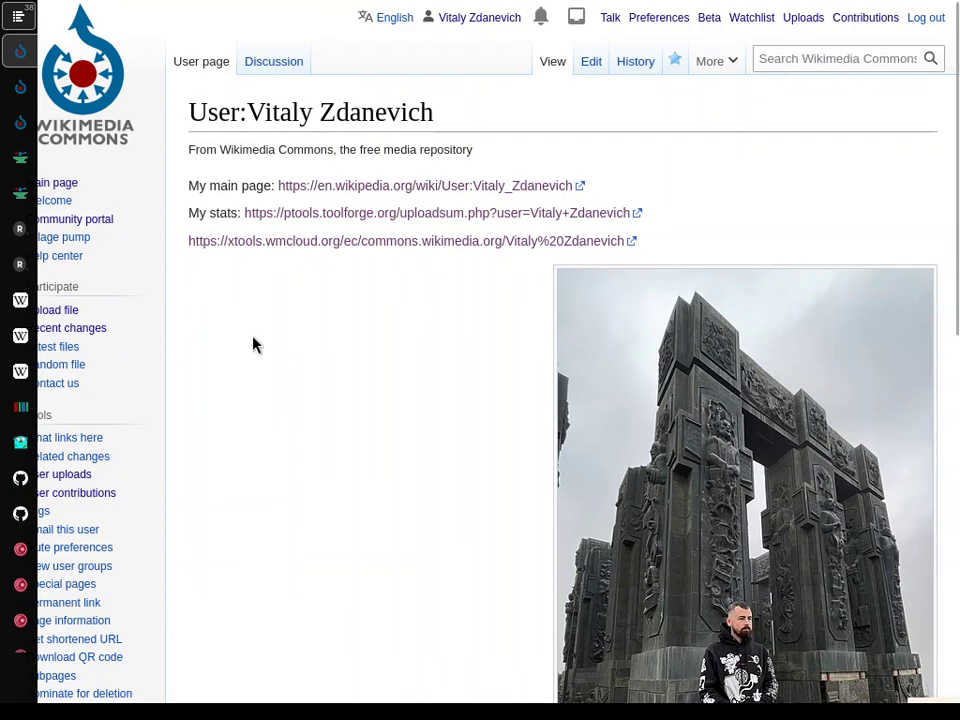
Look over the Wikimedia Commons user page, from the introductory links down to the Babel box and categories
scroll(243, 340, "down", 10)
scroll(242, 342, "up", 10)
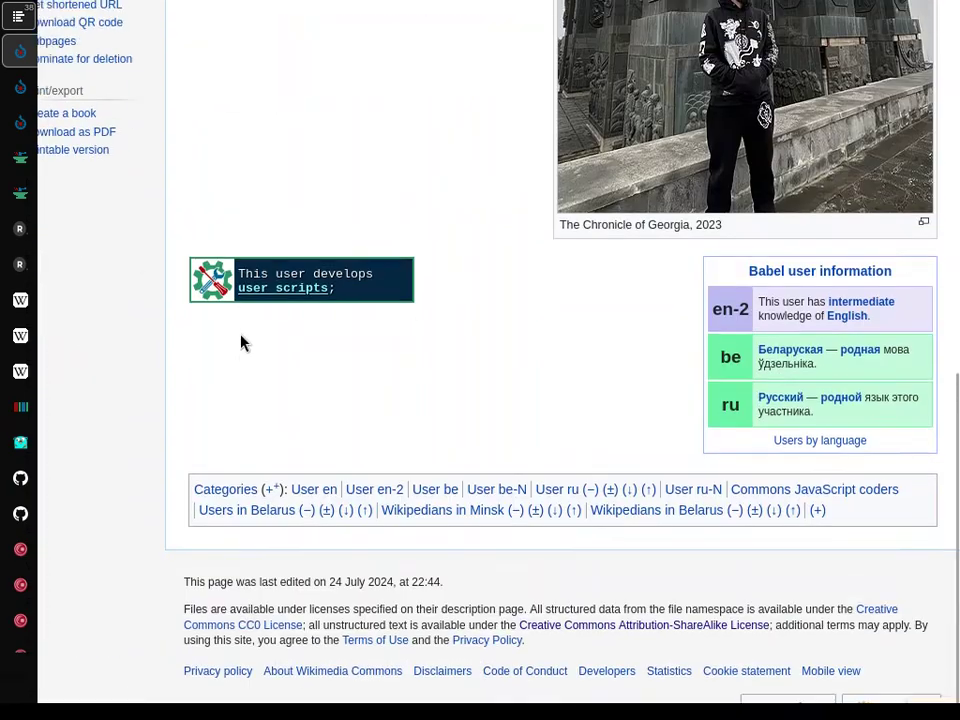
scroll(241, 342, "down", 10)
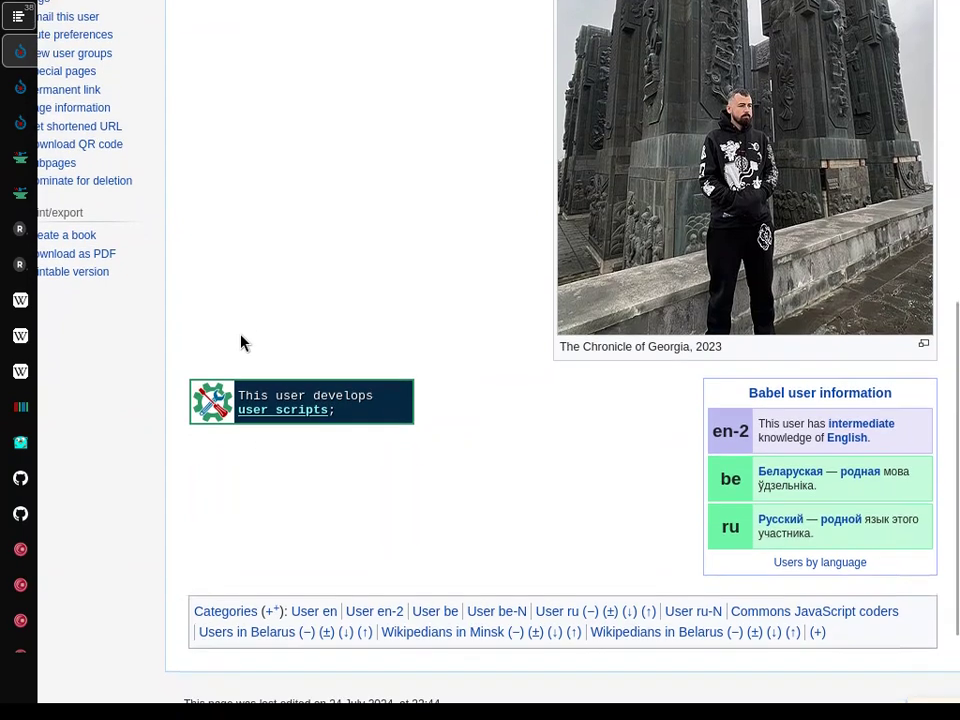
scroll(241, 342, "up", 10)
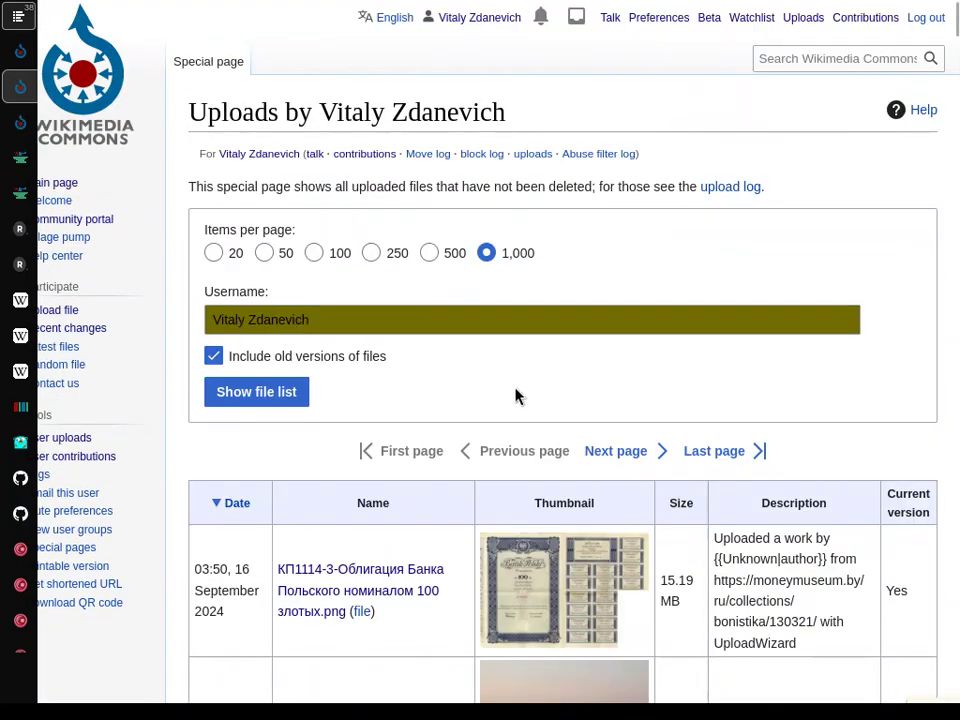
Browse the account's list of uploaded files down to the scans of the 1947 Soviet 3-ruble treasury note
scroll(516, 396, "down", 10)
scroll(516, 393, "up", 4)
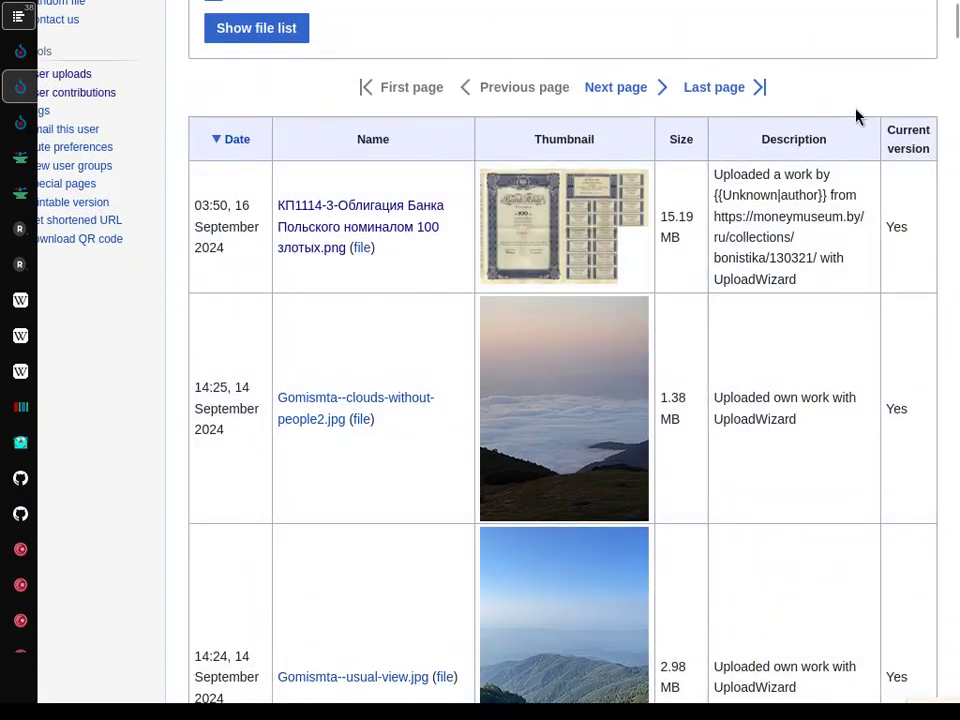
scroll(855, 115, "down", 5)
scroll(855, 107, "down", 10)
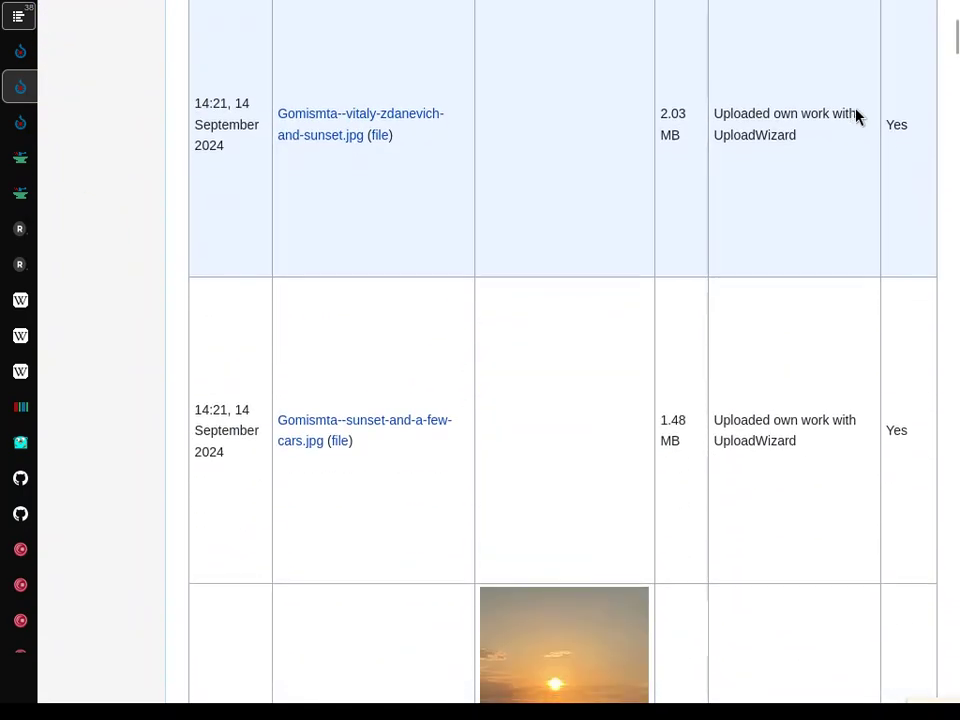
scroll(855, 117, "down", 15)
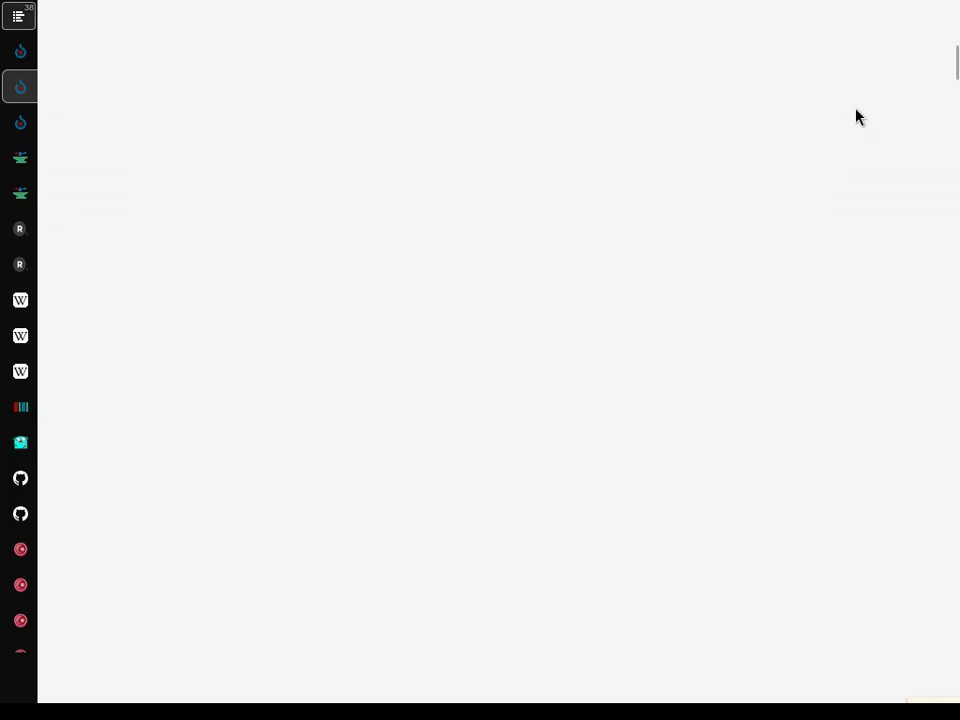
scroll(855, 117, "down", 10)
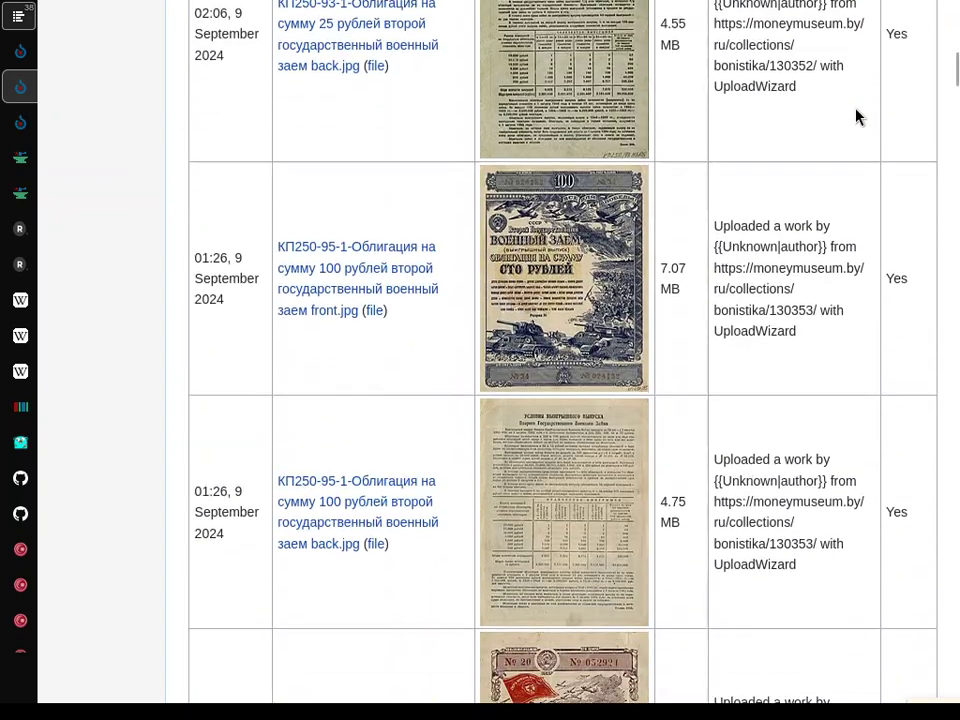
scroll(855, 117, "down", 4)
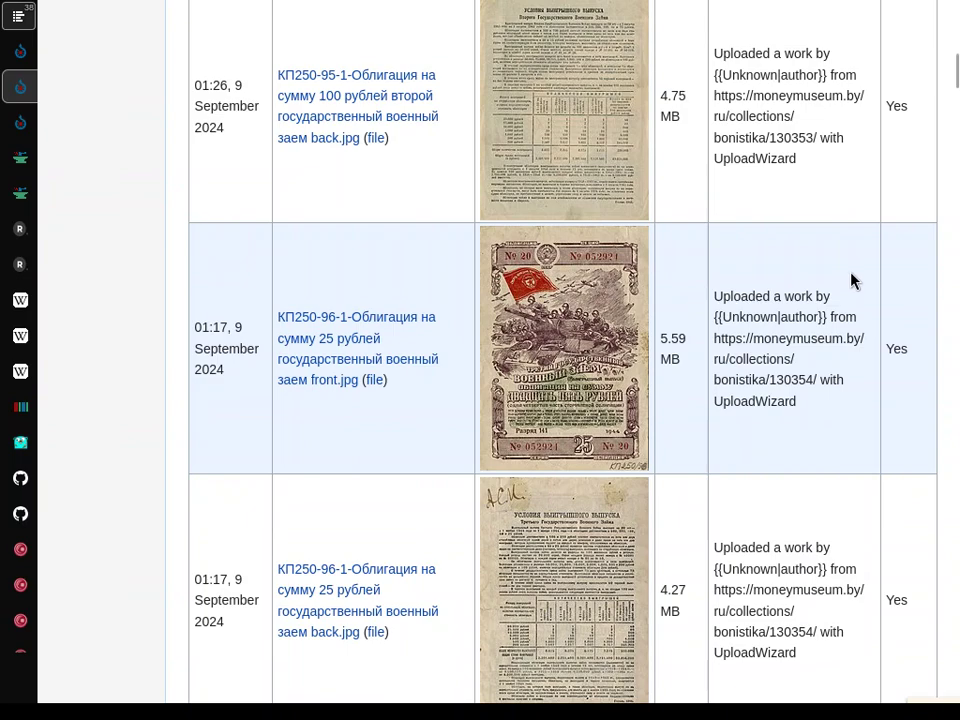
scroll(860, 280, "down", 3)
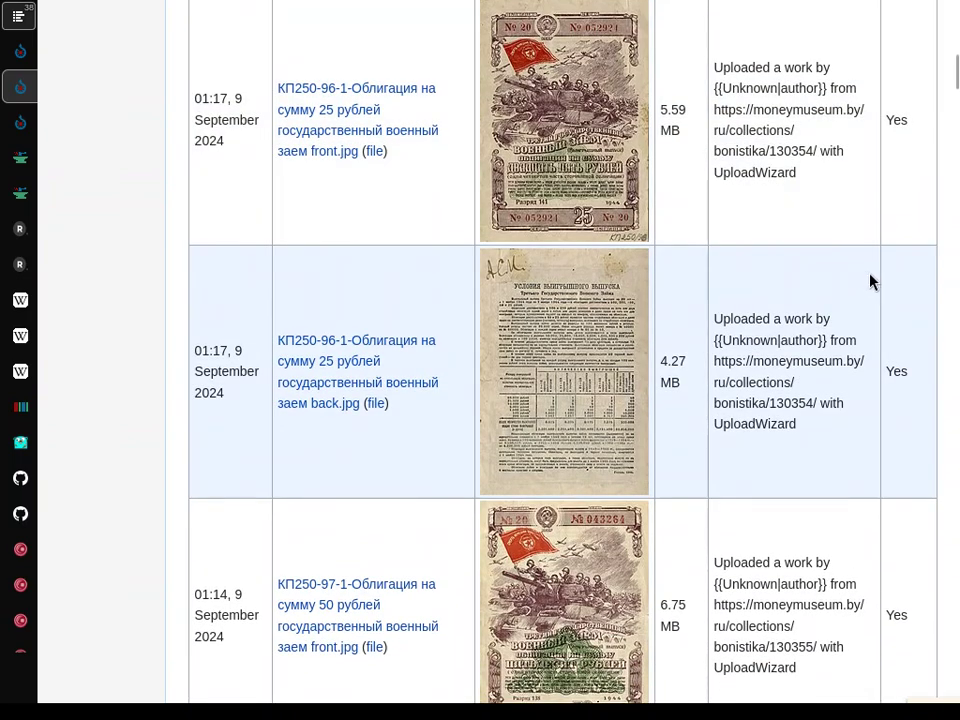
scroll(870, 282, "down", 5)
scroll(870, 282, "down", 15)
scroll(870, 282, "up", 5)
scroll(870, 282, "down", 2)
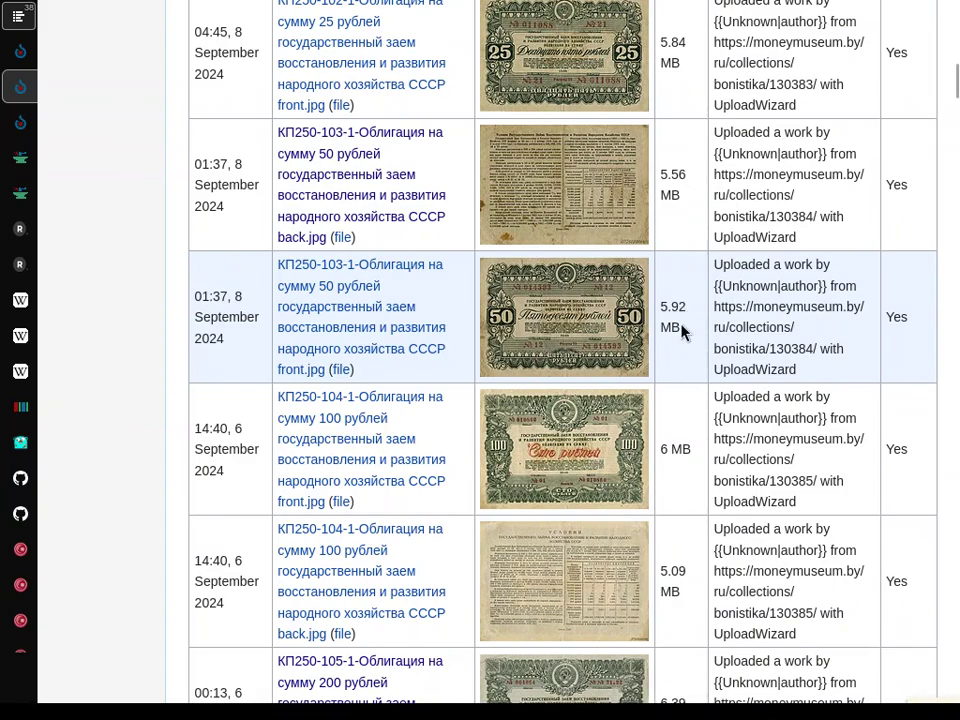
scroll(682, 333, "down", 10)
scroll(682, 333, "down", 3)
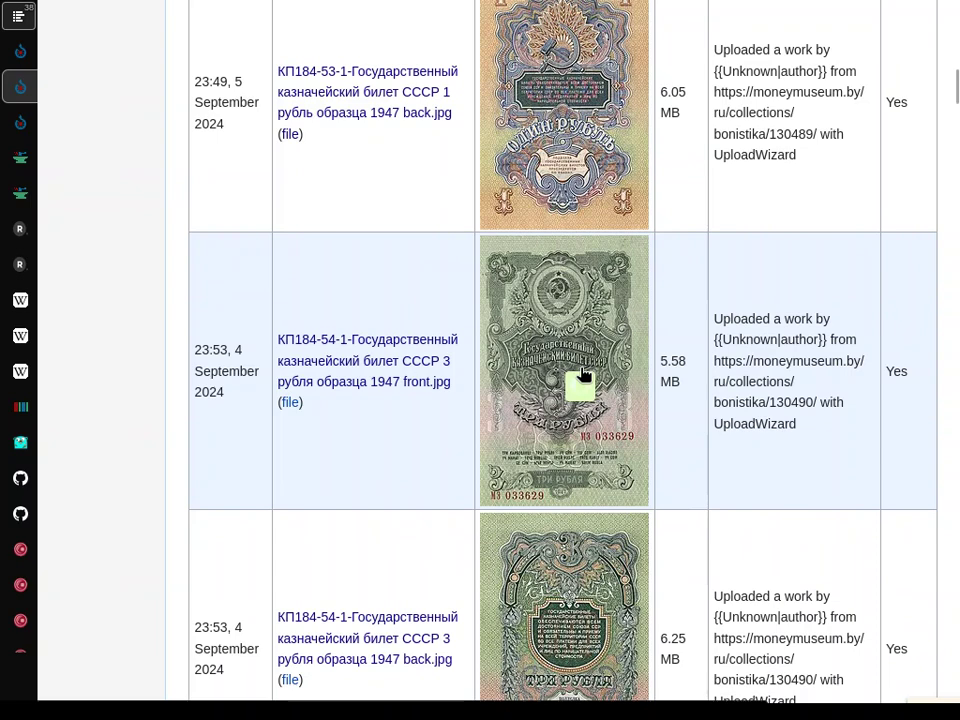
Enlarge the front scan of the 1947 3-ruble note, examine its fine detail and close the enlarged view
mouse_move(583, 375)
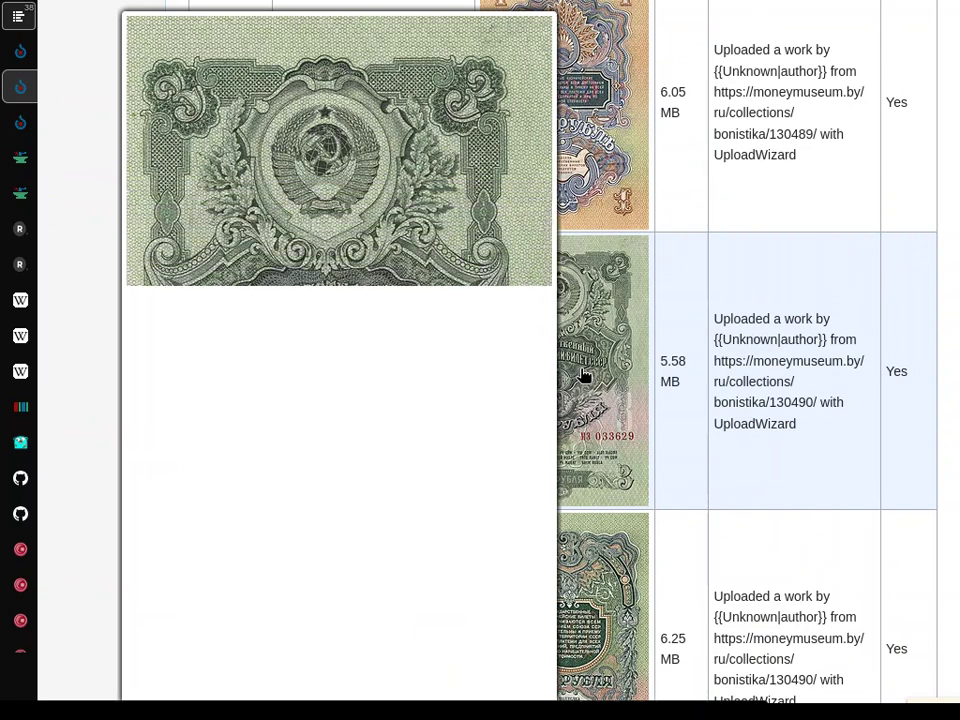
left_click(583, 376)
scroll(439, 214, "down", 5)
scroll(439, 214, "up", 5)
scroll(439, 215, "down", 3)
scroll(439, 215, "up", 3)
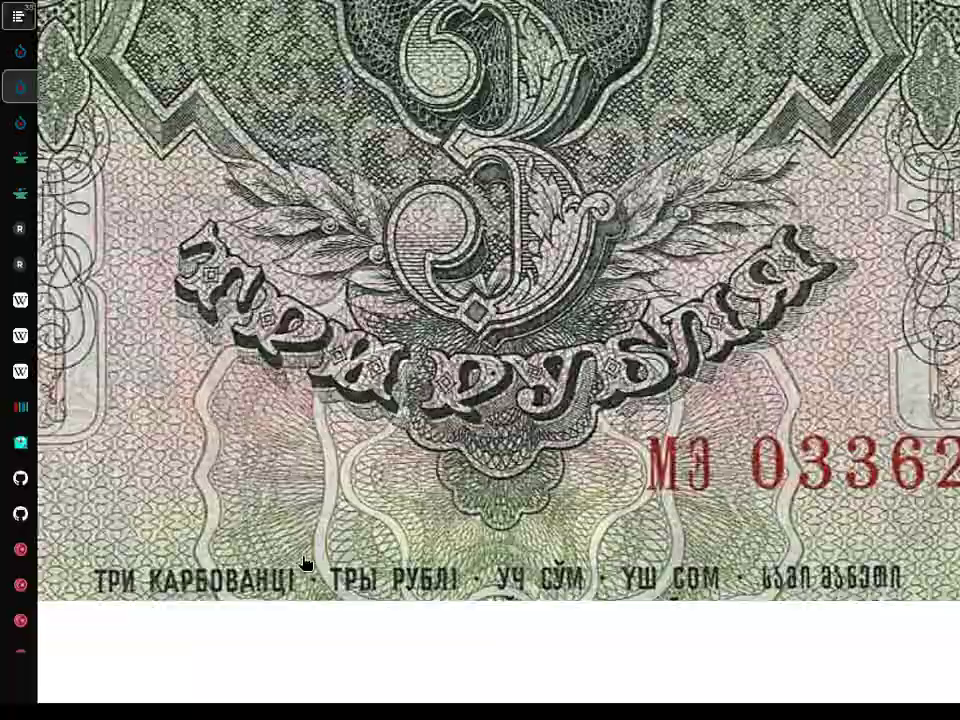
left_click(579, 504)
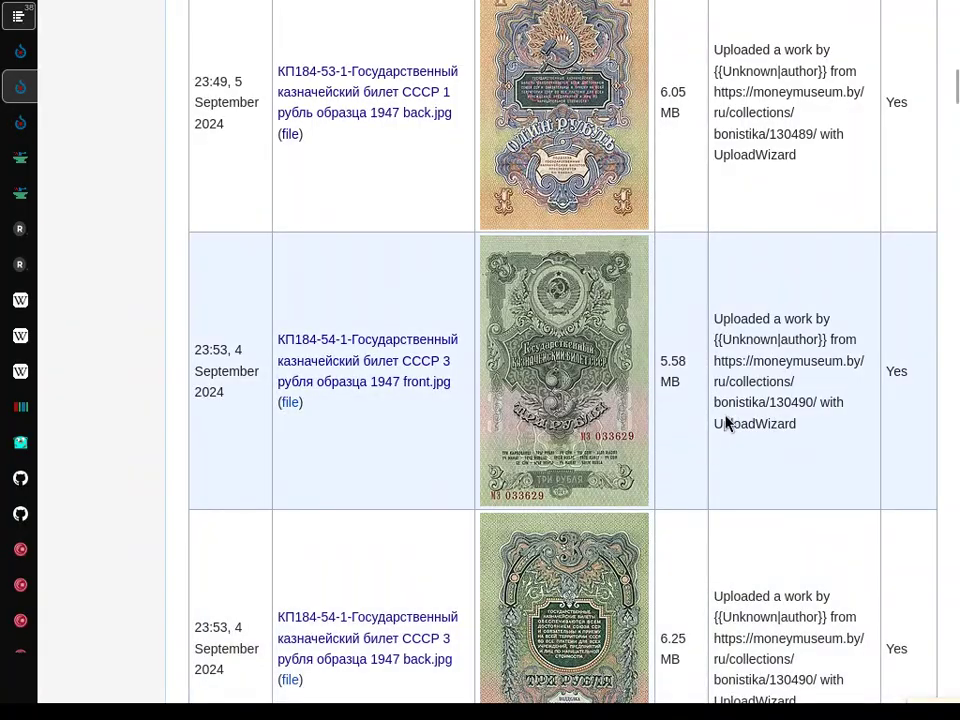
Switch to the category "Museum of National Bank of the Republic of Belarus: bonds" and look through its files to the page end
key("alt+Left")
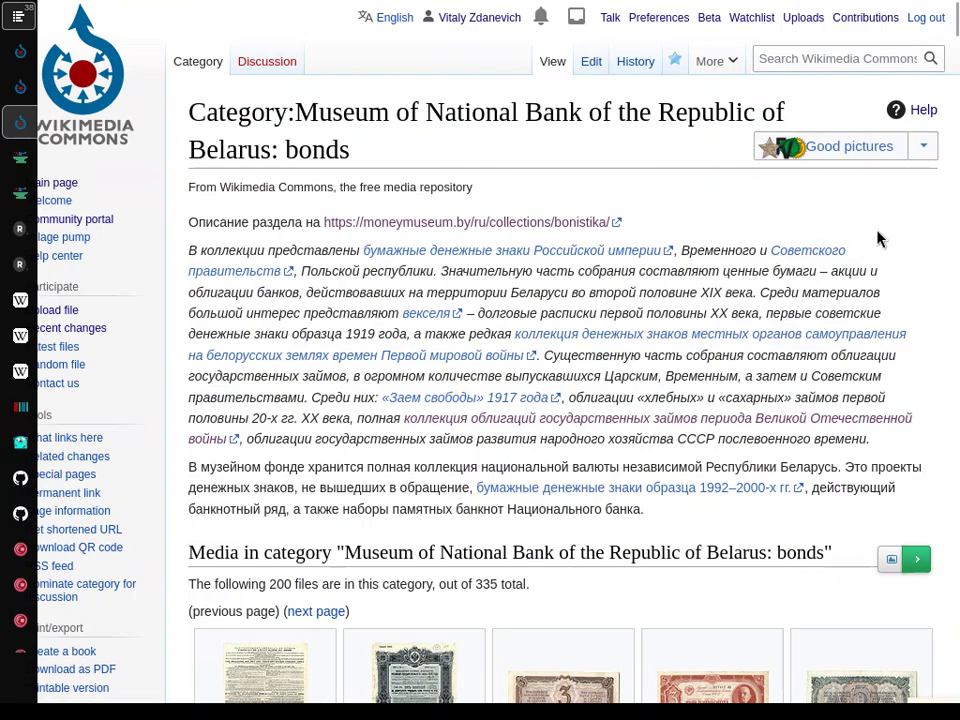
scroll(889, 242, "down", 8)
scroll(889, 242, "up", 8)
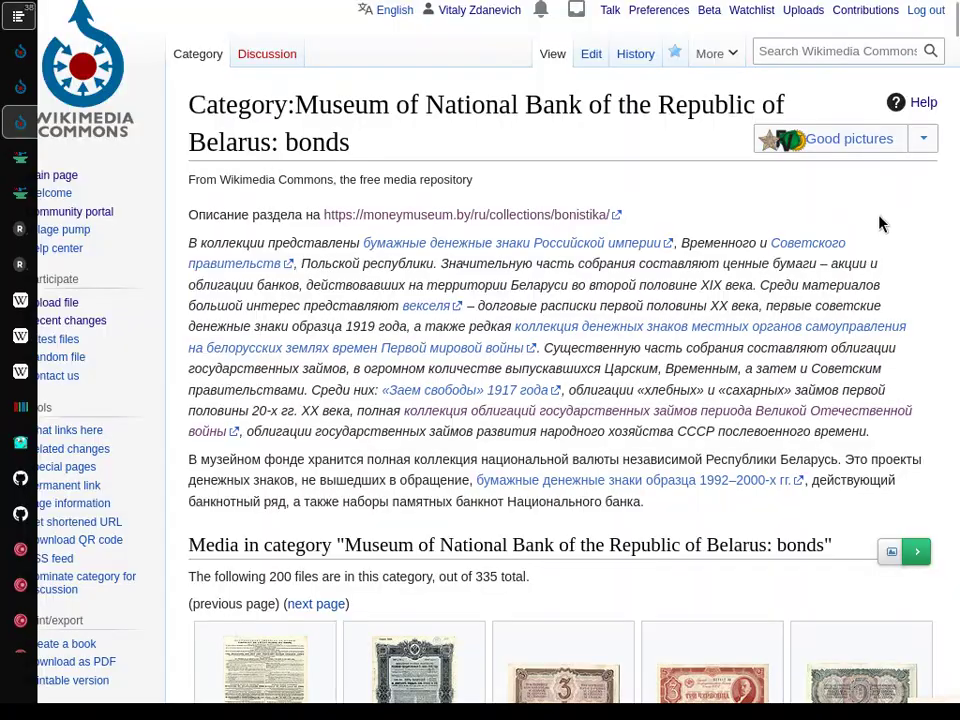
scroll(880, 224, "down", 20)
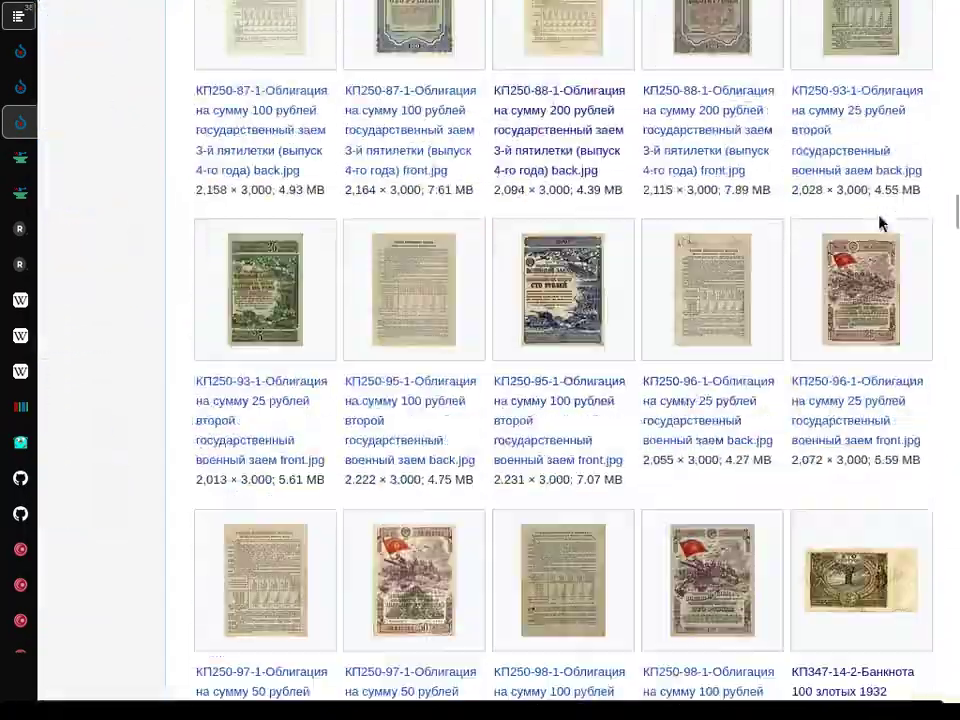
scroll(880, 224, "down", 20)
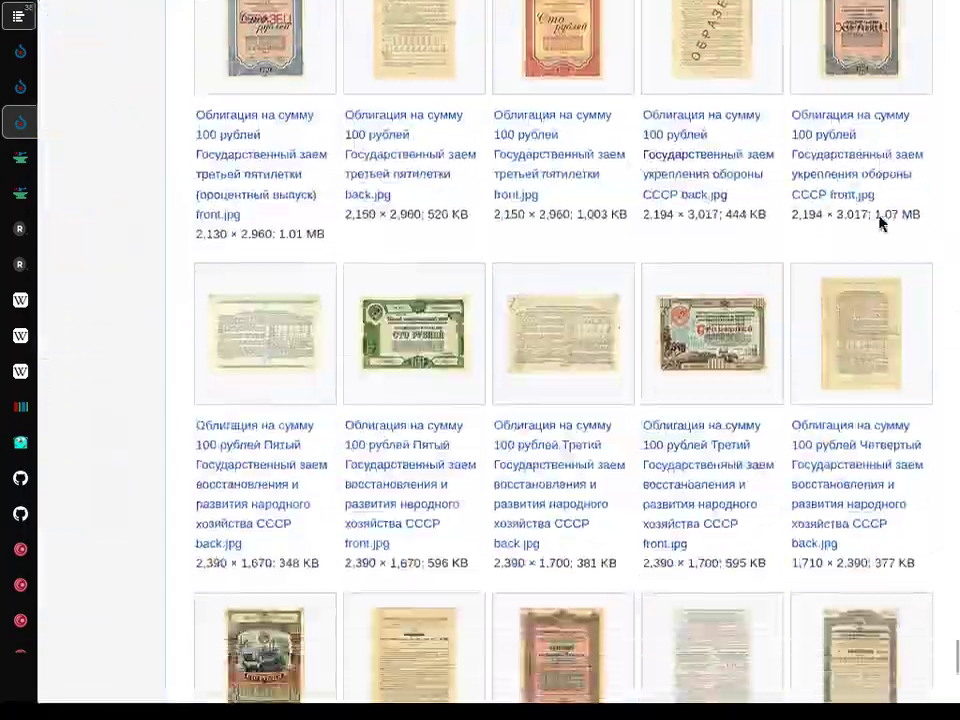
scroll(880, 224, "down", 5)
scroll(881, 225, "down", 3)
scroll(880, 224, "down", 2)
scroll(879, 223, "up", 1)
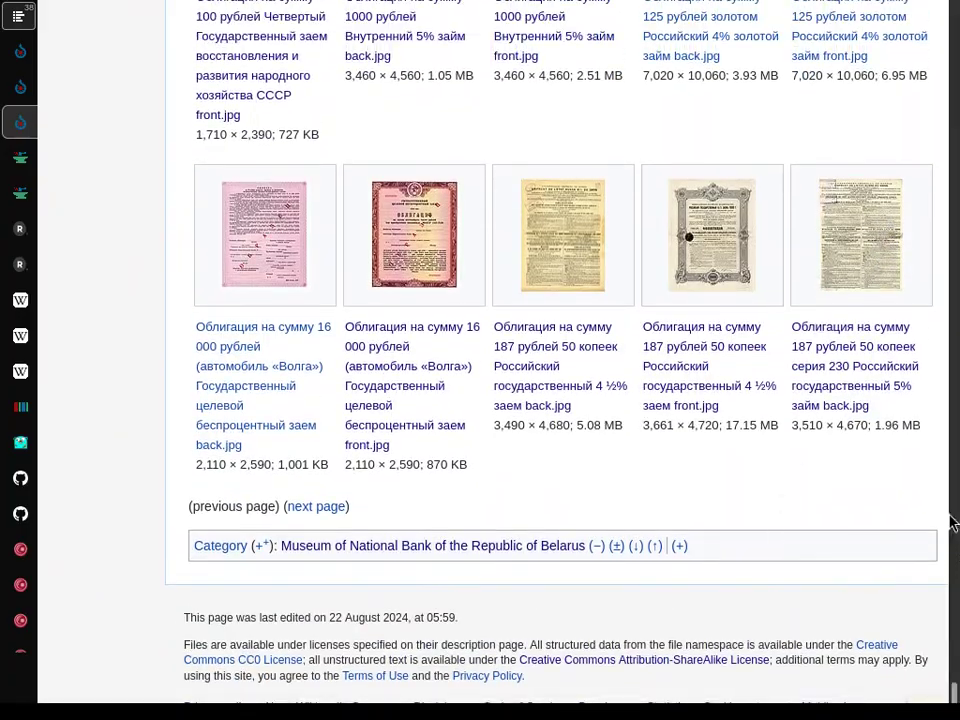
Return to the 1947 Soviet banknote scans in the bonds category and examine the 25-ruble note's front
scroll(919, 518, "up", 15)
scroll(919, 518, "up", 20)
scroll(919, 521, "up", 5)
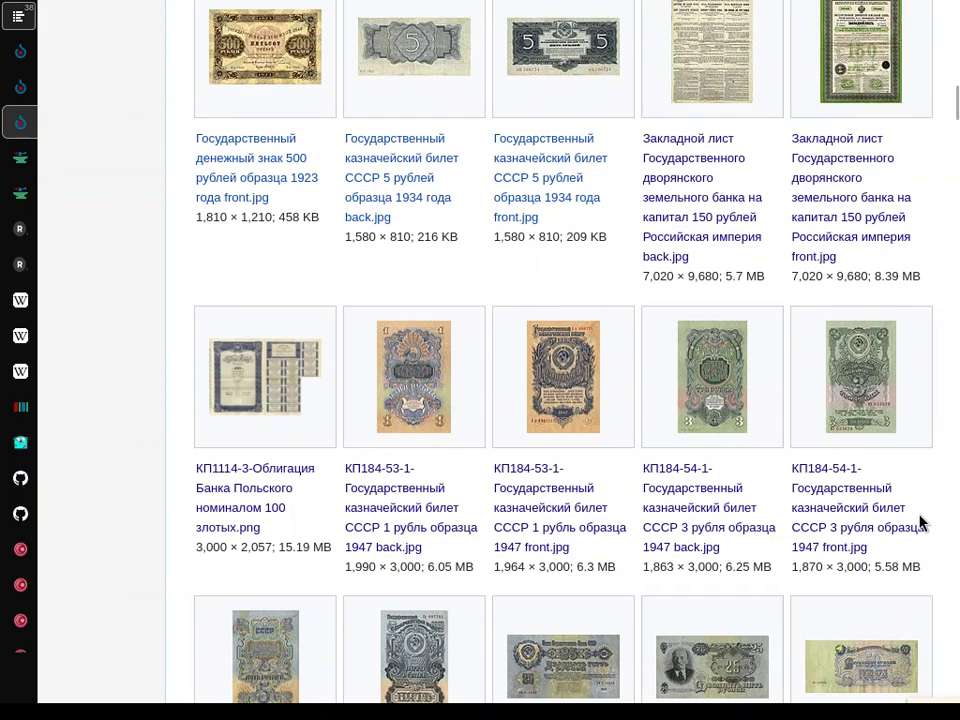
scroll(921, 525, "down", 2)
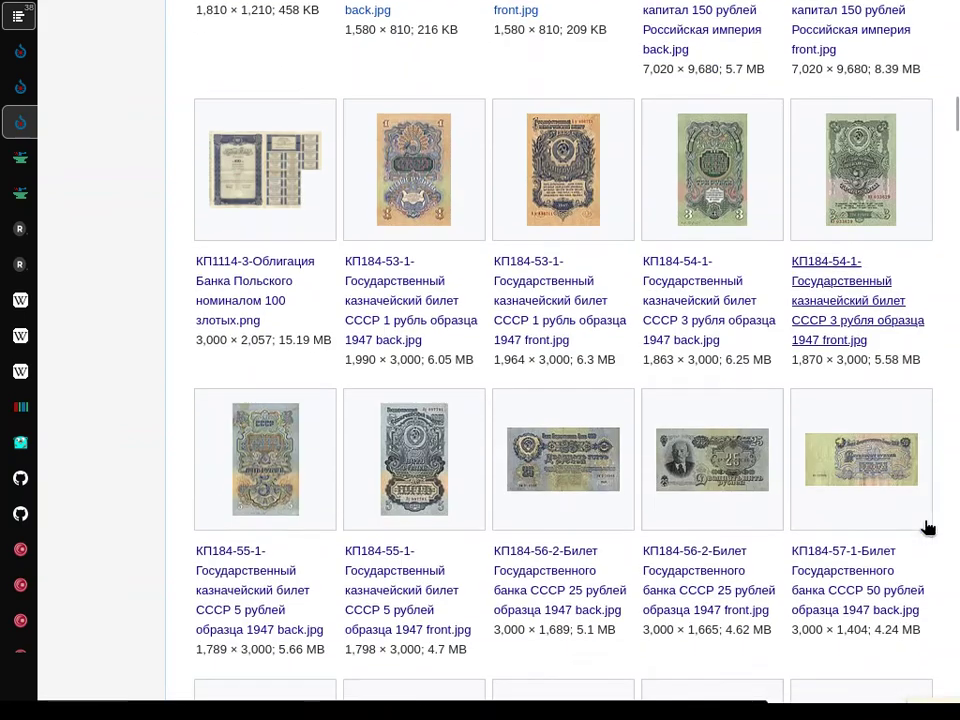
left_click(695, 472)
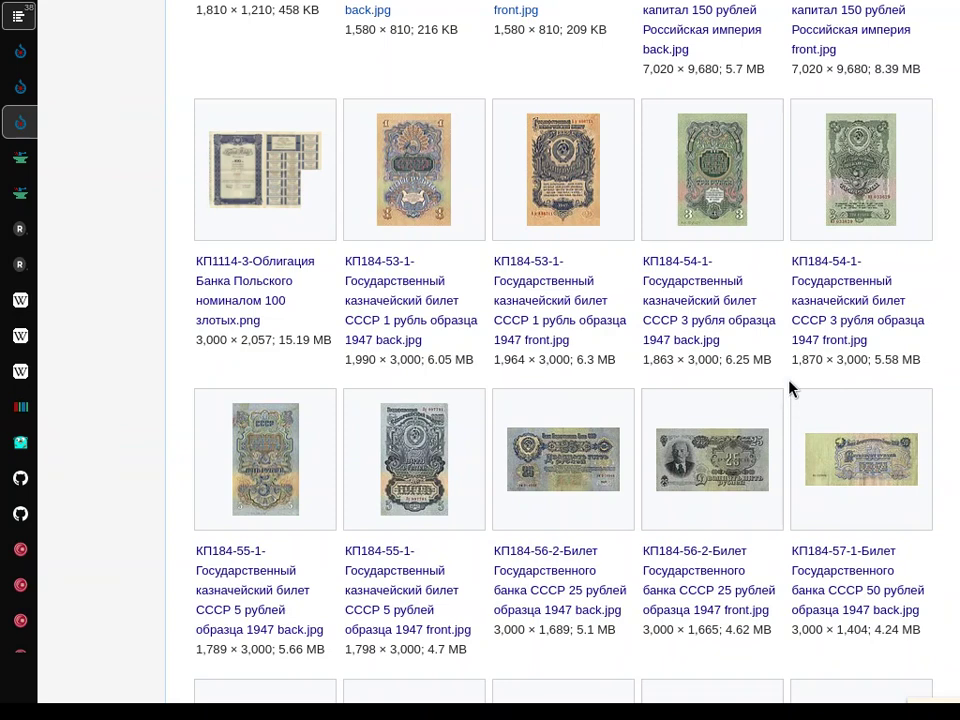
Switch to the account's Commons Uploadcounter page, enlarge the page and highlight the registration date
key("ctrl+Tab")
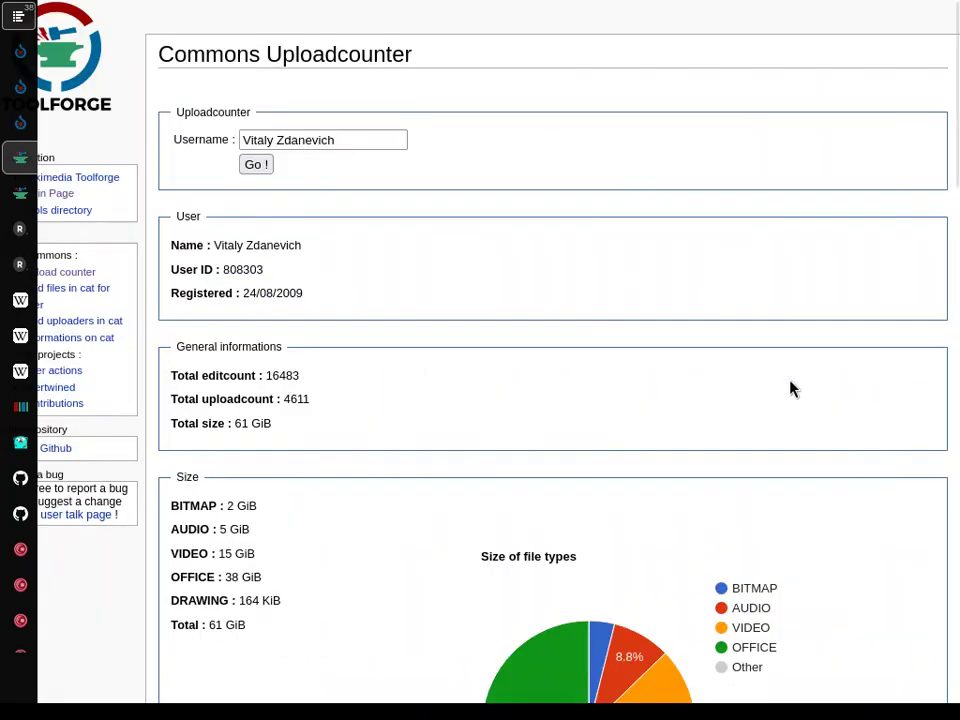
scroll(790, 388, "down", 1)
scroll(790, 388, "up", 1)
key("ctrl+plus")
key("ctrl+plus")
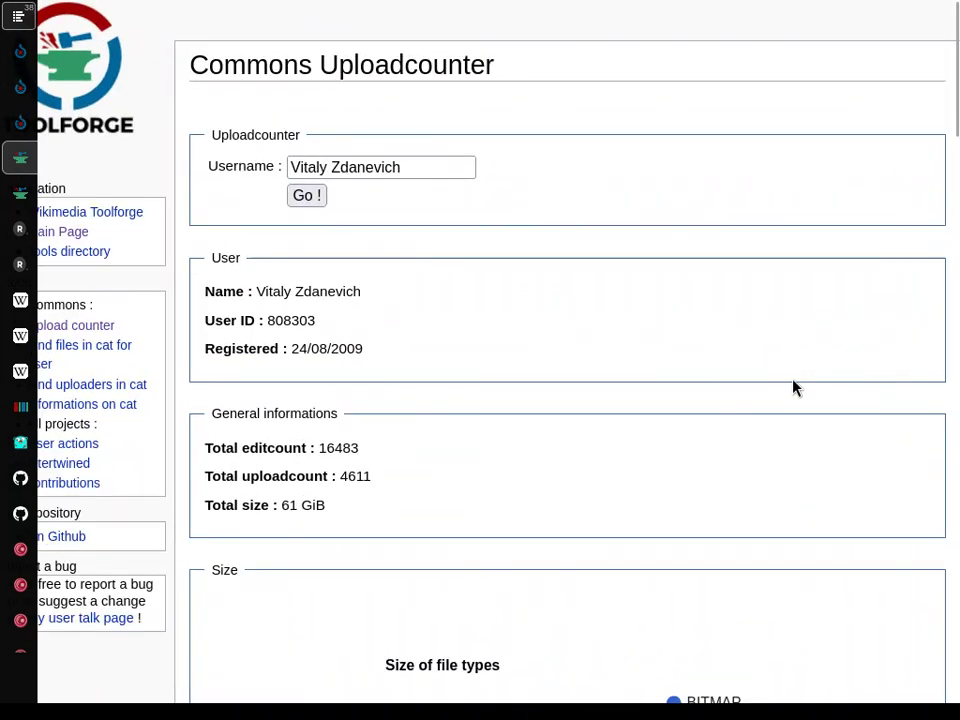
left_click_drag(333, 448, 318, 448)
left_click_drag(371, 356, 289, 355)
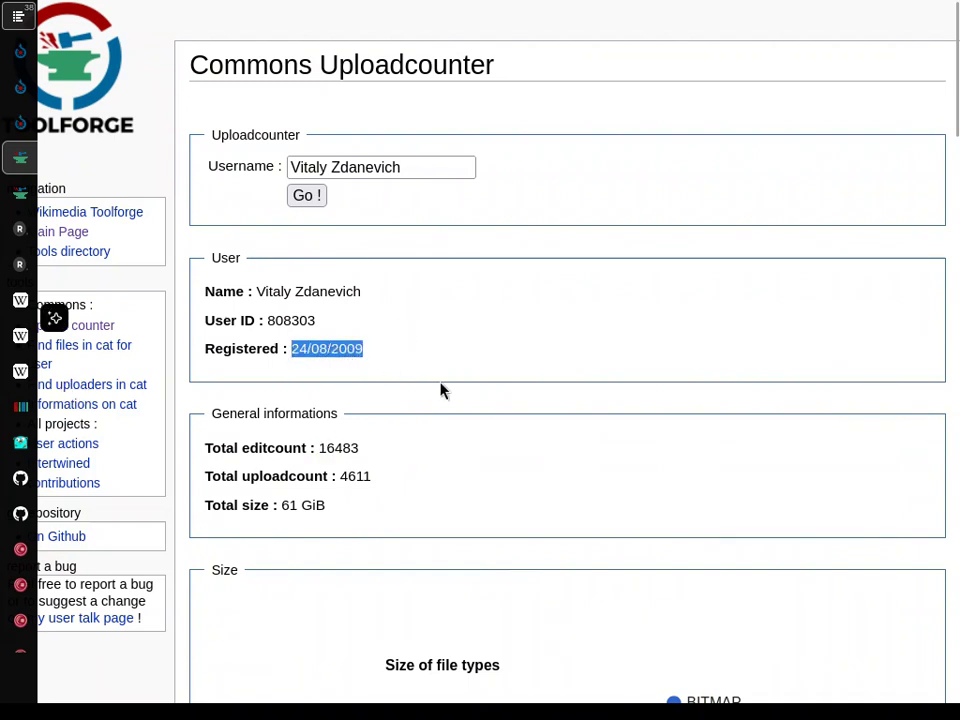
Examine the upload sizes and file counts by type, highlighting the audio size, and view the monthly upload size chart
scroll(656, 446, "down", 3)
left_click_drag(360, 373, 204, 370)
left_click(627, 380)
scroll(625, 380, "down", 2)
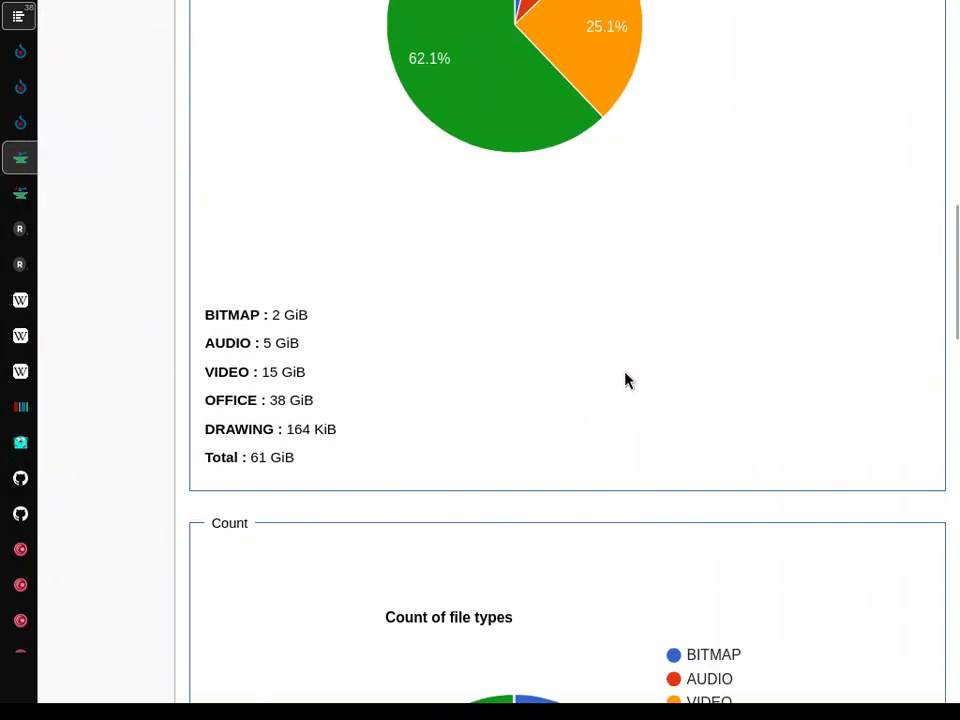
triple_click(282, 334)
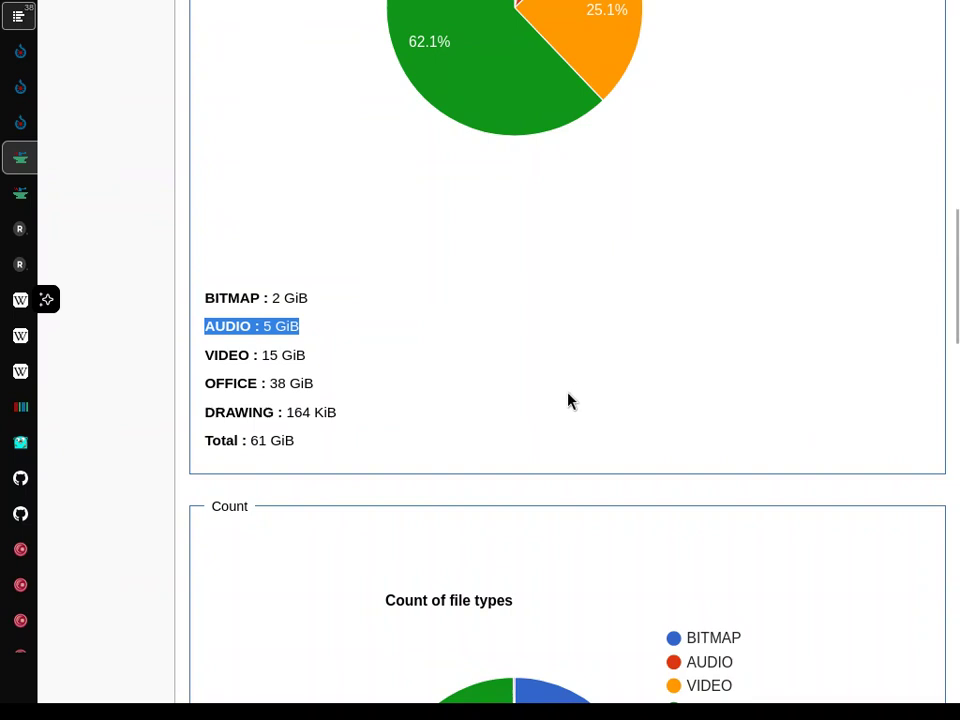
scroll(568, 400, "down", 8)
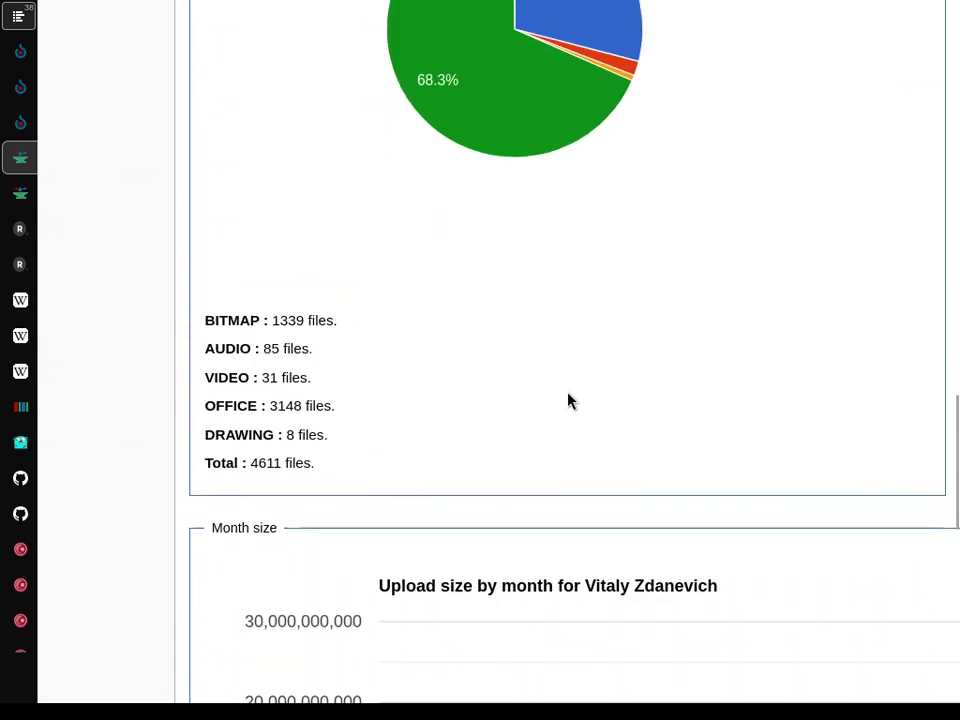
scroll(568, 400, "down", 4)
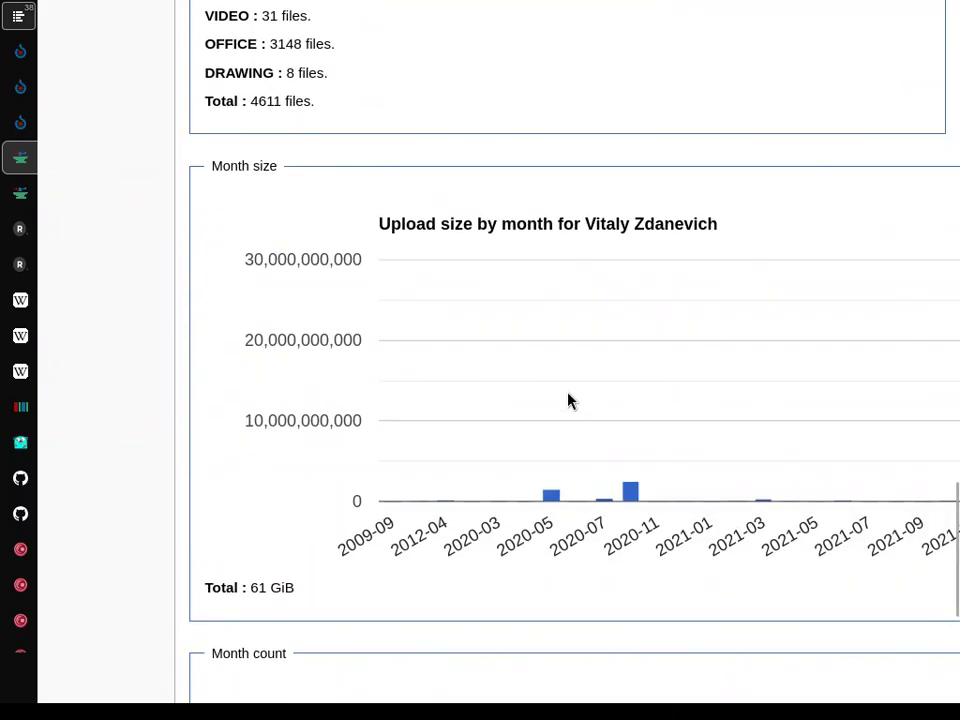
Switch to the second contributor's Commons Uploadcounter page and review the general upload statistics
key("ctrl+Tab")
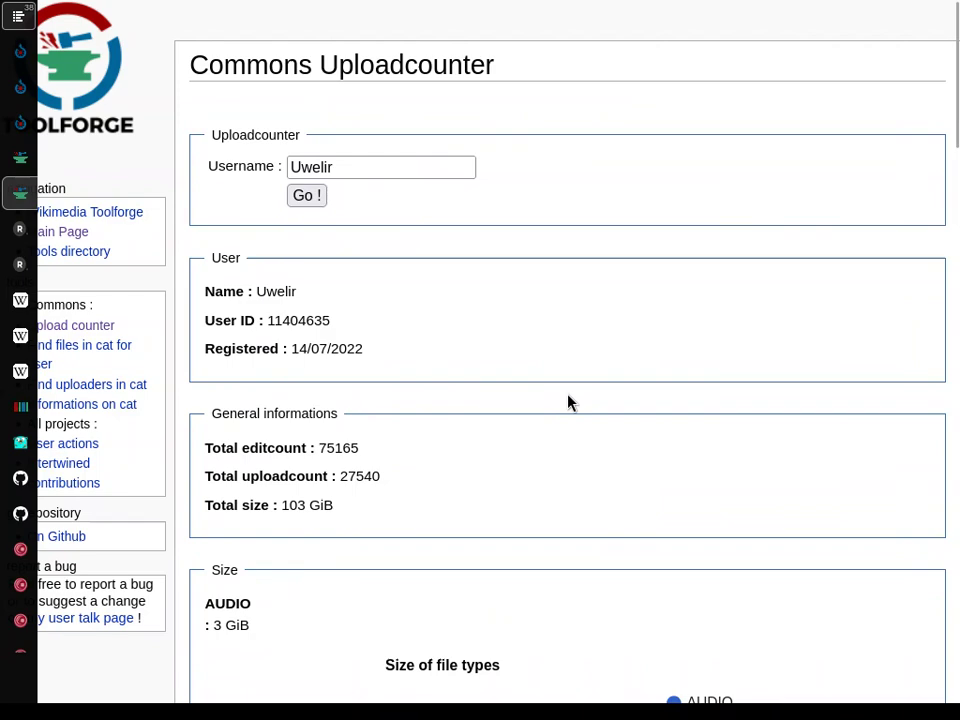
scroll(568, 402, "down", 1)
scroll(568, 402, "up", 1)
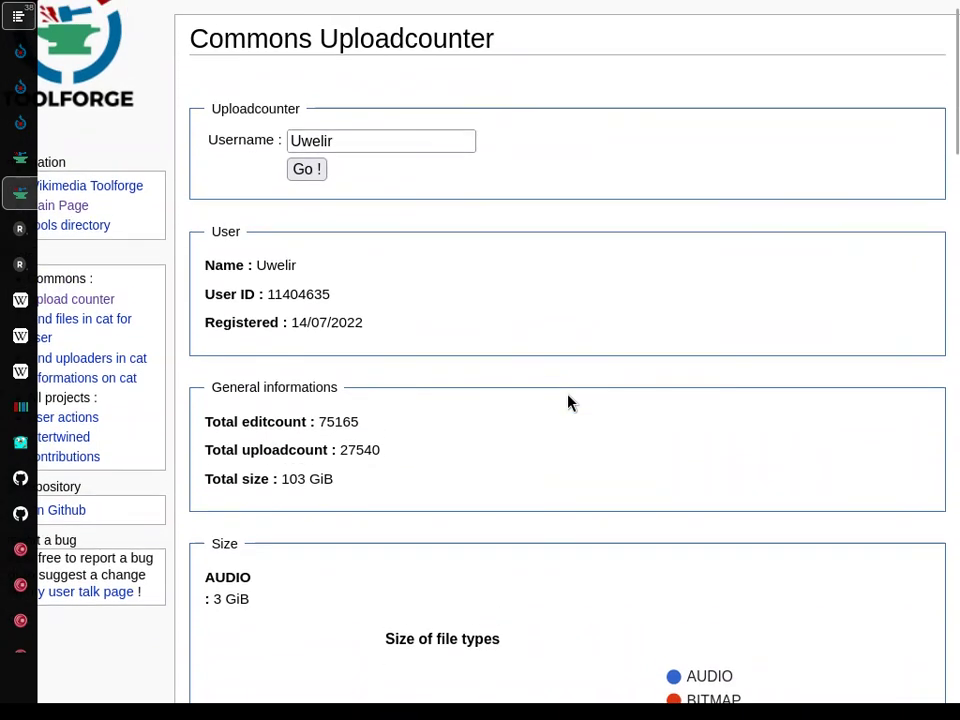
Look over the home page of the "Белорусская глубинка" site and its featured articles, and switch to the "Чисть" article
key("ctrl+Tab")
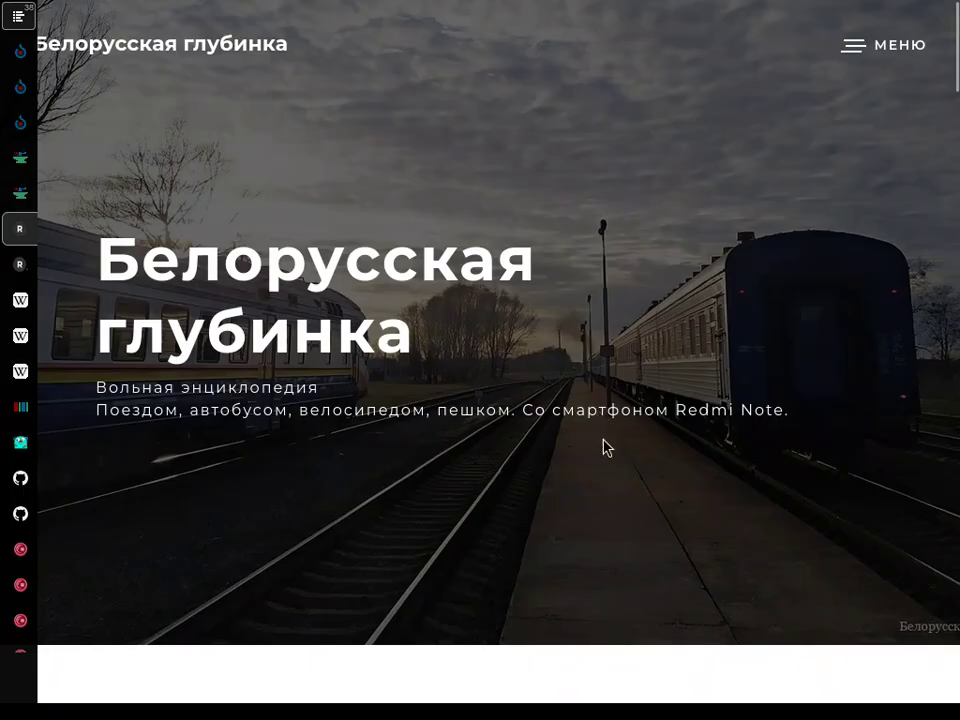
scroll(604, 443, "down", 4)
scroll(604, 443, "up", 4)
scroll(604, 447, "down", 4)
scroll(604, 446, "up", 2)
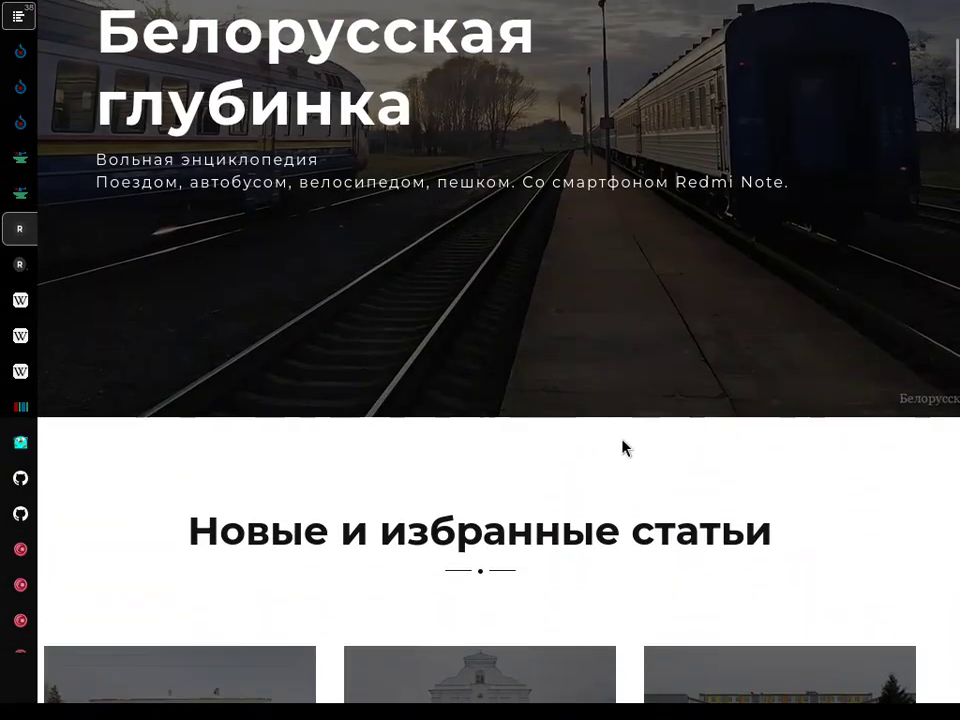
scroll(622, 447, "down", 8)
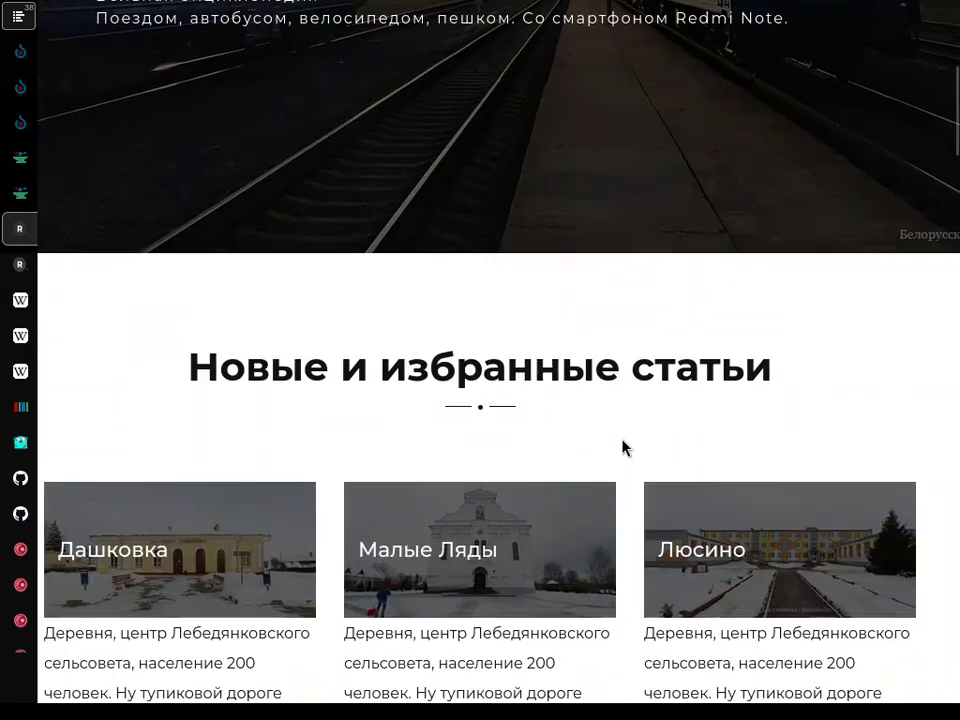
key("alt+Left")
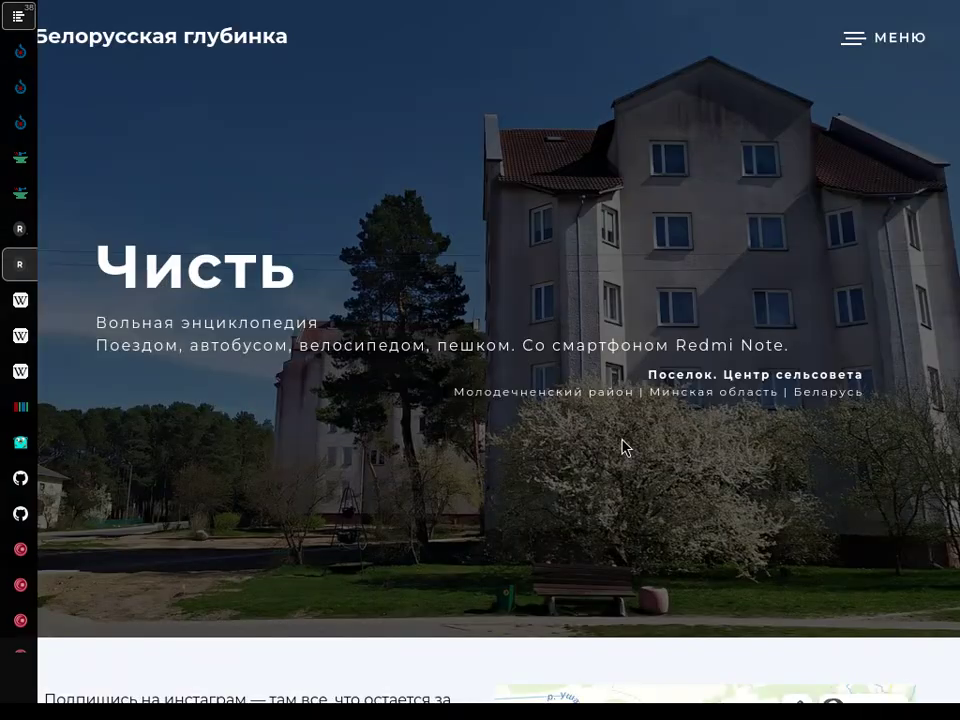
Look through the "Чисть" article down to its first photo slideshow and browse the slides of two-storey apartment buildings
scroll(623, 447, "down", 7)
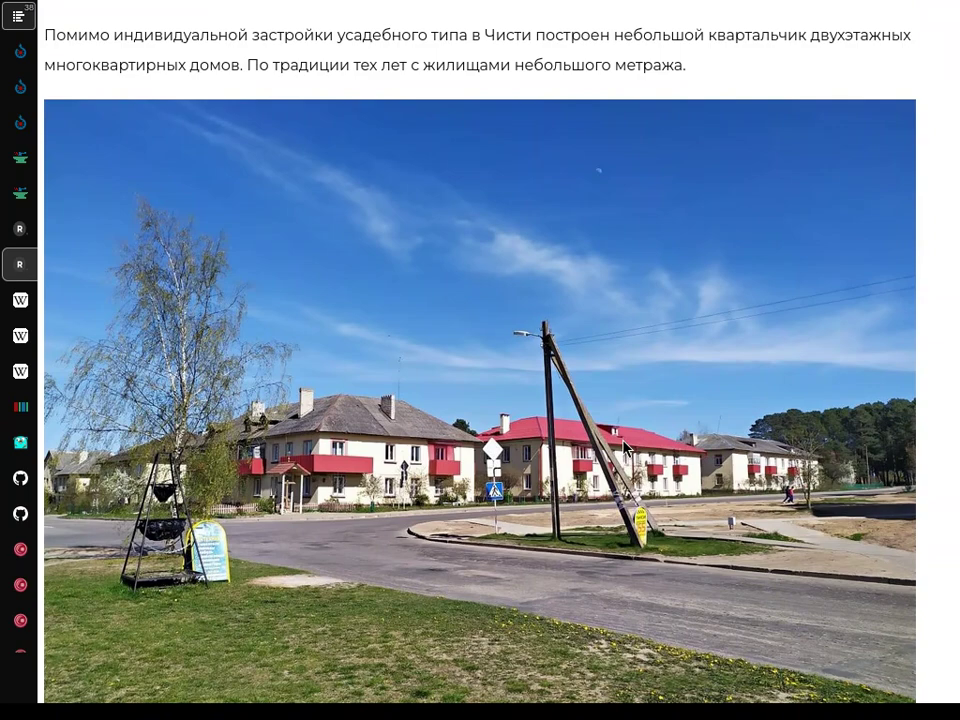
scroll(626, 447, "down", 8)
scroll(624, 447, "down", 6)
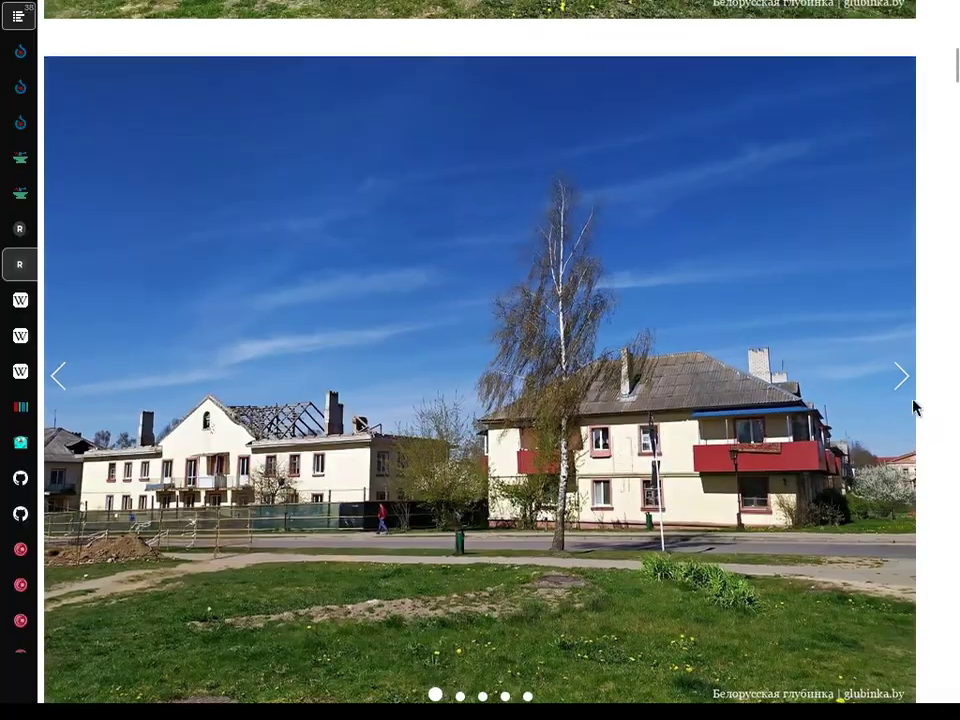
left_click(900, 385)
left_click(900, 385)
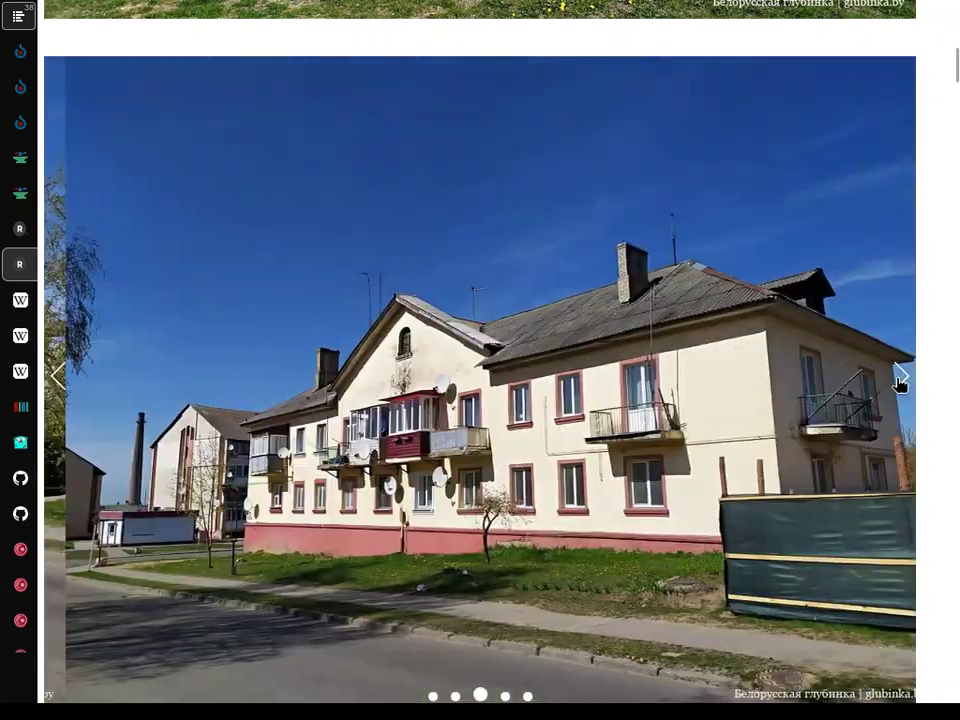
left_click(900, 384)
left_click(900, 382)
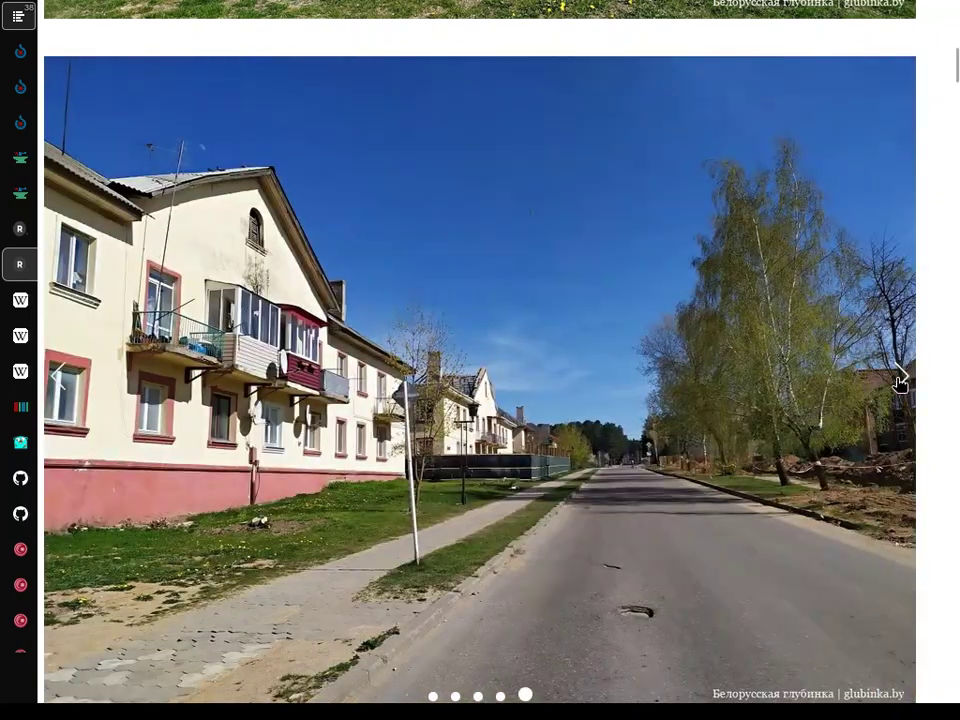
left_click(901, 382)
left_click(903, 381)
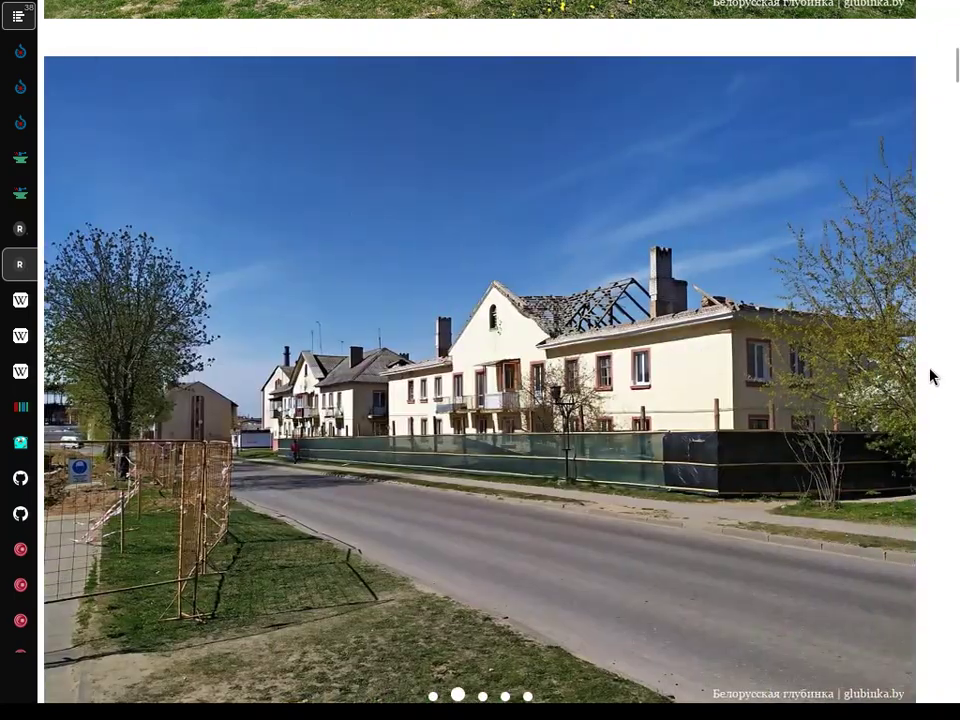
View the remaining photos of the "Чисть" article down to the page footer and highlight the Creative Commons BY-SA 4.0 licence
scroll(935, 377, "down", 2)
scroll(932, 376, "down", 20)
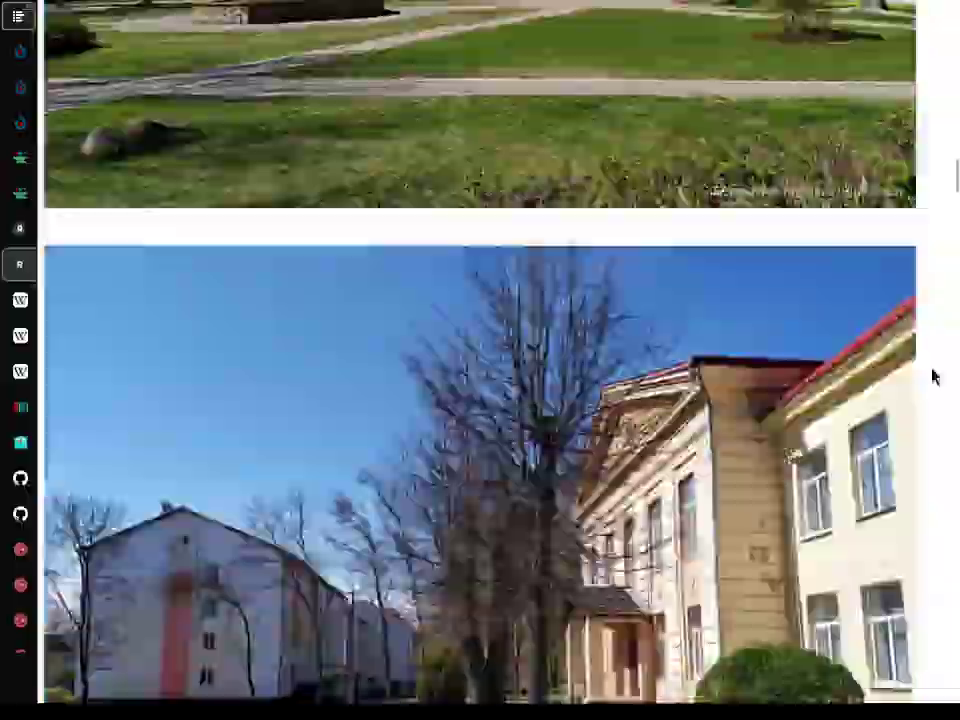
scroll(932, 376, "down", 20)
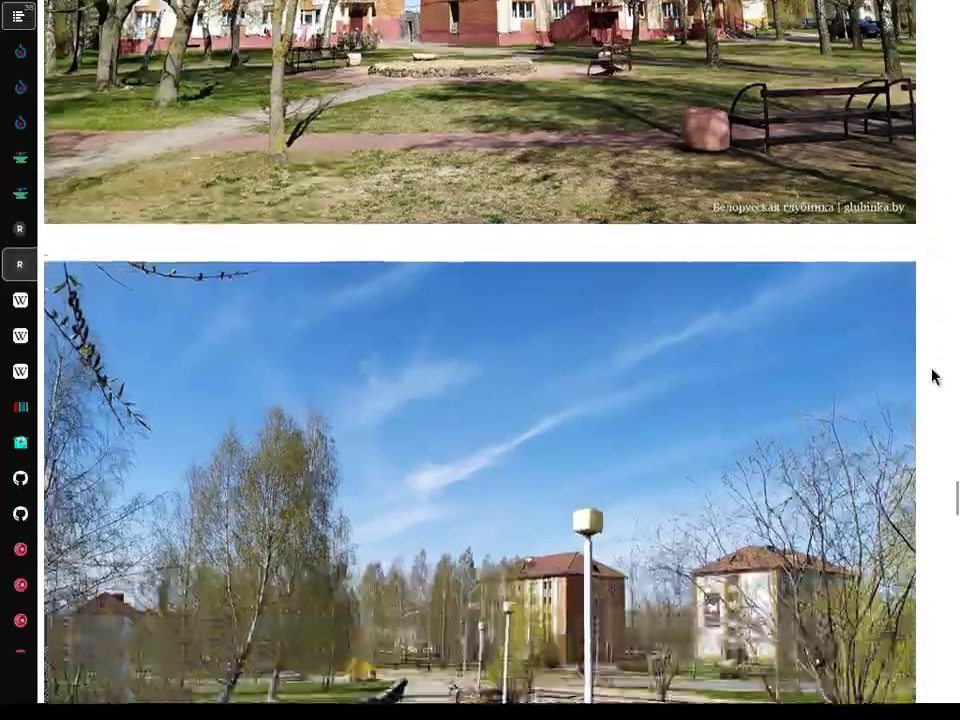
scroll(932, 376, "down", 20)
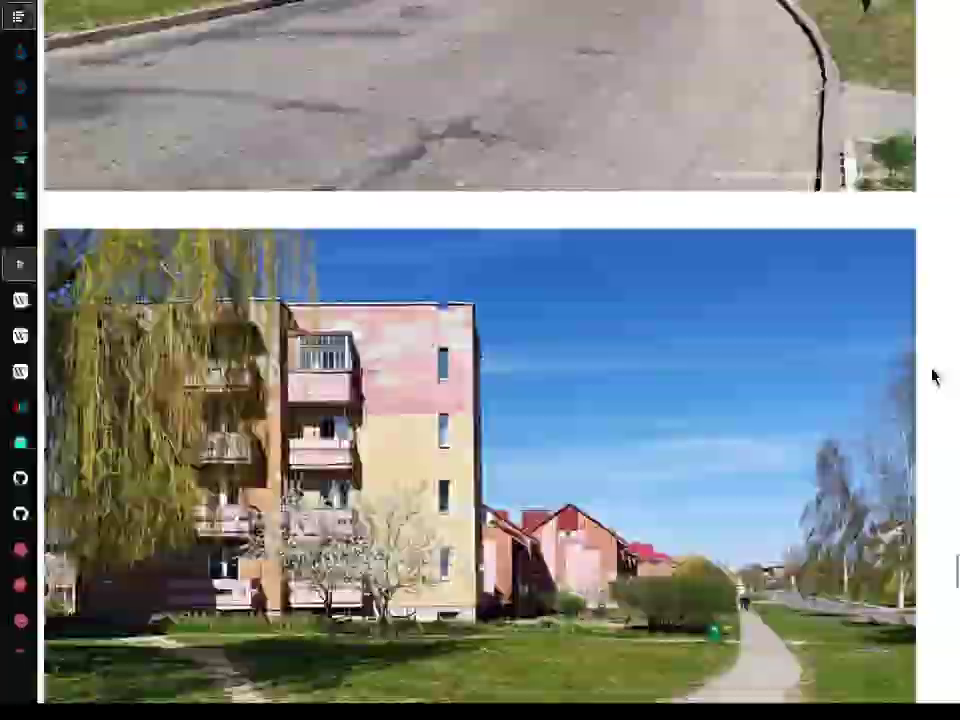
scroll(932, 376, "down", 2)
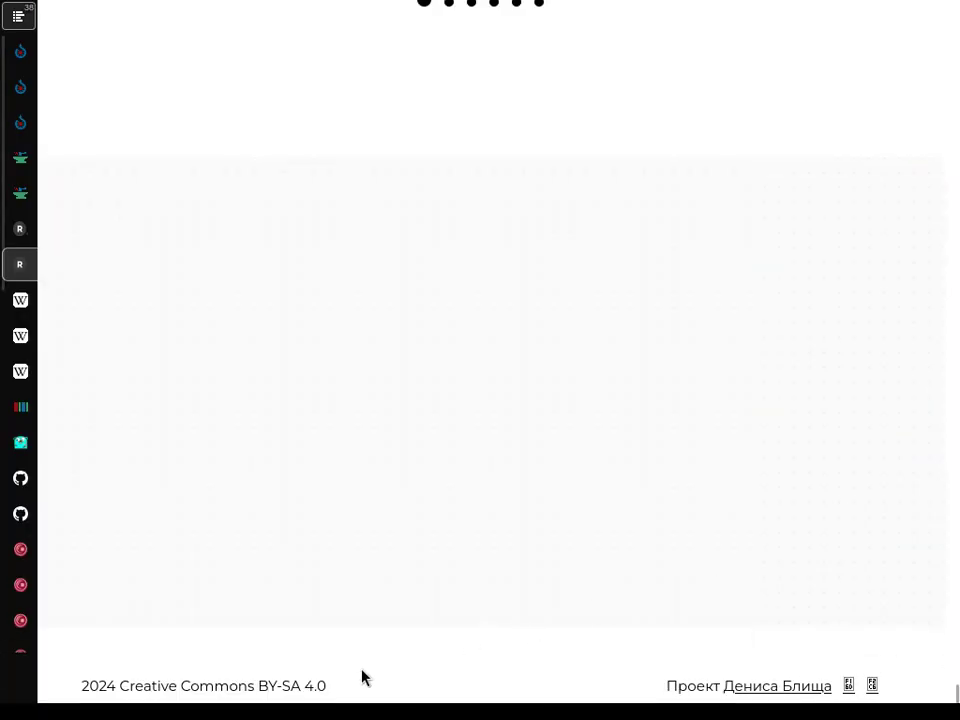
left_click_drag(139, 686, 345, 690)
left_click(350, 667)
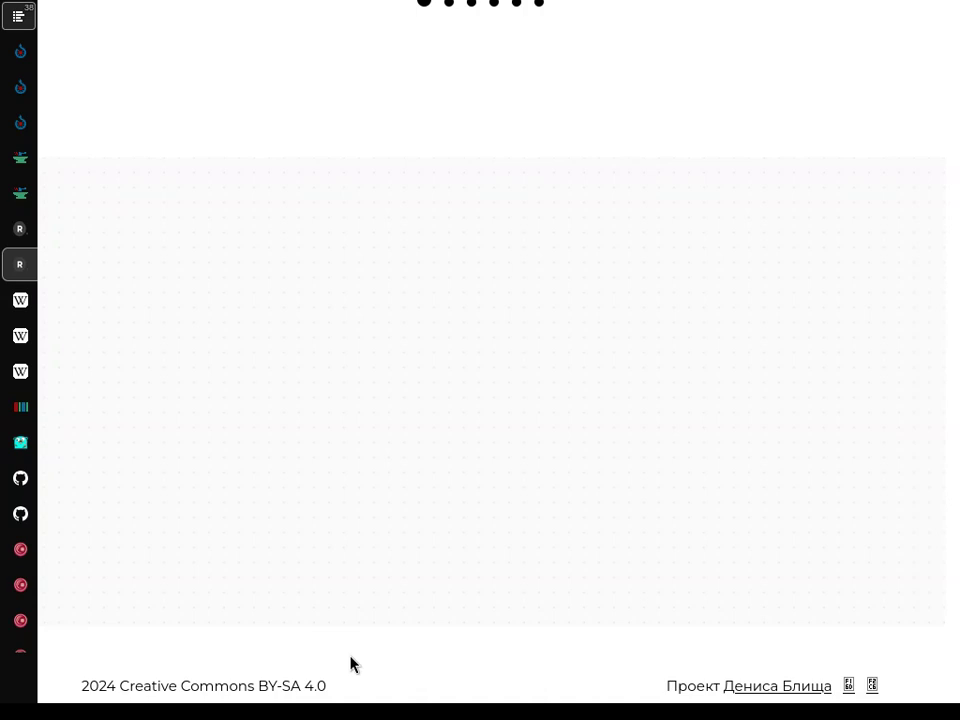
Return to the second contributor's Commons Uploadcounter page and highlight the total upload size
scroll(354, 660, "up", 20)
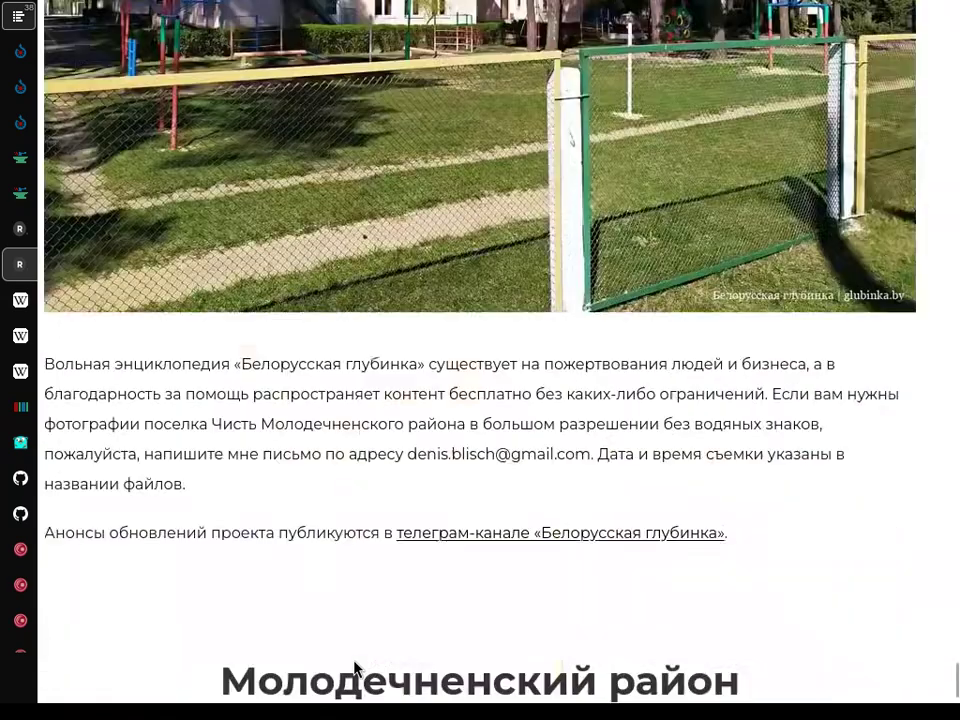
scroll(354, 666, "up", 10)
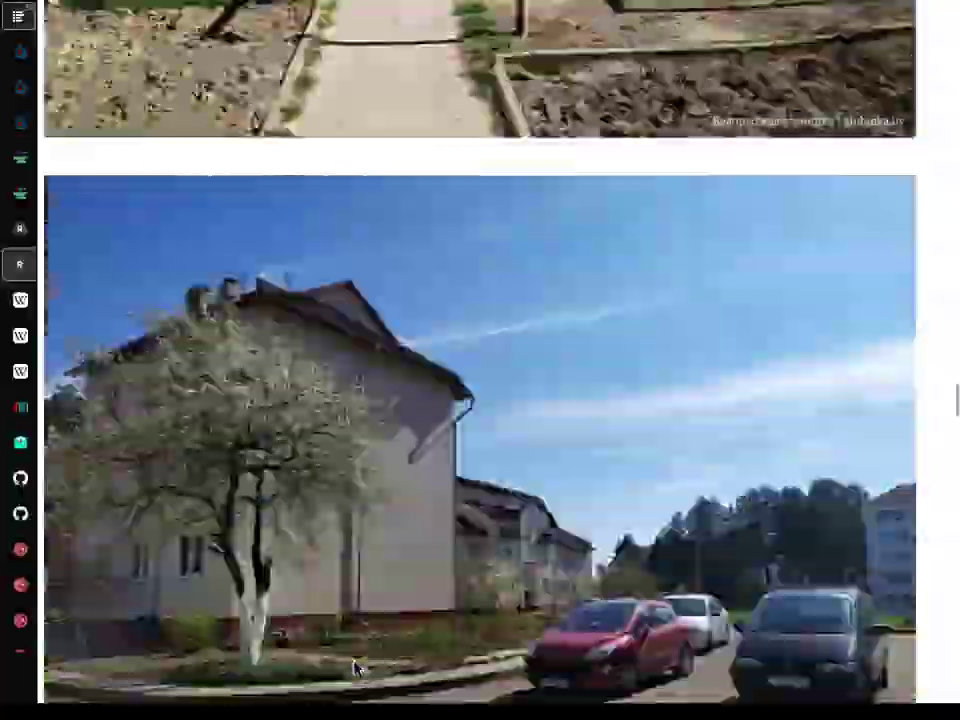
scroll(354, 668, "up", 10)
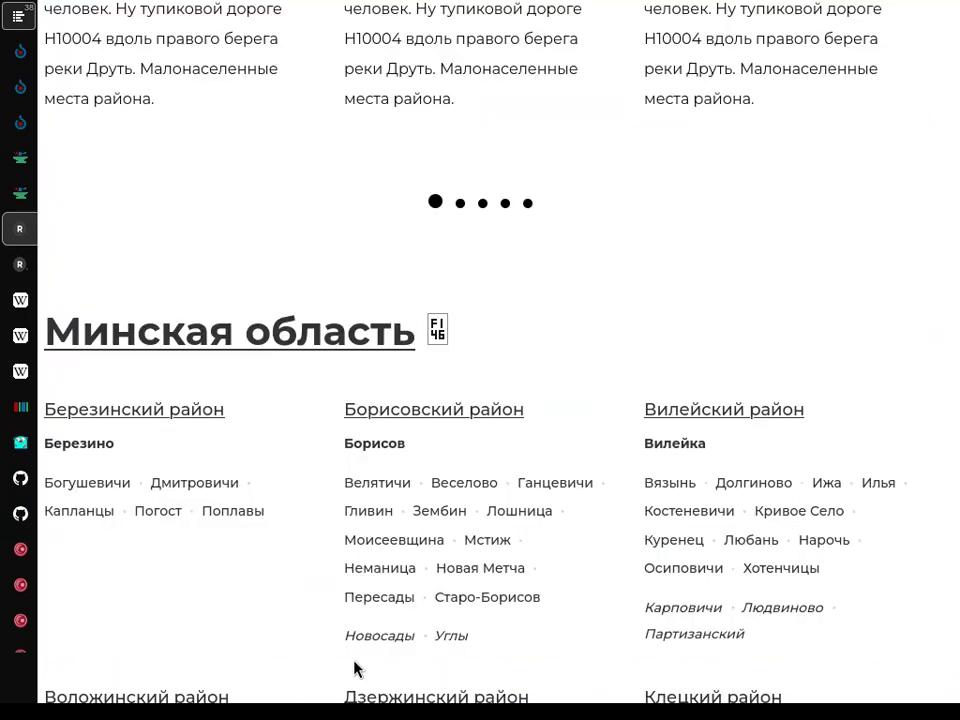
key("ctrl+shift+Tab")
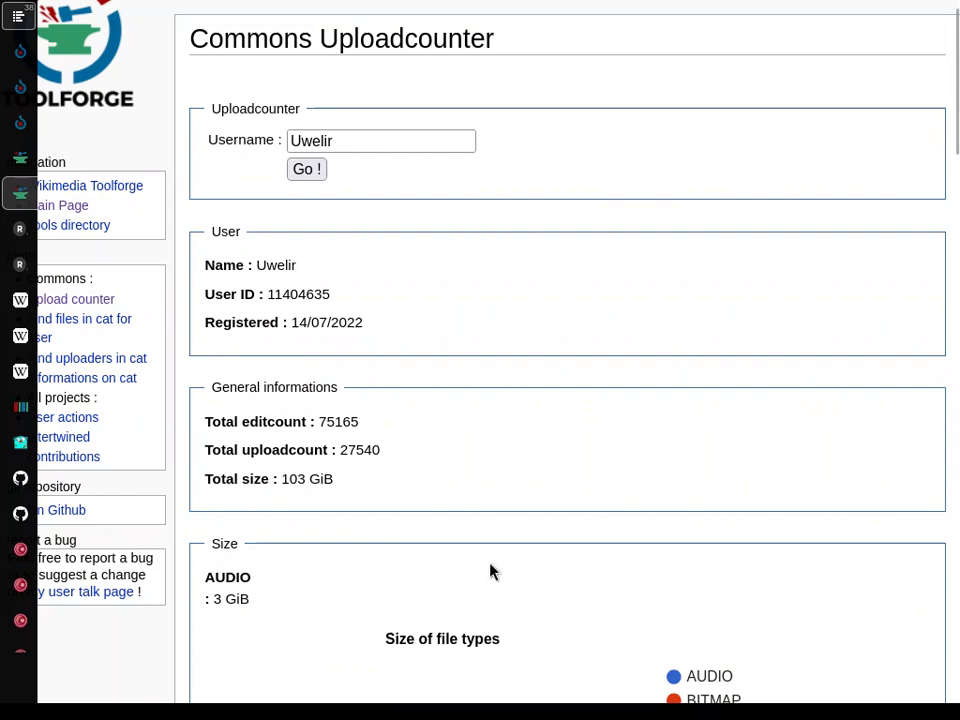
triple_click(293, 478)
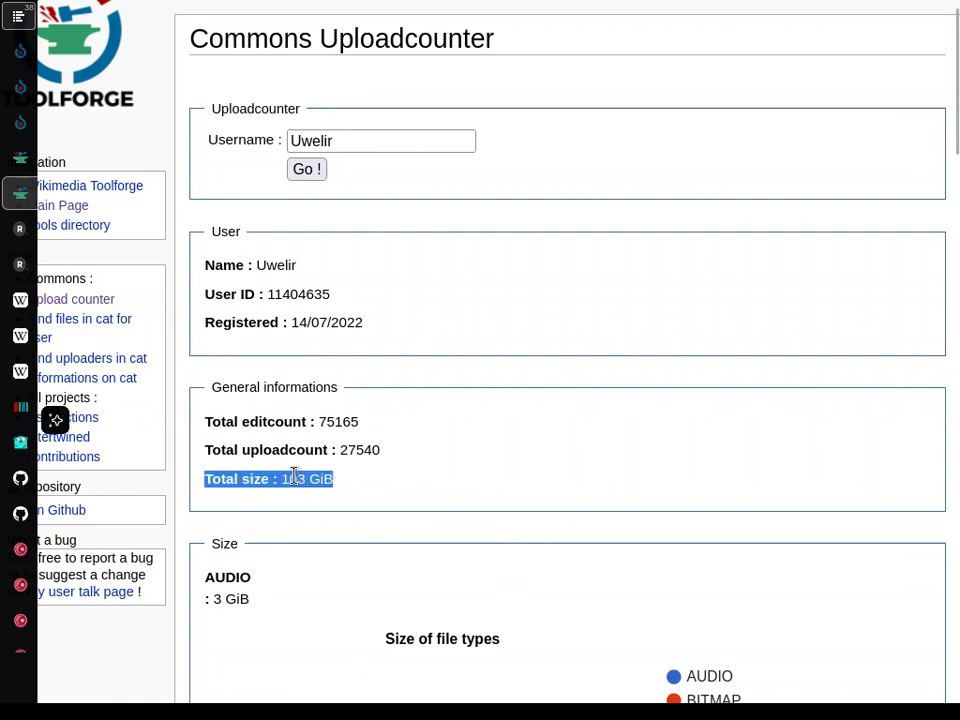
left_click(504, 476)
Examine the second contributor's charts of upload size and file count by file type
scroll(504, 476, "down", 3)
scroll(505, 477, "down", 2)
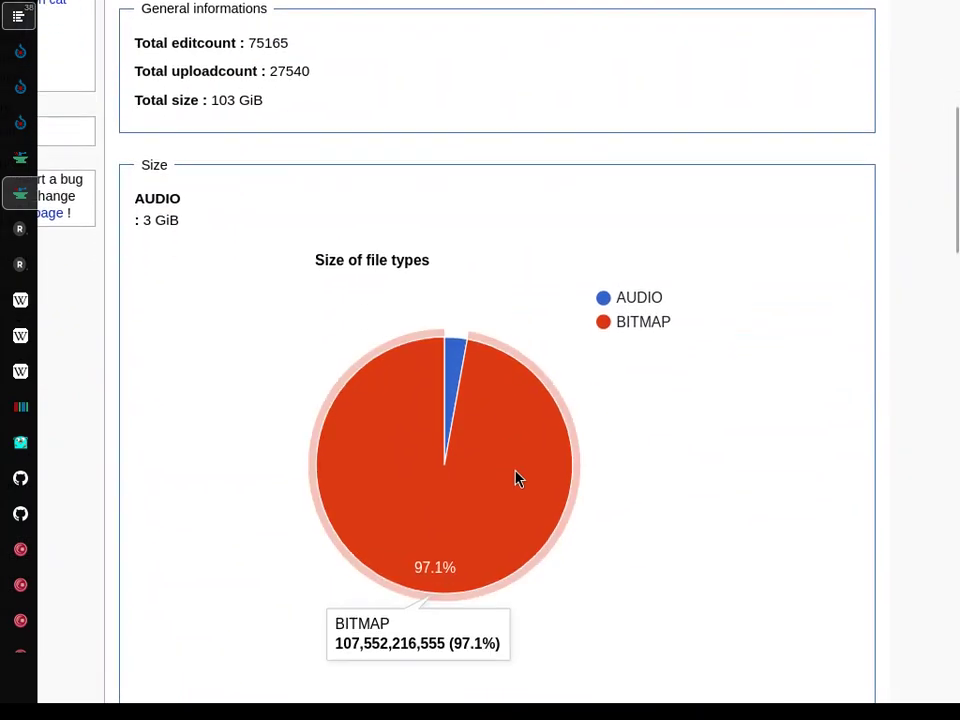
scroll(515, 472, "left", 2)
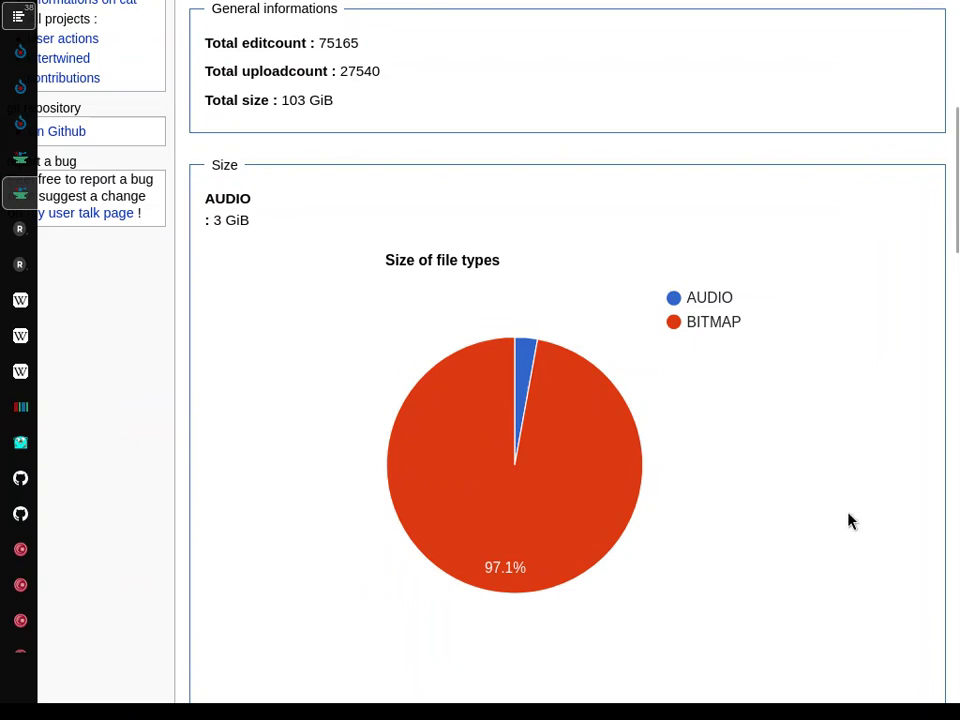
scroll(848, 520, "down", 7)
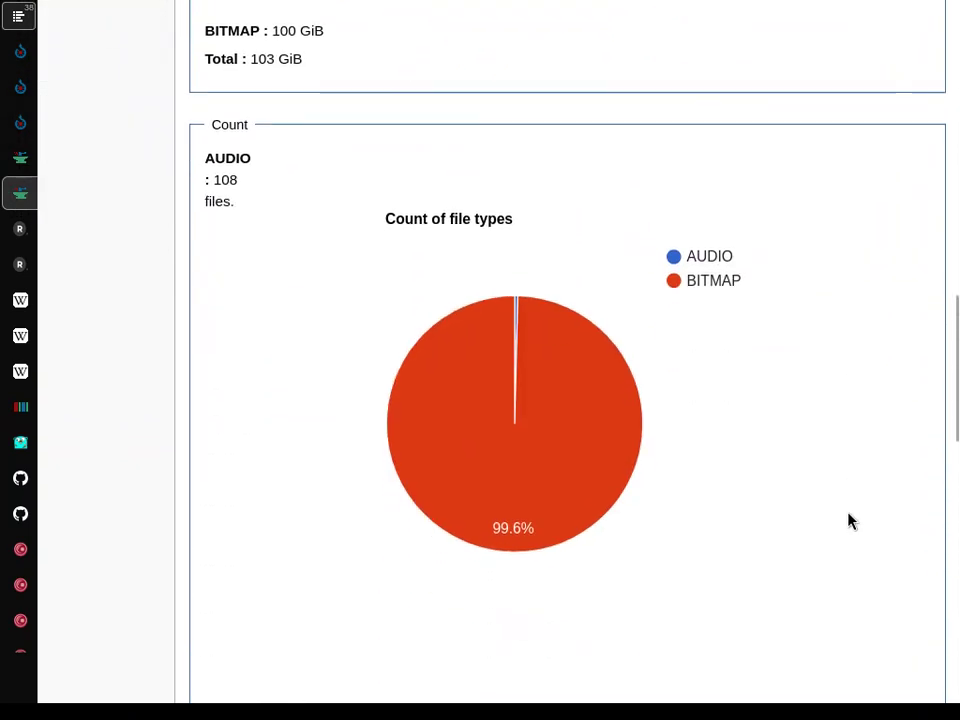
scroll(506, 276, "up", 12)
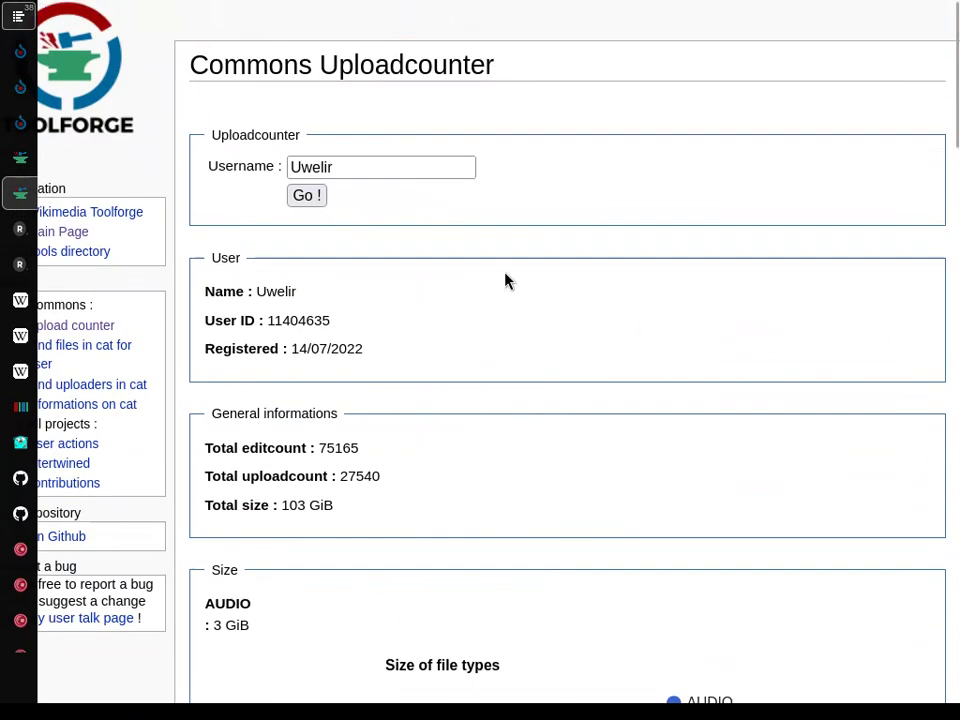
Switch back to the "Белорусская глубинка" home page and look over its featured articles and regions down to the map
key("ctrl+Tab")
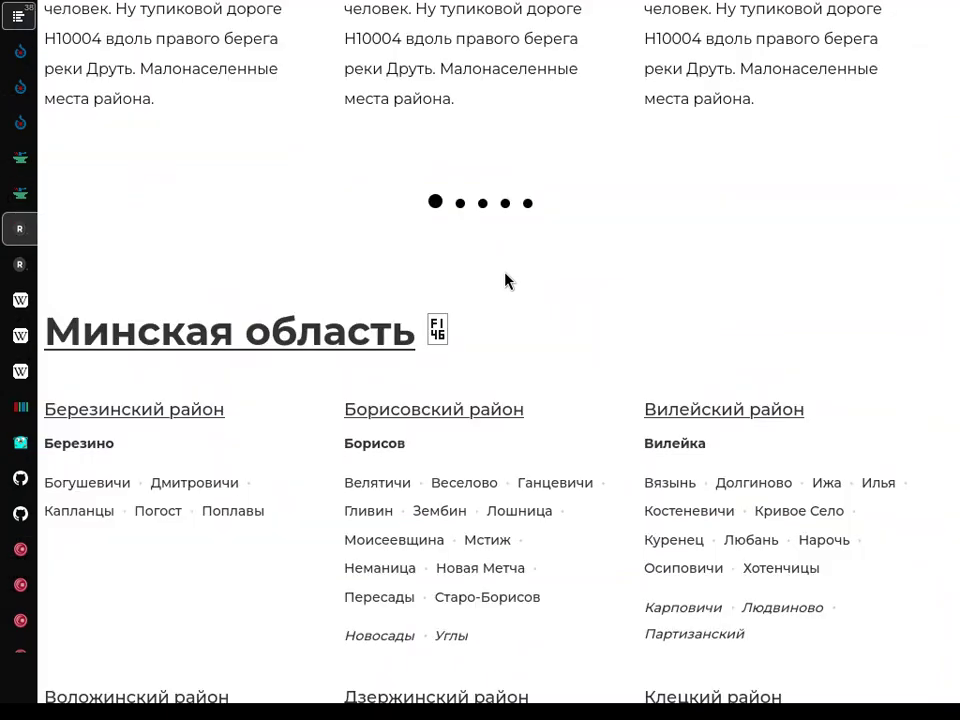
scroll(505, 280, "up", 10)
scroll(505, 280, "down", 3)
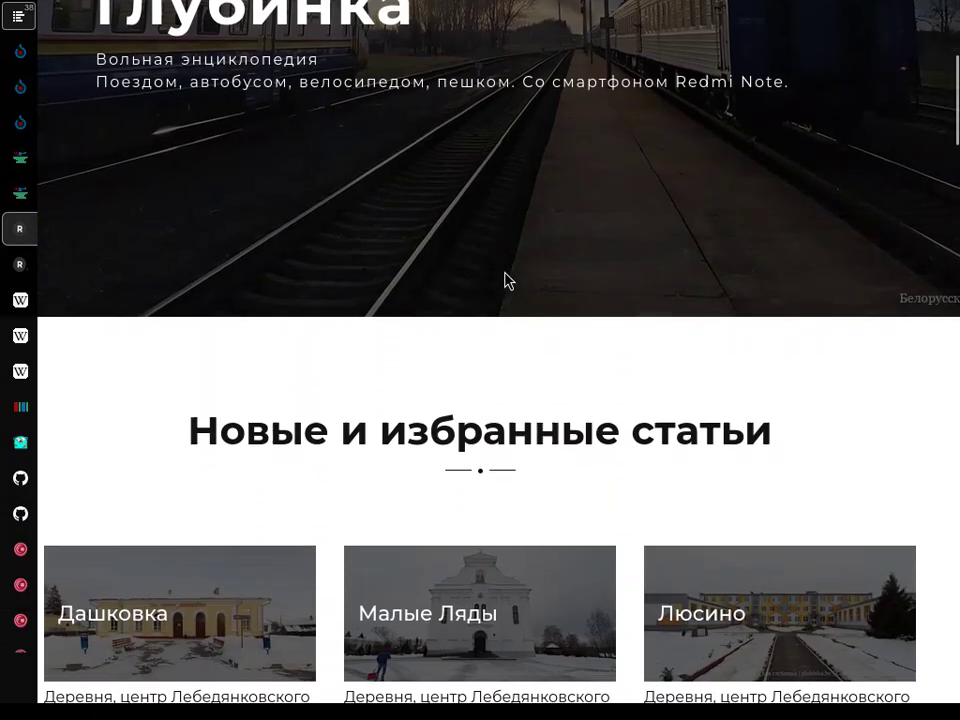
scroll(505, 281, "down", 2)
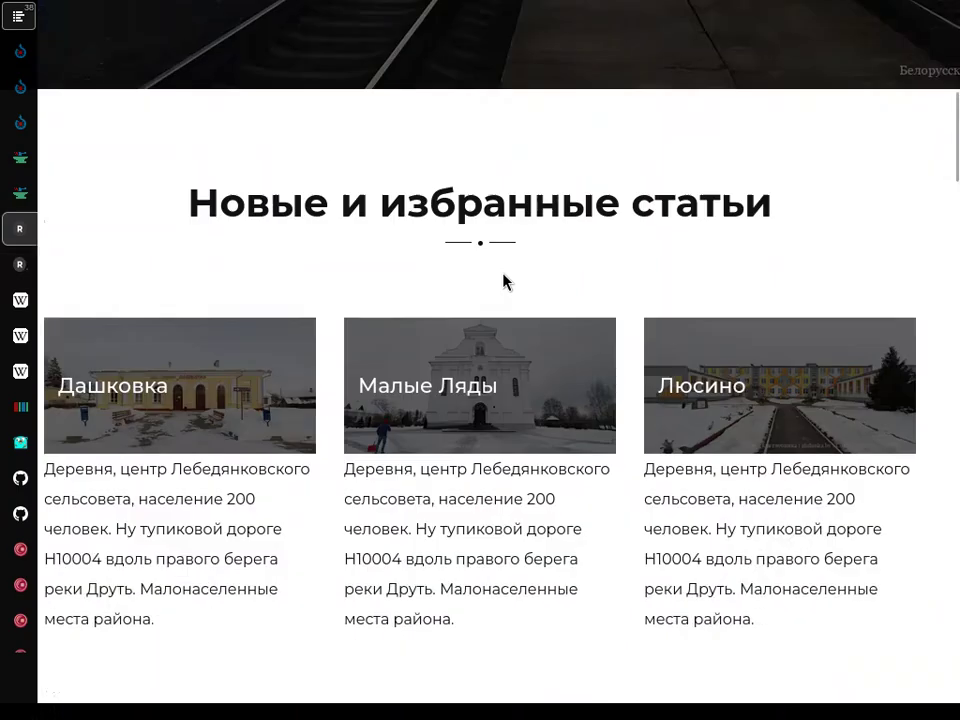
scroll(505, 281, "down", 15)
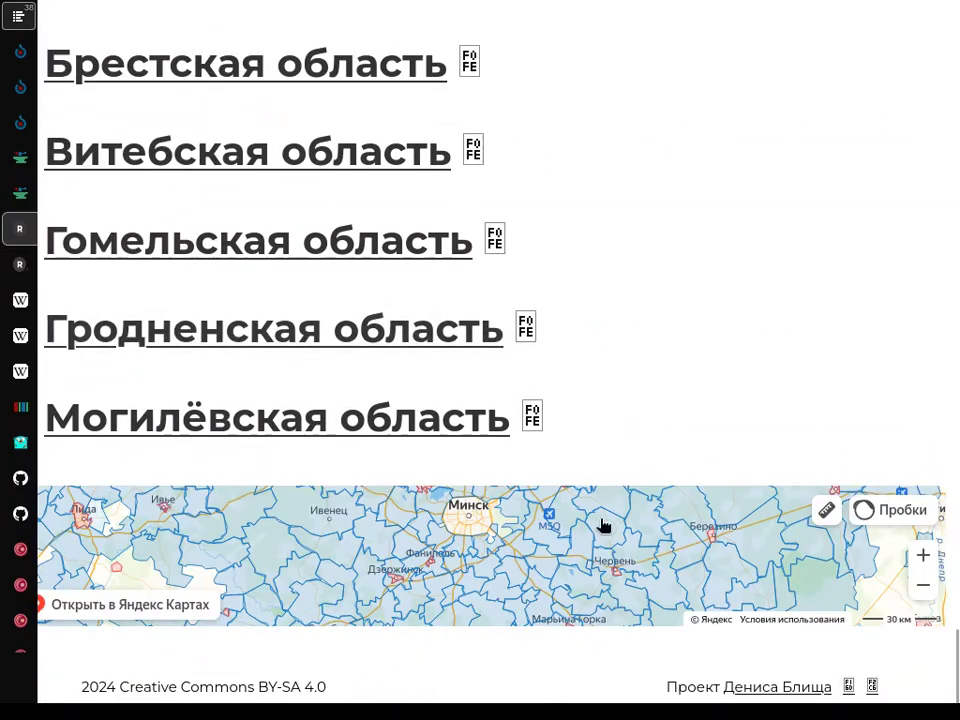
Zoom the home page's Yandex map out to the 100 km scale to view the covered areas across Belarus
left_click(923, 584)
left_click(924, 584)
left_click(924, 584)
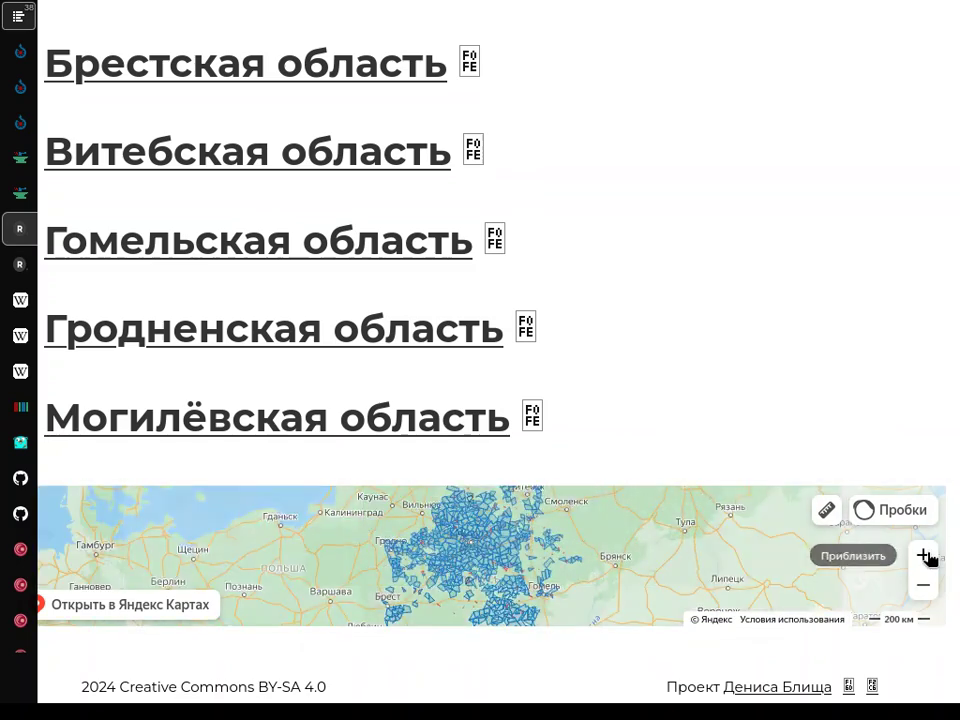
left_click(924, 555)
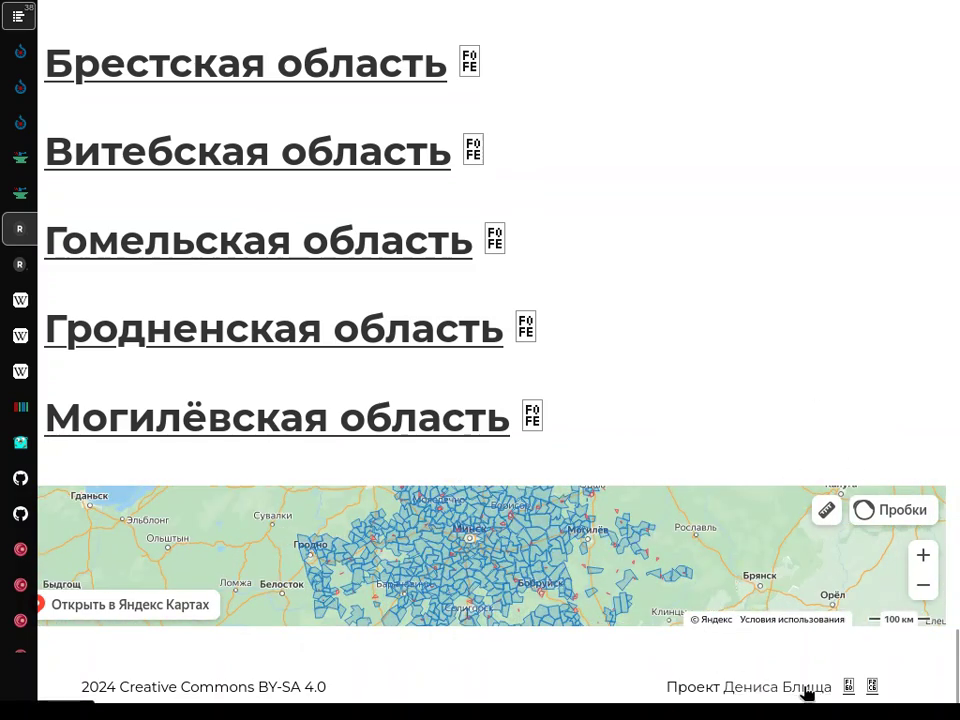
Switch past the "Чисть" article to the Wikipedia Preferences page and look over its Gadgets section
key("ctrl+Tab")
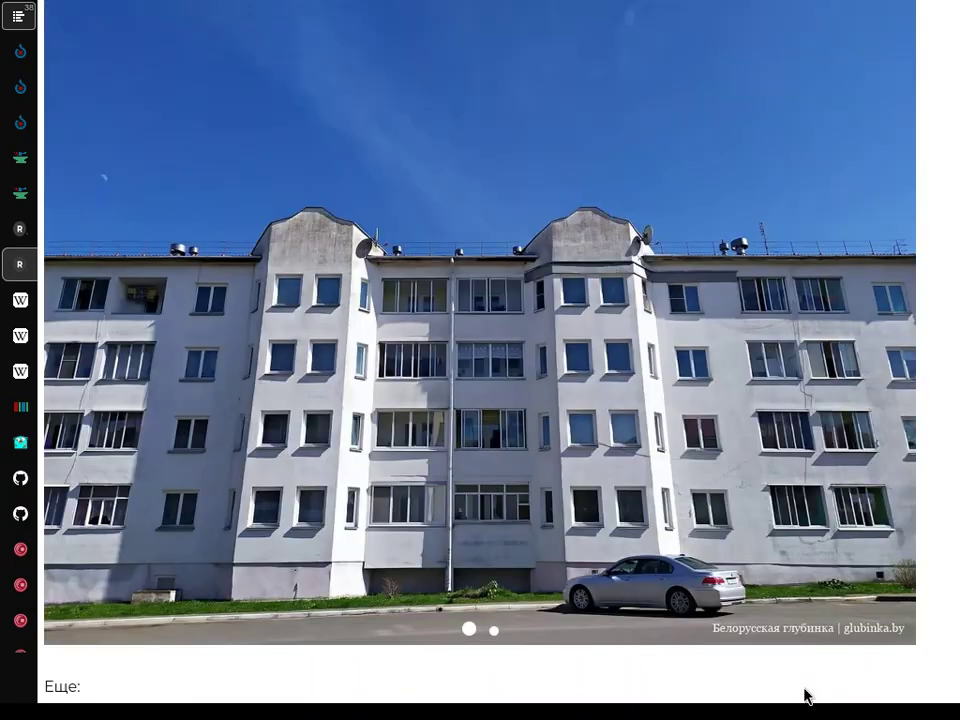
key("ctrl+Tab")
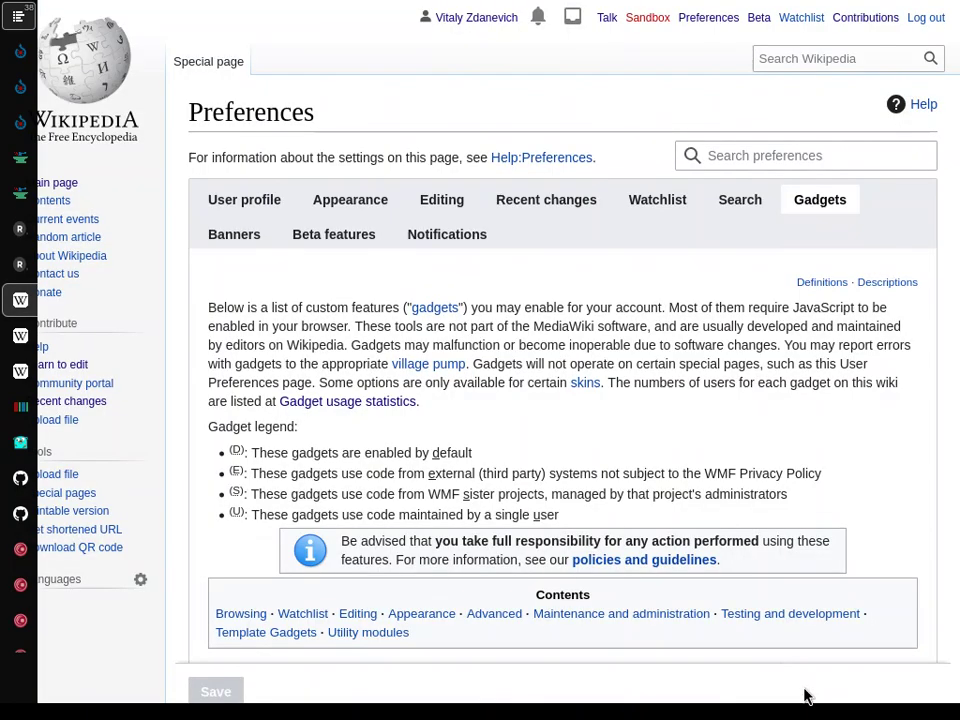
scroll(903, 500, "down", 2)
scroll(903, 500, "up", 2)
Leave full-screen mode and view the uBlock Origin popup for en.wikipedia.org, closing it when done
key("F11")
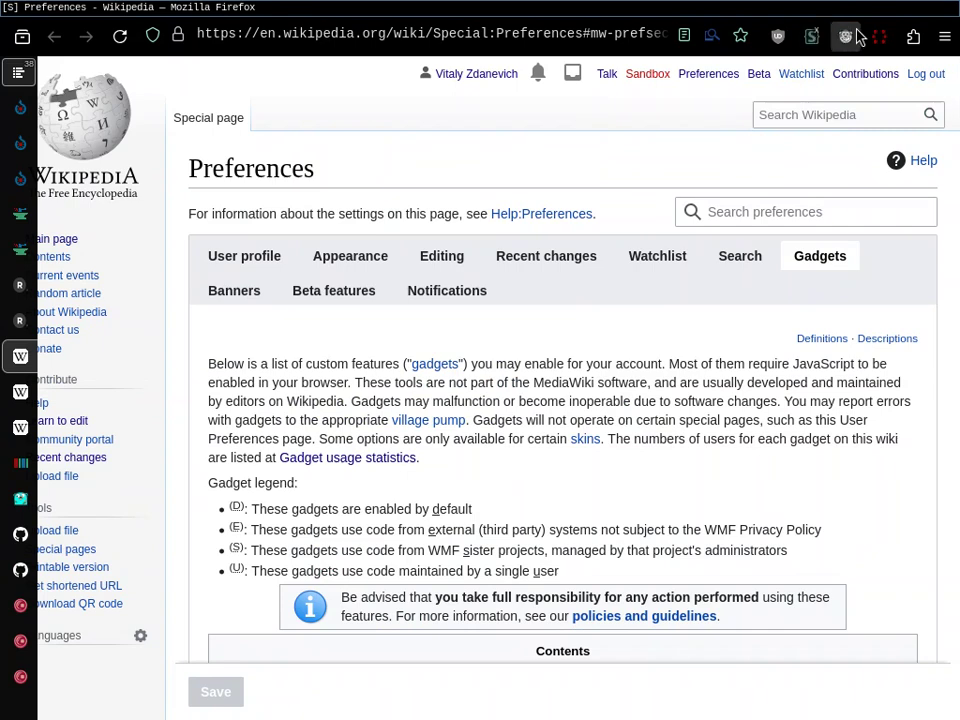
left_click(785, 44)
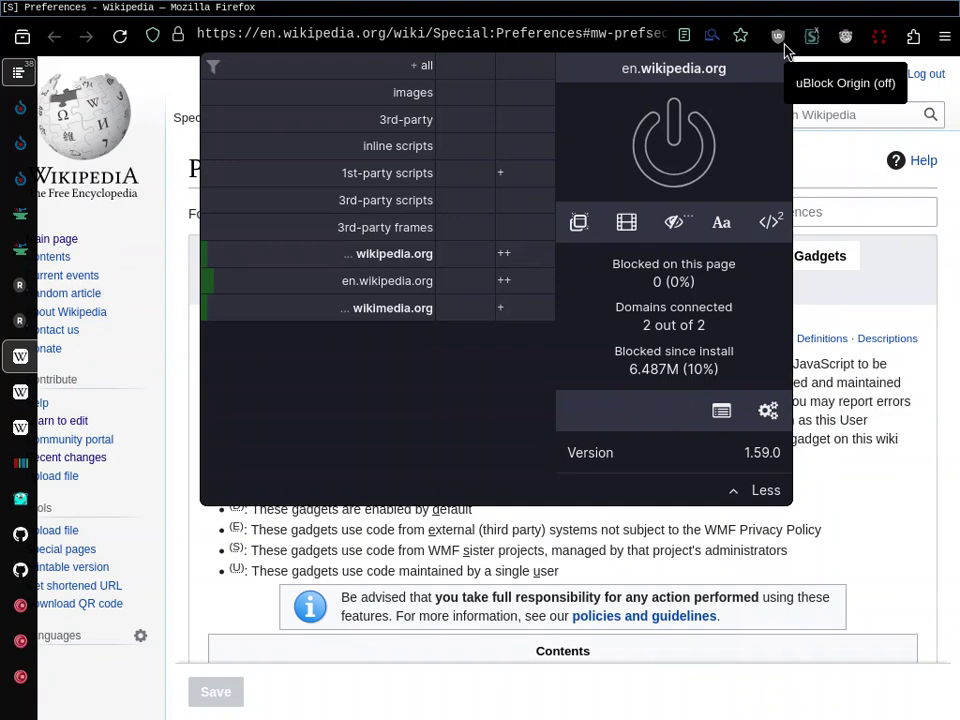
left_click(785, 44)
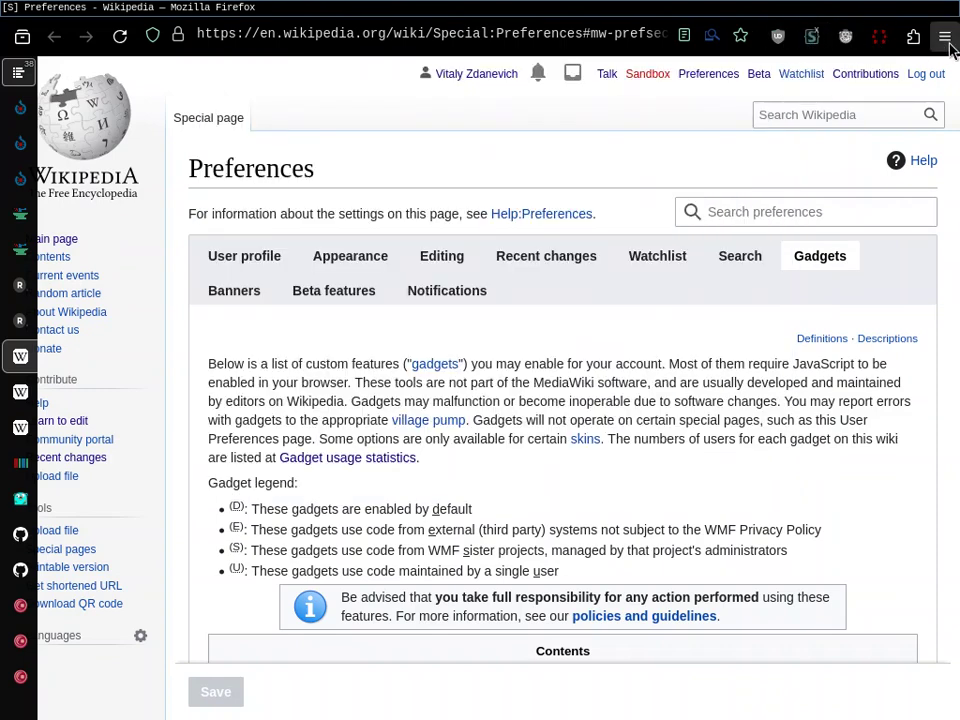
Look through the whole list of installed browser extensions, close it and bring it up again
left_click(913, 37)
scroll(835, 258, "down", 10)
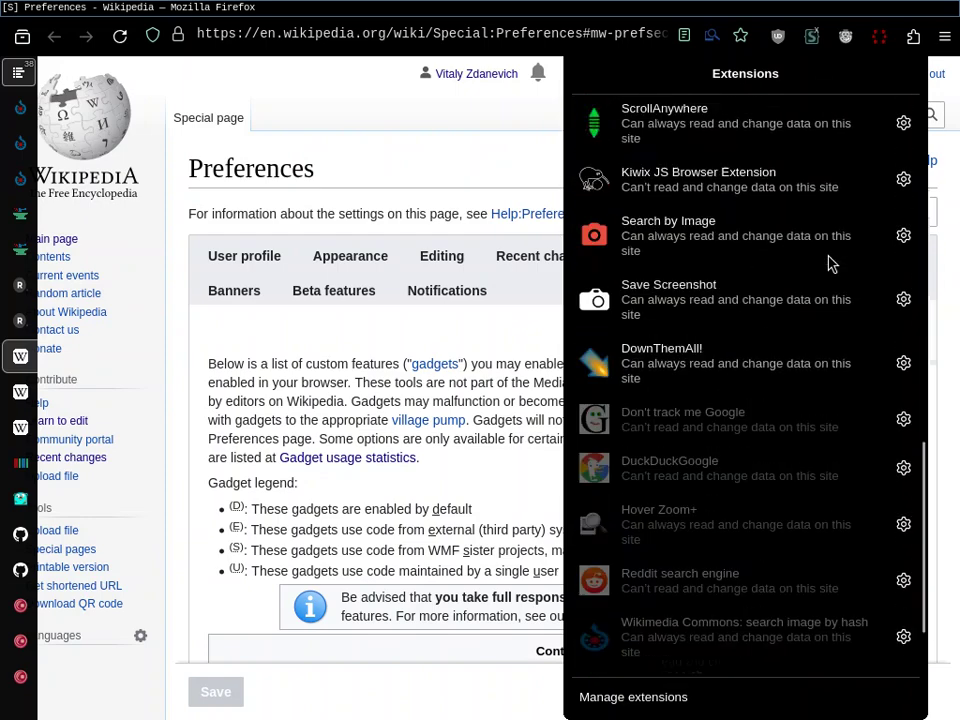
scroll(820, 240, "up", 10)
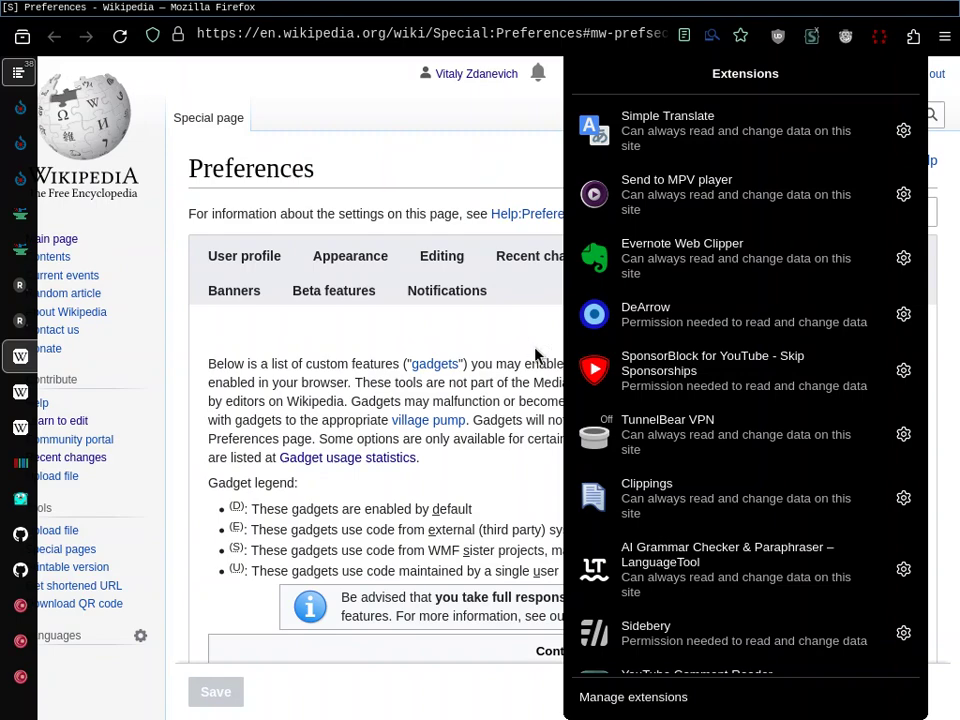
scroll(630, 347, "down", 10)
scroll(630, 347, "up", 4)
scroll(630, 347, "up", 5)
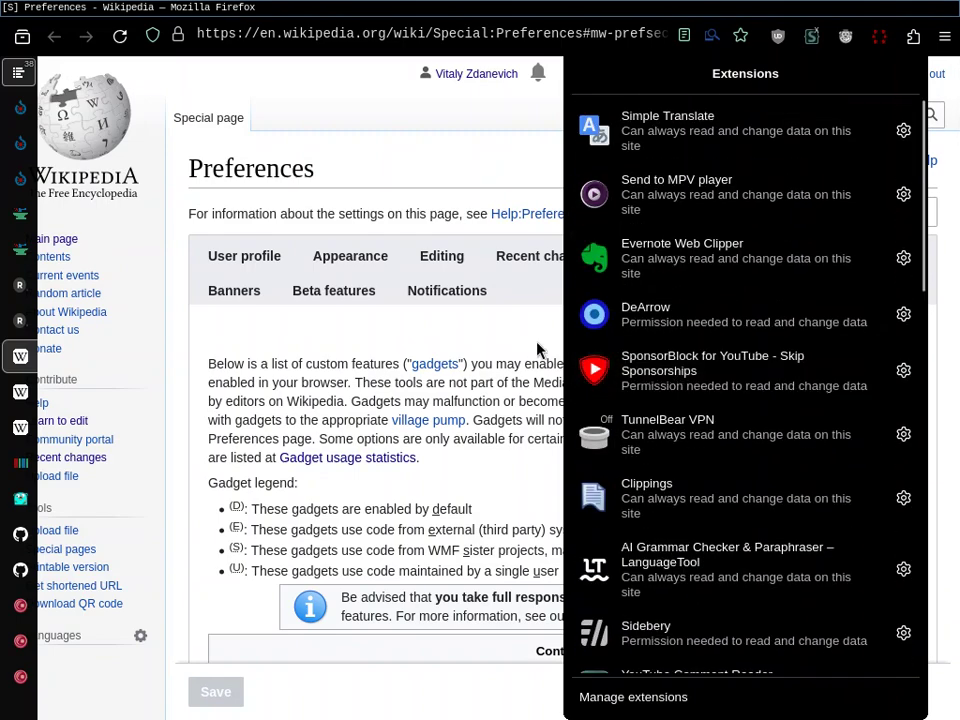
left_click(457, 339)
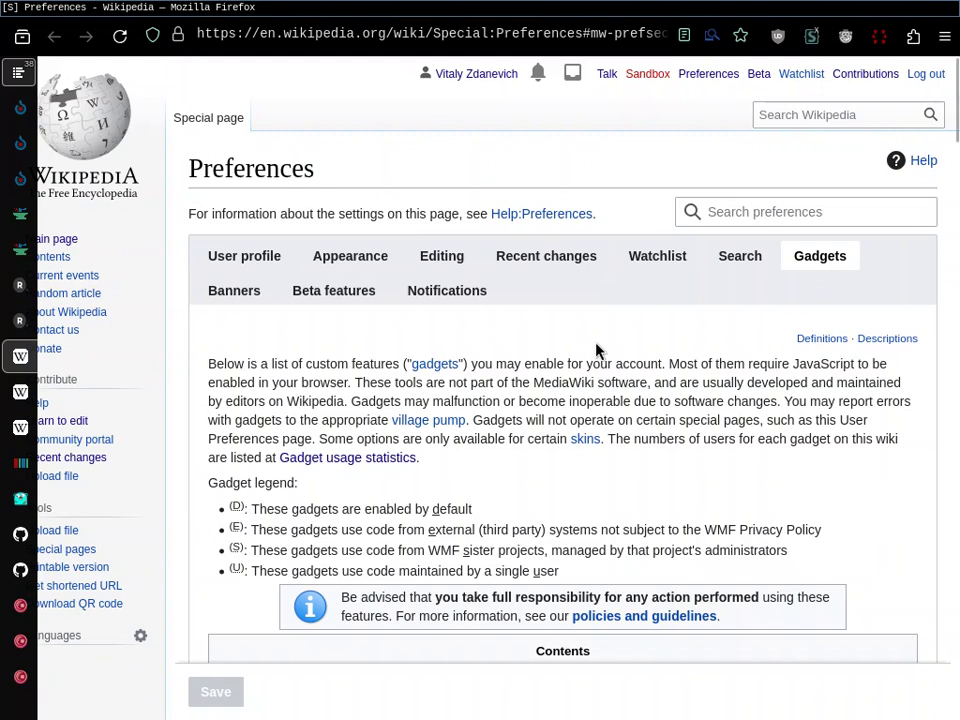
left_click(913, 42)
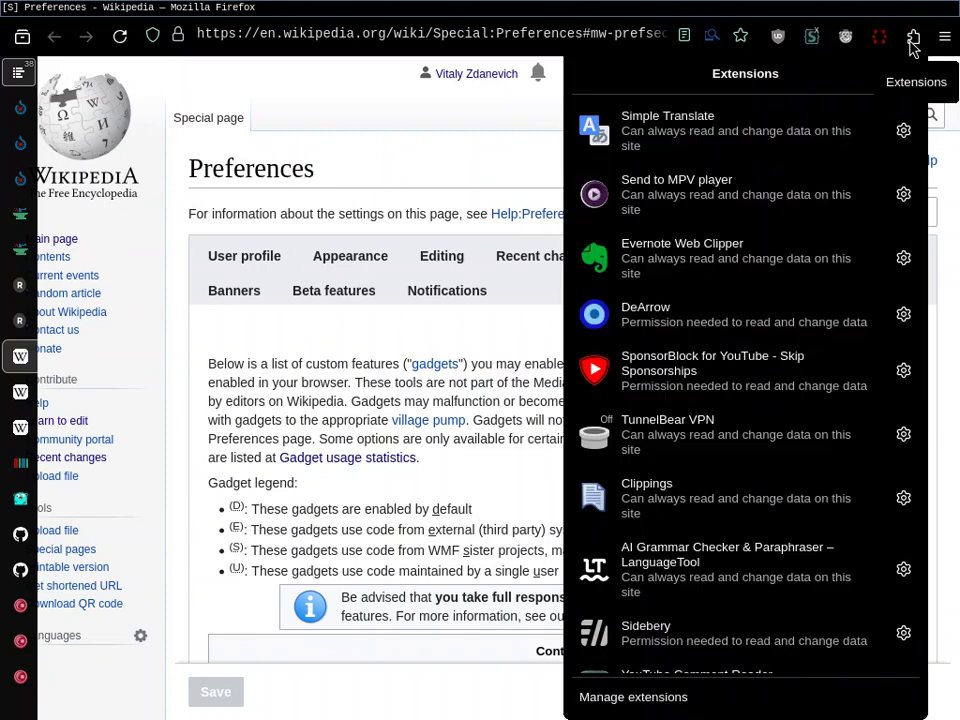
Close the extensions list and view the page's context menu with the Search by Image engines, closing it when done
left_click(421, 328)
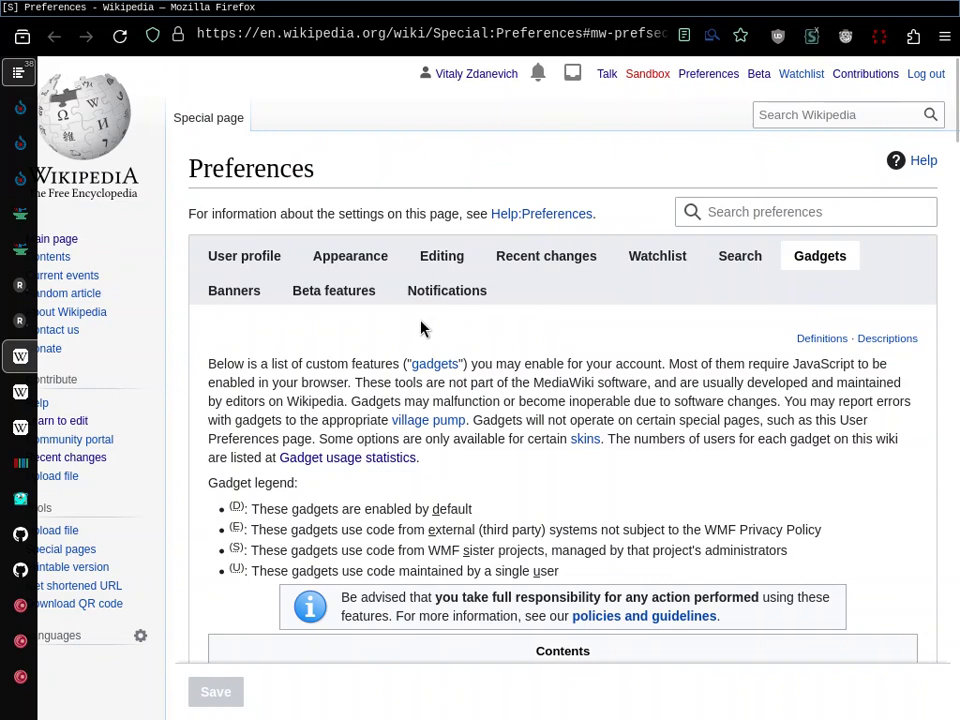
right_click(422, 328)
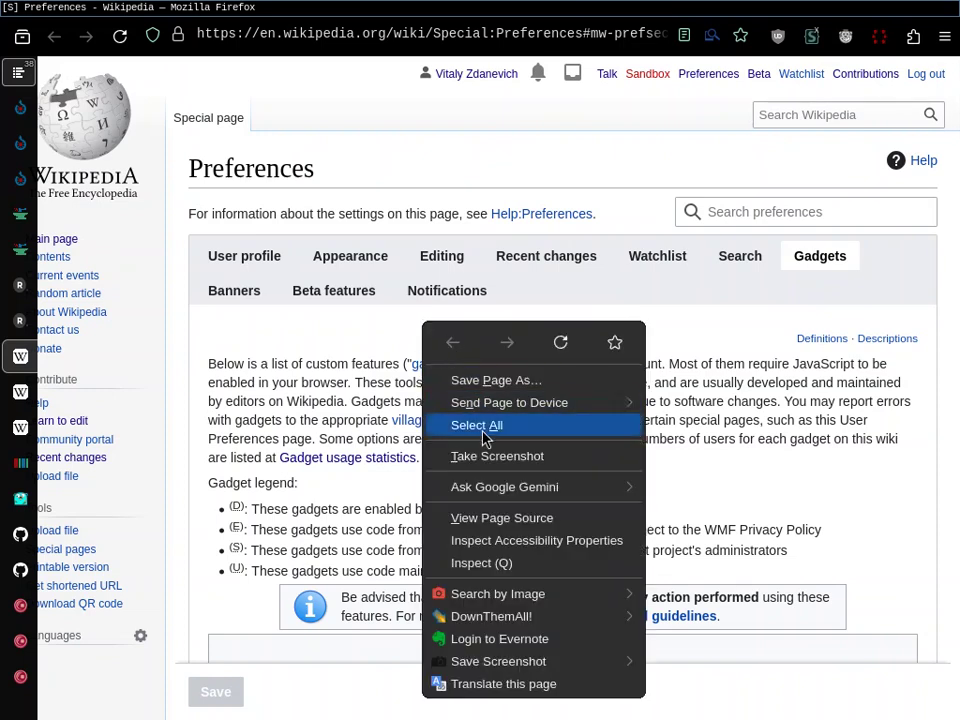
mouse_move(533, 601)
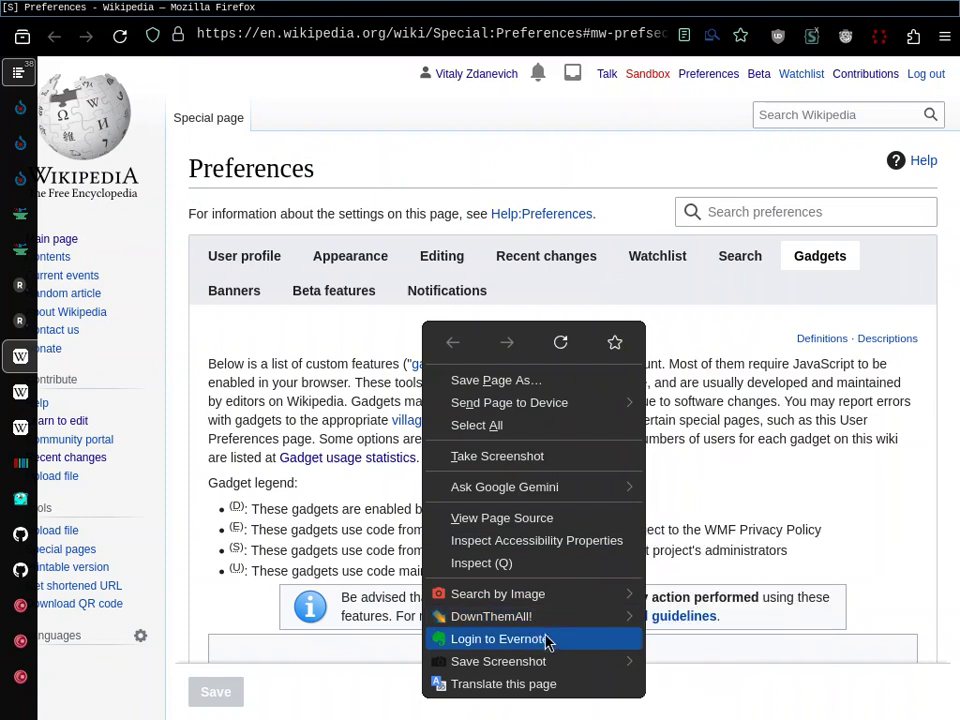
mouse_move(568, 608)
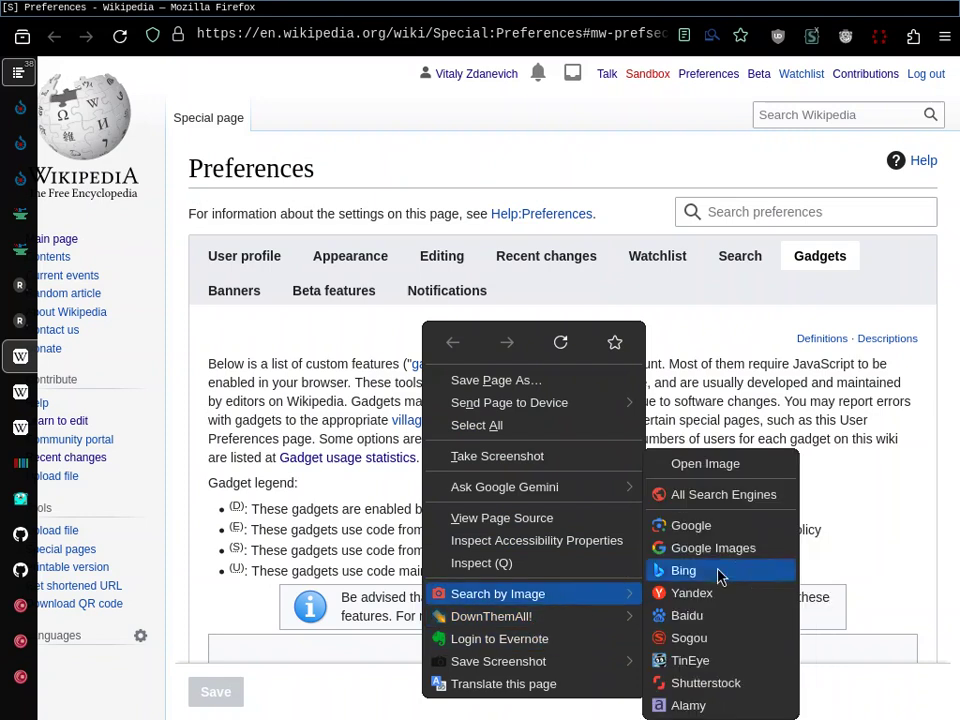
left_click(875, 506)
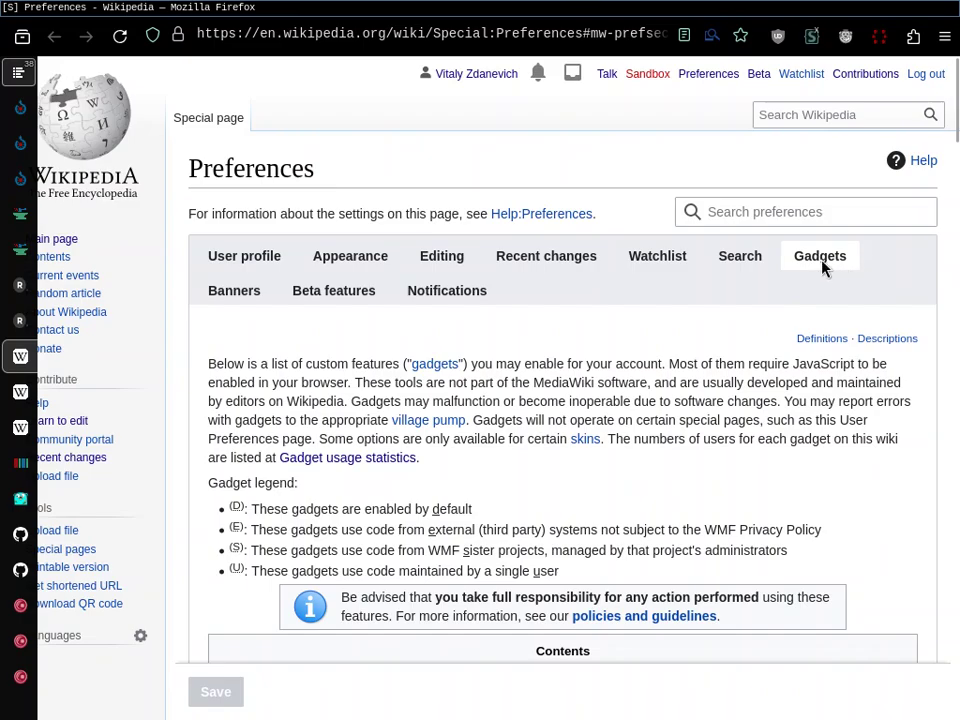
Look through the Wikipedia gadgets in the Browsing, Watchlist, Editing and Appearance groups of the Preferences page
scroll(908, 514, "down", 8)
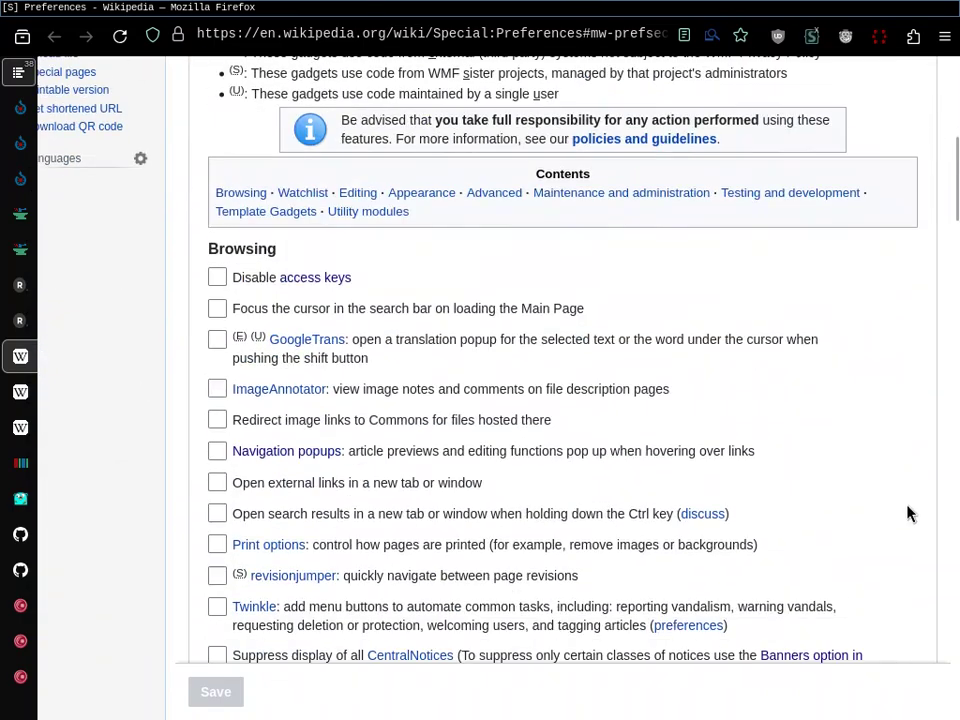
scroll(908, 514, "down", 20)
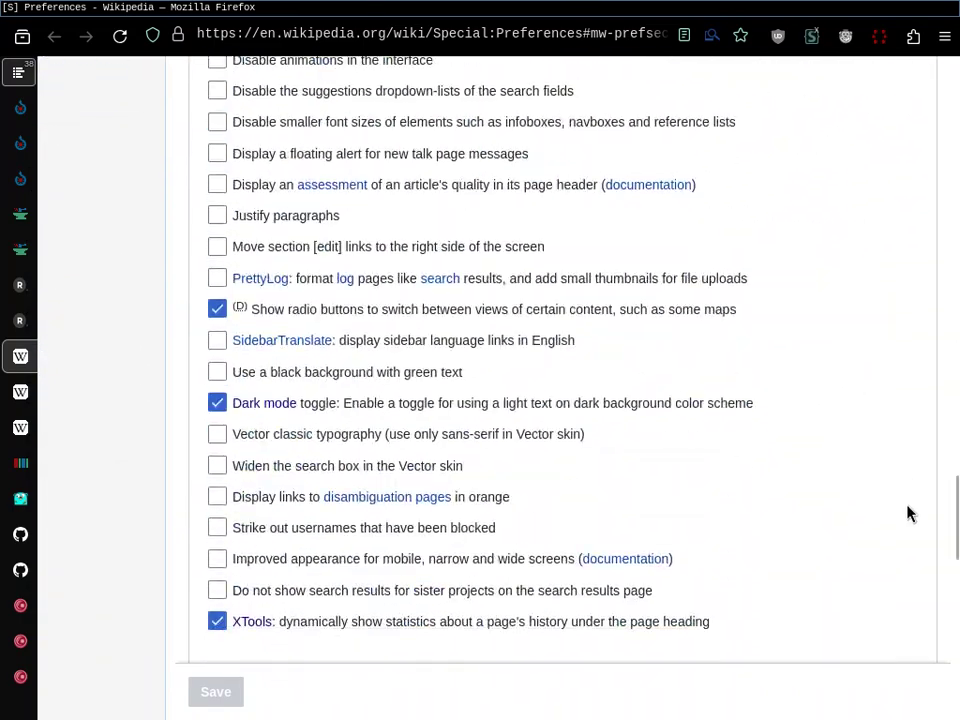
scroll(908, 514, "up", 5)
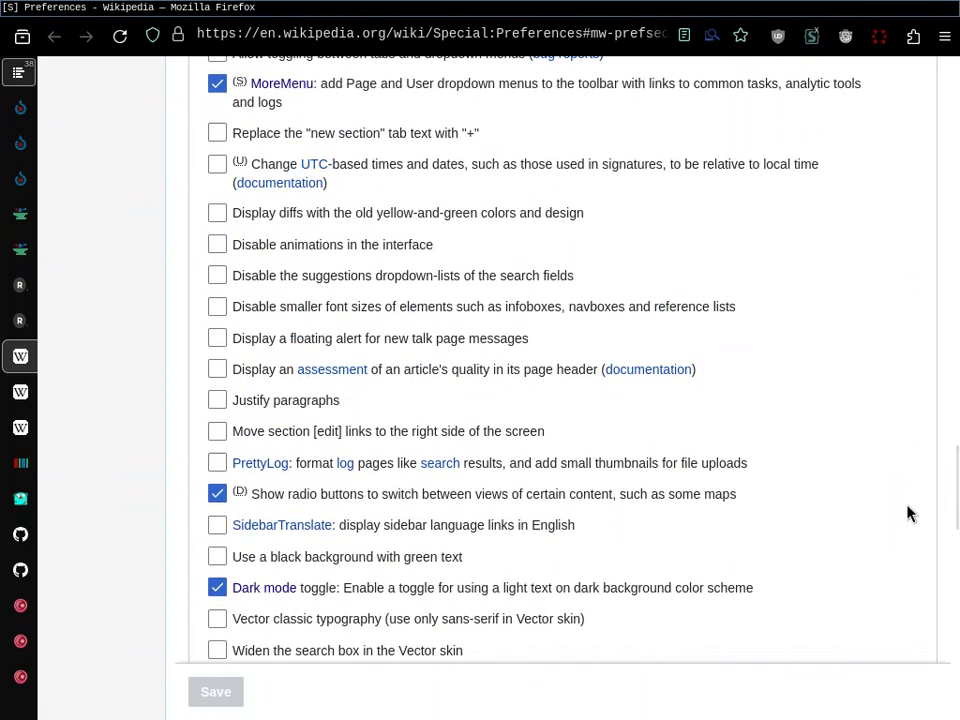
scroll(908, 514, "up", 1)
scroll(908, 514, "up", 1)
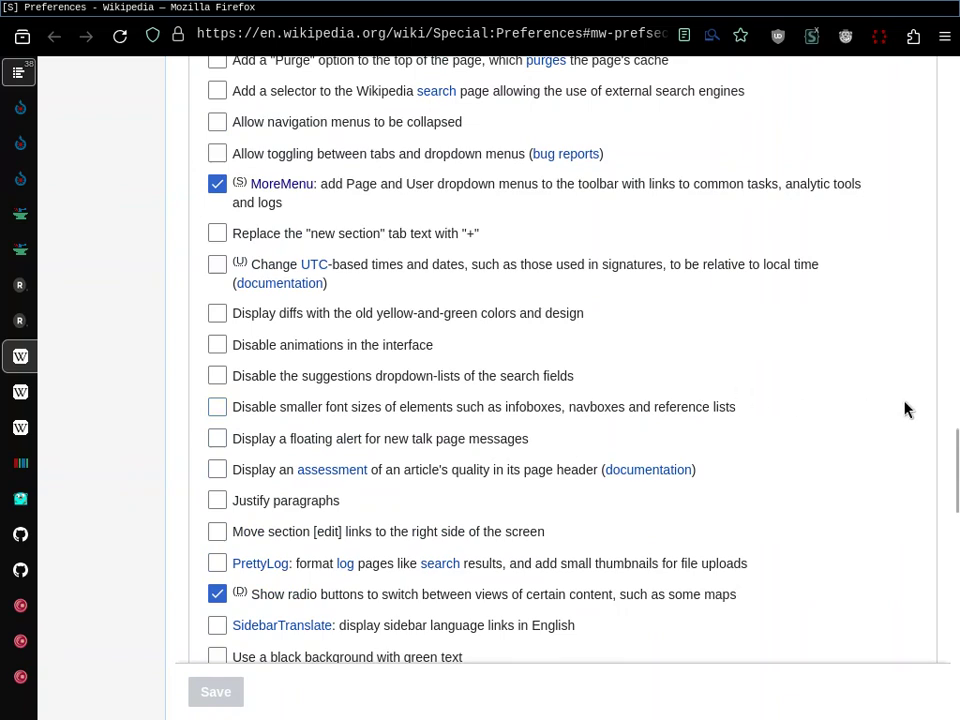
scroll(906, 409, "up", 8)
scroll(906, 409, "up", 20)
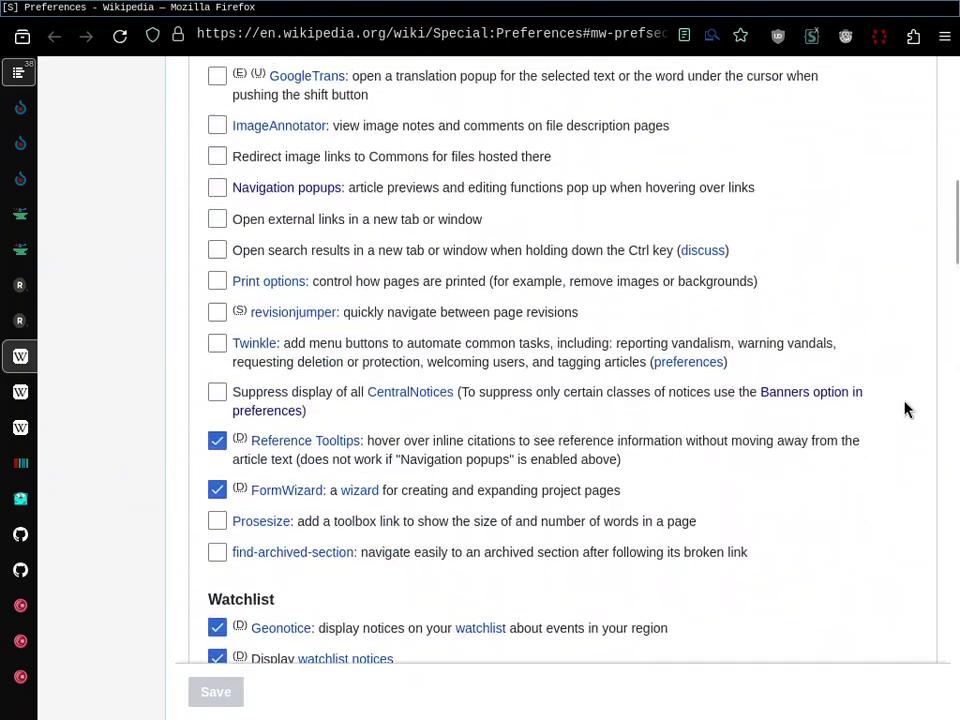
scroll(905, 409, "down", 8)
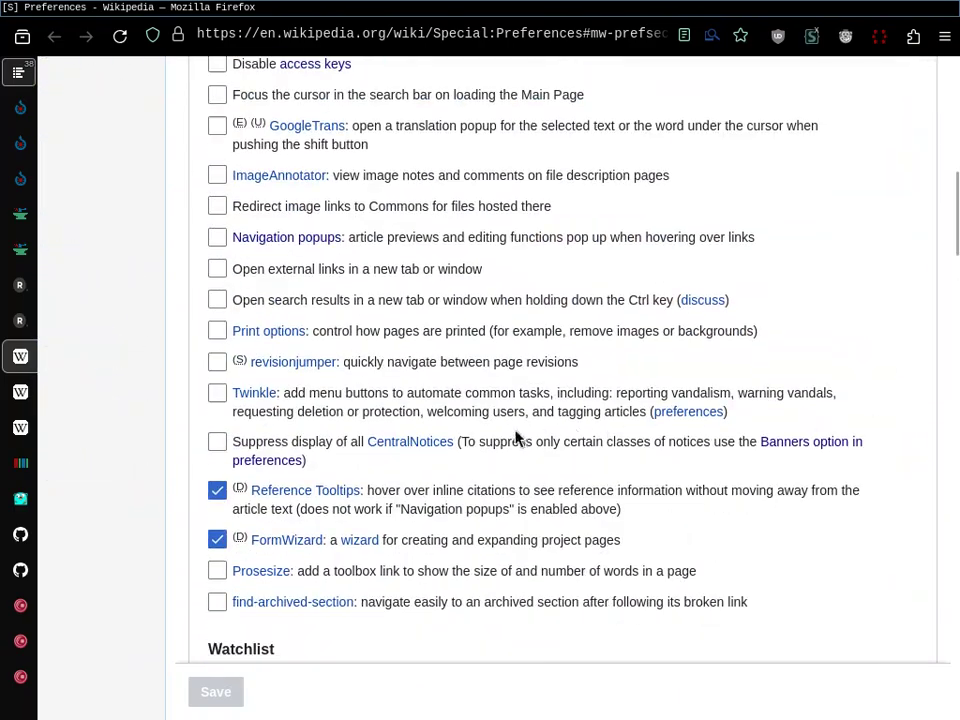
scroll(426, 470, "down", 4)
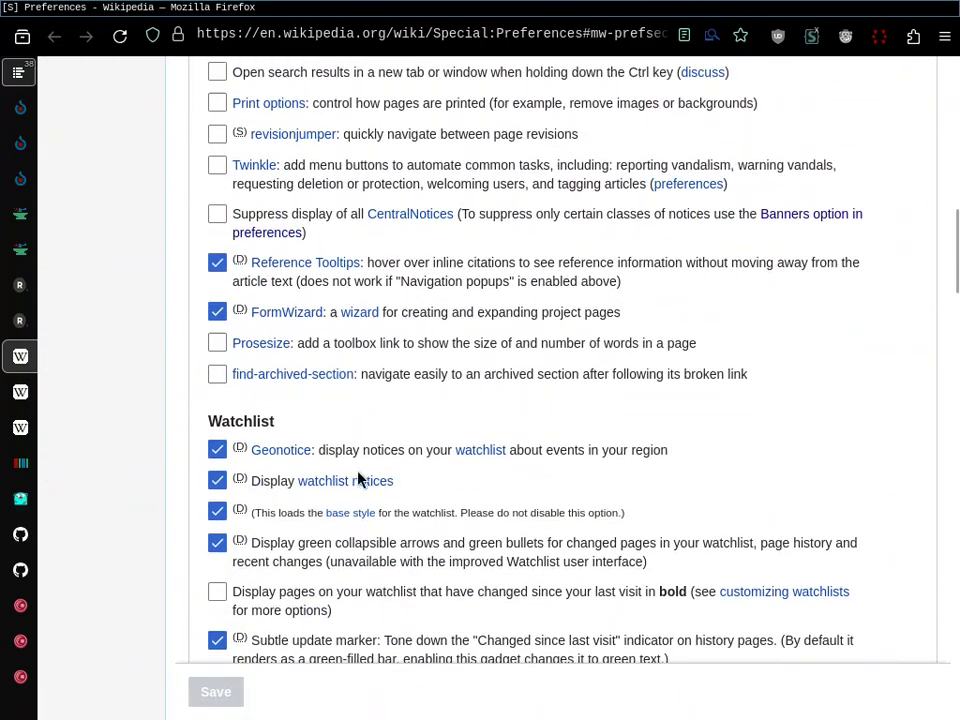
scroll(931, 348, "down", 12)
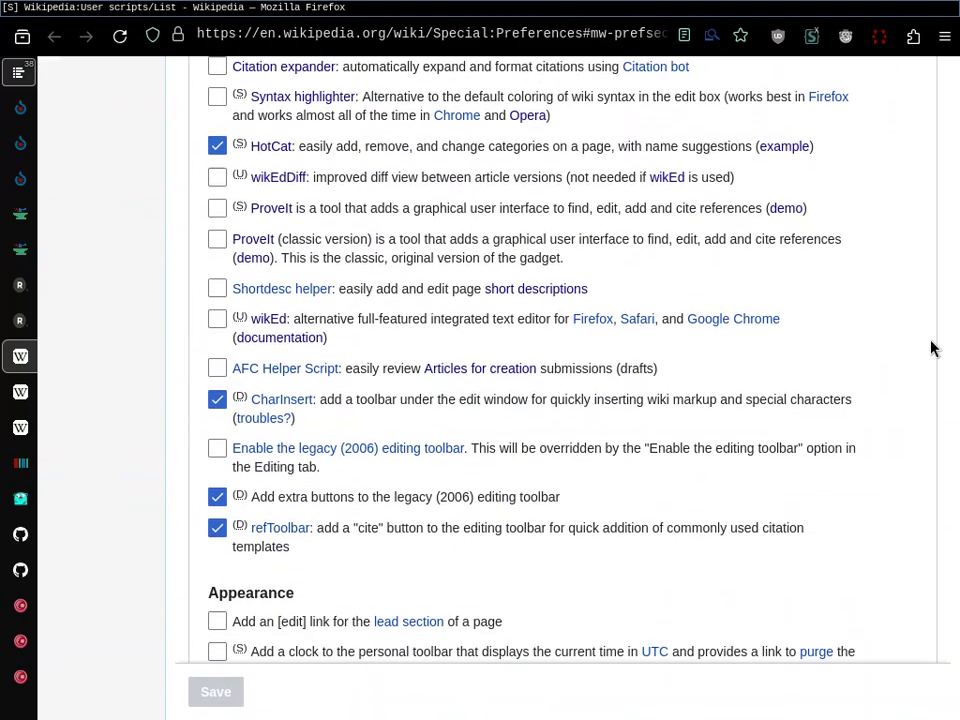
Switch to the Wikipedia:User scripts/List page and look through its site-wide, Body, Images and Links script tables
key("ctrl+Tab")
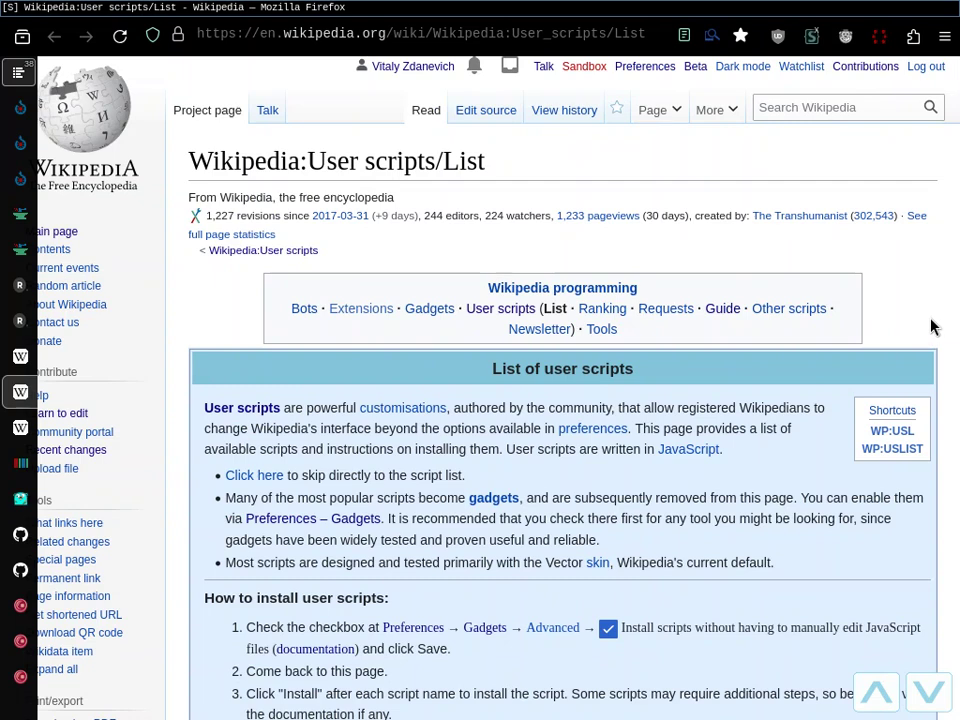
scroll(928, 323, "down", 20)
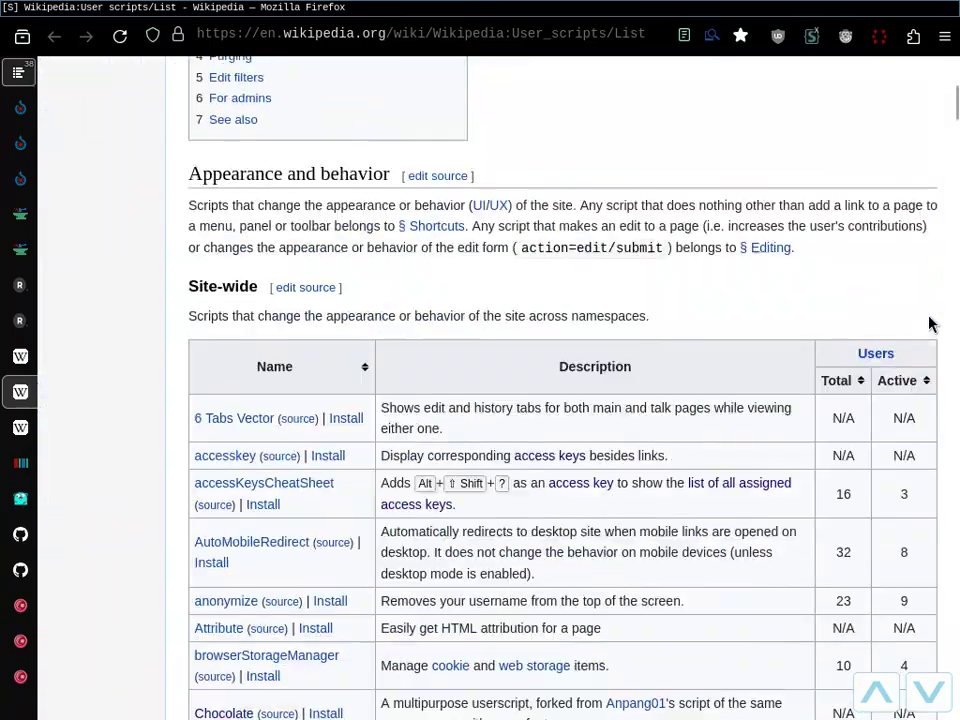
scroll(928, 323, "down", 15)
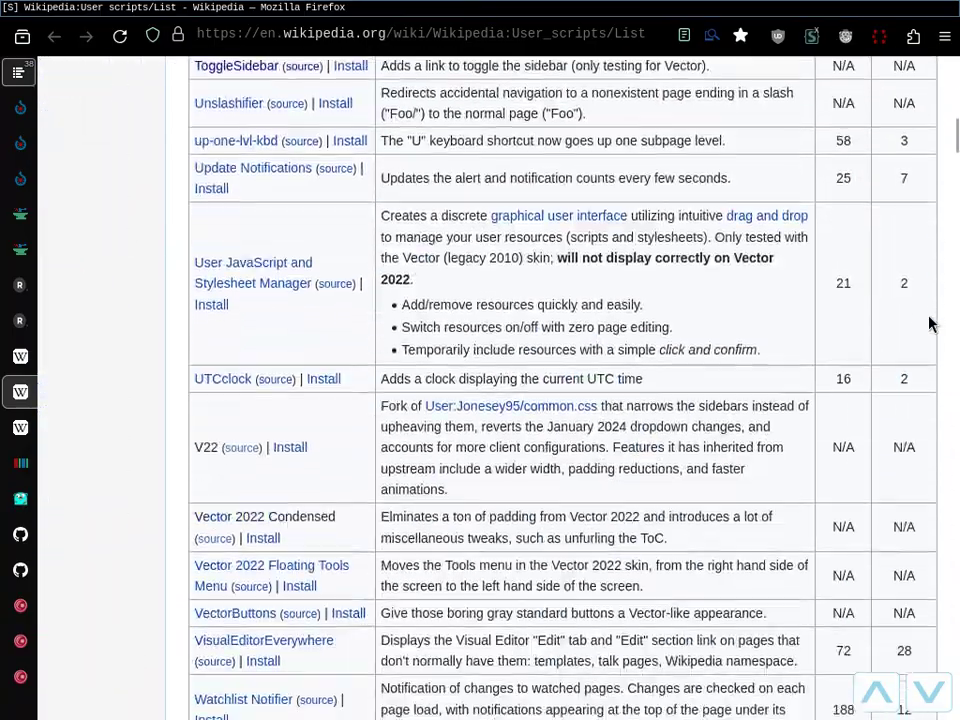
scroll(928, 323, "down", 1)
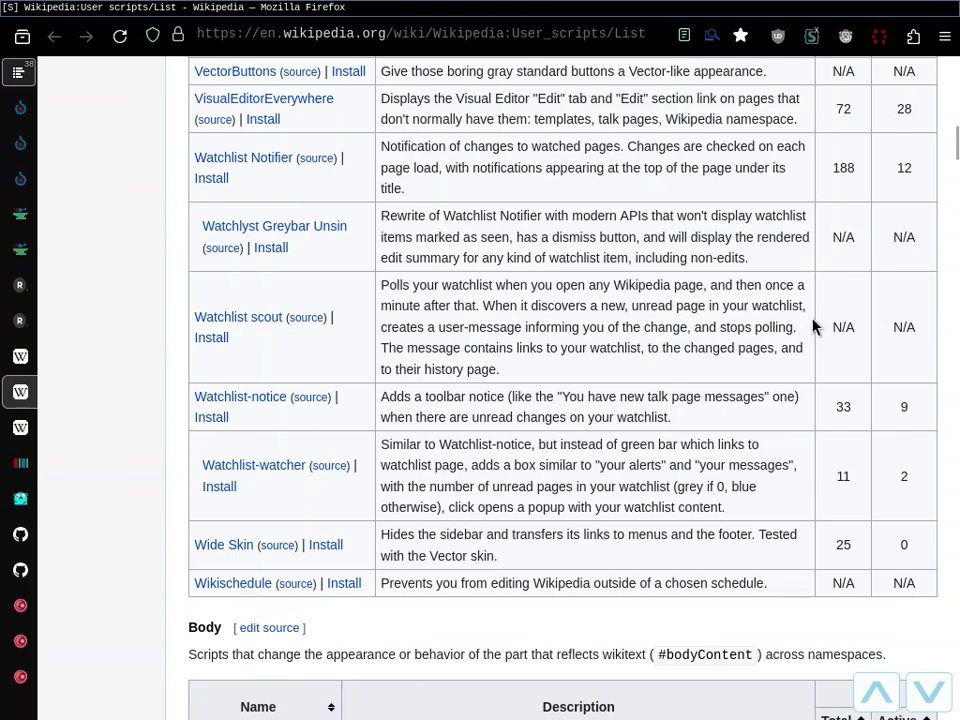
scroll(812, 326, "down", 15)
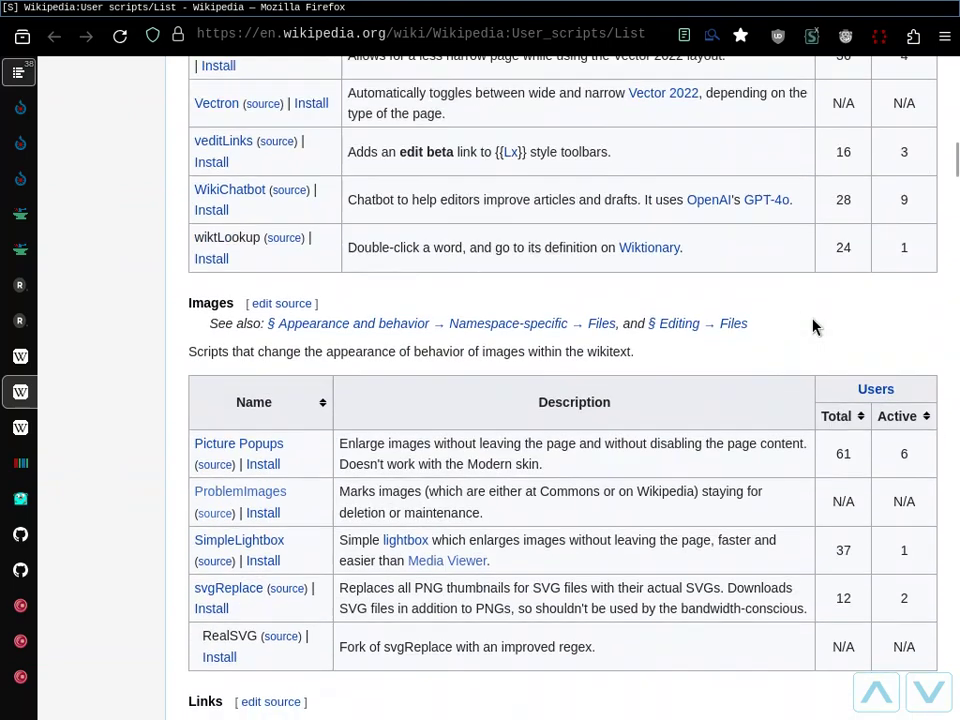
scroll(812, 326, "down", 5)
scroll(812, 326, "down", 1)
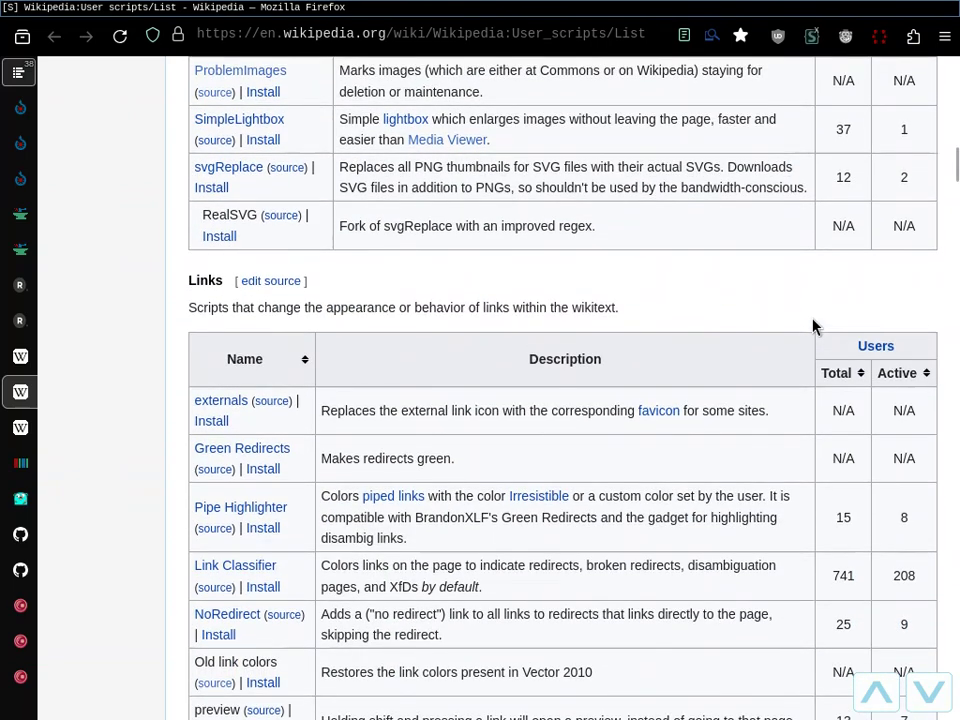
scroll(812, 326, "down", 1)
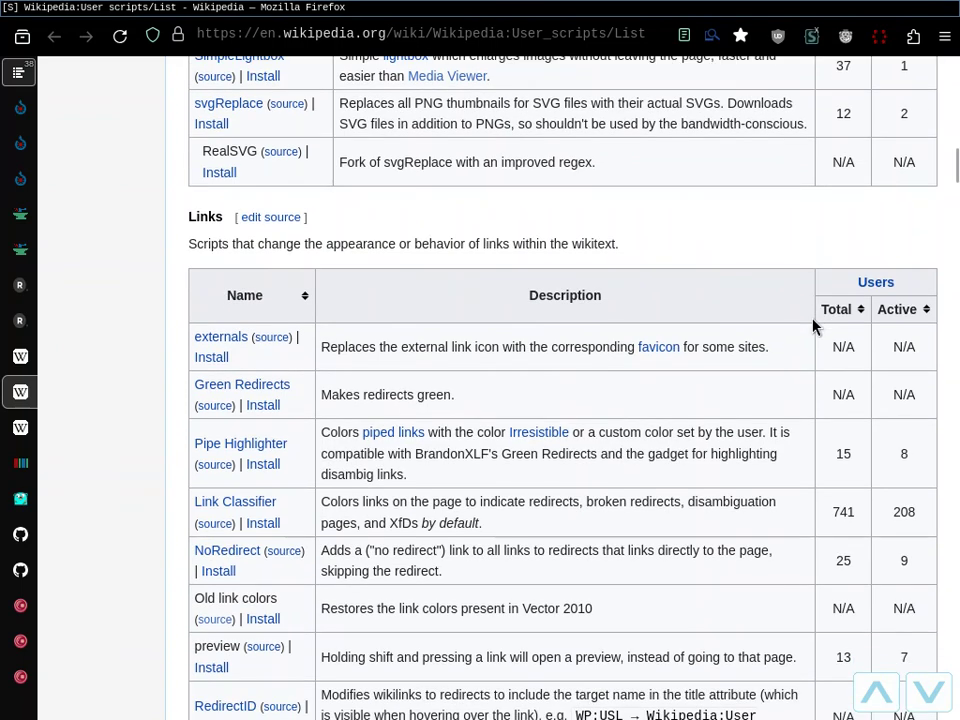
Examine the user scripts in the remaining Links table and in the Sections table
scroll(813, 326, "down", 1)
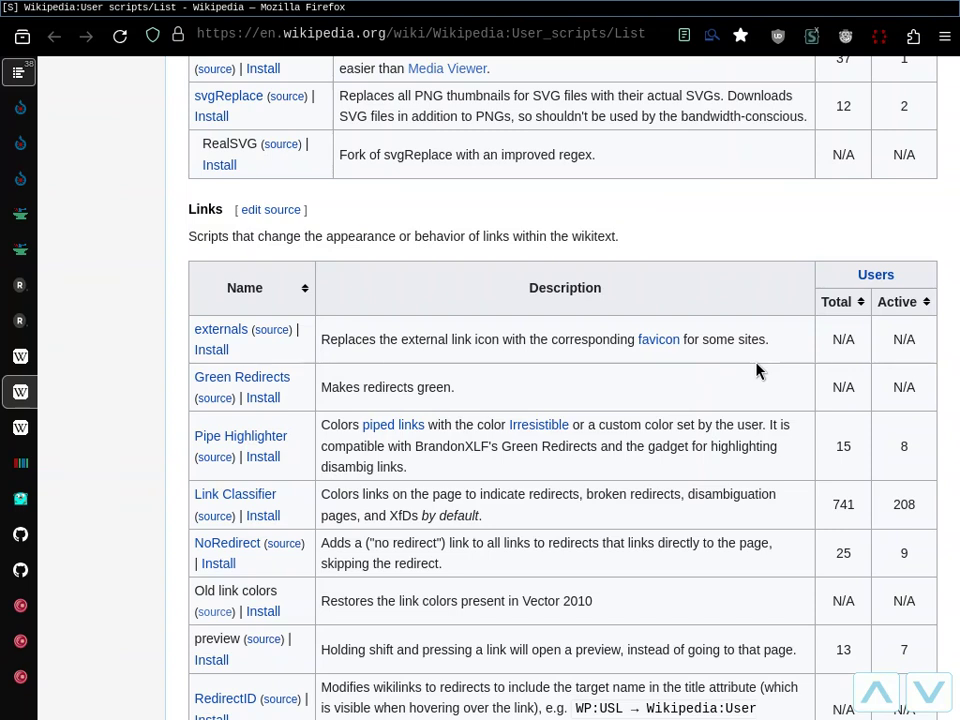
scroll(771, 381, "down", 5)
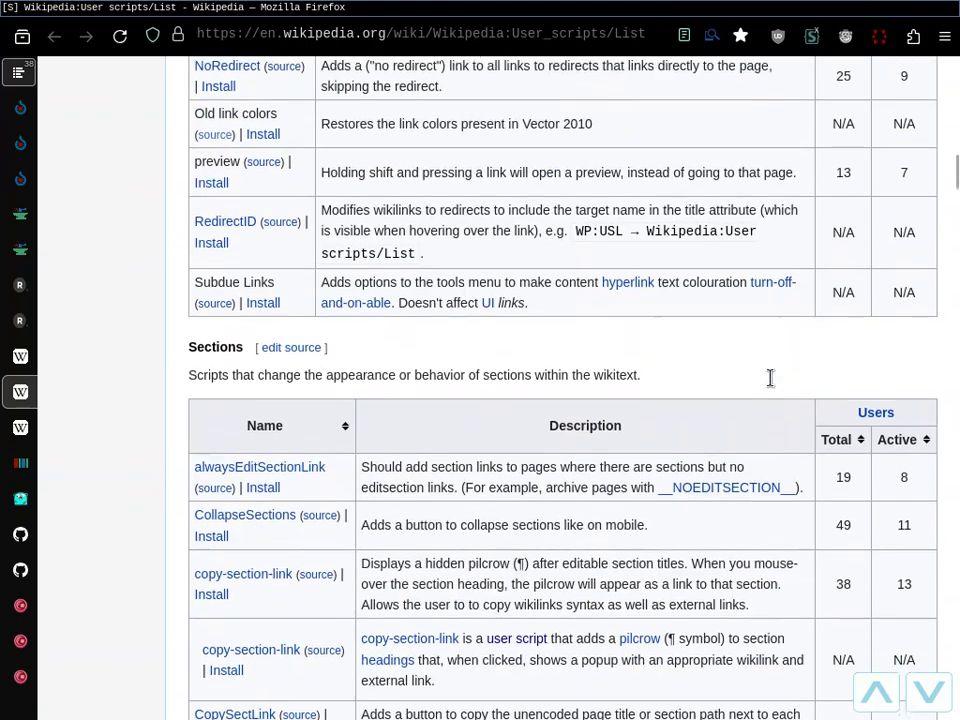
scroll(771, 387, "down", 4)
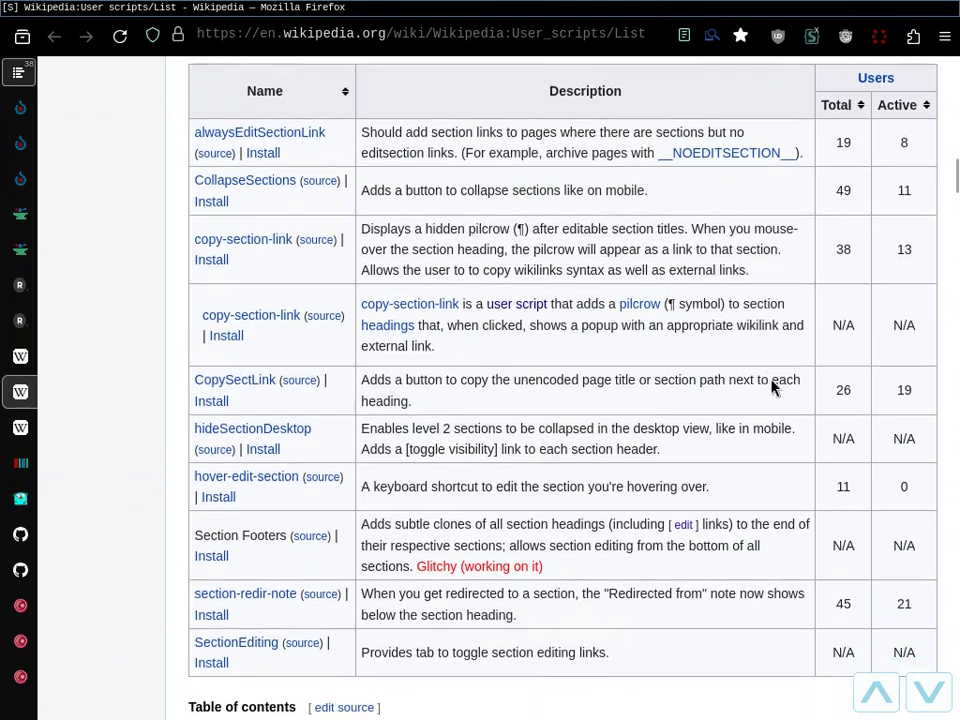
scroll(771, 380, "down", 1)
scroll(771, 380, "up", 1)
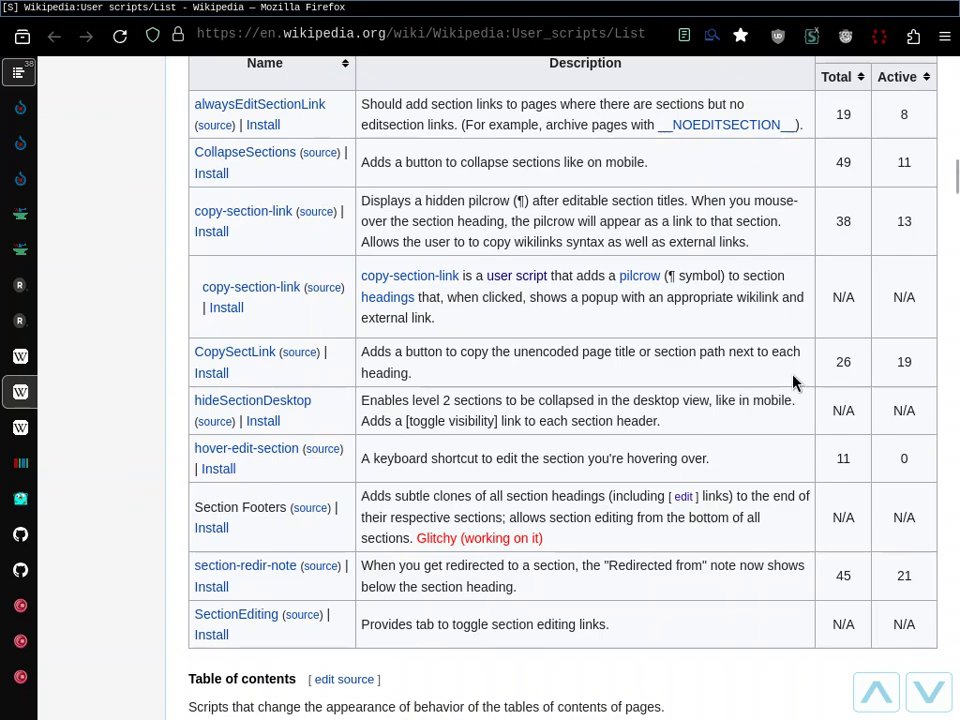
scroll(792, 381, "down", 3)
Go back to the start of the user scripts page and point out its address and the "Wikipedia:User scripts" part of its title
scroll(792, 381, "up", 15)
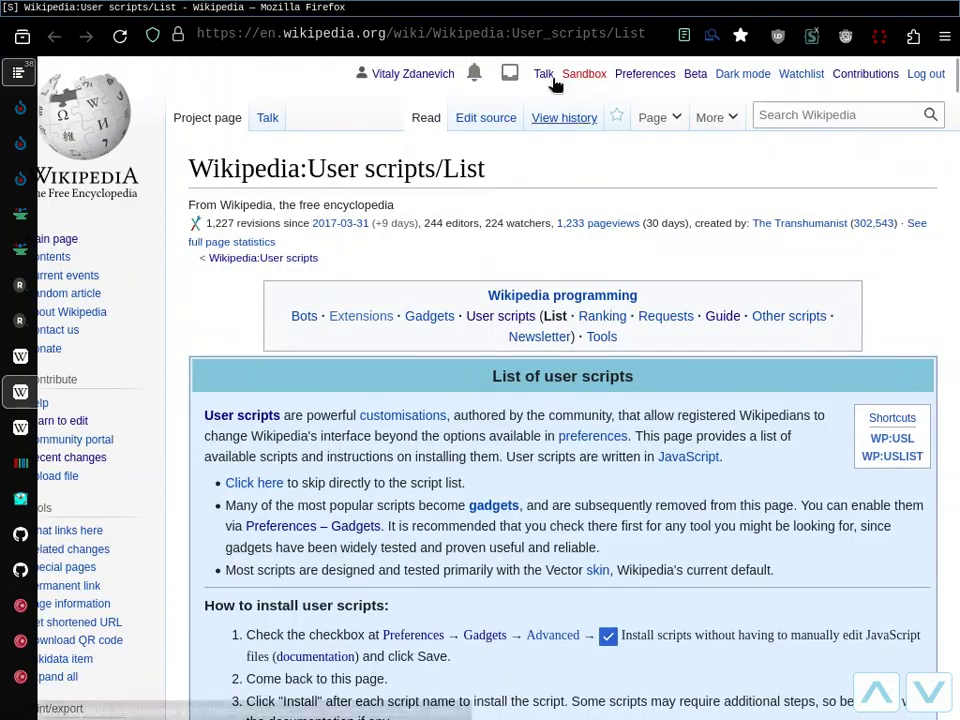
left_click(503, 33)
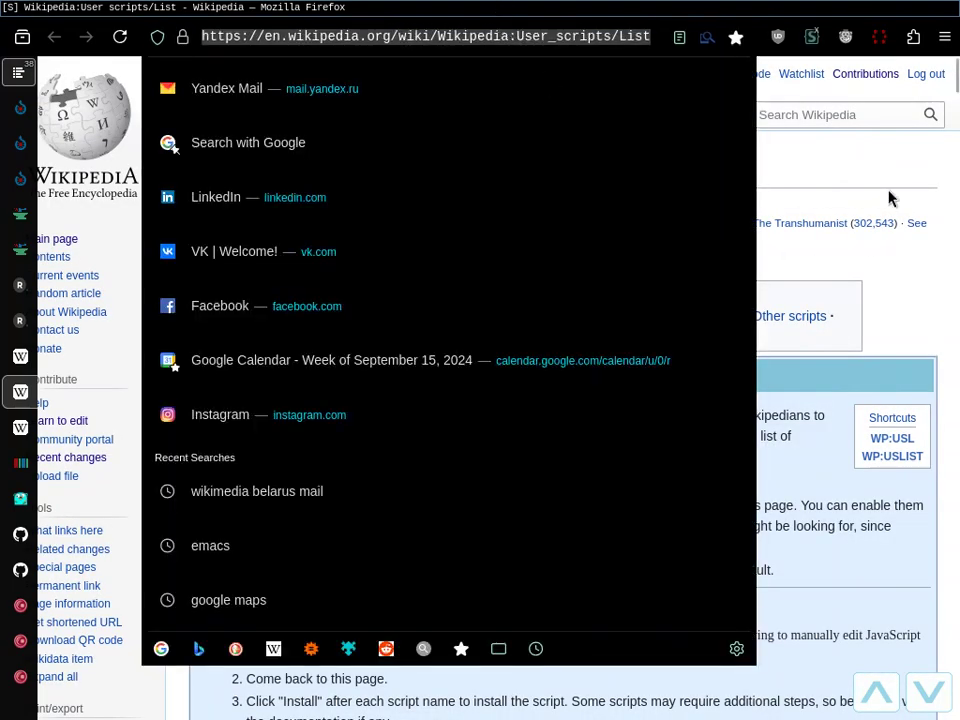
left_click(896, 189)
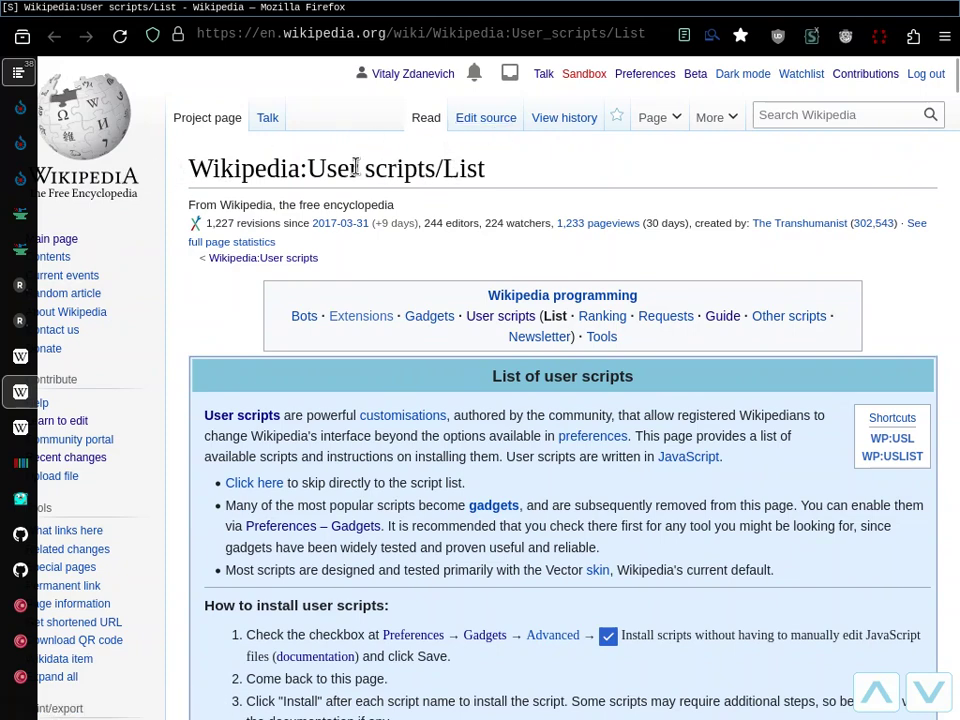
left_click_drag(190, 170, 436, 170)
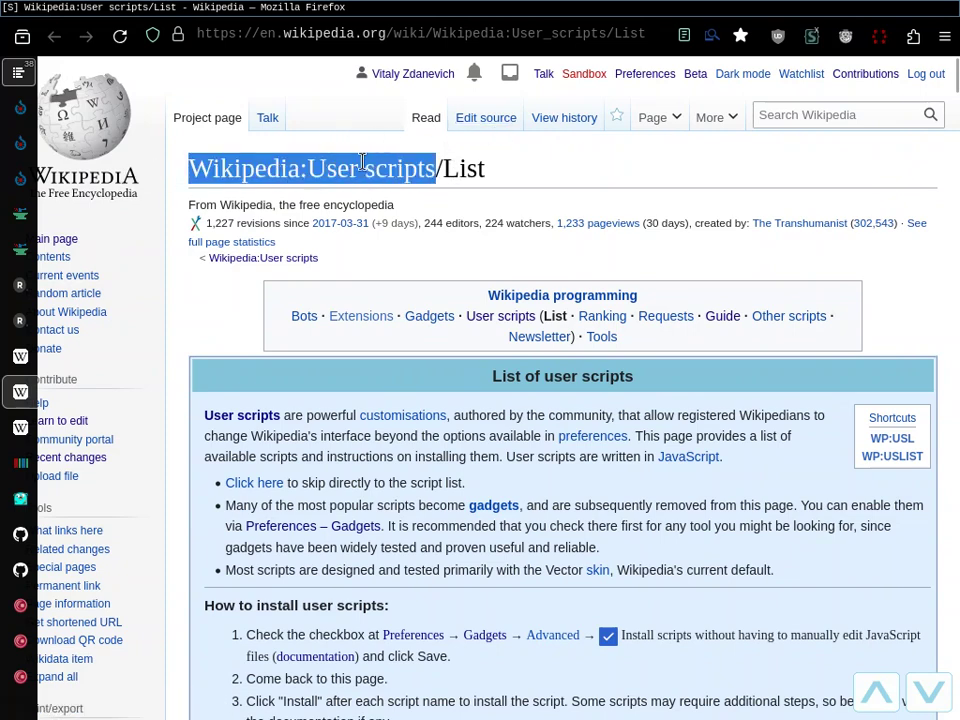
left_click(621, 221)
Look past the contents list through the Site-wide table's user scripts, down to the watchlist-related ones
scroll(621, 221, "down", 10)
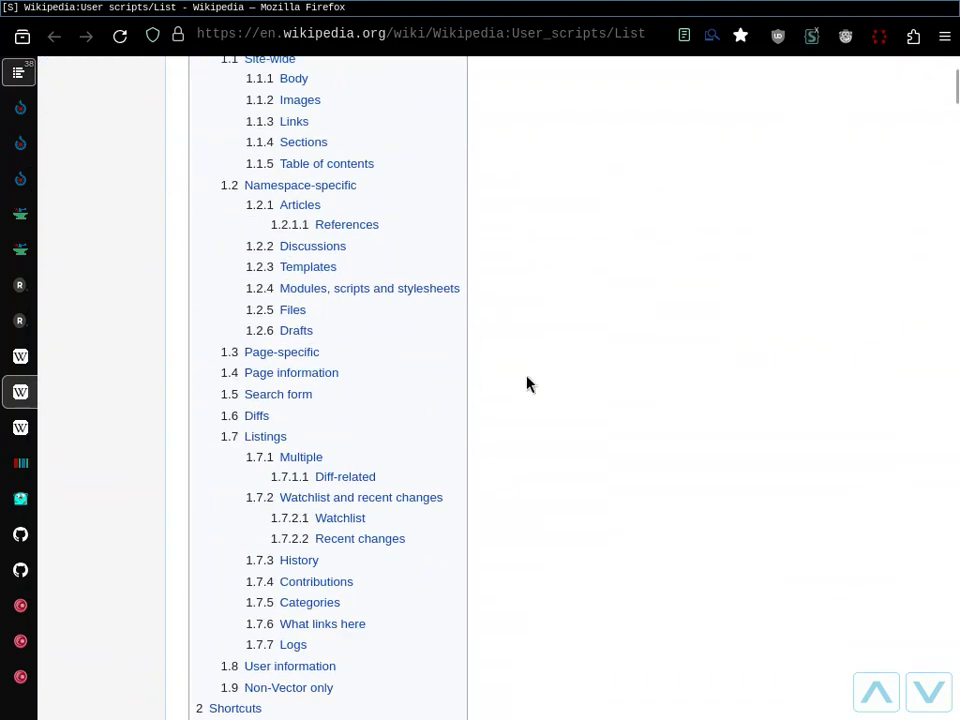
scroll(825, 300, "down", 10)
scroll(825, 300, "down", 15)
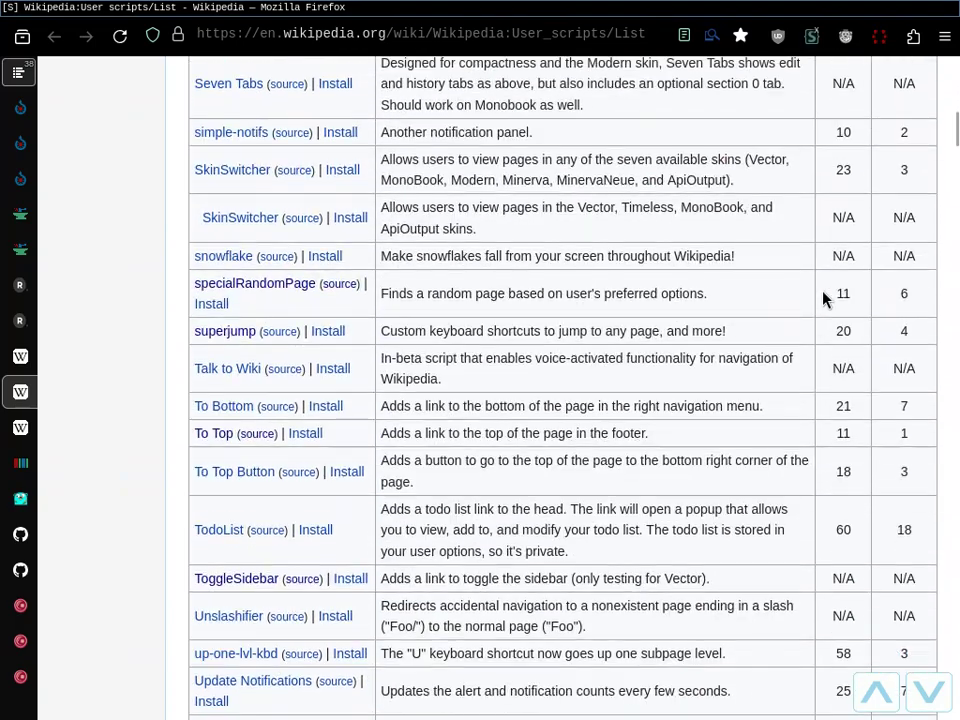
scroll(825, 298, "down", 1)
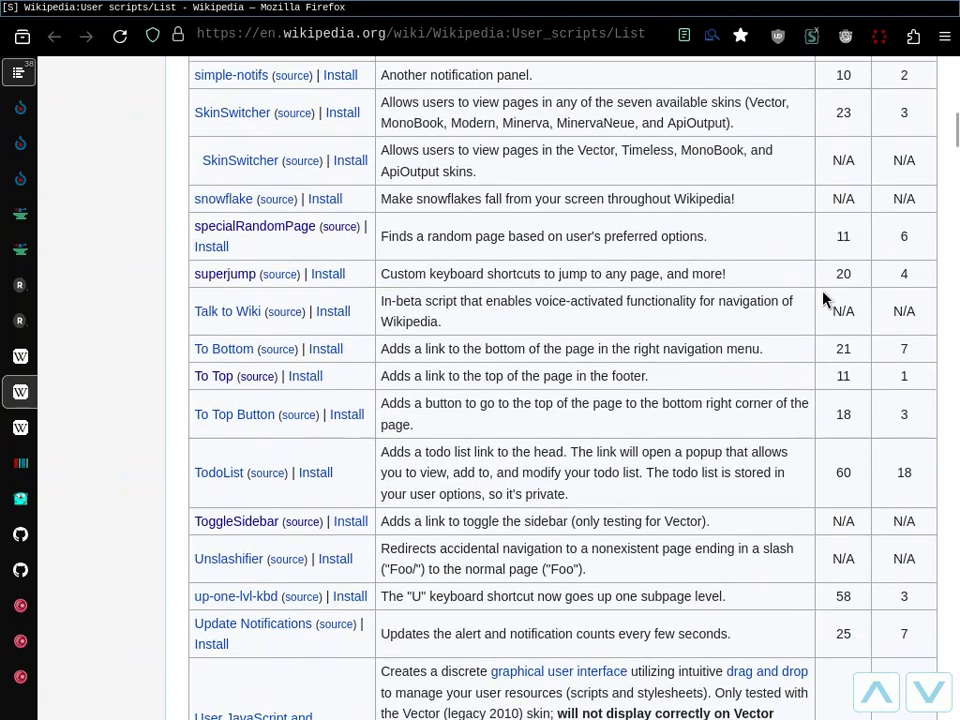
scroll(825, 300, "down", 8)
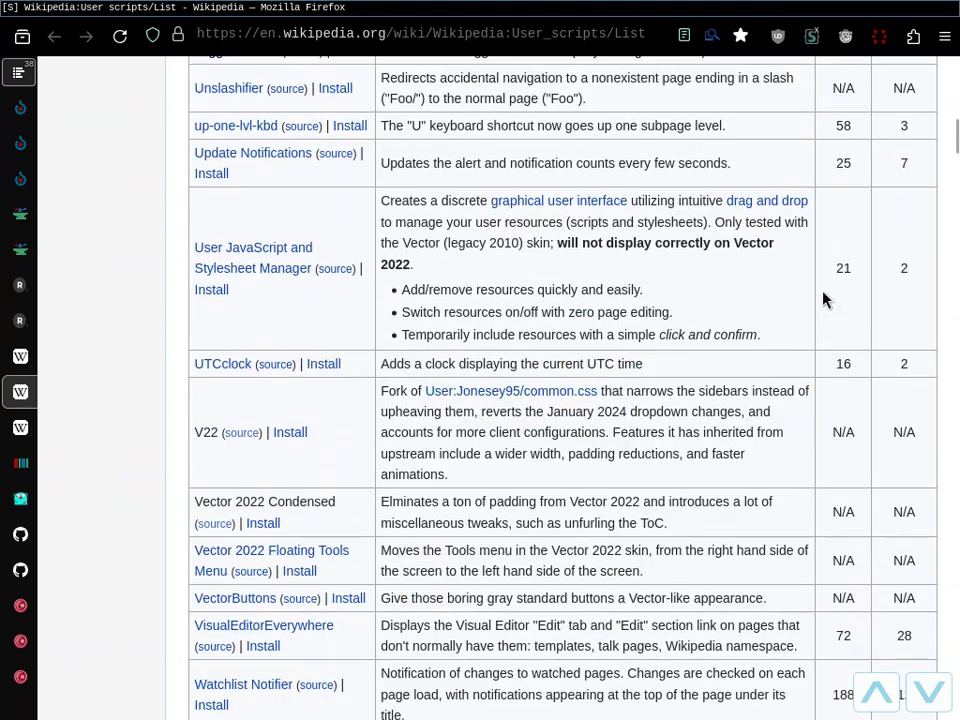
scroll(825, 298, "down", 1)
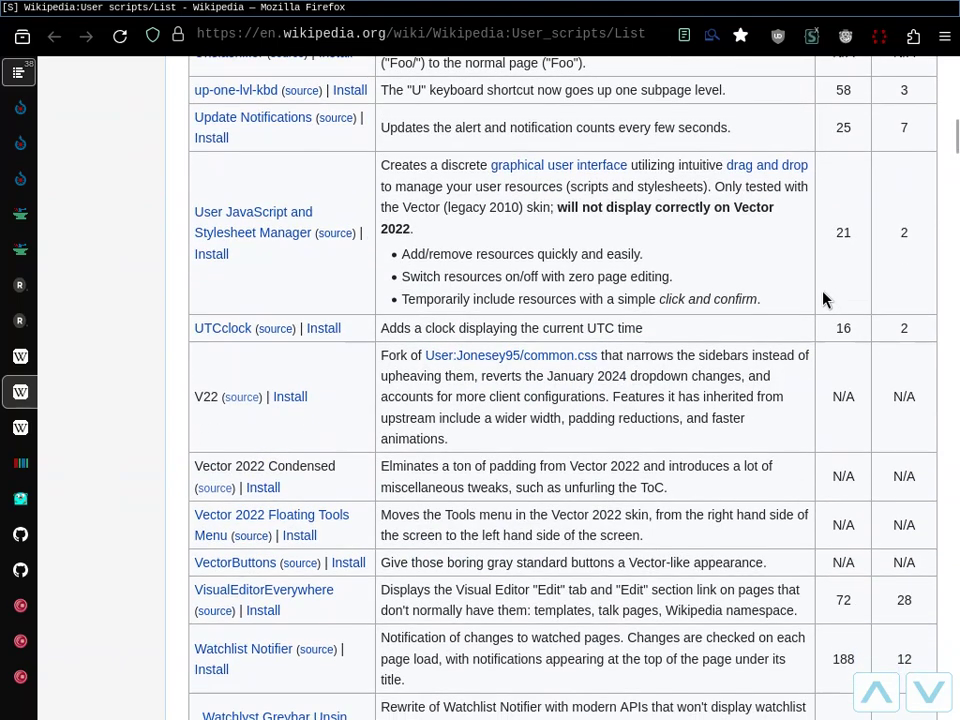
scroll(825, 298, "down", 4)
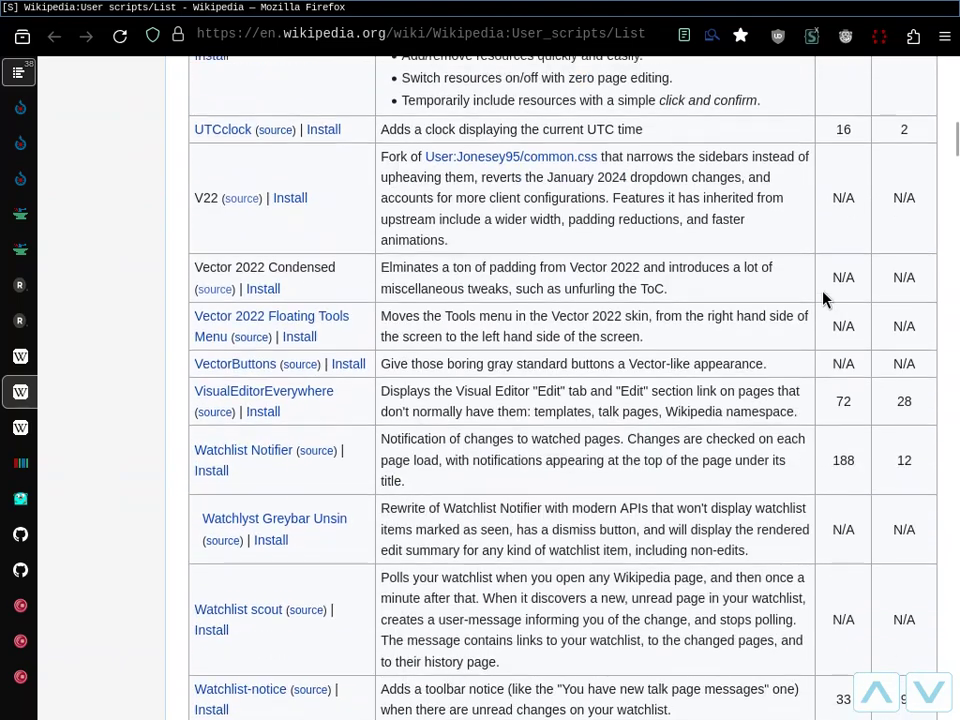
scroll(823, 300, "down", 2)
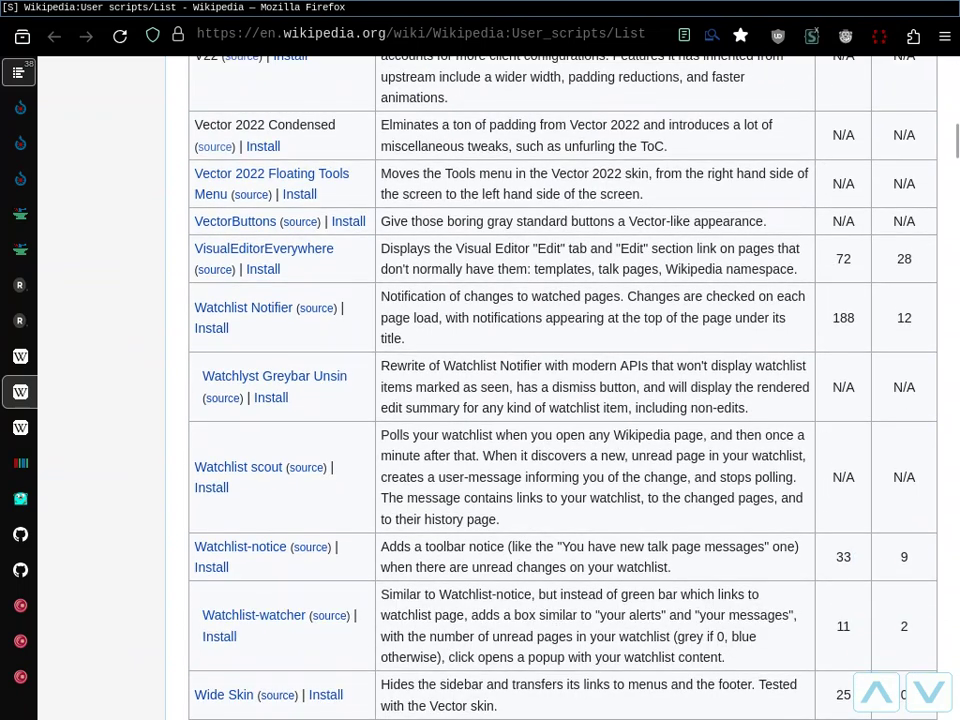
Jump between the start and end of the user scripts list, look over its contents list, and return to the start
left_click(878, 691)
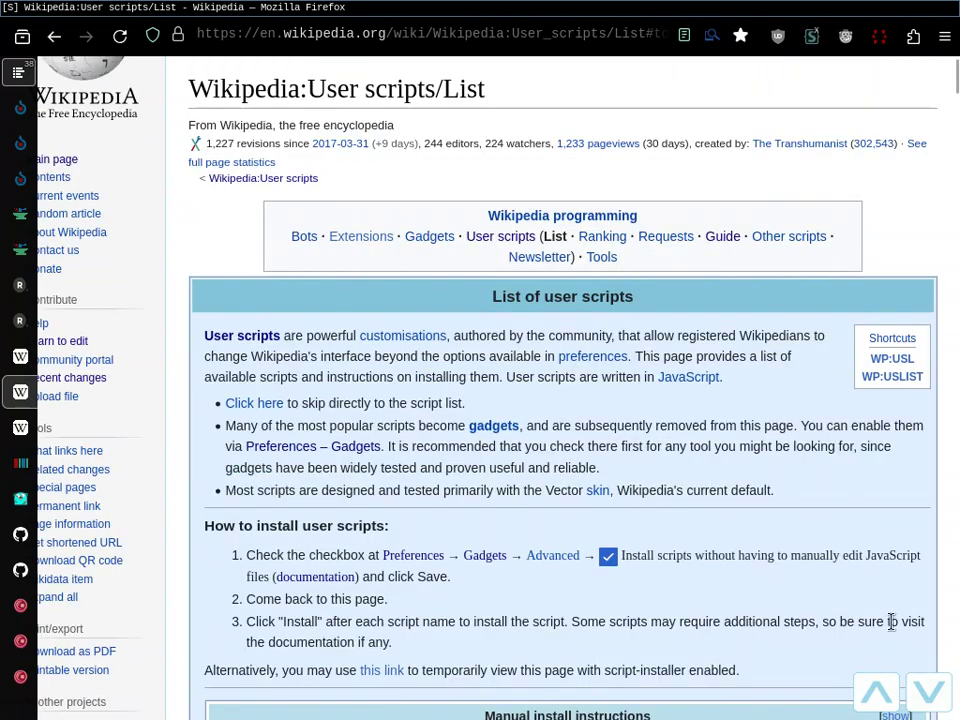
left_click(927, 689)
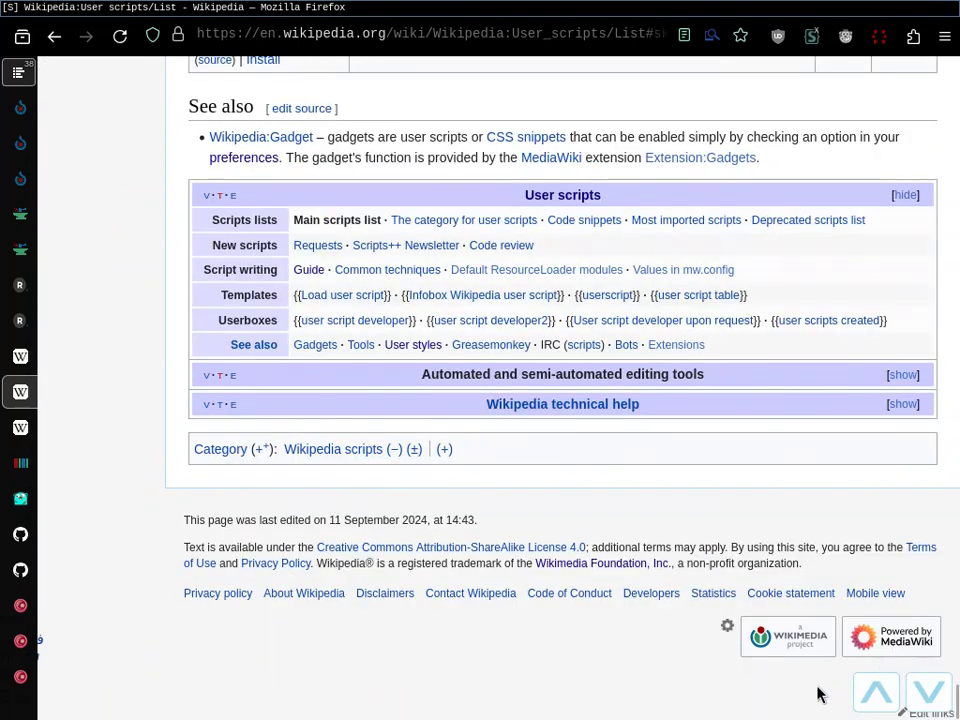
scroll(818, 692, "up", 4)
left_click(898, 691)
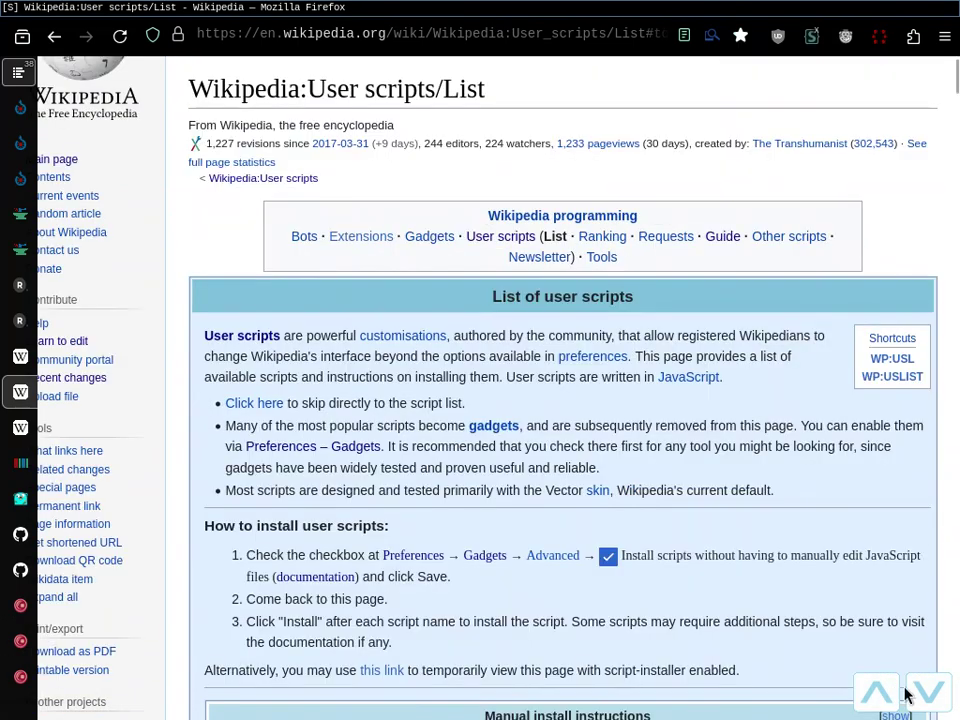
scroll(791, 548, "down", 5)
scroll(791, 548, "down", 10)
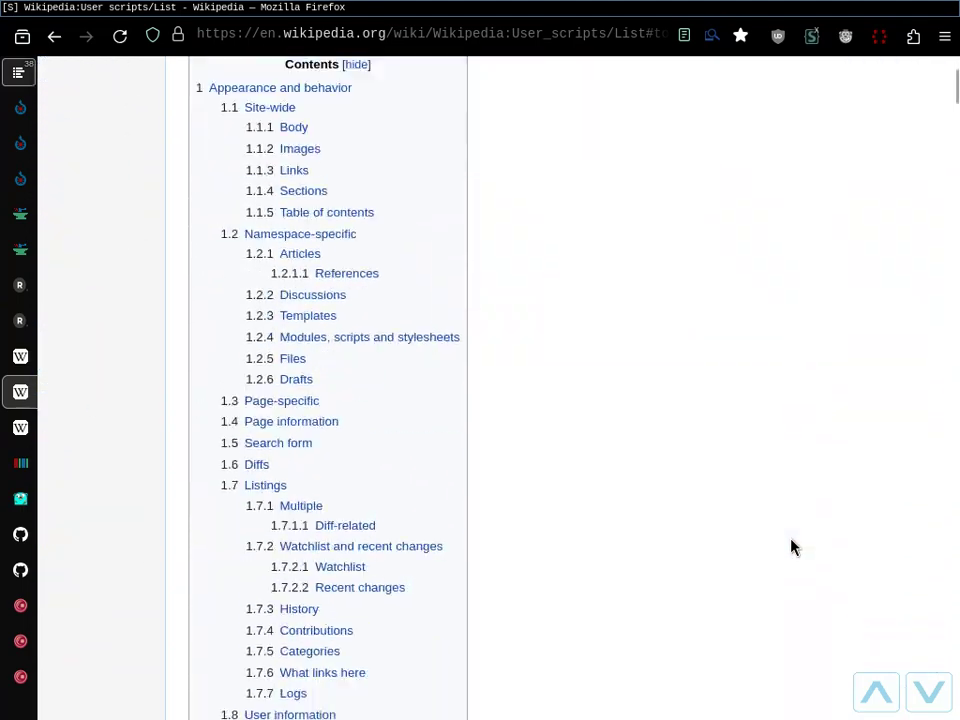
scroll(791, 548, "up", 5)
scroll(791, 548, "up", 10)
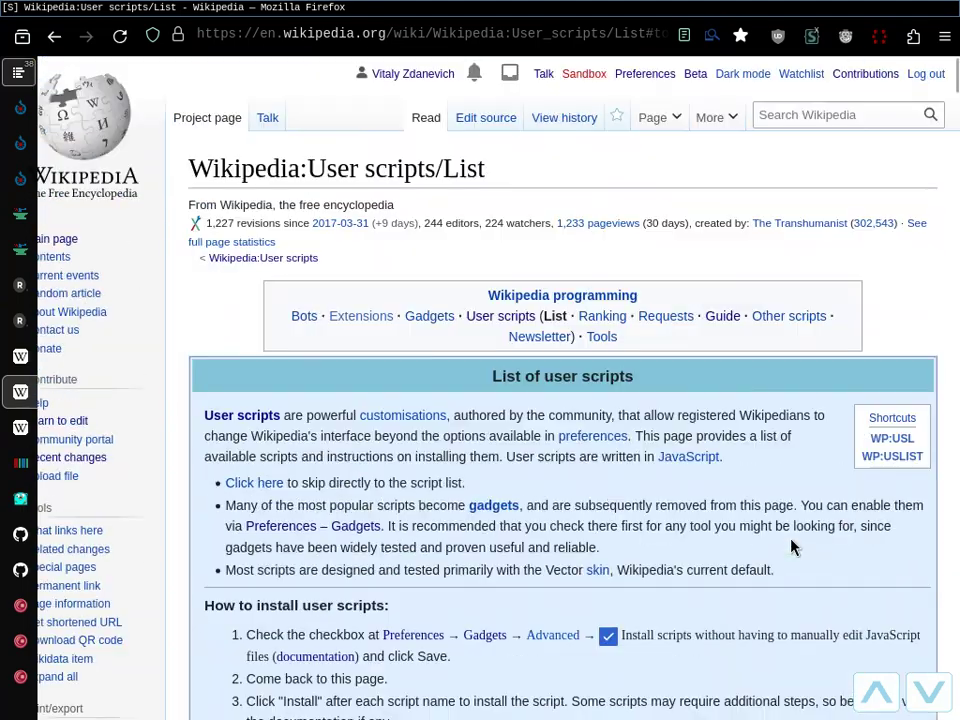
Bring up the Wikipedia Preferences page and check the Violentmonkey and user style extension popups for it
left_click(655, 75)
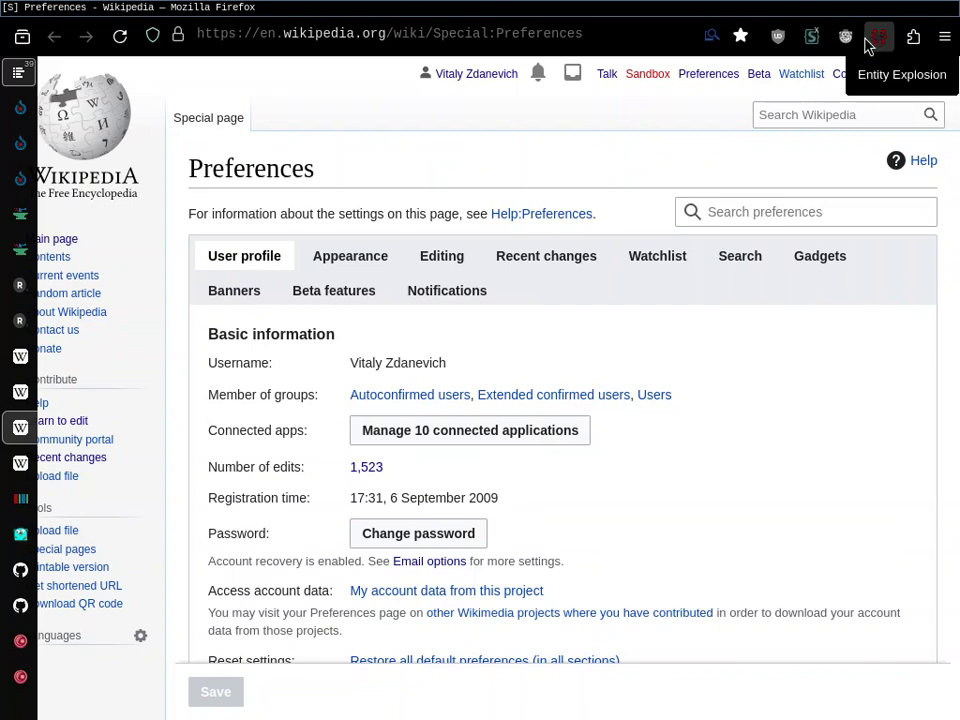
left_click(845, 38)
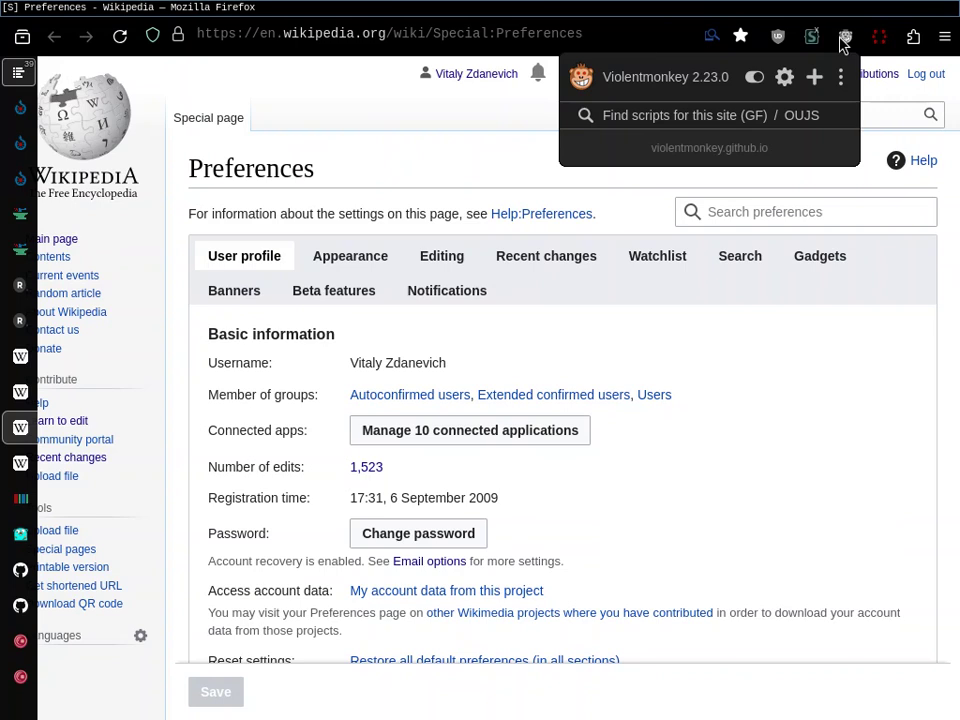
left_click(811, 37)
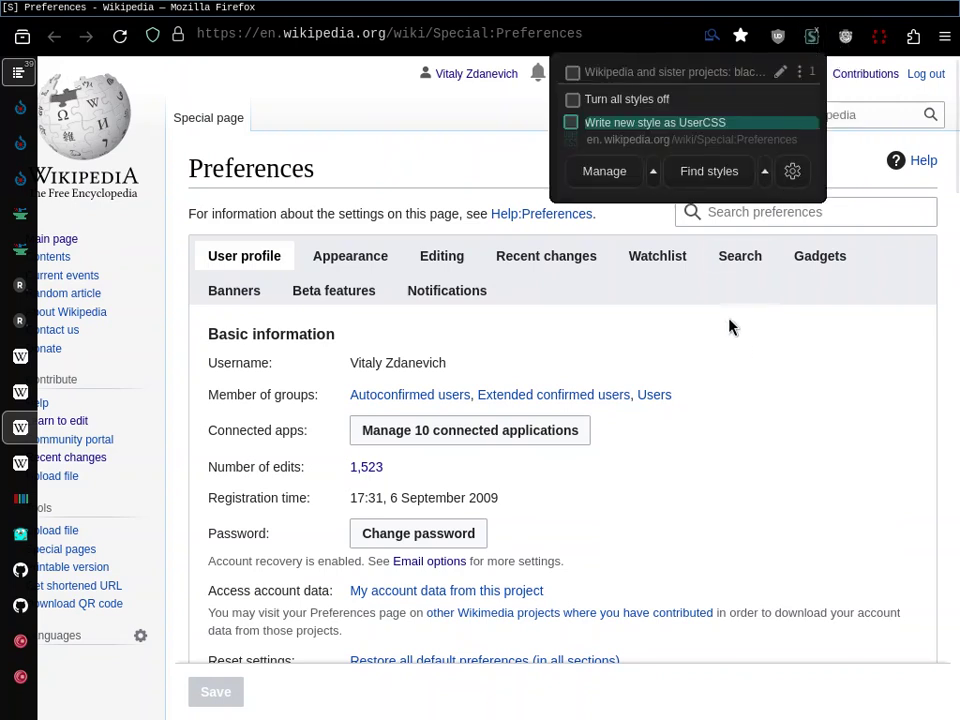
left_click(752, 353)
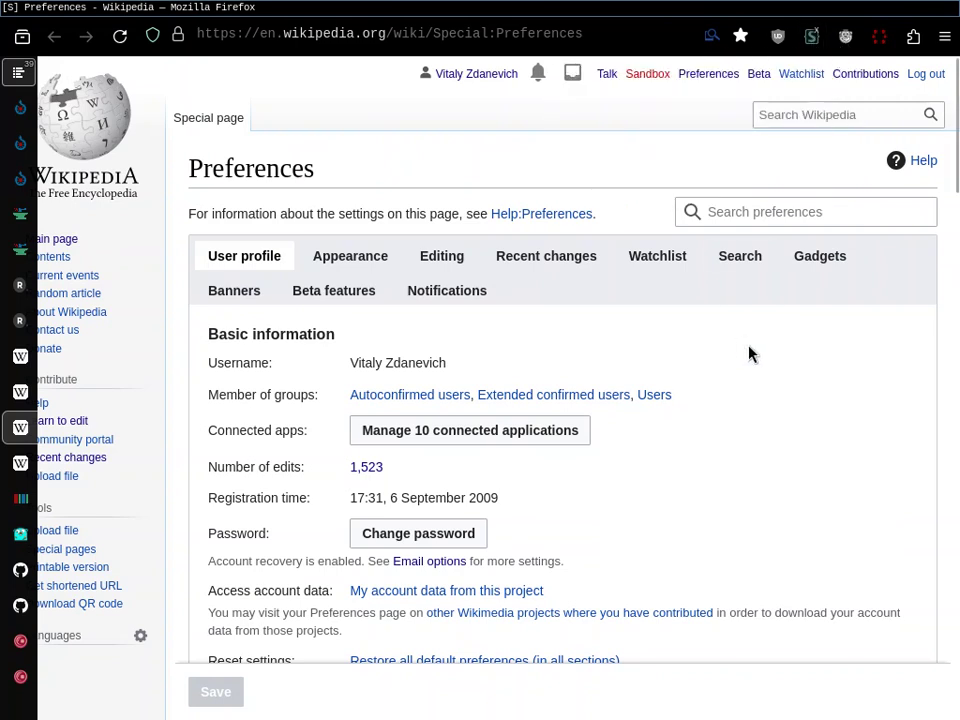
Show the Appearance preferences and review the skins with their Custom CSS and Custom JavaScript links, including those shared for all wikis
left_click(378, 260)
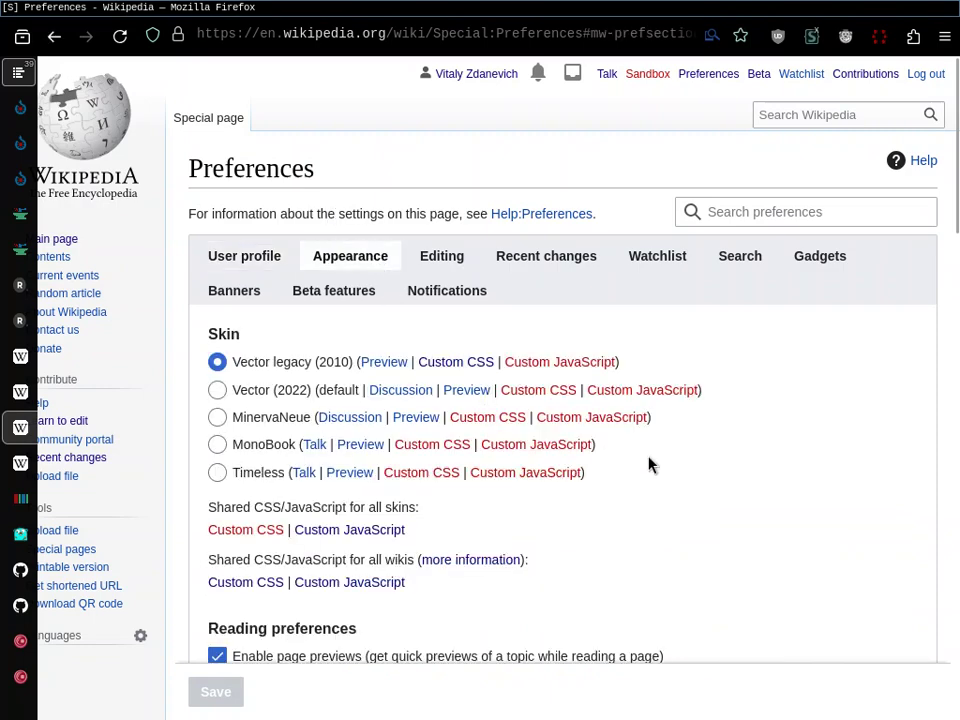
scroll(649, 465, "down", 1)
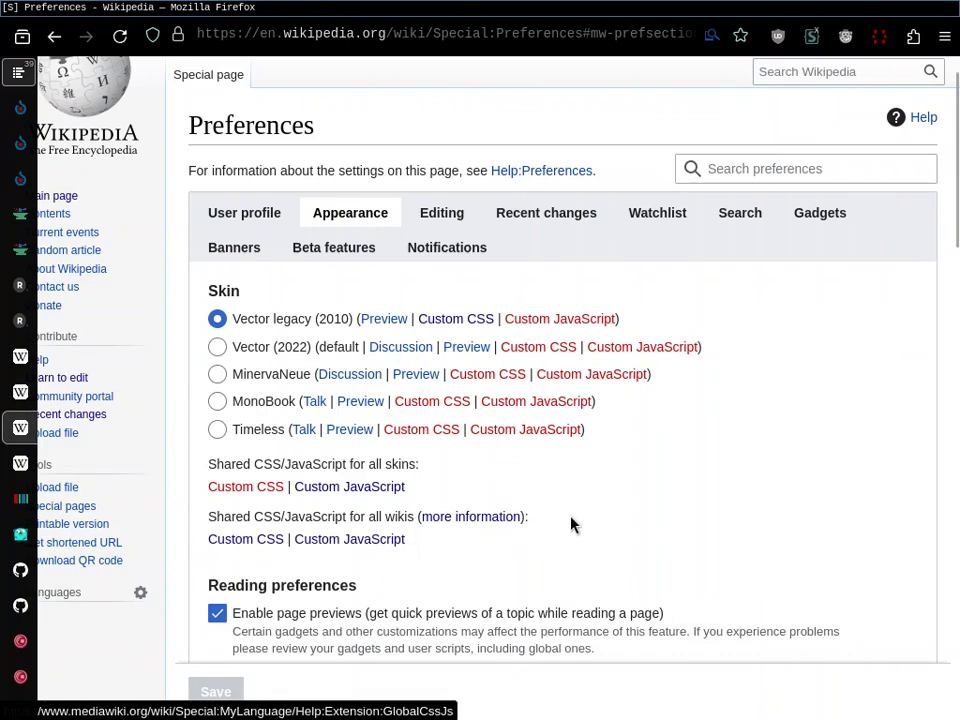
scroll(572, 523, "down", 3)
scroll(572, 523, "up", 4)
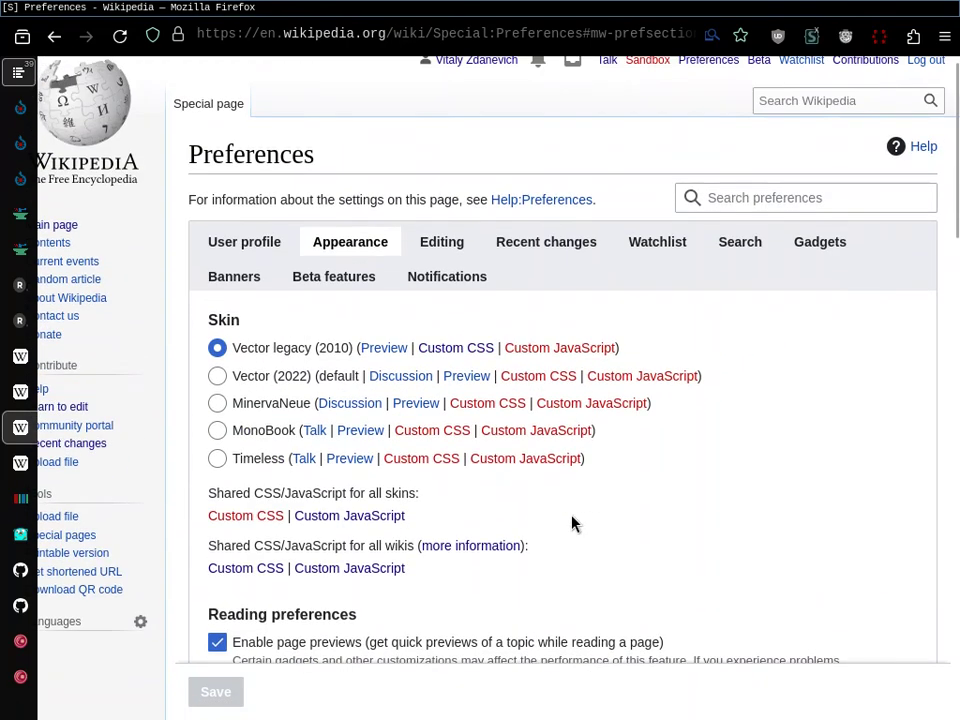
Go to the open Gentoo Linux article and enable the black "Wikipedia and sister projects" user style
key("ctrl+Page_Up")
key("ctrl+Page_Down")
key("ctrl+Page_Down")
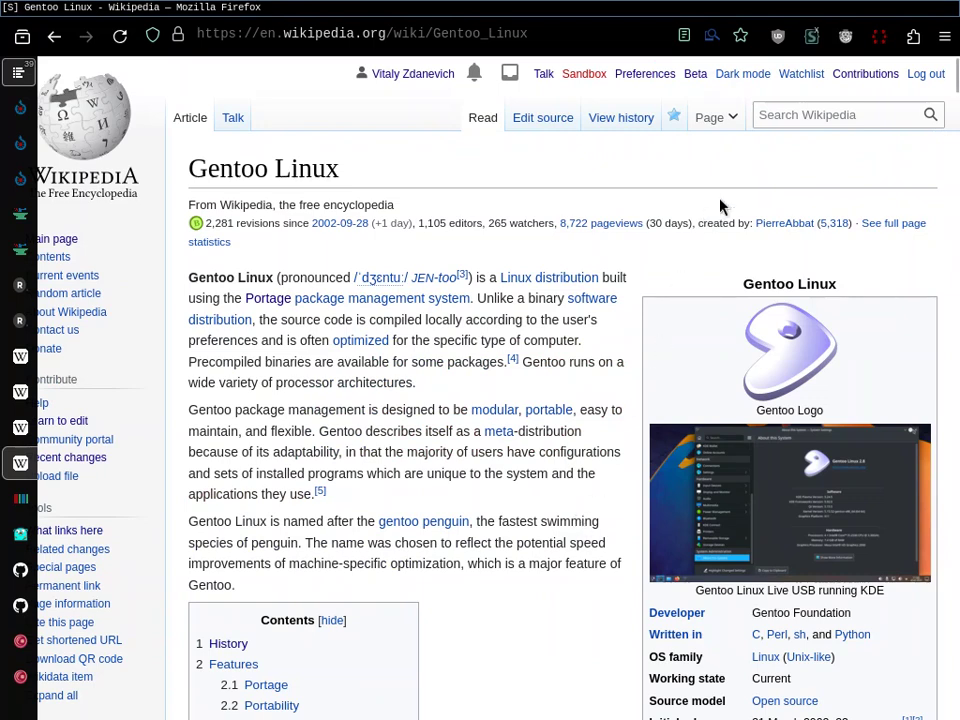
left_click(812, 36)
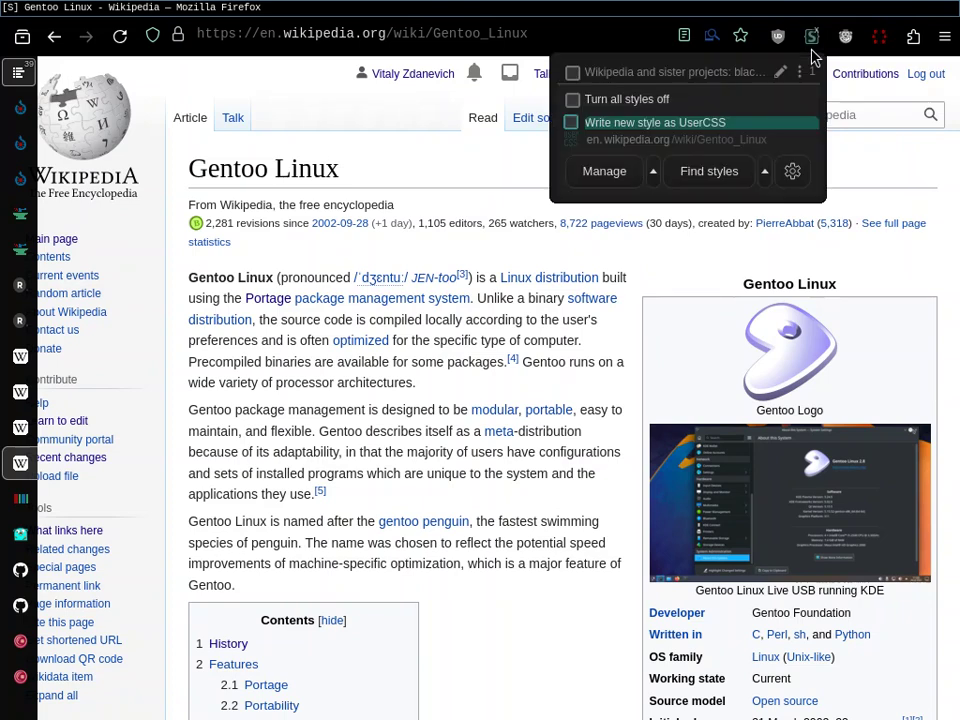
left_click(681, 76)
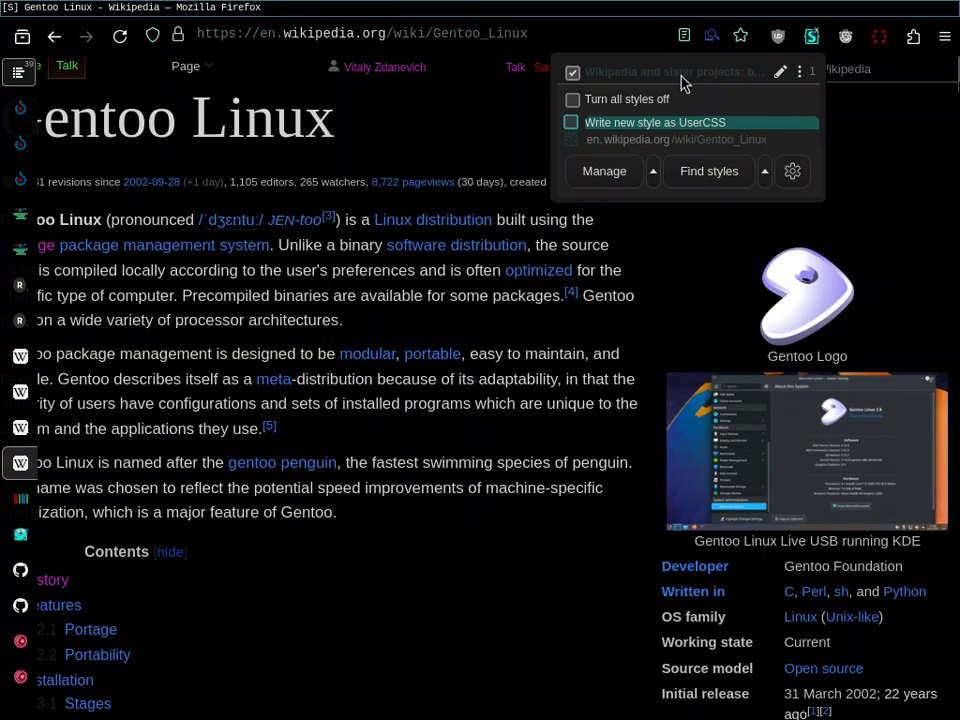
left_click(555, 339)
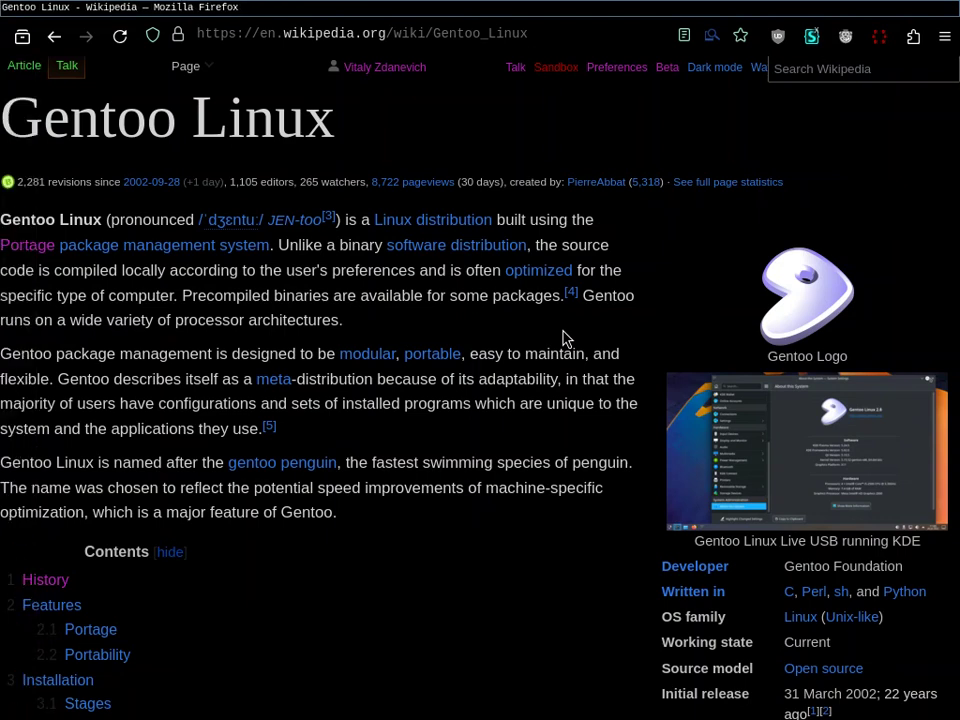
Turn the black Wikipedia style off and on again to compare the Gentoo Linux article's two looks
left_click(814, 36)
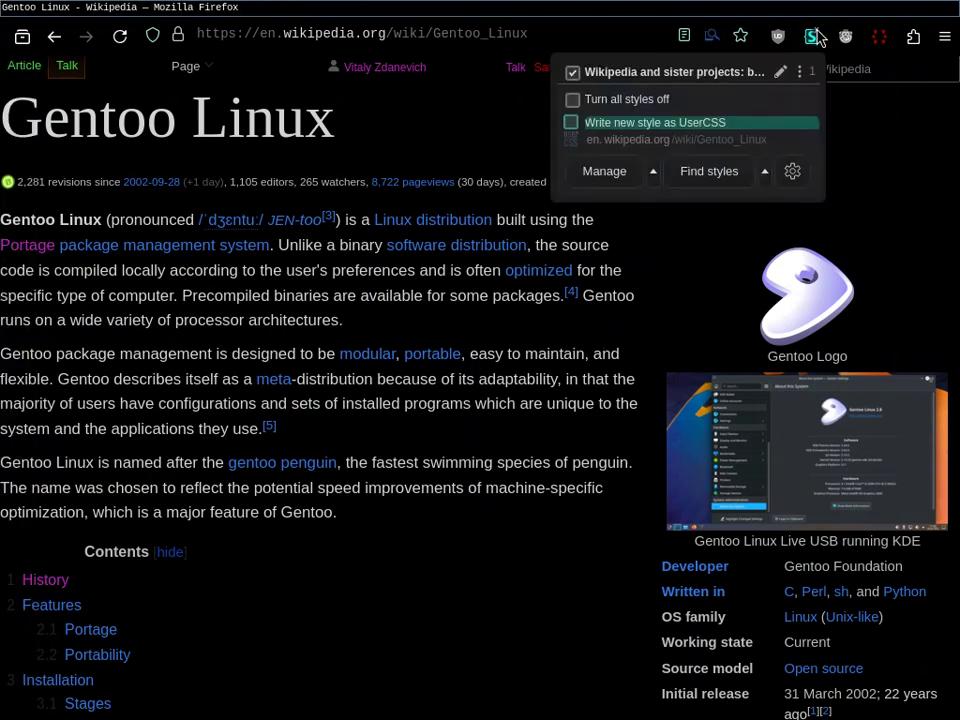
left_click(703, 82)
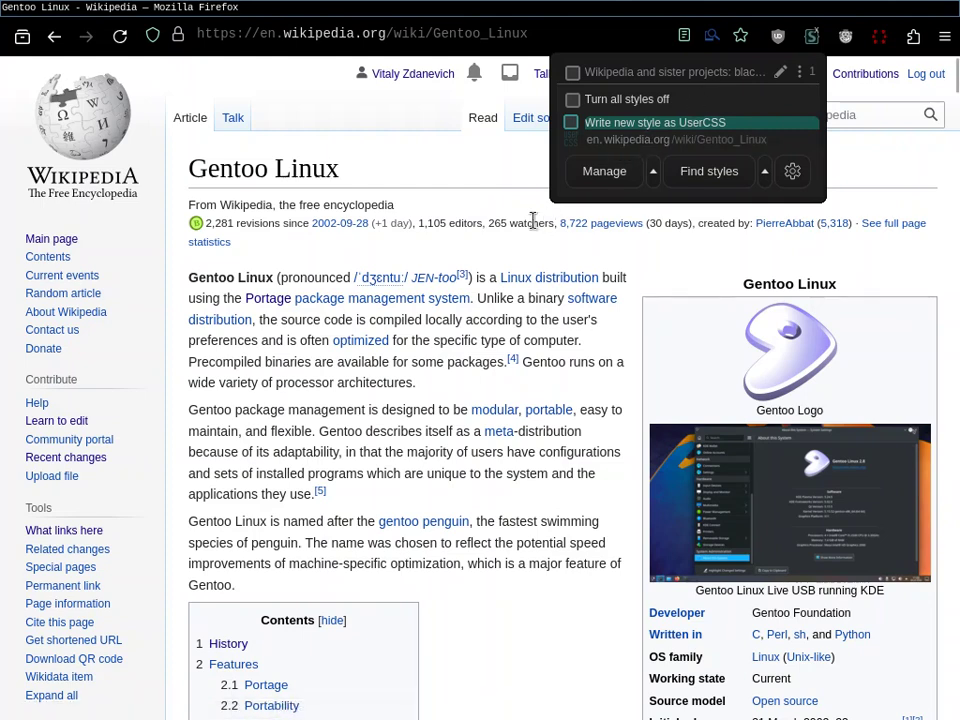
left_click(616, 64)
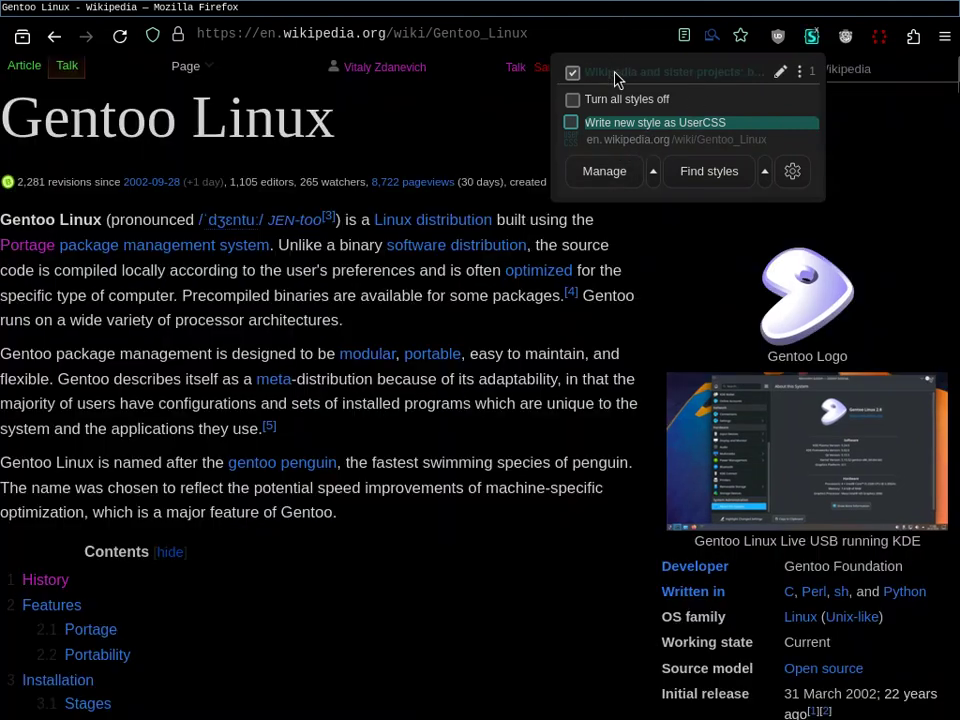
left_click(420, 116)
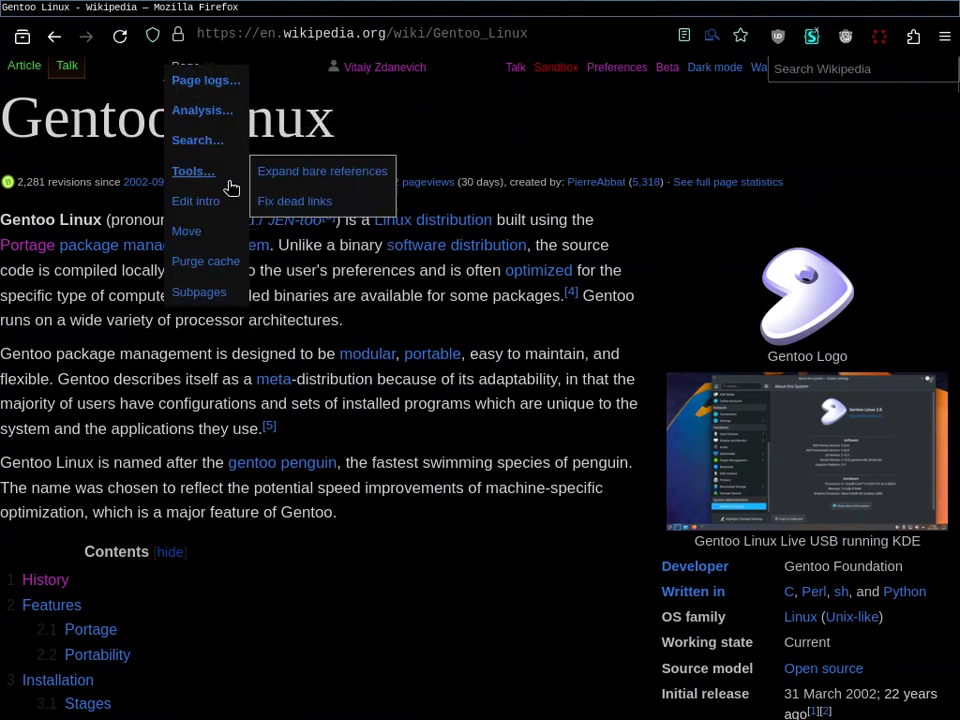
Disable the black style, look over the Gentoo Linux article in its default appearance, and re-enable the style
left_click(811, 36)
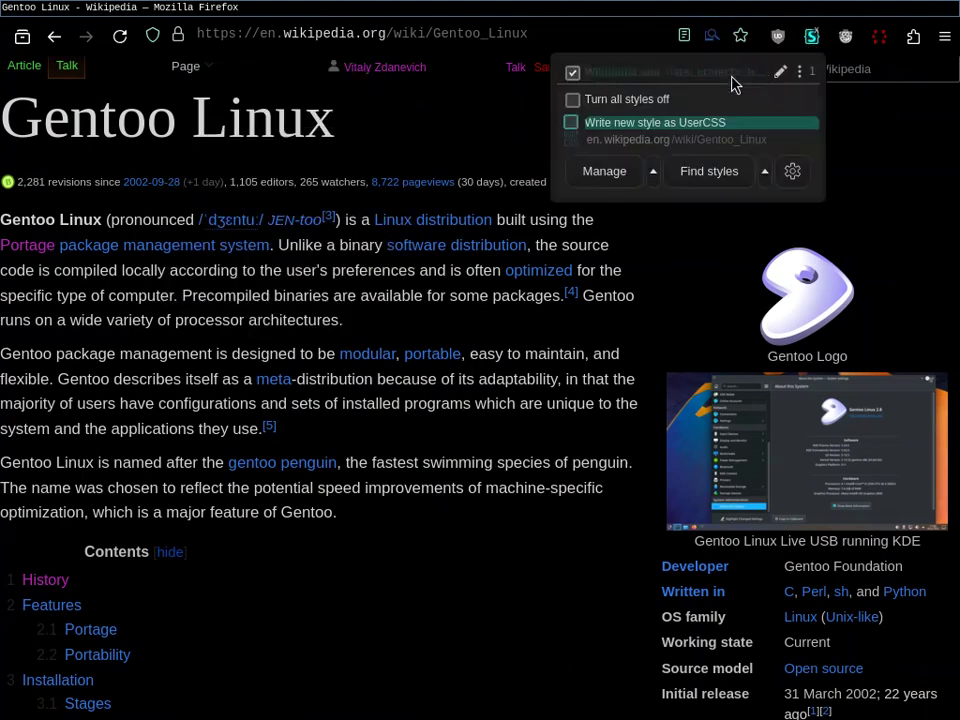
left_click(707, 84)
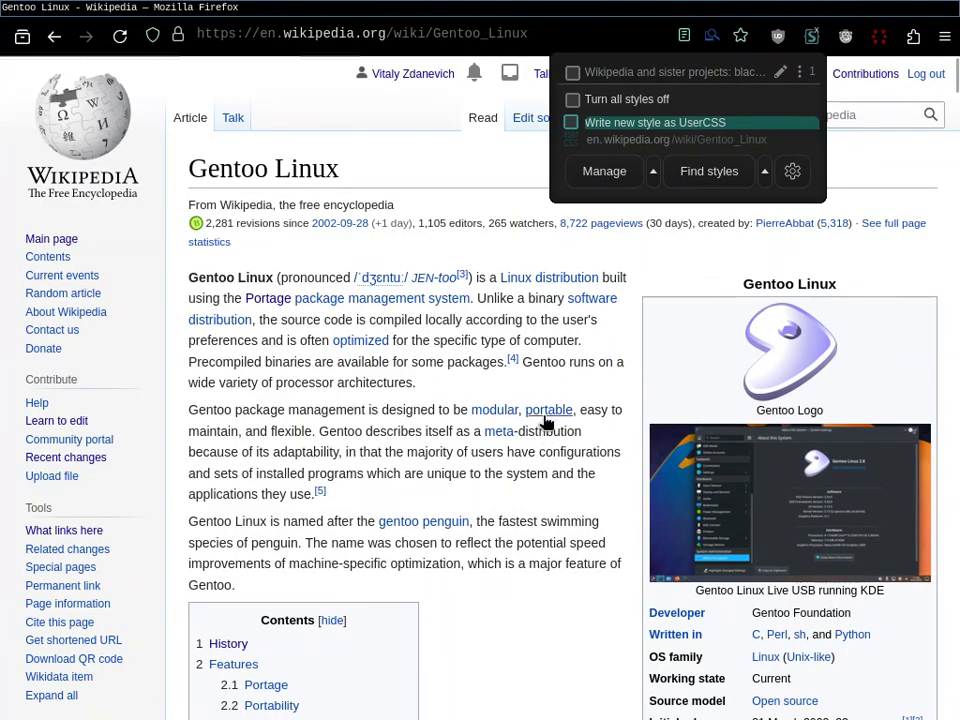
left_click(515, 405)
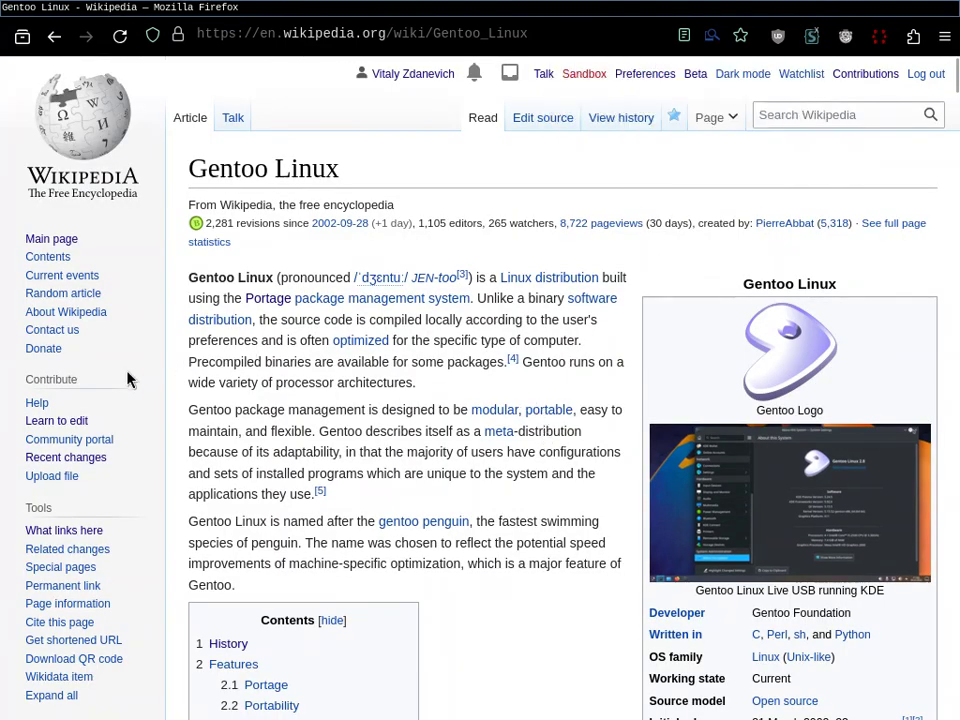
scroll(128, 380, "down", 5)
scroll(128, 380, "up", 5)
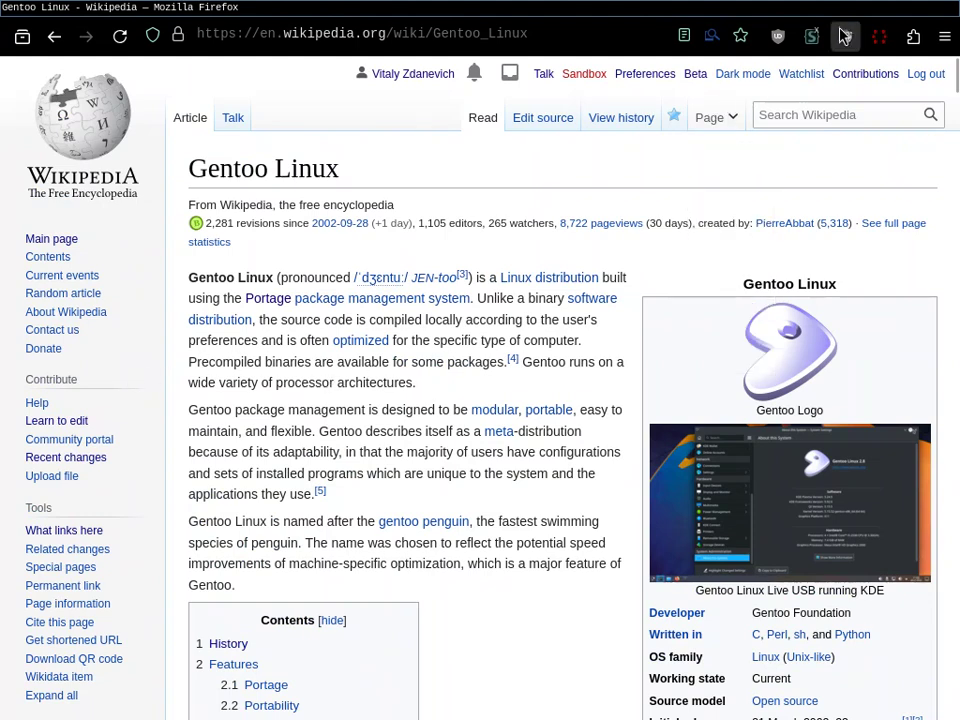
left_click(808, 37)
left_click(701, 77)
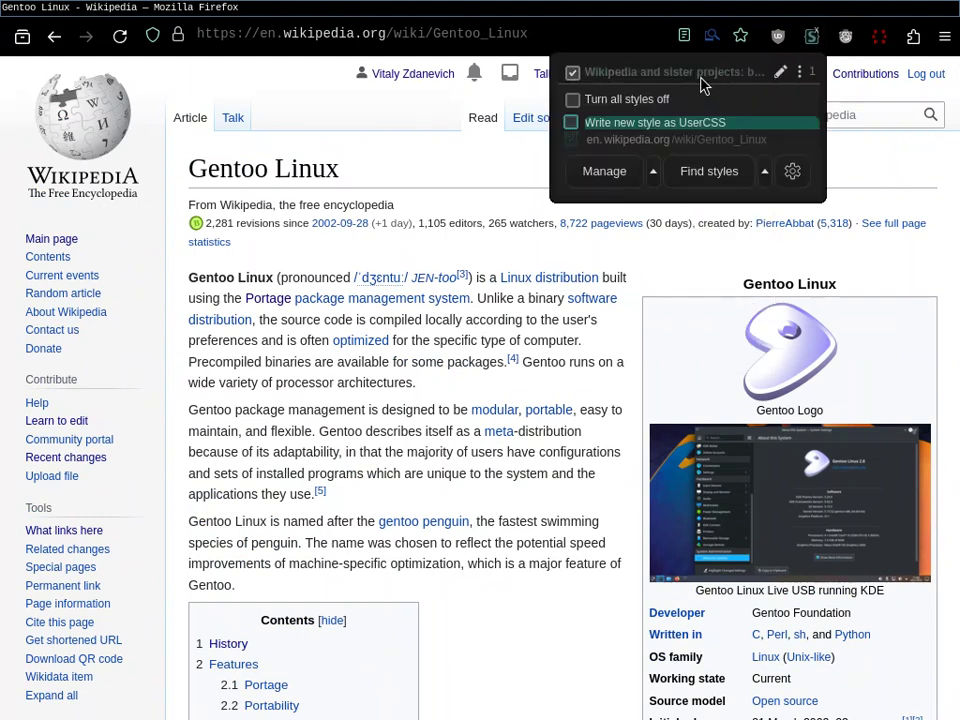
left_click(533, 318)
Examine the black-styled Gentoo Linux article's language links, categories, Linux distributions table and references, returning to the article's start
scroll(533, 318, "down", 20)
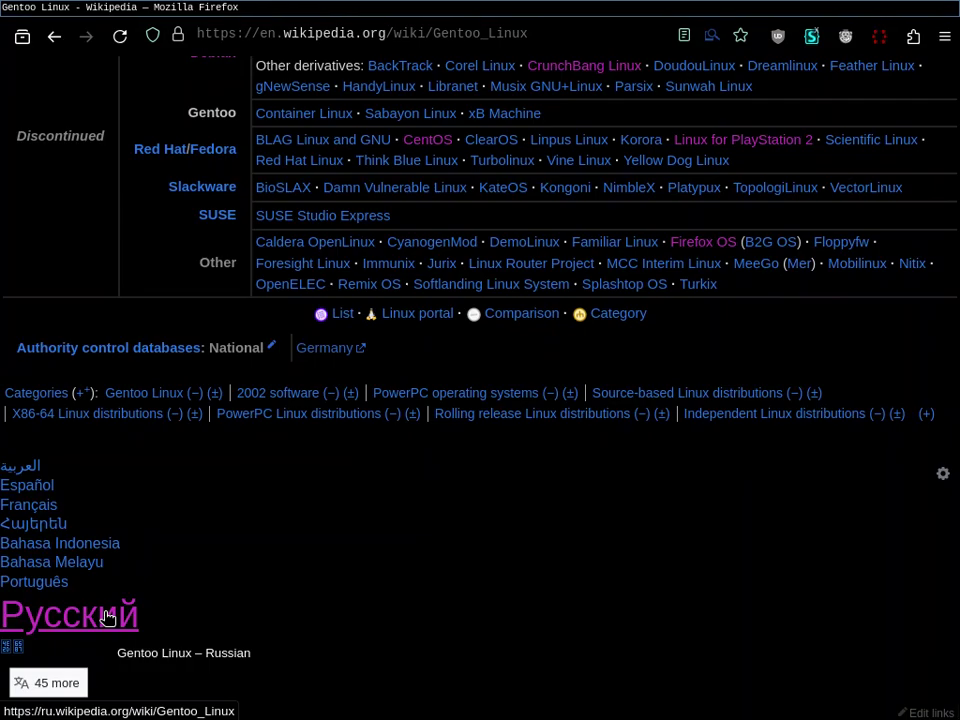
scroll(521, 602, "up", 12)
scroll(528, 601, "down", 12)
scroll(528, 601, "up", 11)
scroll(528, 601, "down", 4)
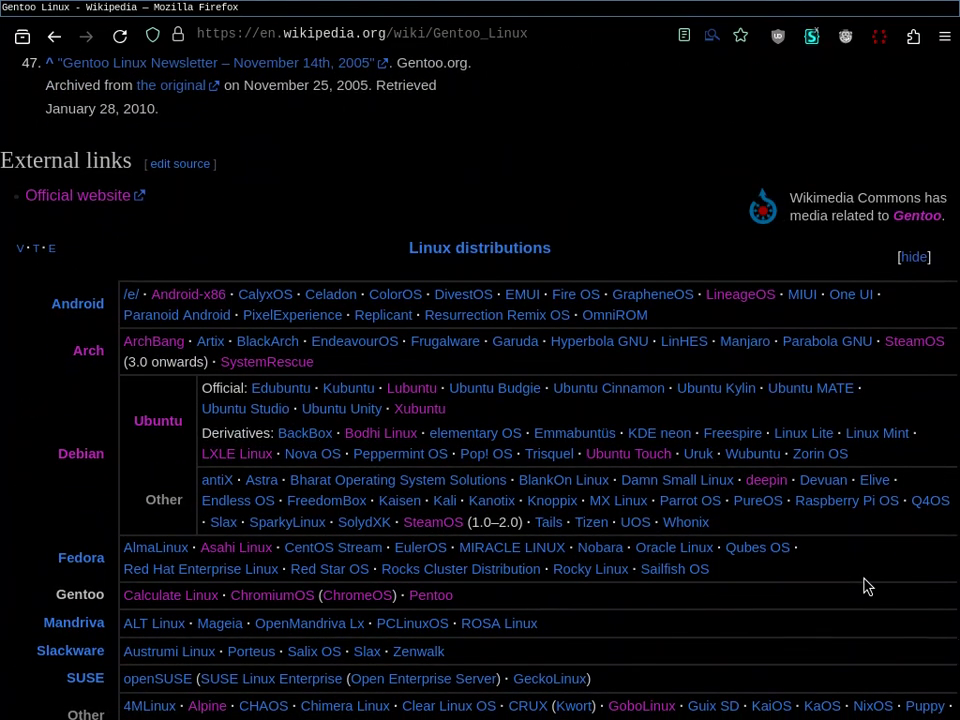
scroll(866, 586, "up", 10)
scroll(862, 576, "up", 15)
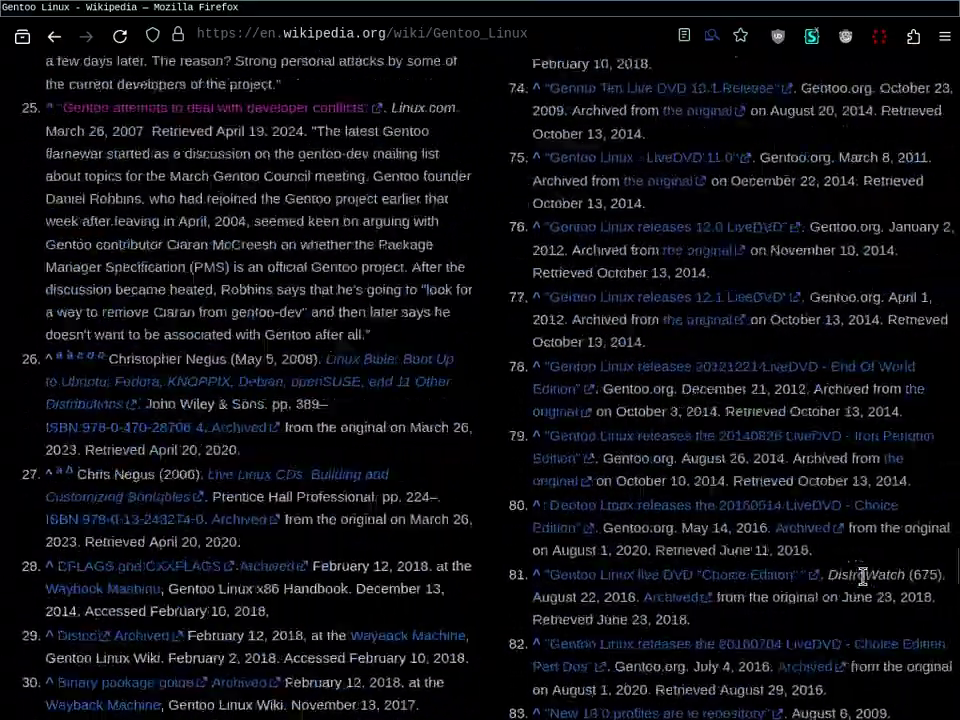
scroll(866, 587, "up", 15)
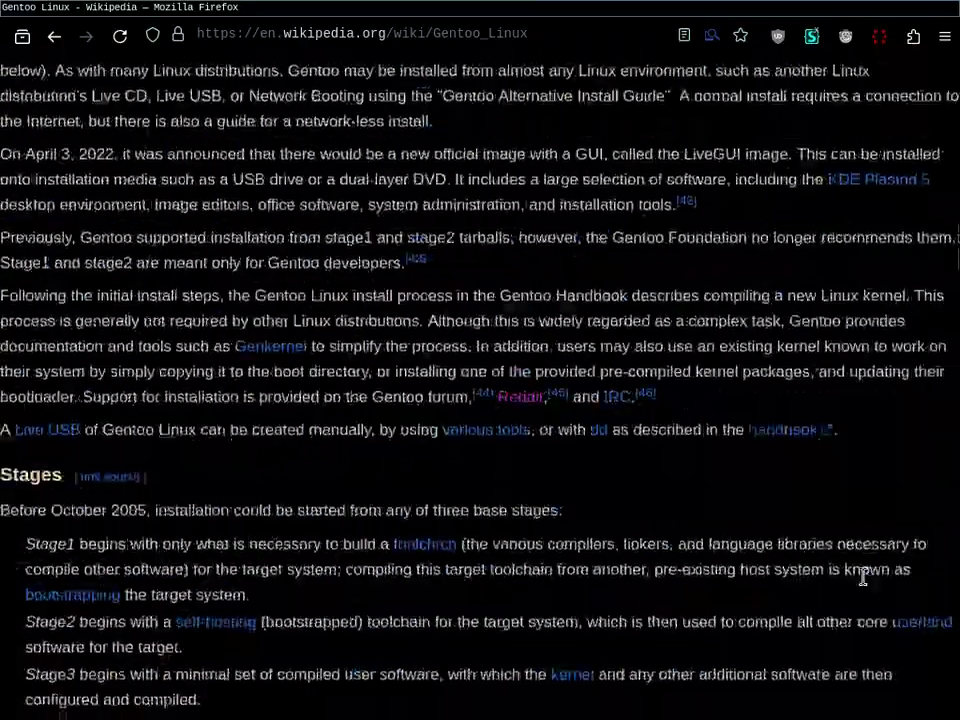
scroll(863, 577, "up", 15)
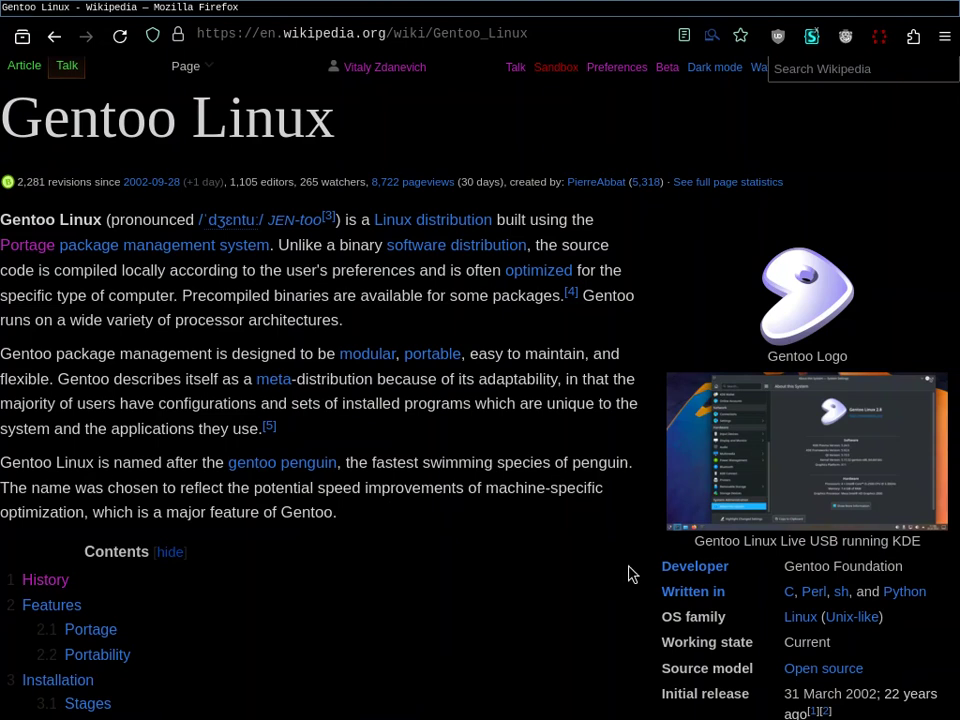
Switch to the Good Fairy Tales Wikidata item and compare it with the black user style turned off and back on
key("ctrl+Tab")
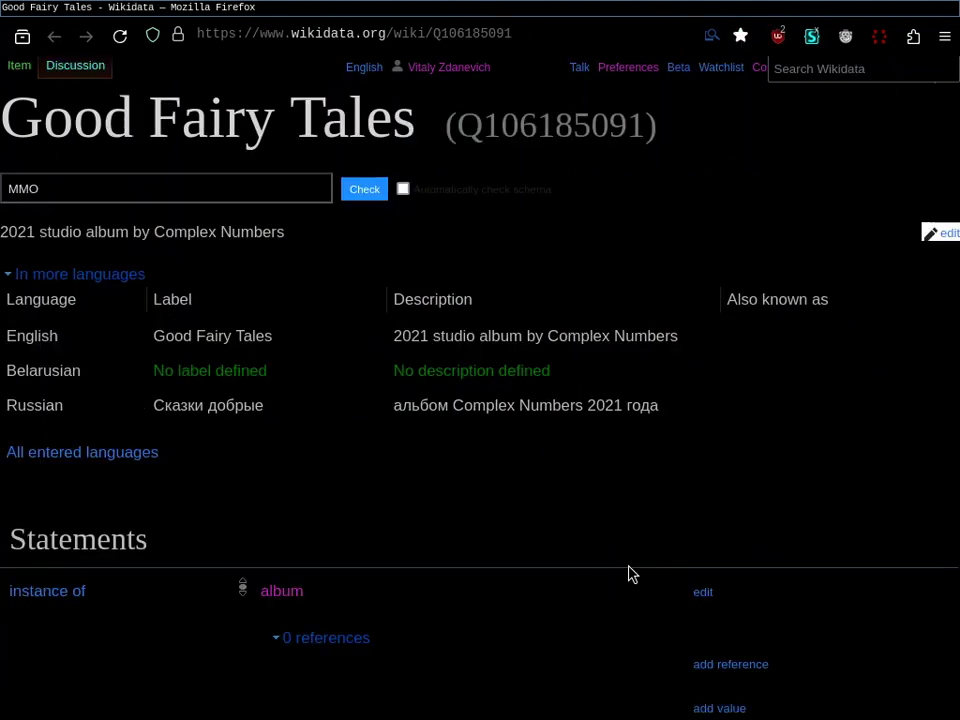
left_click(812, 38)
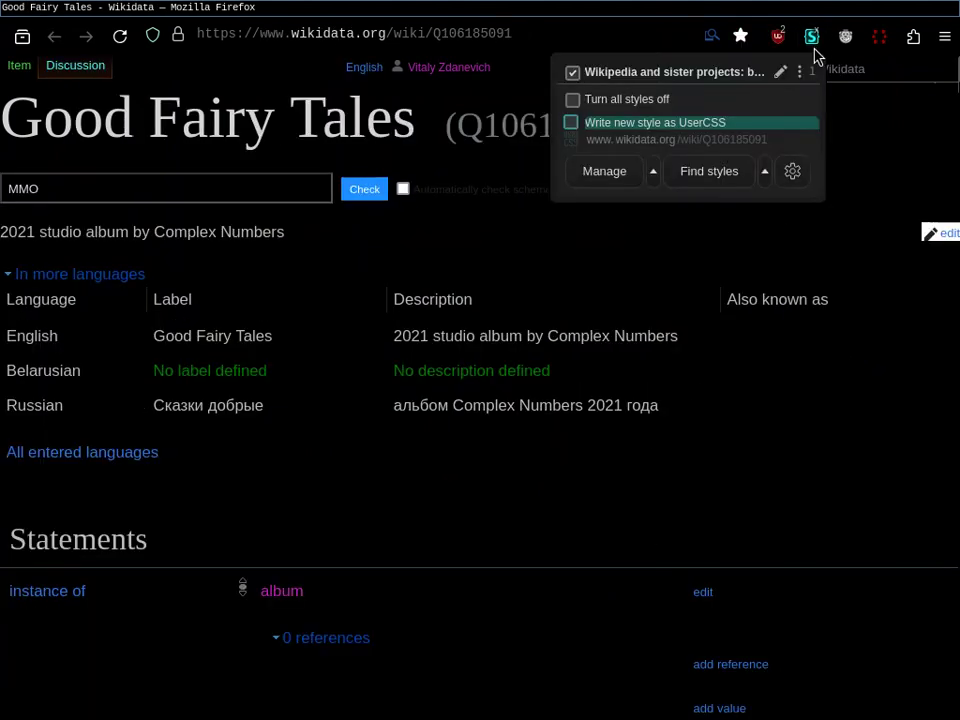
left_click(681, 78)
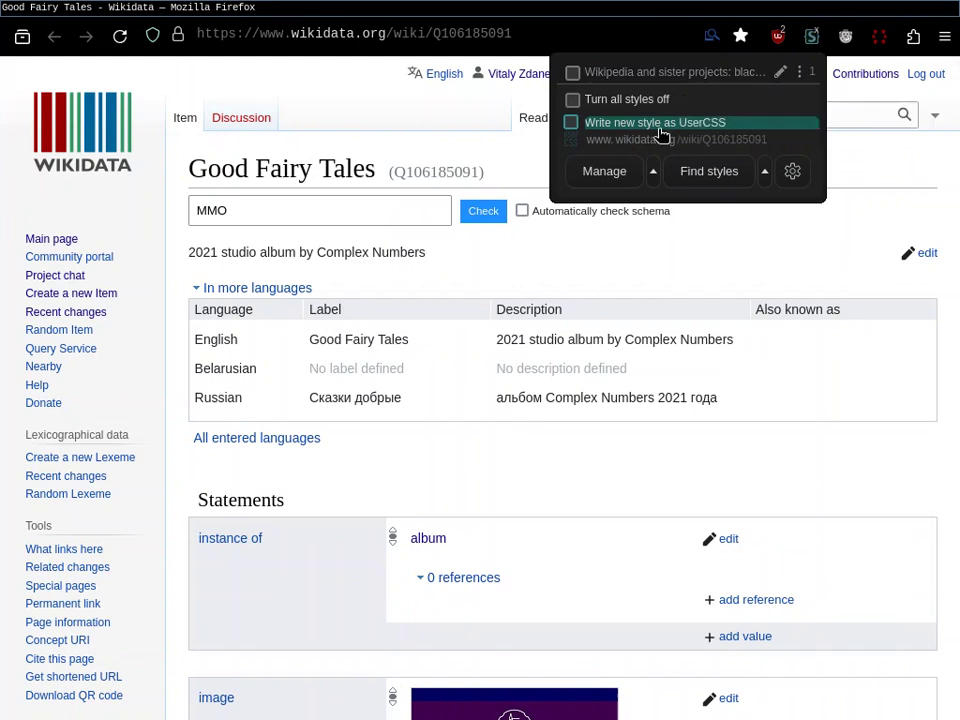
left_click(614, 254)
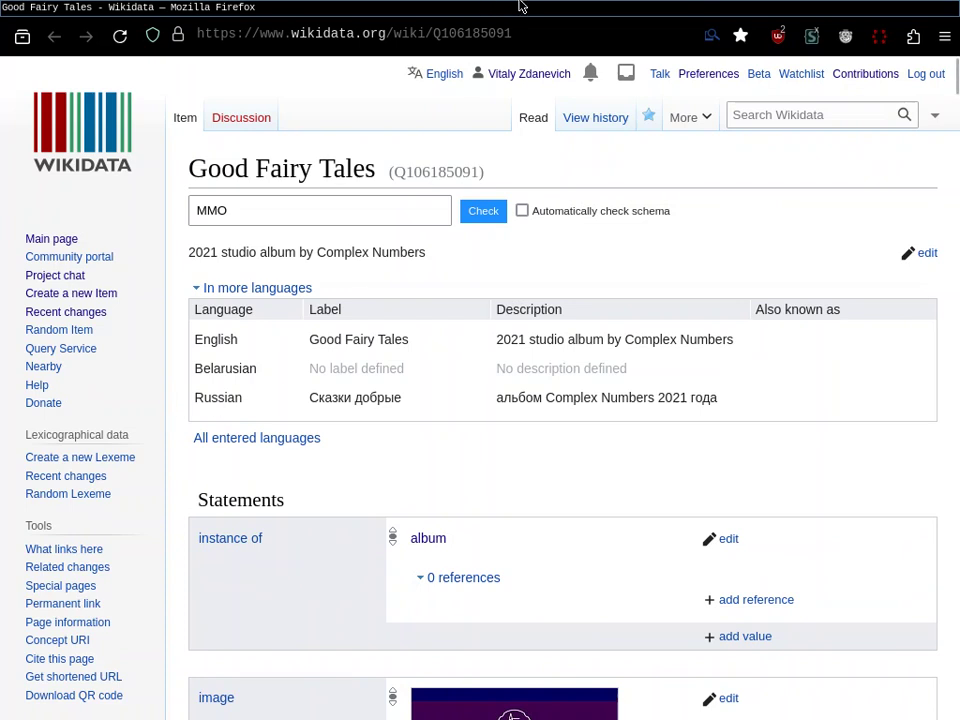
left_click(811, 36)
left_click(660, 76)
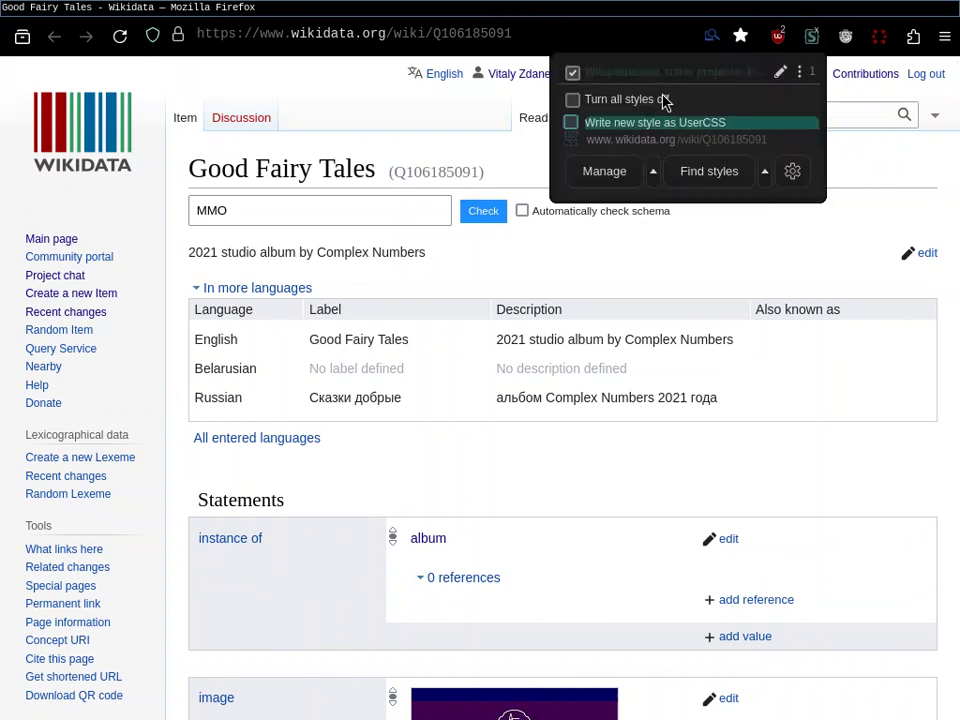
Look through the black-styled Good Fairy Tales Wikidata item's statements and tracklist, returning to the item's start
left_click(816, 267)
scroll(816, 267, "down", 20)
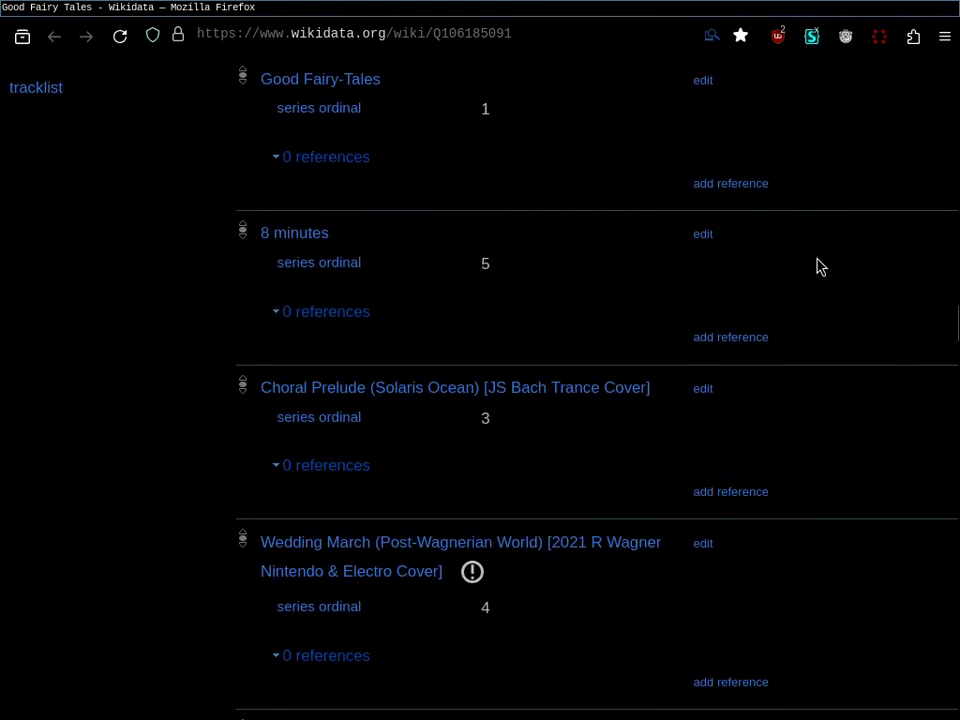
scroll(816, 267, "down", 15)
key("Home")
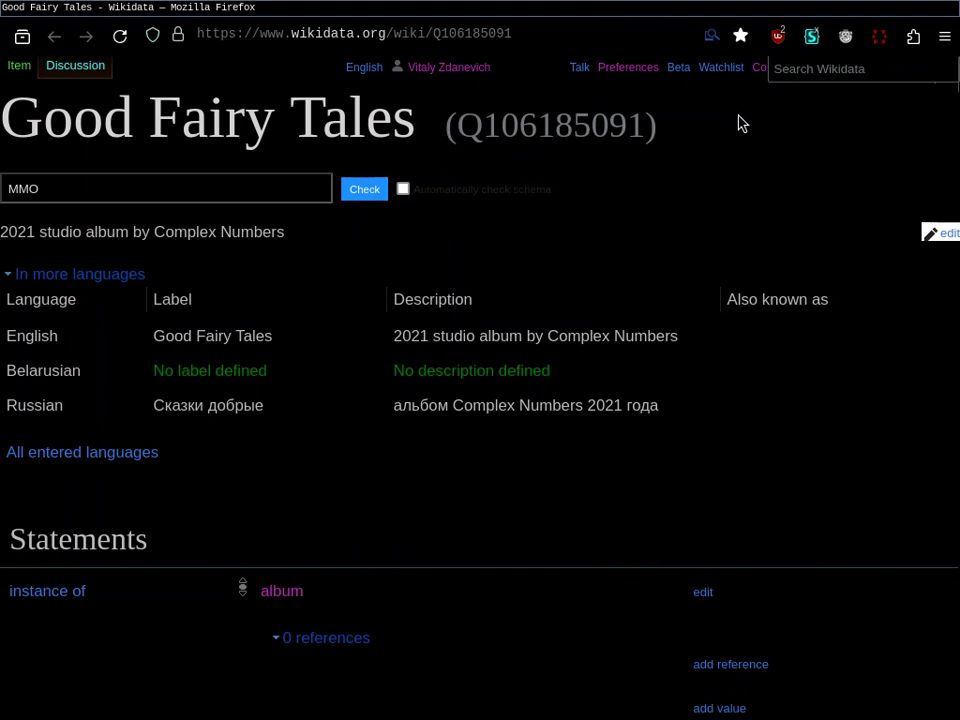
Switch back to the Gentoo Linux article and show the Stylus extension's list of styles for it
key("F11")
key("ctrl+k")
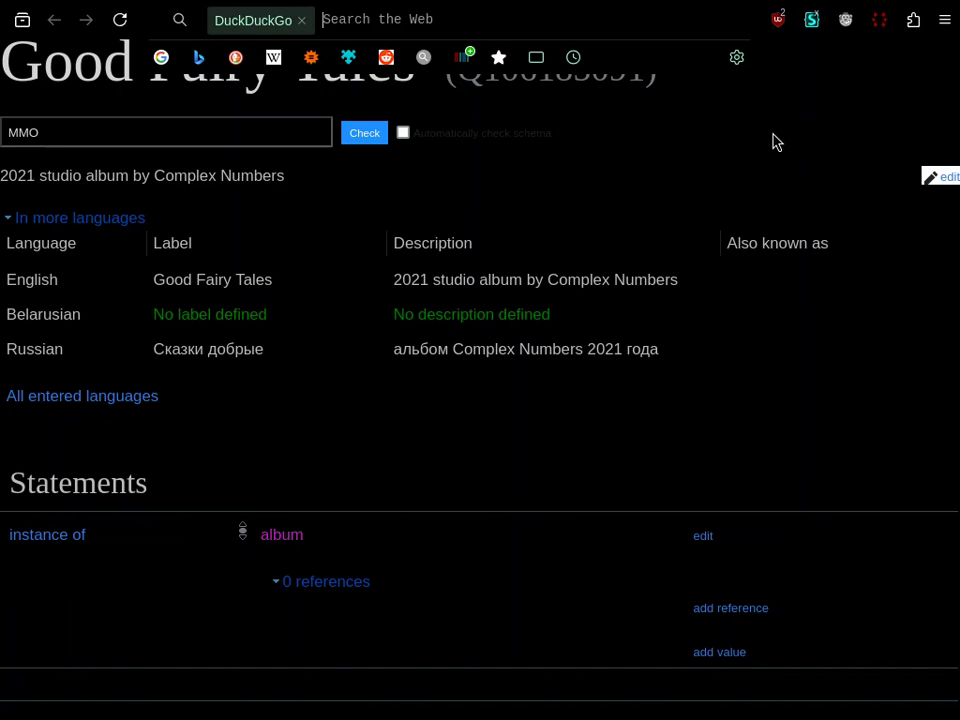
key("alt+Tab")
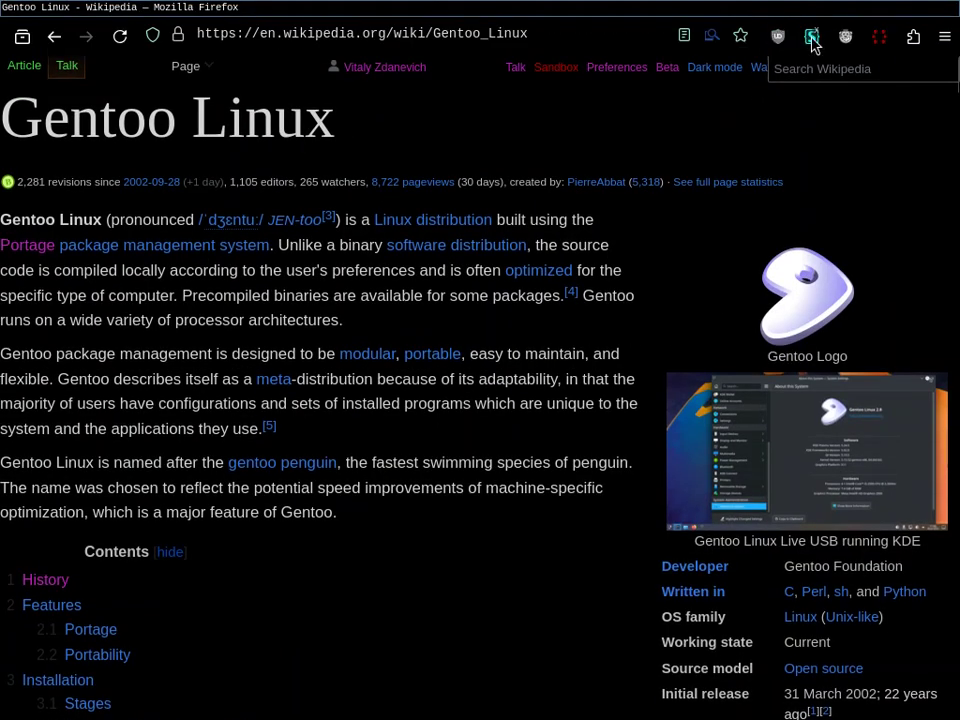
left_click(812, 38)
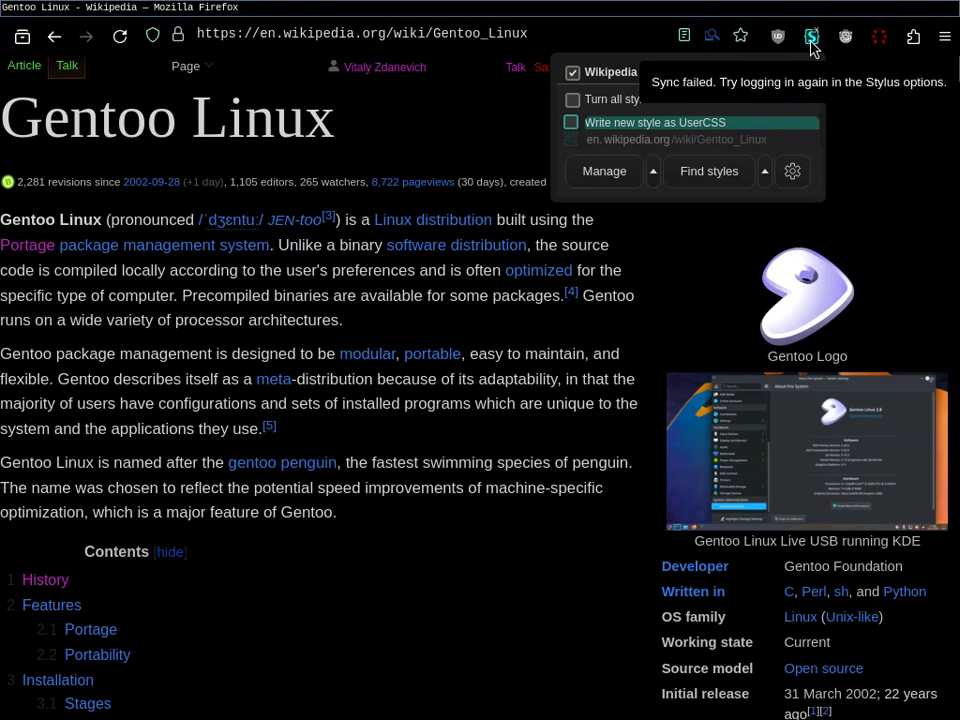
Open addons.mozilla.org in a new tab and look up add-ons matching "userstyle" in the search suggestions
key("ctrl+t")
type("addons.mozilla.org/")
key("Return")
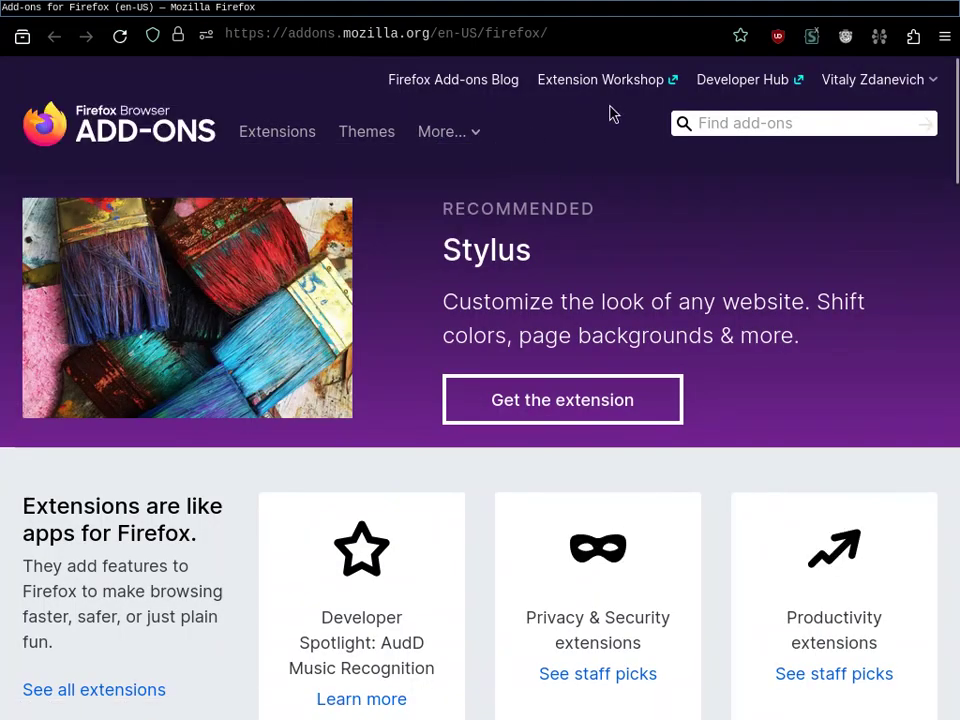
left_click(789, 131)
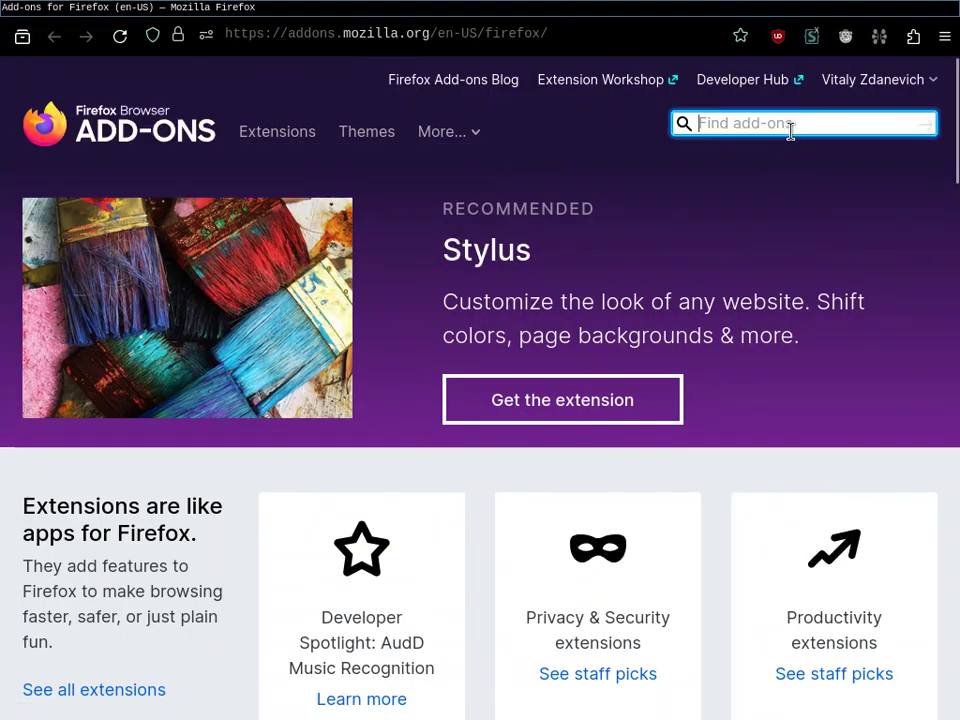
type("userstyle")
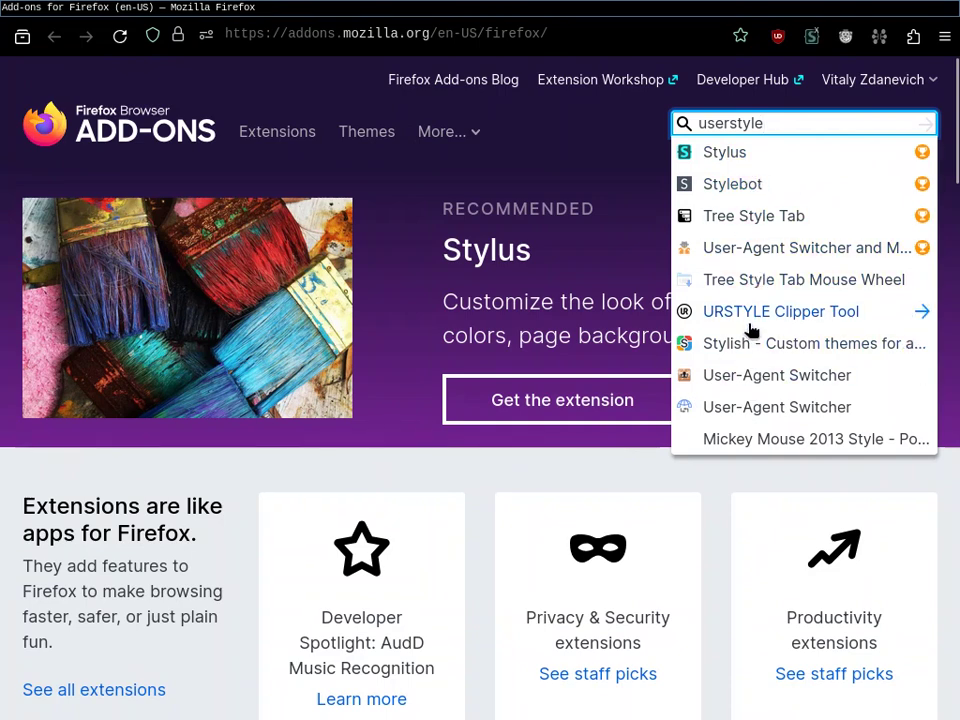
left_click(601, 205)
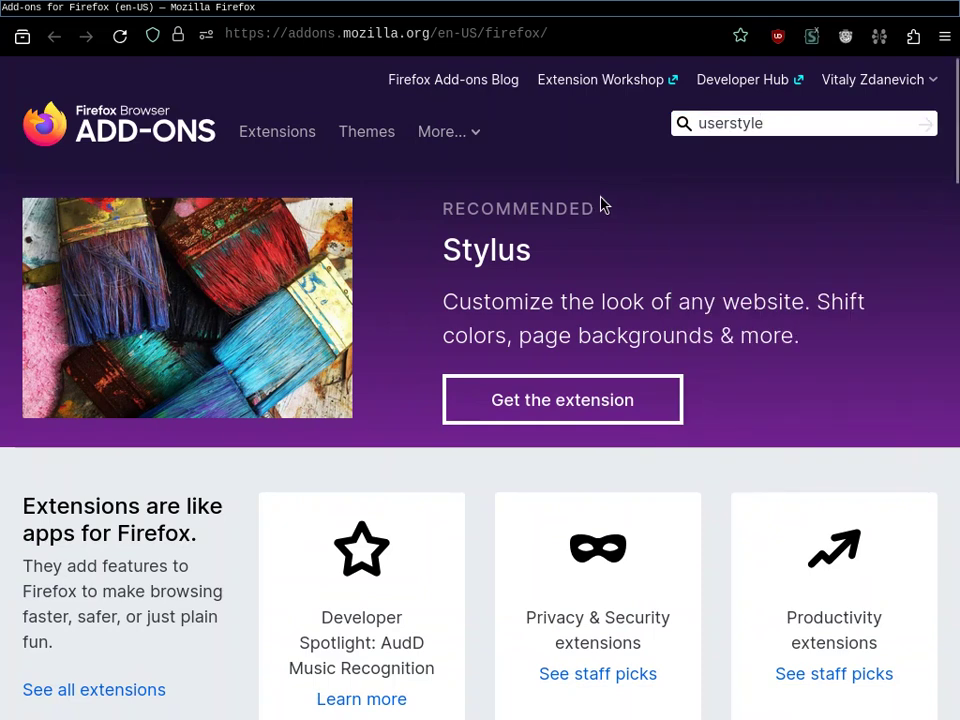
Return to the Gentoo Linux article and disable the black style for Wikipedia and sister projects
key("ctrl+Tab")
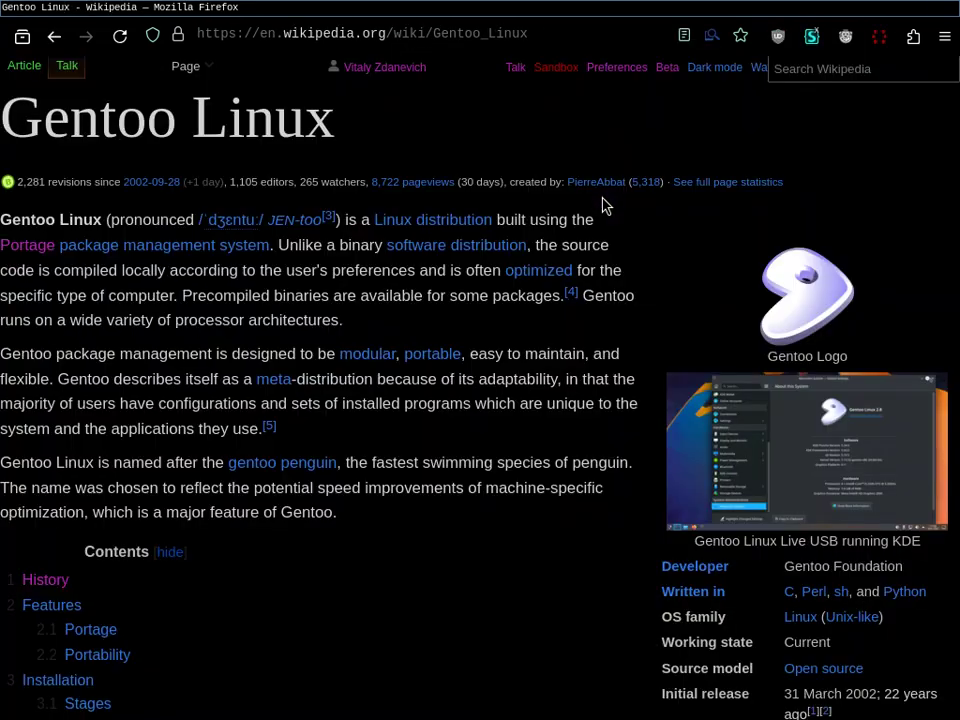
left_click(812, 37)
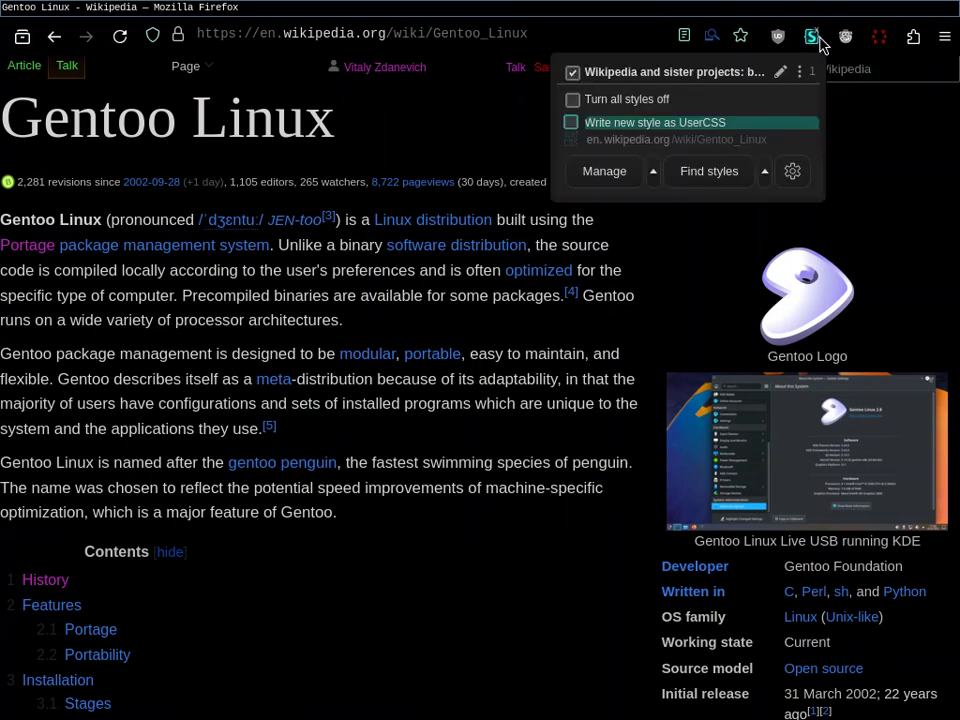
left_click(687, 77)
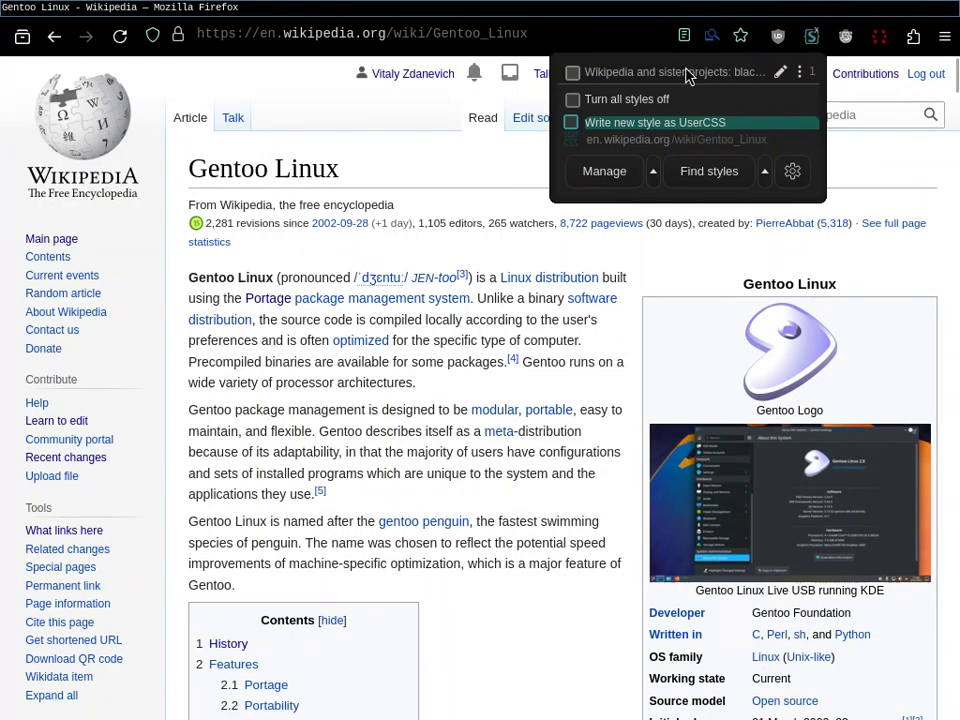
Find online styles for Wikipedia, try out the Wikipedia × OLED Pro Deep Black Dark Theme, and uninstall it
left_click(673, 180)
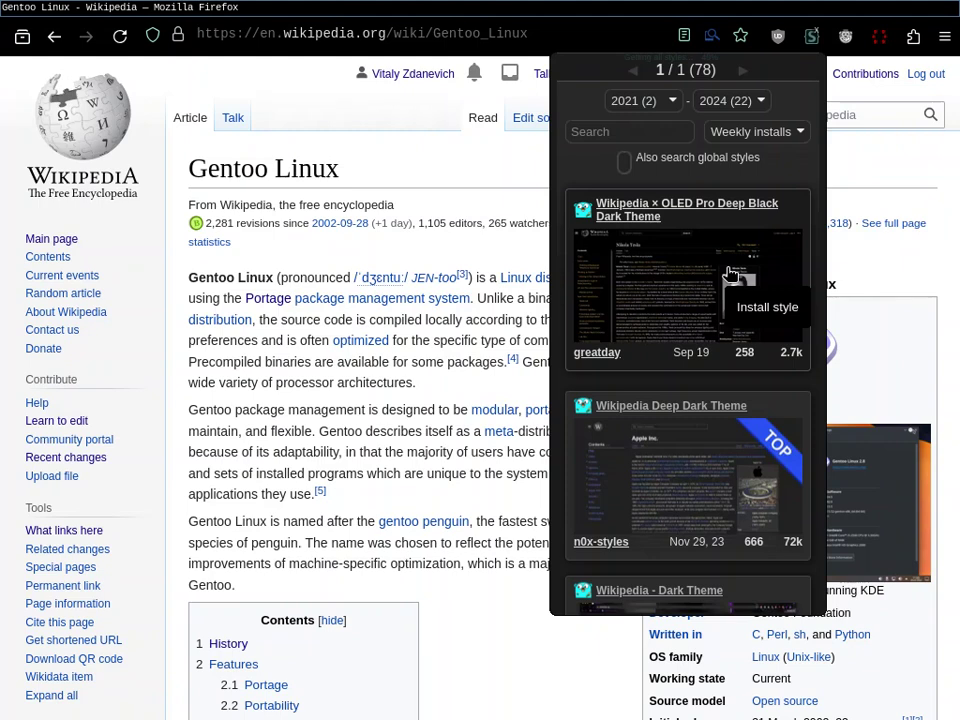
left_click(716, 318)
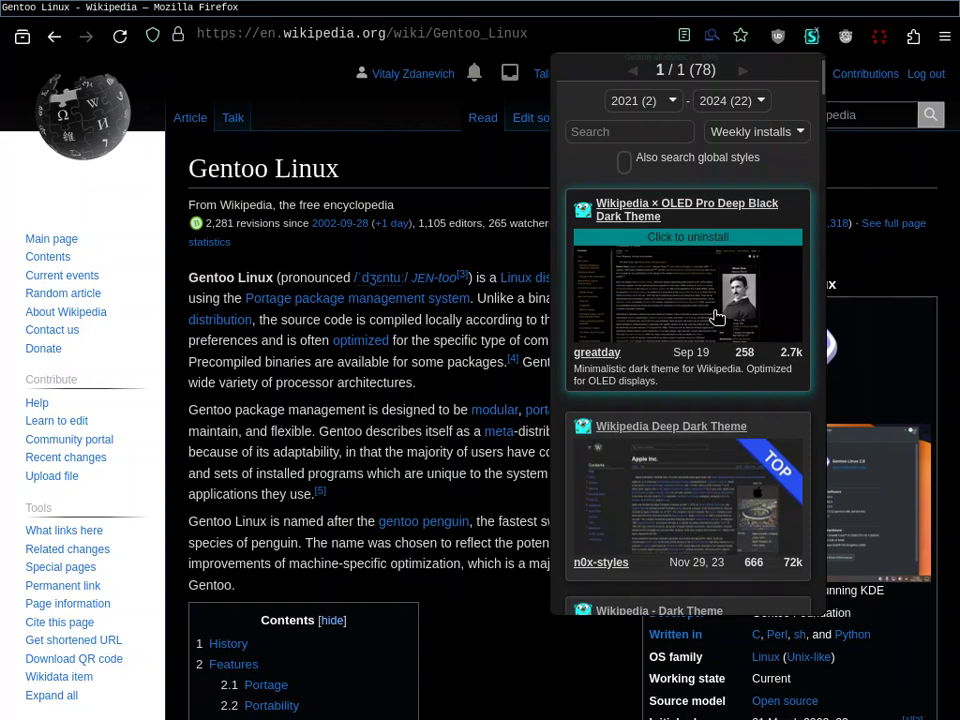
left_click(716, 318)
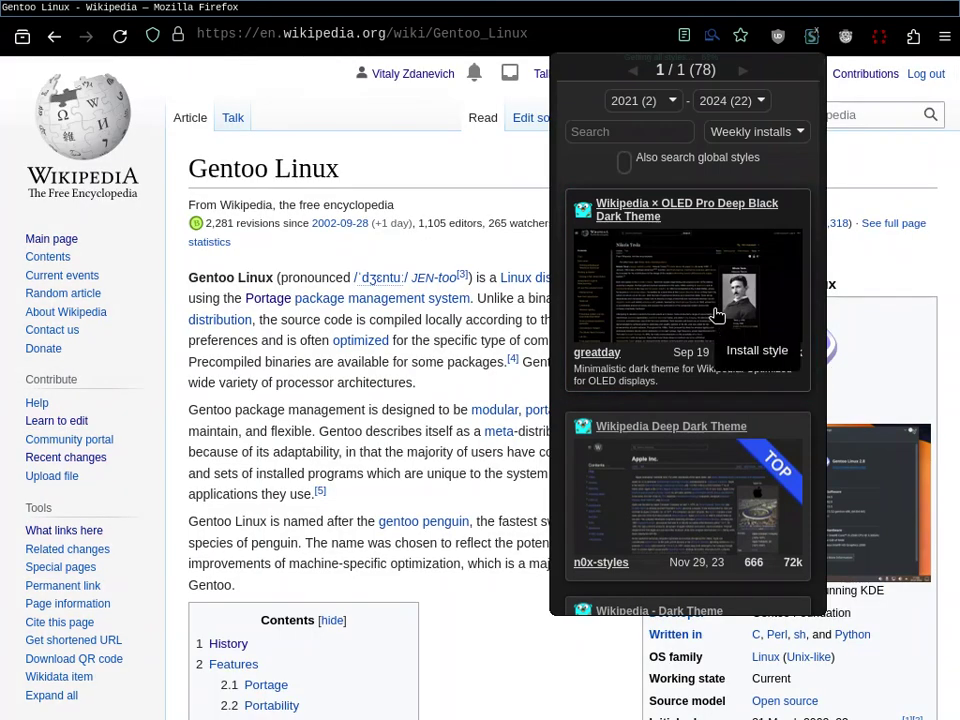
Open the OLED Pro Deep Black Dark Theme's UserStyles.world page and skim it from preview to footer
left_click(612, 215)
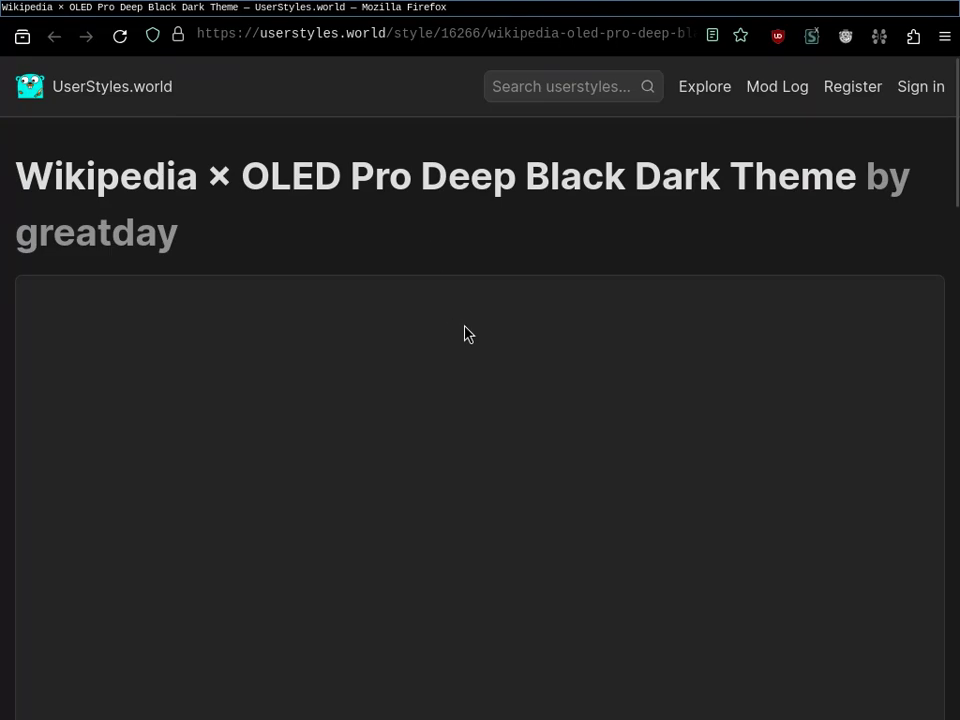
scroll(465, 332, "down", 7)
scroll(465, 333, "up", 7)
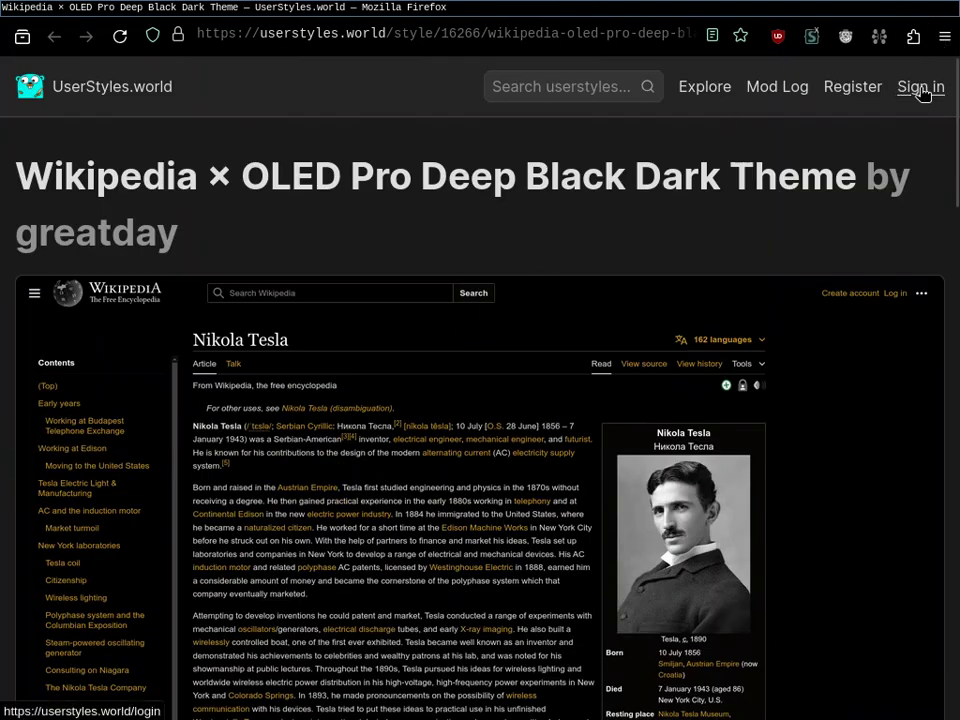
scroll(606, 165, "down", 15)
scroll(606, 165, "down", 2)
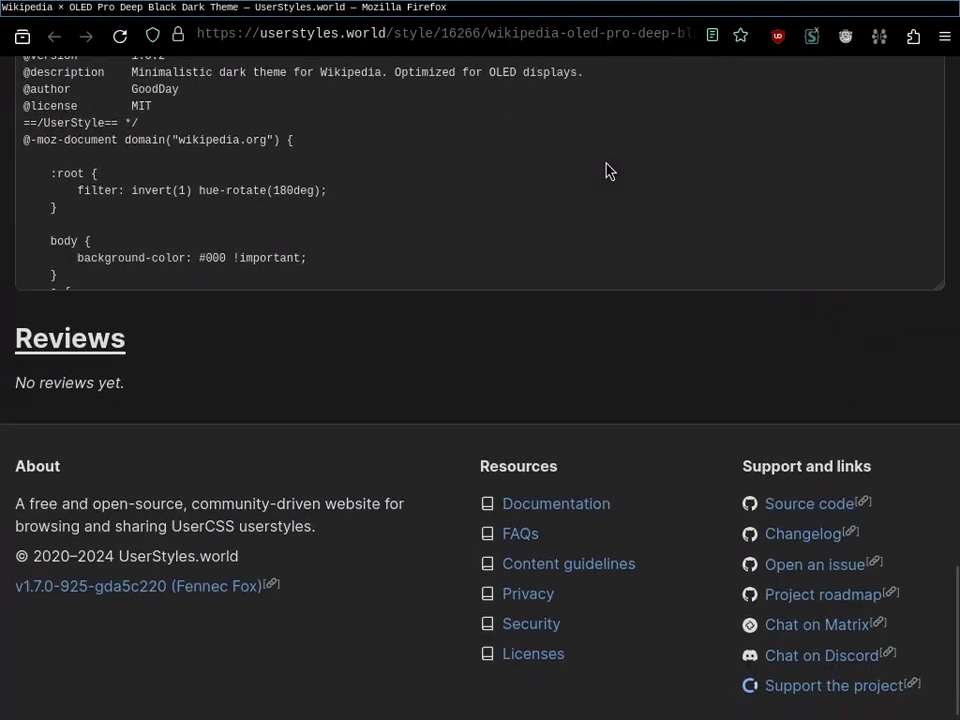
Examine the OLED theme's source code, from the UserStyle header through its filter, link color and button rules
scroll(422, 331, "up", 7)
scroll(536, 467, "down", 1)
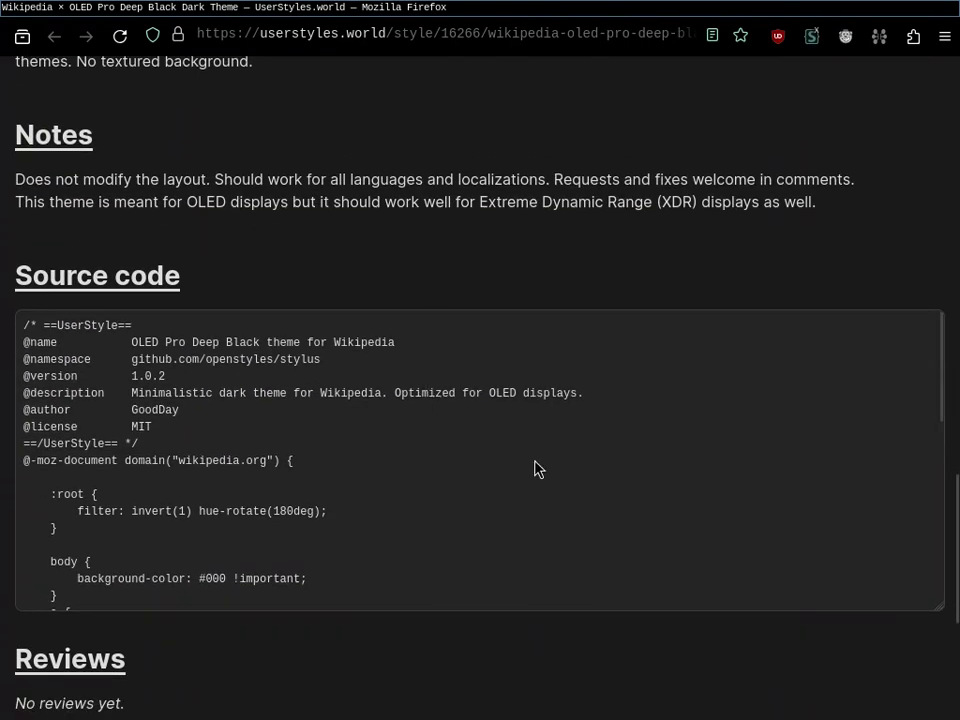
scroll(536, 468, "down", 5)
scroll(537, 469, "down", 2)
scroll(538, 469, "up", 6)
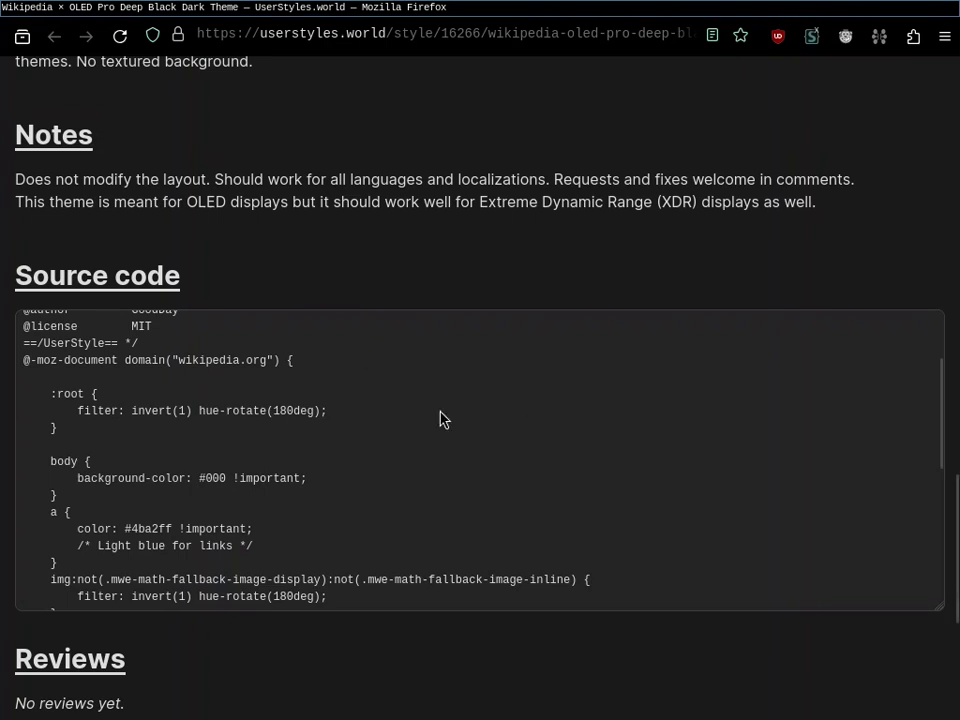
scroll(624, 560, "down", 6)
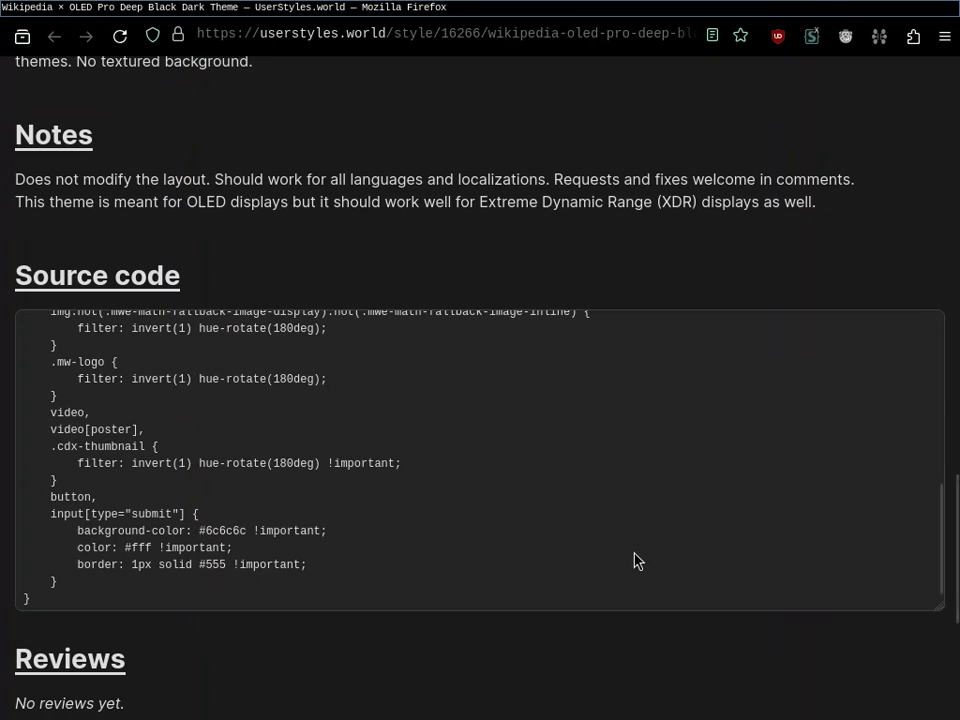
scroll(640, 561, "up", 10)
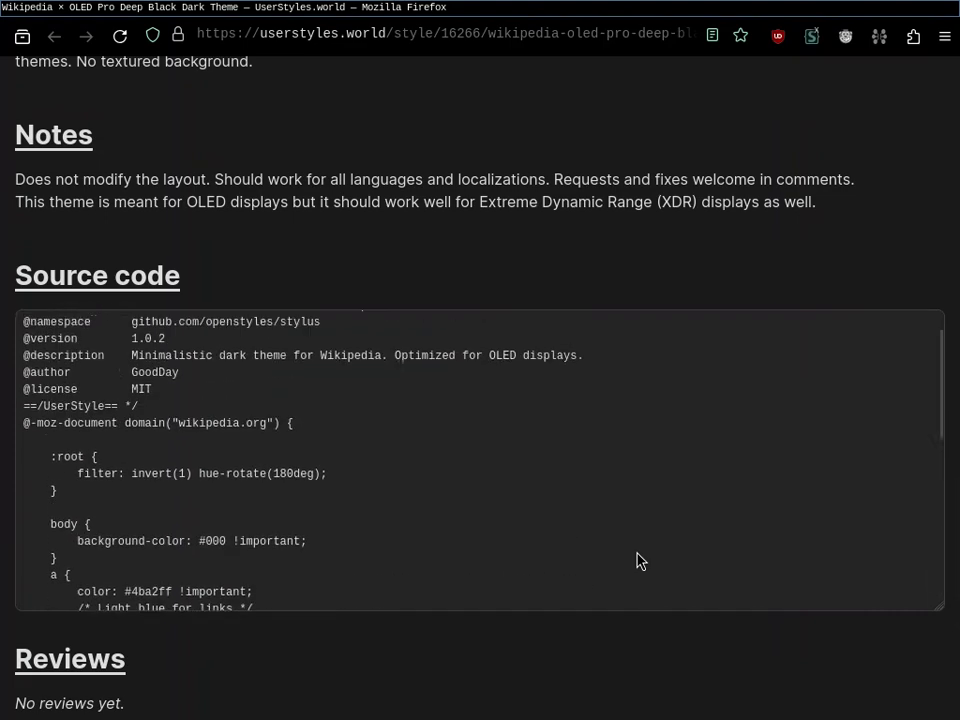
scroll(701, 533, "down", 10)
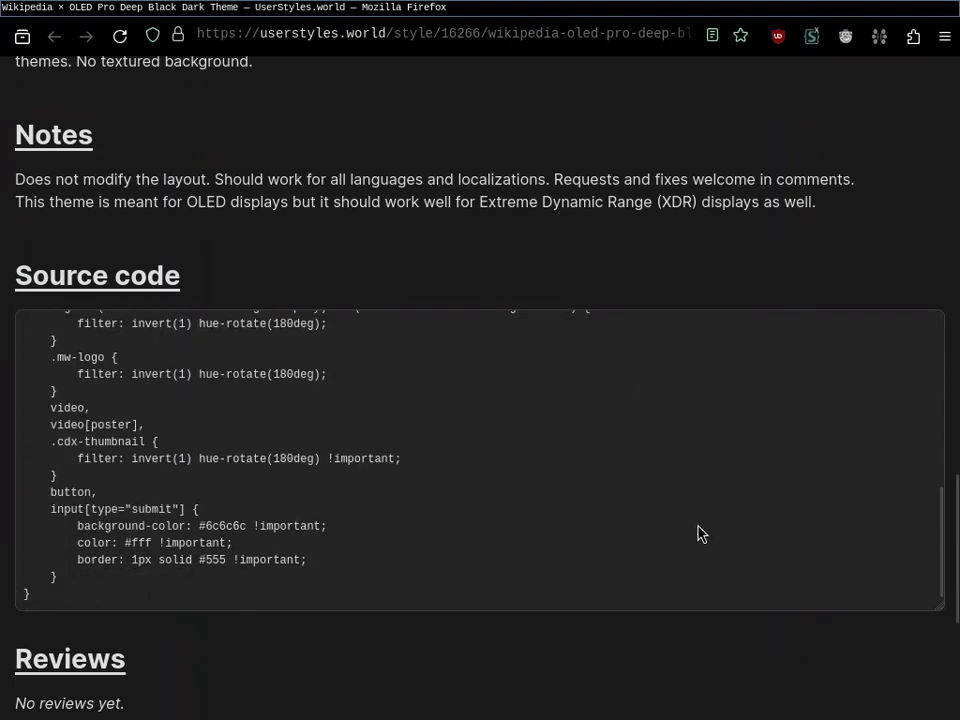
scroll(701, 533, "up", 10)
scroll(701, 533, "down", 5)
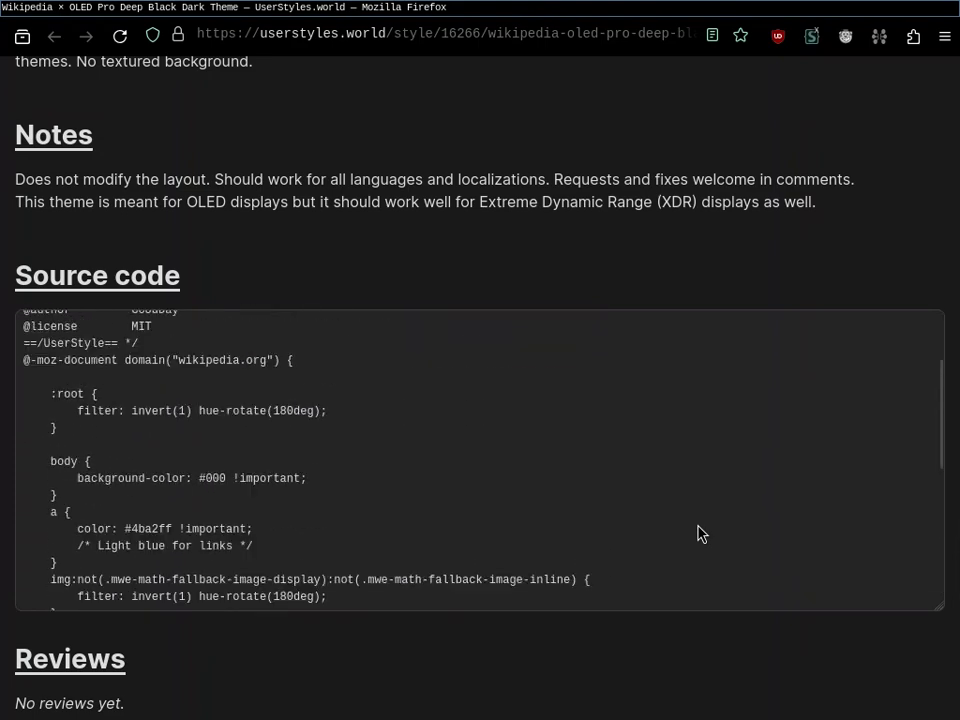
scroll(701, 533, "down", 5)
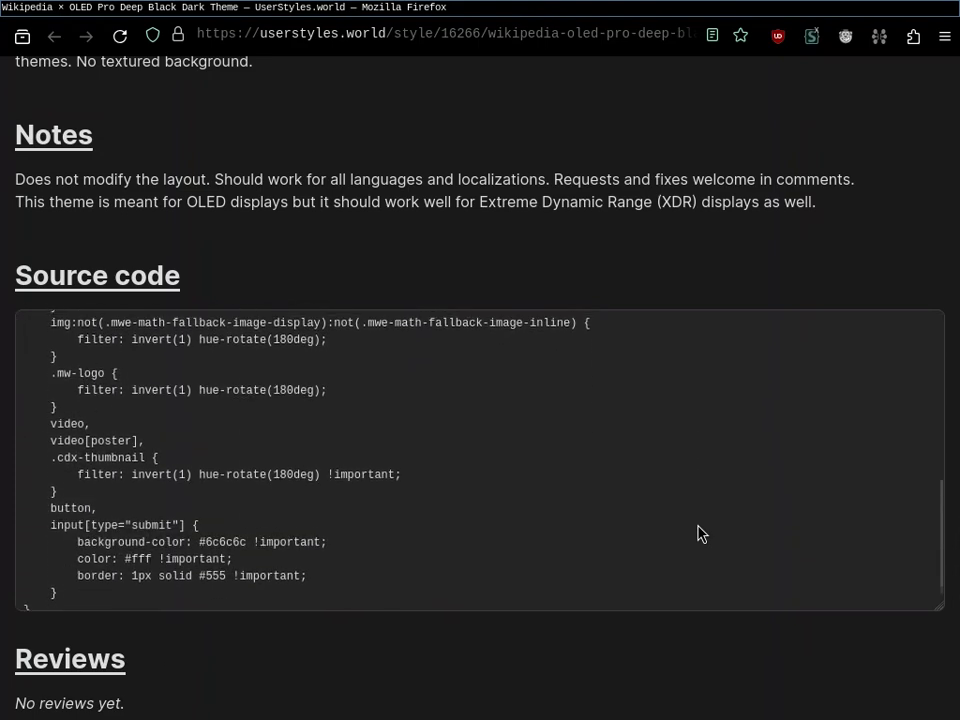
scroll(701, 533, "up", 10)
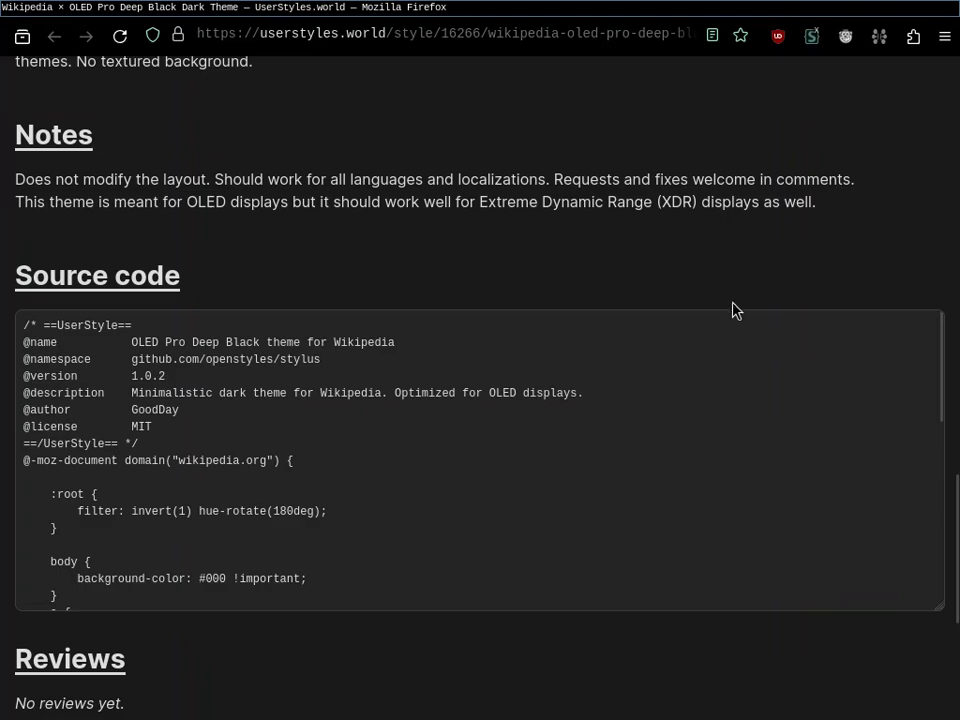
Review the OLED theme's preview image, install option and details, returning to the page's start
scroll(869, 279, "up", 2)
scroll(869, 279, "up", 2)
scroll(869, 279, "down", 3)
scroll(869, 279, "up", 10)
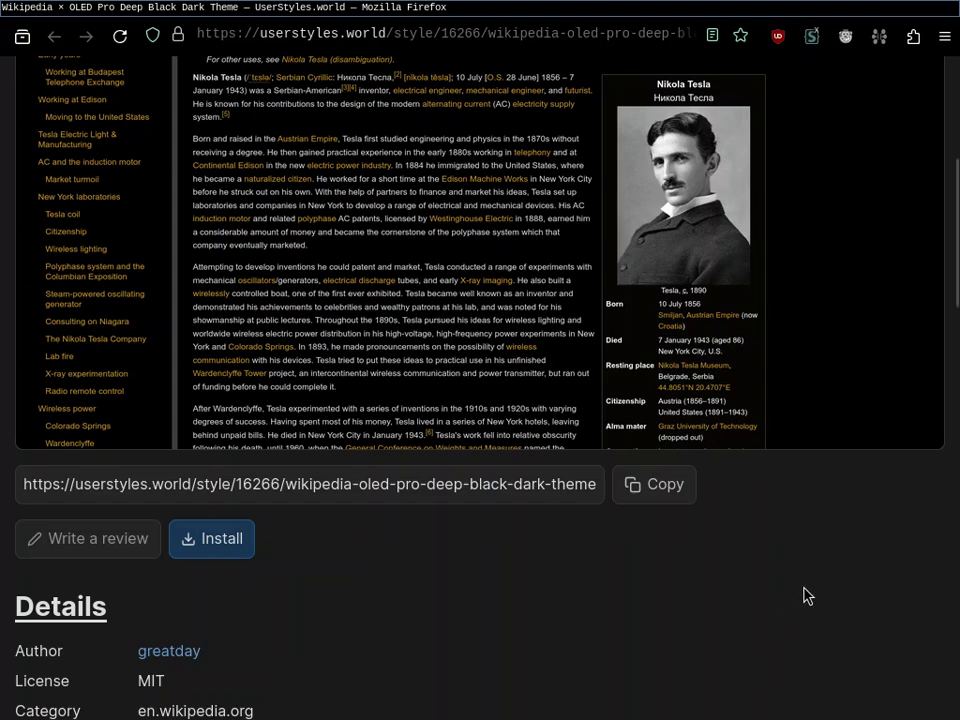
scroll(810, 596, "up", 3)
scroll(810, 596, "down", 3)
scroll(810, 596, "down", 3)
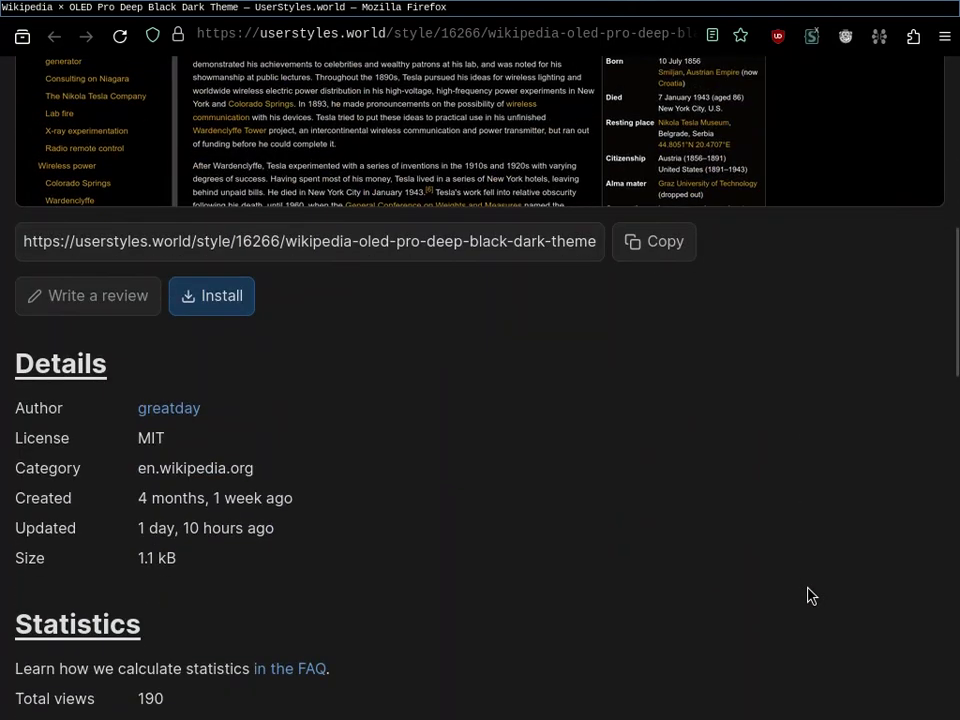
scroll(791, 411, "up", 7)
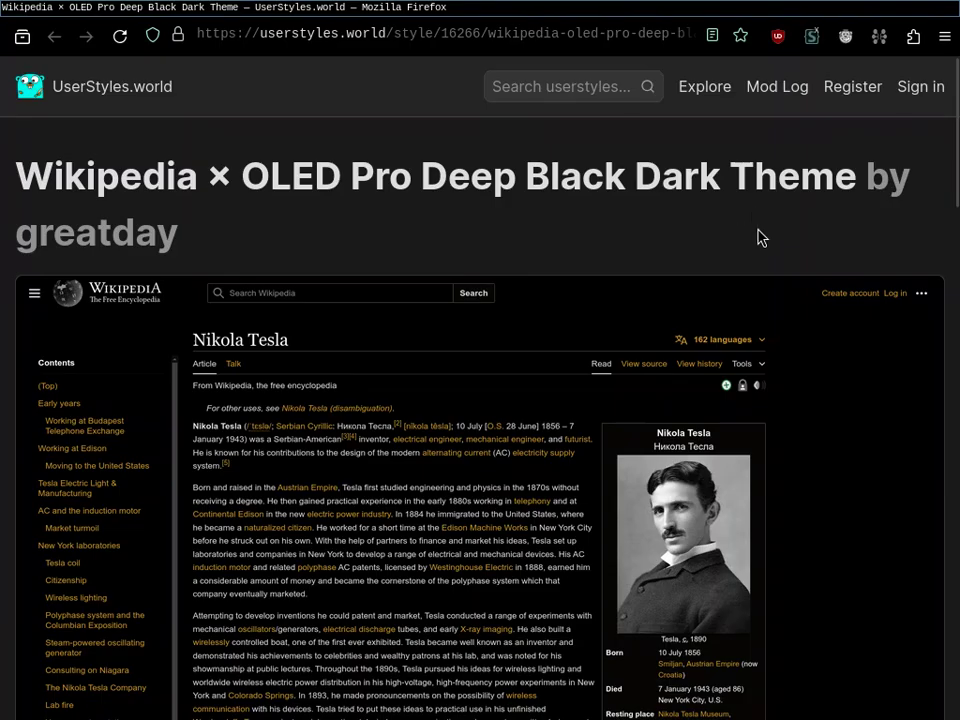
Return to the Gentoo Linux article and browse the dark Wikipedia themes offered by Stylus's online style finder
key("ctrl+Tab")
left_click(818, 35)
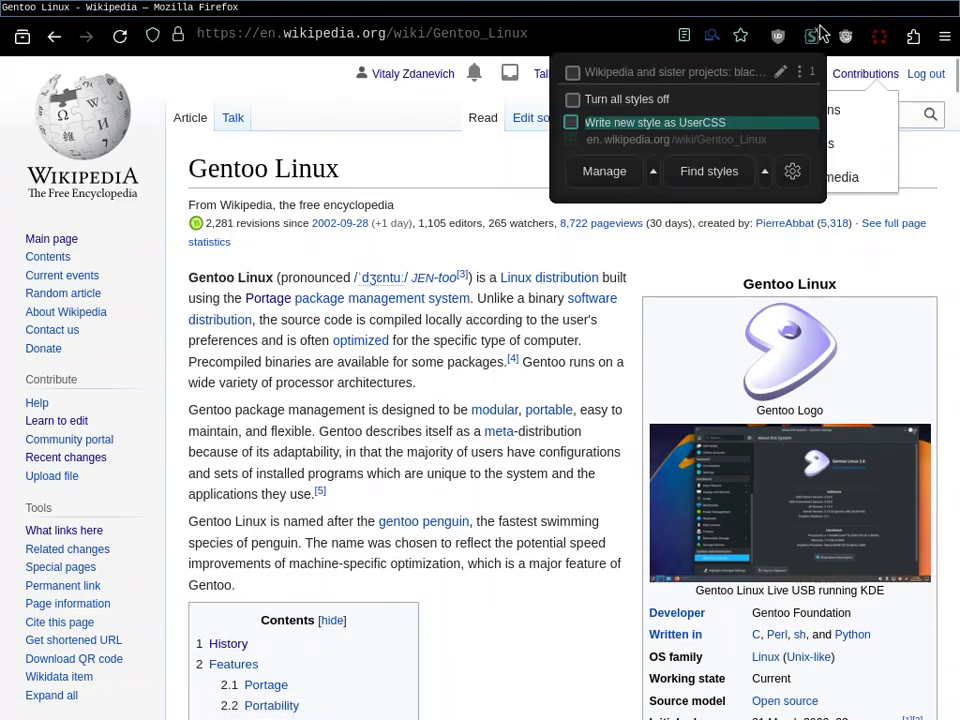
left_click(719, 177)
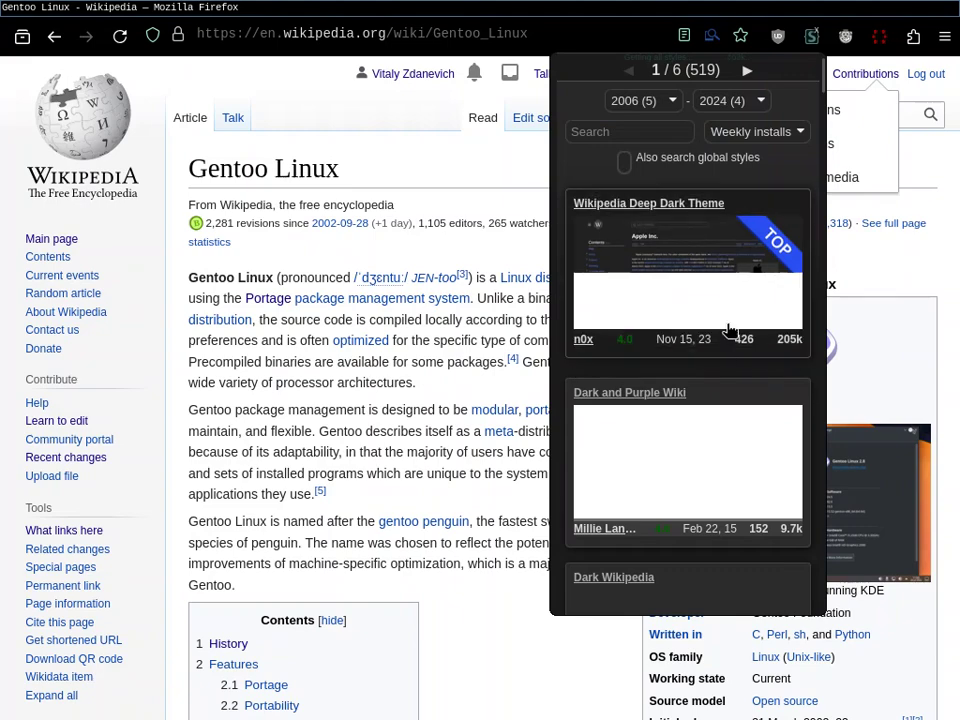
scroll(691, 434, "down", 8)
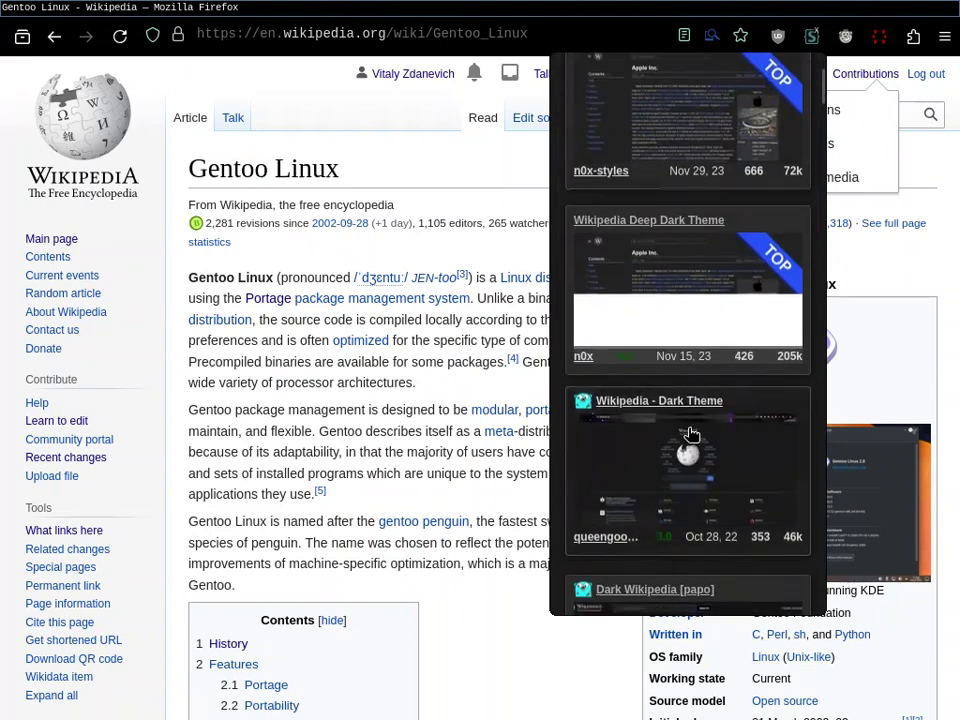
scroll(691, 432, "up", 4)
scroll(691, 432, "up", 1)
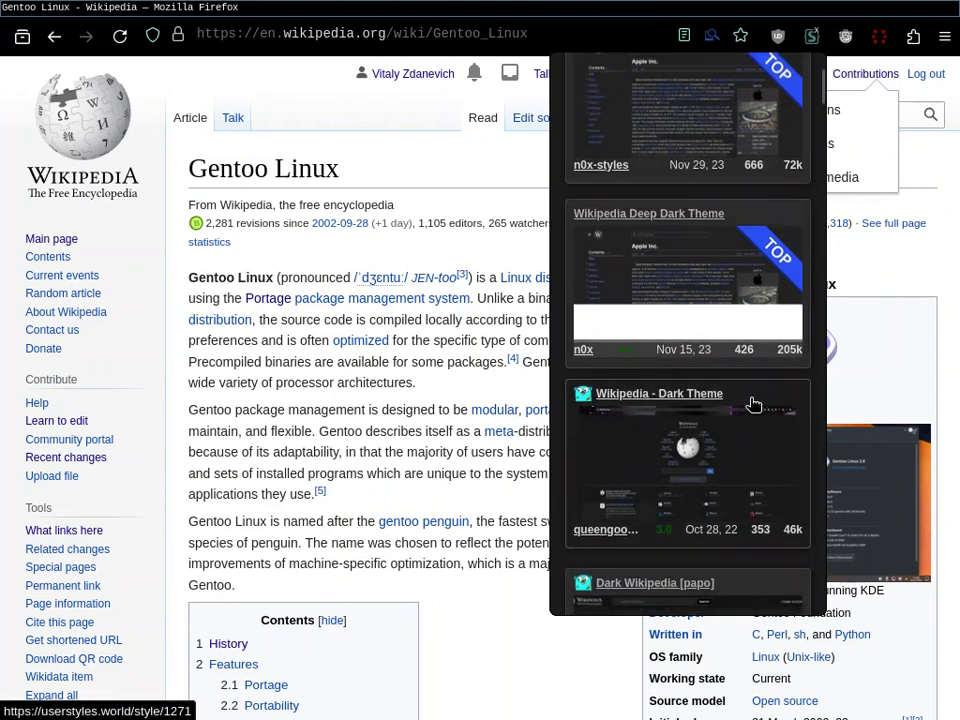
Close the style finder and switch the Gentoo Linux article to Wikipedia's own dark mode
left_click(540, 183)
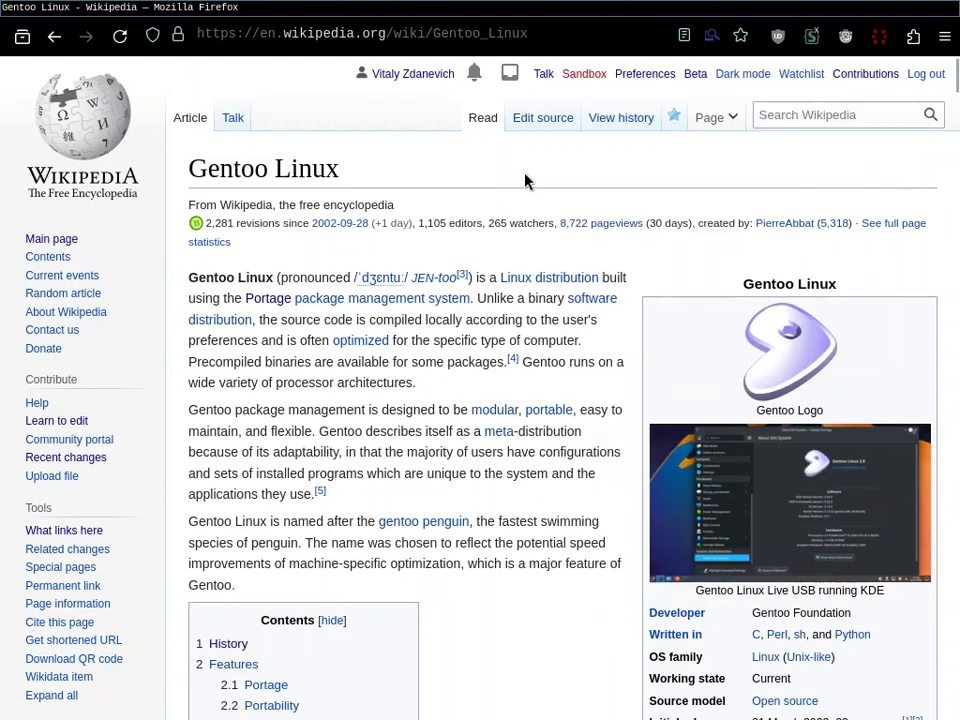
left_click(753, 76)
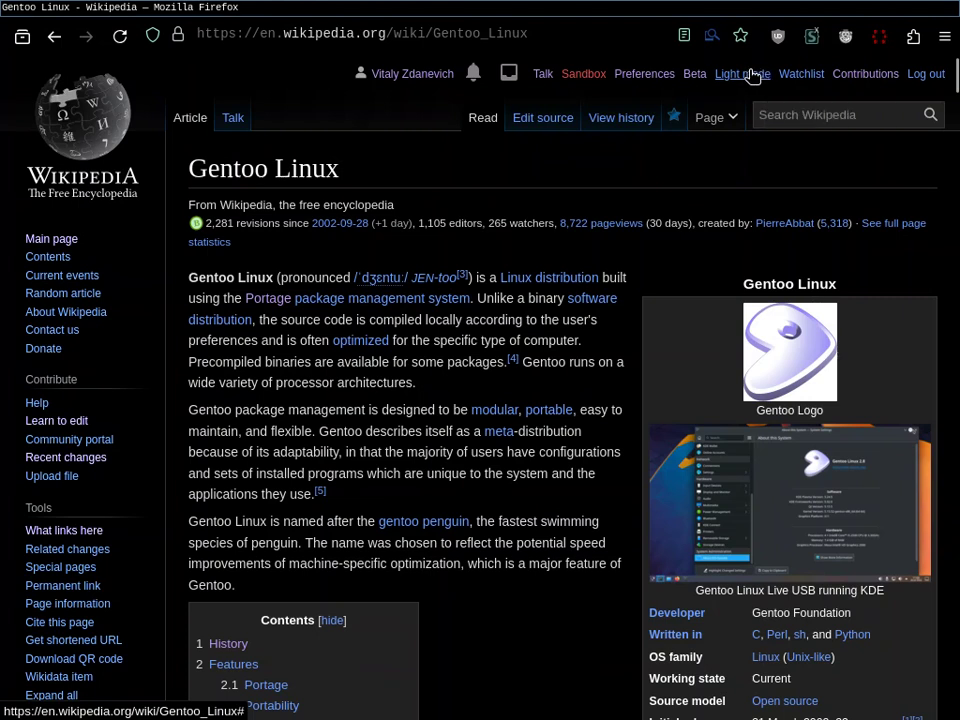
Switch the Gentoo Linux article back to light mode and open Stylus's online style finder for it
left_click(753, 76)
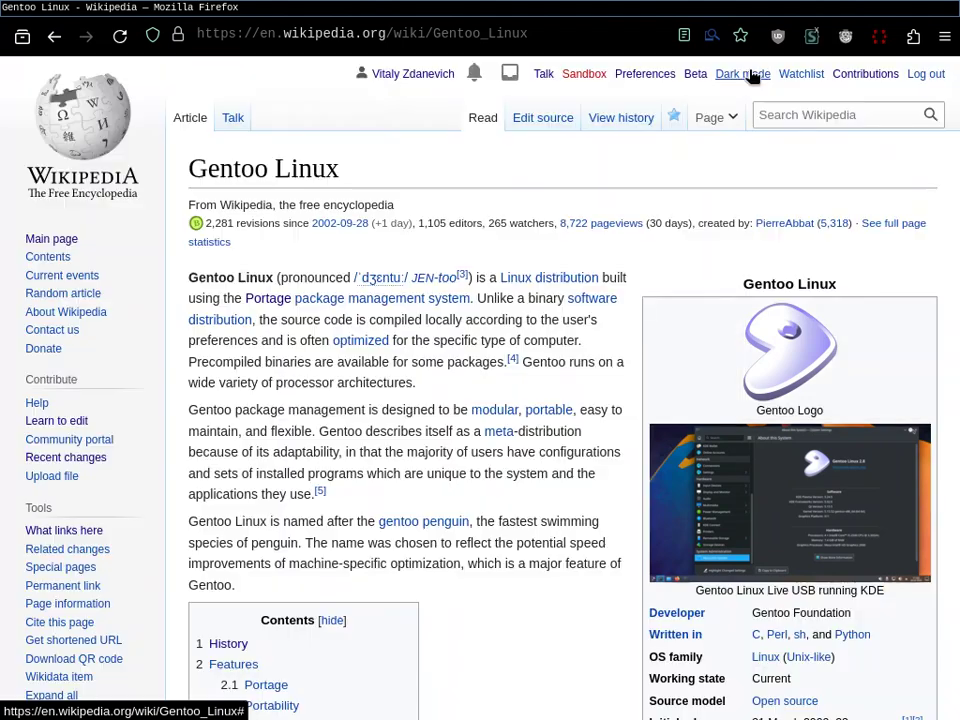
left_click(814, 37)
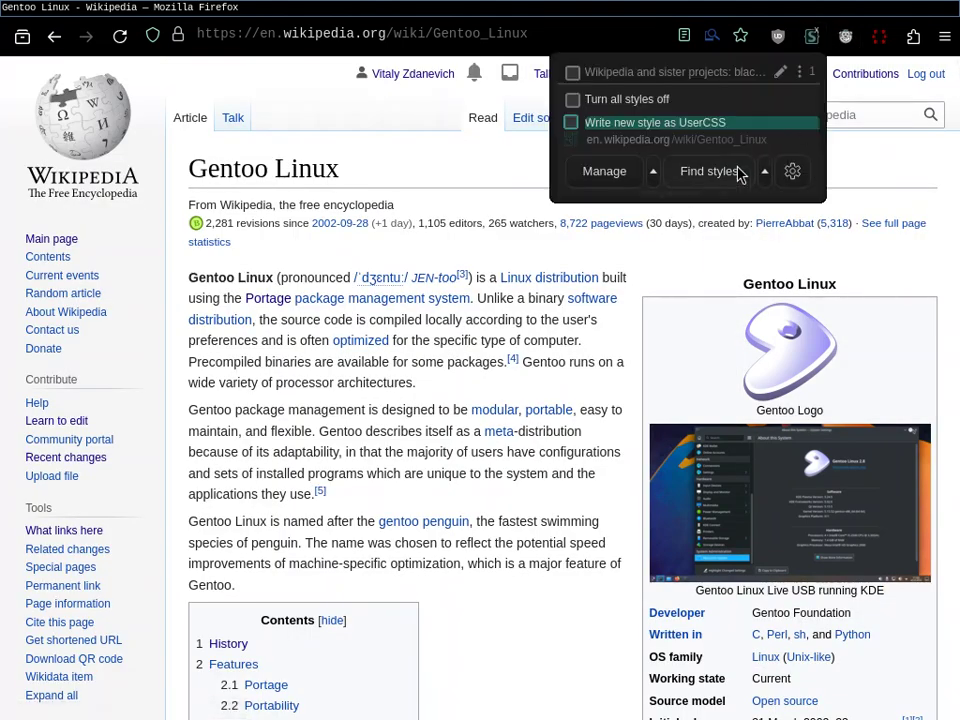
left_click(700, 175)
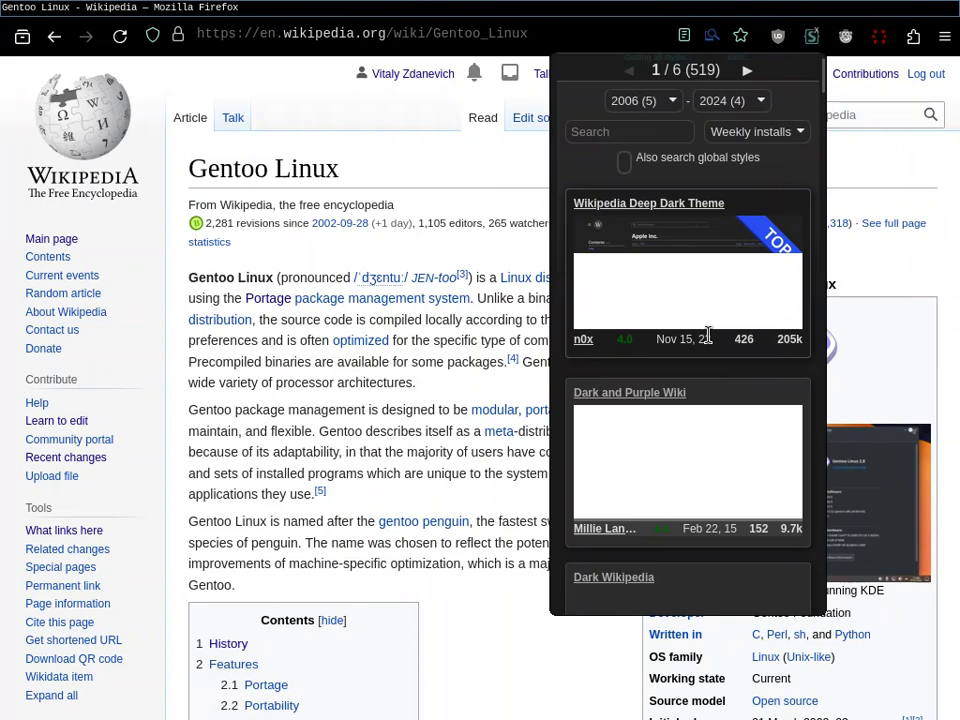
Try the Beige Wikipedia style from the finder on the article and uninstall it again
scroll(710, 342, "down", 15)
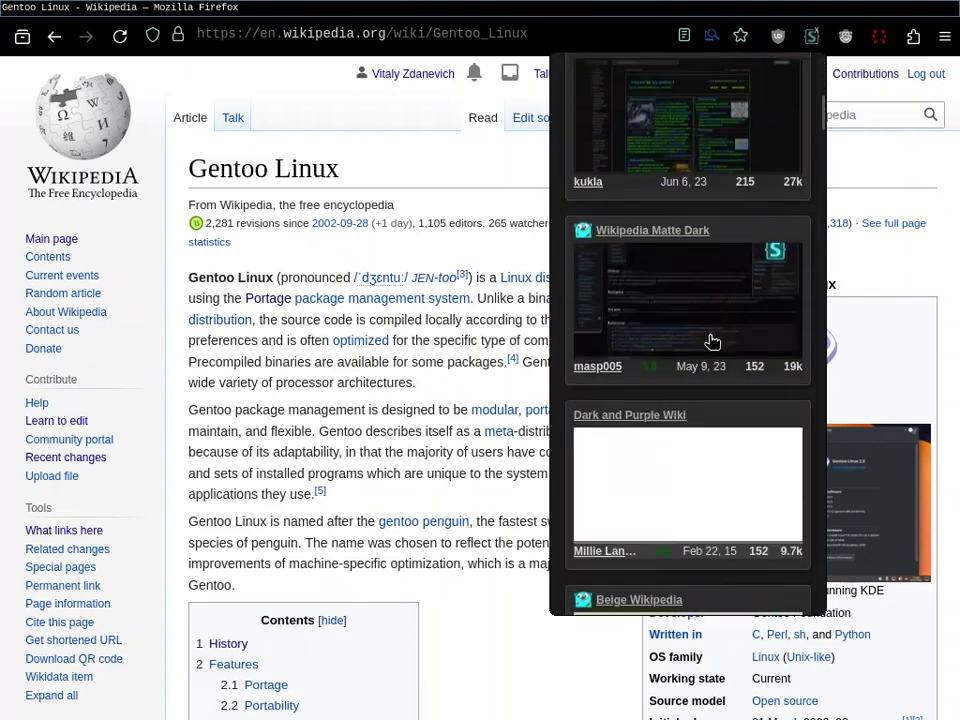
scroll(710, 344, "down", 1)
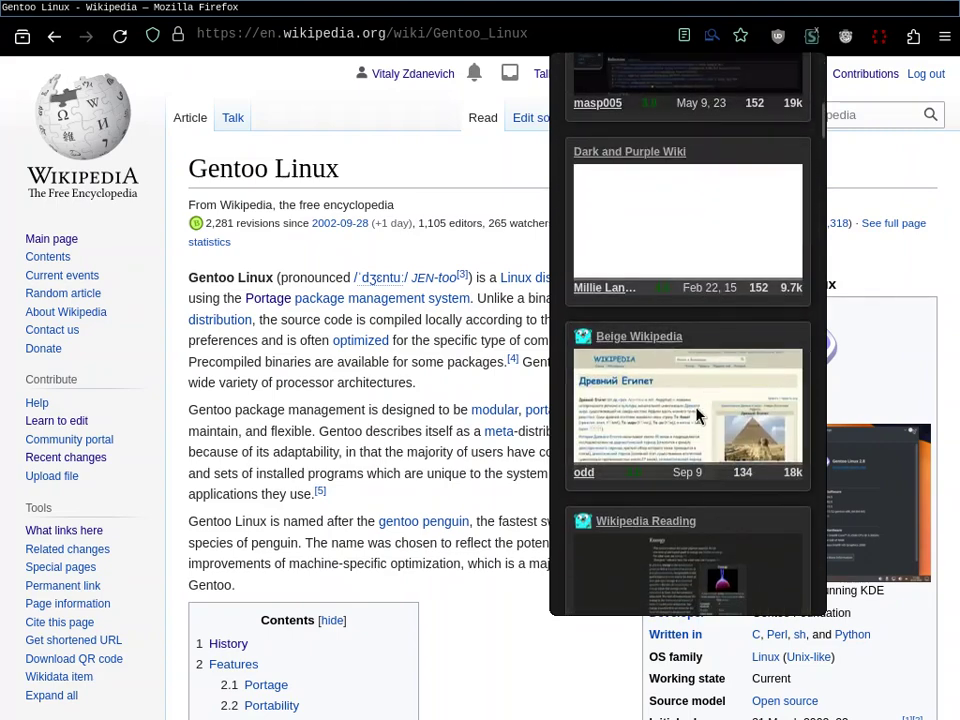
left_click(699, 377)
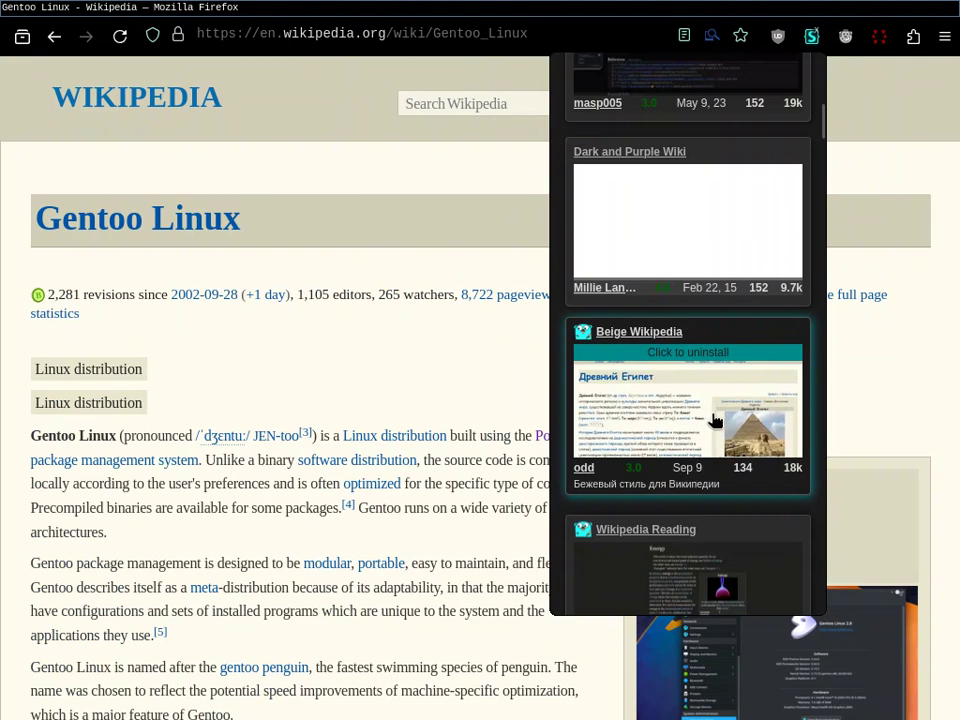
left_click(710, 415)
Install the Wikipedia Reading style to preview its minimalist layout on the article, and remove it
scroll(710, 410, "down", 5)
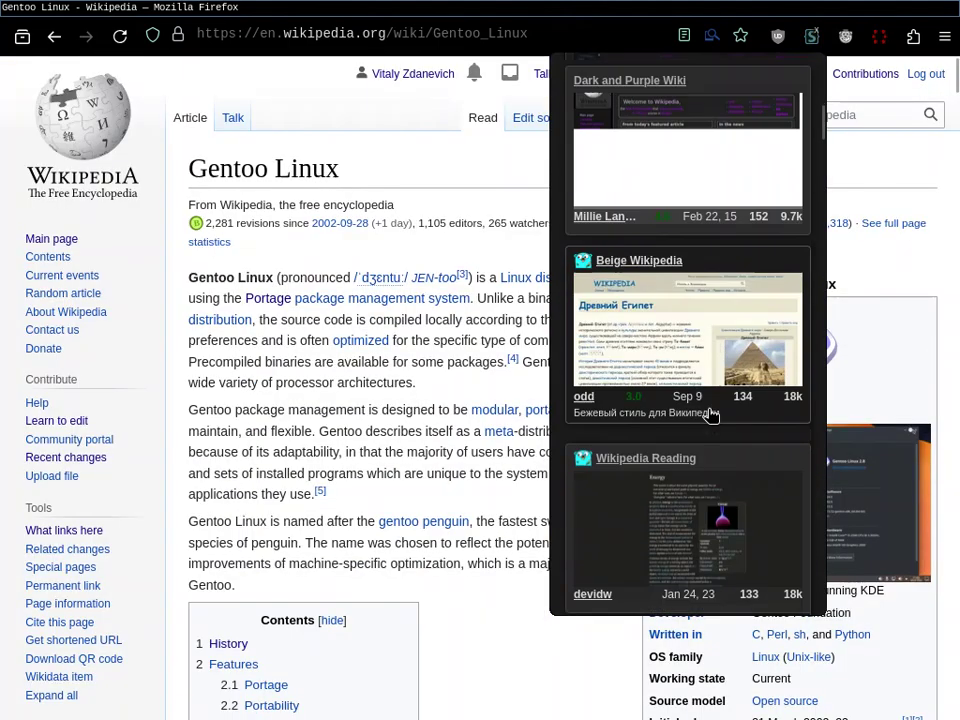
left_click(707, 290)
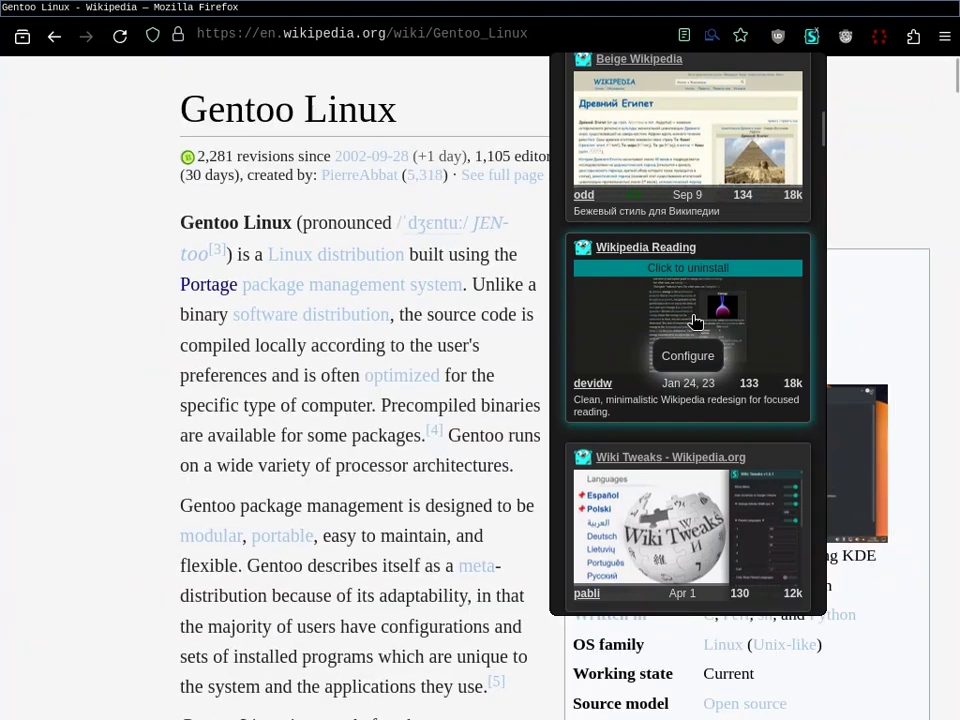
left_click(695, 320)
Apply the PinkWiki style to the article as a test and uninstall it
scroll(696, 322, "down", 5)
scroll(696, 326, "down", 2)
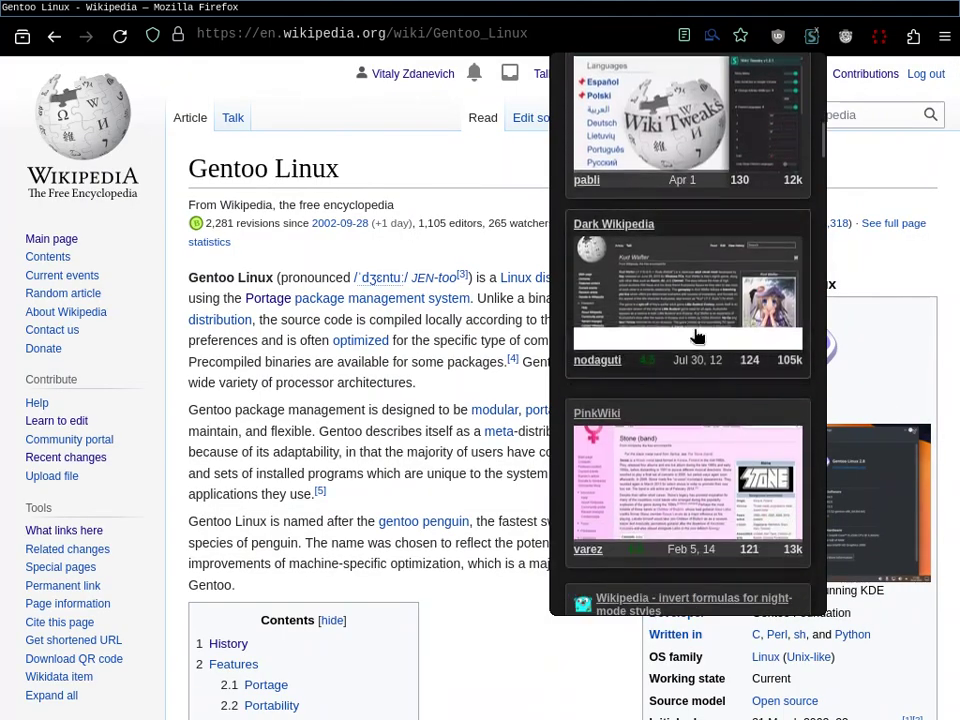
left_click(683, 463)
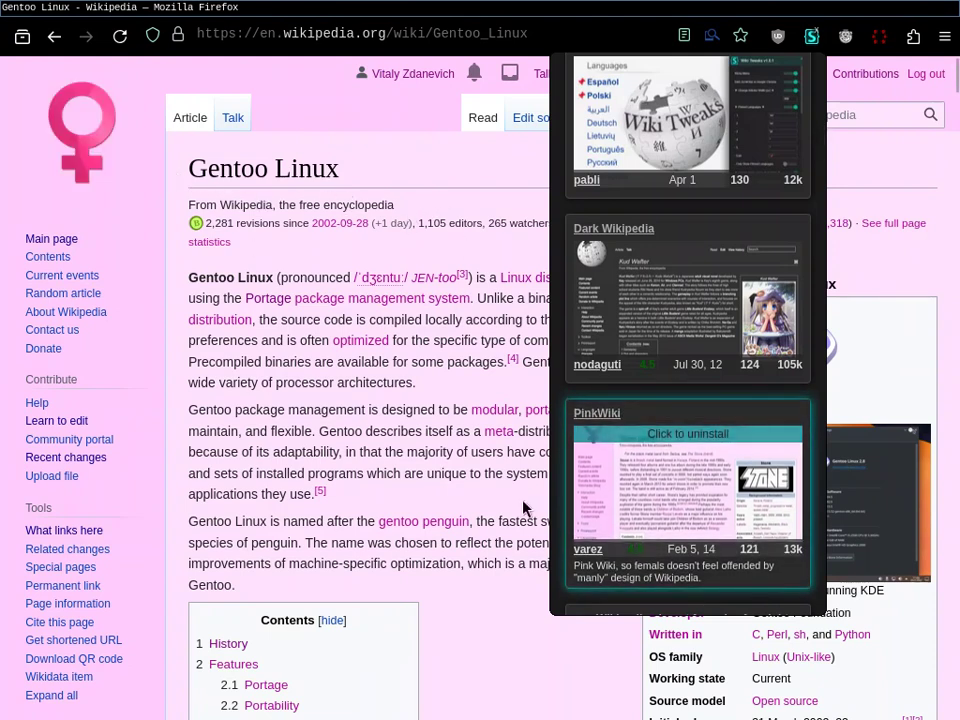
left_click(707, 480)
Preview the green-on-black Simple Dark Wikipedia theme on the article and uninstall it
scroll(706, 480, "down", 3)
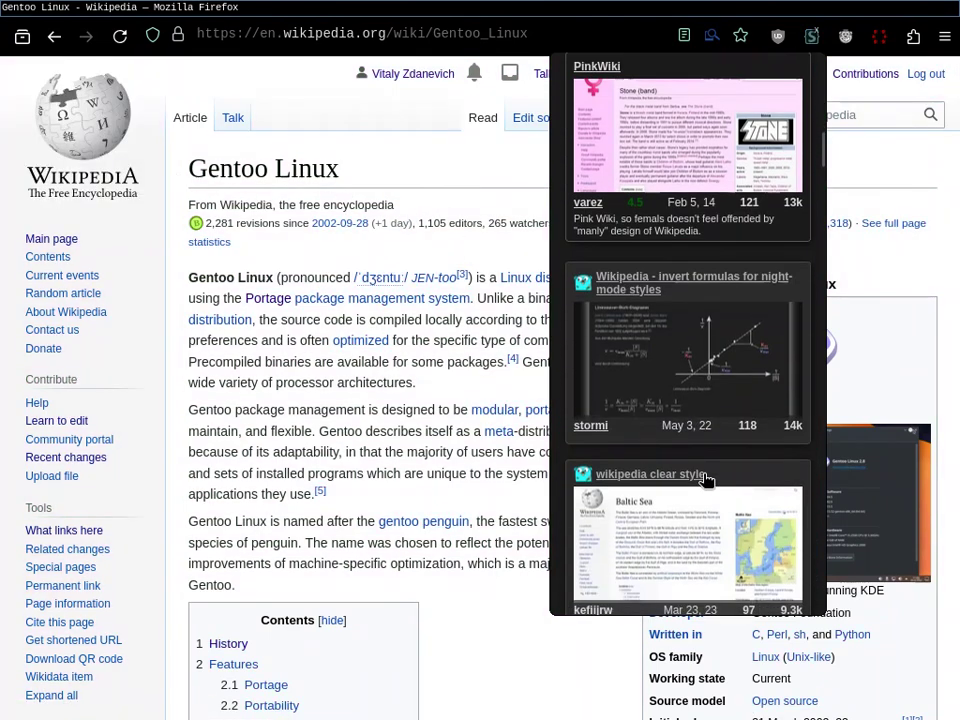
scroll(708, 465, "down", 2)
scroll(709, 460, "down", 7)
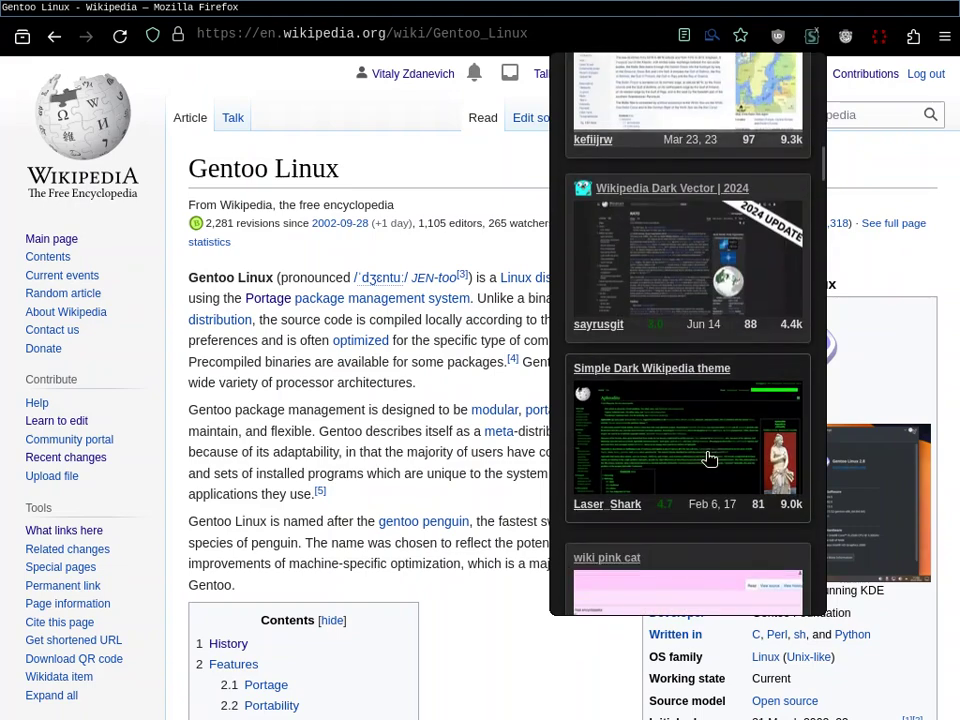
left_click(706, 425)
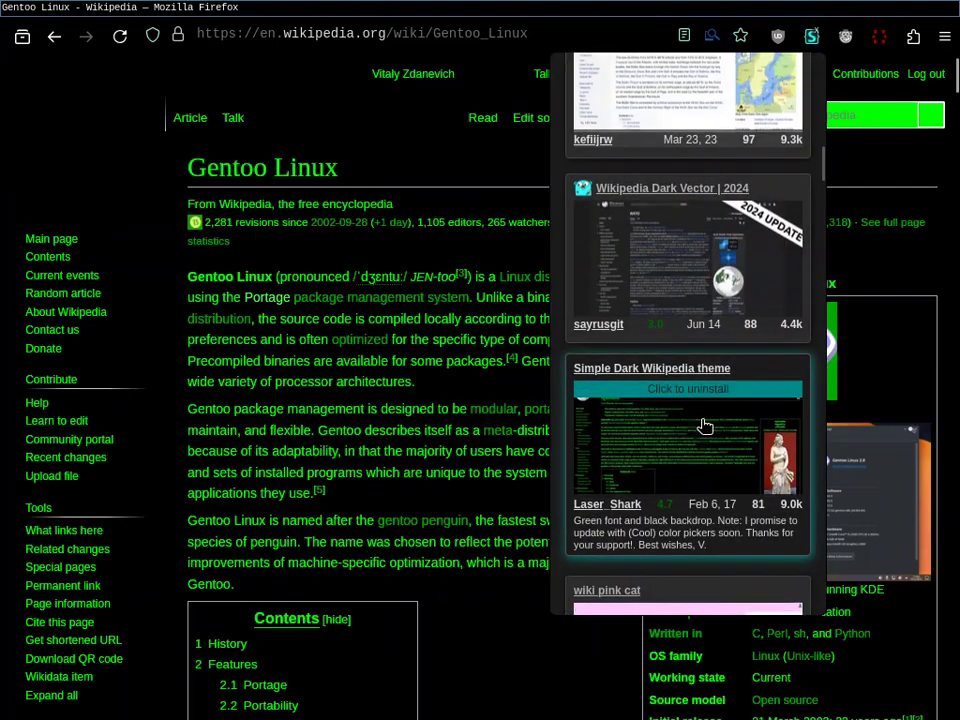
left_click(705, 425)
Try the wiki pink cat style on the article and remove it again
scroll(705, 428, "down", 2)
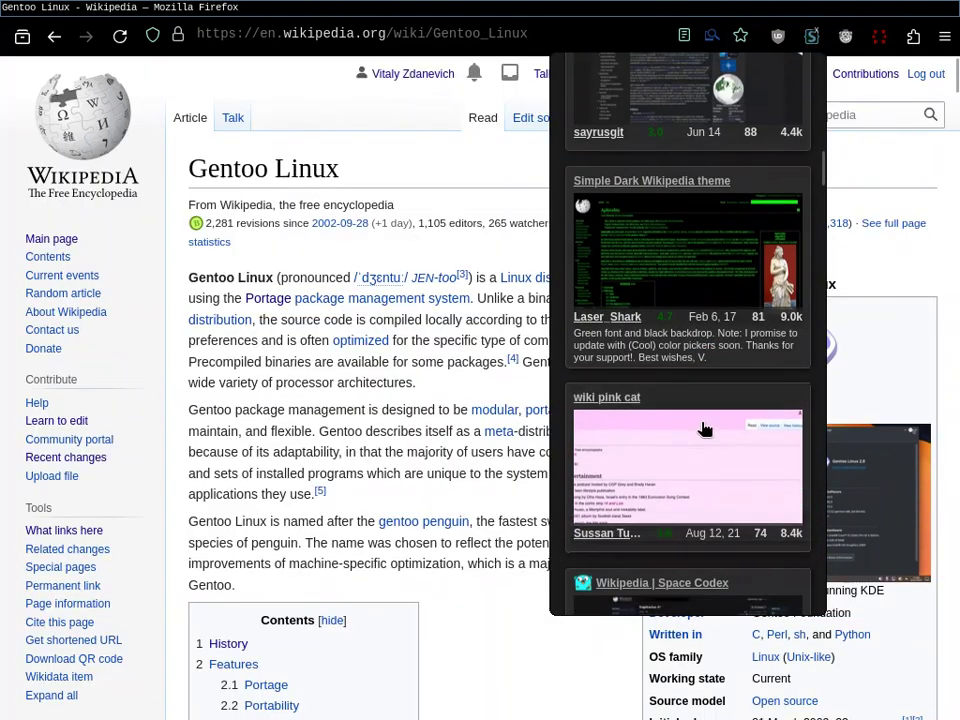
scroll(705, 428, "down", 1)
left_click(705, 428)
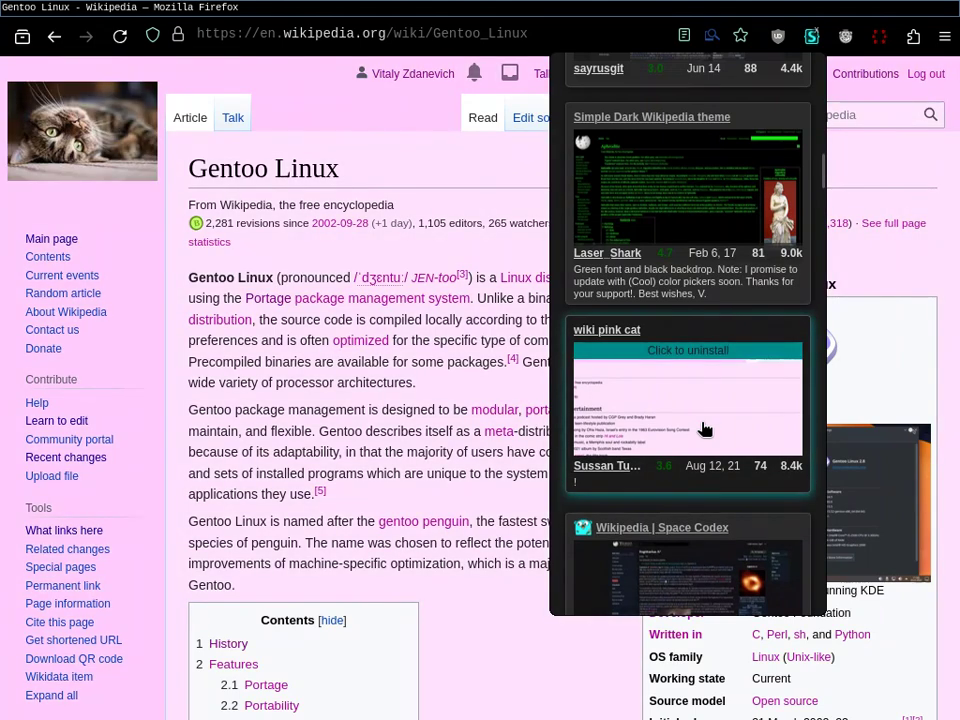
left_click(705, 428)
Install the wiki style with the anime night-sky preview, inspect how the article looks with it, and uninstall it
scroll(705, 430, "down", 9)
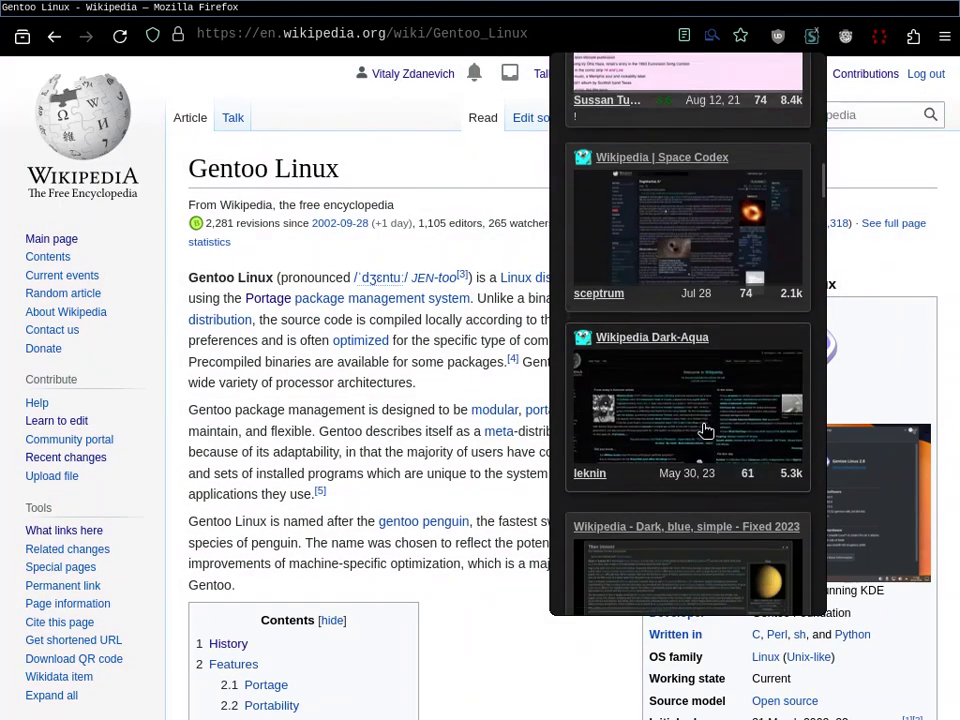
scroll(705, 430, "down", 3)
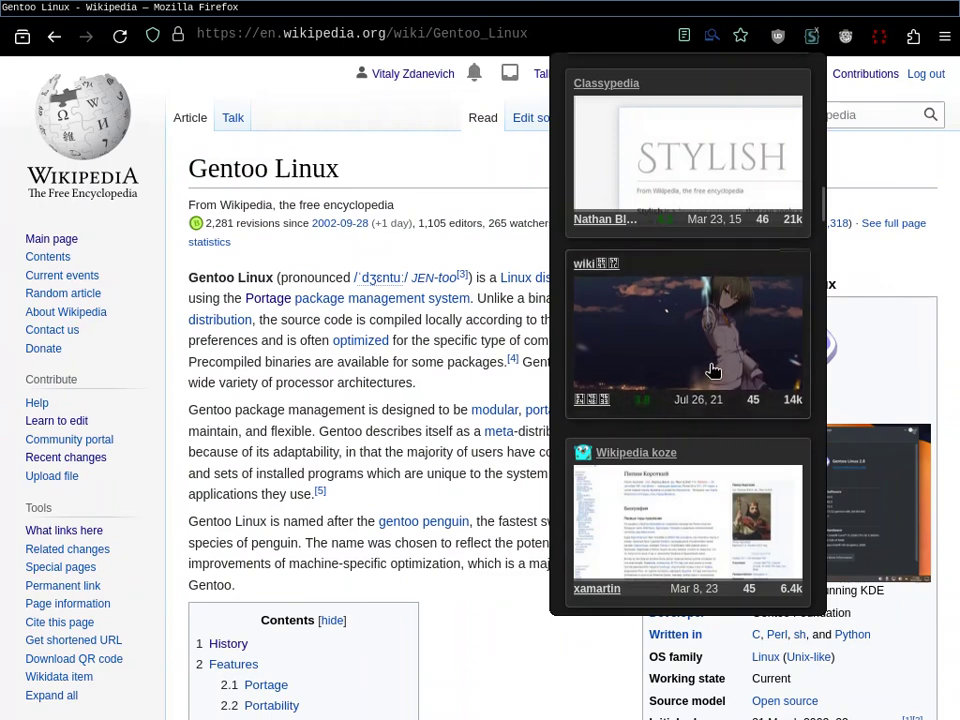
left_click(716, 362)
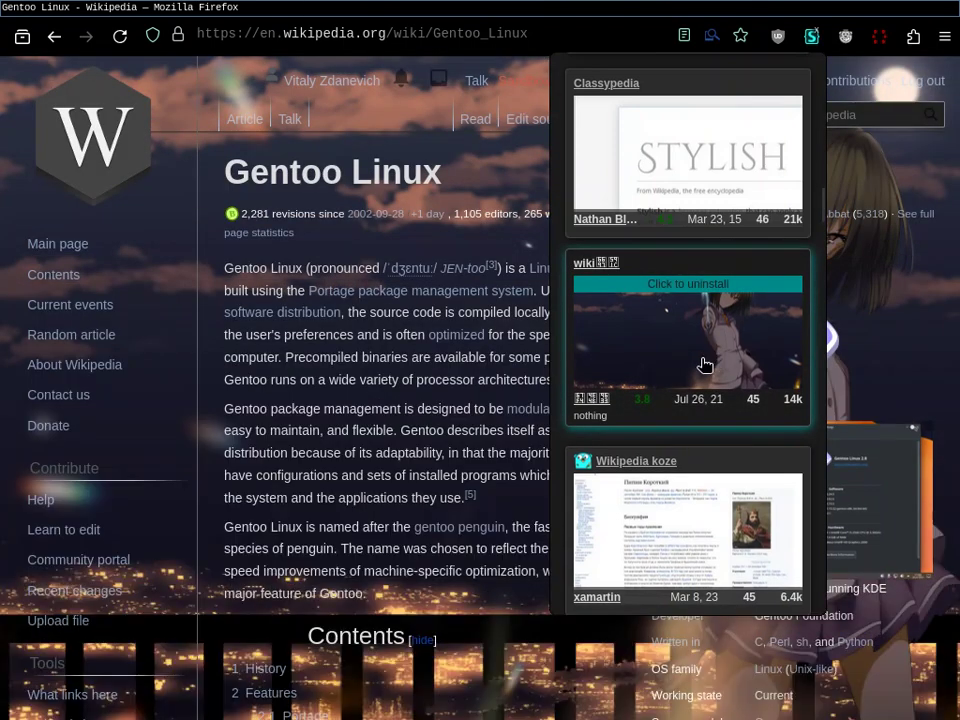
scroll(491, 362, "down", 15)
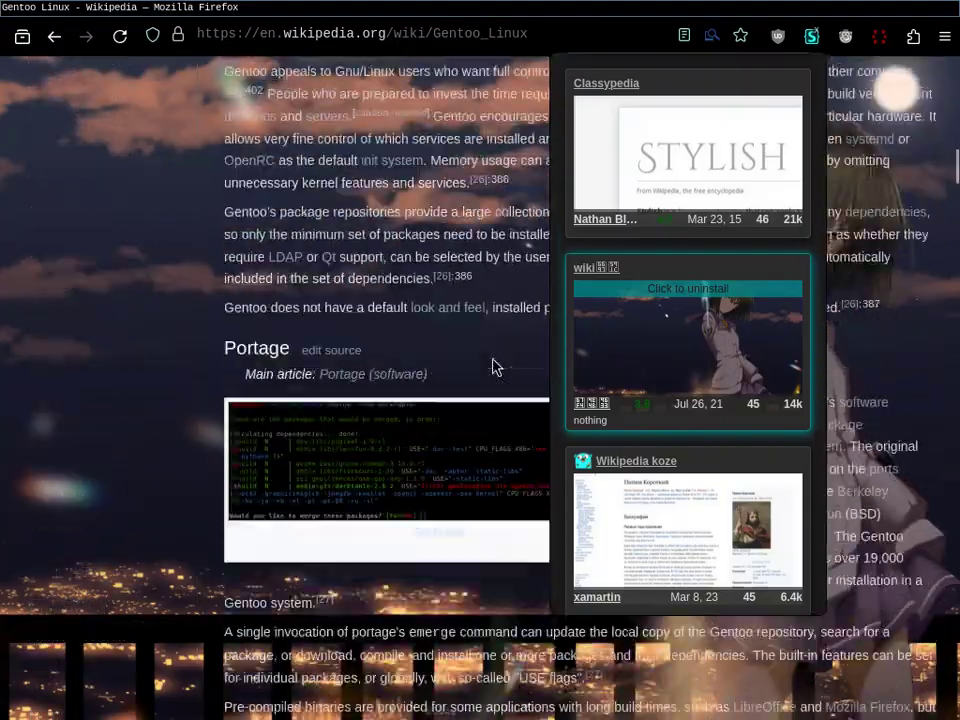
scroll(493, 367, "up", 15)
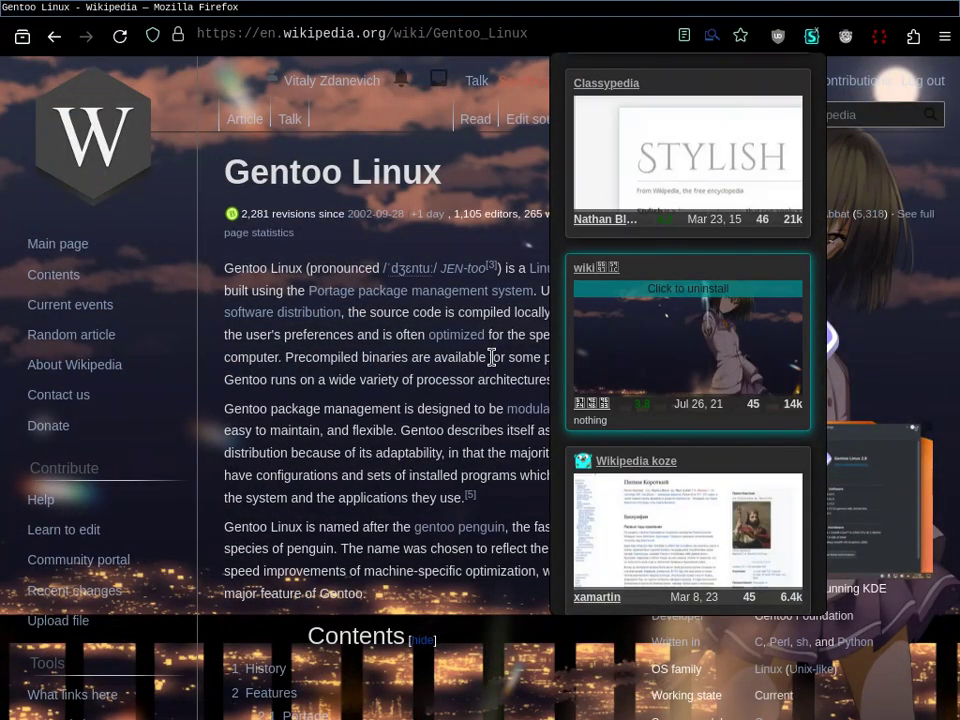
scroll(491, 358, "down", 15)
scroll(491, 357, "down", 8)
scroll(491, 357, "up", 15)
scroll(491, 357, "up", 3)
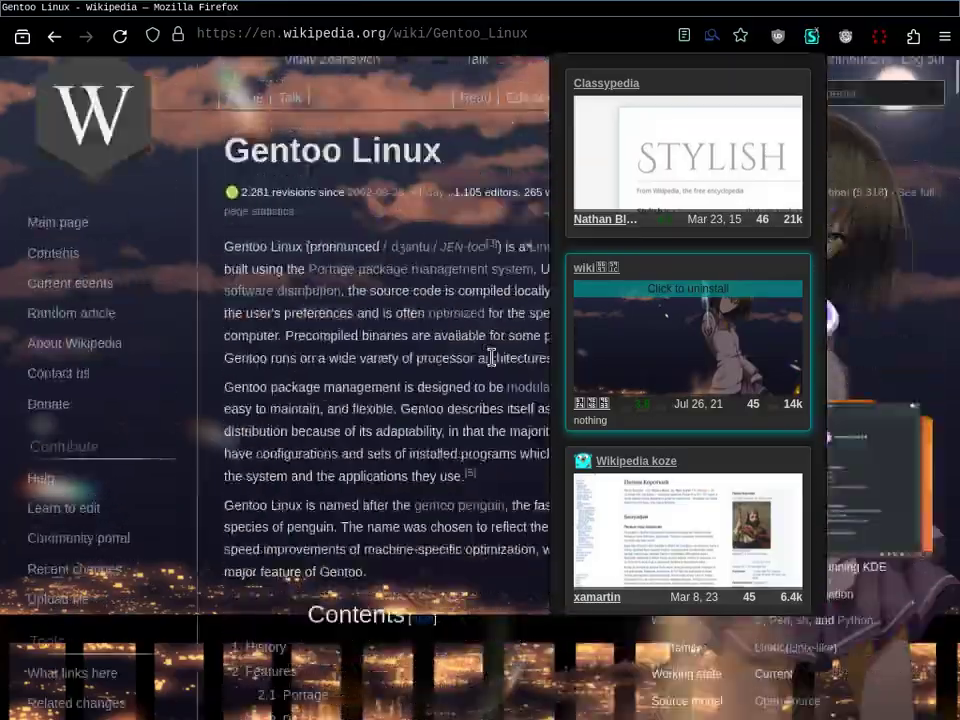
left_click(693, 360)
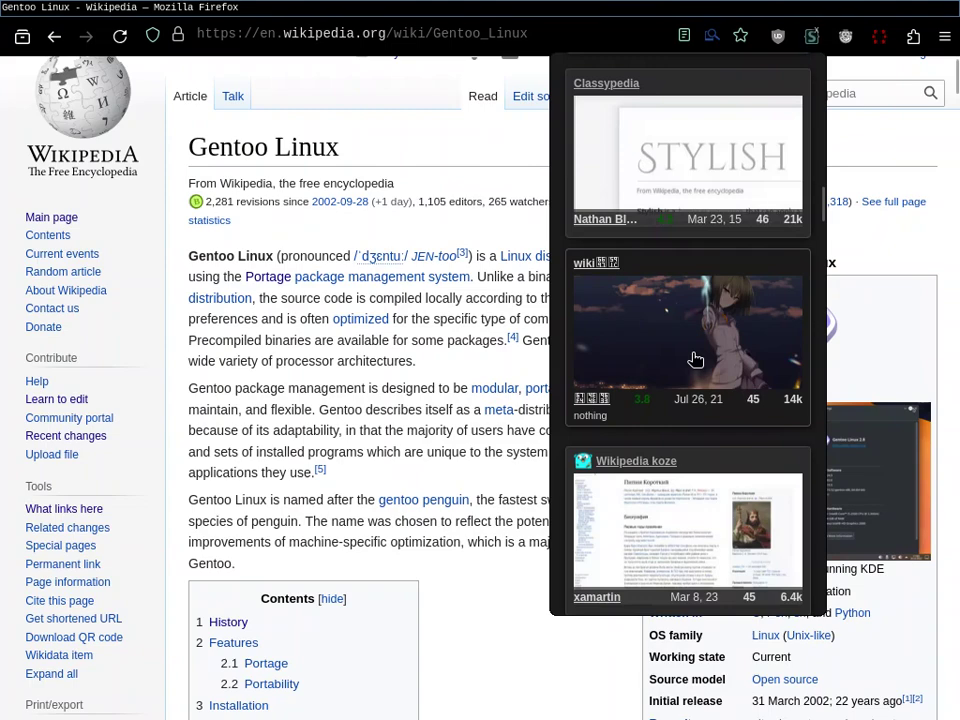
Find the wikipedia.org - Ubuntu Gold (adlc) style, test it on the article and uninstall it
scroll(695, 359, "down", 15)
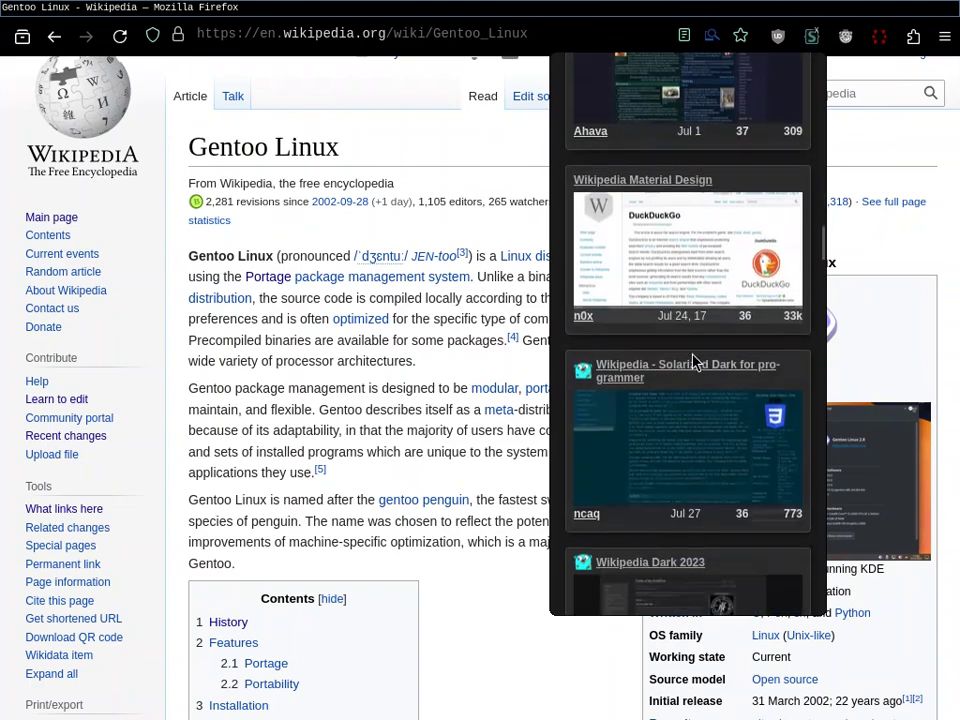
scroll(695, 359, "up", 4)
scroll(693, 360, "down", 15)
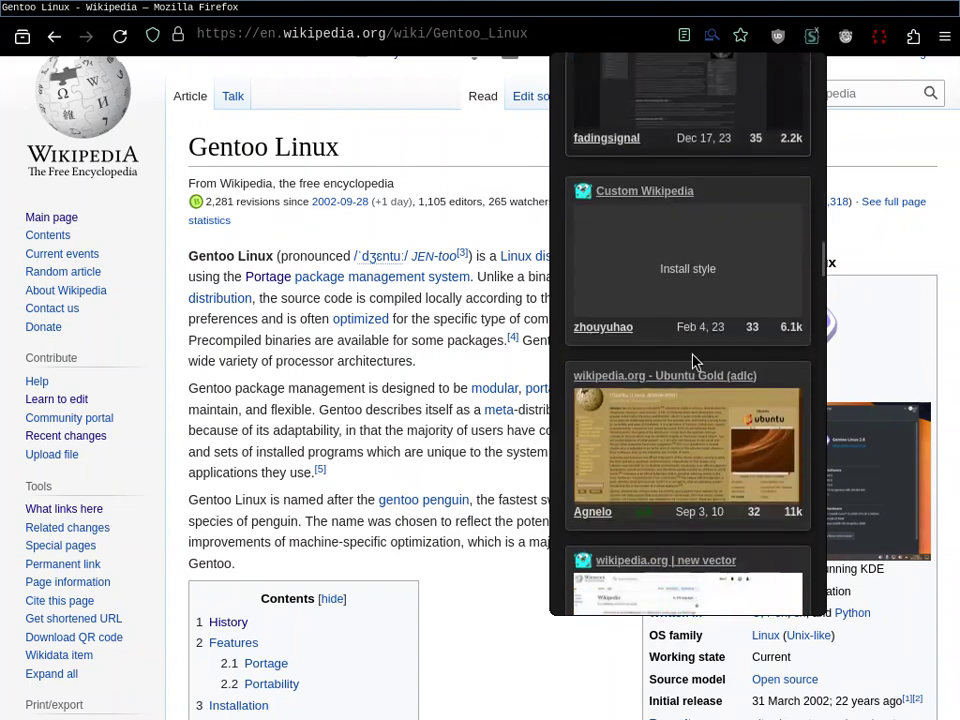
scroll(692, 362, "down", 1)
left_click(694, 381)
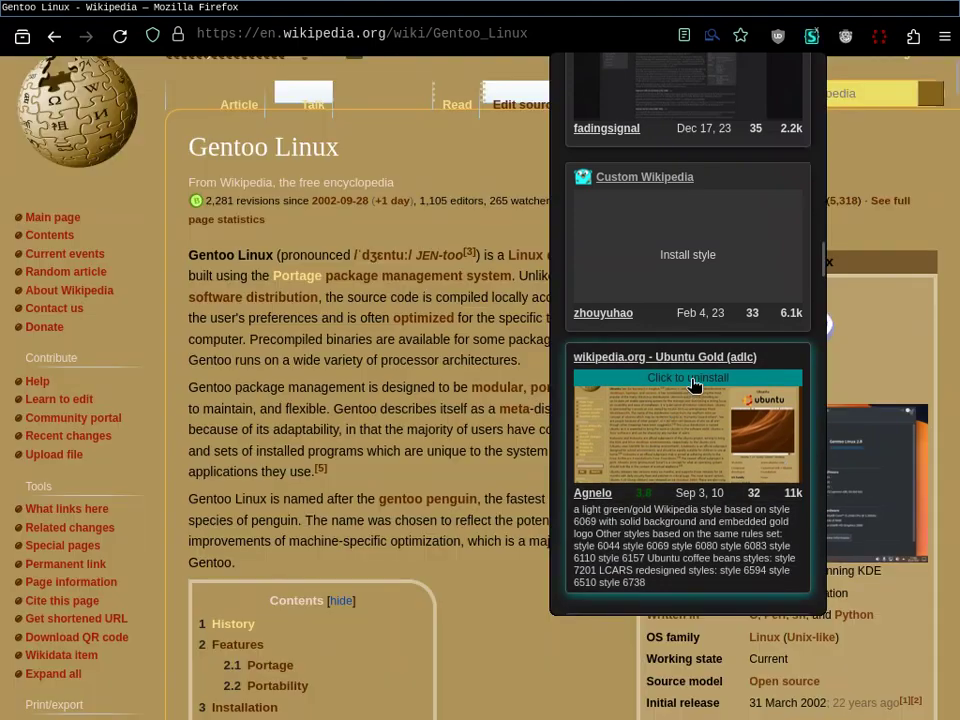
left_click(694, 381)
Test the hirogaru sky precure wiki style on the article and remove it
scroll(694, 383, "down", 8)
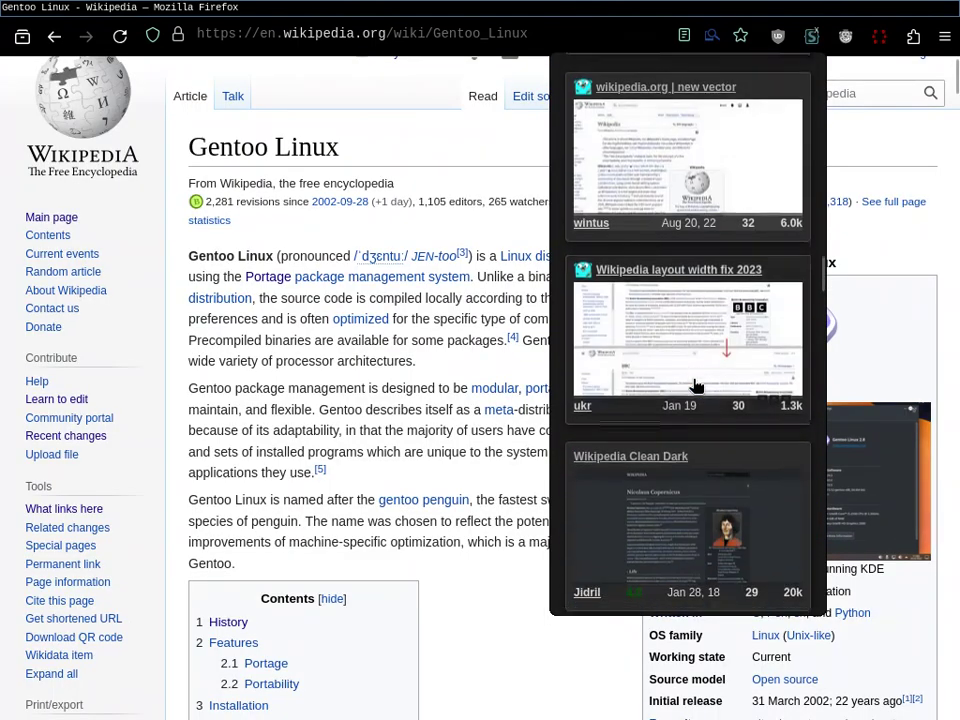
scroll(694, 384, "down", 6)
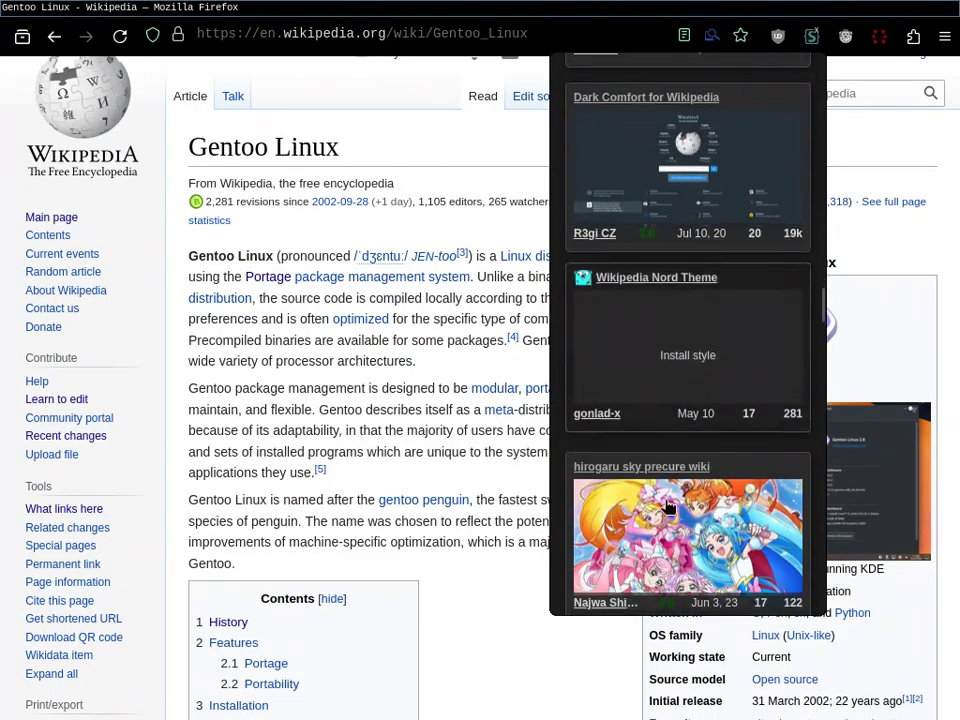
left_click(716, 480)
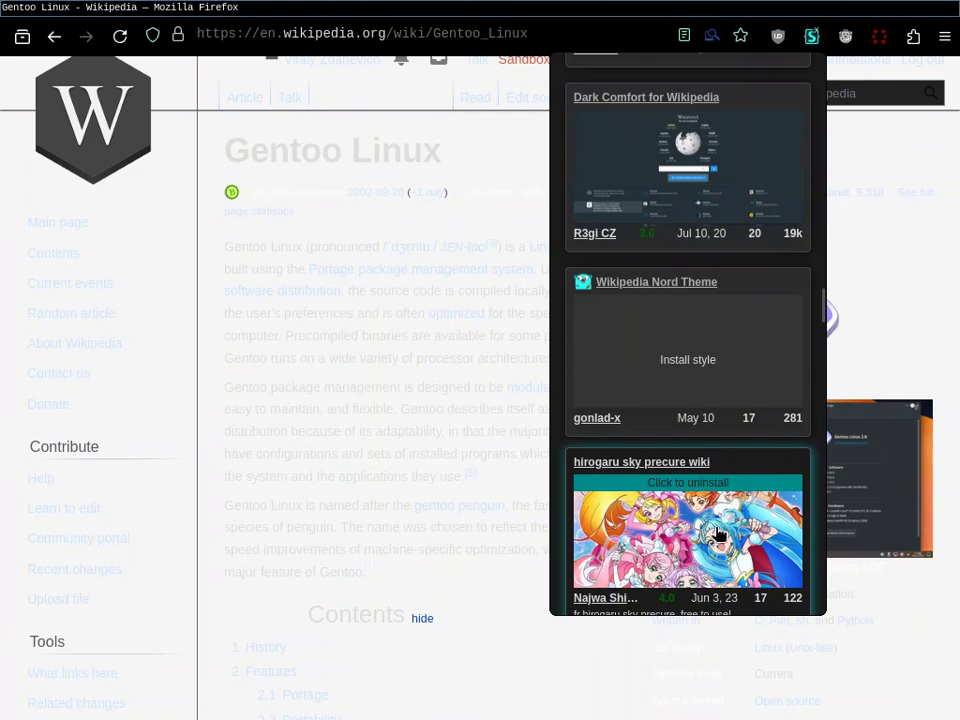
scroll(716, 535, "down", 4)
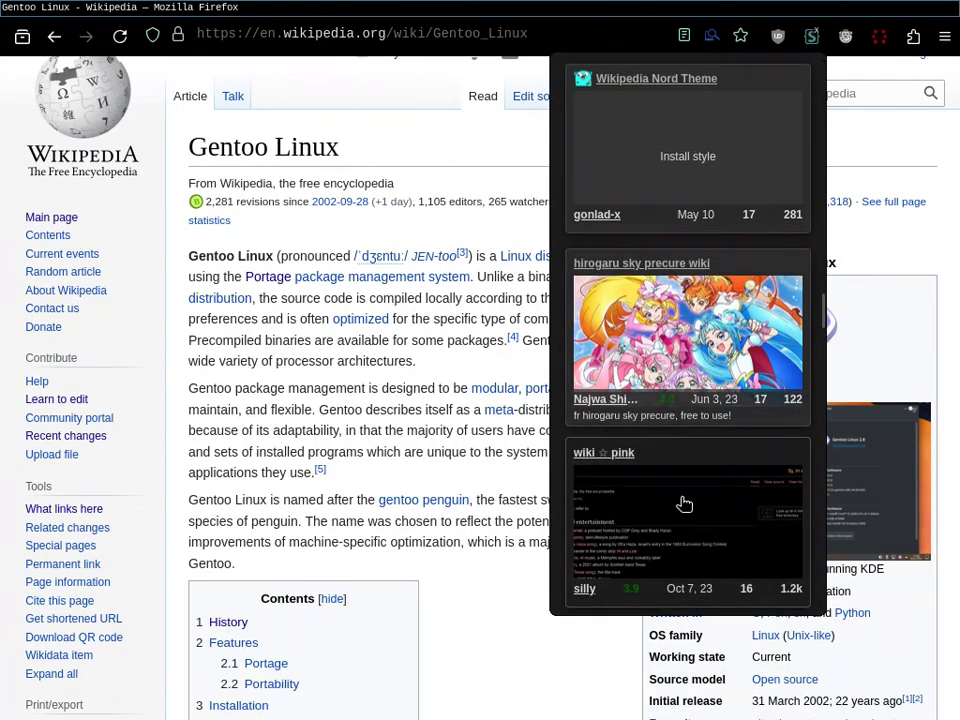
Leave the style finder and return to the start of the OLED Pro Deep Black Dark Theme page on UserStyles.world
scroll(705, 368, "up", 10)
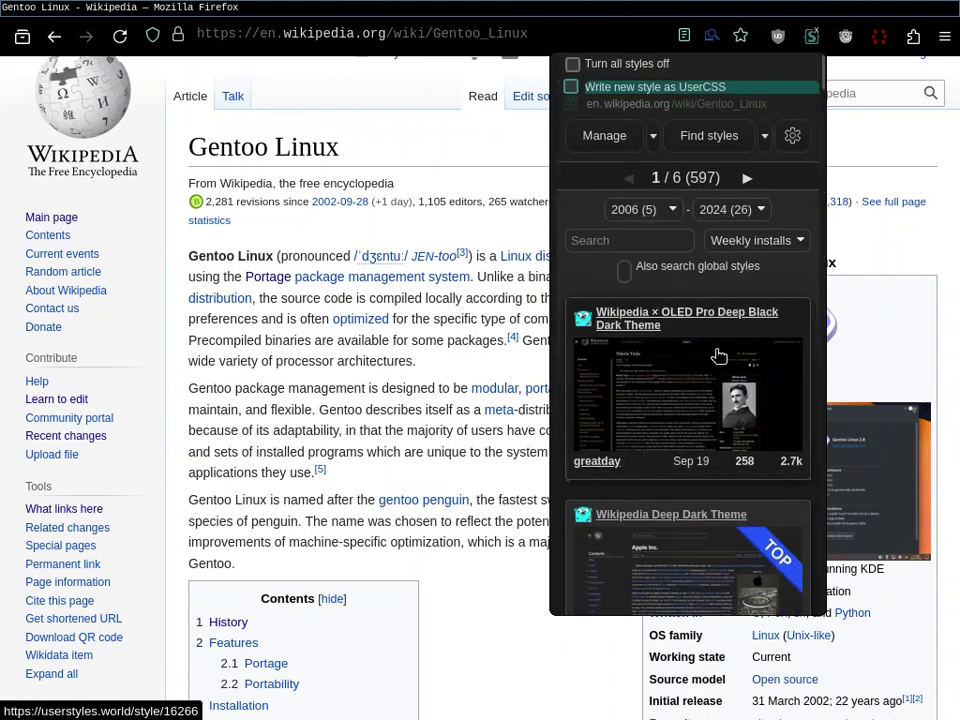
scroll(725, 208, "up", 1)
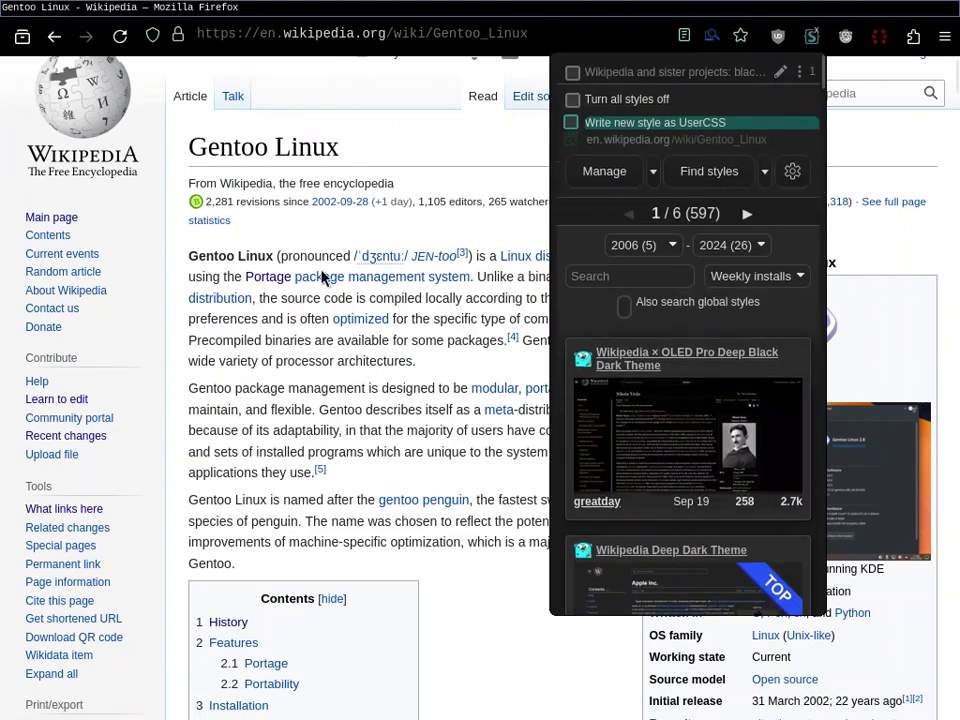
key("alt+Tab")
key("Escape")
key("ctrl+Page_Down")
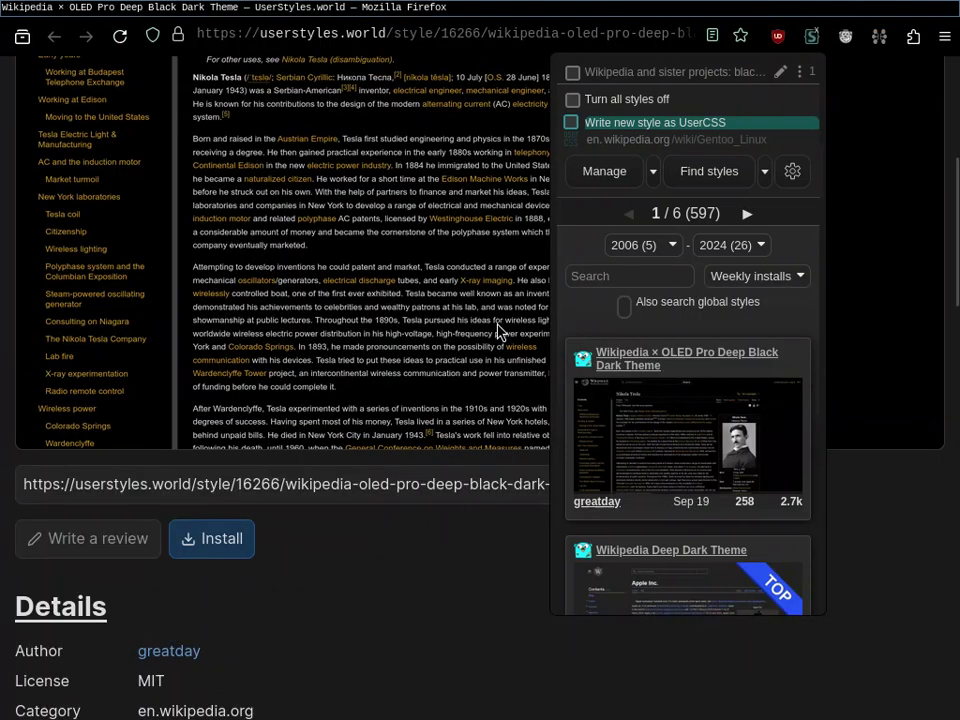
left_click(498, 332)
scroll(498, 332, "up", 5)
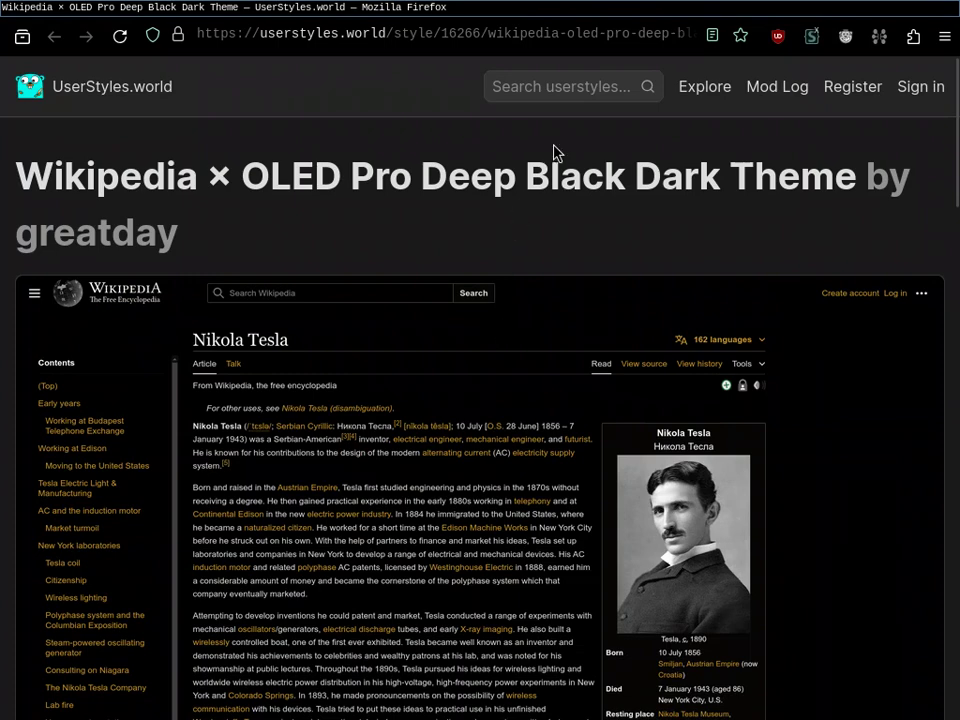
Search UserStyles.world for "wikipedia" styles
left_click(574, 90)
type("wik")
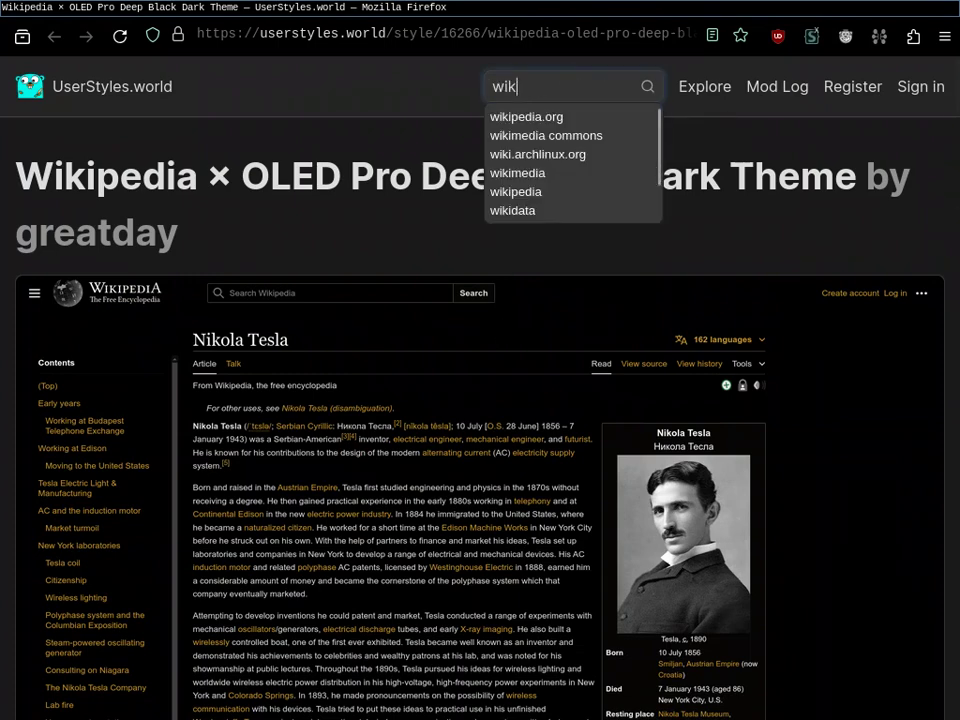
type("ipedia")
key("Return")
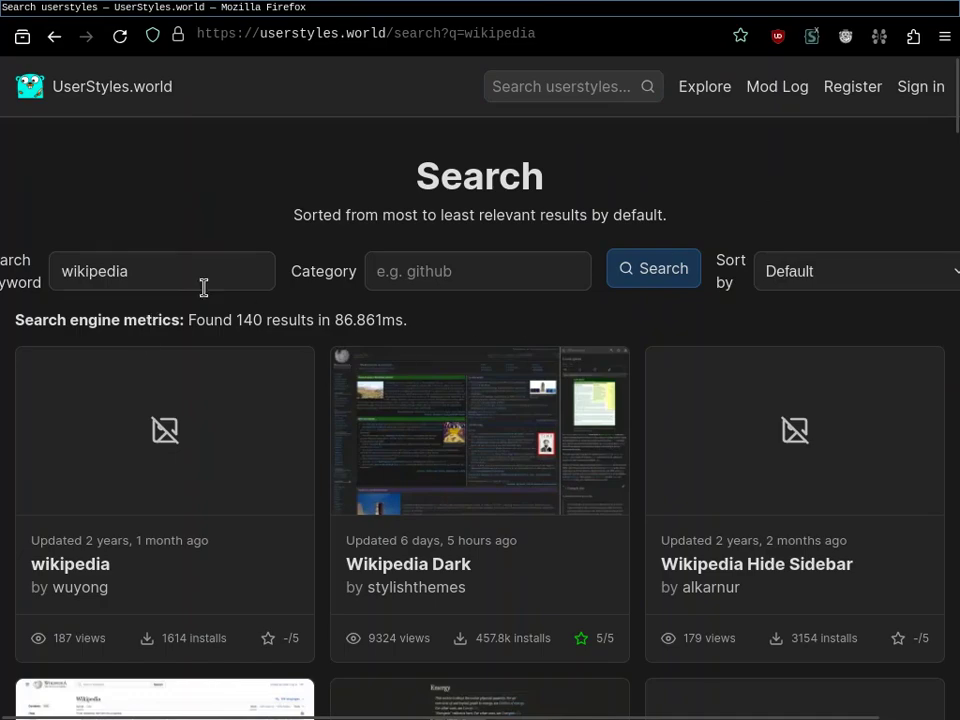
Look through the "wikipedia" style results, sort them by most installs and browse the reordered list
scroll(782, 371, "down", 15)
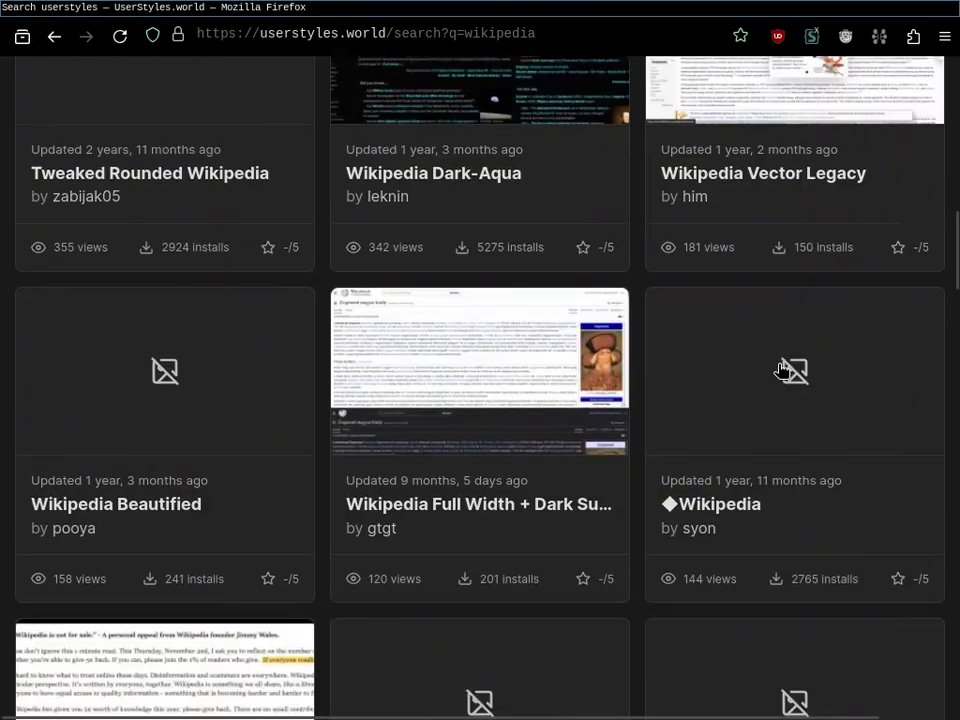
scroll(782, 371, "down", 5)
scroll(782, 371, "up", 20)
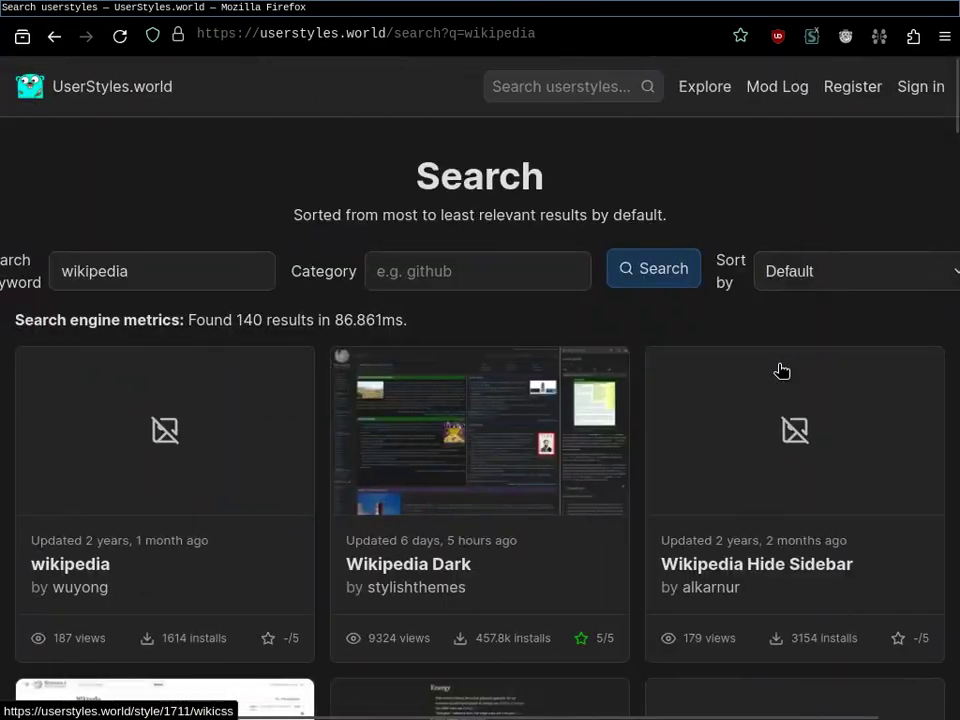
scroll(878, 207, "right", 1)
left_click(791, 270)
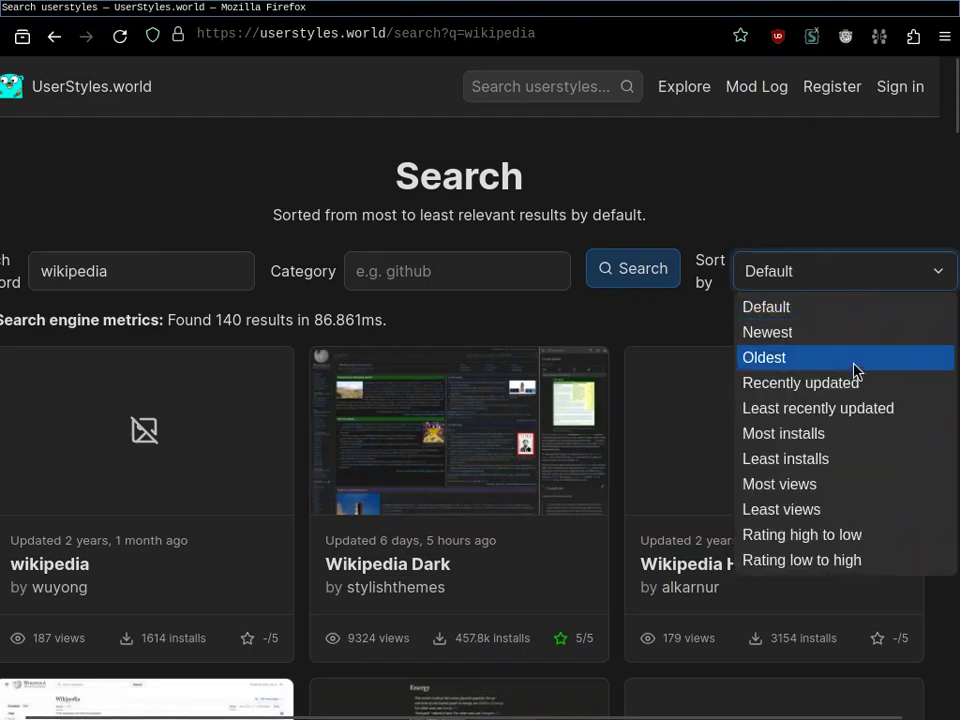
left_click(847, 434)
scroll(642, 331, "right", 1)
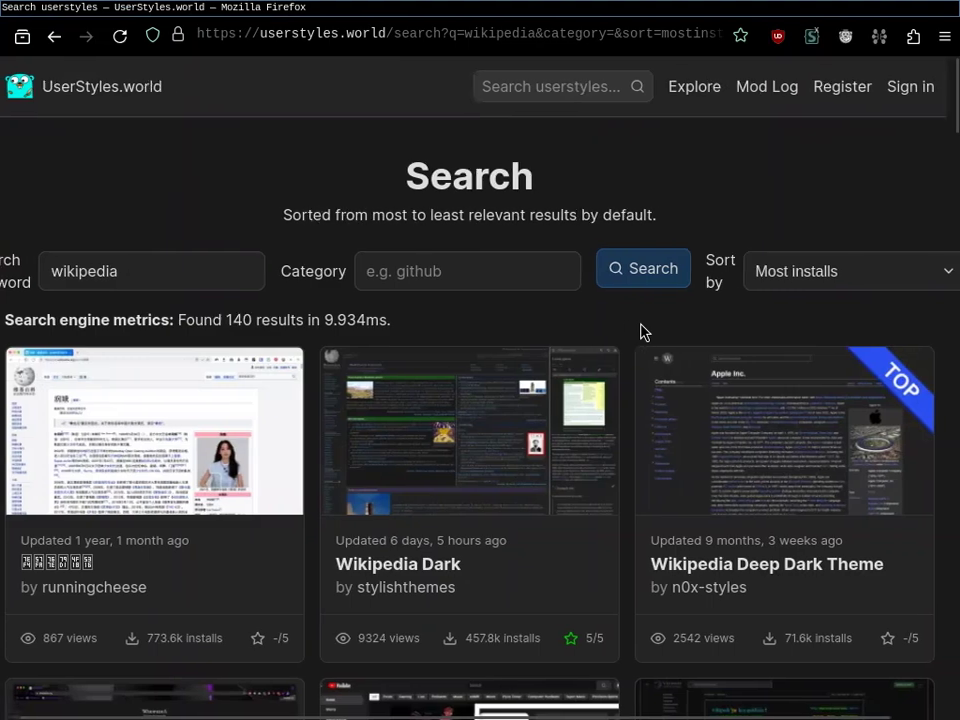
scroll(641, 330, "down", 5)
scroll(641, 331, "down", 3)
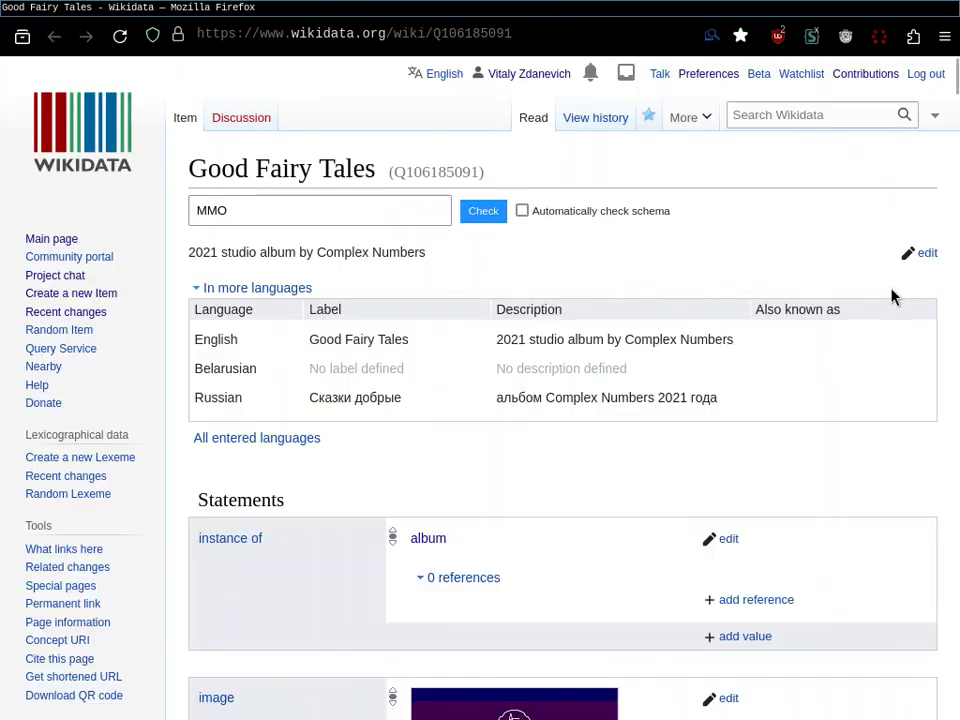
Switch to the wikipedia-userstyle-dark-minimum repository on GitHub and look over its file list and README screenshots
key("alt+Tab")
key("alt+Tab")
key("Escape")
key("ctrl+Tab")
key("ctrl+Tab")
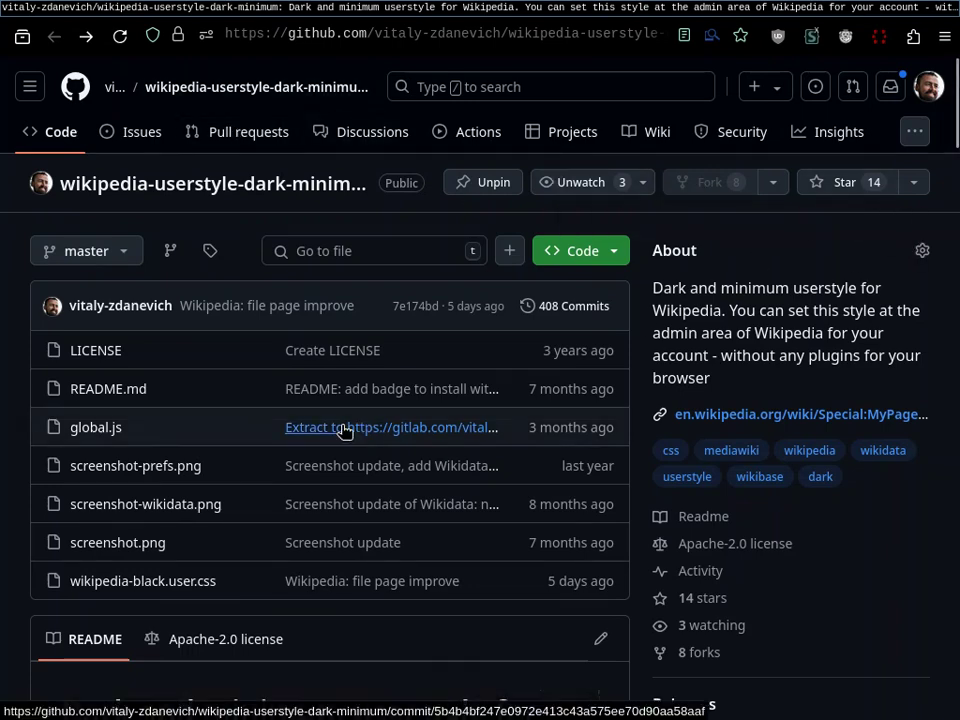
scroll(343, 432, "down", 6)
scroll(343, 432, "down", 3)
scroll(343, 432, "up", 9)
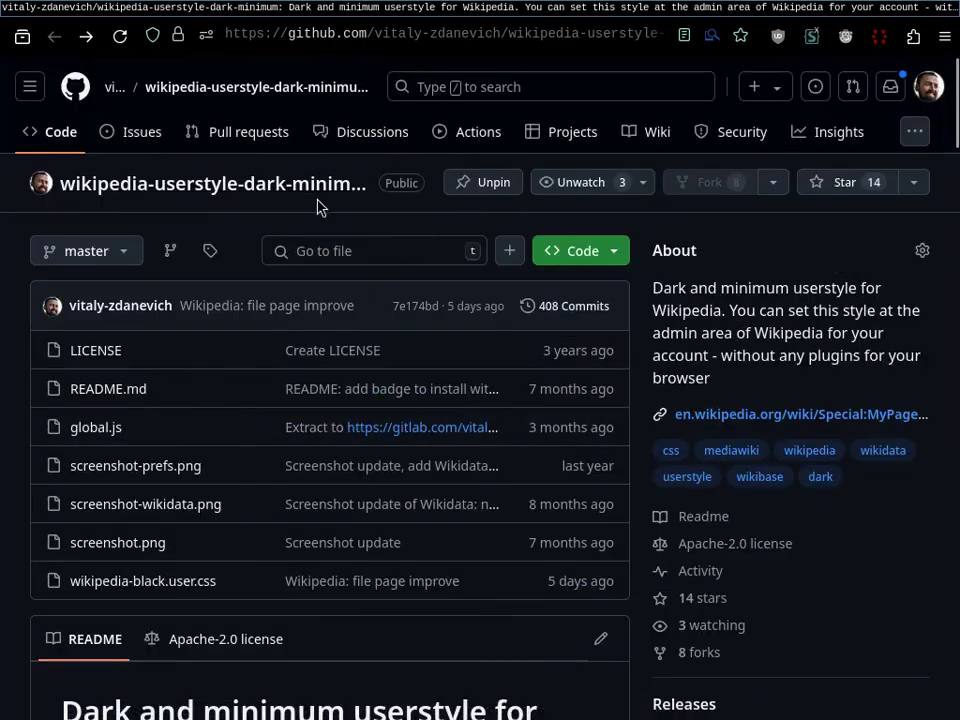
scroll(306, 392, "down", 9)
scroll(306, 393, "down", 10)
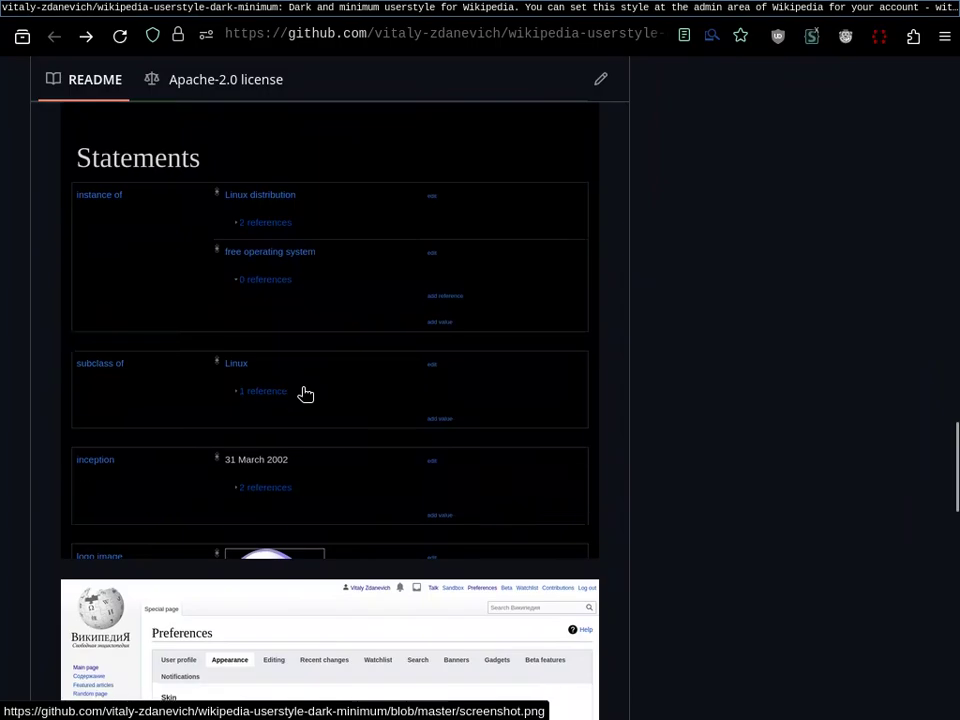
scroll(306, 393, "down", 3)
scroll(306, 393, "up", 20)
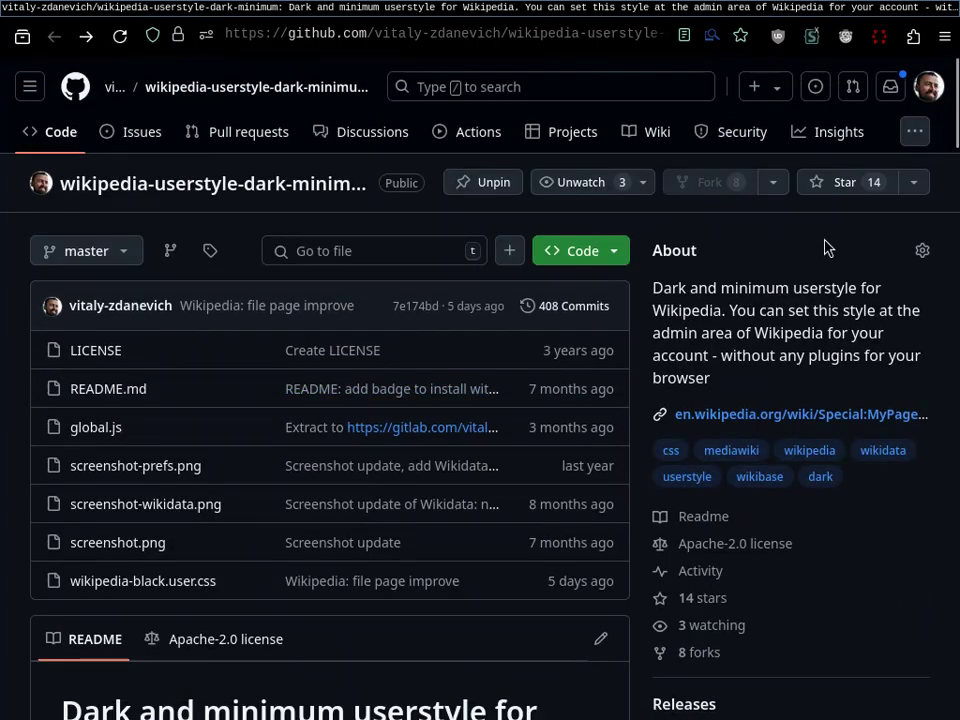
Go to the wikipedia-black.user.css source and examine the @-moz-document domain rules at the start of the file
key("alt+Right")
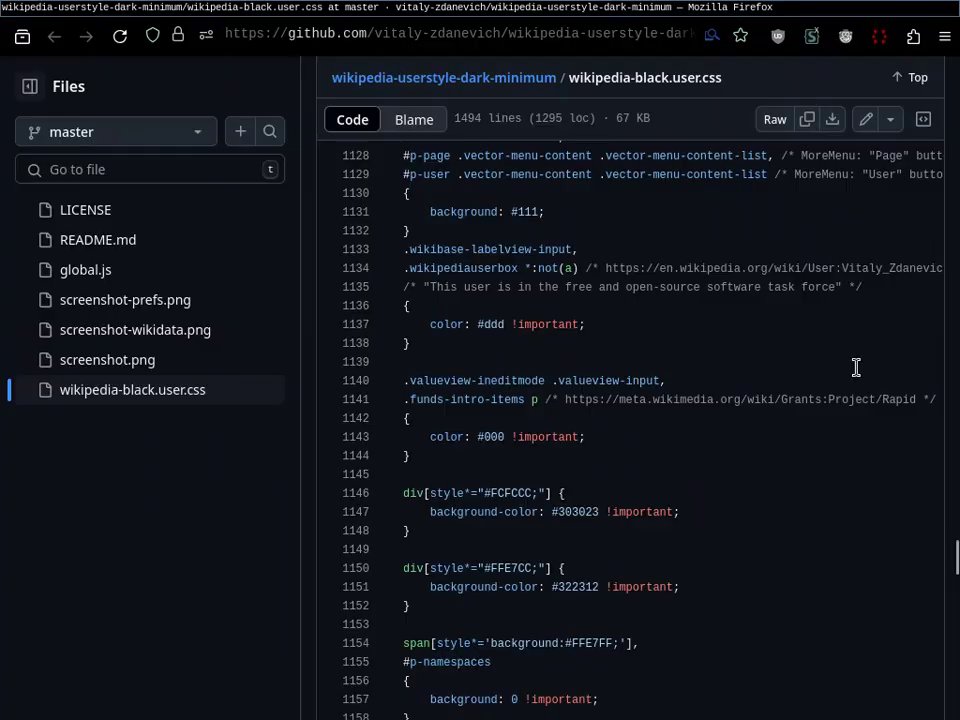
scroll(856, 367, "down", 20)
scroll(858, 367, "up", 20)
scroll(858, 367, "up", 20)
scroll(858, 367, "down", 2)
scroll(858, 367, "up", 2)
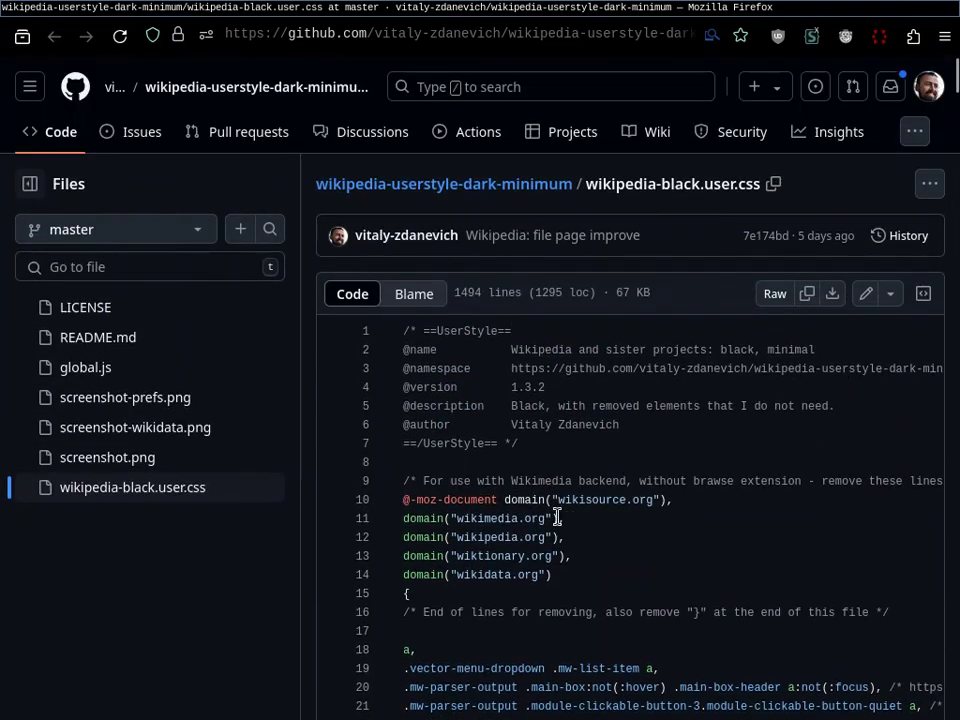
left_click_drag(492, 500, 746, 499)
left_click(751, 501)
scroll(750, 501, "down", 2)
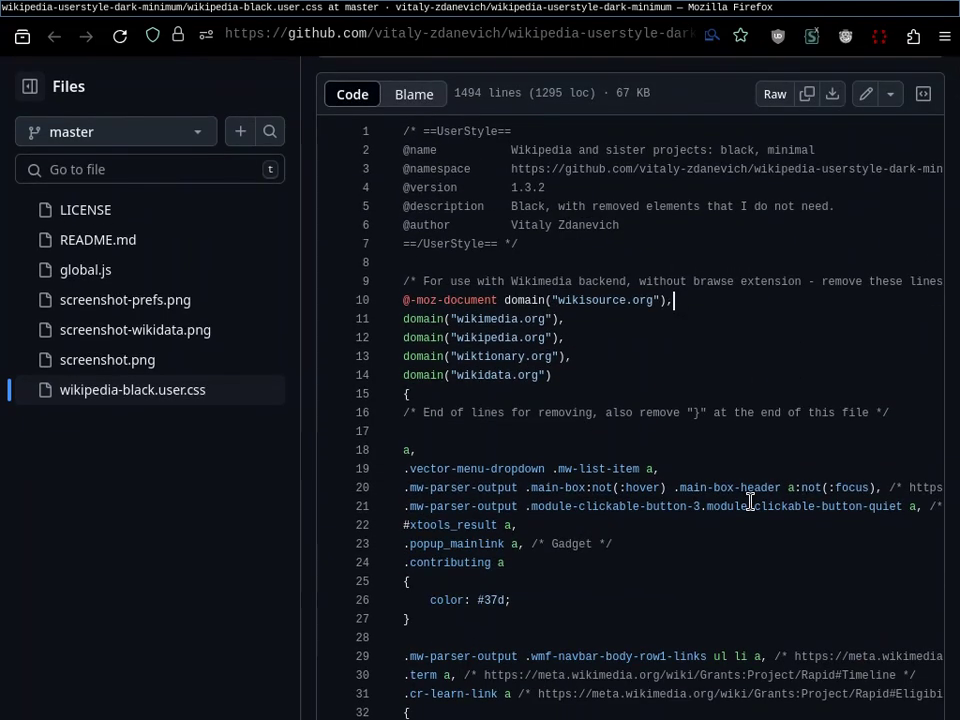
Examine the @-moz-document url-prefix rule for commons.wikimedia.org near the end of the stylesheet
scroll(752, 503, "down", 20)
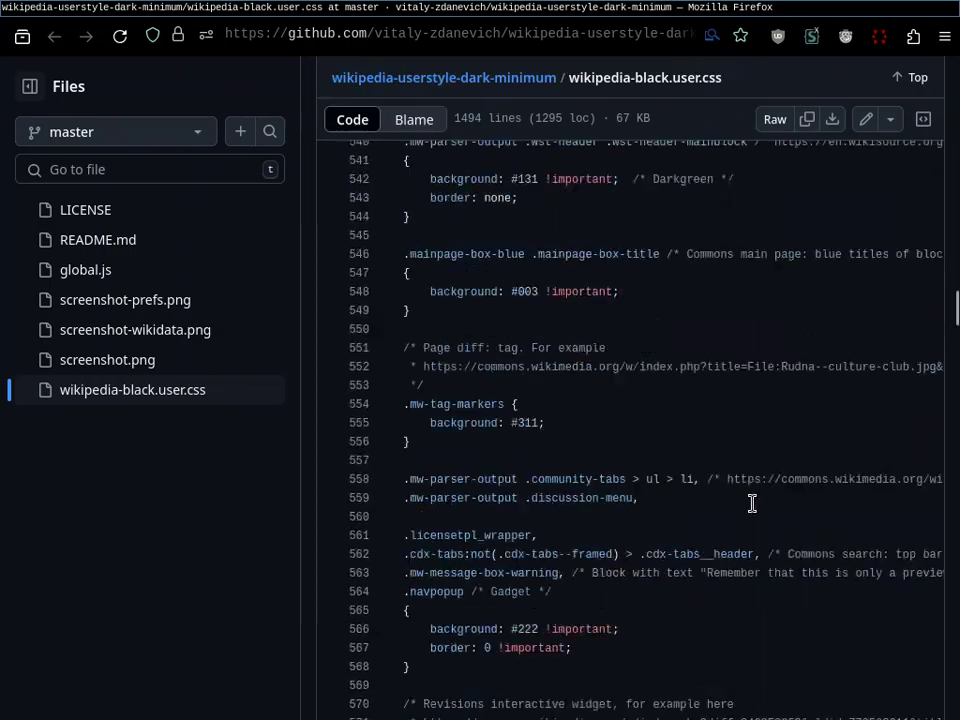
scroll(752, 503, "up", 3)
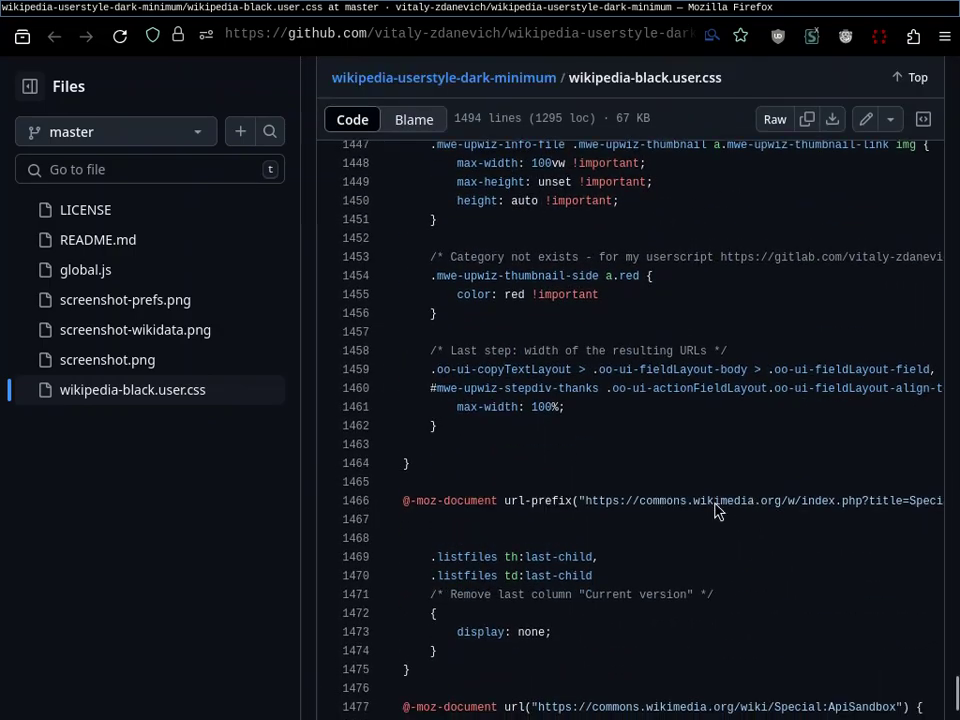
triple_click(671, 510)
left_click(680, 520)
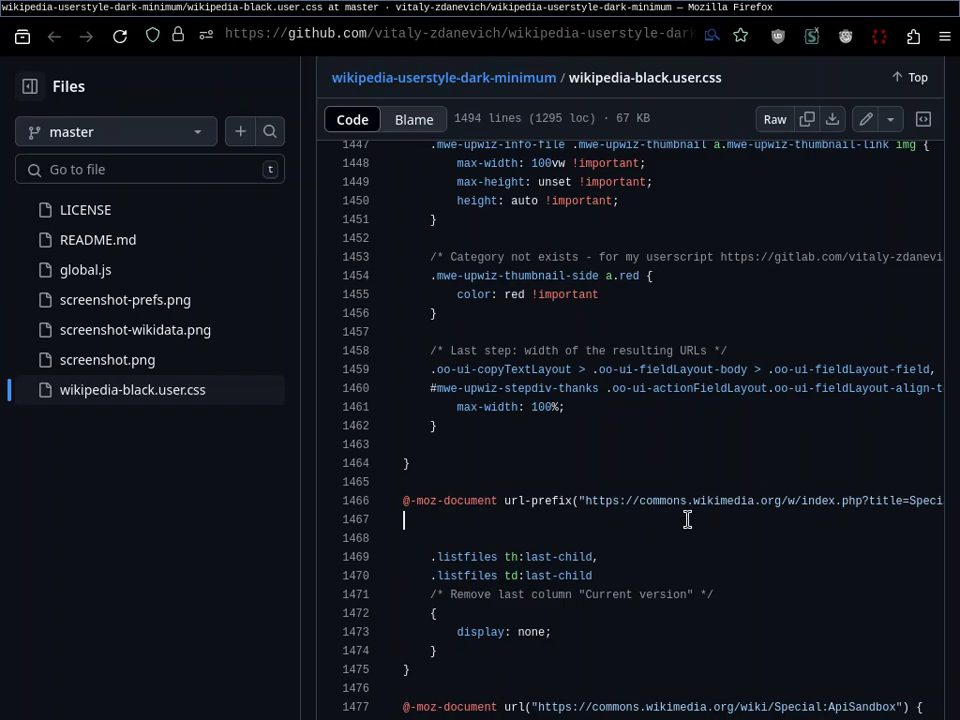
Search the stylesheet for "display: none" and bring the first matching rule with its selectors into view
scroll(715, 524, "down", 4)
scroll(715, 524, "up", 20)
scroll(715, 524, "up", 15)
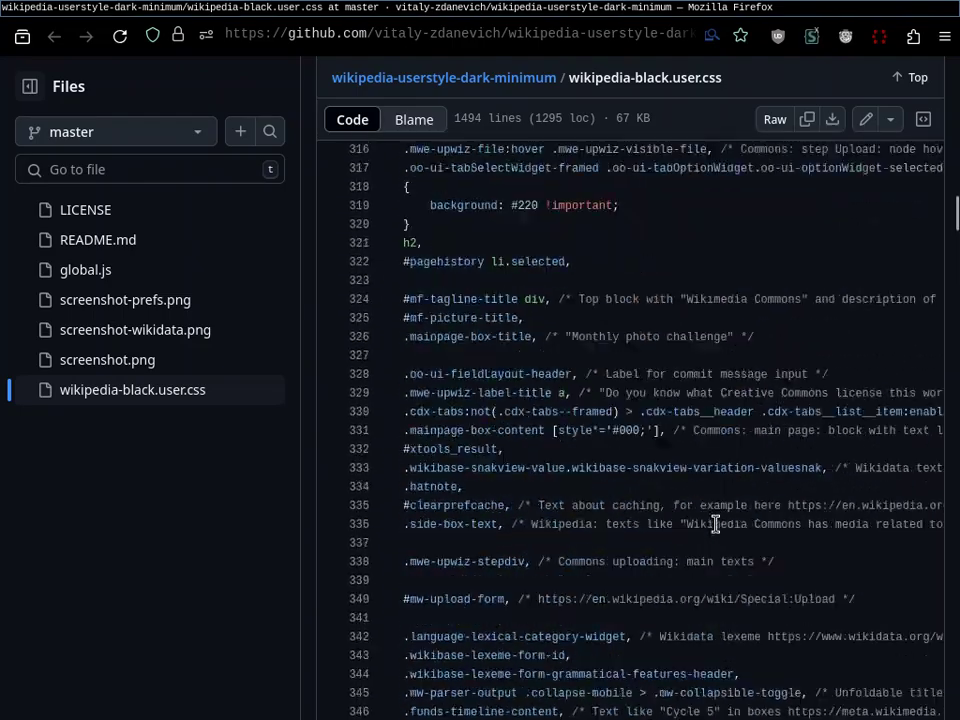
scroll(714, 521, "down", 8)
key("ctrl+f")
type("display: none")
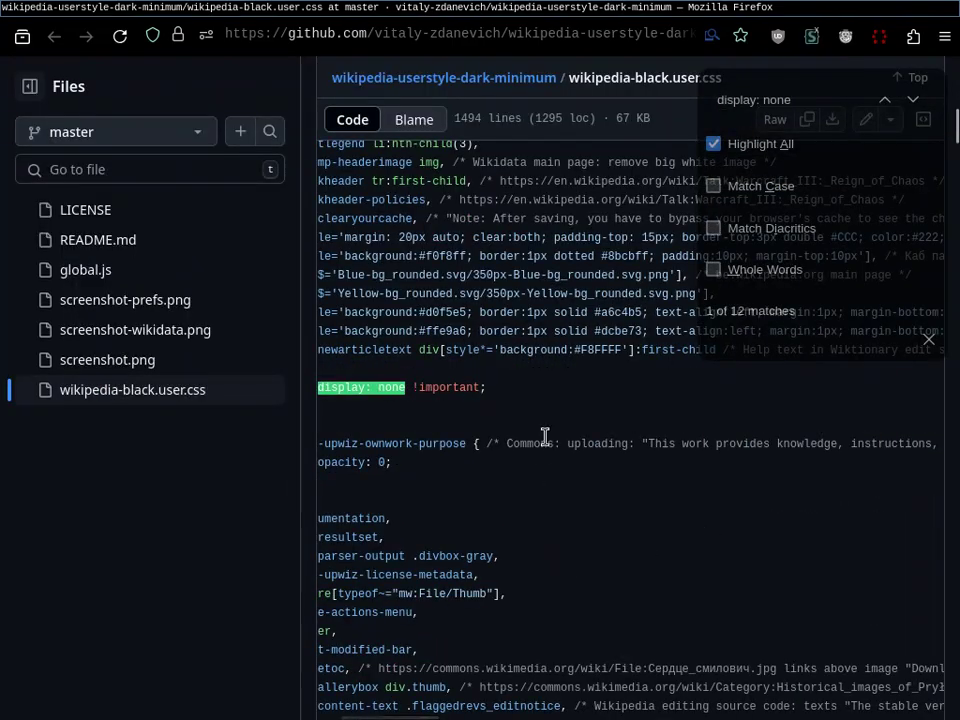
scroll(544, 437, "left", 3)
scroll(544, 426, "up", 3)
scroll(562, 385, "up", 1)
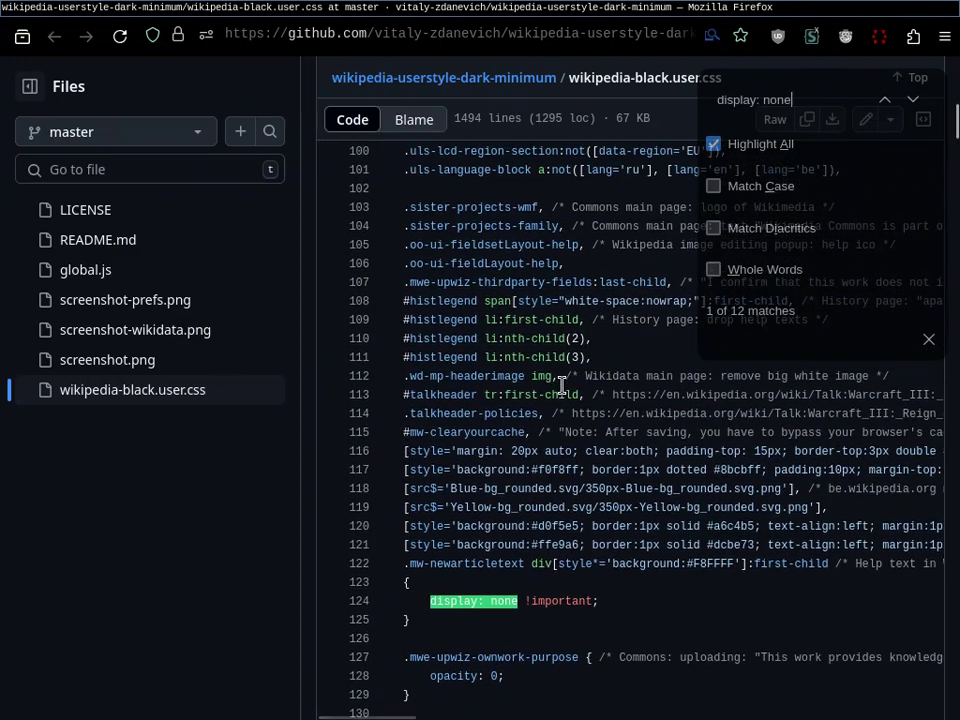
Read through the commented selectors of page elements that the first display: none rule hides
scroll(717, 488, "up", 13)
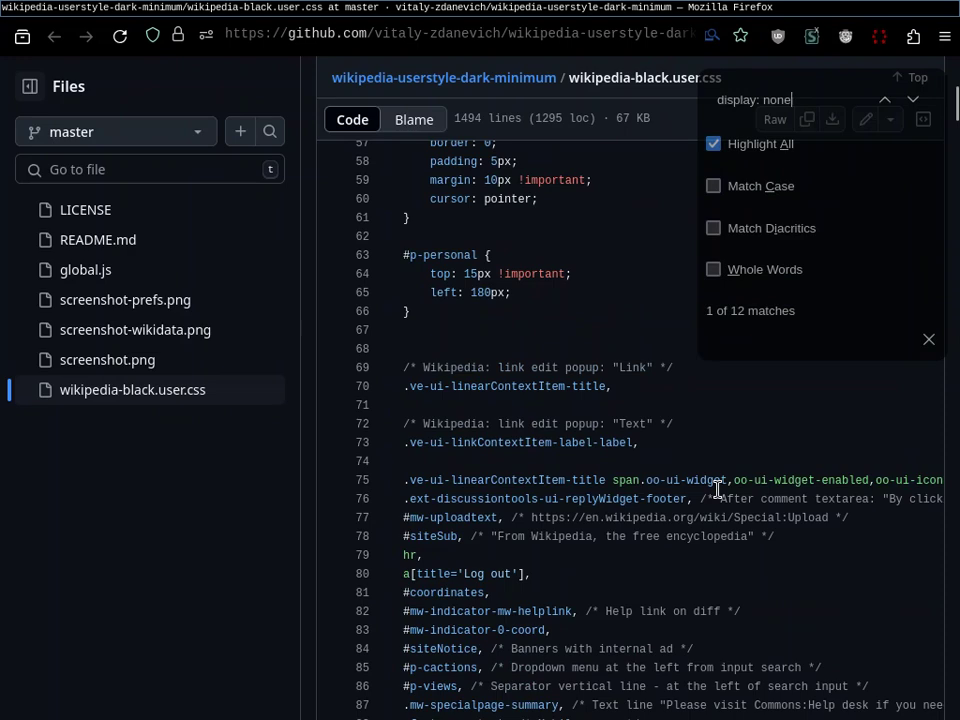
scroll(717, 488, "down", 7)
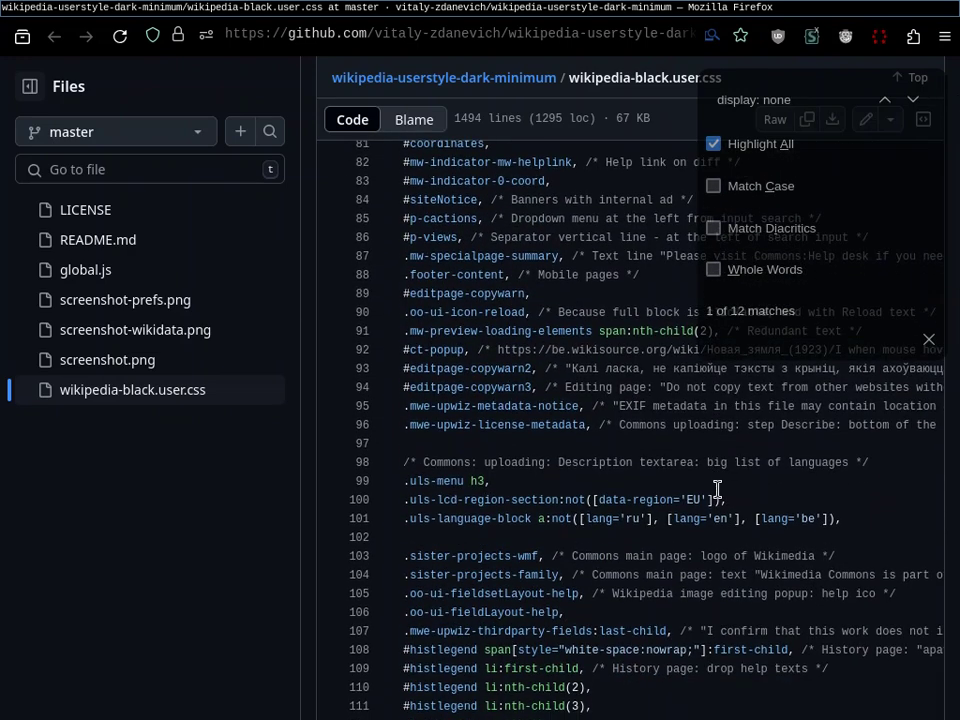
scroll(717, 488, "down", 1)
scroll(717, 490, "down", 3)
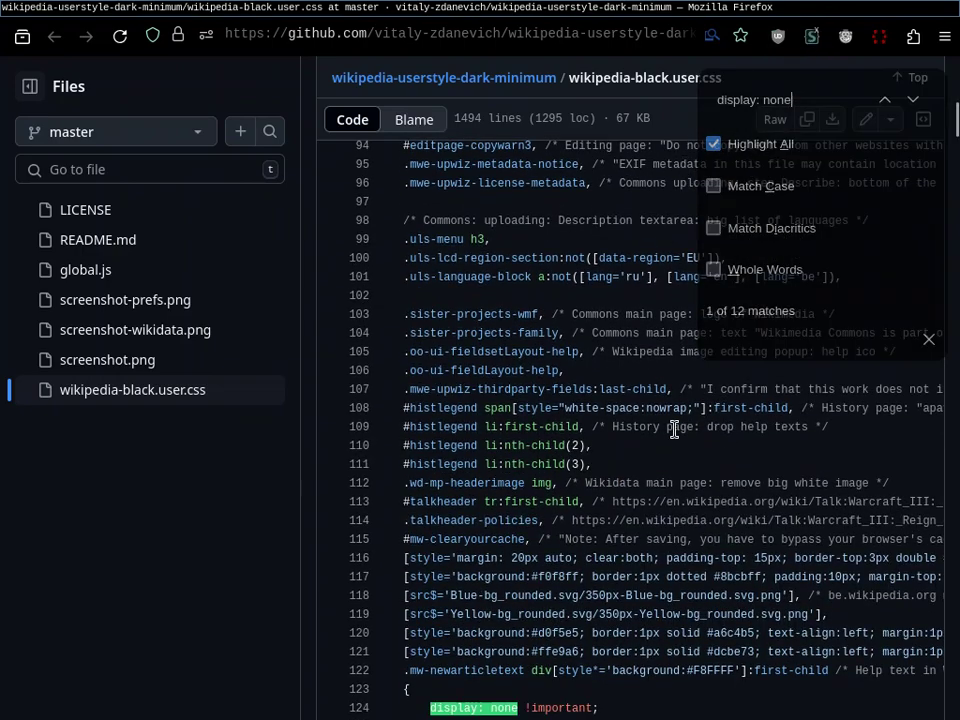
scroll(674, 429, "up", 15)
scroll(674, 429, "up", 7)
scroll(674, 429, "down", 2)
scroll(674, 429, "down", 20)
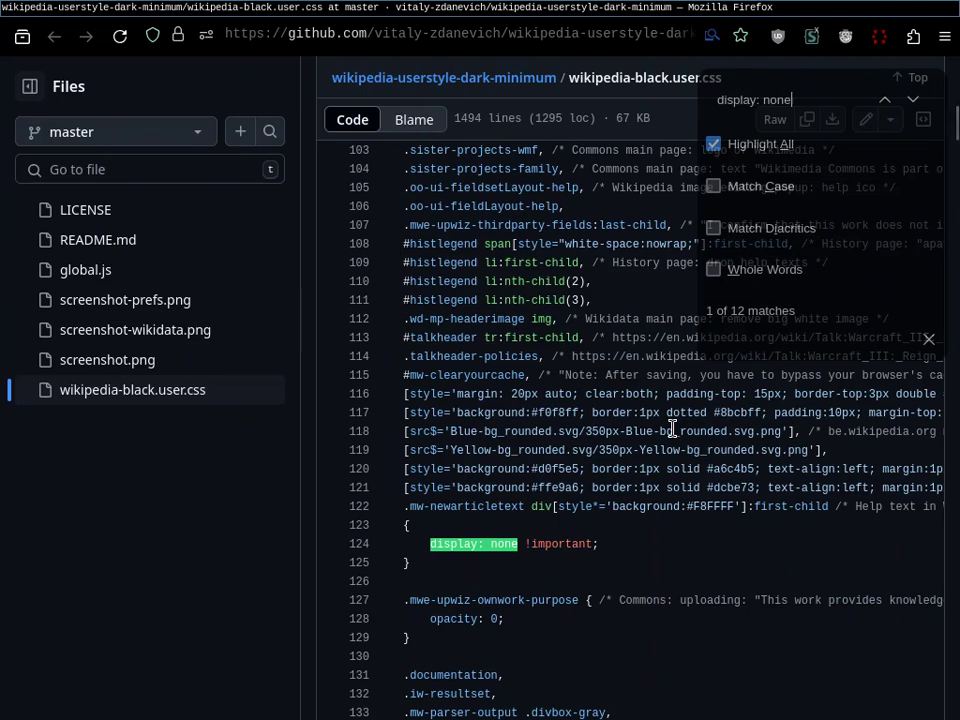
Switch to the moneymuseum.by home page and look through its sections, footer links, map and news
key("ctrl+Tab")
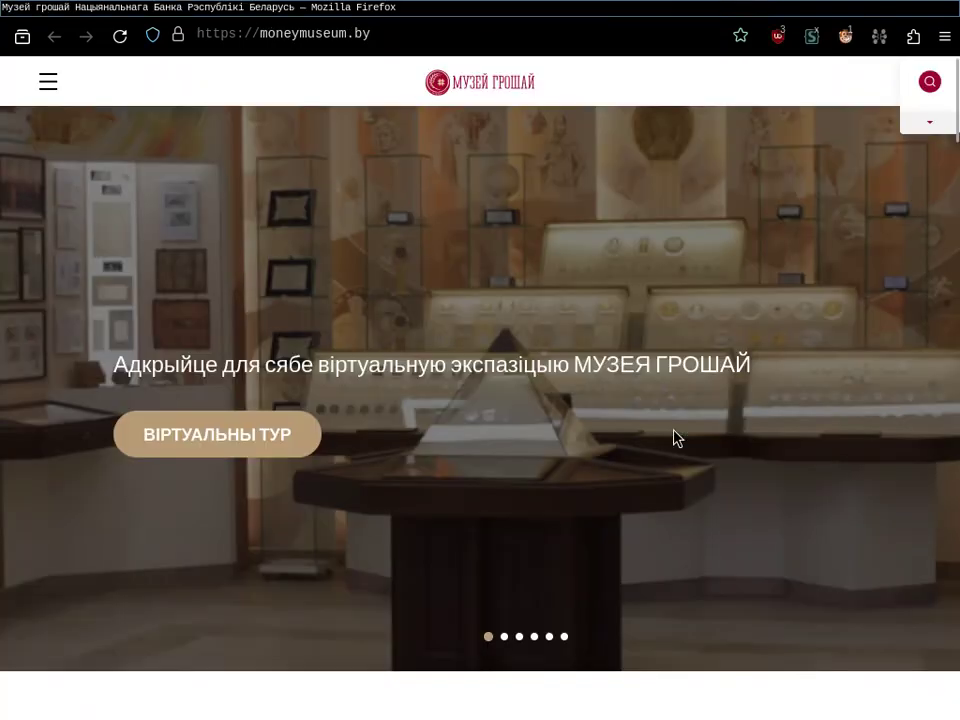
scroll(674, 437, "down", 20)
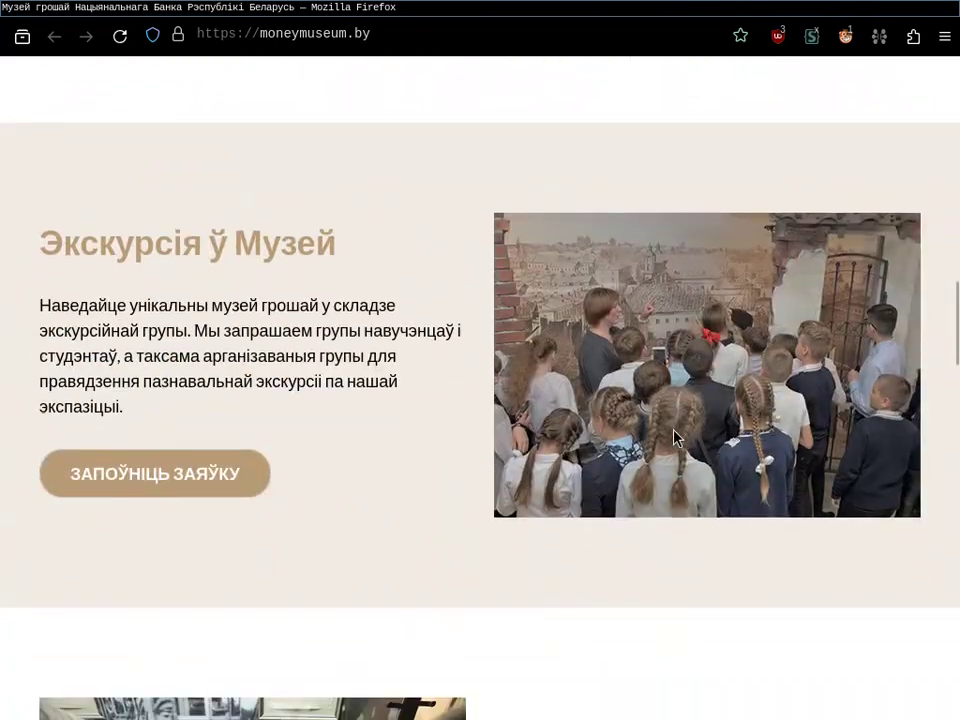
scroll(674, 437, "down", 5)
key("Home")
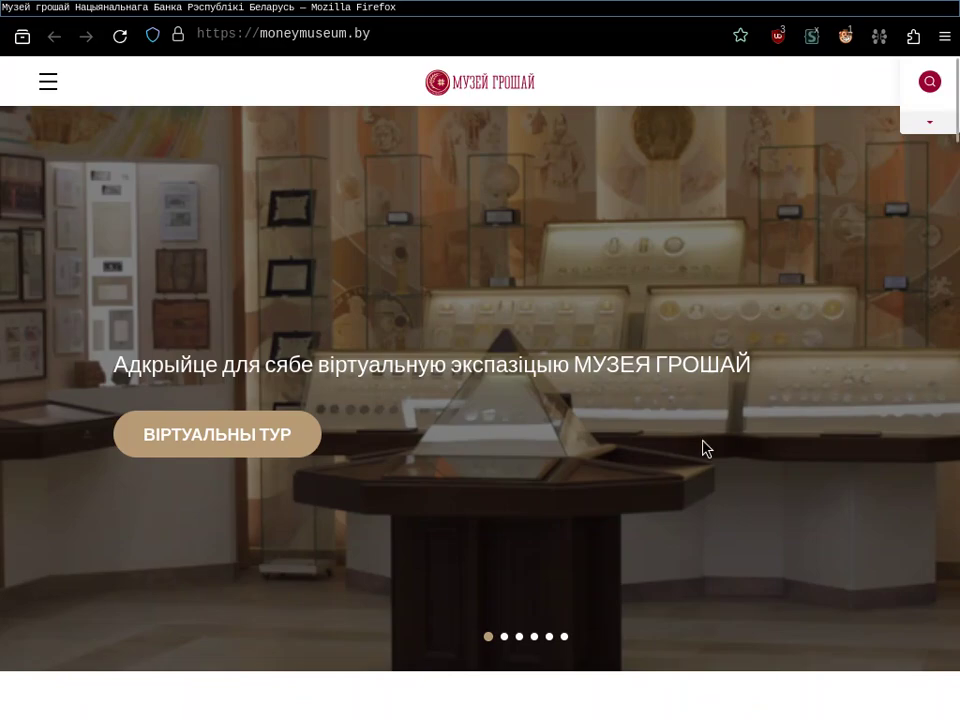
scroll(702, 448, "down", 15)
scroll(702, 448, "up", 15)
key("End")
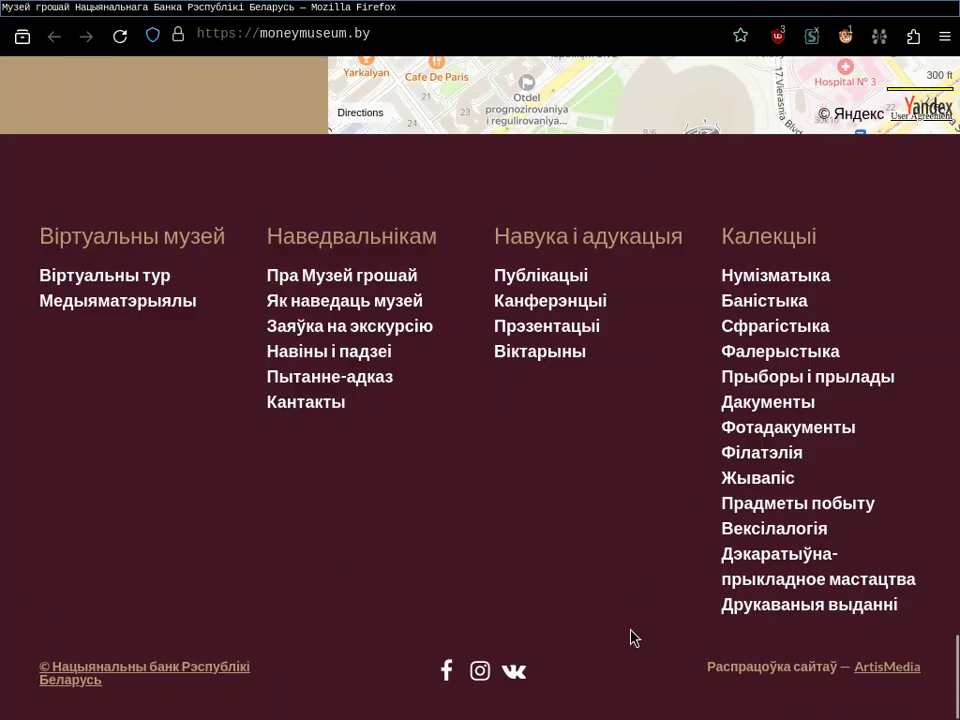
scroll(632, 640, "up", 1)
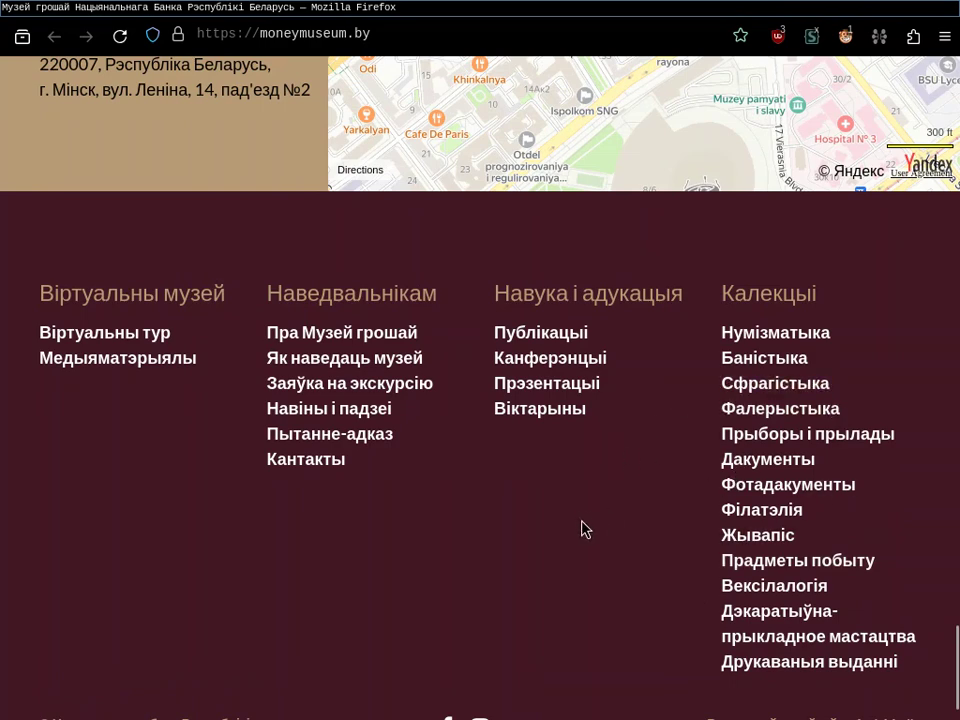
scroll(585, 529, "up", 5)
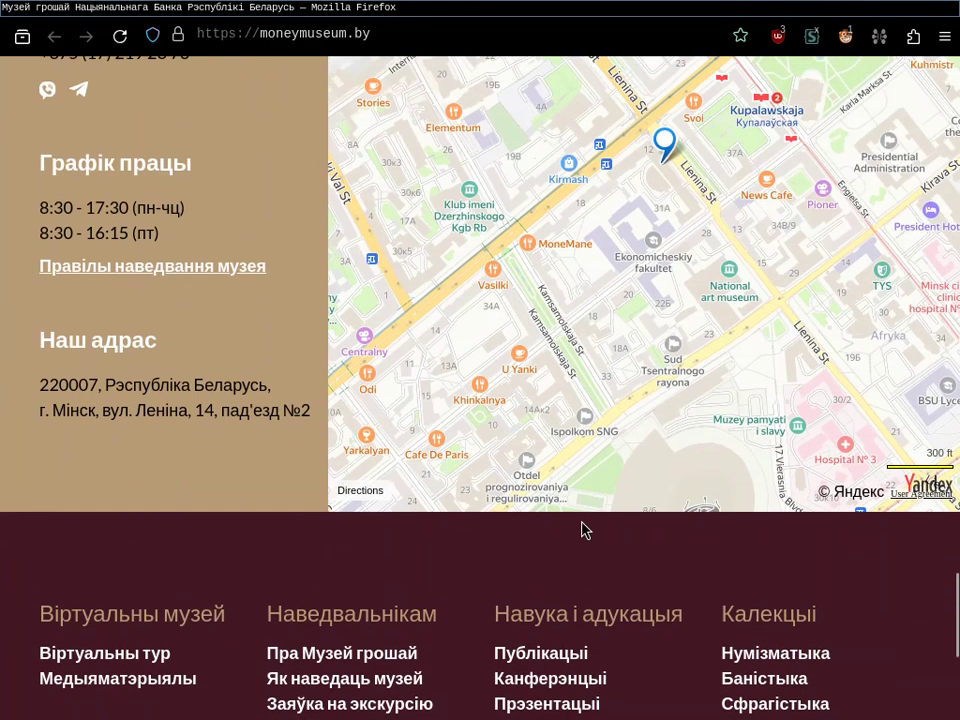
scroll(585, 530, "up", 10)
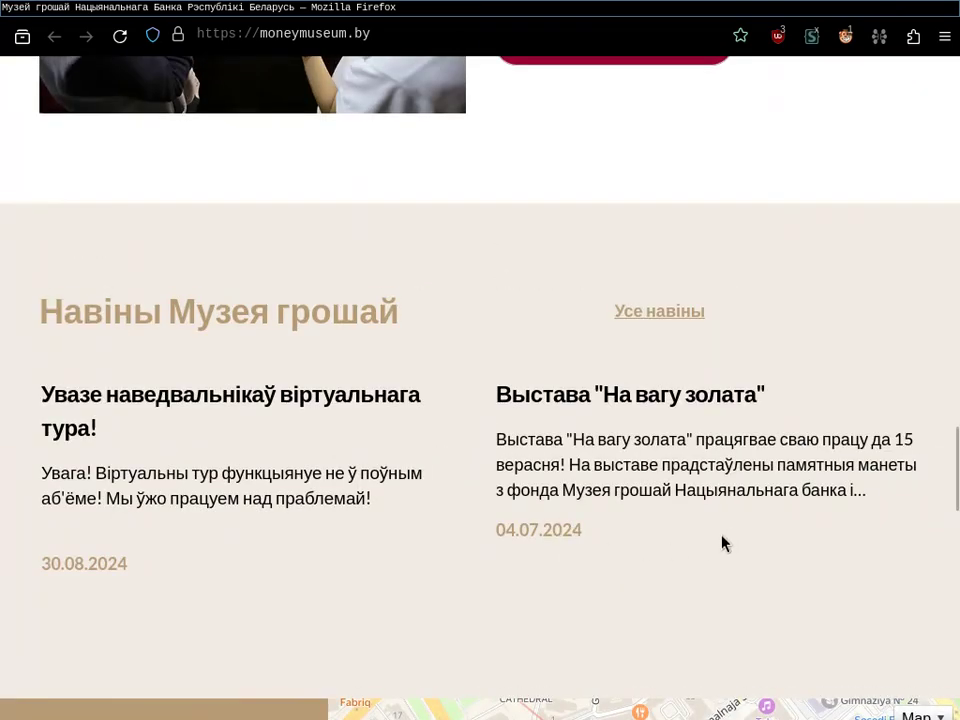
scroll(725, 541, "up", 10)
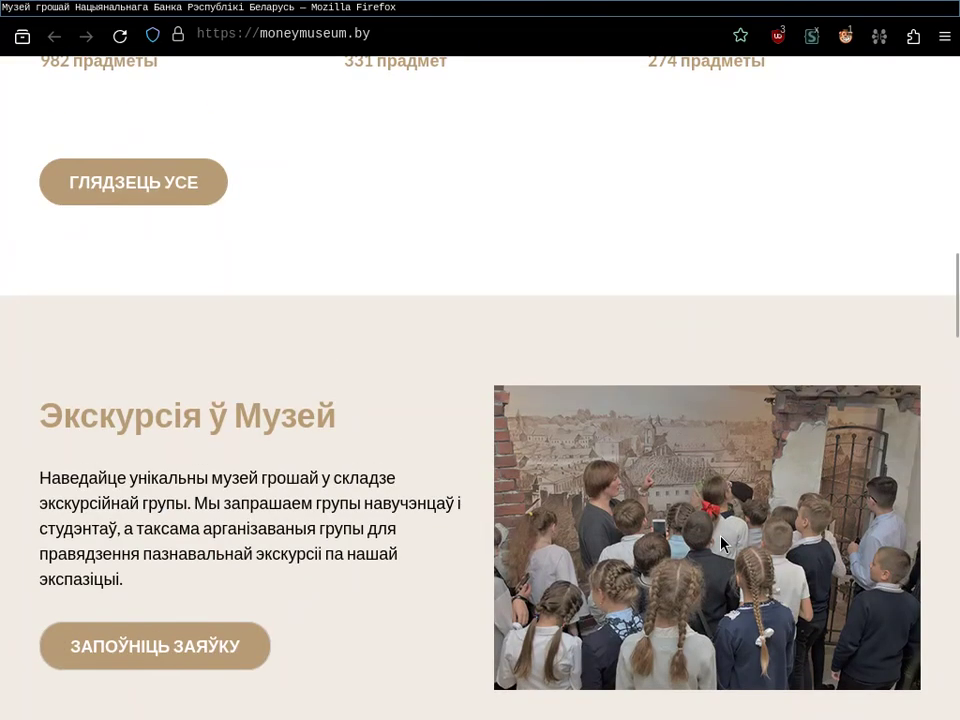
Look through the banknotes and bonds on pages 28 and 34 of the museum's Баністыка collection
key("ctrl+Tab")
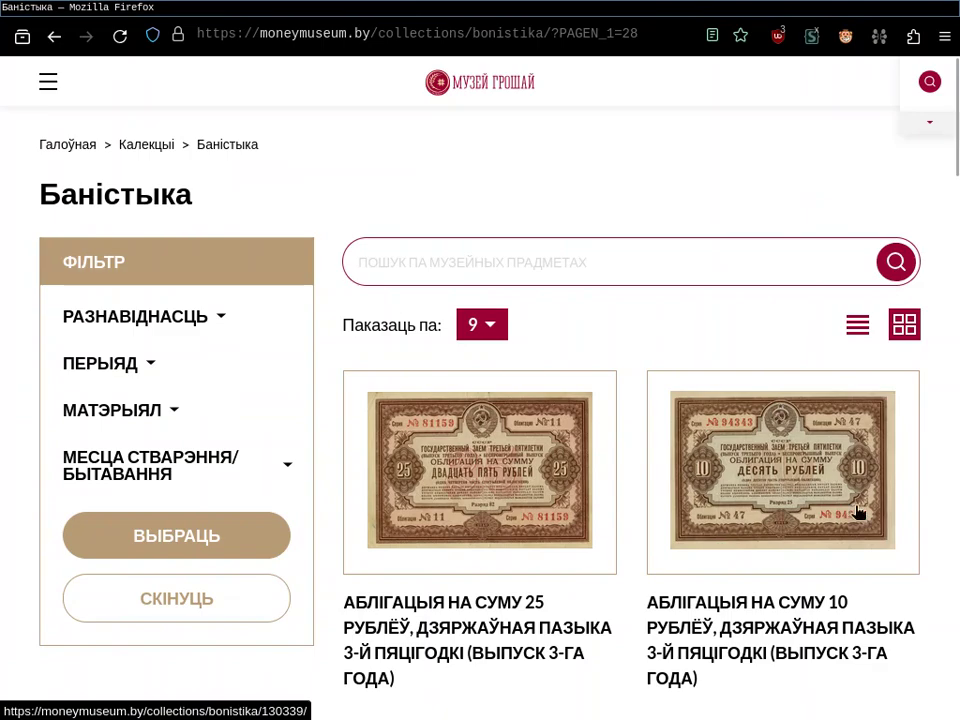
scroll(928, 461, "down", 15)
scroll(930, 463, "up", 5)
scroll(928, 463, "up", 3)
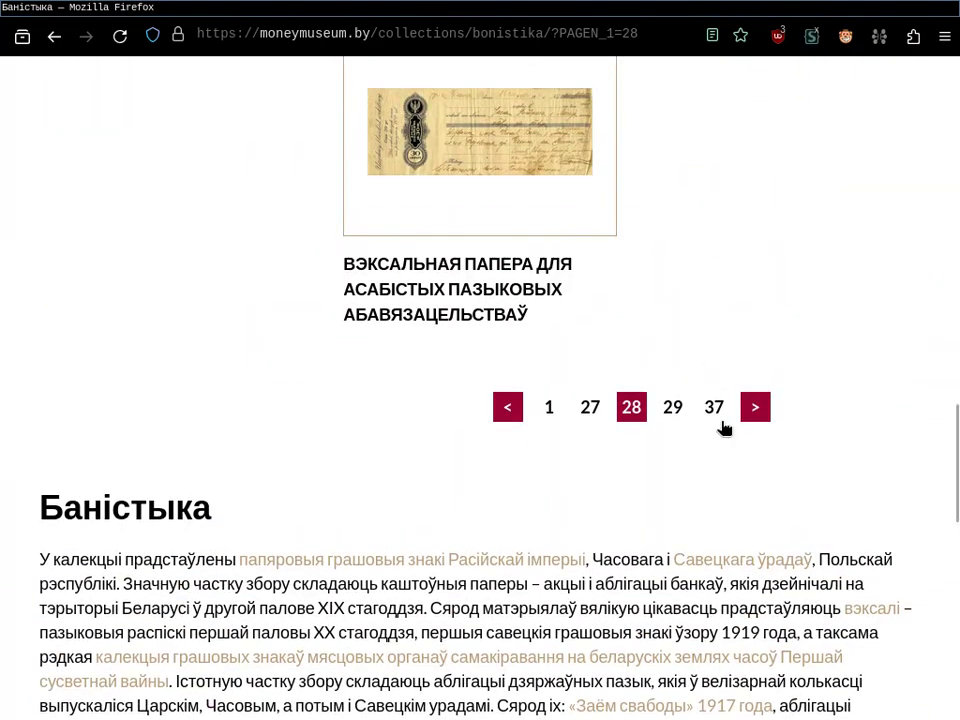
scroll(909, 519, "up", 10)
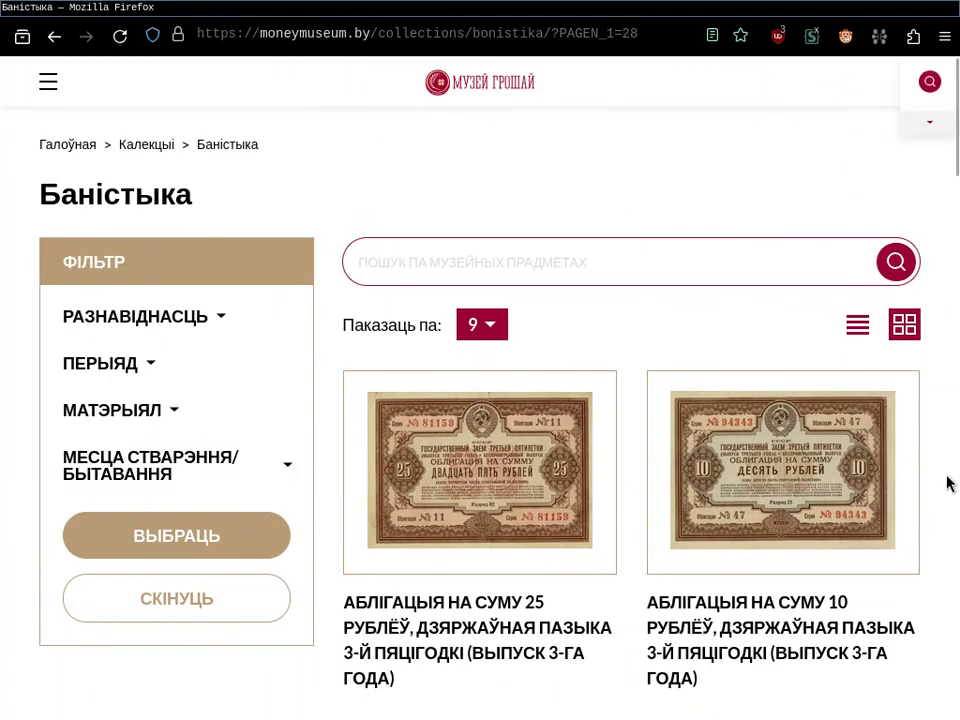
scroll(932, 476, "down", 3)
scroll(930, 476, "up", 3)
scroll(930, 476, "down", 10)
scroll(930, 476, "down", 3)
scroll(930, 476, "up", 15)
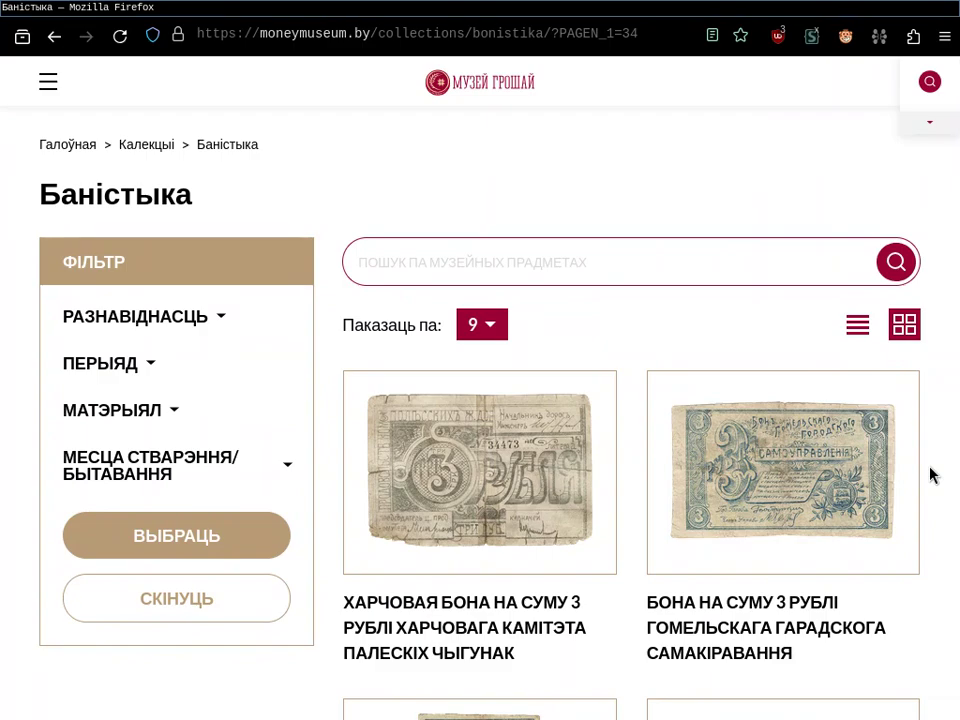
scroll(930, 476, "down", 12)
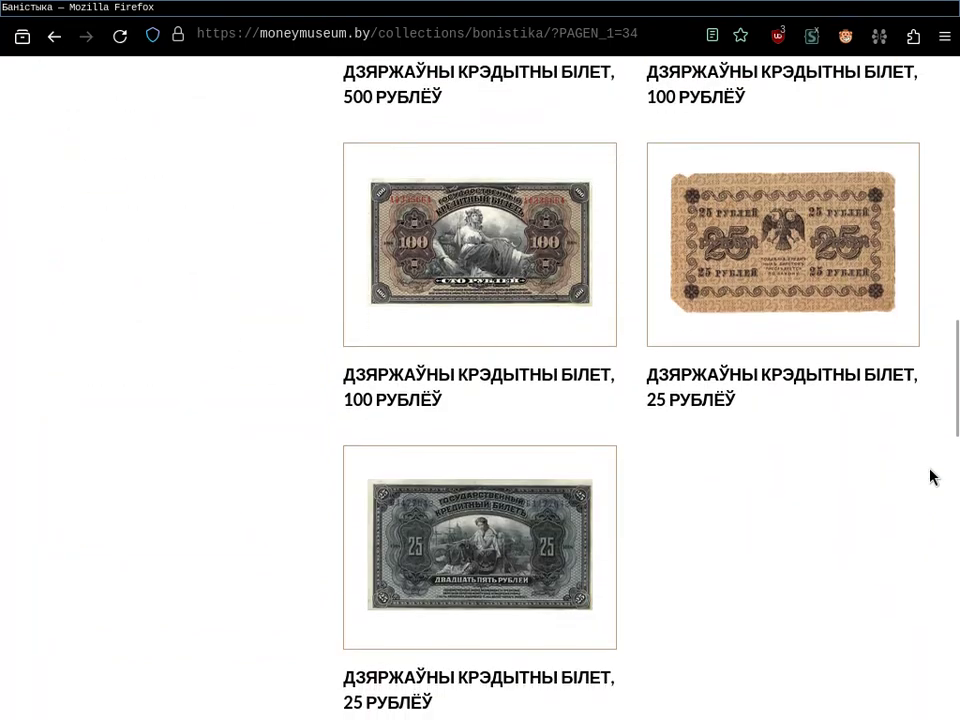
Open the record of the 3-rouble food bond of the Палескія railways committee and read its details, including the creation period
scroll(930, 476, "up", 8)
scroll(930, 476, "up", 3)
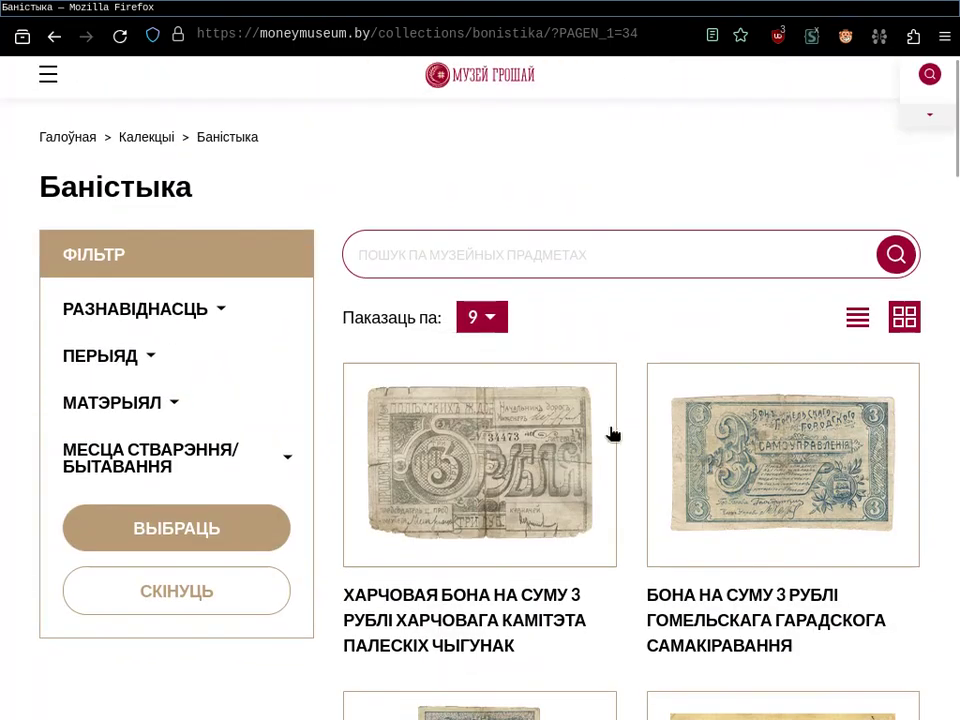
left_click(418, 598)
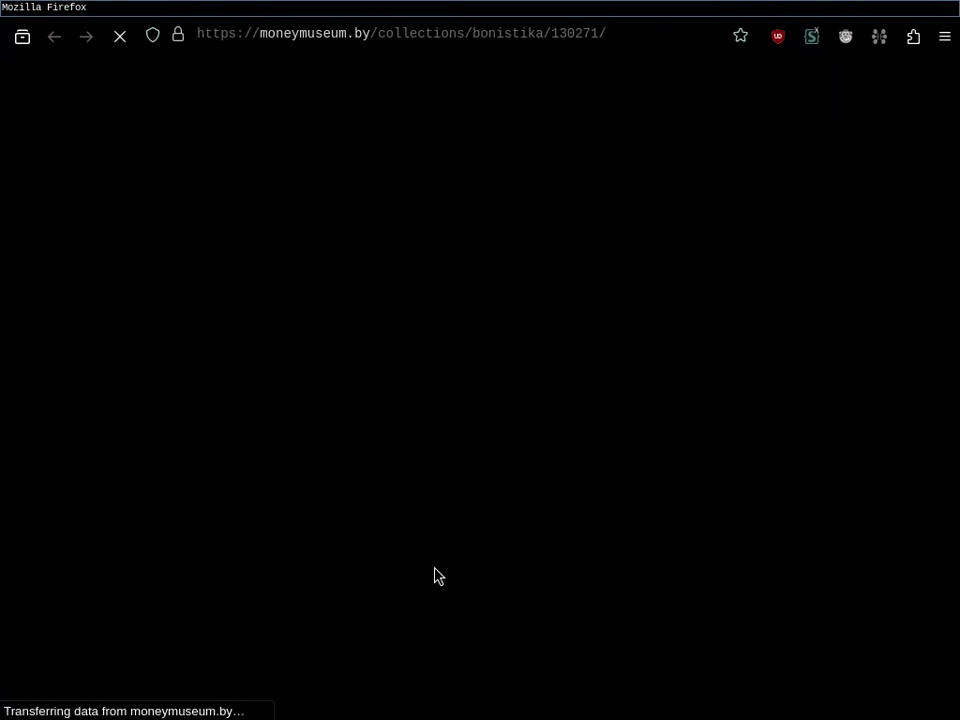
scroll(735, 503, "down", 6)
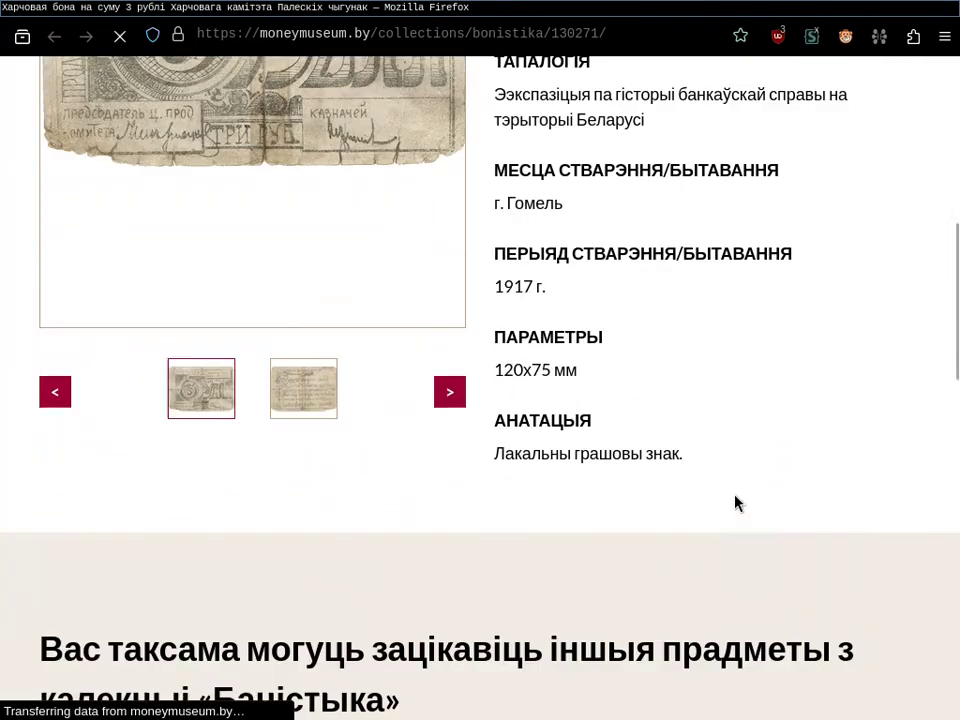
scroll(735, 503, "up", 2)
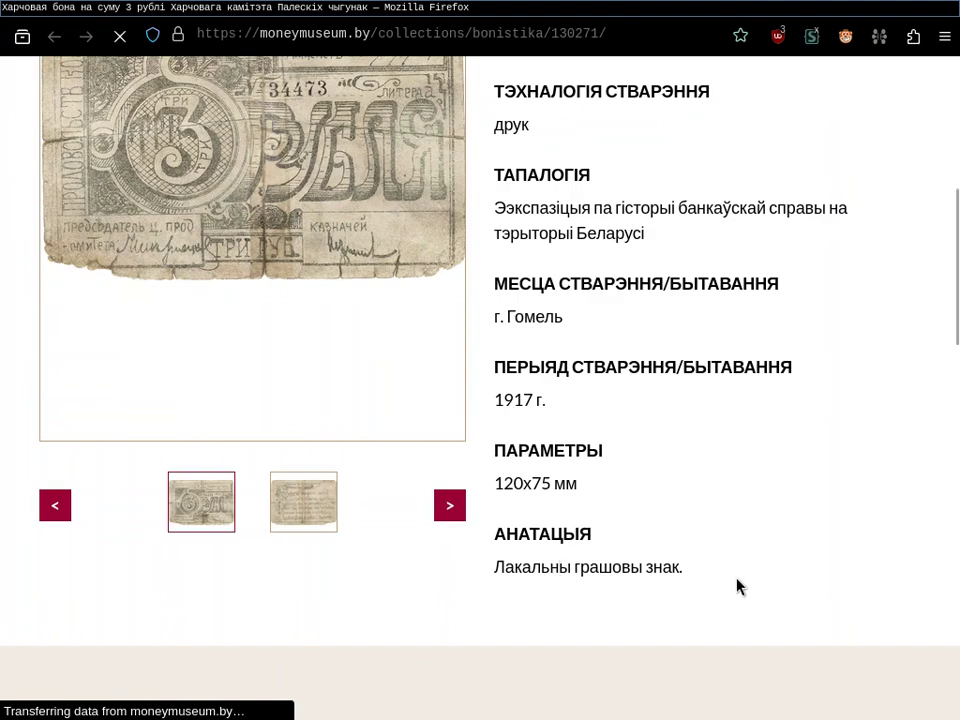
scroll(737, 587, "up", 3)
scroll(737, 587, "up", 2)
scroll(737, 587, "down", 3)
scroll(738, 585, "up", 1)
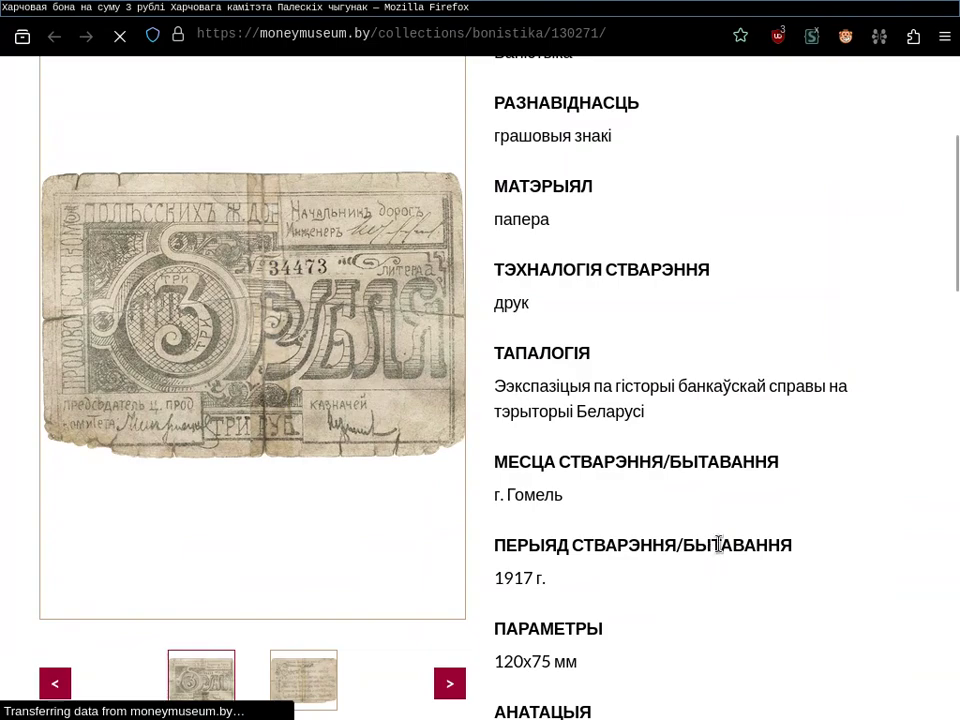
double_click(510, 578)
left_click(613, 609)
scroll(613, 609, "down", 1)
View the enlarged front and back images of the 3-rouble bond, and close the image viewer
left_click(343, 326)
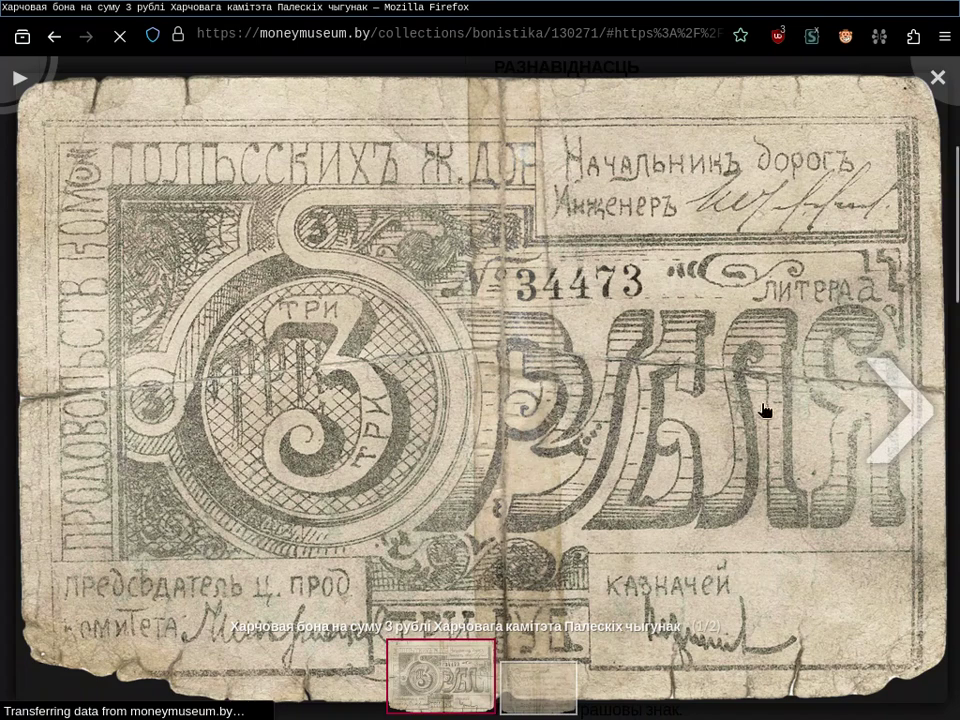
left_click(735, 232)
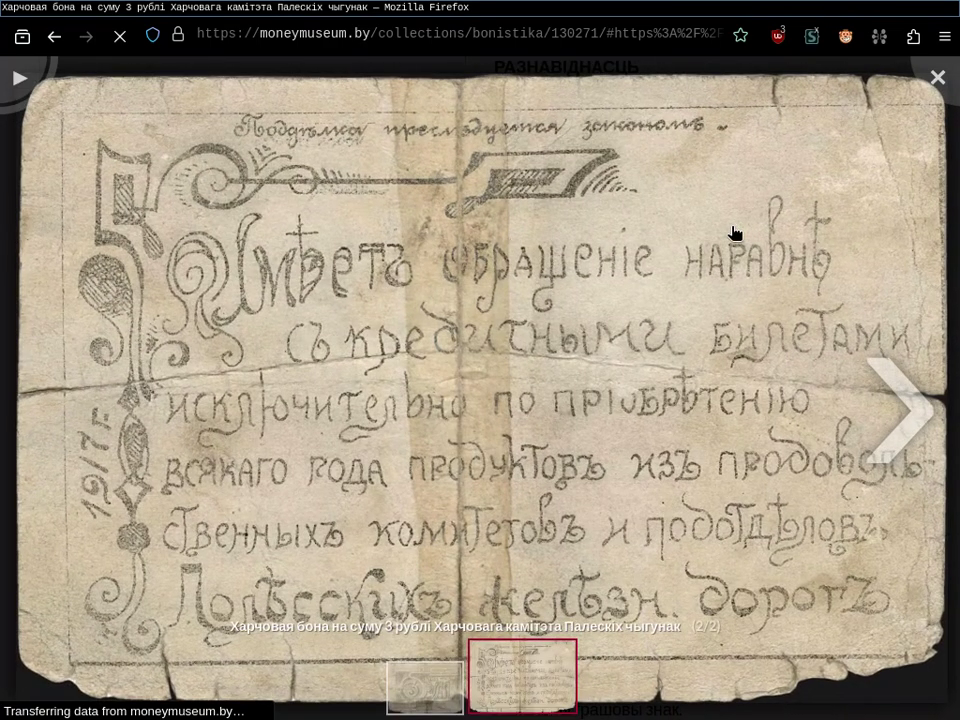
left_click(735, 232)
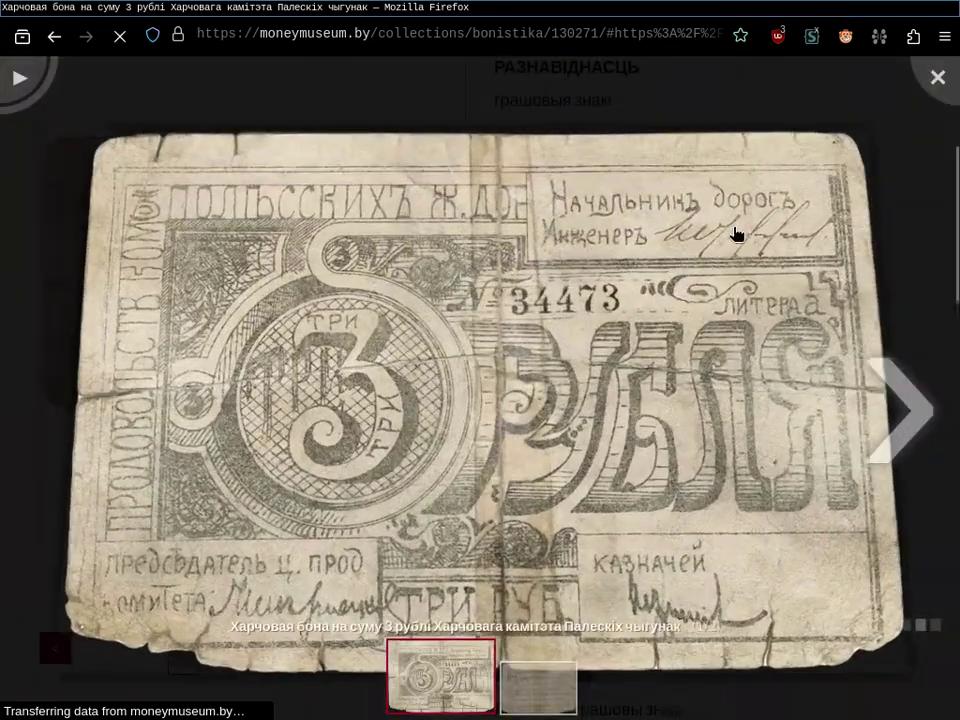
key("Escape")
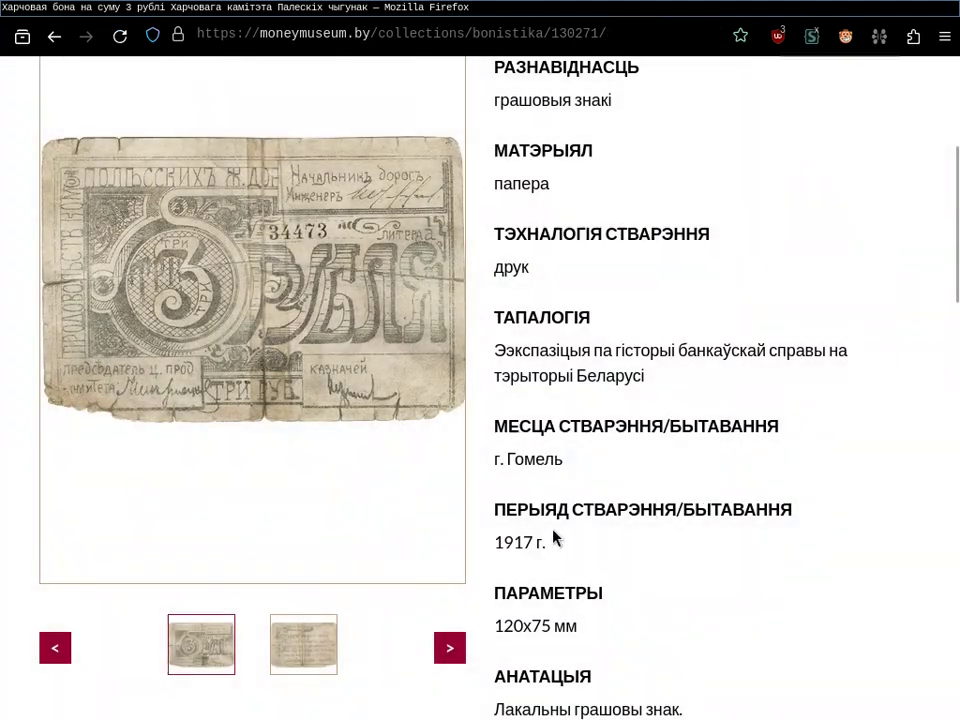
Check the bond's creation year again and look over the rest of its record
double_click(522, 541)
left_click(707, 556)
scroll(842, 541, "down", 3)
scroll(842, 541, "up", 3)
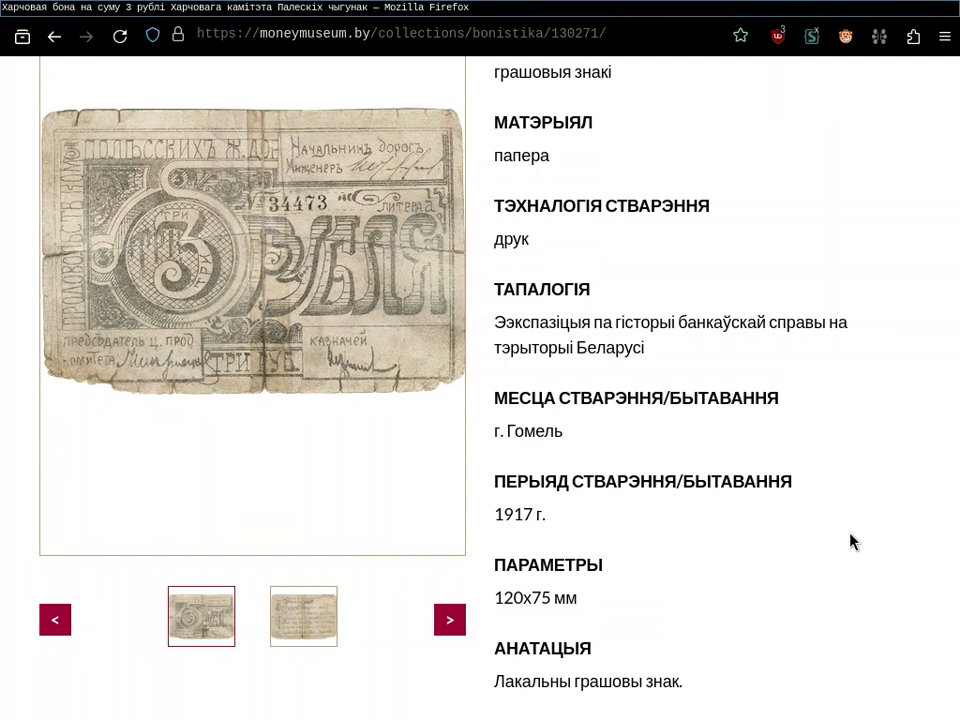
Return to page 34 of the Баністыка collection and look through its bonds and banknotes down to the footer links
key("alt+Left")
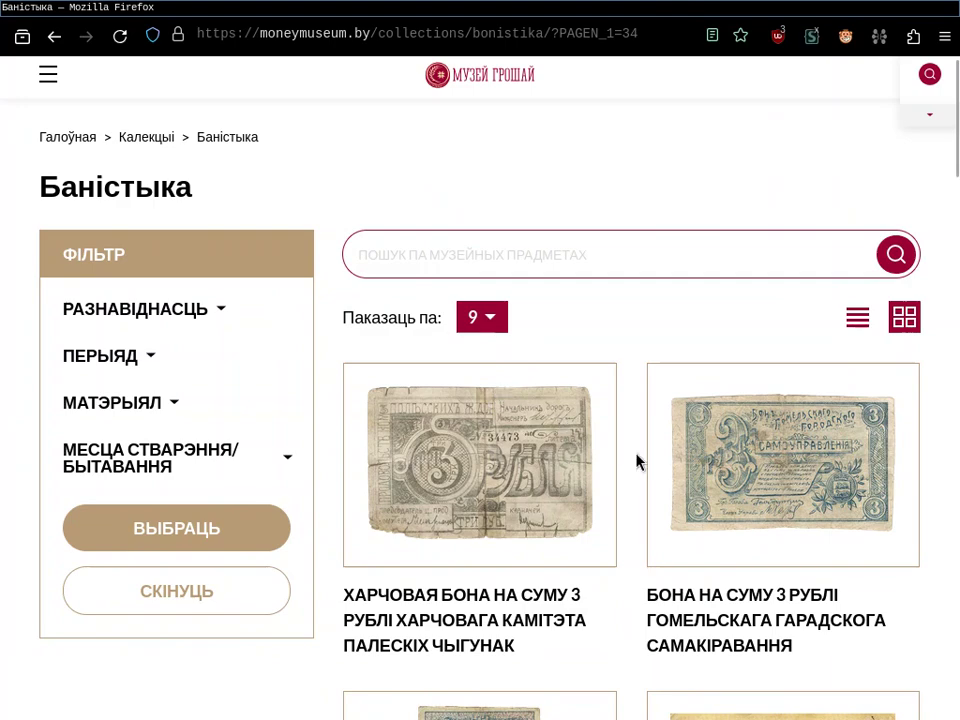
scroll(636, 461, "down", 1)
scroll(636, 461, "down", 1)
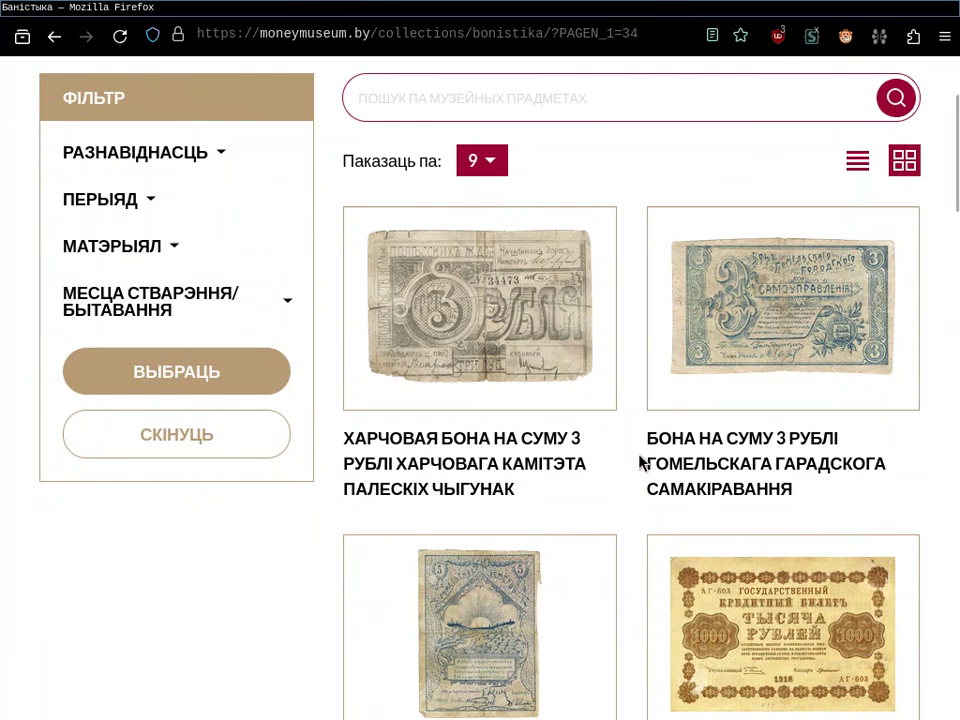
scroll(640, 460, "down", 4)
scroll(640, 460, "up", 2)
scroll(640, 462, "down", 1)
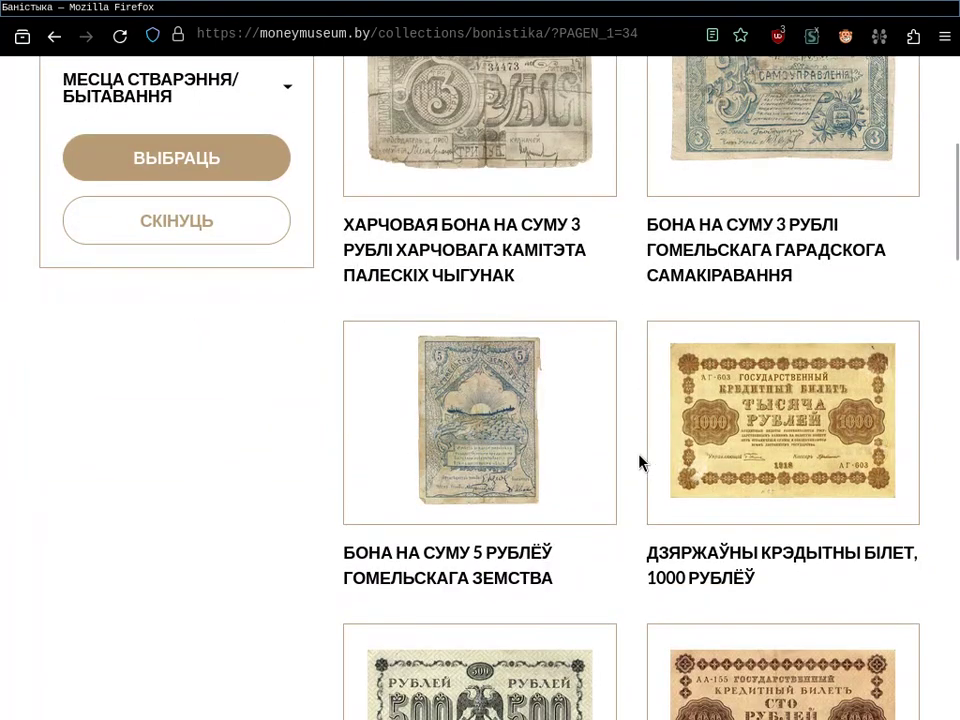
scroll(640, 462, "up", 1)
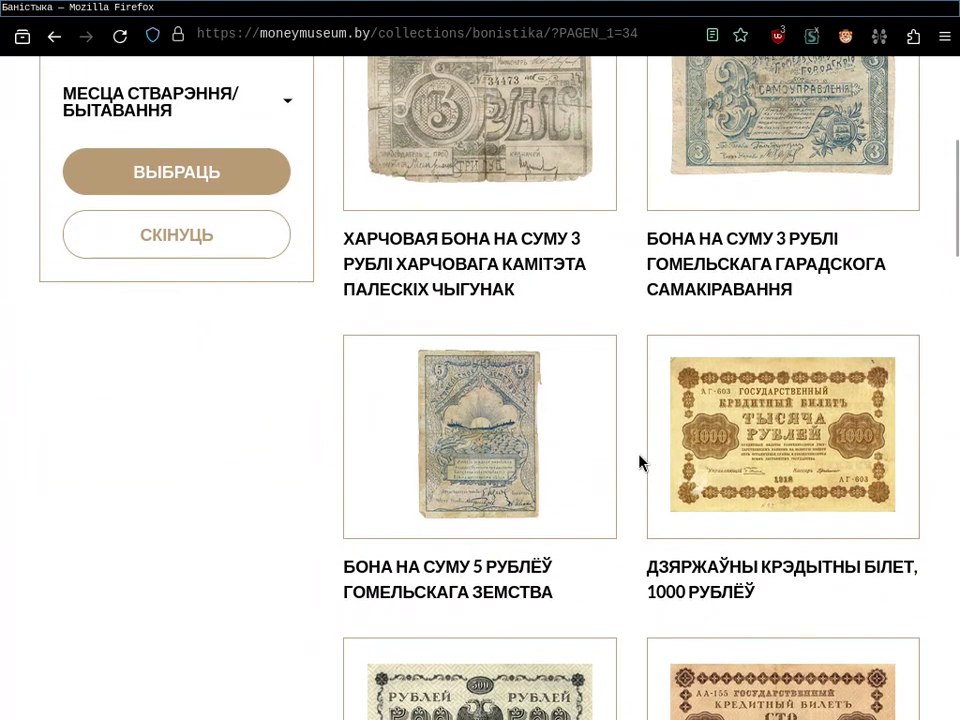
scroll(640, 462, "up", 2)
scroll(639, 456, "up", 2)
scroll(639, 456, "down", 15)
scroll(638, 455, "down", 4)
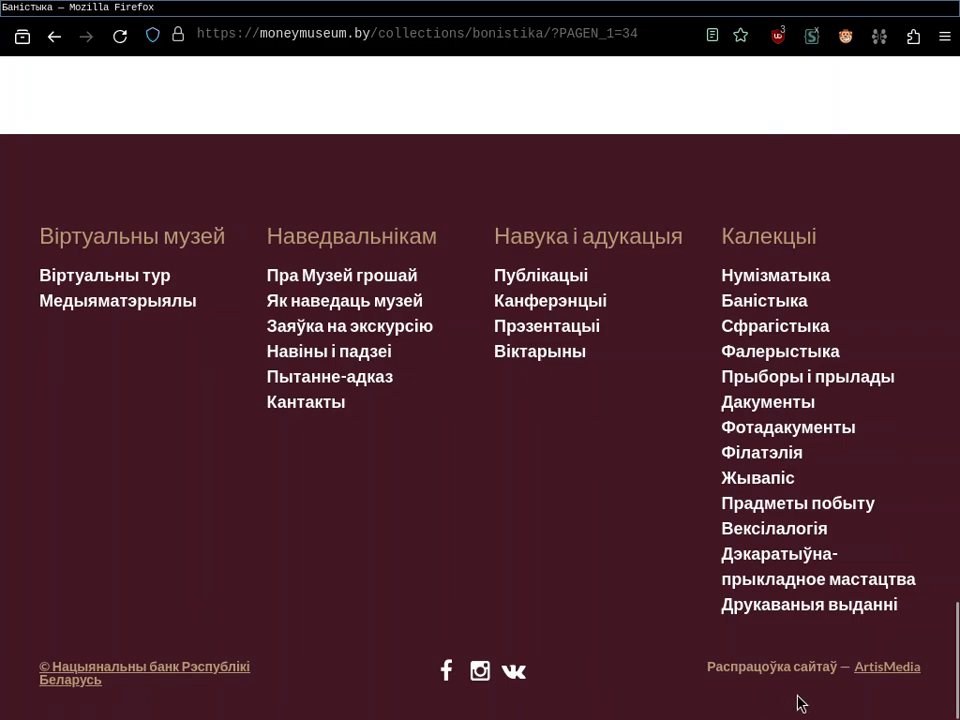
scroll(797, 703, "up", 10)
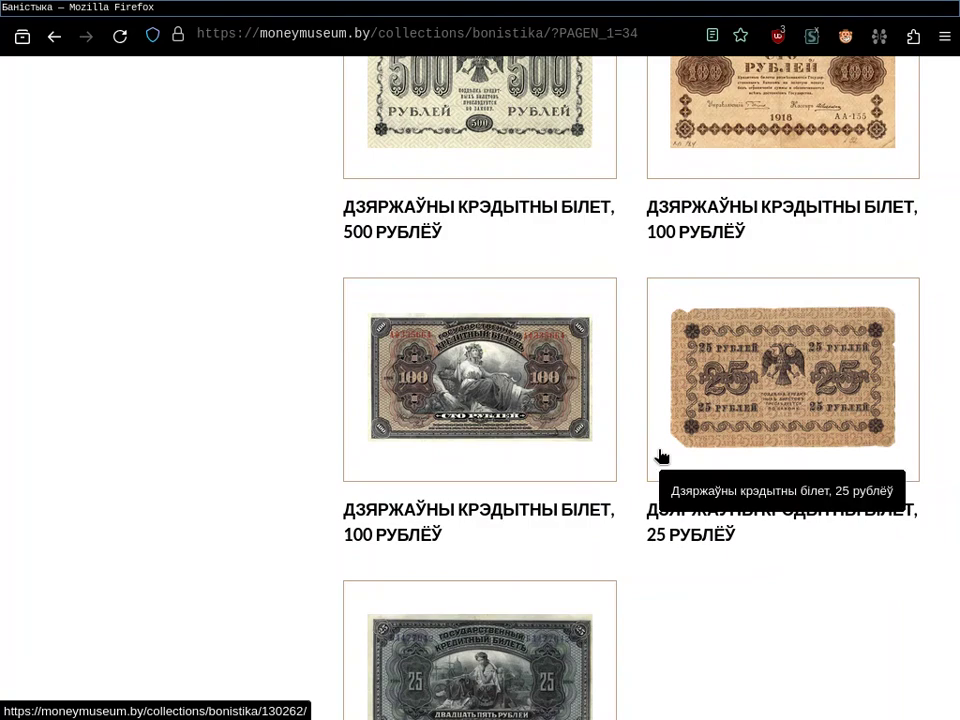
scroll(660, 457, "up", 10)
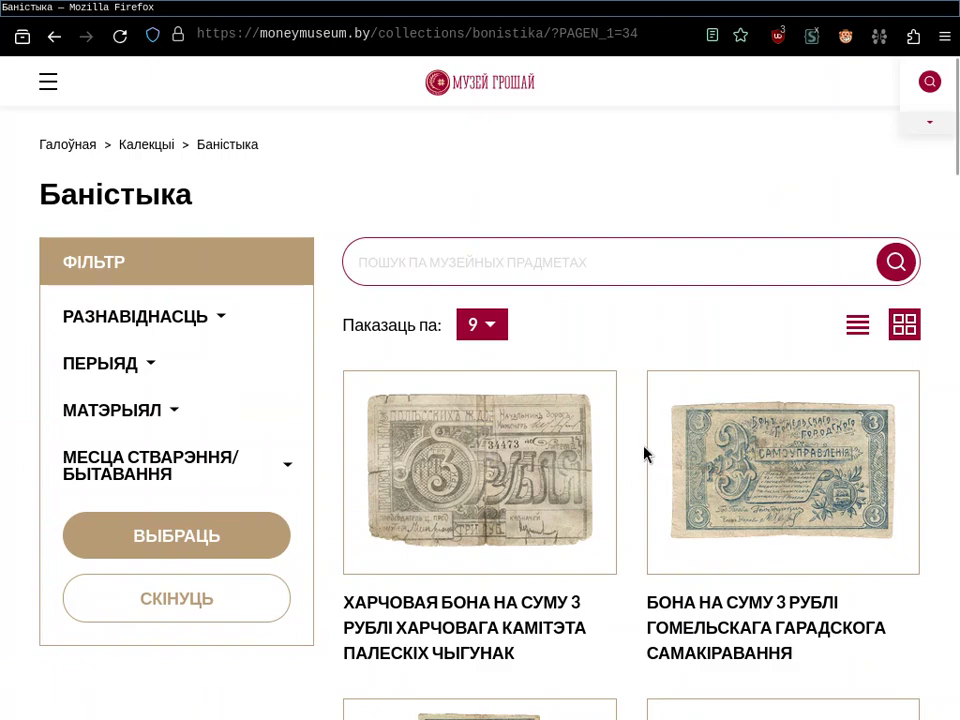
scroll(644, 453, "down", 15)
scroll(644, 453, "up", 3)
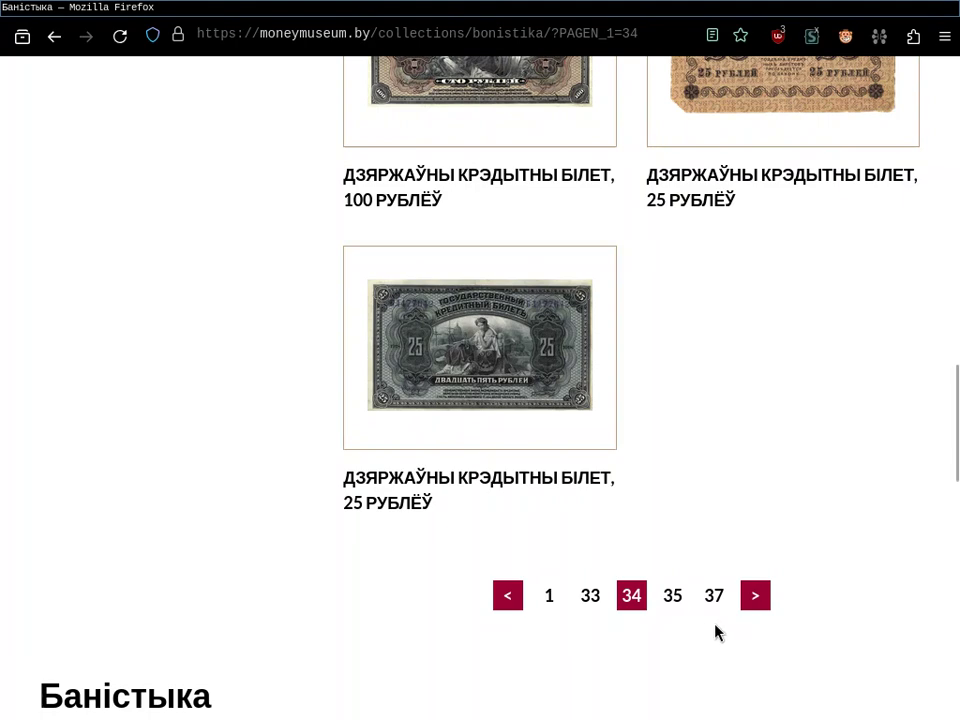
scroll(771, 621, "up", 4)
scroll(770, 623, "up", 3)
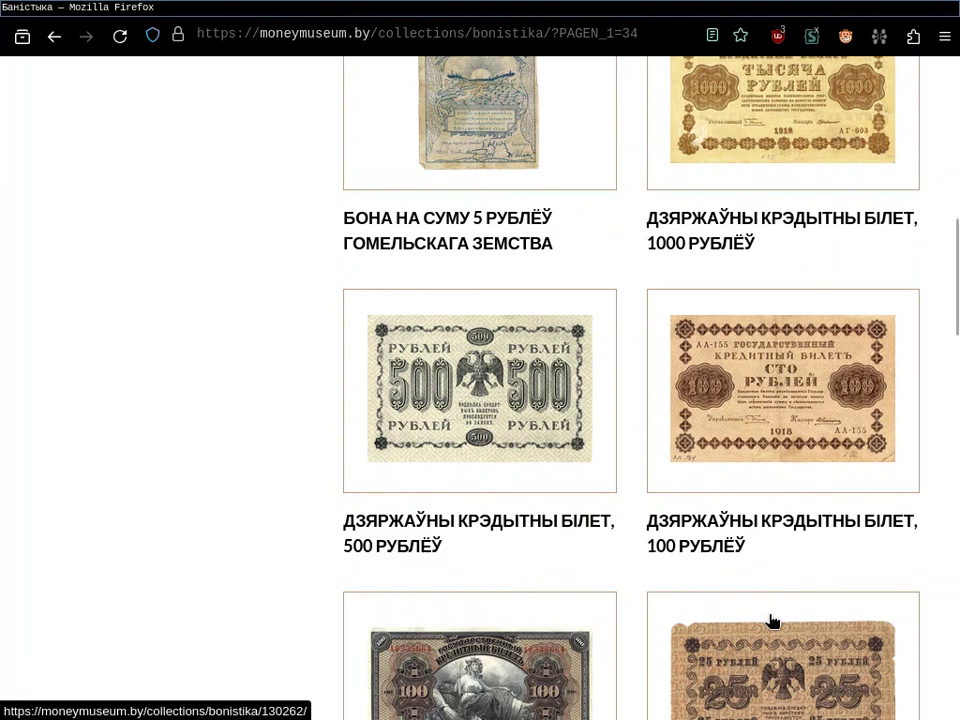
scroll(771, 621, "down", 7)
scroll(771, 621, "up", 3)
scroll(771, 621, "up", 6)
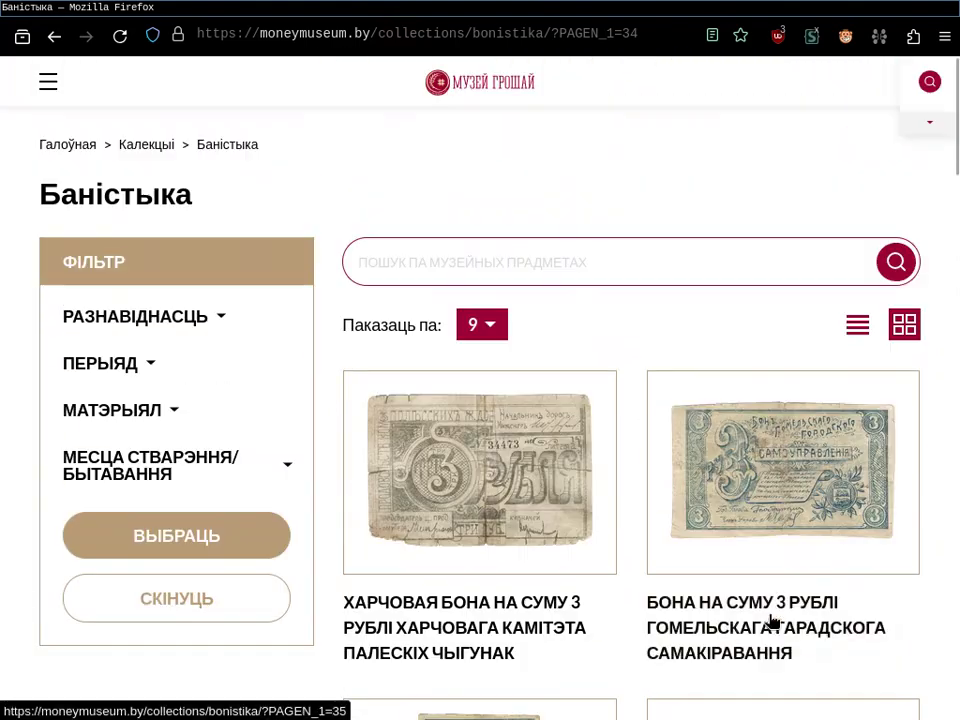
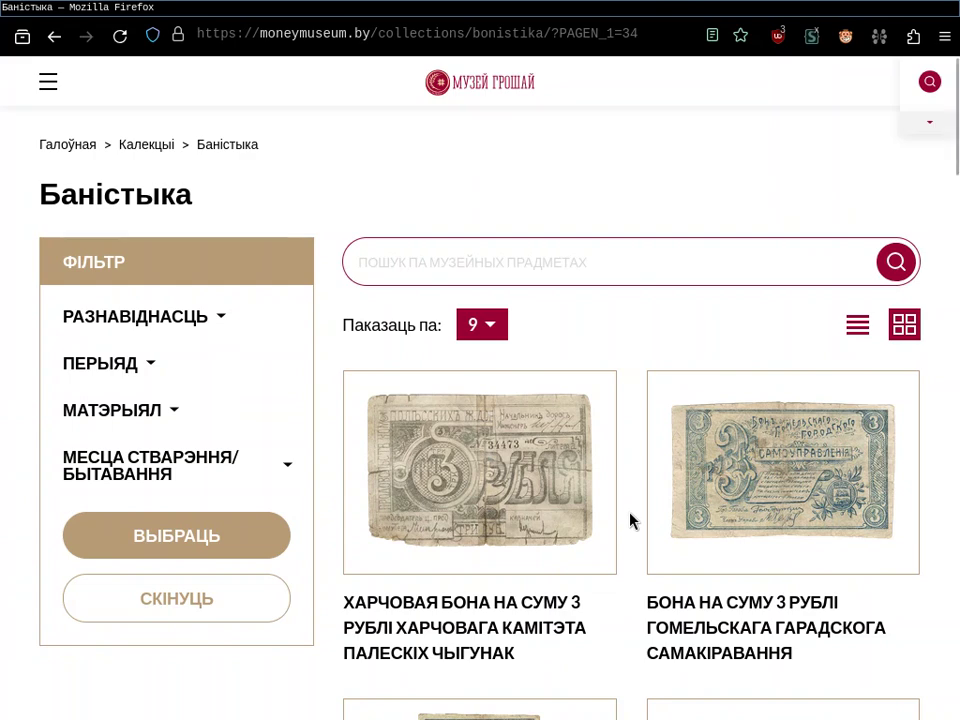
scroll(629, 519, "down", 3)
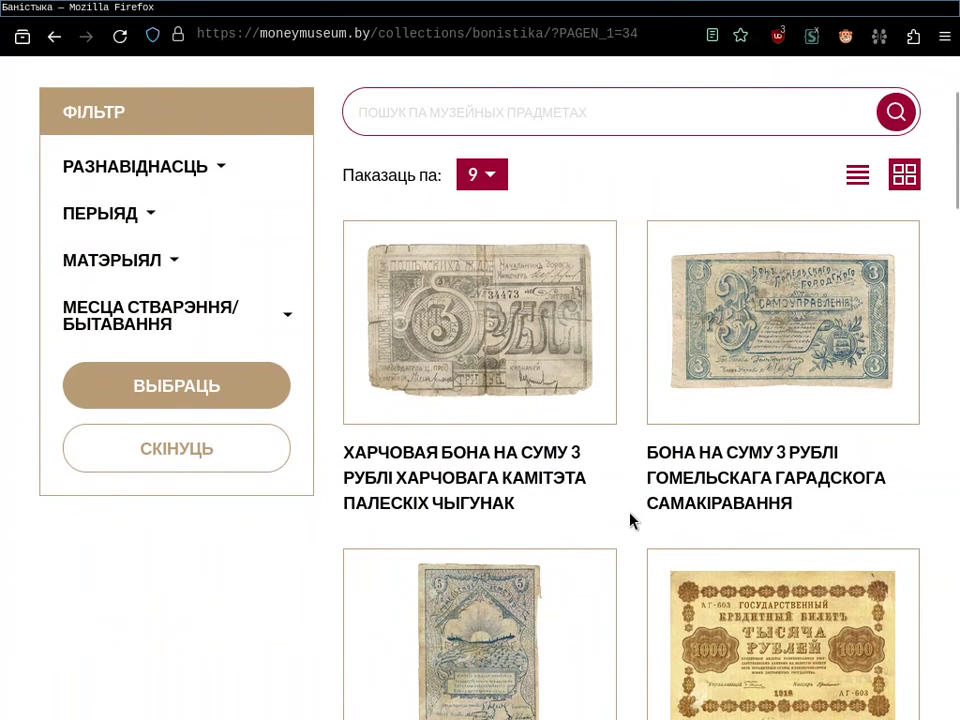
scroll(629, 519, "down", 15)
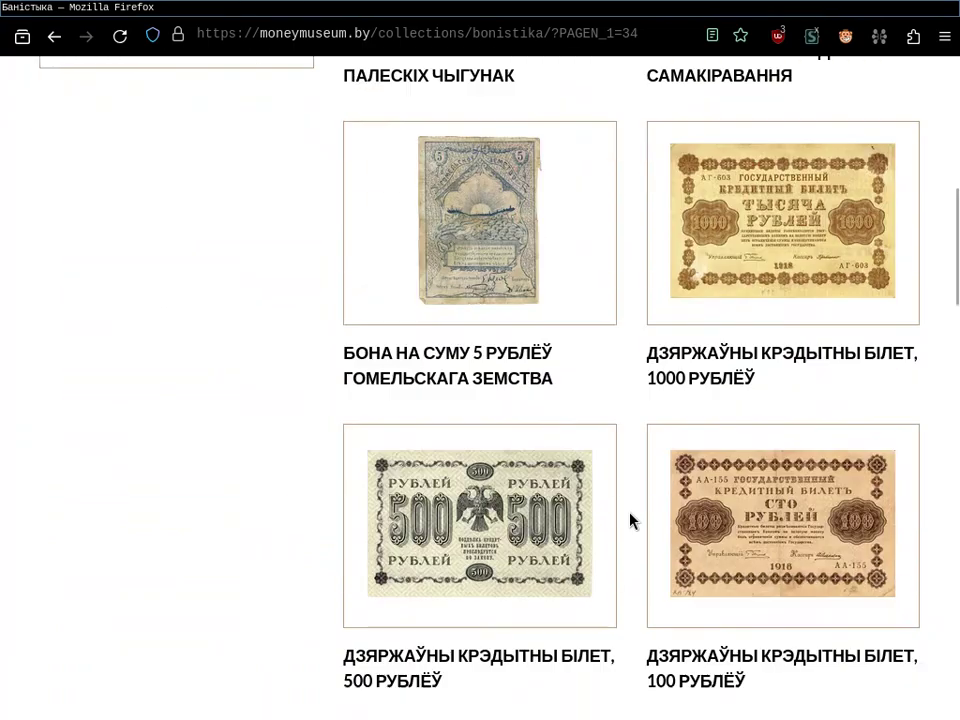
scroll(630, 519, "down", 5)
scroll(630, 519, "up", 20)
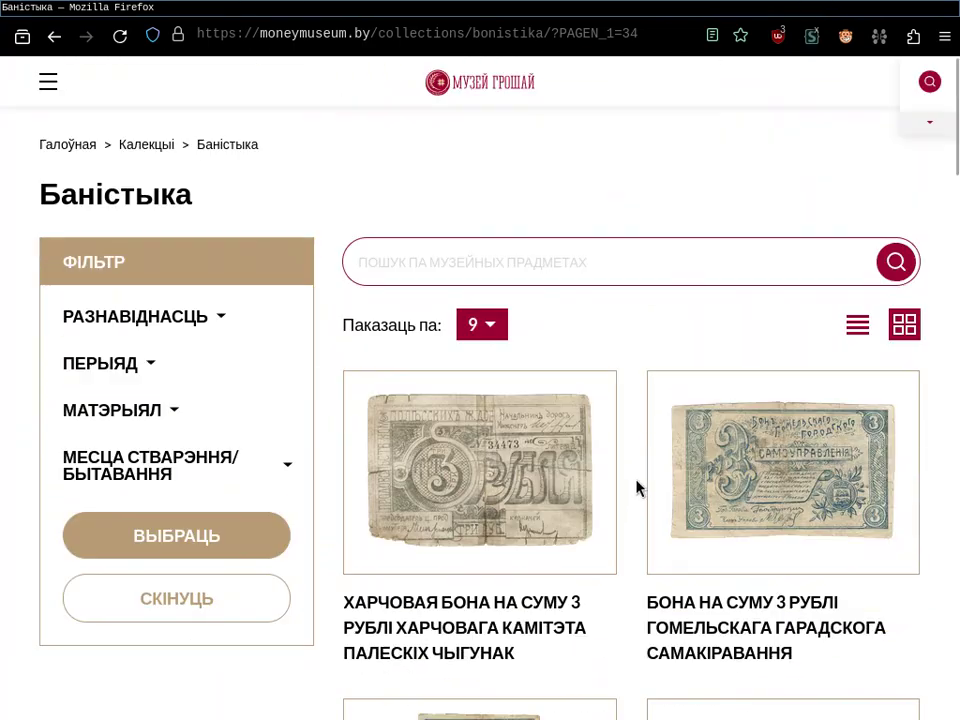
Run a Google reverse image search on the enlarged front image of the 3-rouble bond from its museum record
key("ctrl+Tab")
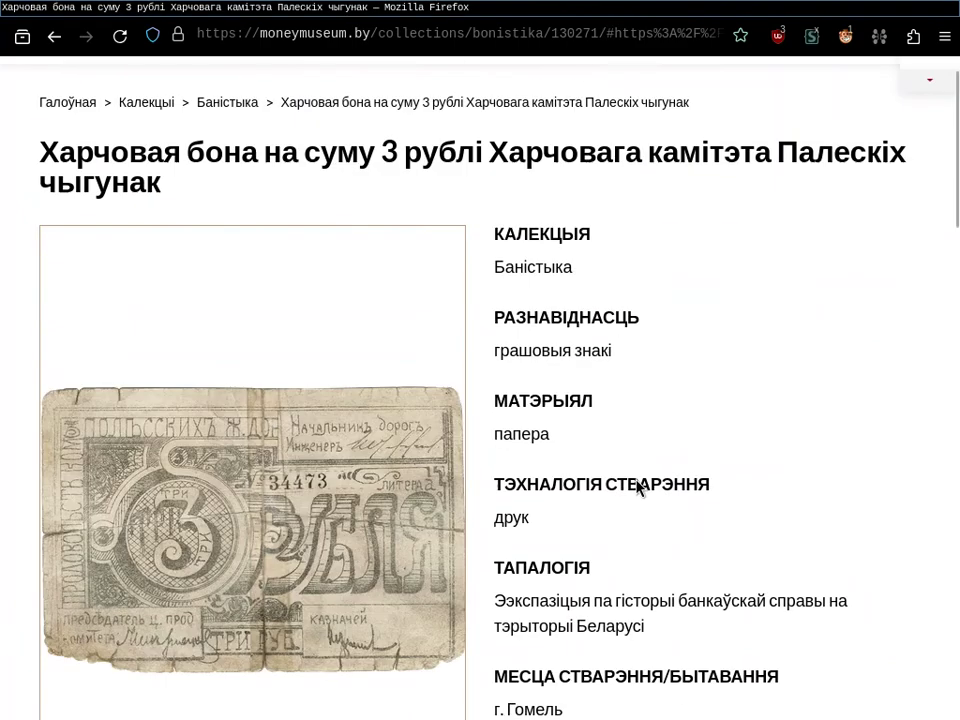
key("ctrl+Tab")
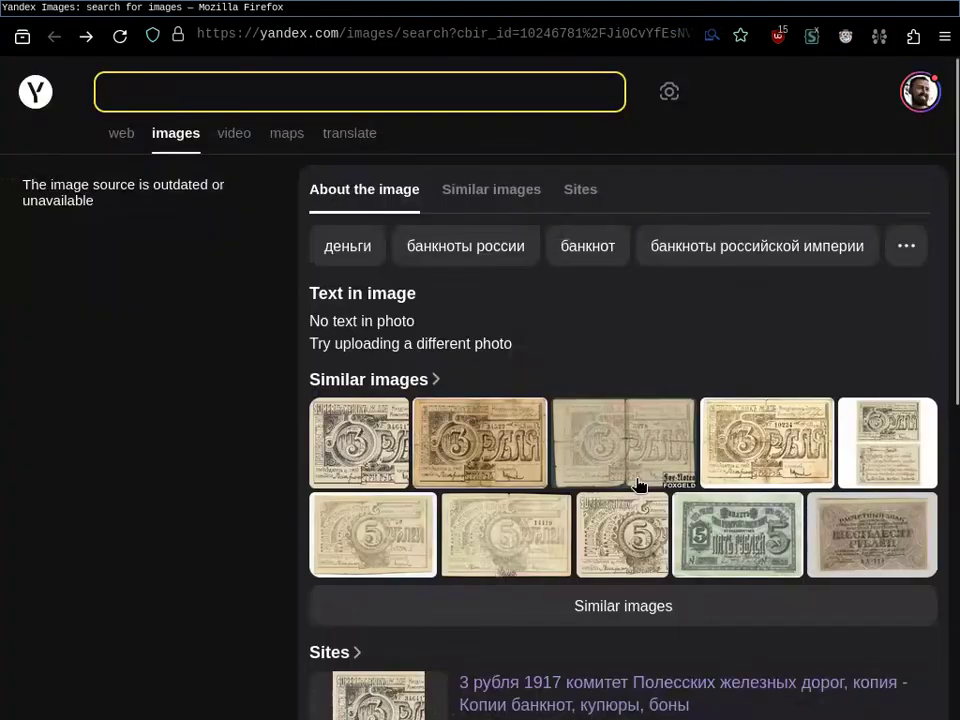
key("ctrl+Tab")
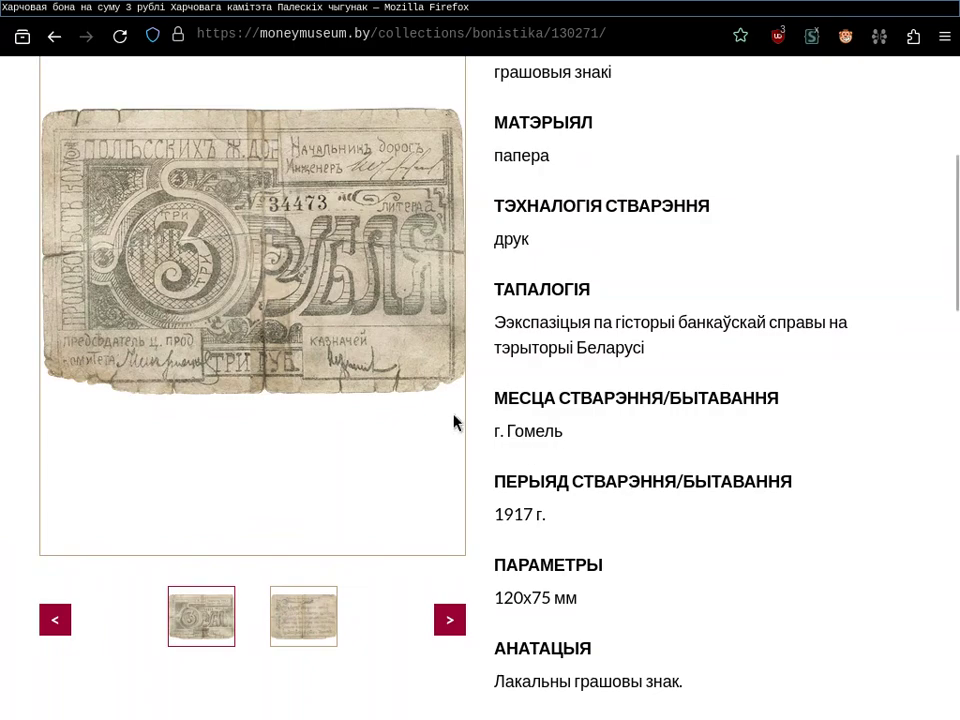
left_click(362, 349)
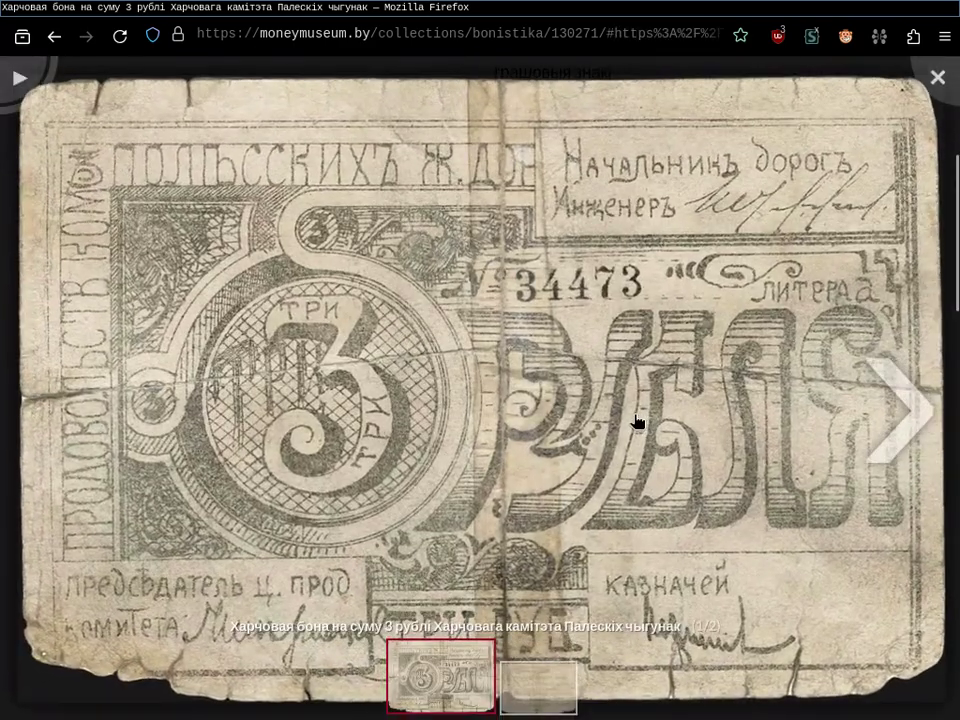
right_click(421, 314)
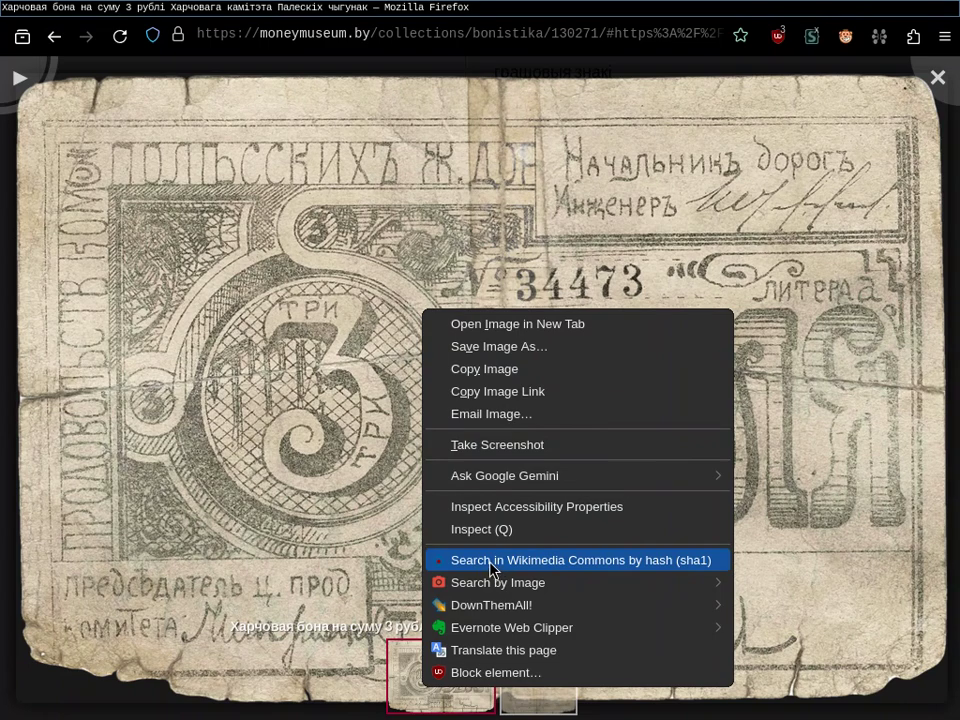
mouse_move(576, 588)
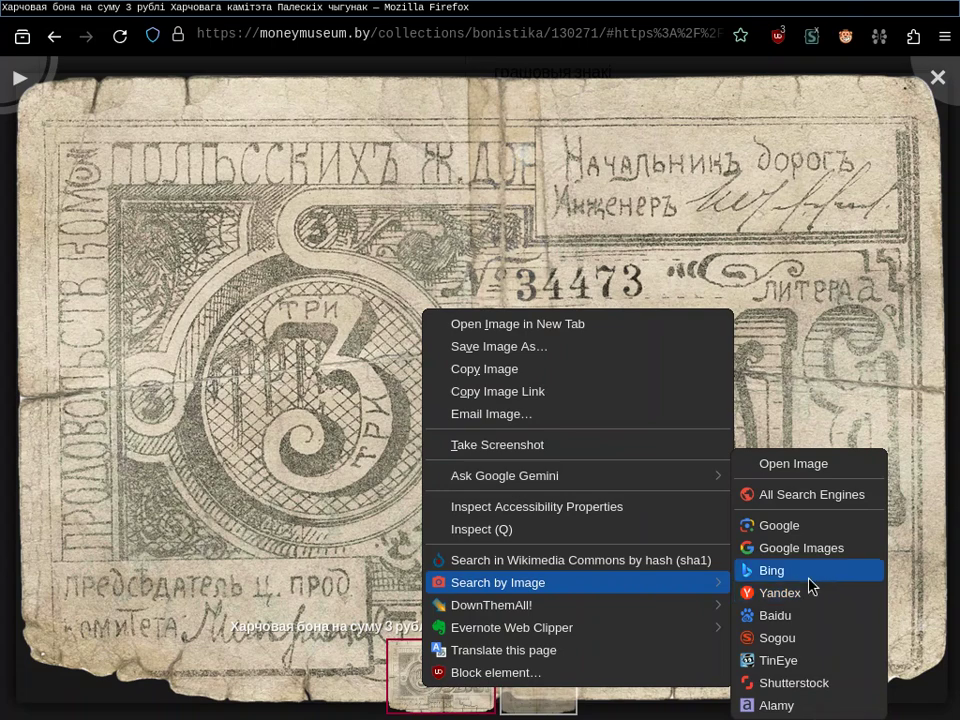
left_click(826, 534)
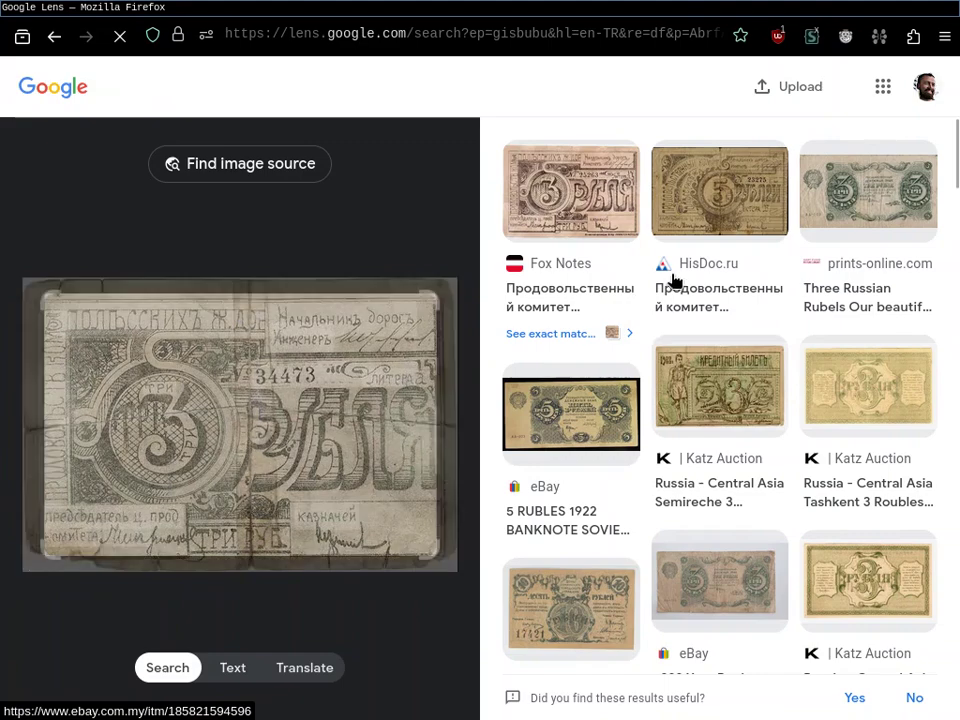
Look through the visually similar banknotes in the Google Lens results, including the Wikimedia files among the auction listings
scroll(675, 281, "down", 5)
scroll(675, 281, "down", 2)
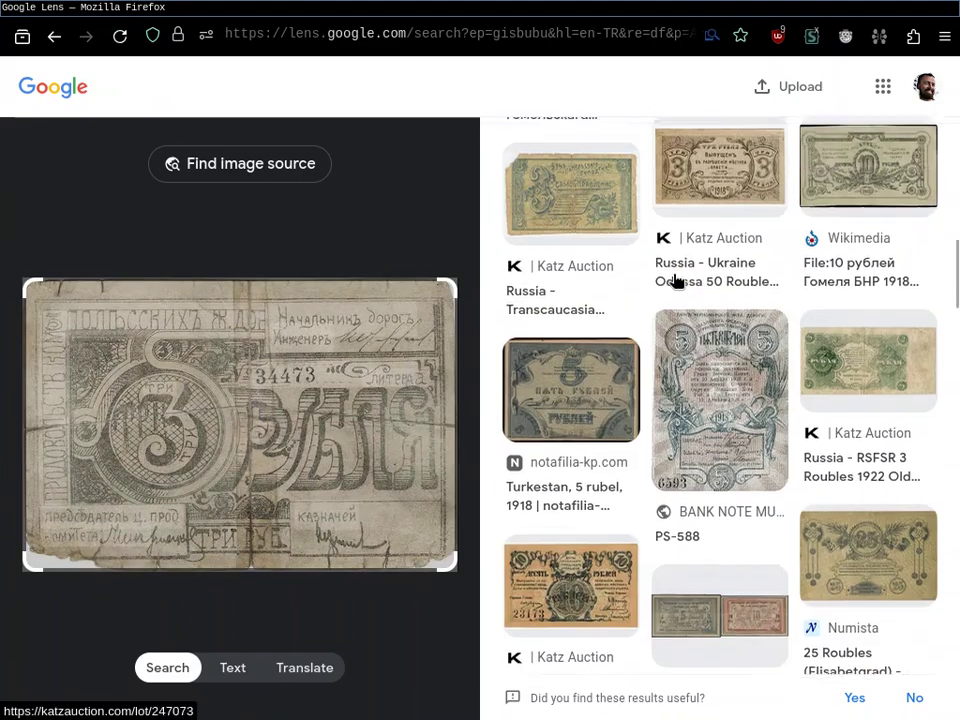
scroll(700, 300, "up", 2)
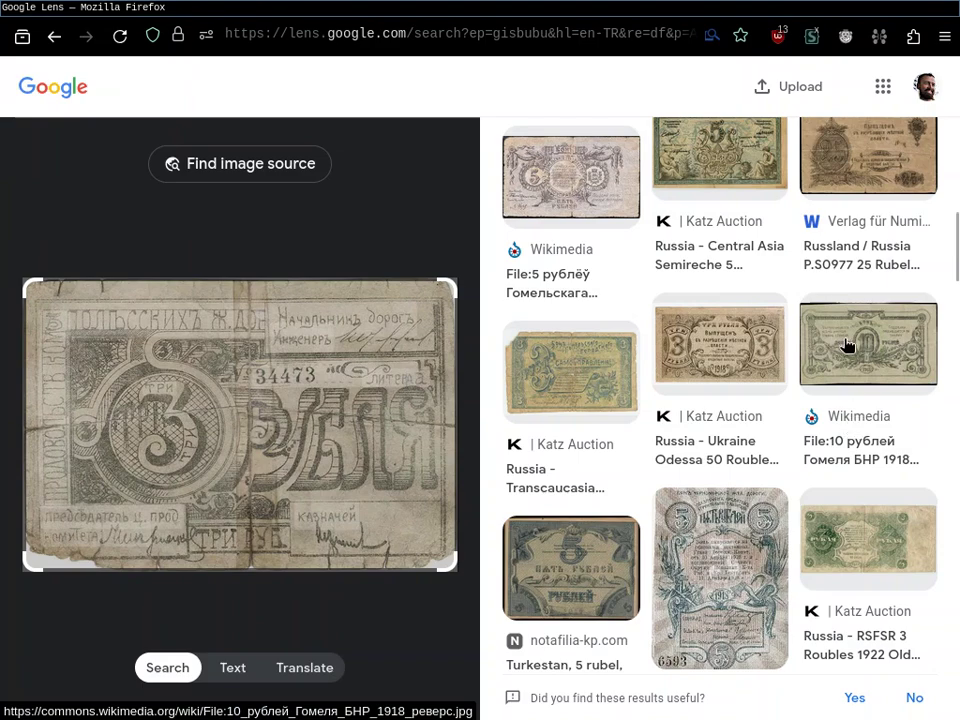
scroll(750, 432, "up", 5)
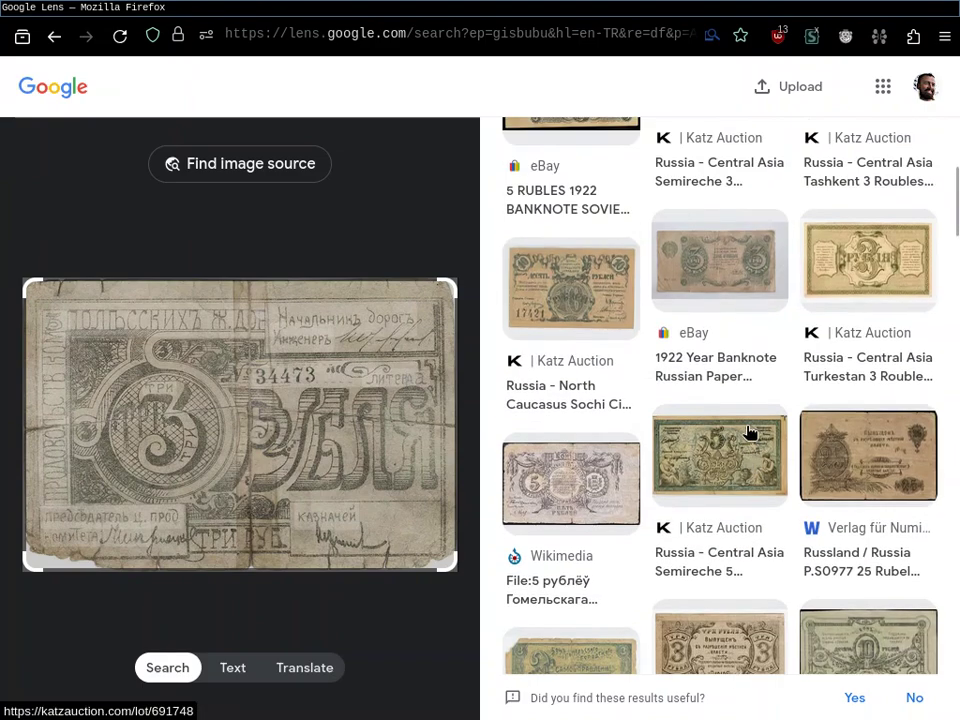
scroll(750, 432, "down", 6)
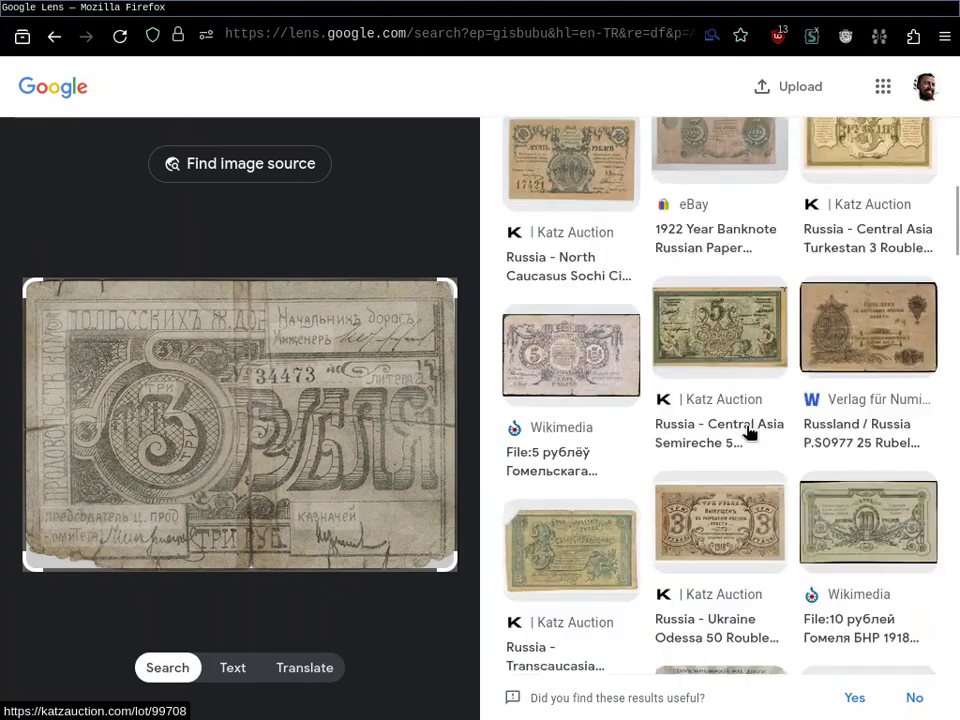
Look through the remaining Google Lens matches down to the end of the results, and return to the first matches
scroll(750, 432, "down", 7)
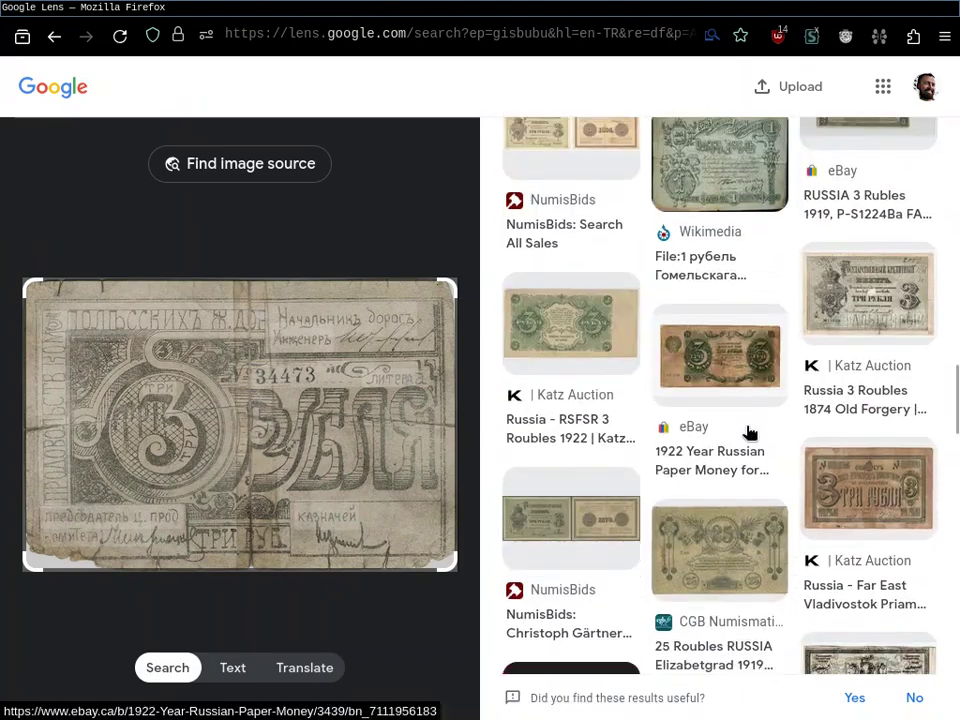
scroll(750, 432, "down", 3)
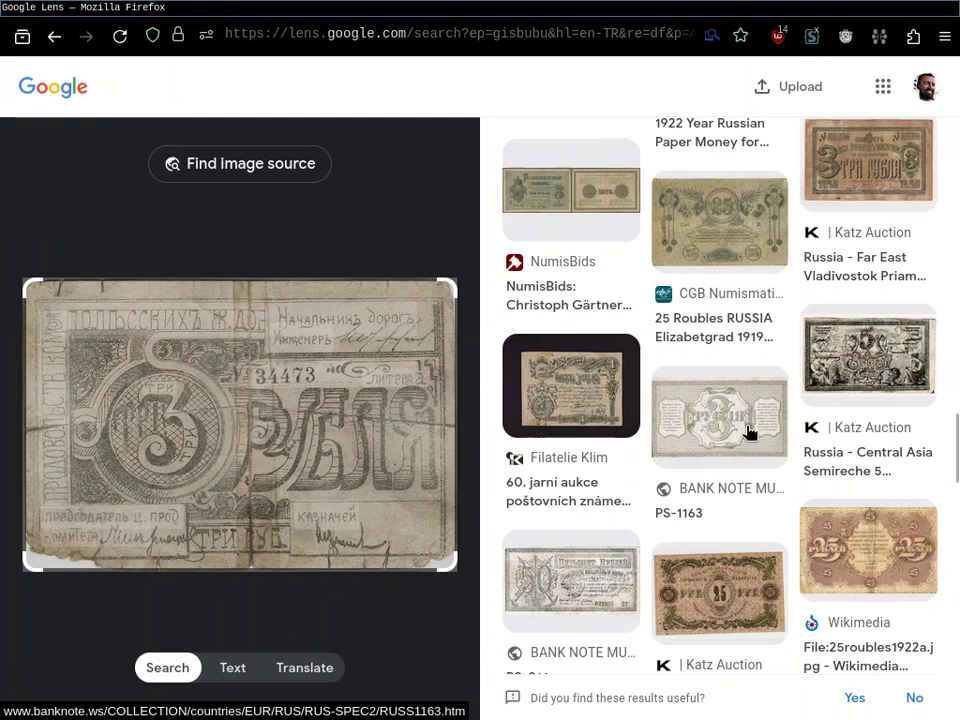
scroll(750, 432, "down", 5)
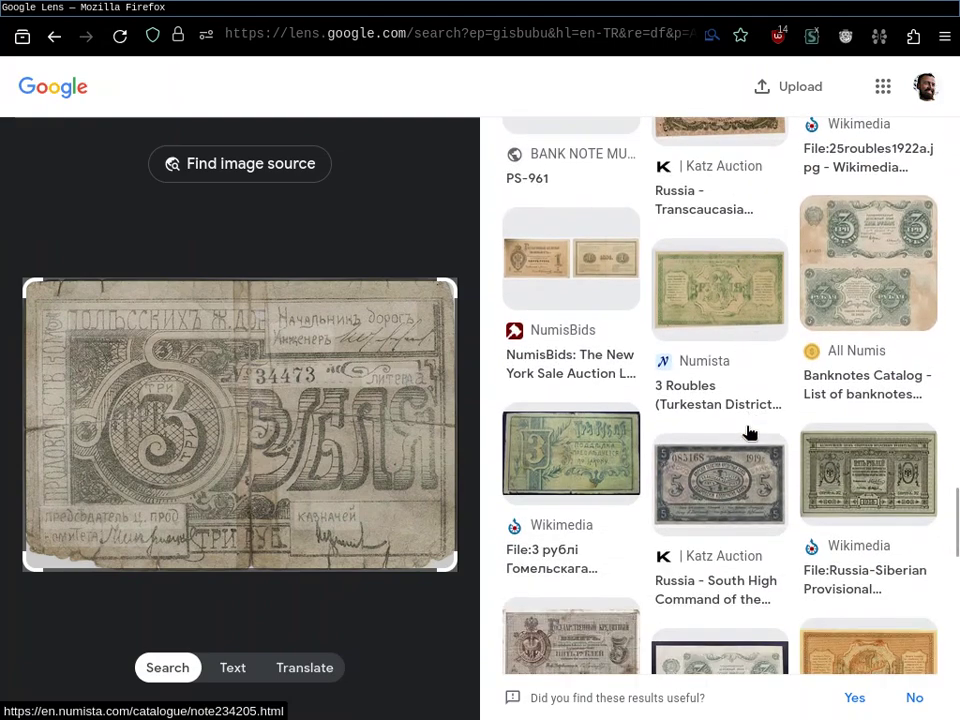
scroll(750, 432, "down", 8)
scroll(750, 432, "down", 3)
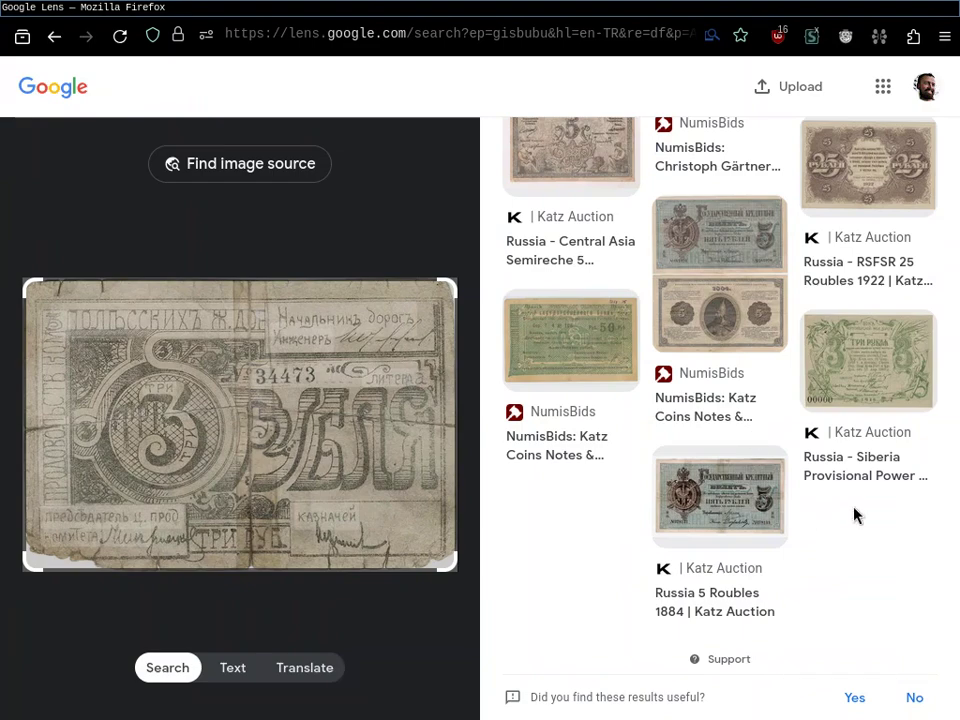
scroll(853, 515, "up", 15)
scroll(853, 515, "down", 1)
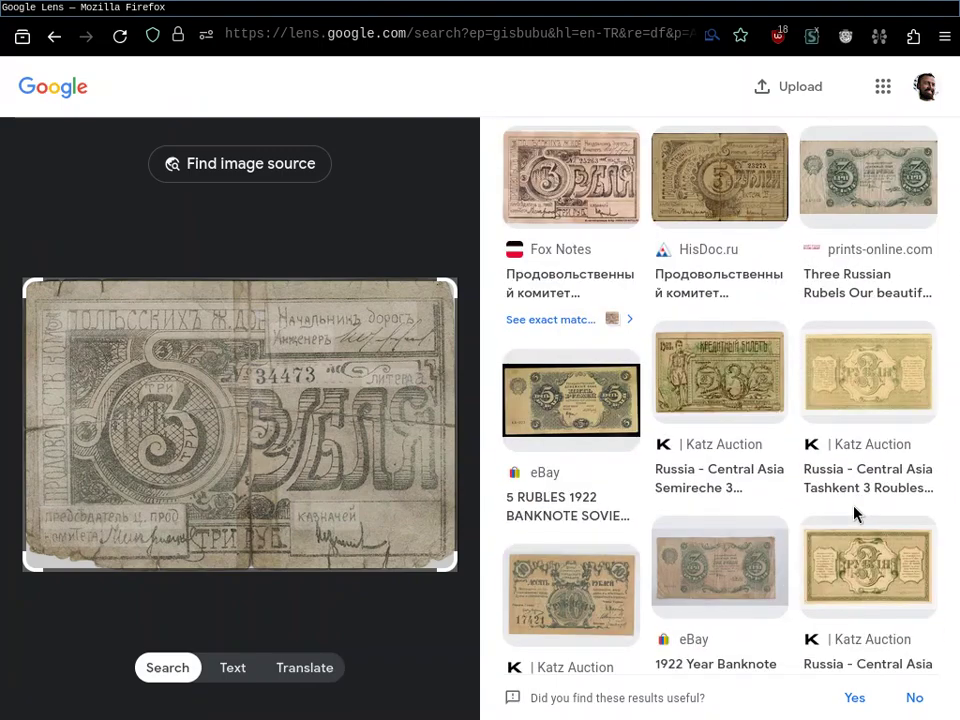
Go through the Google Lens matches a second time, comparing the Wikimedia, auction and catalogue banknotes with the 3-rouble bond
scroll(853, 515, "down", 4)
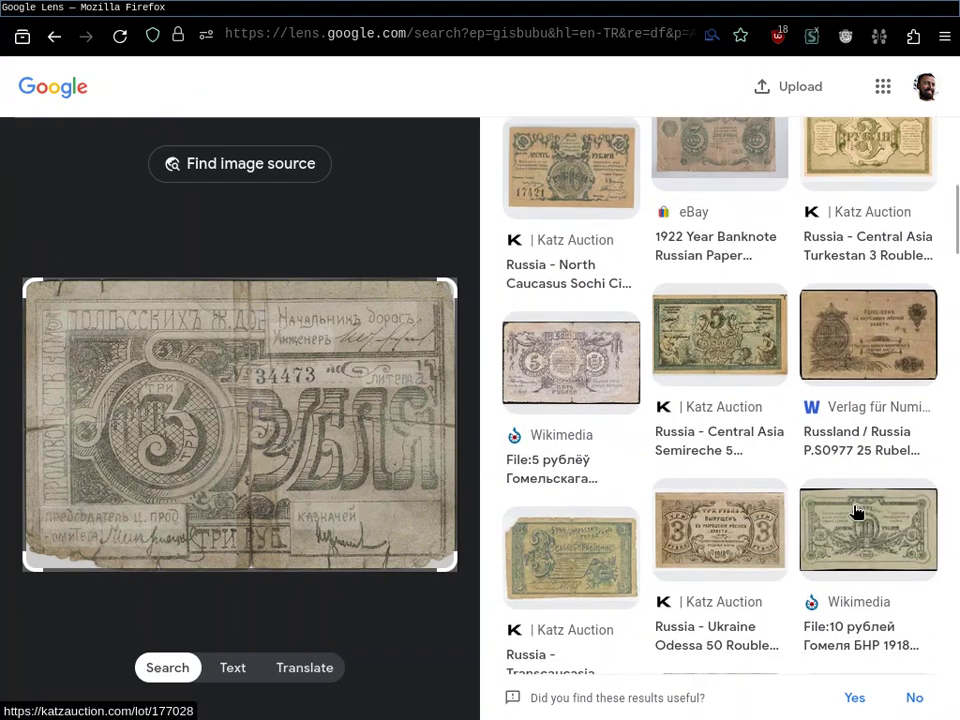
scroll(600, 510, "down", 1)
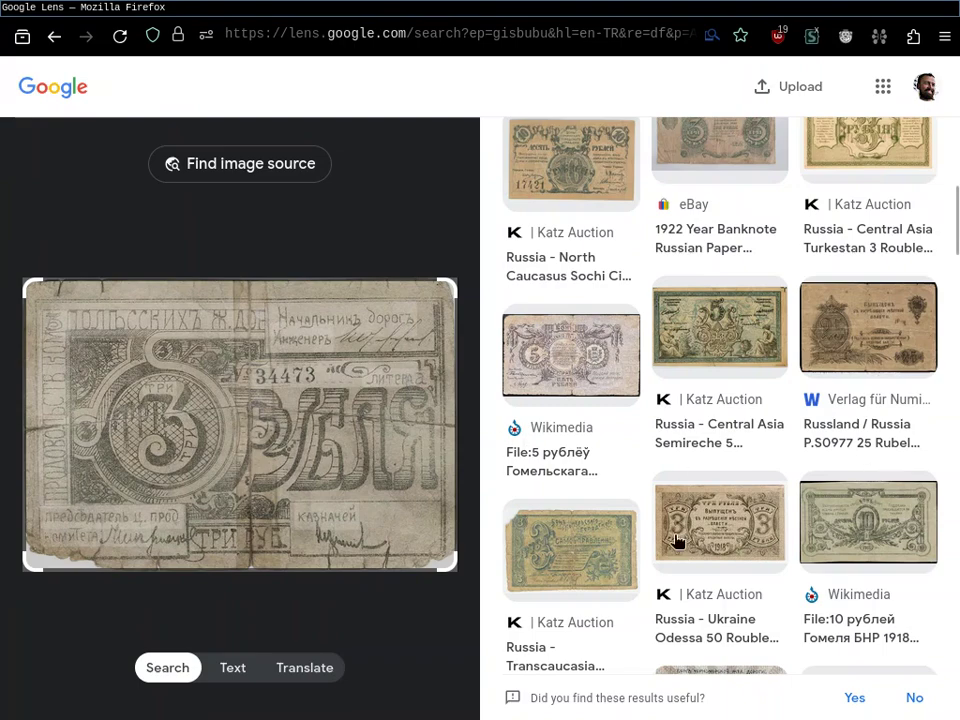
scroll(889, 540, "down", 3)
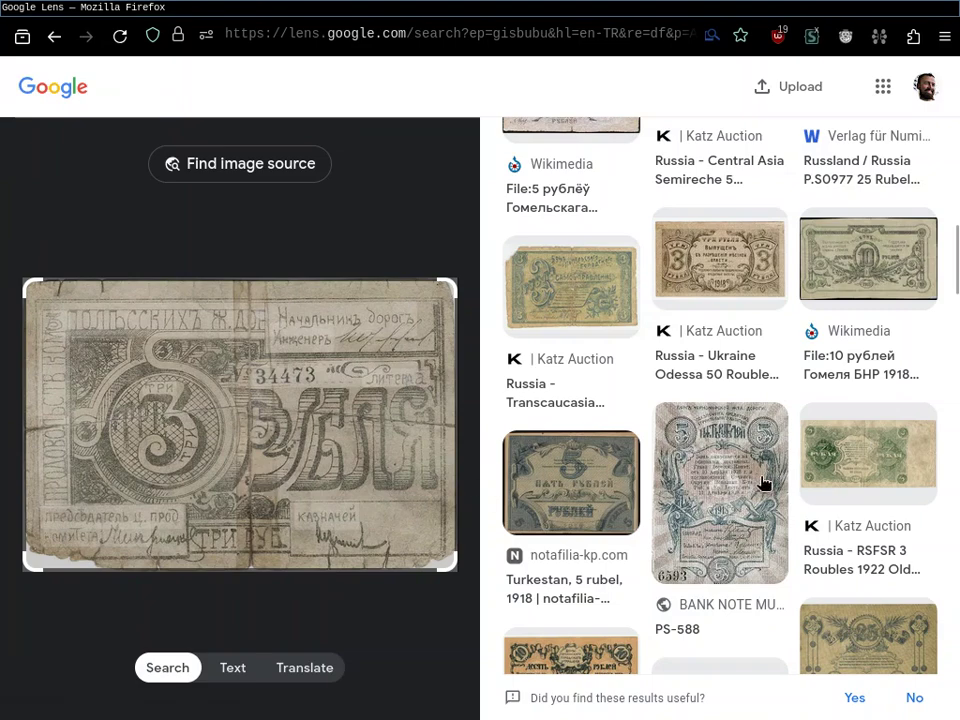
scroll(900, 471, "down", 3)
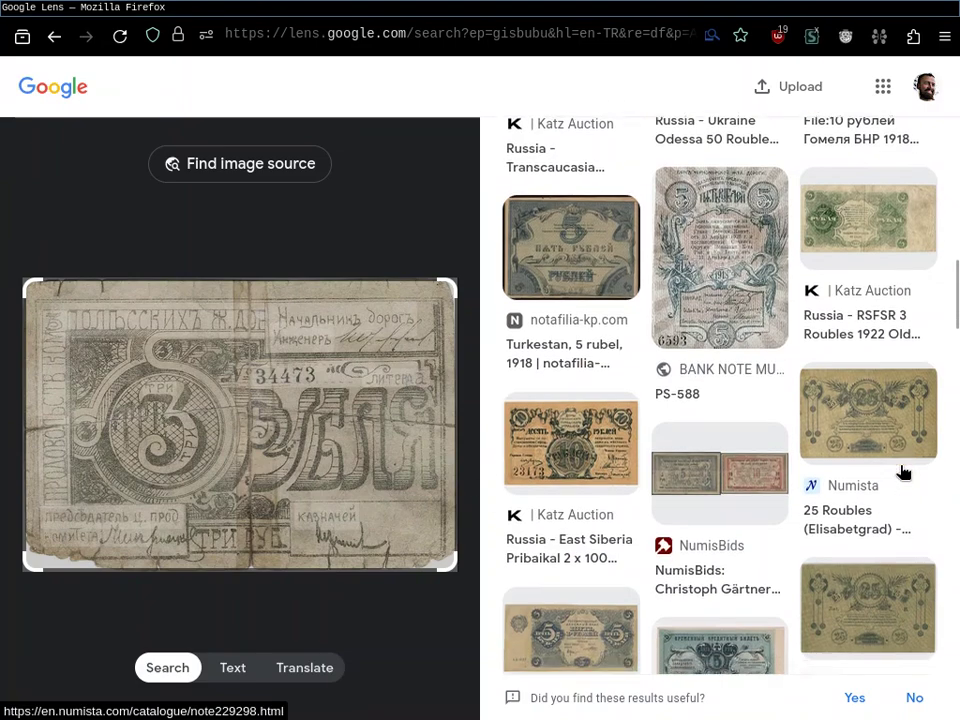
scroll(900, 471, "down", 6)
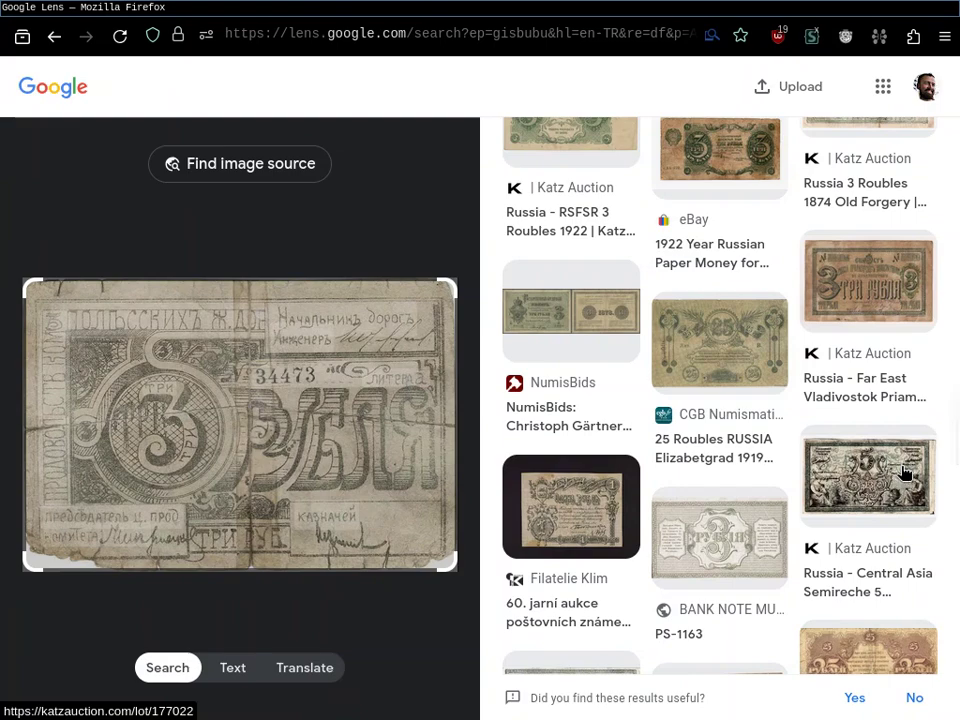
scroll(850, 540, "down", 3)
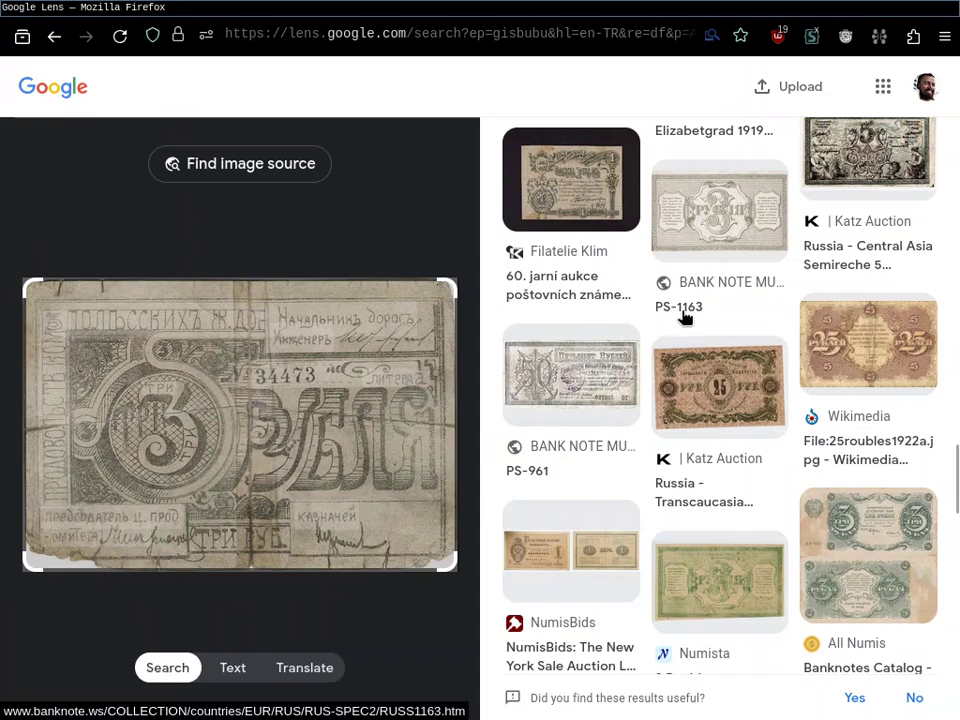
scroll(725, 355, "down", 5)
scroll(725, 330, "up", 10)
Run a Google Images reverse search on the 3-rouble bond's enlarged front image and look over the results page to its far edge
key("alt+Left")
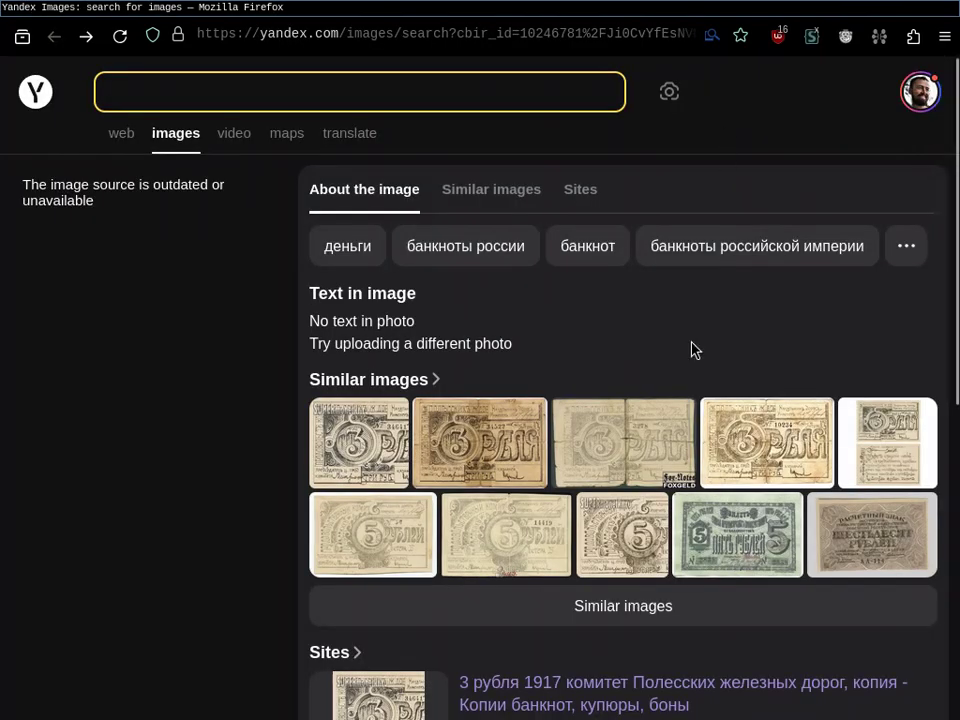
key("alt+Right")
right_click(546, 257)
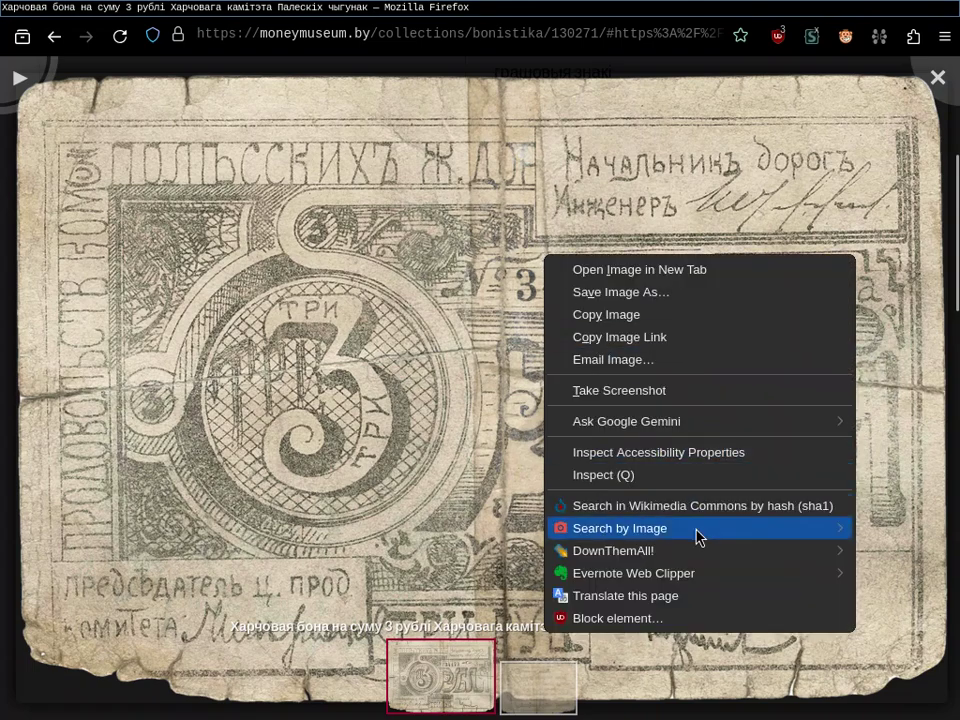
mouse_move(698, 533)
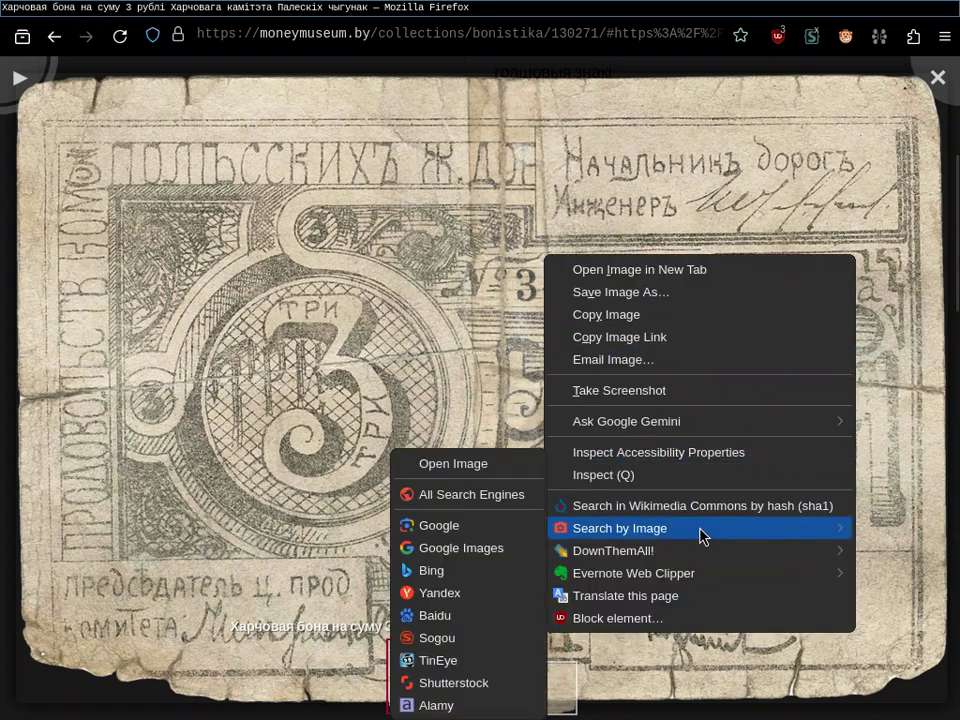
left_click(457, 548)
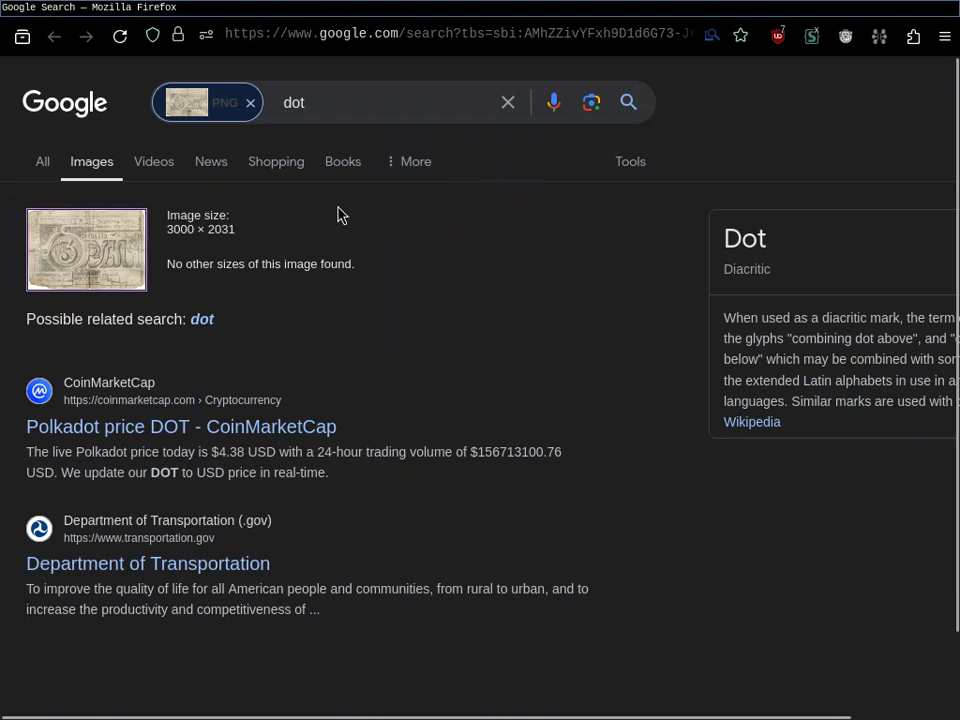
scroll(293, 270, "down", 2)
scroll(293, 270, "up", 2)
scroll(618, 296, "right", 1)
scroll(618, 296, "right", 3)
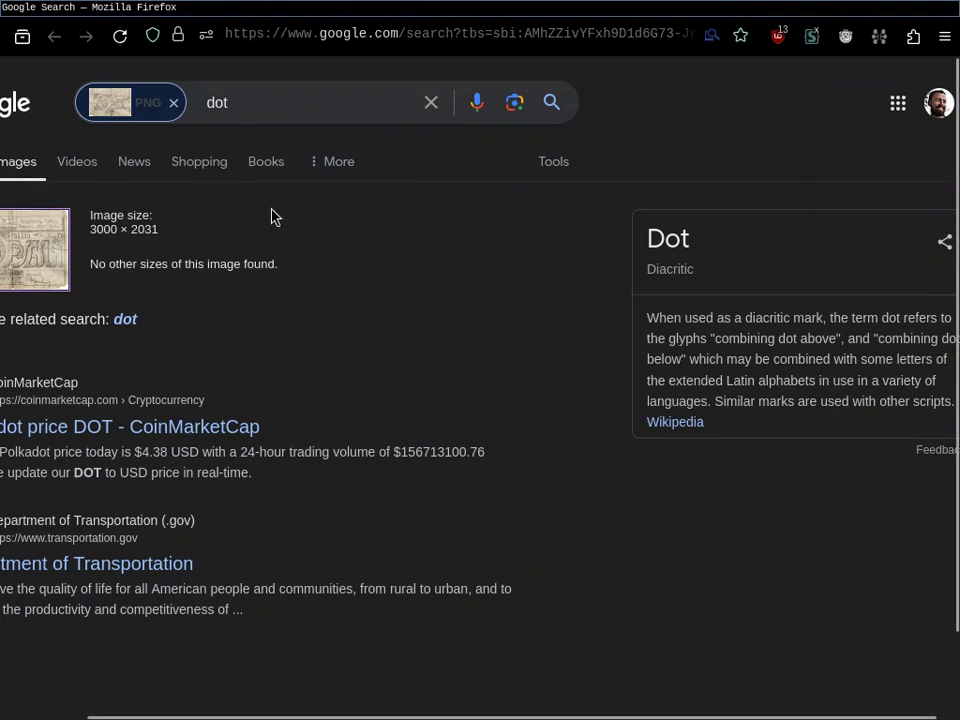
Return to the bond's enlarged front image and run a Bing reverse image search on it
key("alt+Left")
right_click(488, 388)
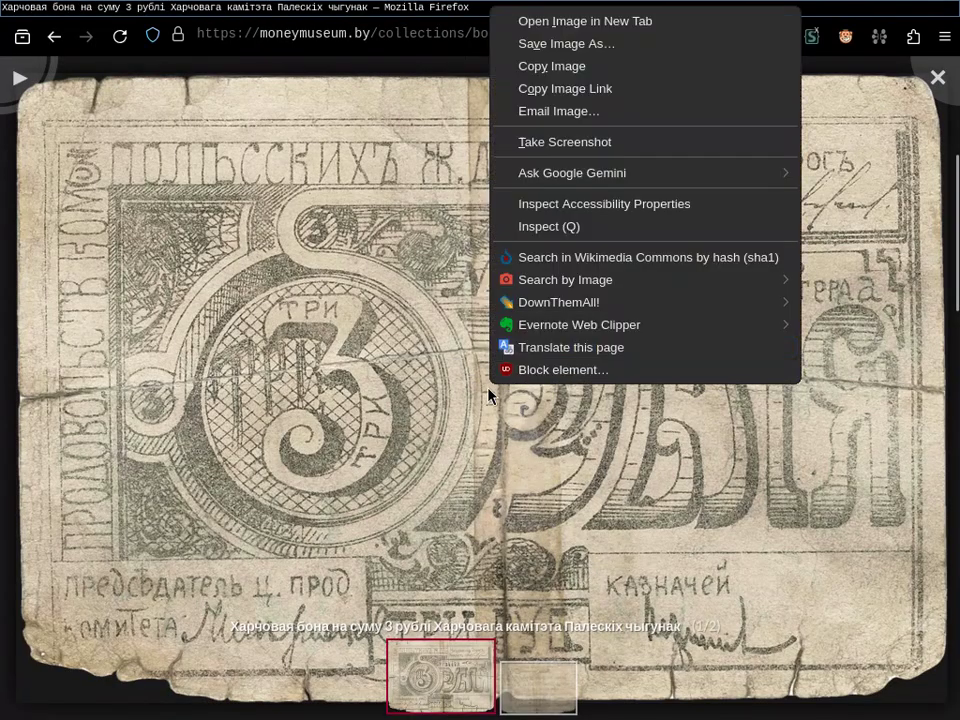
mouse_move(725, 287)
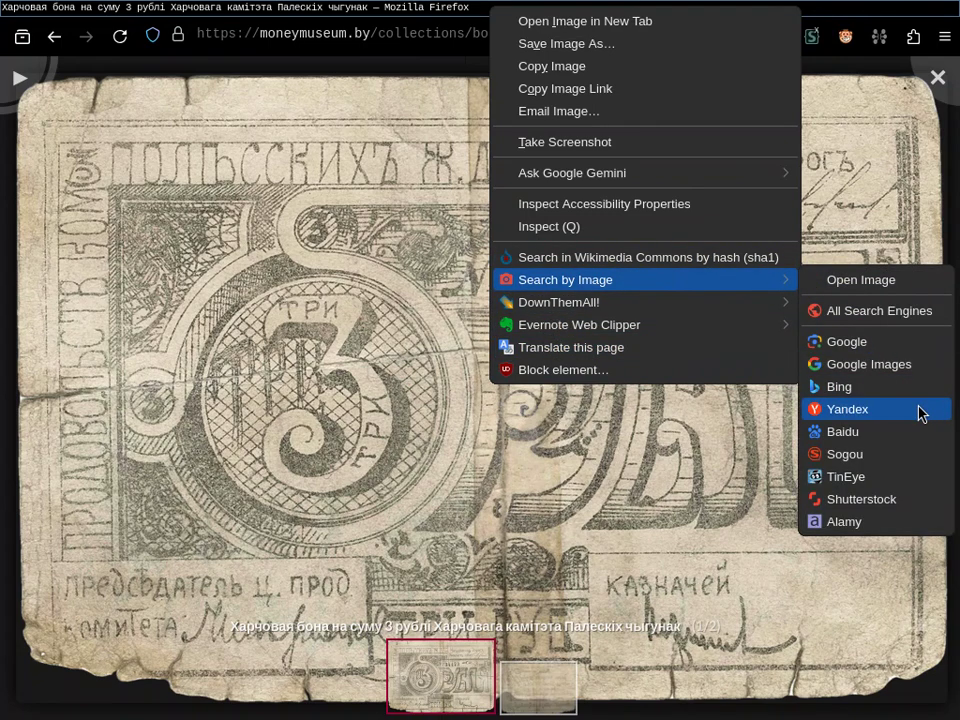
left_click(849, 388)
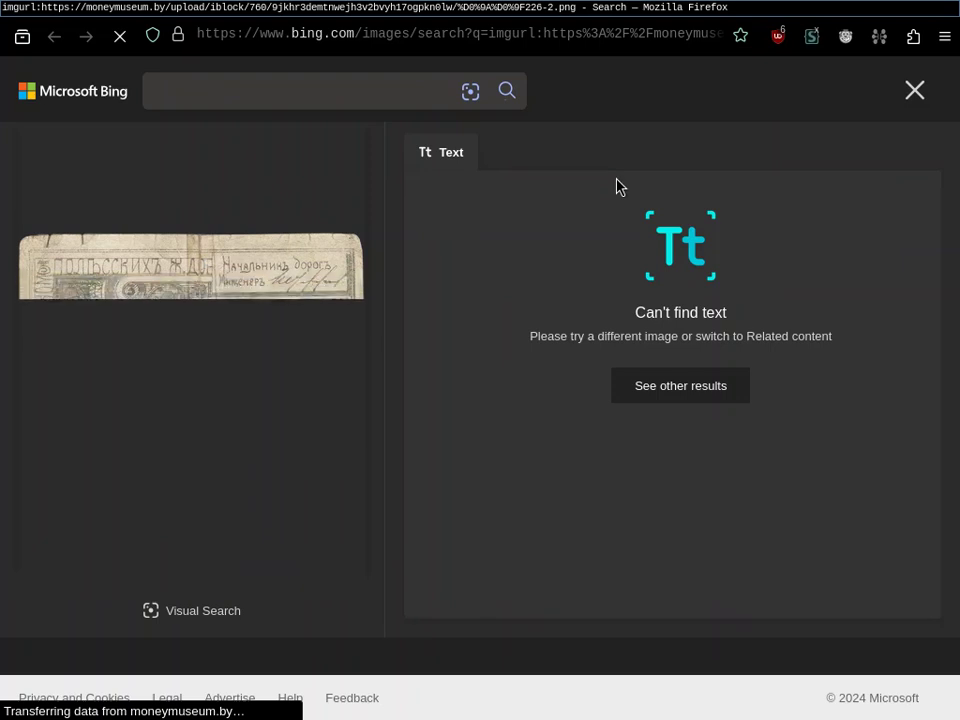
Return to the Баністыка collection listing and go by way of page 1 to page 4
key("alt+Tab")
key("alt+Tab")
key("alt+Tab")
key("alt+Tab")
scroll(566, 492, "down", 20)
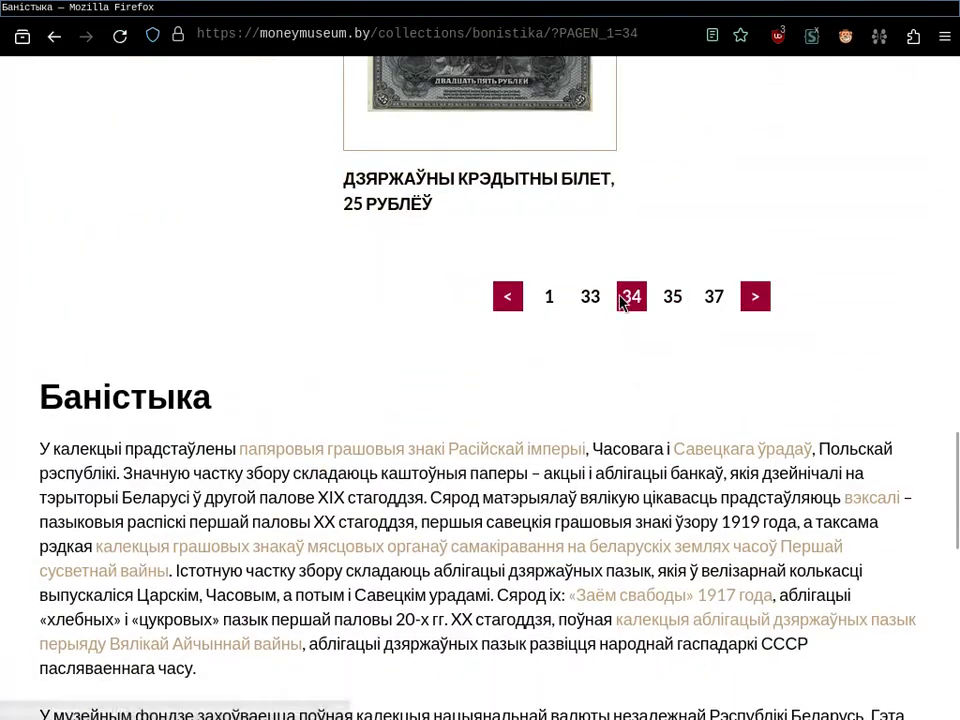
left_click(557, 302)
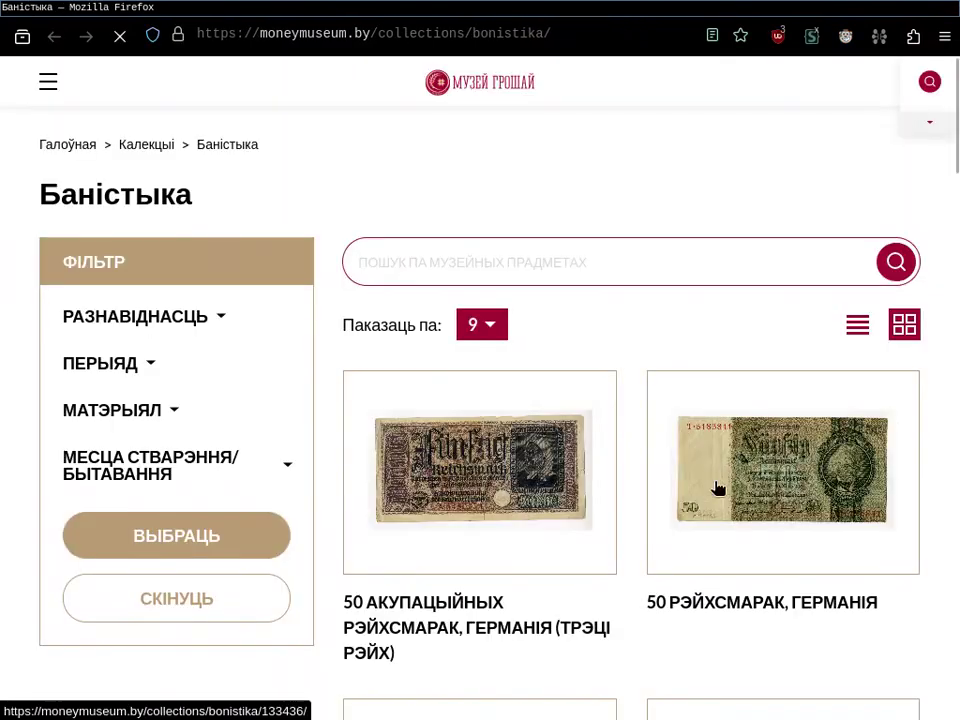
scroll(636, 441, "down", 15)
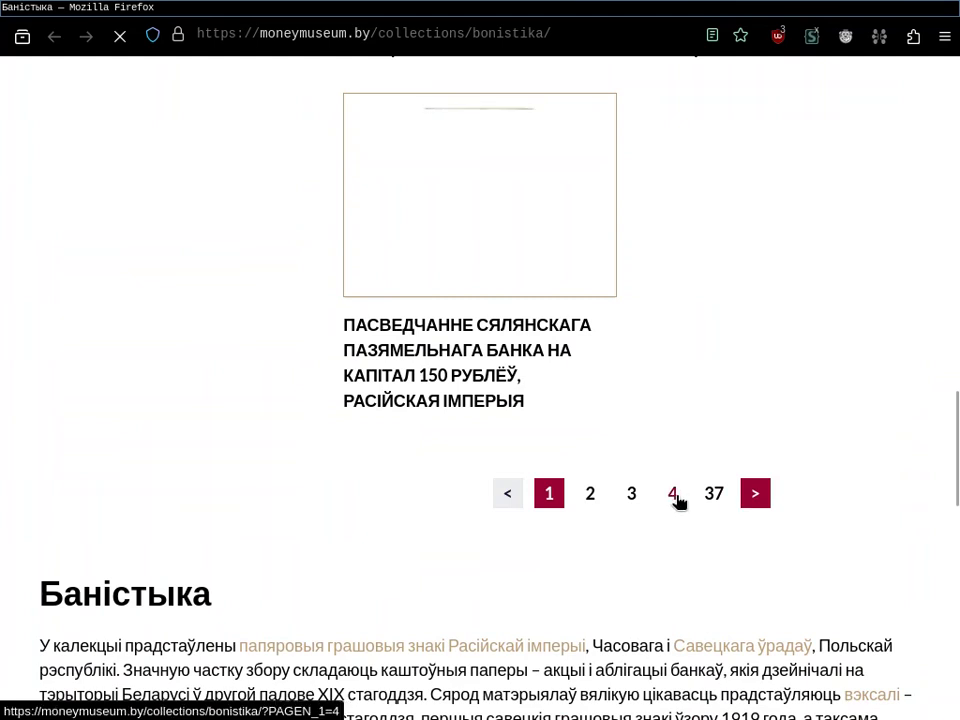
left_click(673, 494)
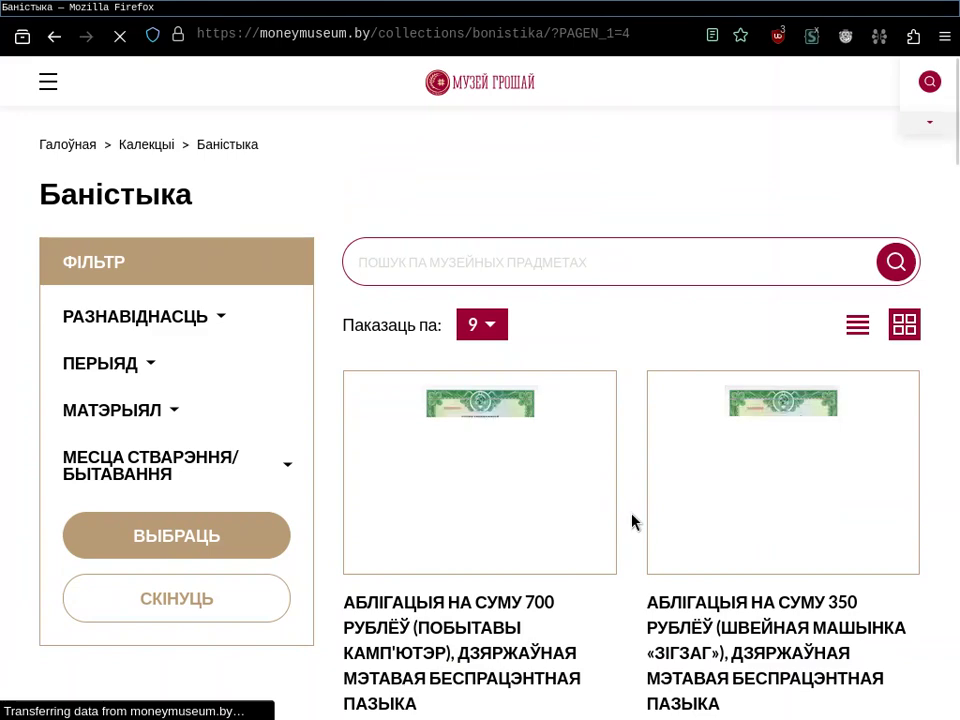
Look over the rouble bonds on page 4 of the Баністыка collection and return to the start of the page
scroll(632, 520, "down", 3)
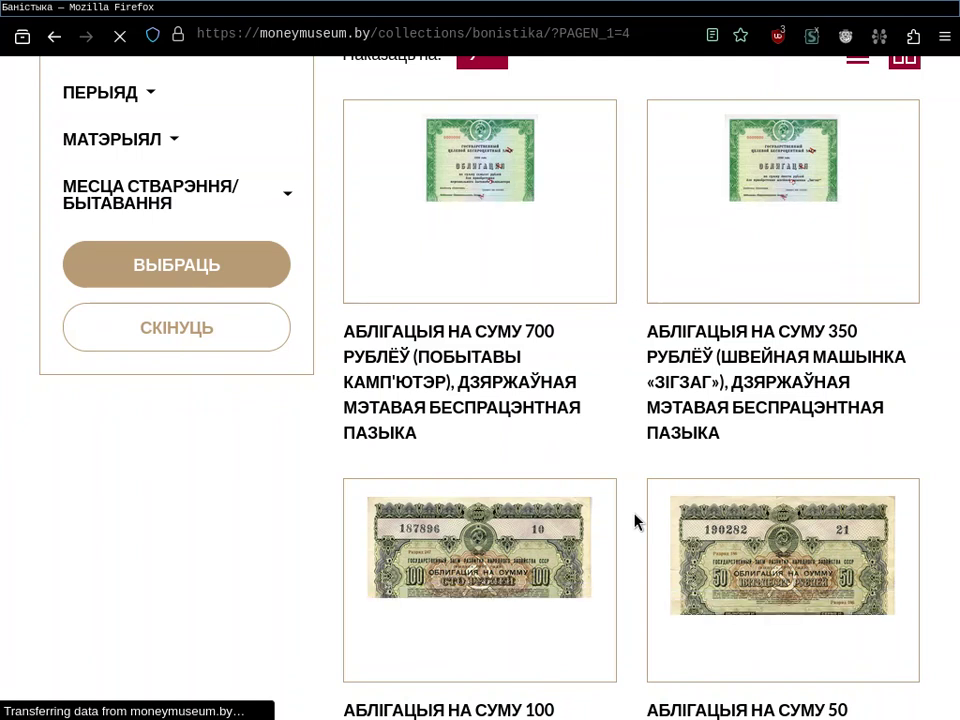
scroll(636, 521, "down", 2)
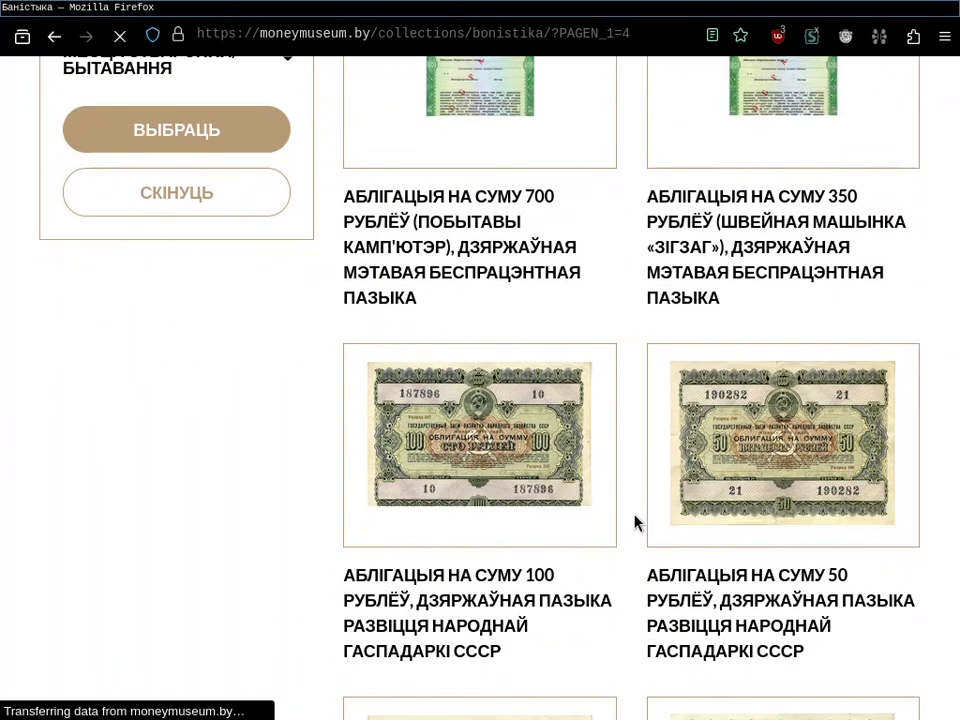
scroll(636, 521, "down", 1)
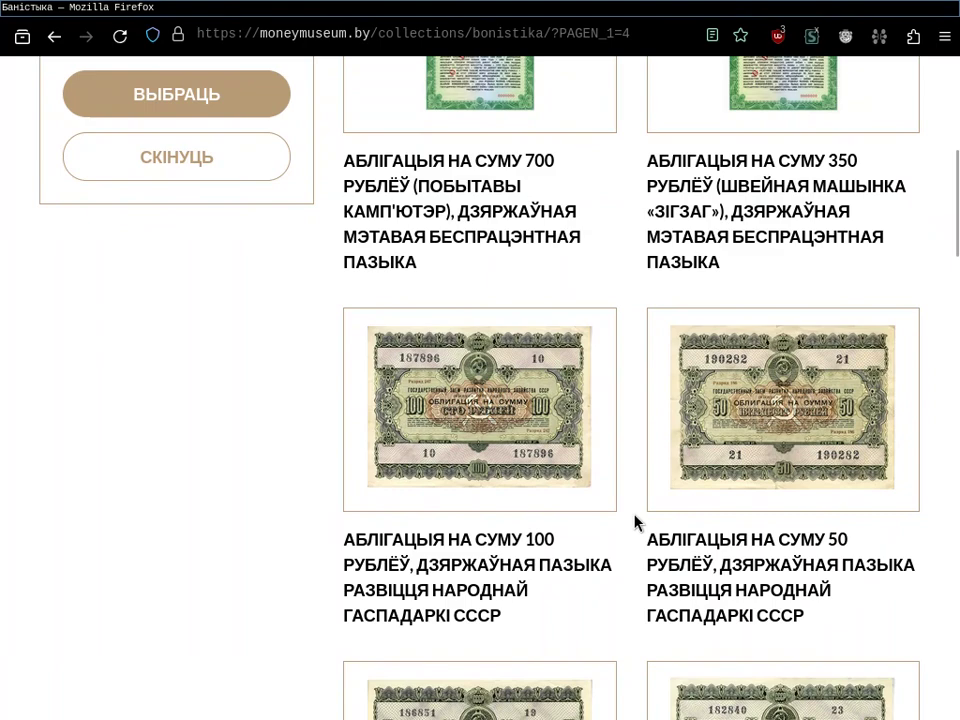
scroll(636, 521, "up", 5)
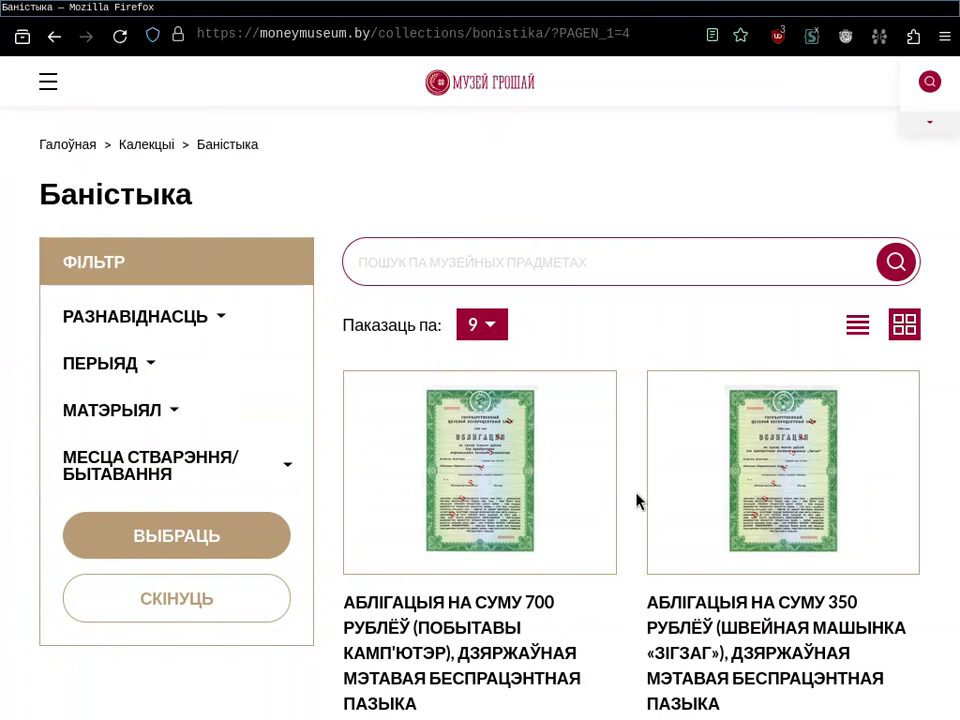
scroll(636, 500, "down", 3)
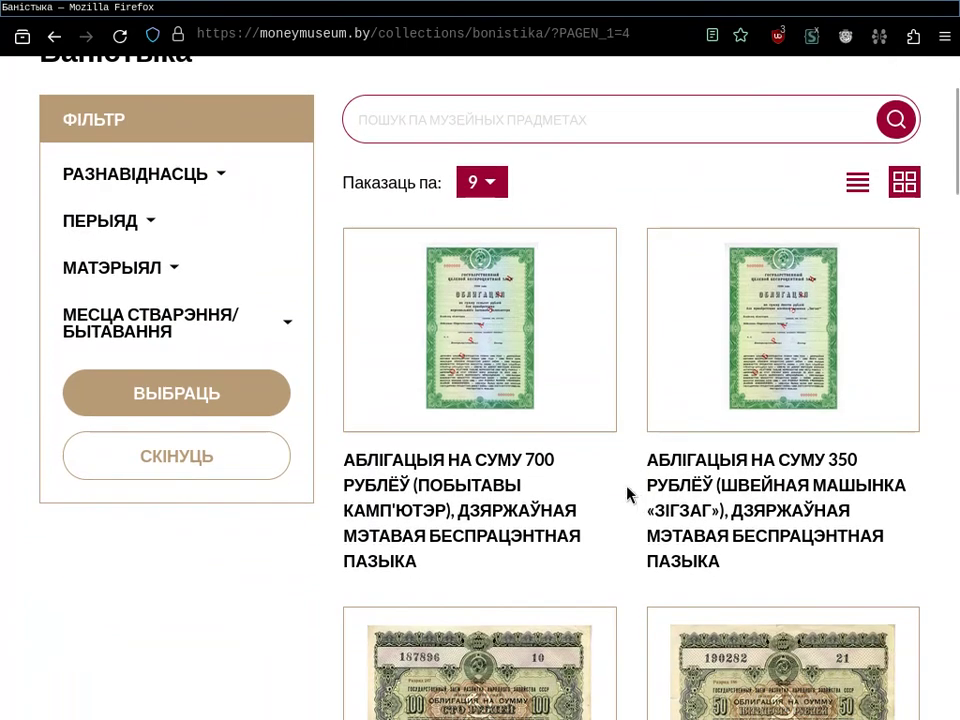
scroll(628, 494, "down", 3)
scroll(628, 494, "up", 6)
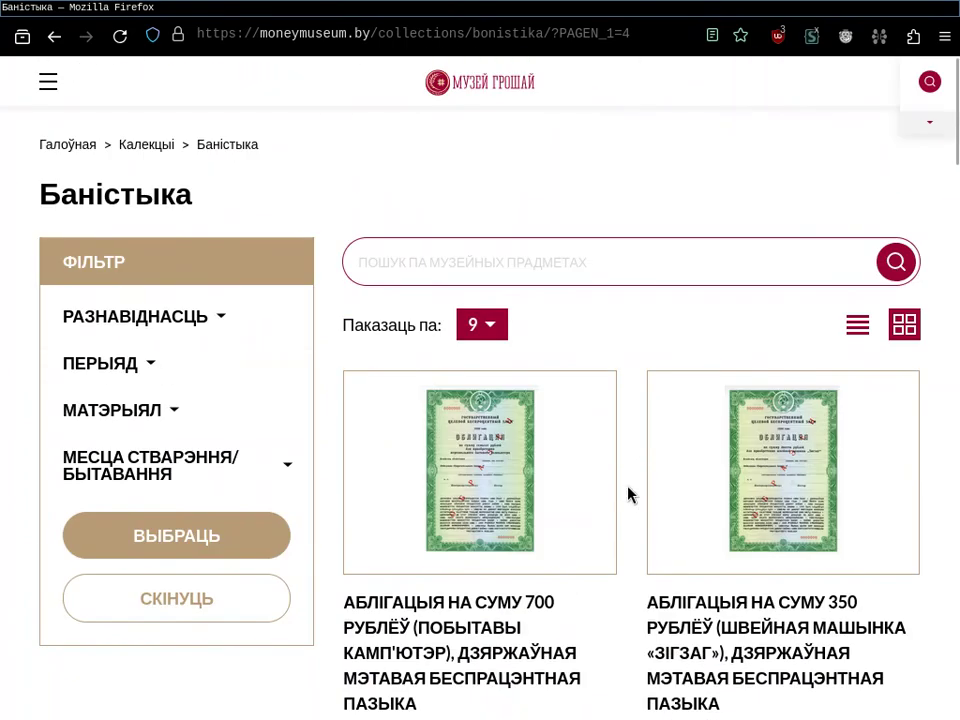
Check the Bing visual search page for the 3-rouble bond and return to page 34 of the collection
key("ctrl+Tab")
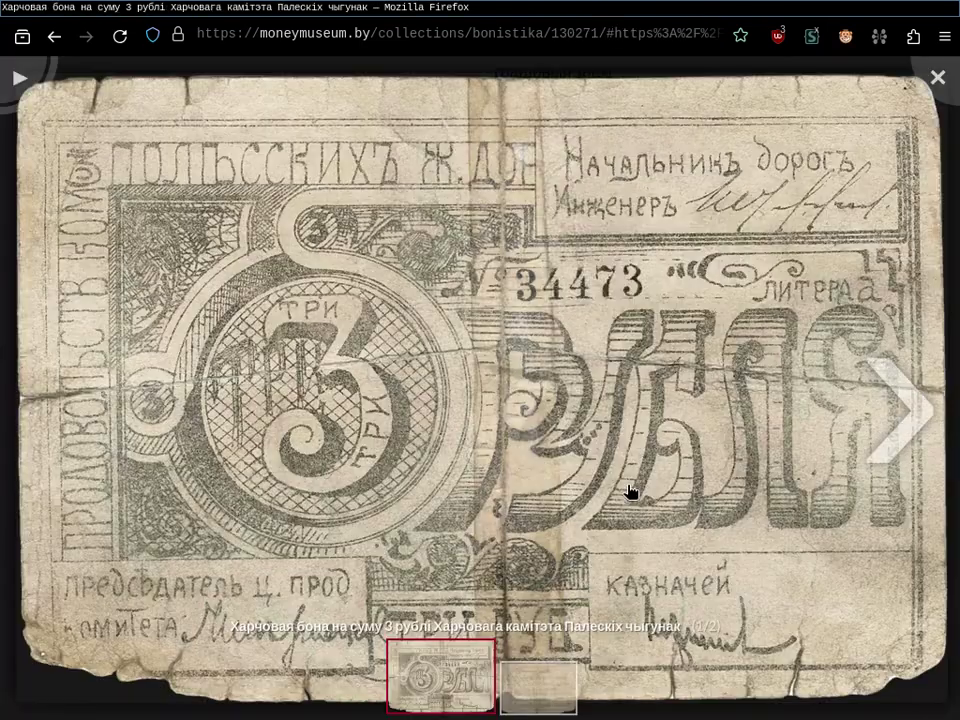
key("ctrl+Tab")
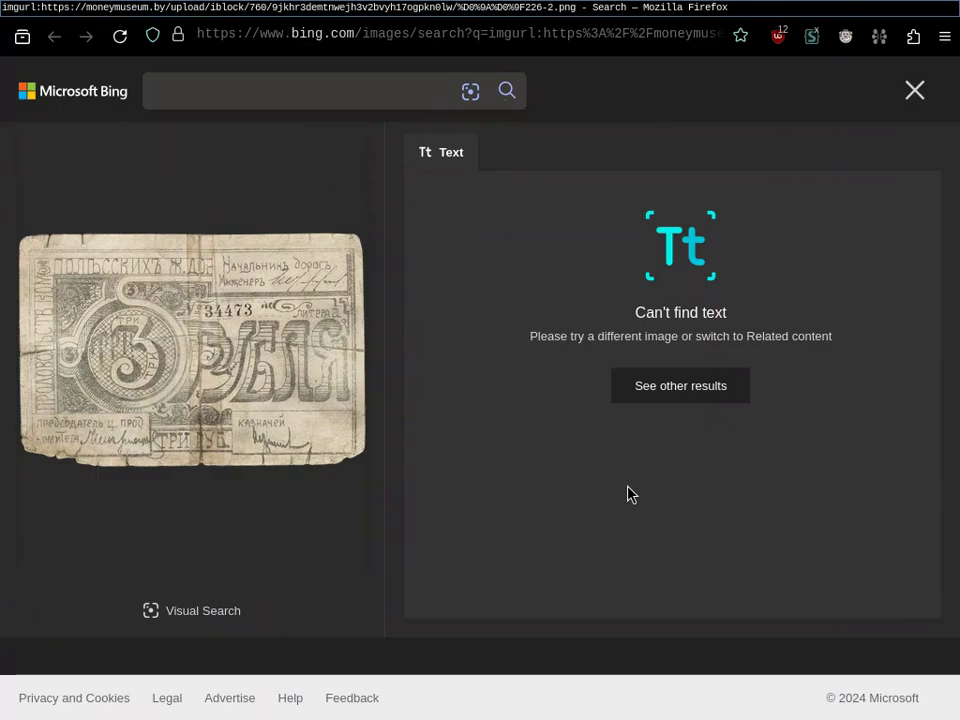
key("ctrl+Tab")
key("ctrl+Tab")
key("ctrl+Tab")
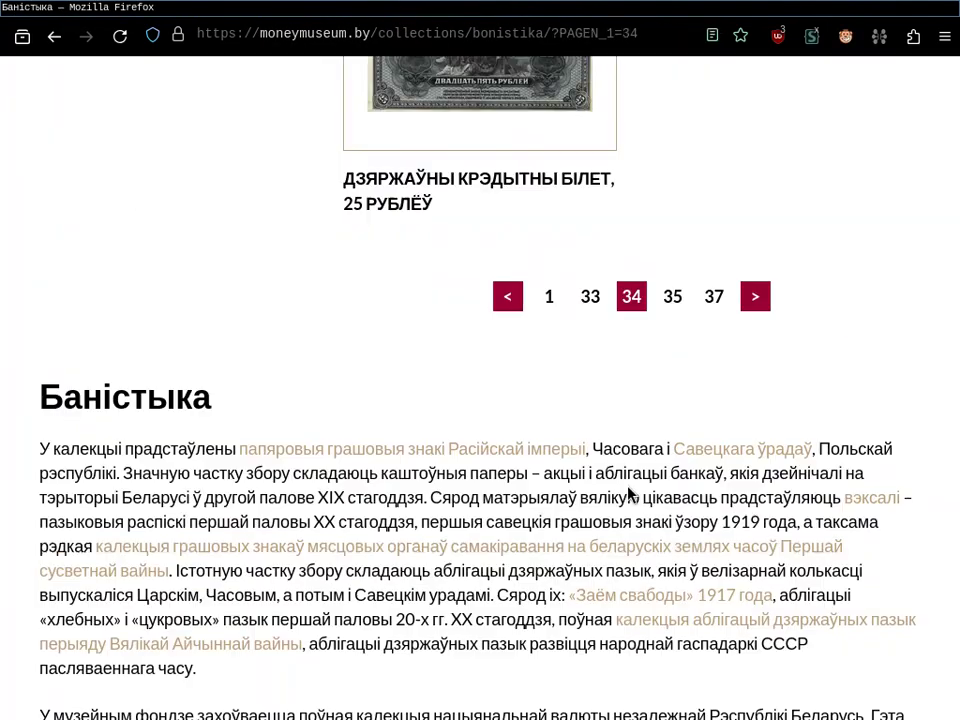
Go back to the bond's enlarged front image and run a Yandex reverse image search on it
key("ctrl+Tab")
key("ctrl+Tab")
key("ctrl+Tab")
key("ctrl+Tab")
key("ctrl+Tab")
key("ctrl+Tab")
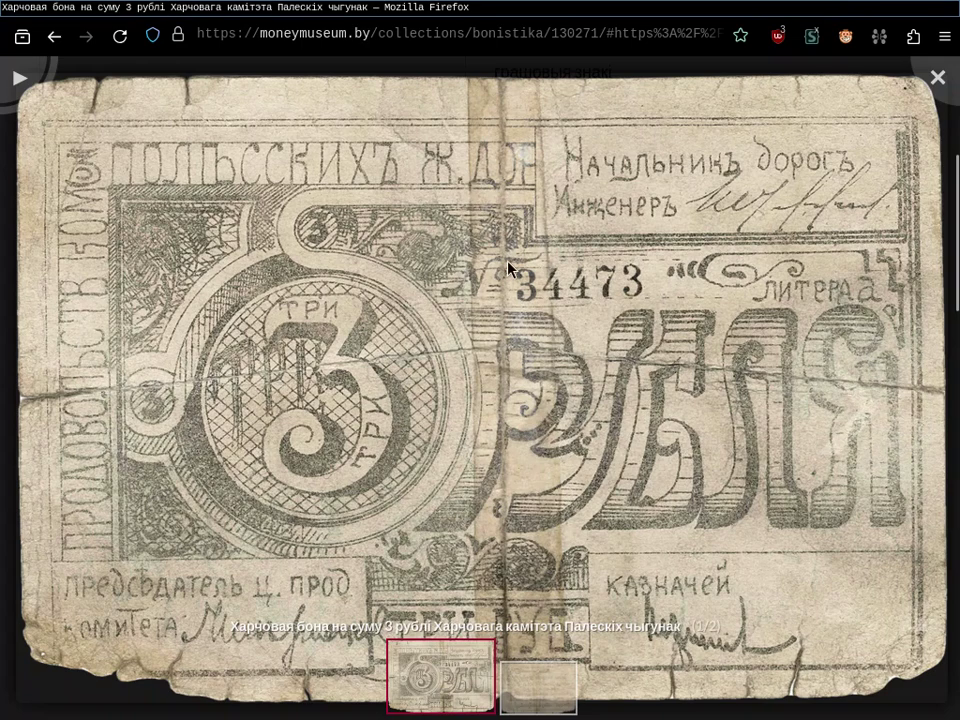
right_click(482, 288)
mouse_move(624, 581)
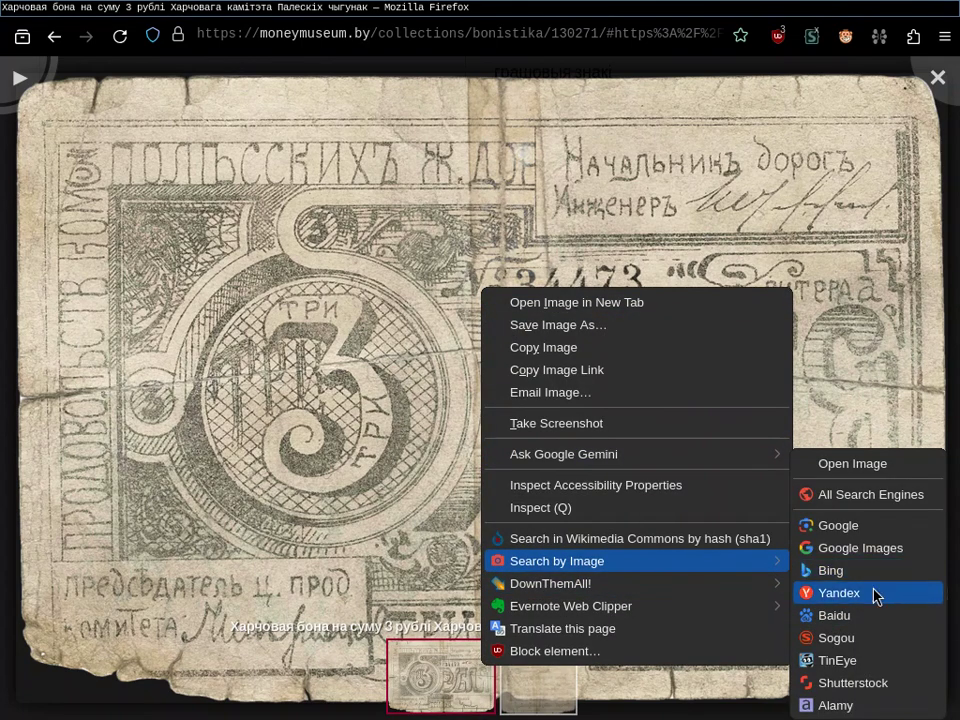
left_click(872, 593)
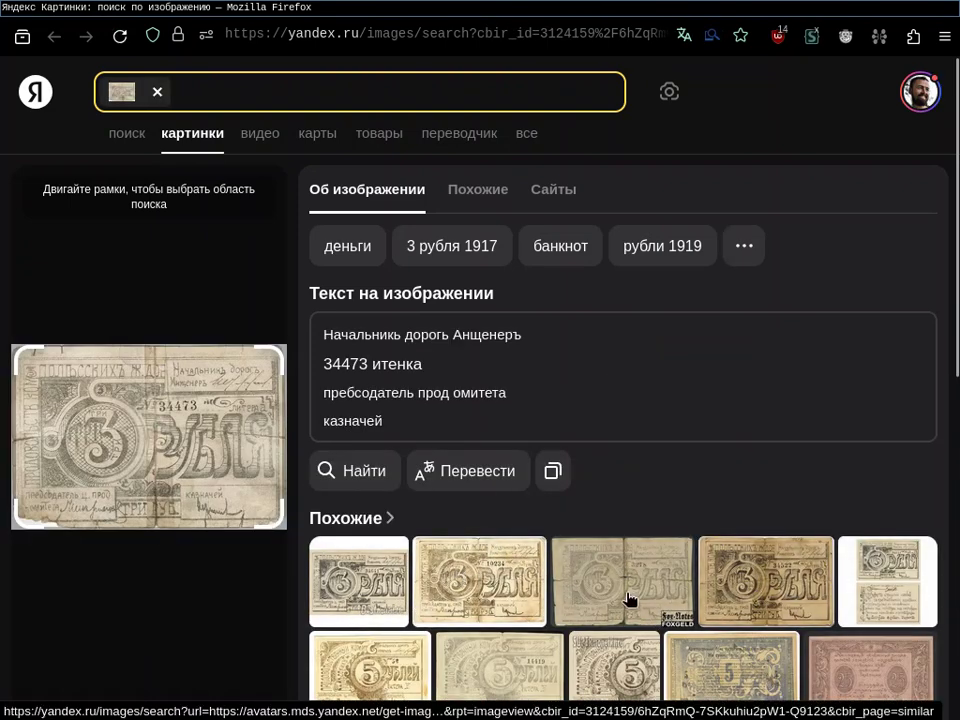
Restrict the Yandex reverse image search to site:commons.wikimedia.org and look over the similar banknotes it returns
scroll(608, 574, "down", 1)
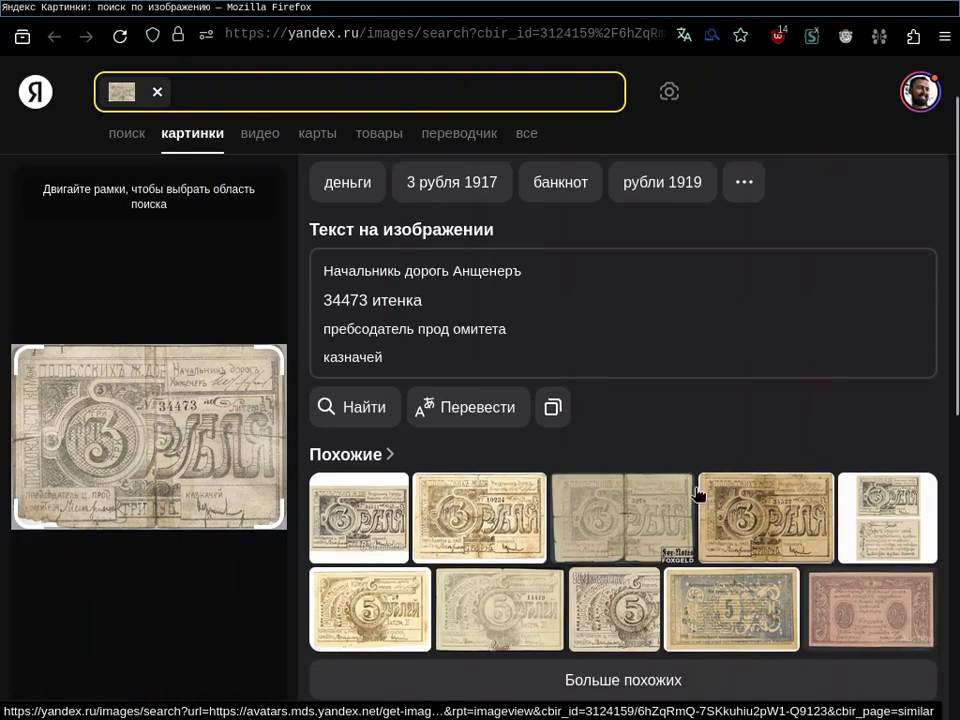
left_click(413, 103)
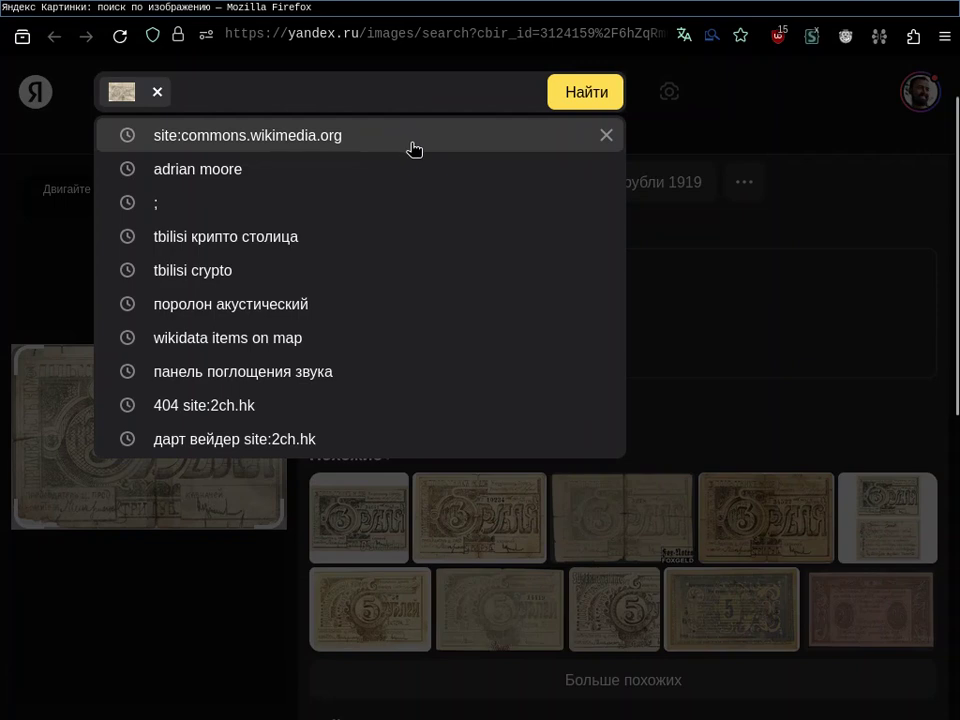
left_click(415, 149)
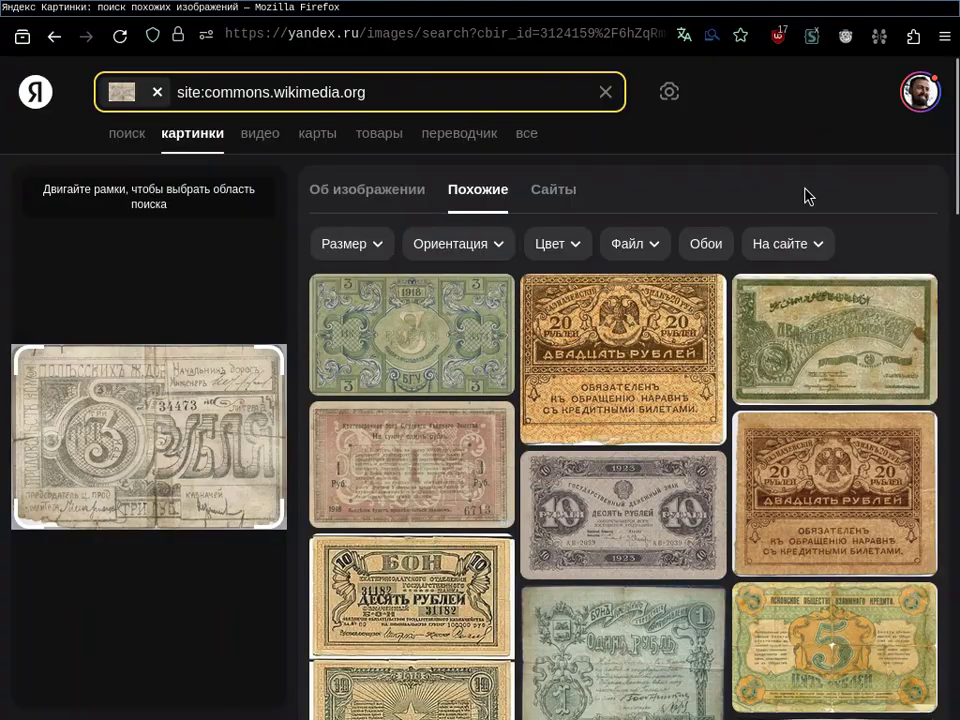
scroll(805, 194, "down", 5)
scroll(807, 189, "down", 7)
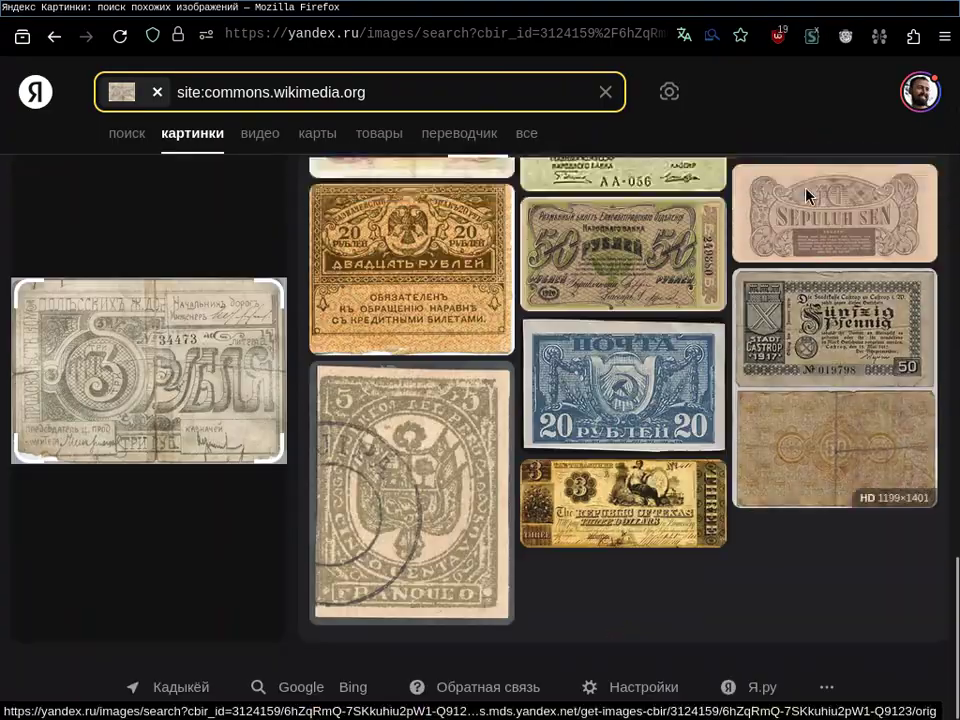
scroll(806, 189, "up", 4)
scroll(806, 194, "up", 6)
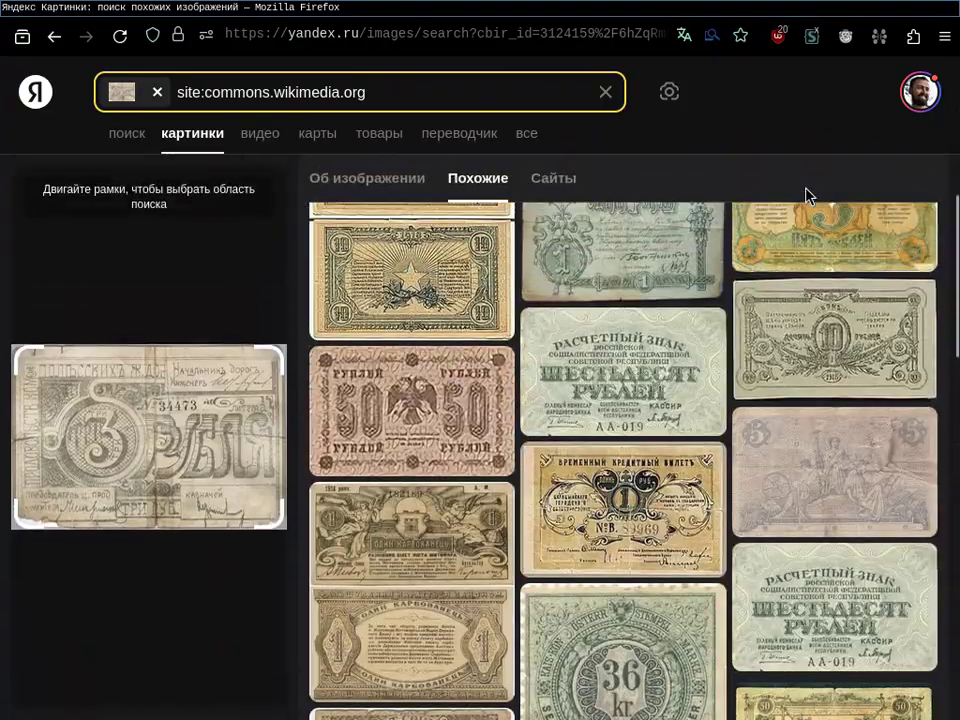
scroll(806, 194, "up", 5)
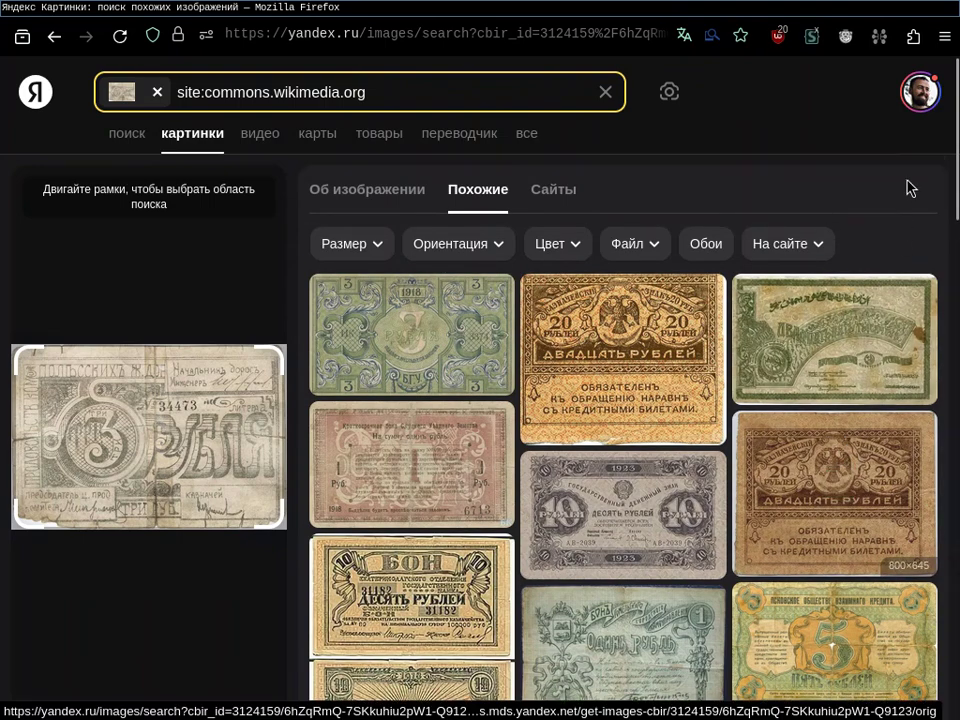
Return to the bond's enlarged front image and search for it in Wikimedia Commons by its sha1 hash
key("alt+Tab")
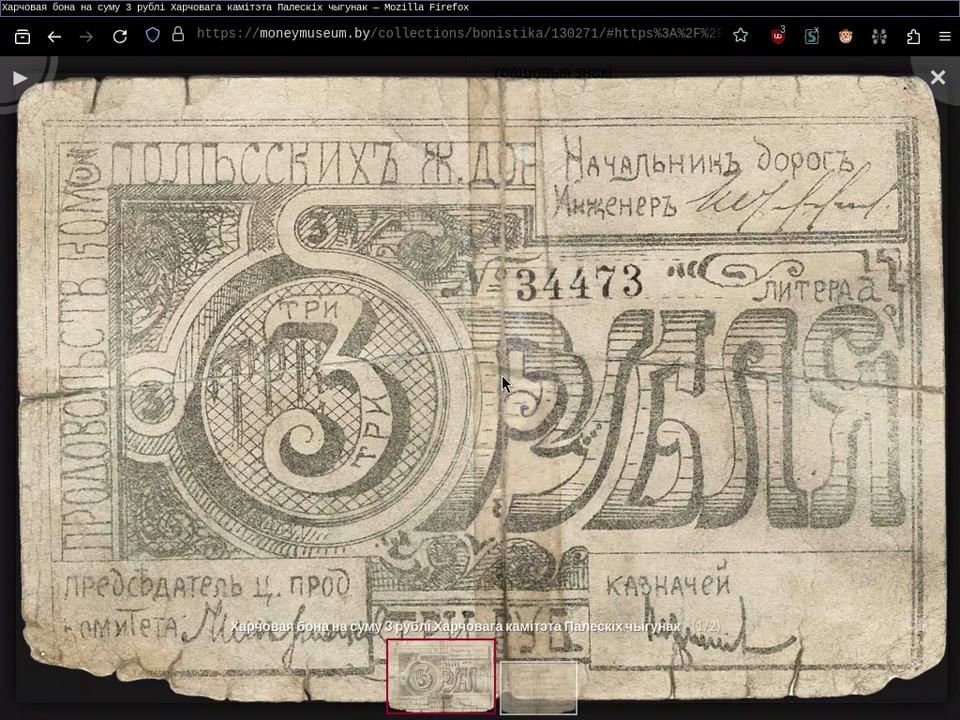
right_click(505, 382)
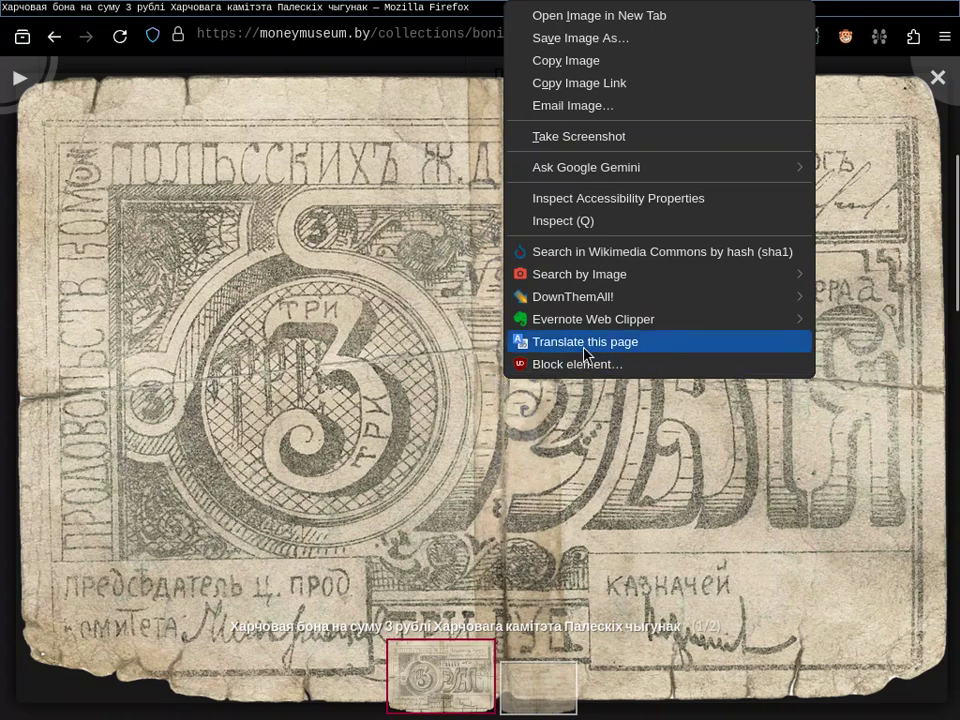
mouse_move(676, 273)
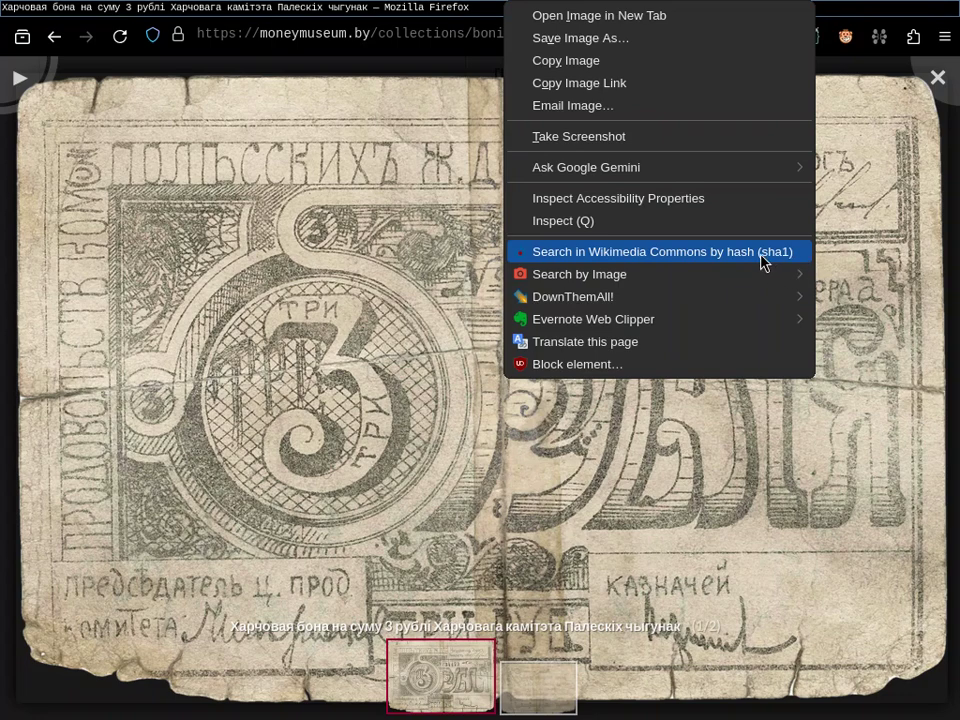
left_click(760, 261)
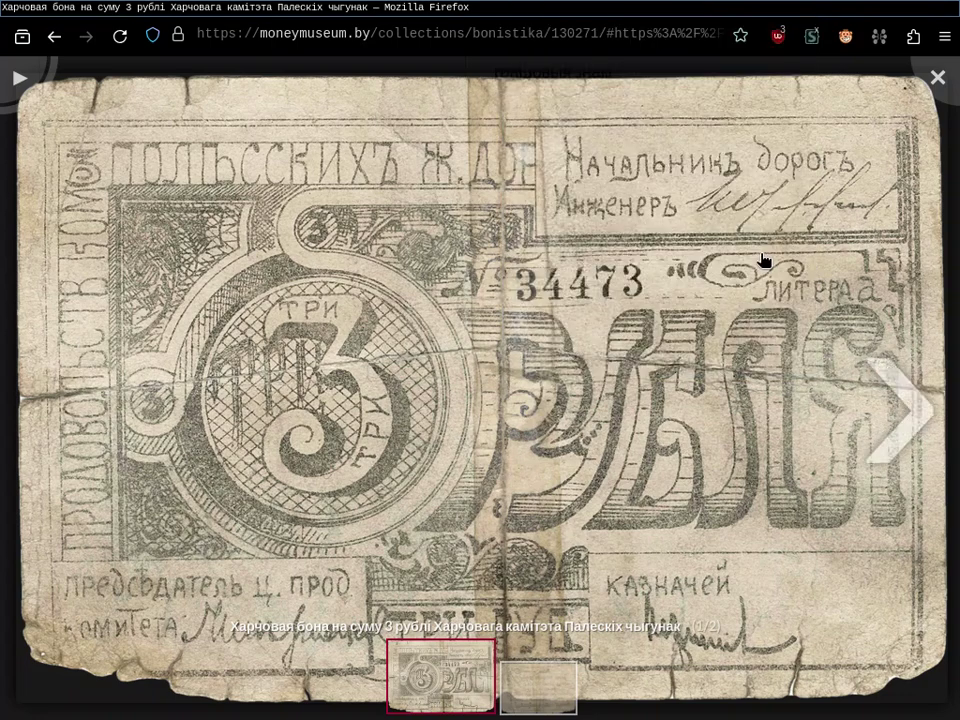
right_click(691, 208)
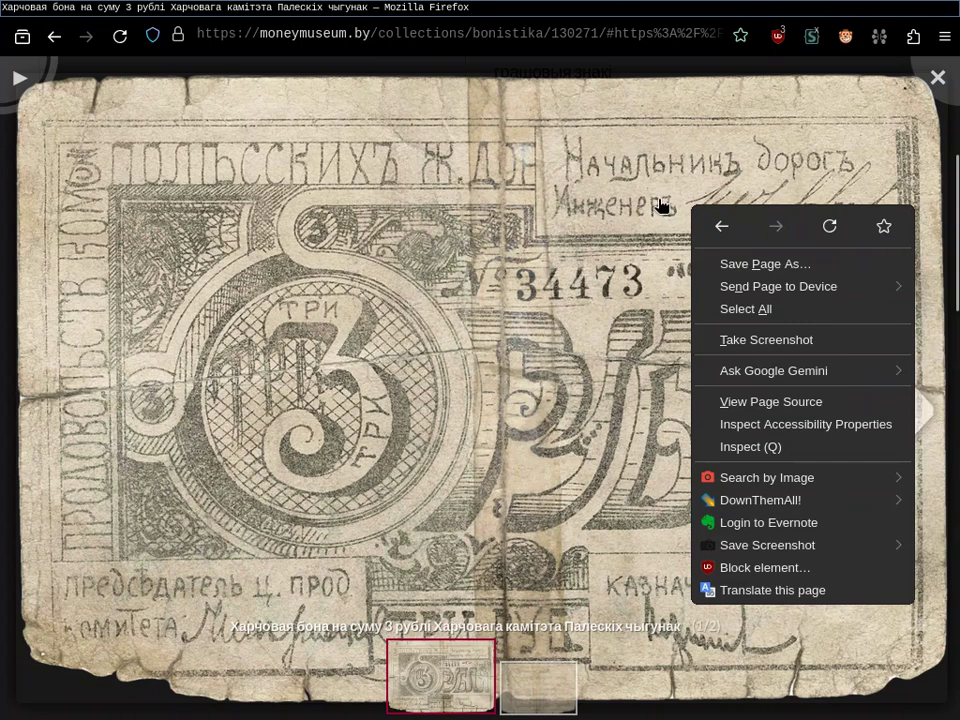
left_click(663, 205)
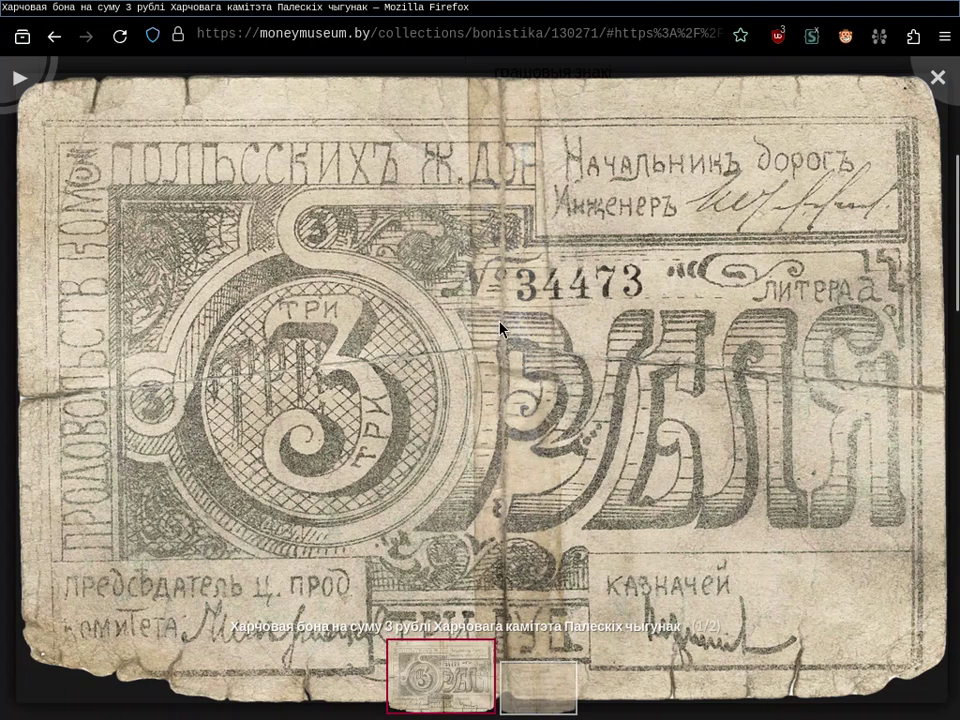
Bring up the developer tools' network monitor and repeat the Wikimedia Commons sha1 hash search on the bond's front image
key("F12")
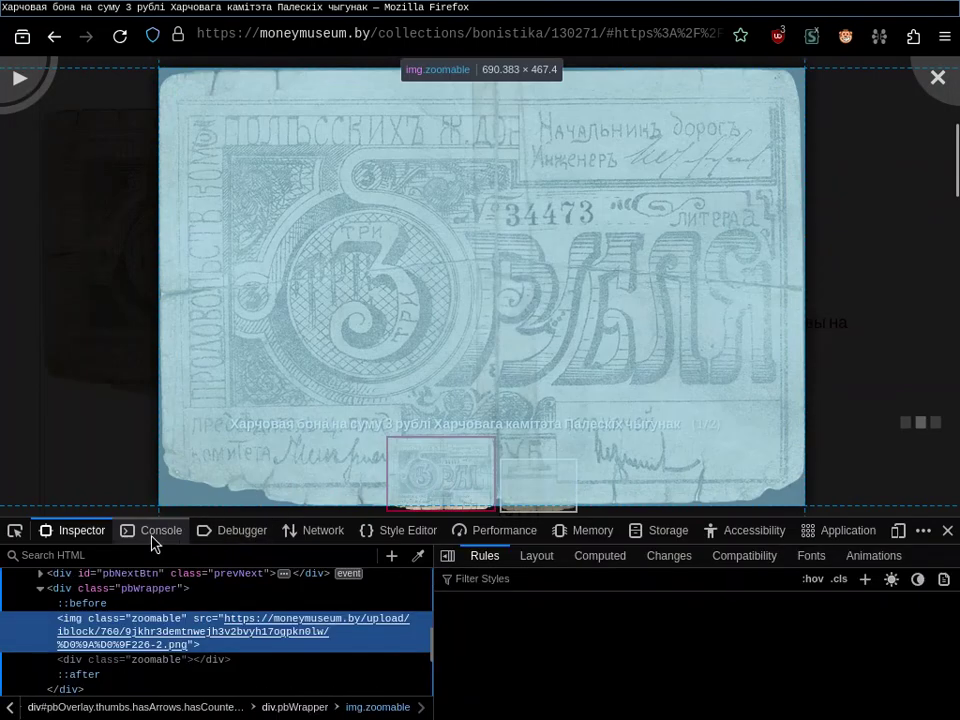
left_click(152, 534)
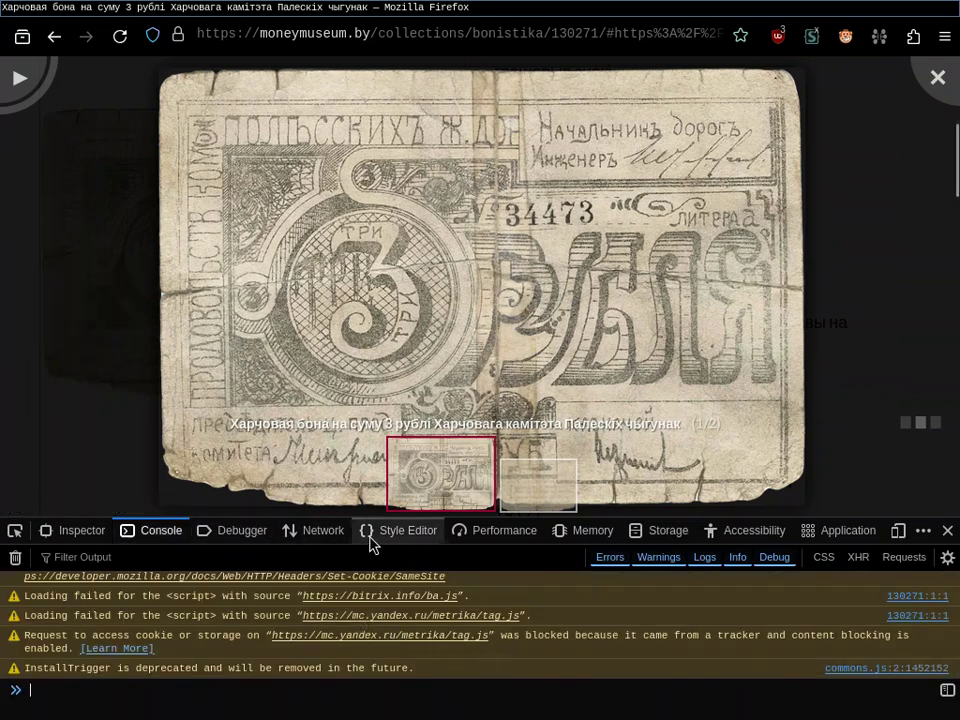
left_click(322, 535)
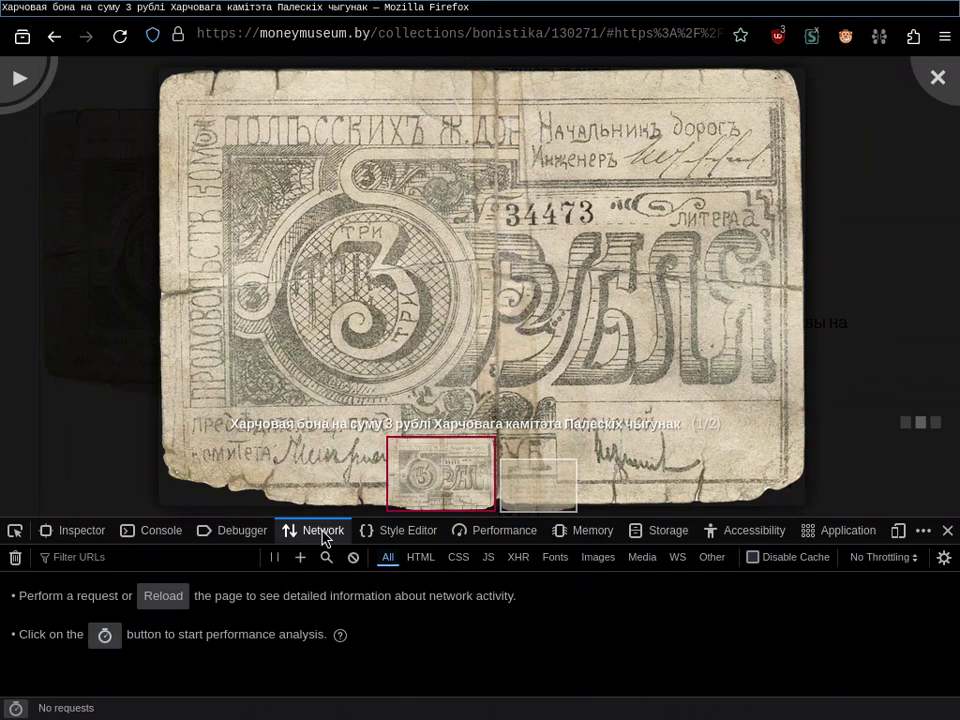
right_click(507, 262)
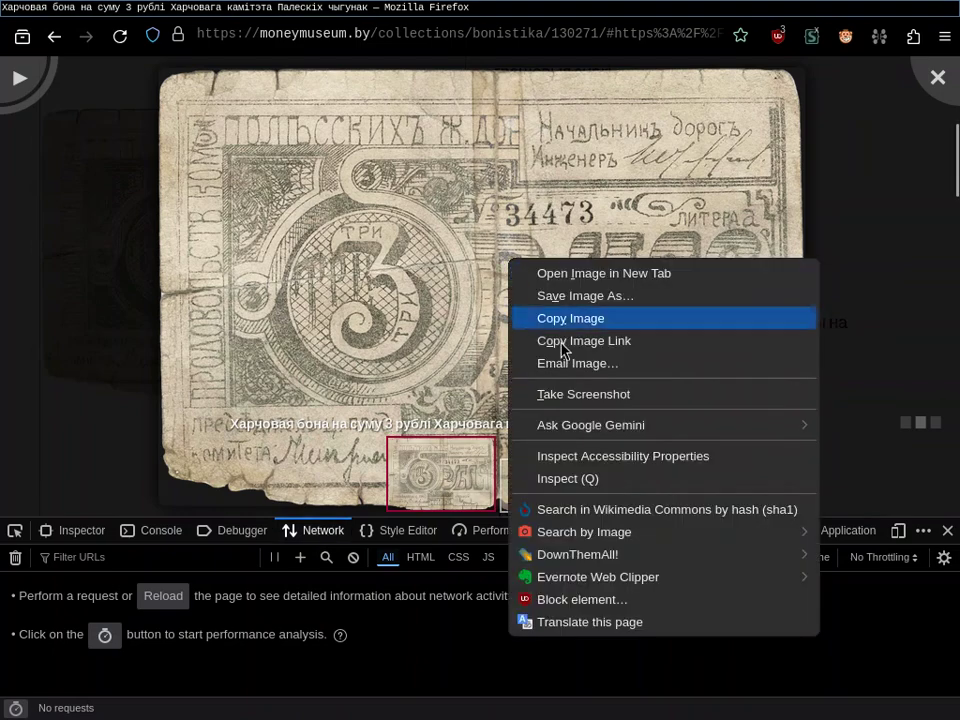
left_click(656, 511)
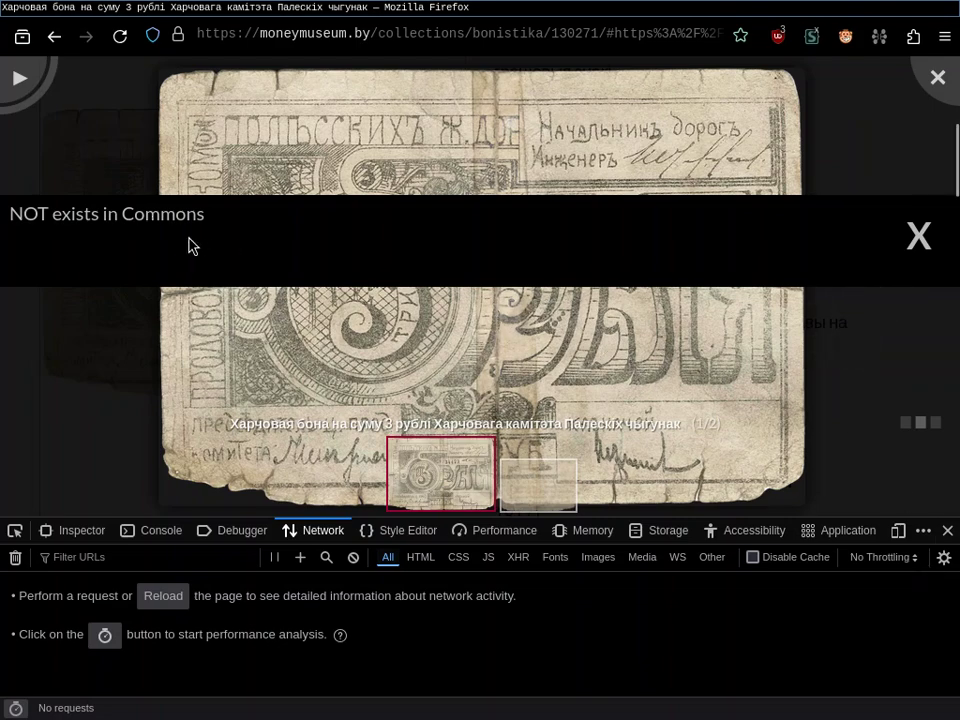
Close the hash search result, show the bond's back image and switch to the Yandex image results
left_click(145, 226)
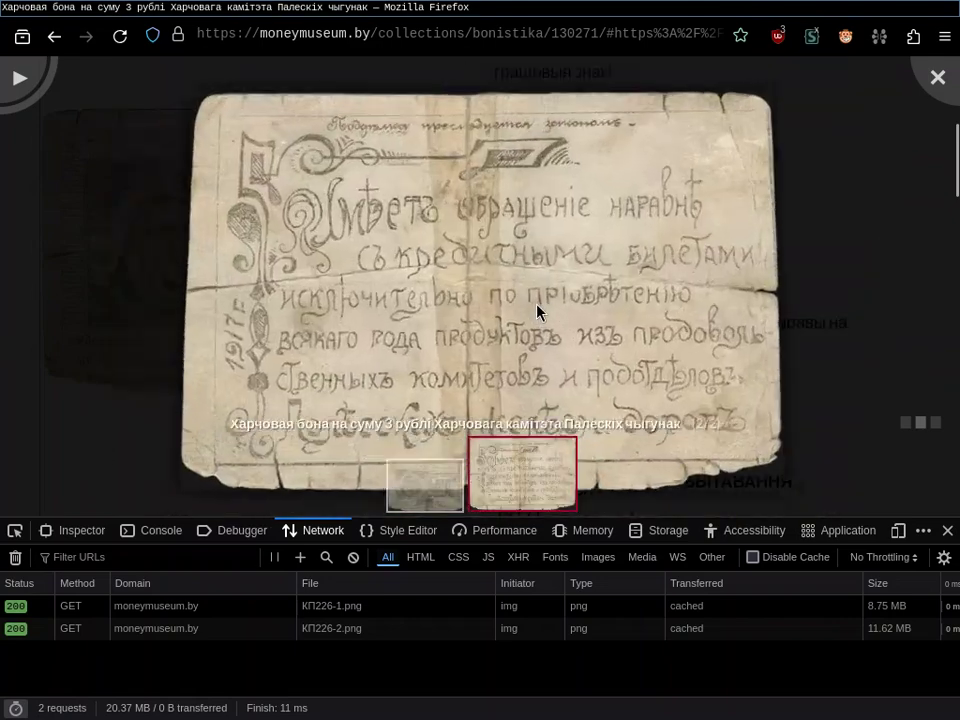
key("ctrl+Tab")
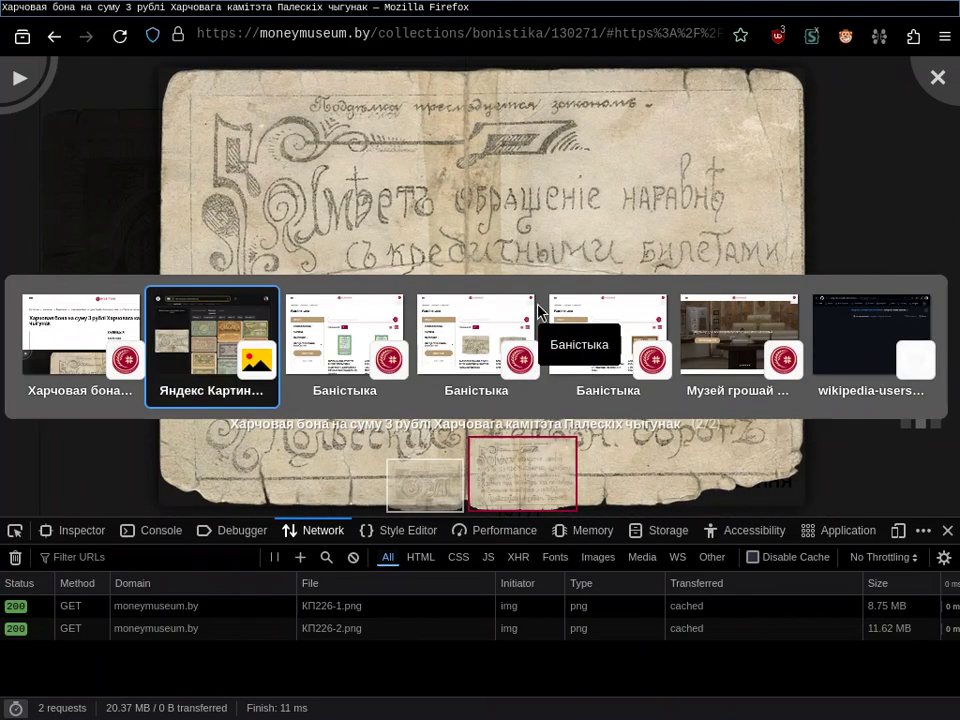
Switch to the Баністыка collection listing and open the 700-rouble computer bond's item page
key("ctrl+Tab")
key("ctrl+Tab")
key("ctrl+Tab")
key("ctrl+Tab")
key("ctrl+Tab")
key("ctrl+Tab")
key("ctrl+Tab")
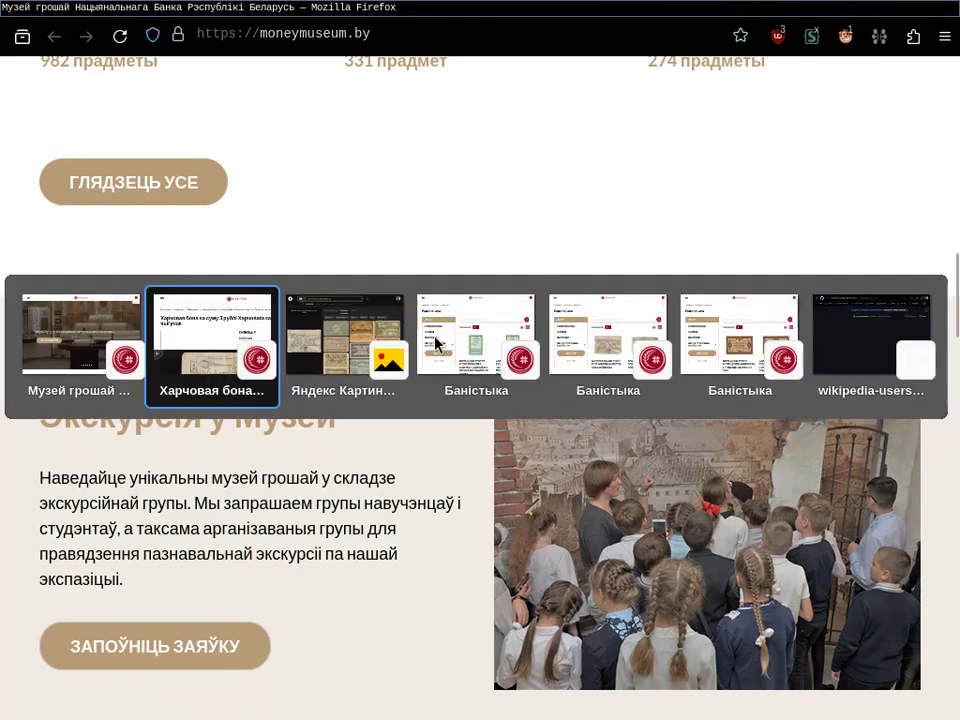
scroll(635, 378, "down", 3)
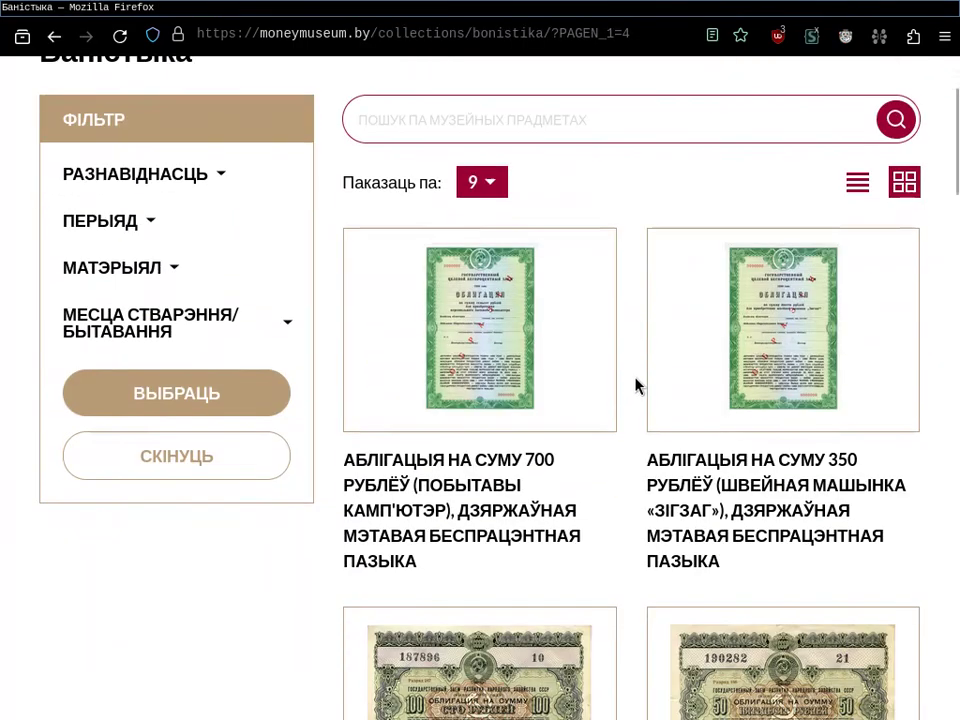
left_click(498, 458)
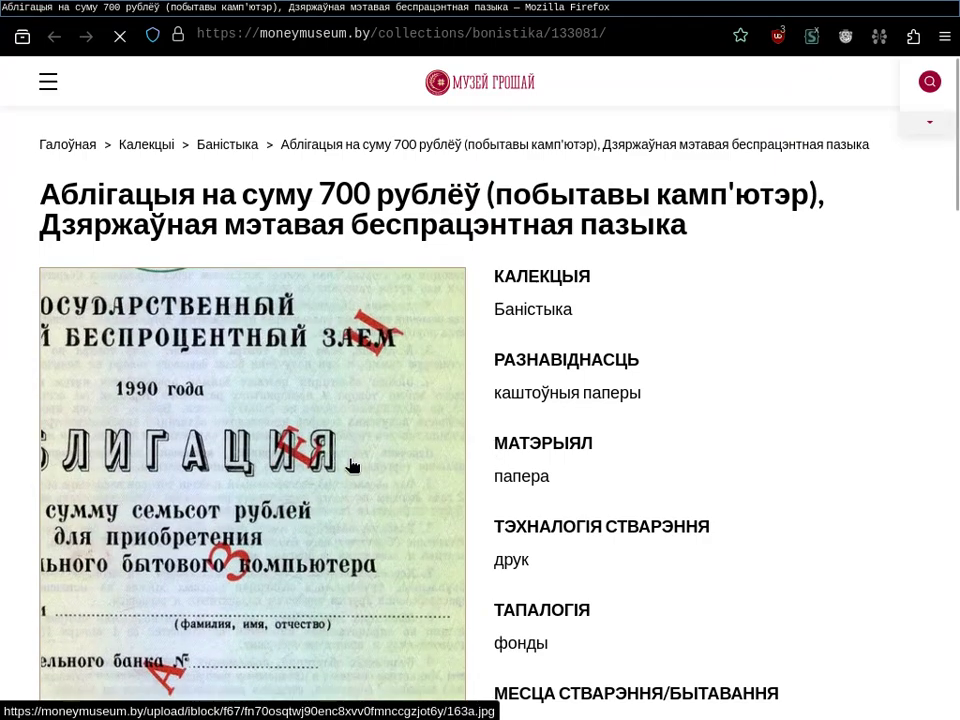
Enlarge the bond's front image, search for it in Wikimedia Commons by SHA-1 hash, and open the matching file page
left_click(351, 460)
right_click(545, 355)
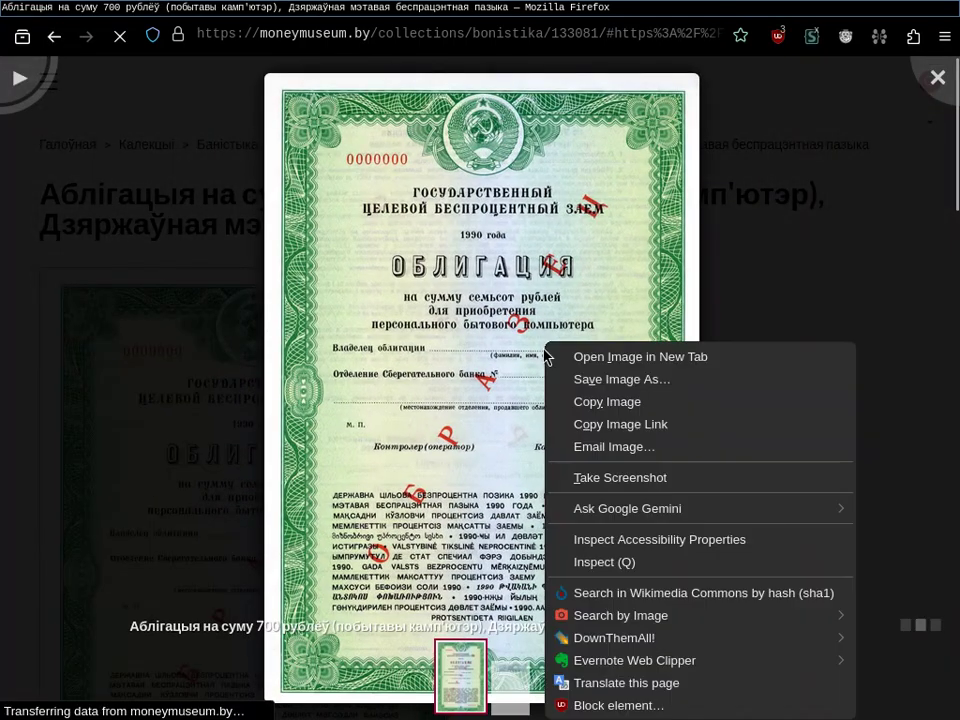
left_click(670, 593)
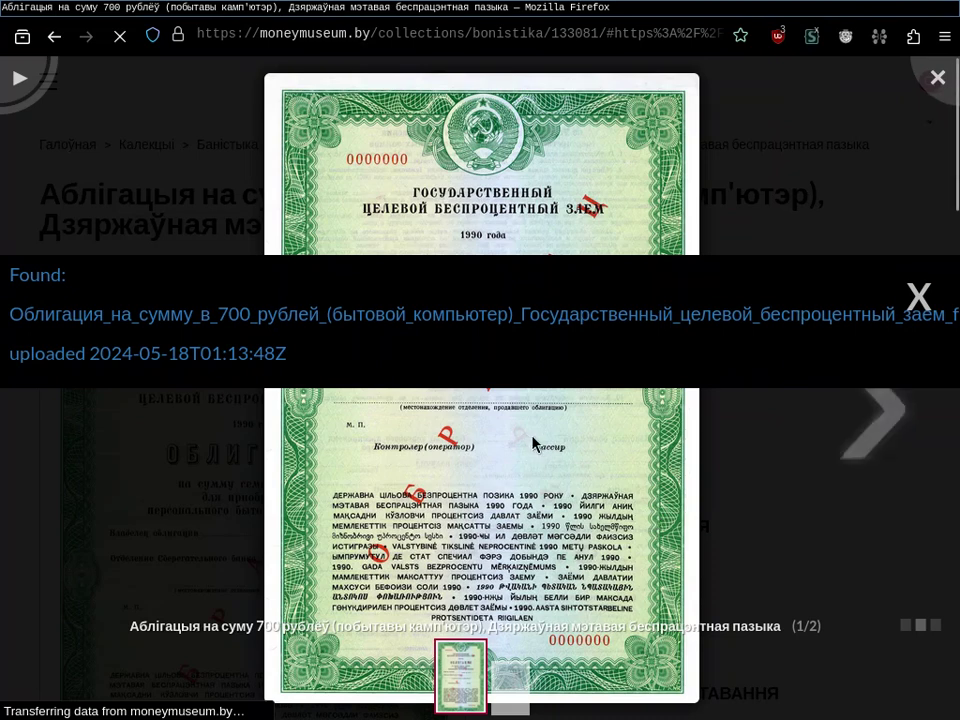
left_click(416, 335)
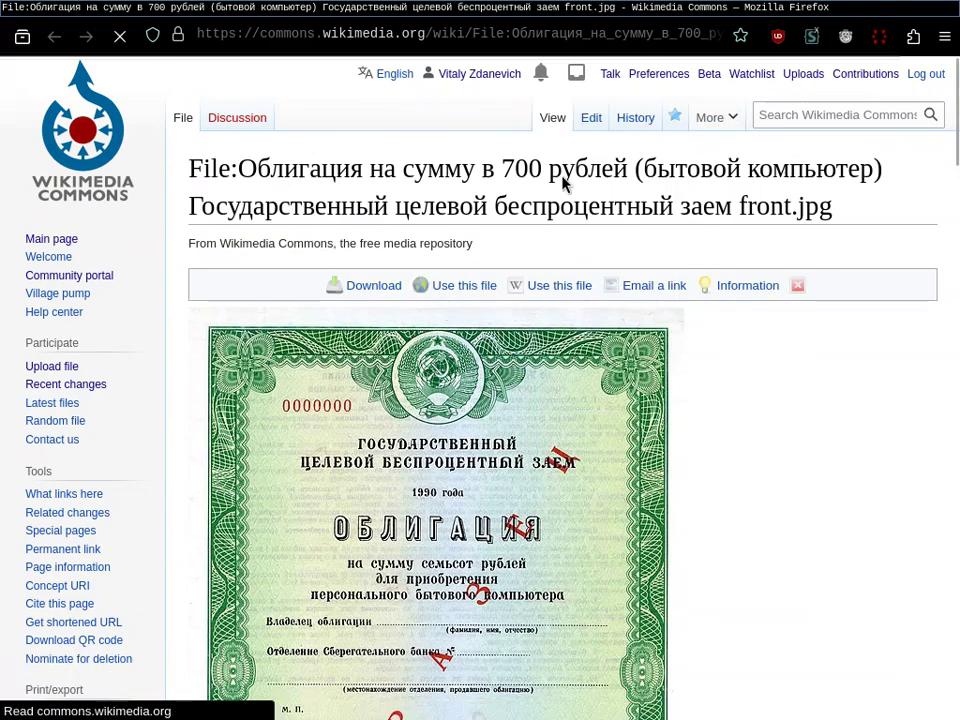
Enable the dark user style for the Wikimedia Commons page through the Stylus extension
left_click(812, 46)
left_click(572, 73)
left_click(855, 317)
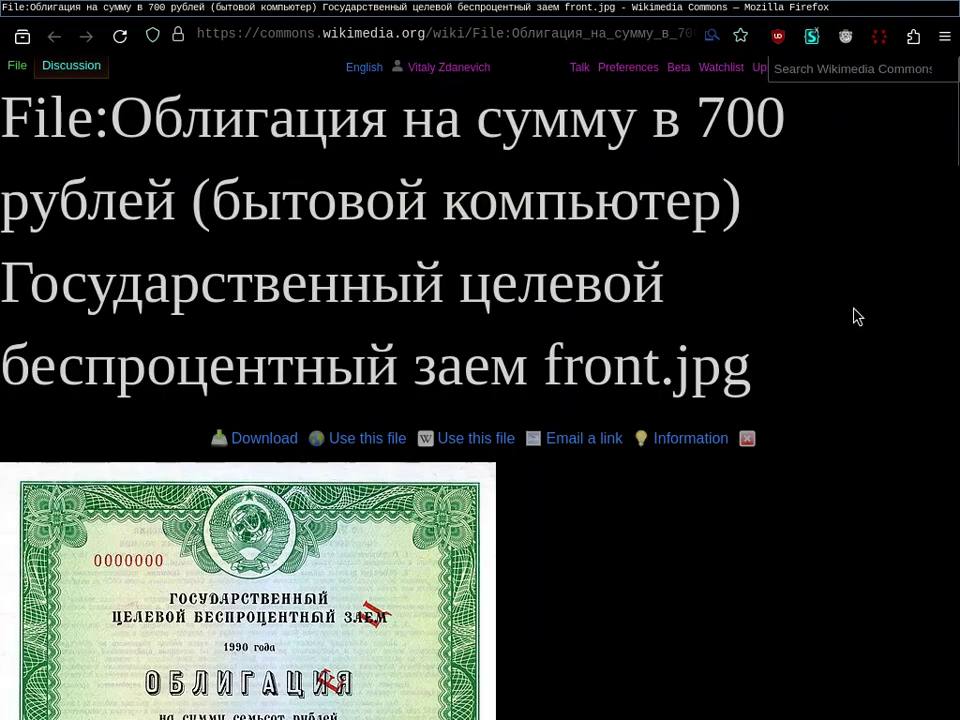
Examine the file's licensing section and its wikitext source, then return to the file page without editing
scroll(855, 317, "down", 10)
scroll(855, 317, "down", 10)
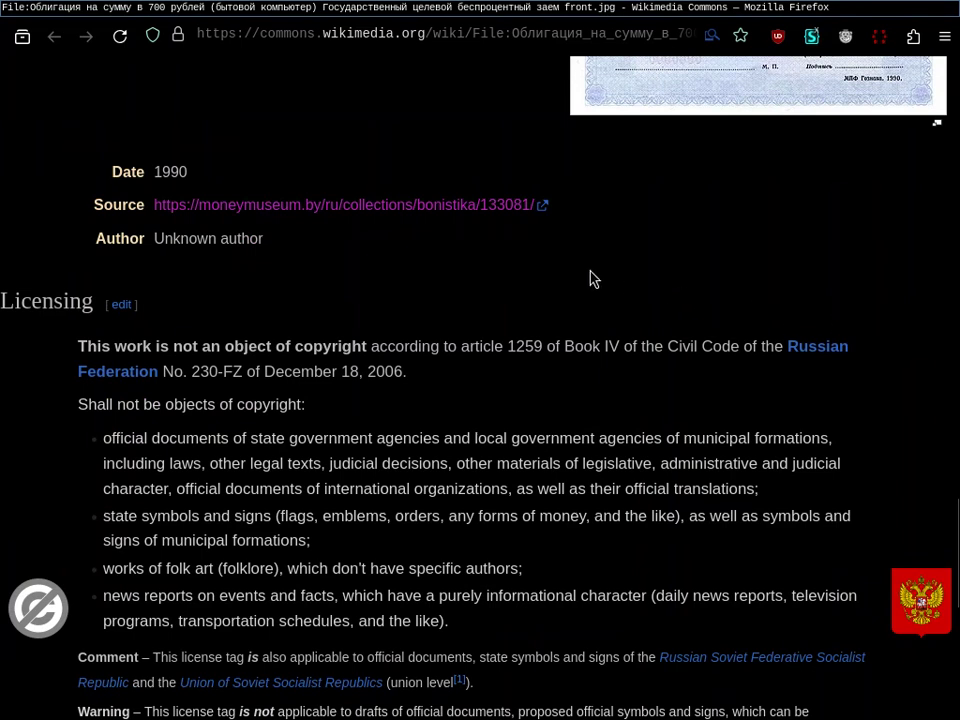
scroll(318, 376, "down", 1)
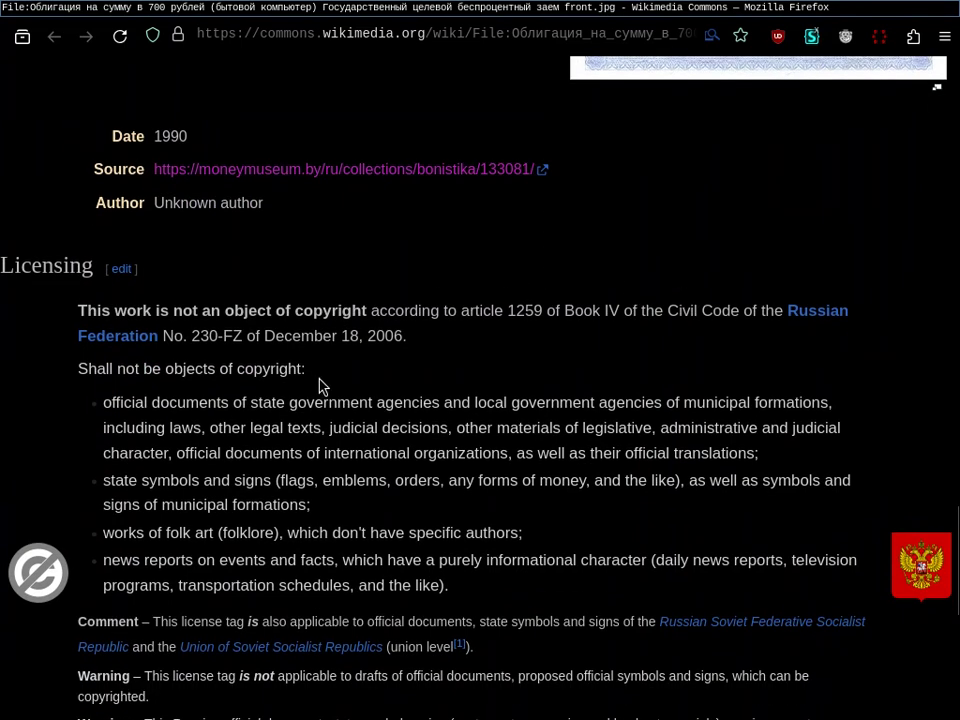
left_click(121, 270)
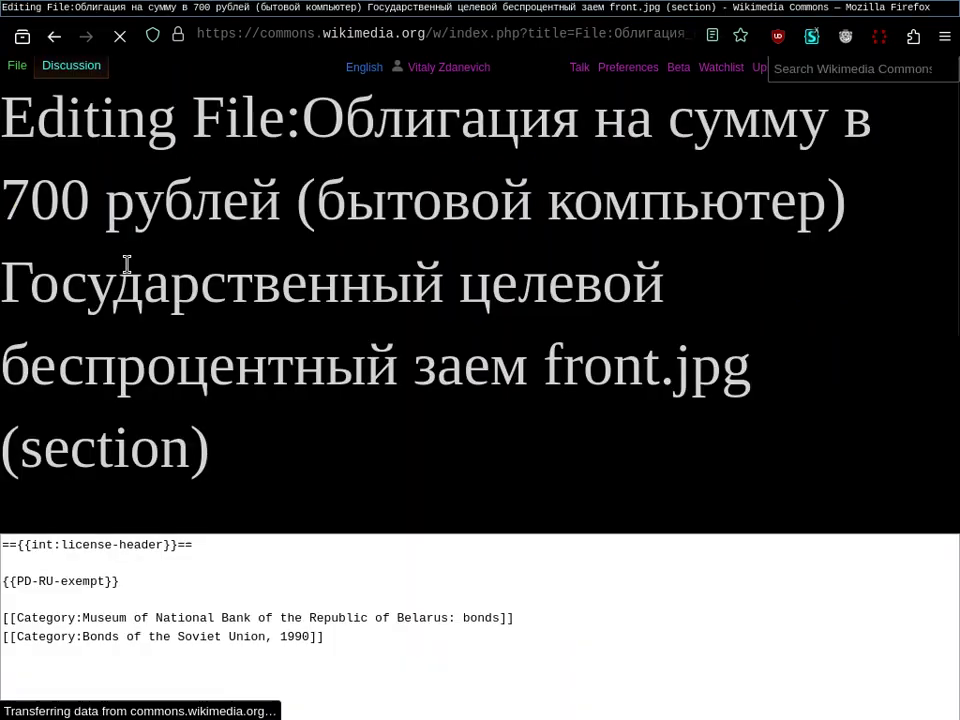
scroll(311, 331, "down", 2)
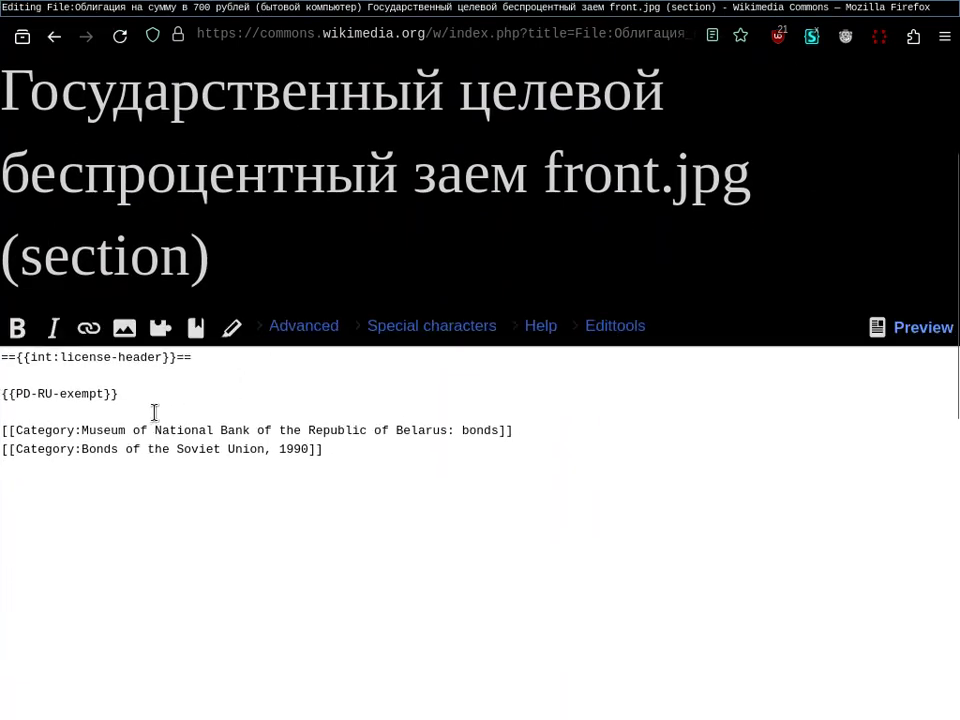
left_click(86, 402)
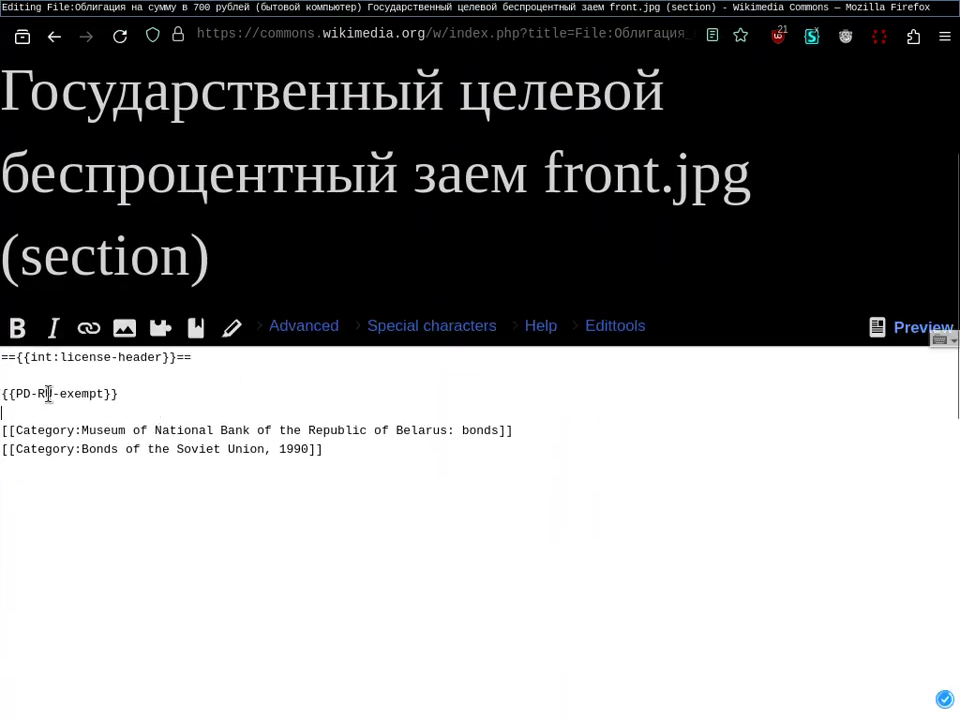
key("alt+Left")
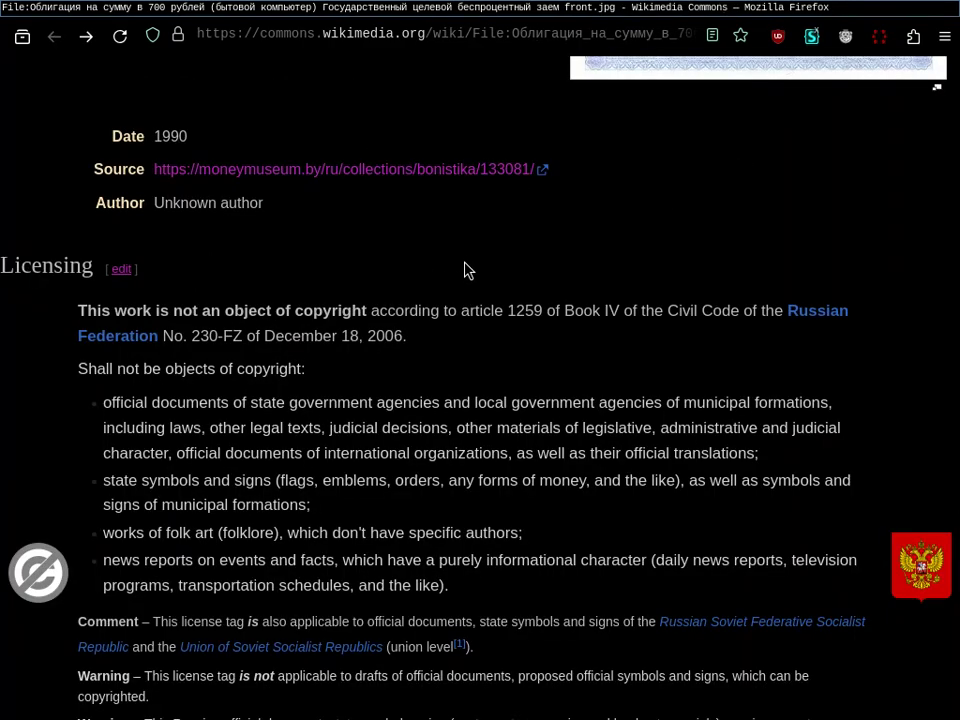
Review the file page's captions, reverse-side preview, upload history and categories
scroll(497, 287, "up", 10)
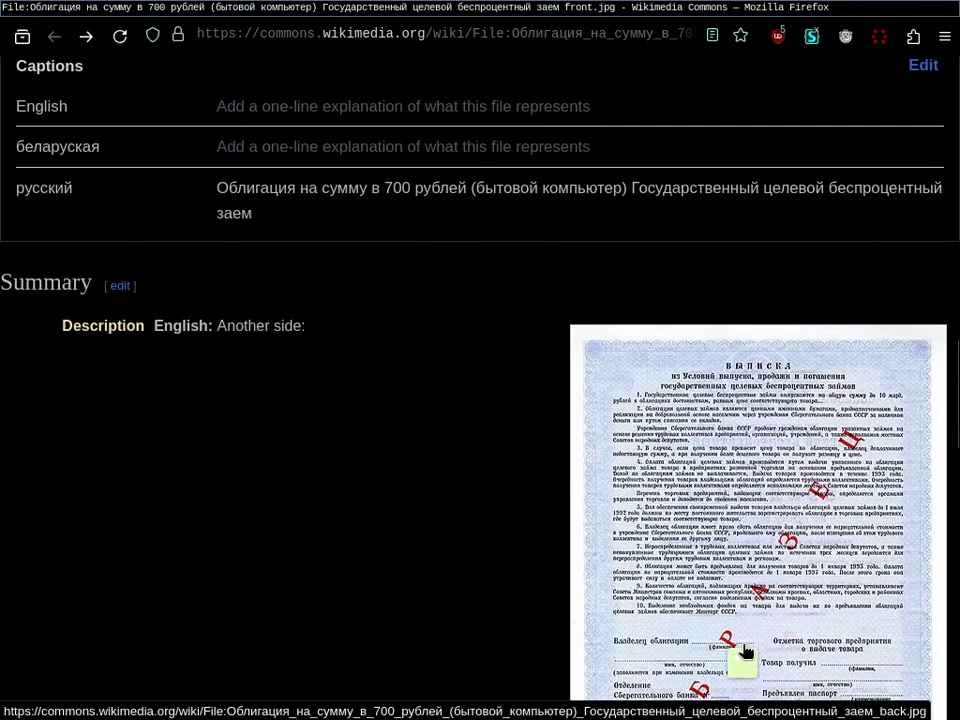
mouse_move(748, 650)
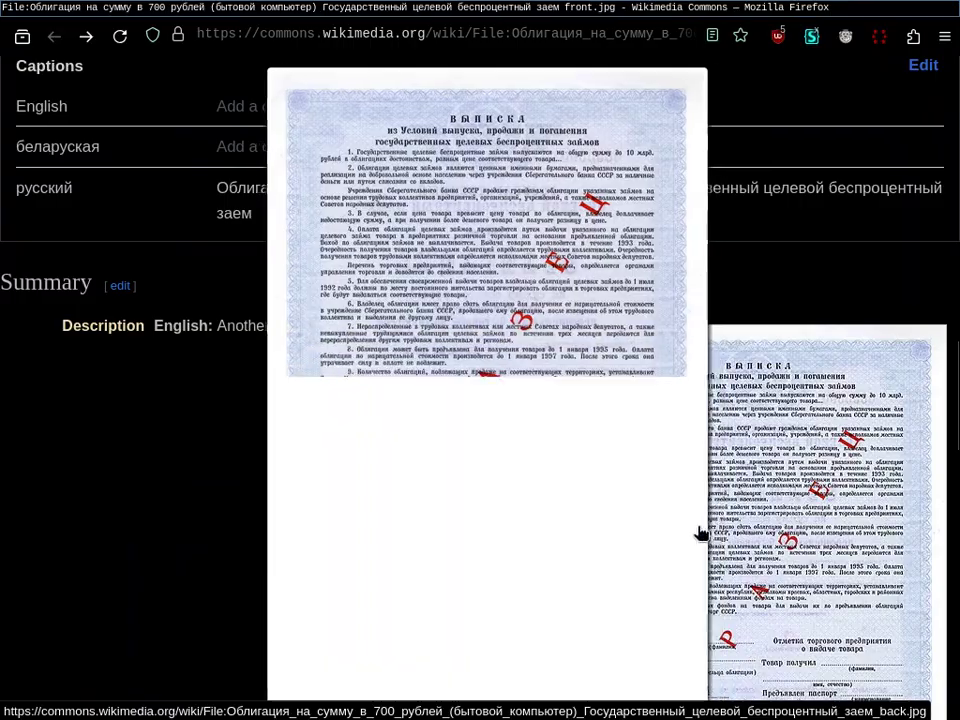
scroll(568, 309, "down", 4)
scroll(568, 309, "down", 5)
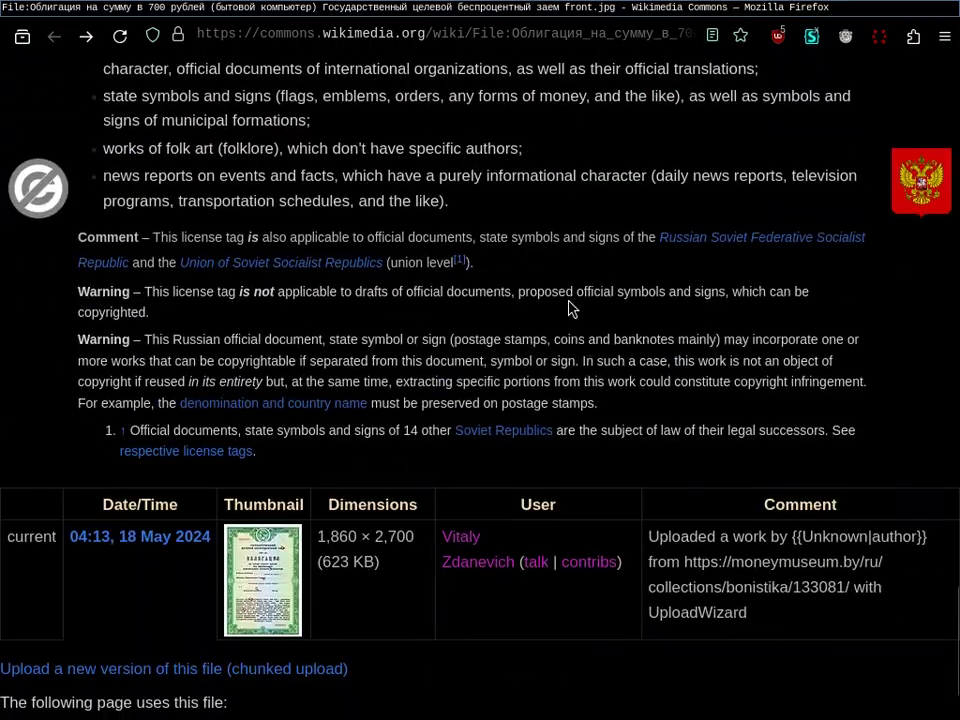
scroll(572, 309, "down", 1)
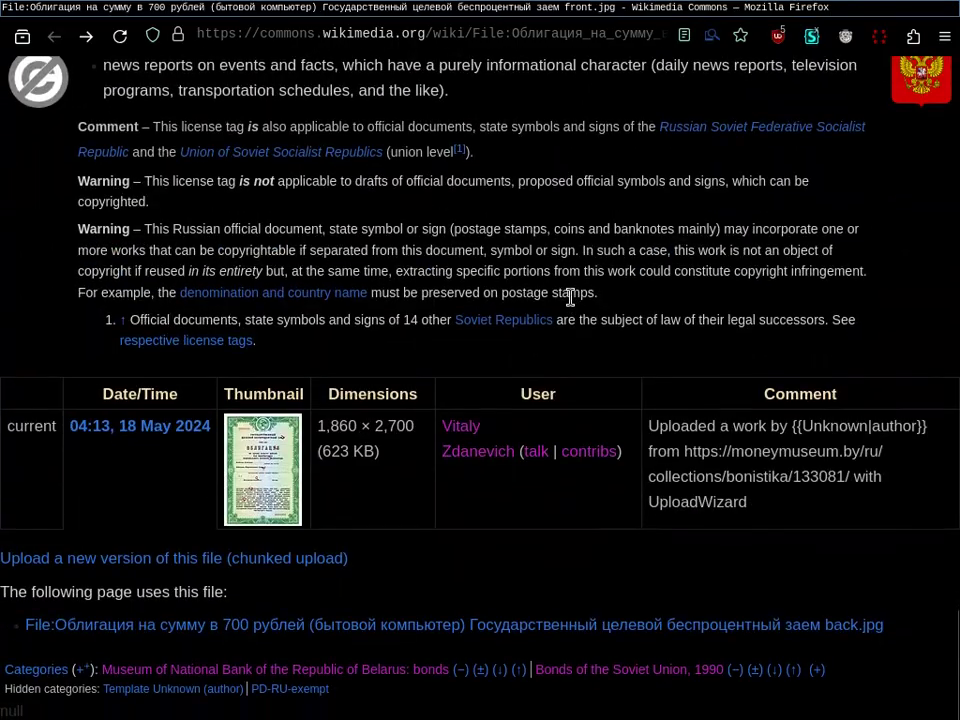
scroll(570, 300, "up", 15)
scroll(576, 307, "down", 1)
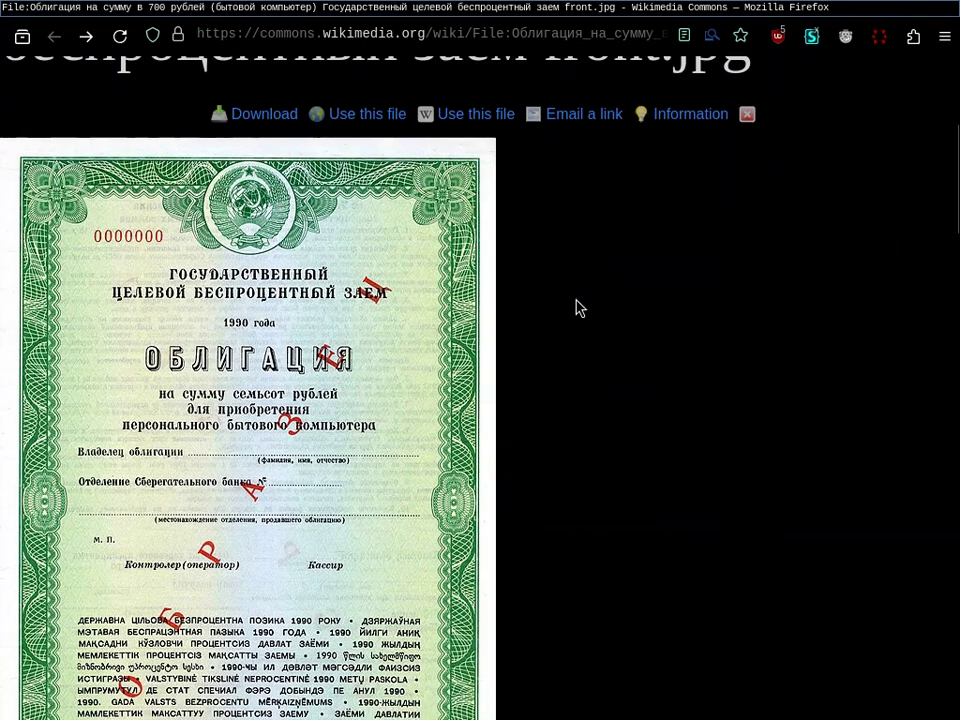
Return to the museum's bond image, repeat the Wikimedia Commons hash search, and dismiss the result banner
key("ctrl+Tab")
right_click(487, 333)
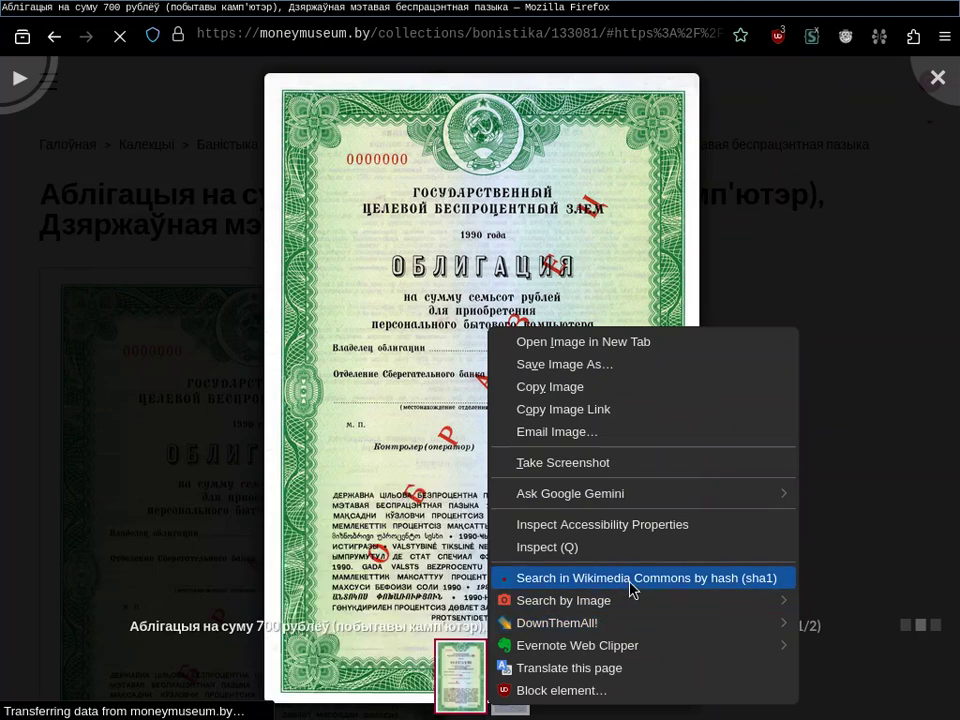
left_click(630, 580)
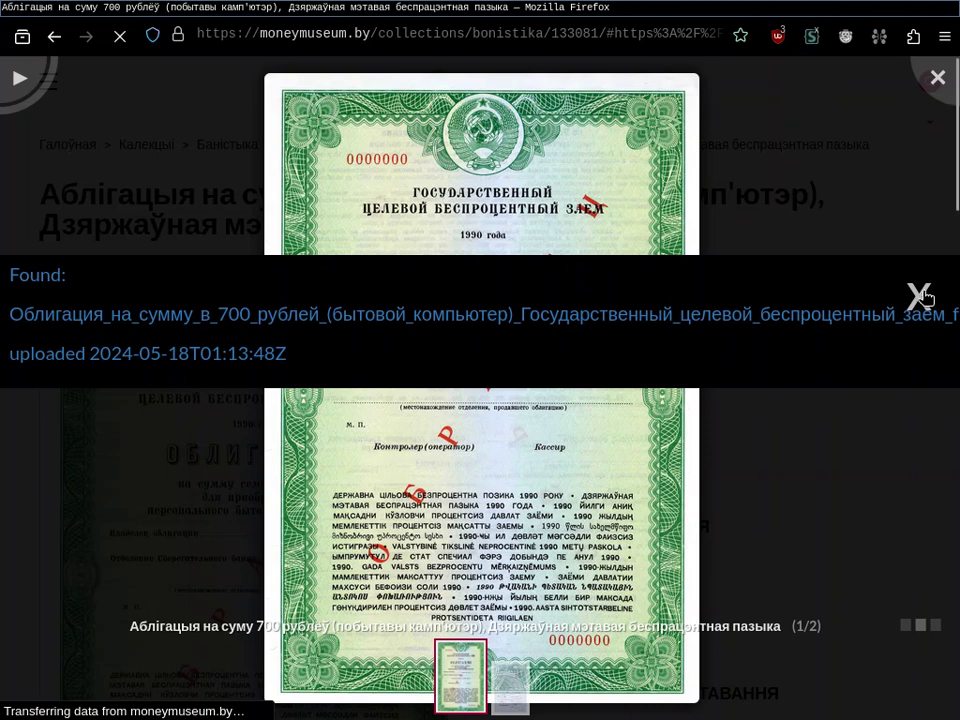
left_click(920, 296)
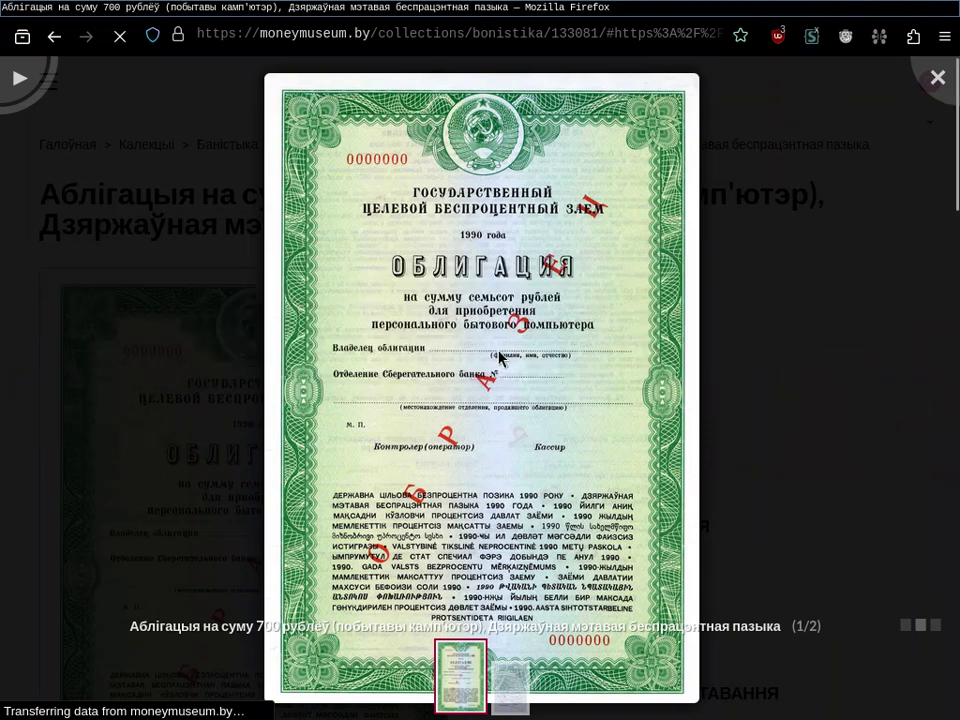
Repeat the Commons hash search on the bond image with the developer tools' network monitor open, then close the tools
right_click(500, 358)
key("q")
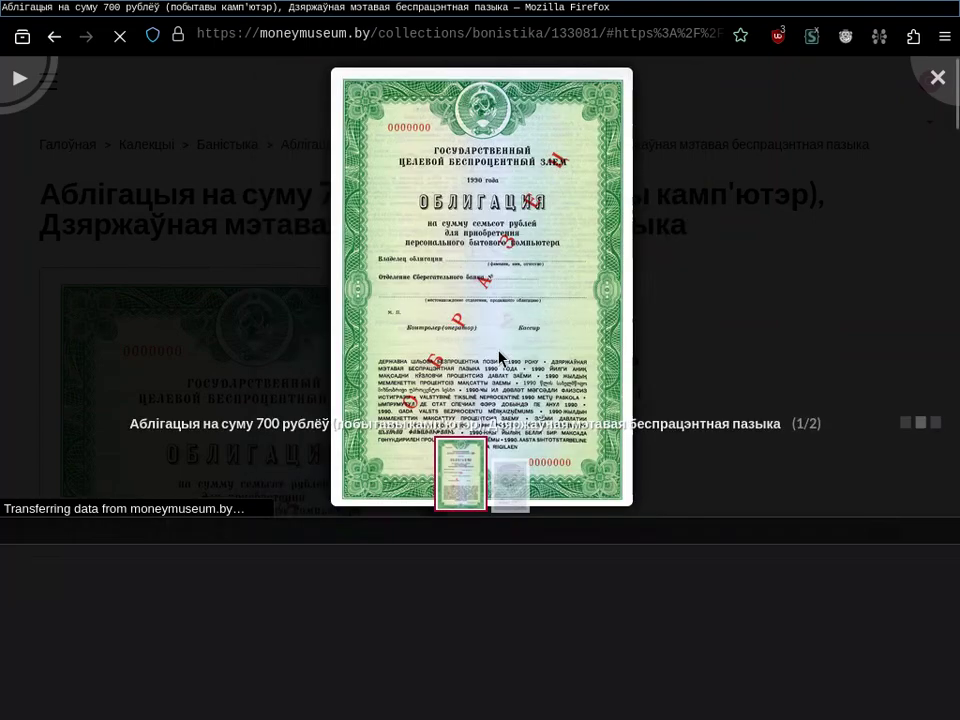
left_click(292, 539)
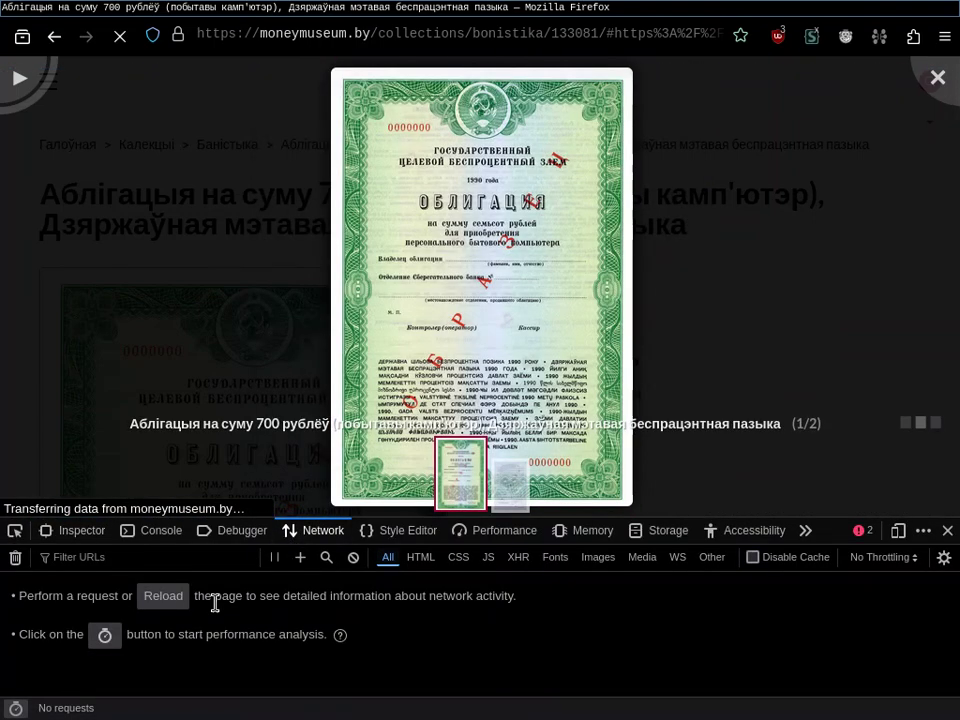
right_click(506, 265)
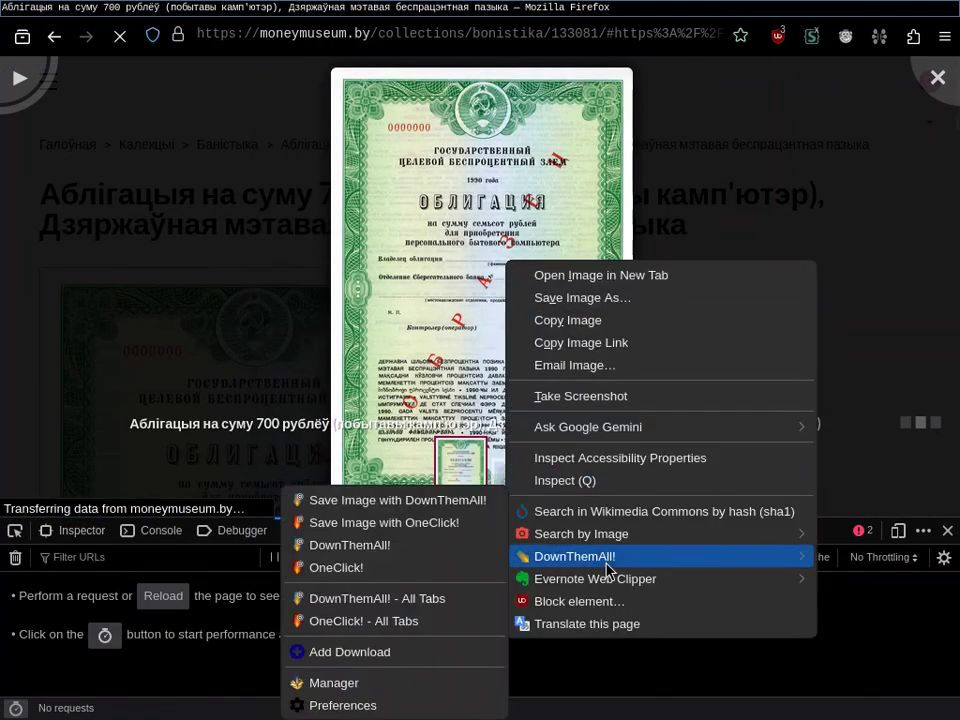
left_click(616, 514)
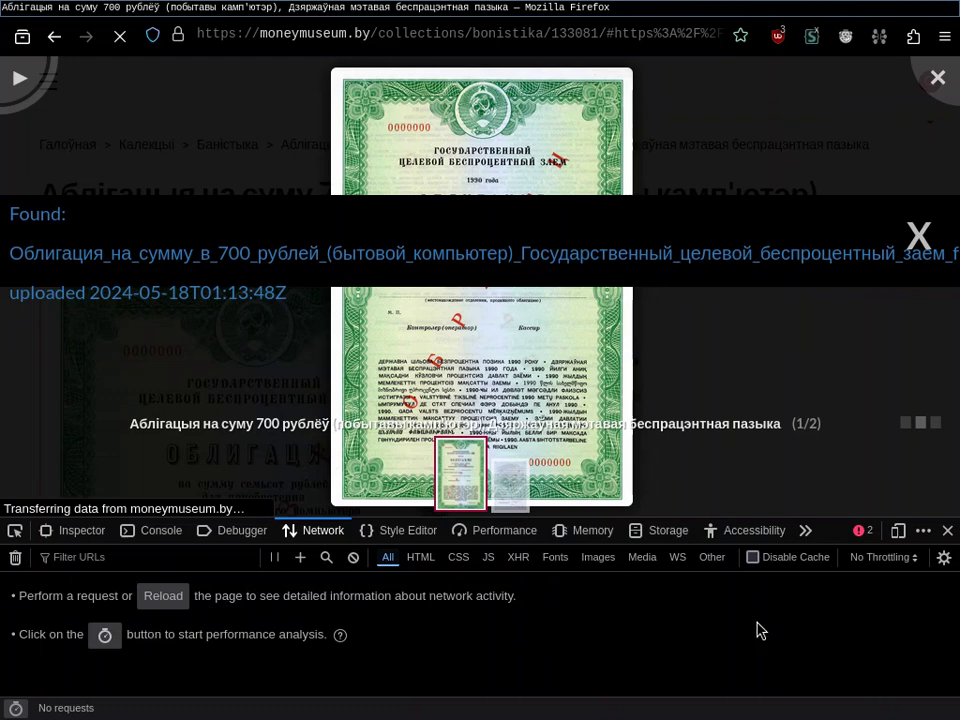
left_click(947, 531)
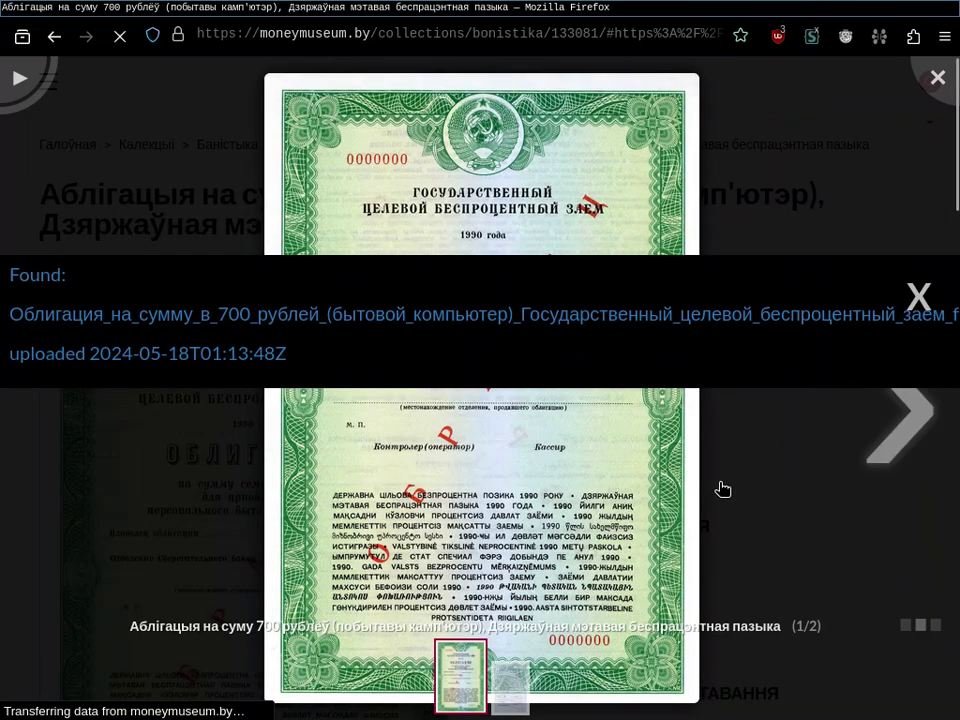
key("F12")
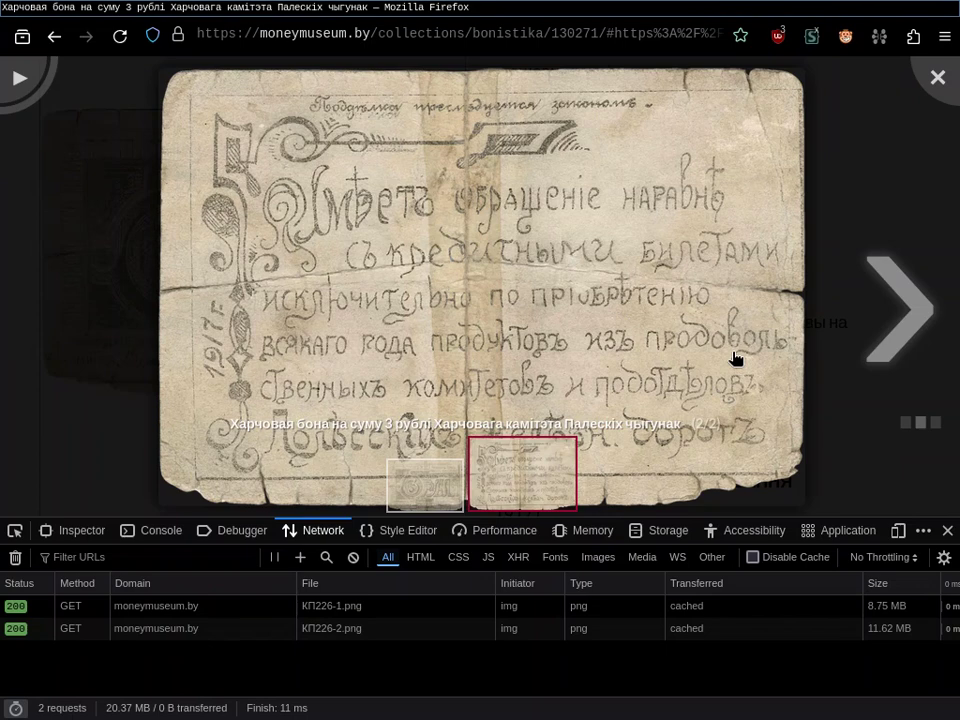
Open a new terminal window and enlarge its text
key("super+Return")
key("ctrl+plus")
key("ctrl+plus")
key("ctrl+plus")
key("ctrl+plus")
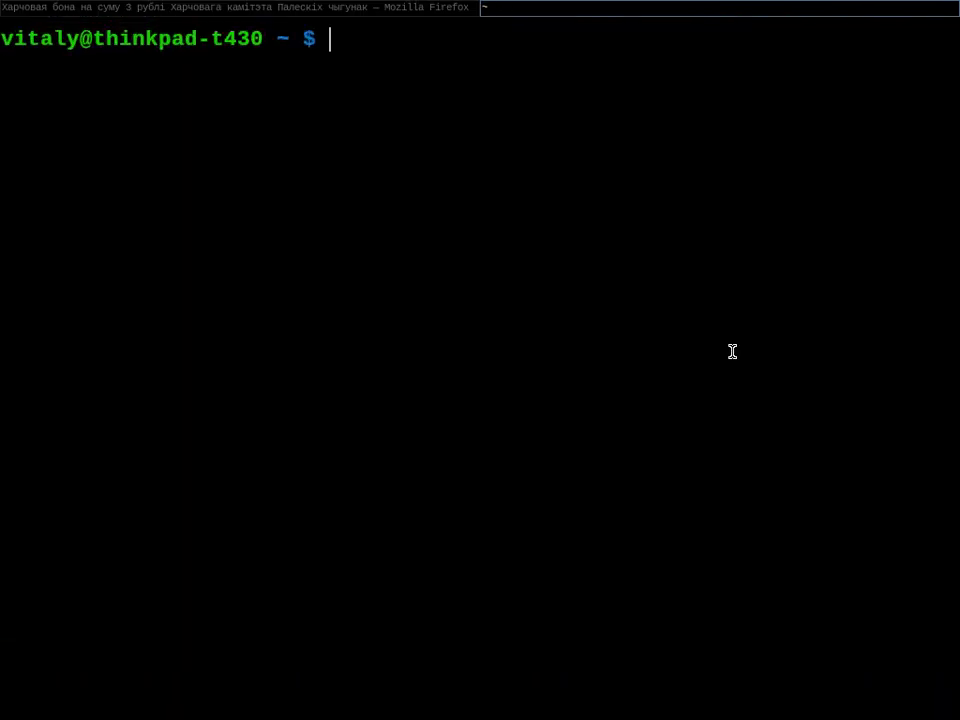
Look up the folders matching p/wiki in the terminal and list the subfolders of p/wikipedia/
type("cd p/wiki")
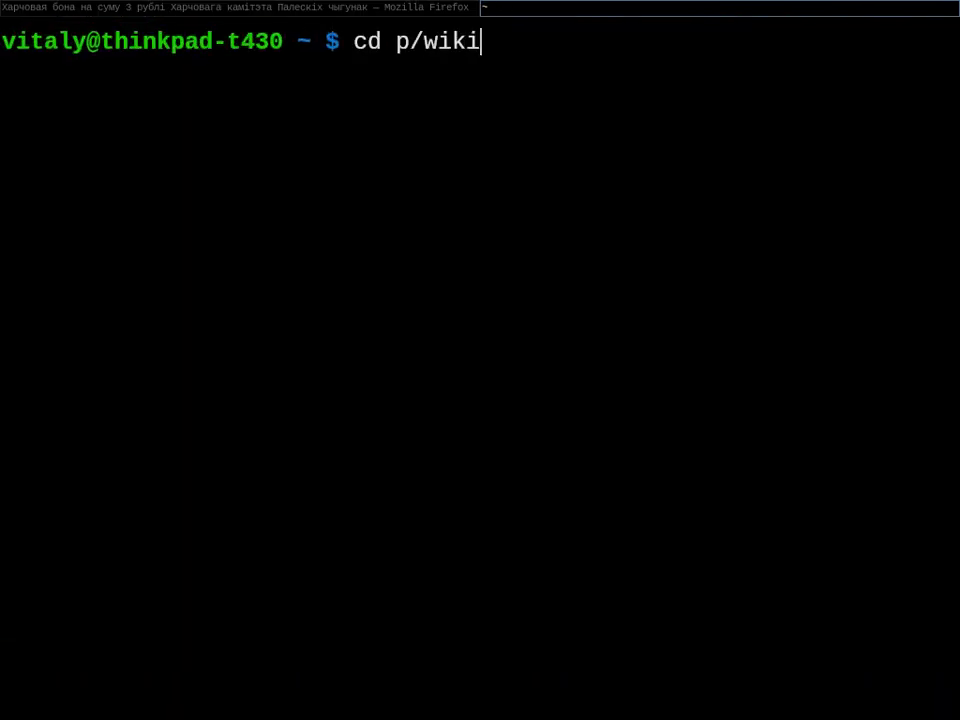
key("Tab")
key("Tab")
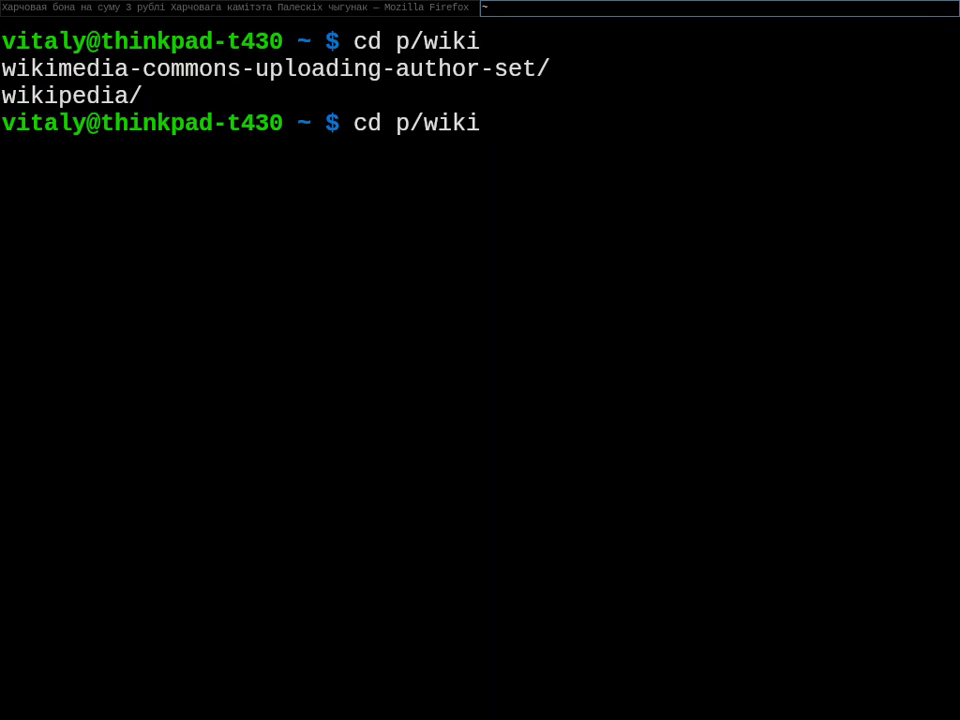
key("BackSpace")
key("BackSpace")
key("BackSpace")
key("BackSpace")
type("p")
key("BackSpace")
type("wiki")
key("Tab")
key("Tab")
type("p")
key("Tab")
key("Tab")
key("Tab")
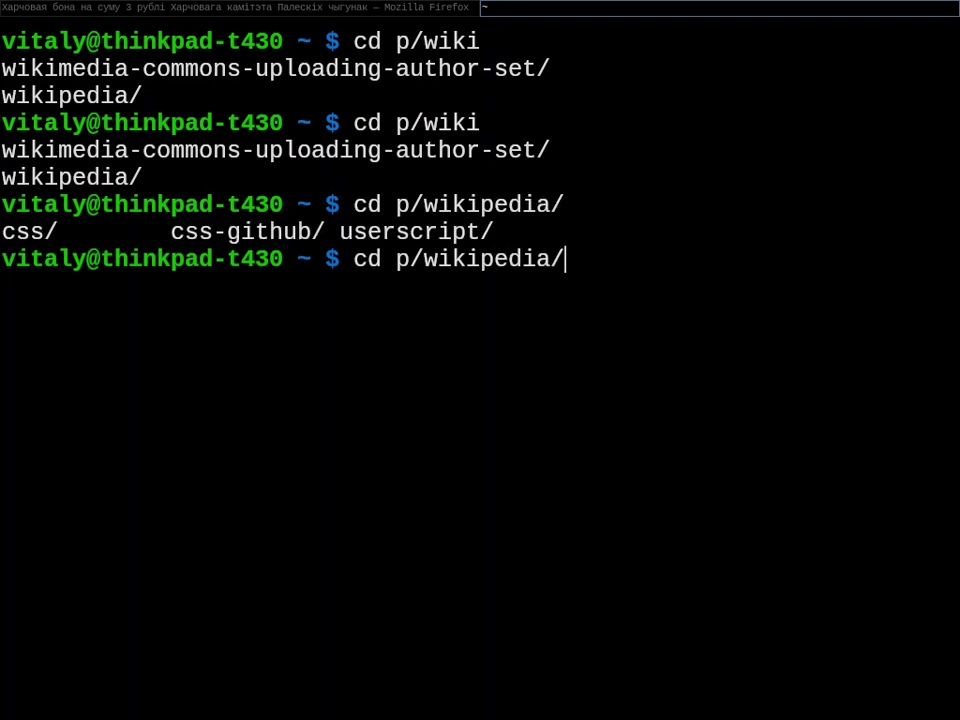
List the subfolders of p/wikipedia/userscript/ and abandon the unfinished cd command
type("us")
key("Tab")
key("Tab")
key("Tab")
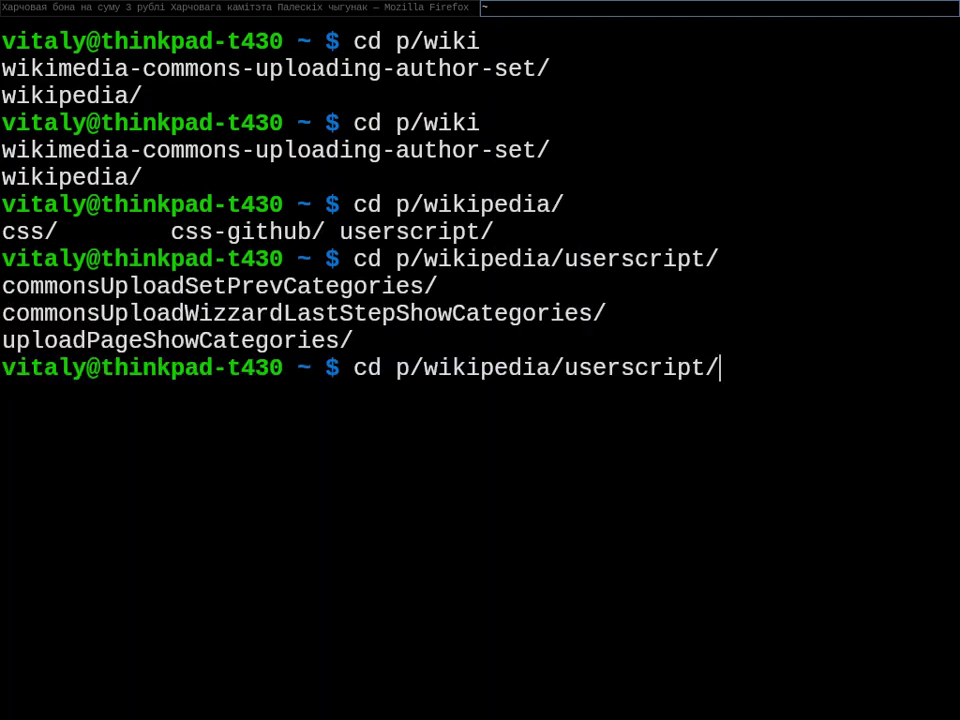
key("ctrl+c")
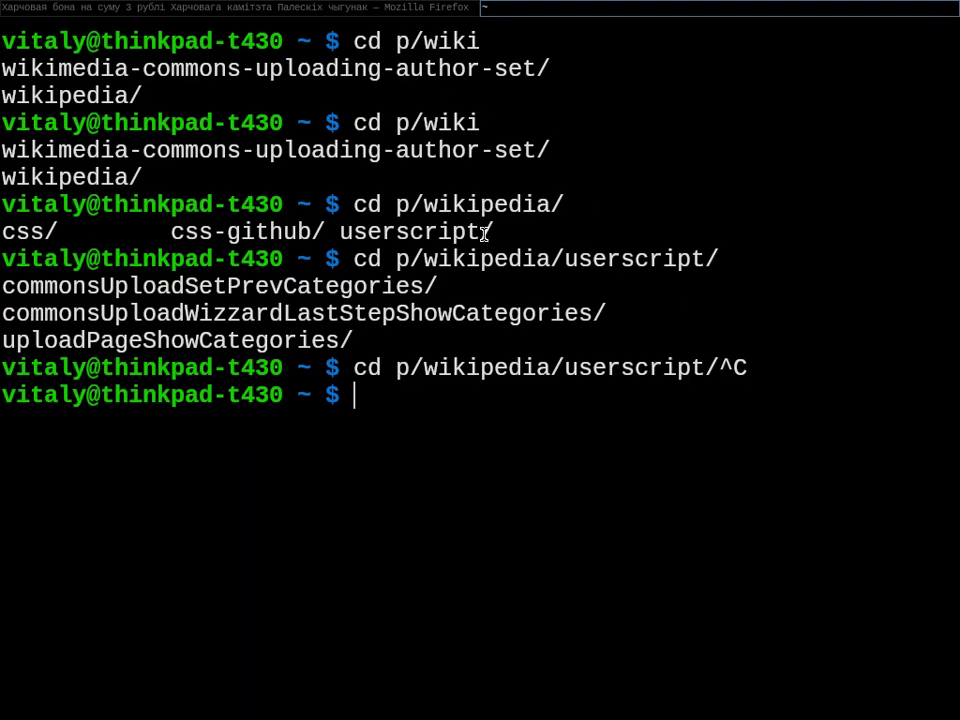
Switch to Firefox and open gitlab.com in a new tab
key("super+Left")
key("ctrl+t")
type("githl")
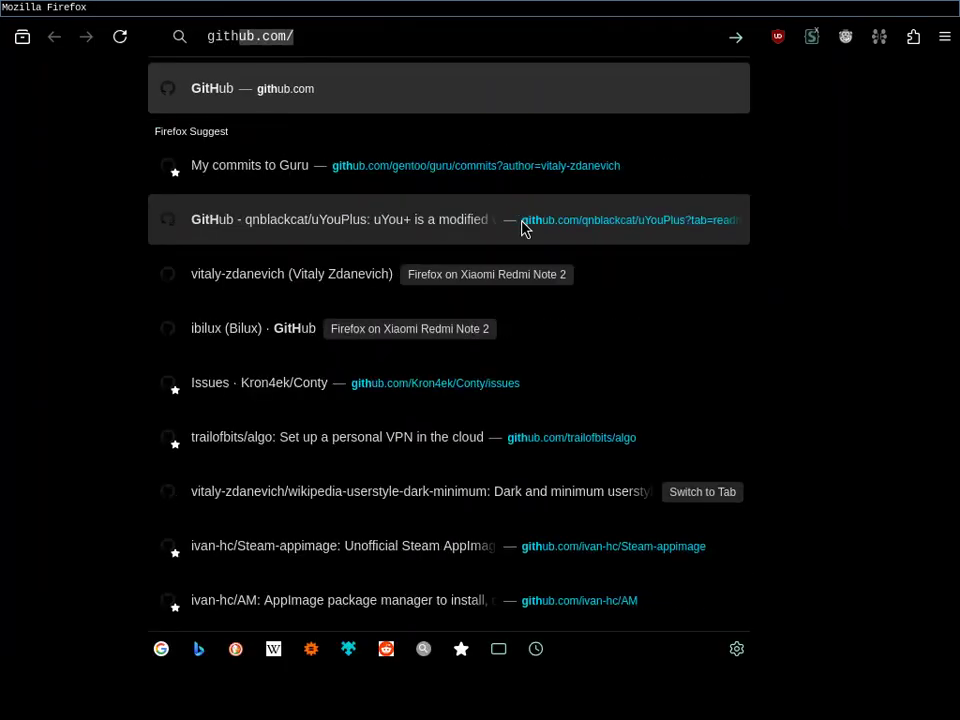
key("BackSpace")
key("BackSpace")
type("la")
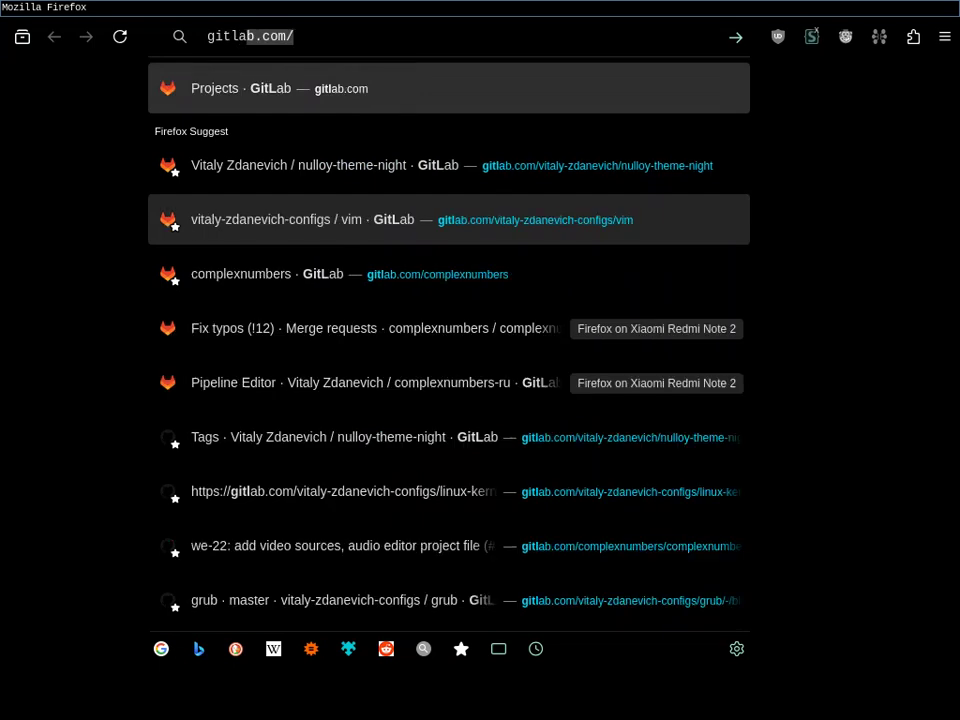
key("Return")
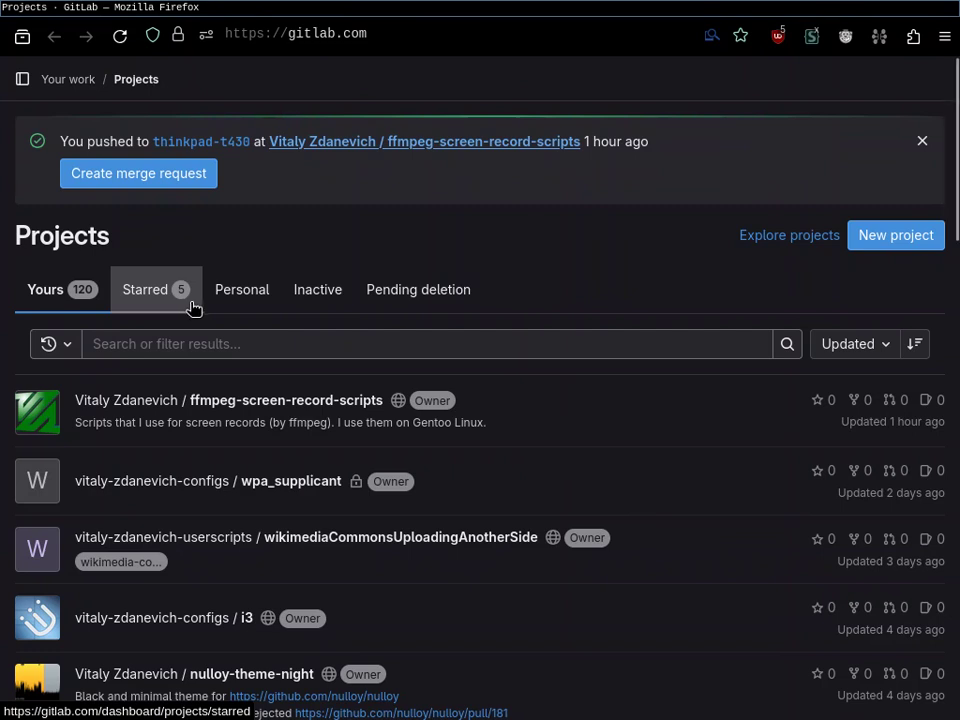
Search your own GitLab projects for "cli"
left_click(297, 341)
type("cli")
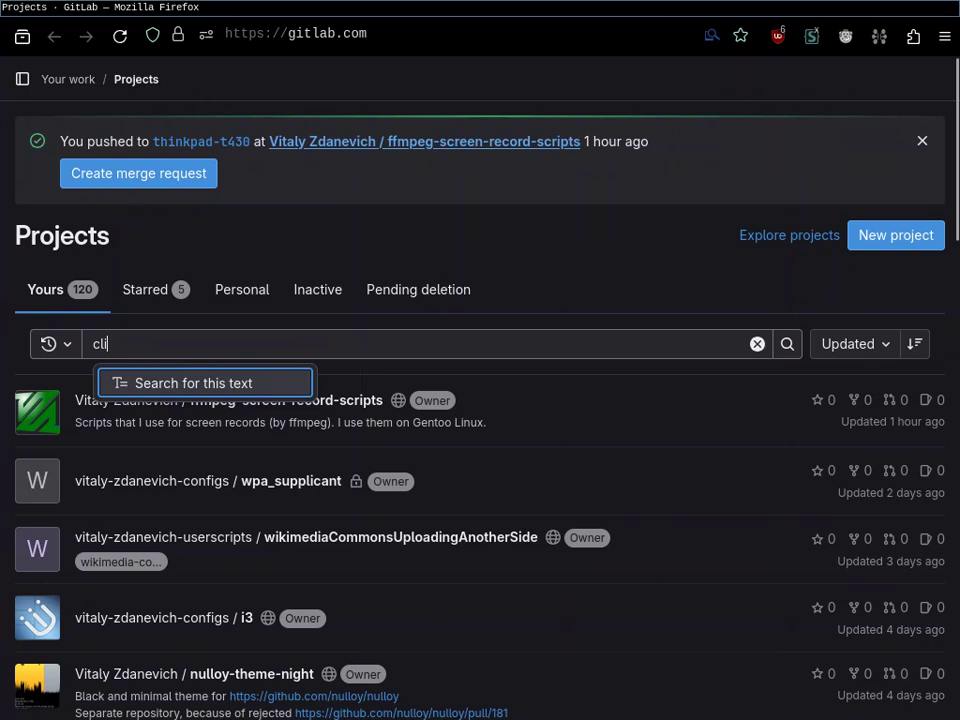
key("Return")
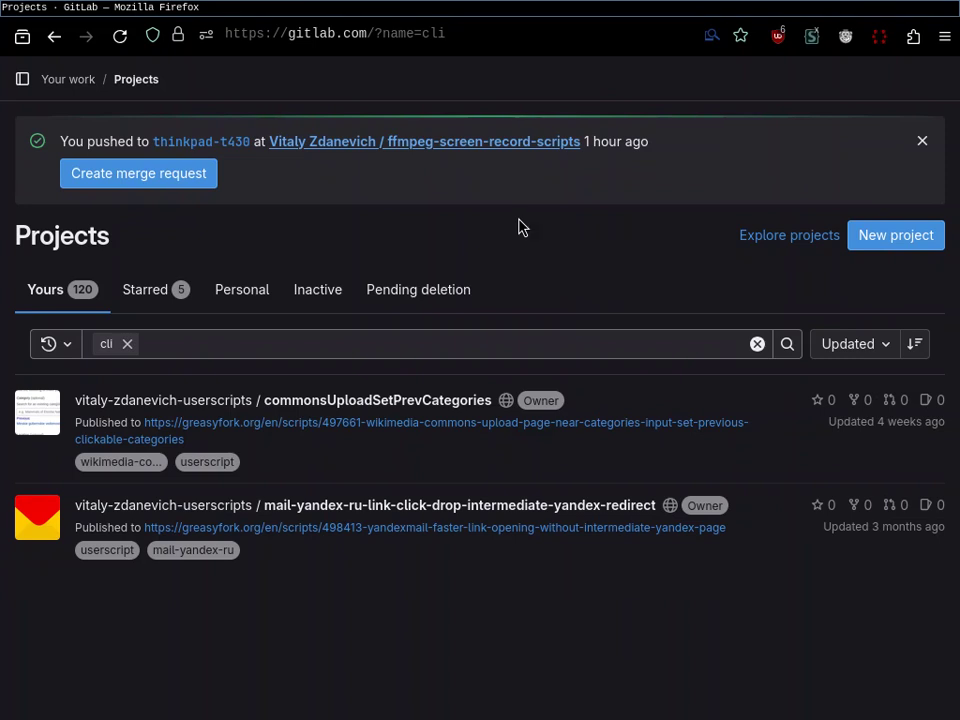
Replace the GitLab project search term with "commons" and run the search
left_click(233, 345)
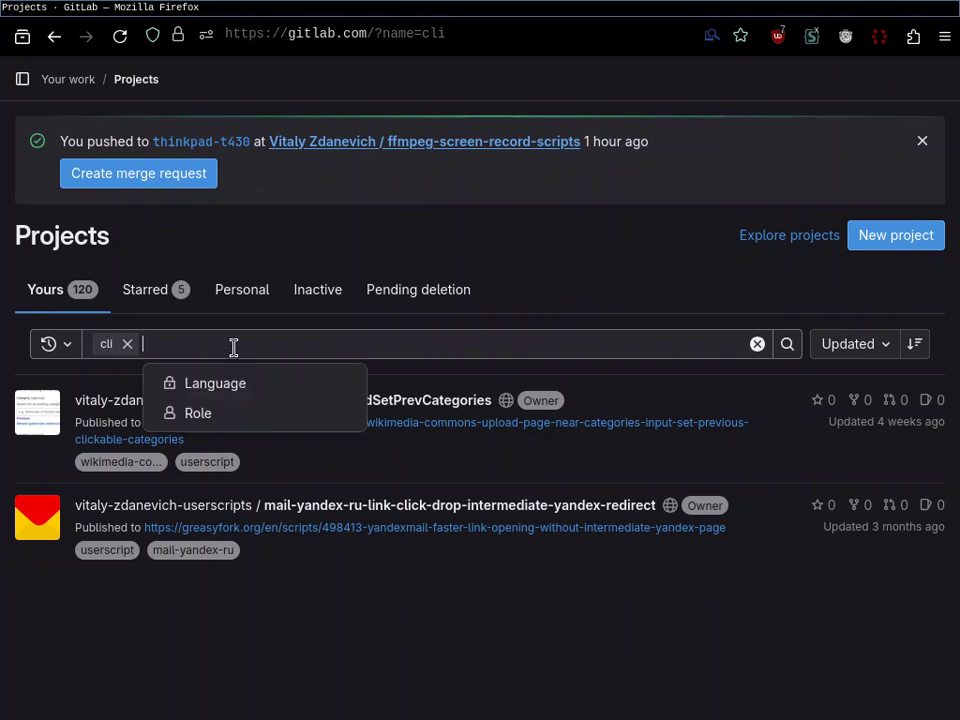
key("BackSpace")
key("BackSpace")
key("BackSpace")
key("BackSpace")
type("commons")
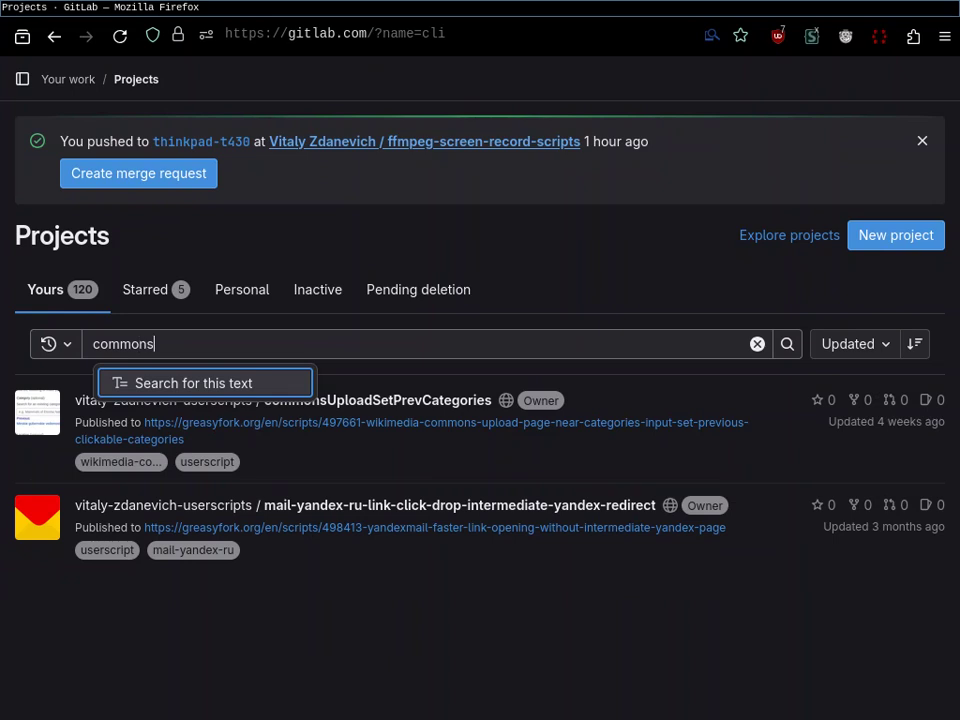
key("Return")
key("Return")
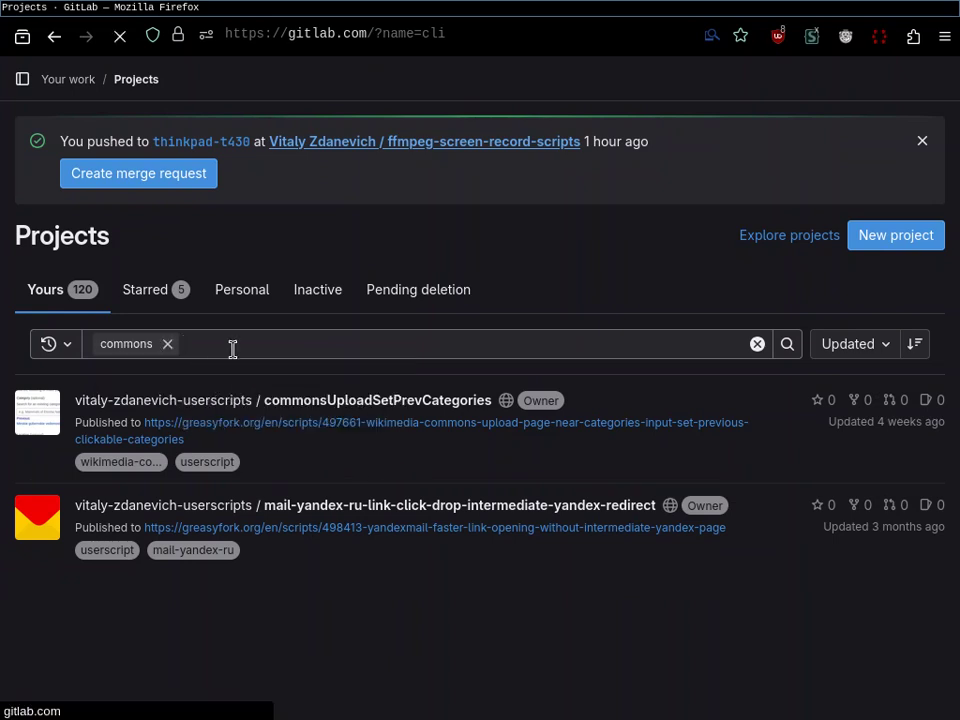
Find "cli" within the listed commons projects and look through the list
key("ctrl+f")
type("cli")
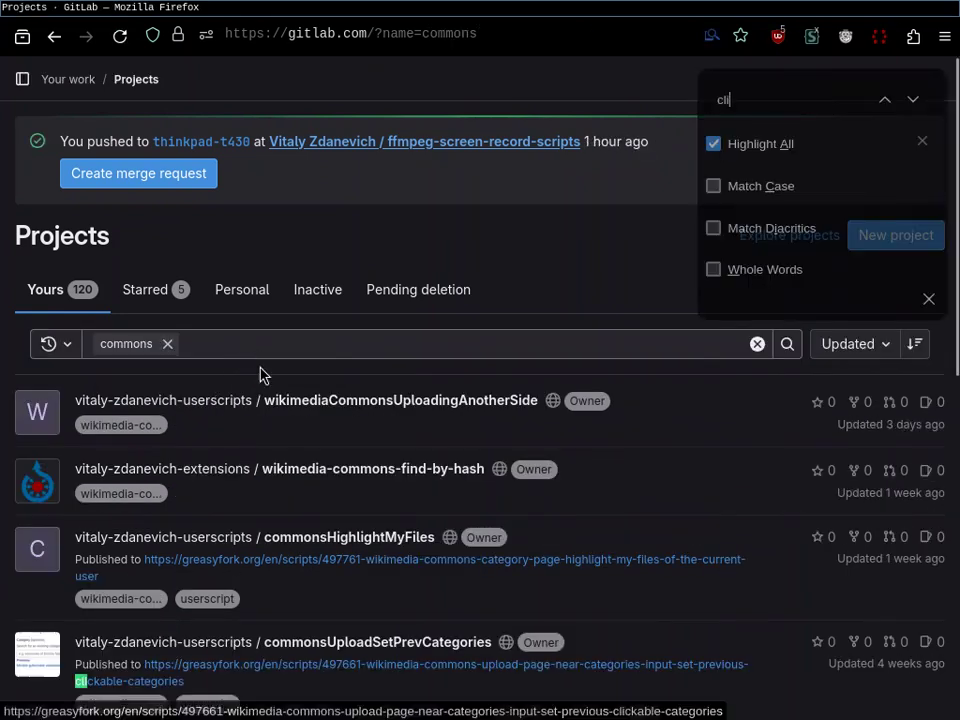
key("Return")
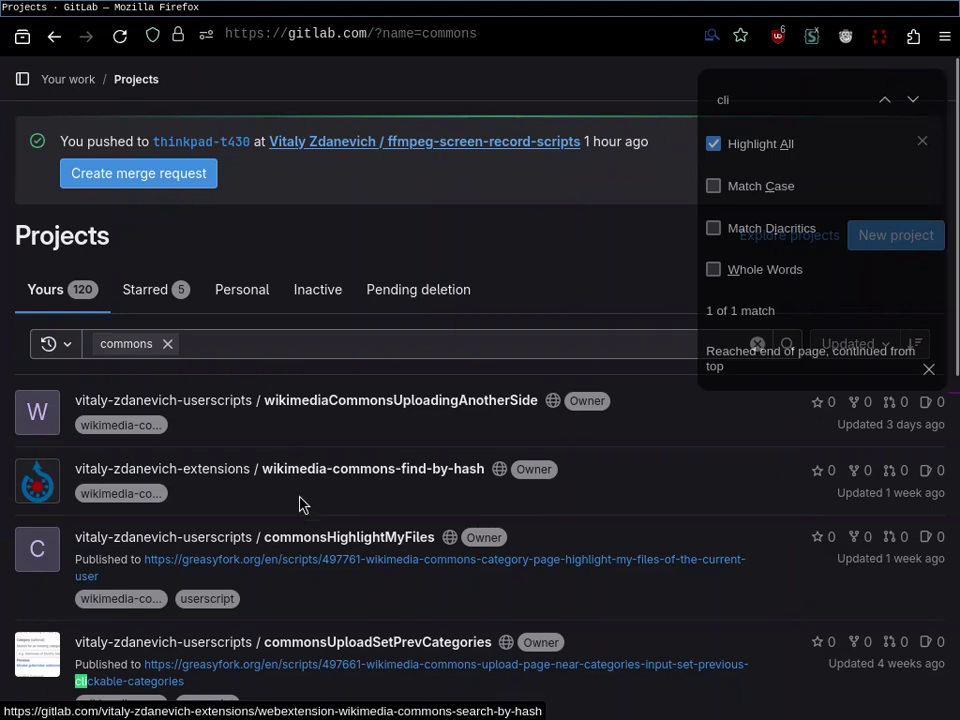
scroll(312, 517, "down", 5)
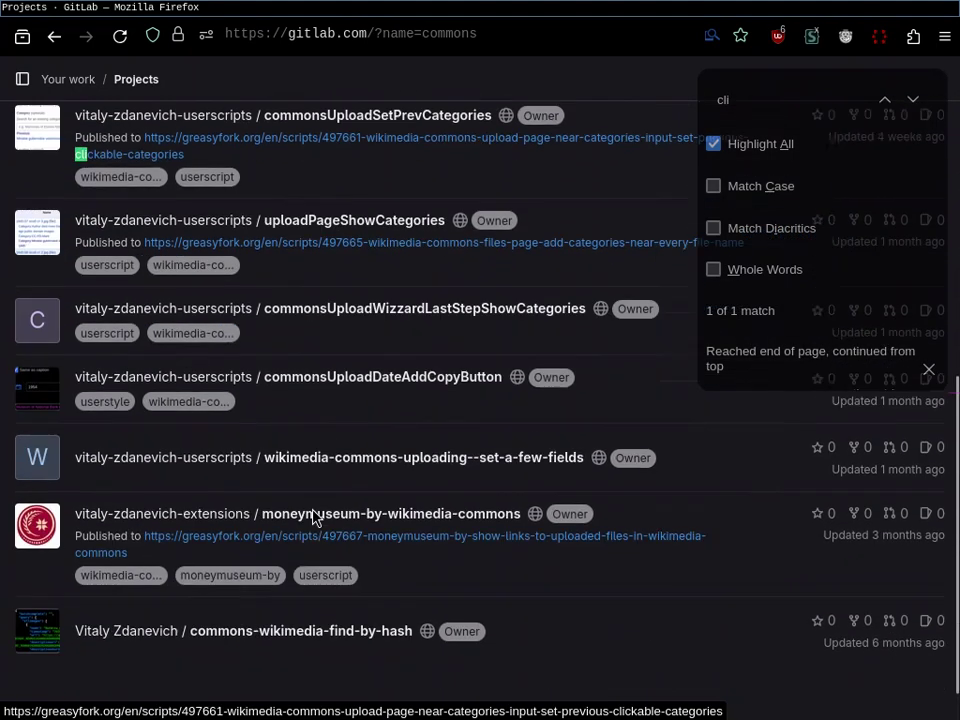
Find "hash" in the project list, open the commons-wikimedia-find-by-hash project and close the page search
type("hash")
key("Return")
key("Return")
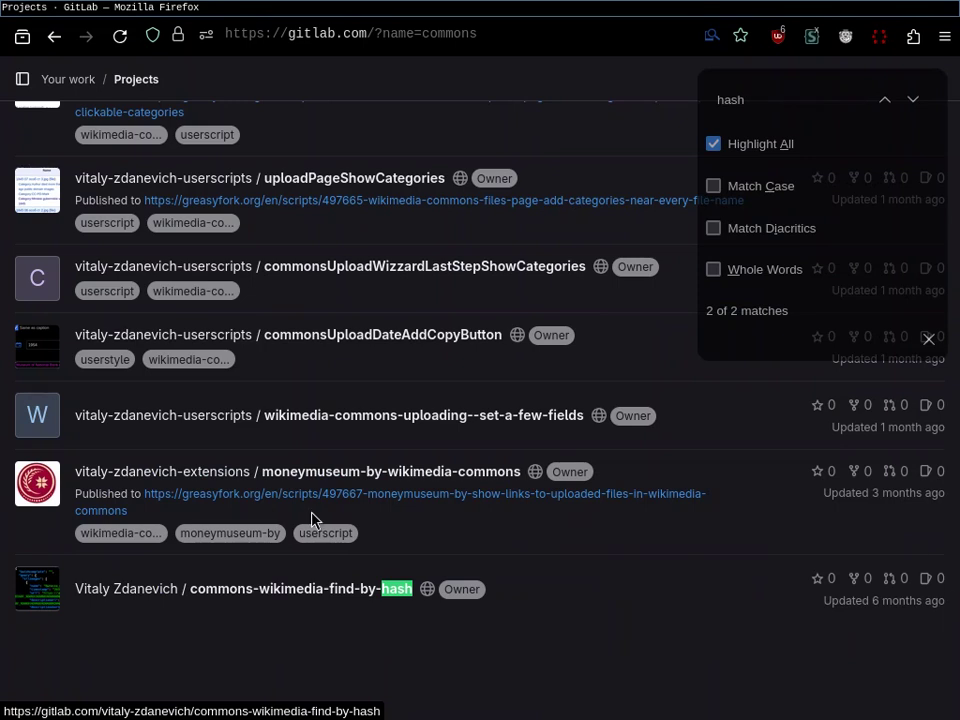
left_click(300, 594)
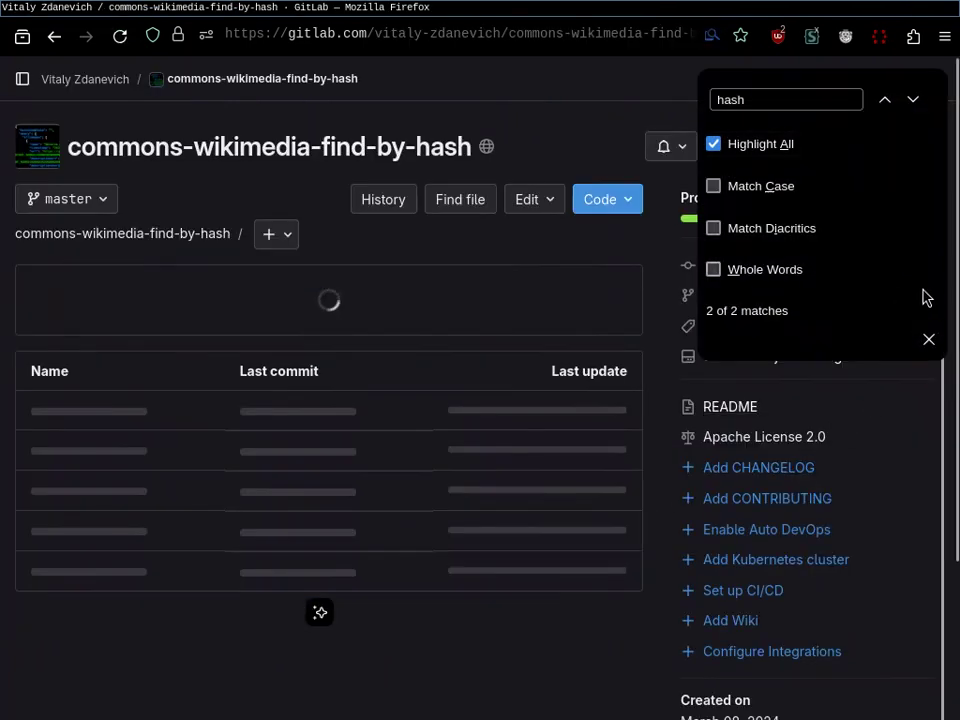
left_click(928, 340)
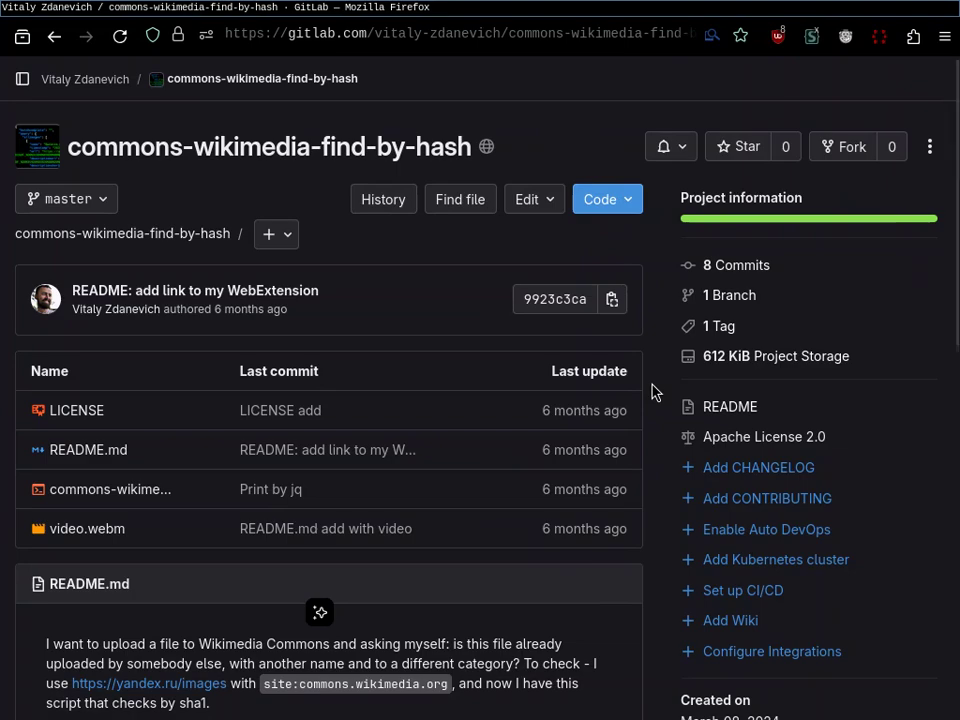
Look over the project's README and open the file commons-wikimedia-find-by-hash.sh
scroll(651, 391, "down", 4)
scroll(654, 390, "down", 2)
scroll(654, 390, "up", 6)
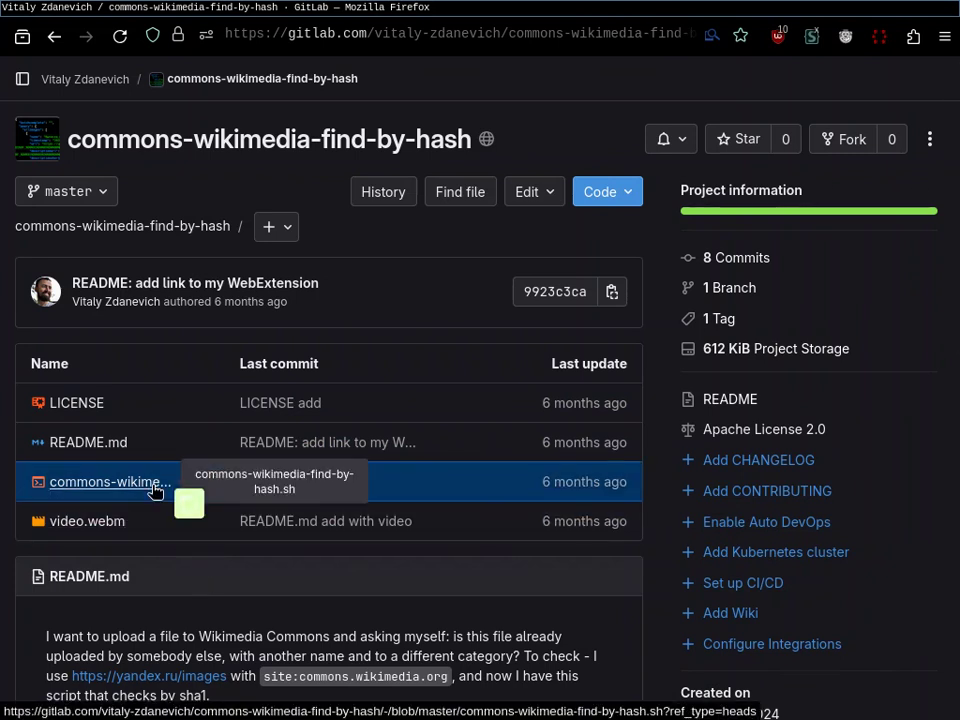
left_click(153, 486)
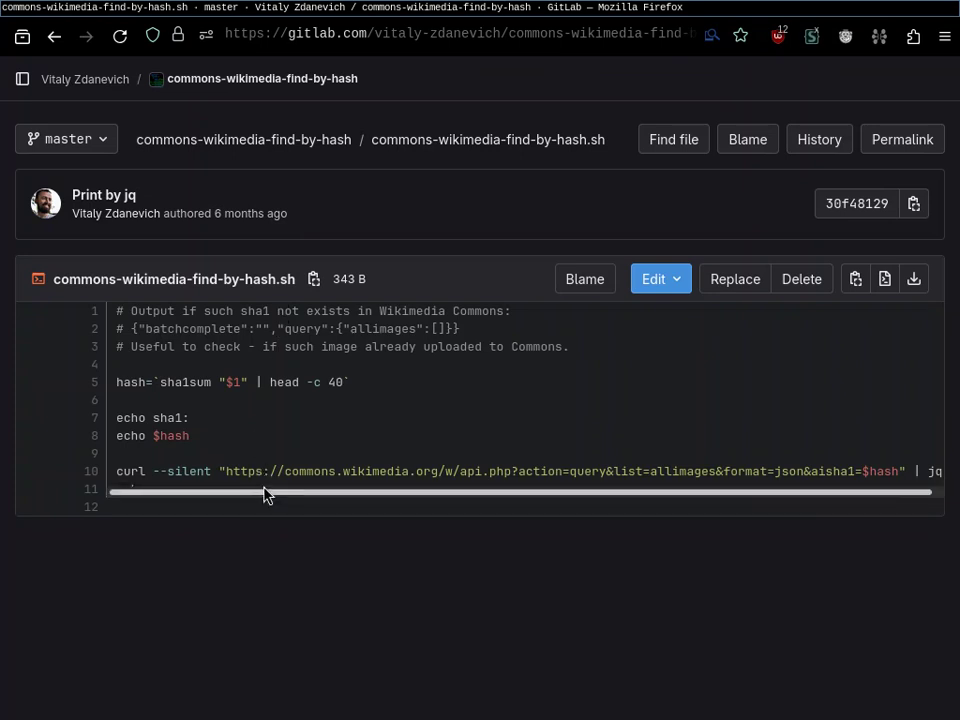
Examine the script's sha1sum line and the API query parameters with the $hash variable in its curl command
scroll(265, 494, "right", 1)
scroll(267, 491, "left", 1)
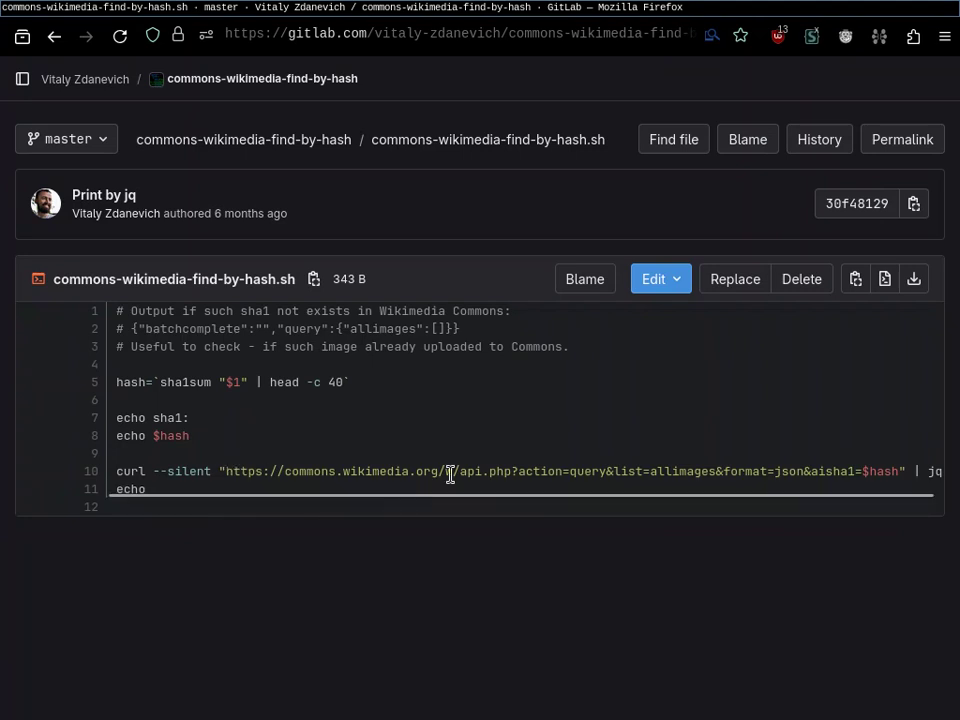
left_click_drag(600, 471, 803, 470)
left_click(778, 434)
left_click_drag(201, 378, 240, 379)
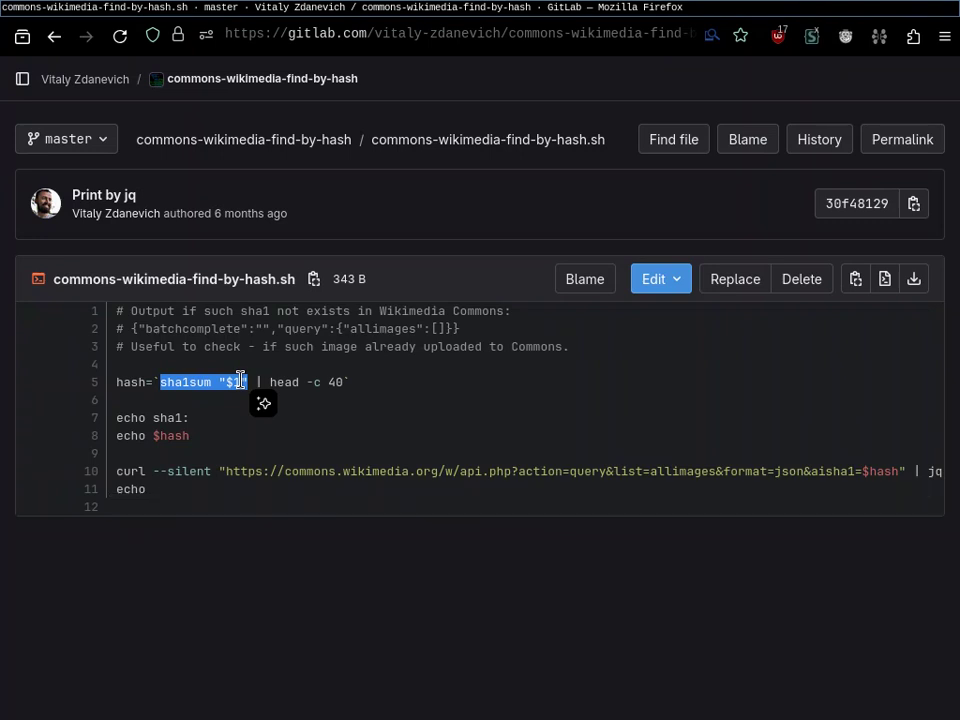
left_click(263, 403)
double_click(866, 471)
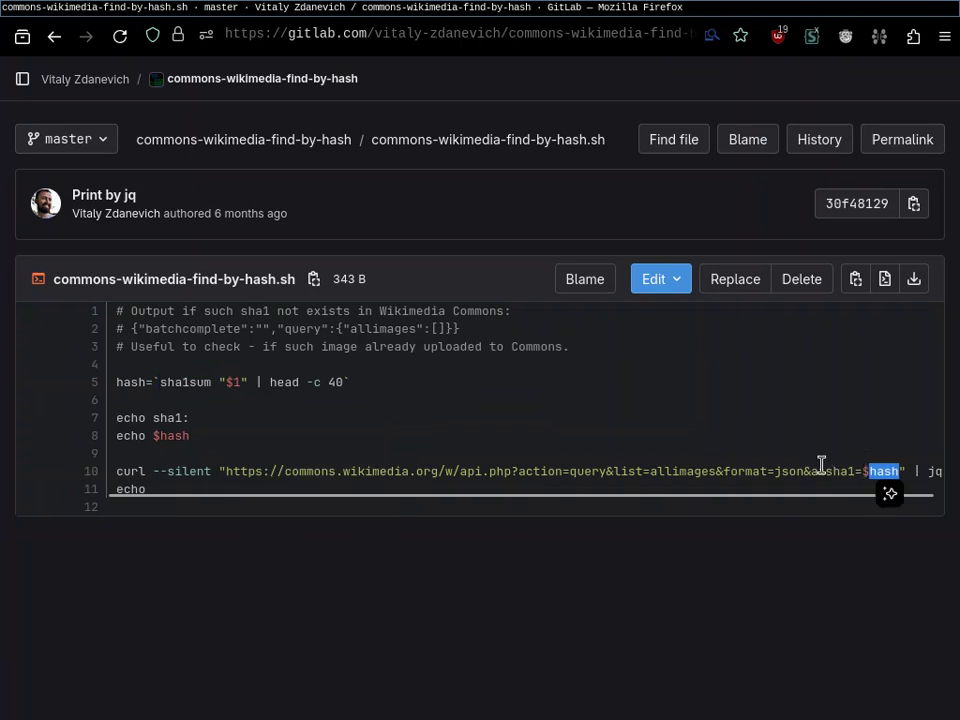
left_click(822, 463)
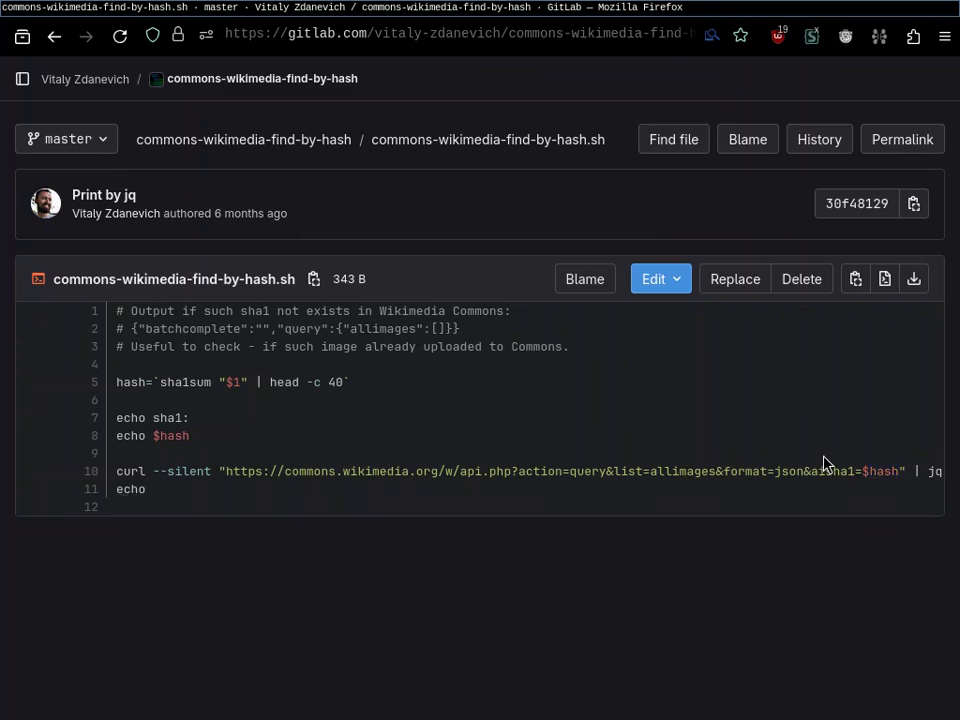
Close the developer tools on the museum's bond page and cycle through the open tabs back to the hash script
key("ctrl+Tab")
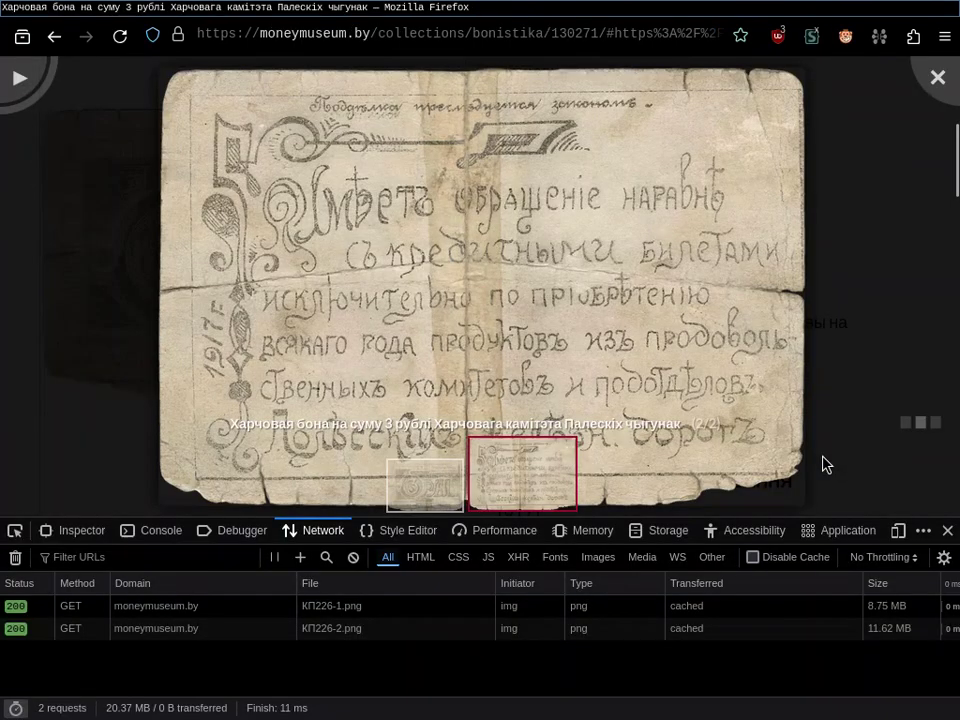
left_click(948, 530)
key("ctrl+Tab")
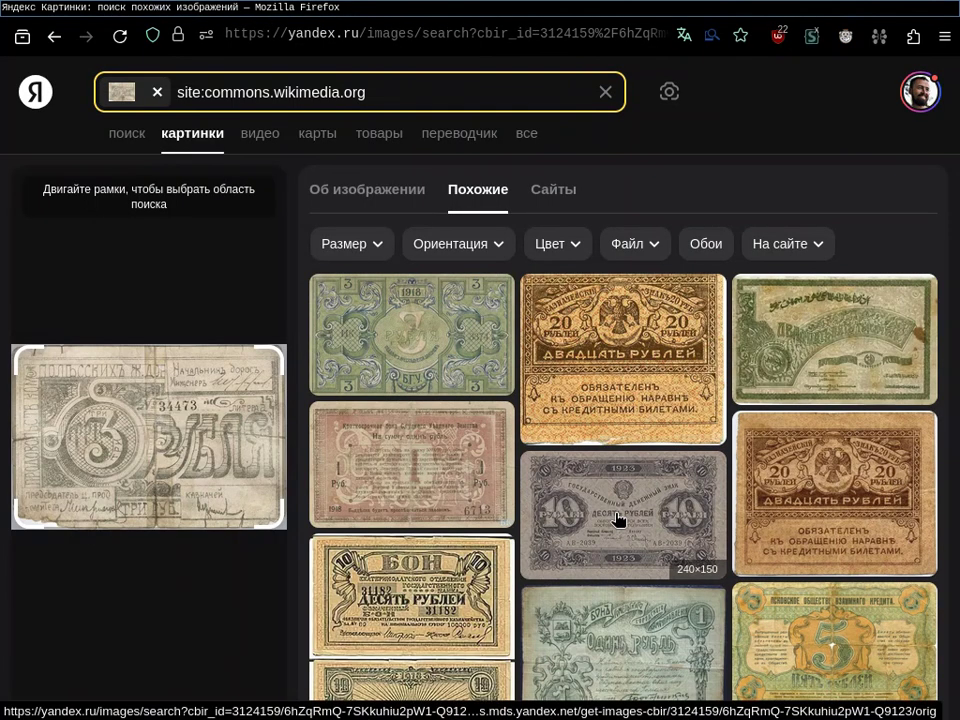
key("ctrl+Tab")
key("ctrl+Tab")
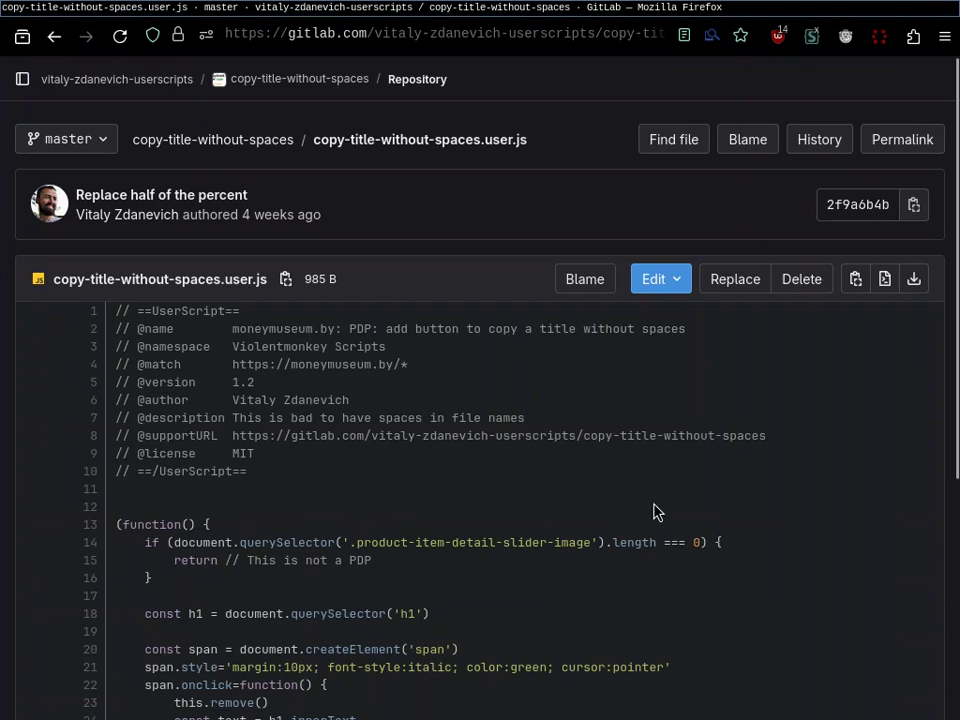
key("ctrl+Tab")
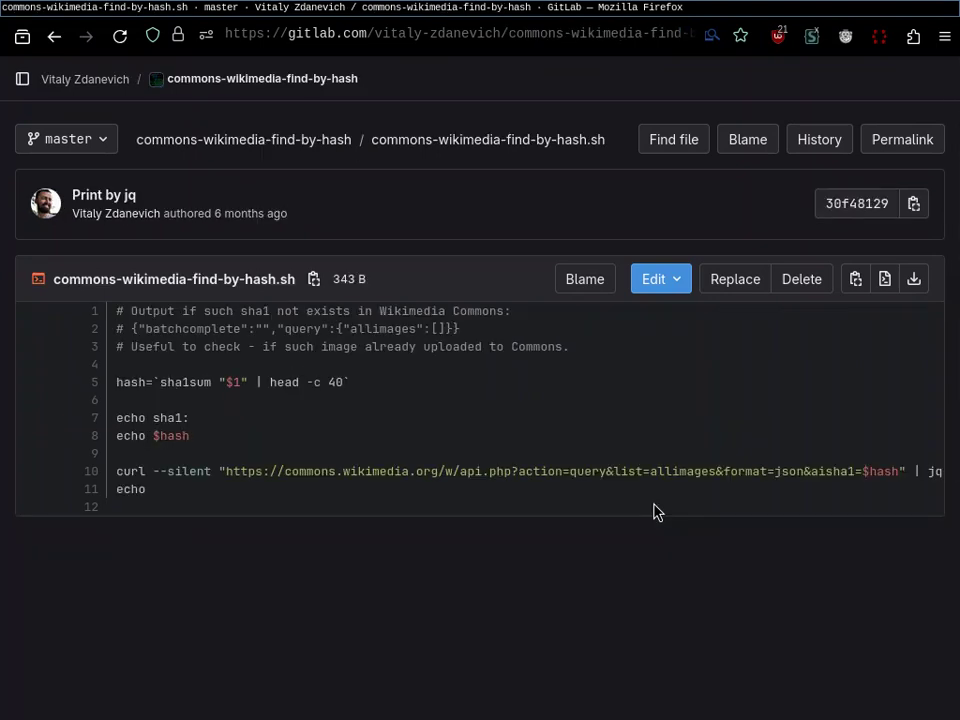
Switch to the museum's bond page and go back to an earlier entry in its tab history
key("ctrl+Tab")
key("ctrl+Tab")
key("ctrl+Tab")
mouse_move(94, 392)
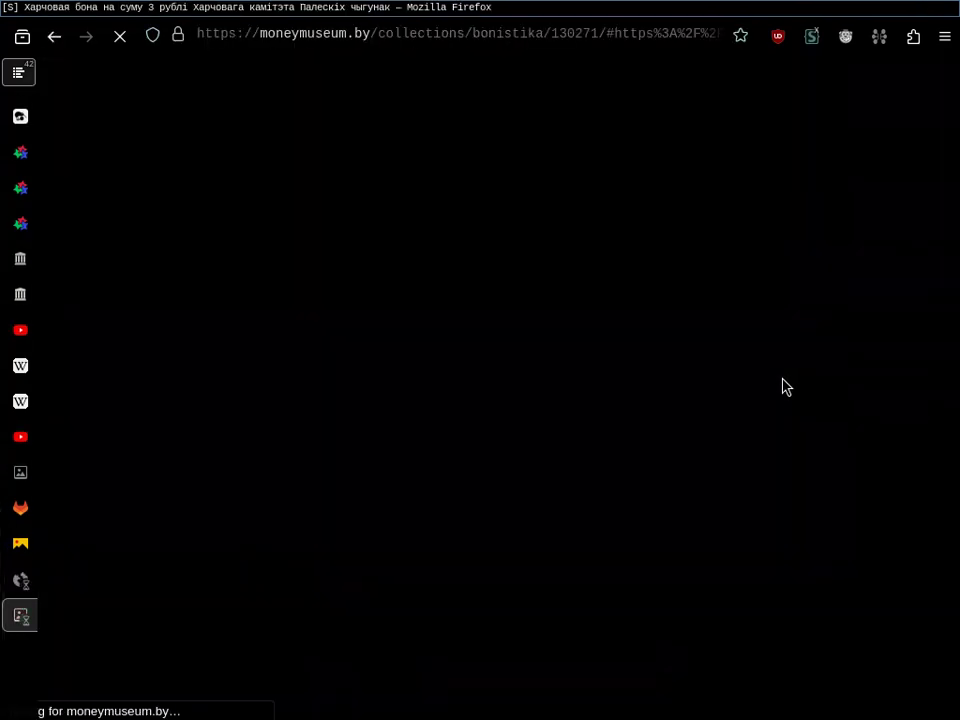
scroll(785, 387, "down", 3)
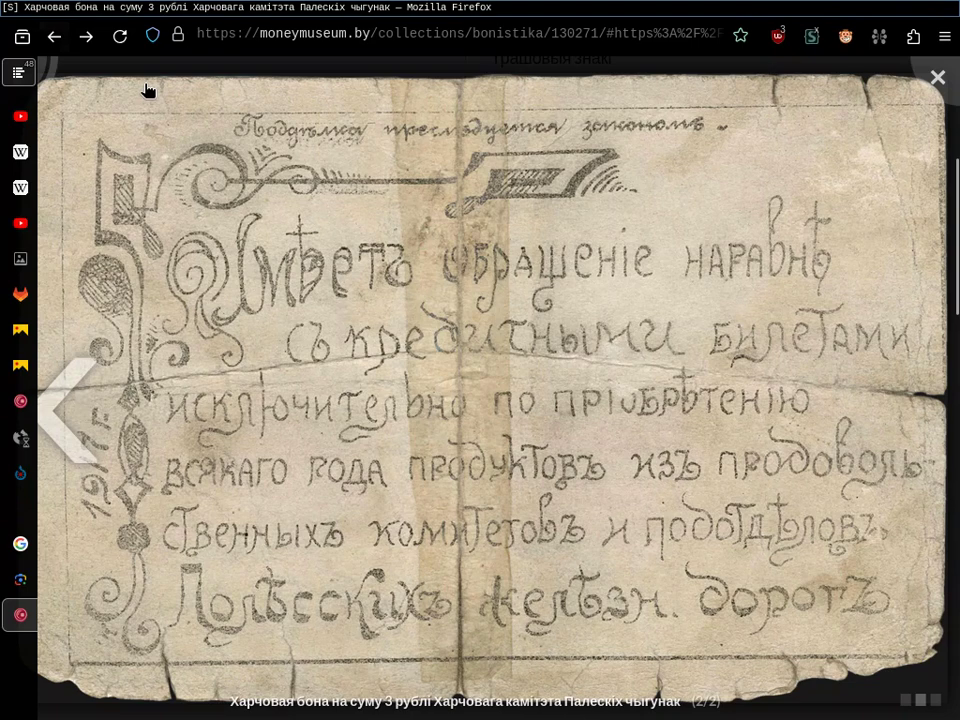
right_click(54, 37)
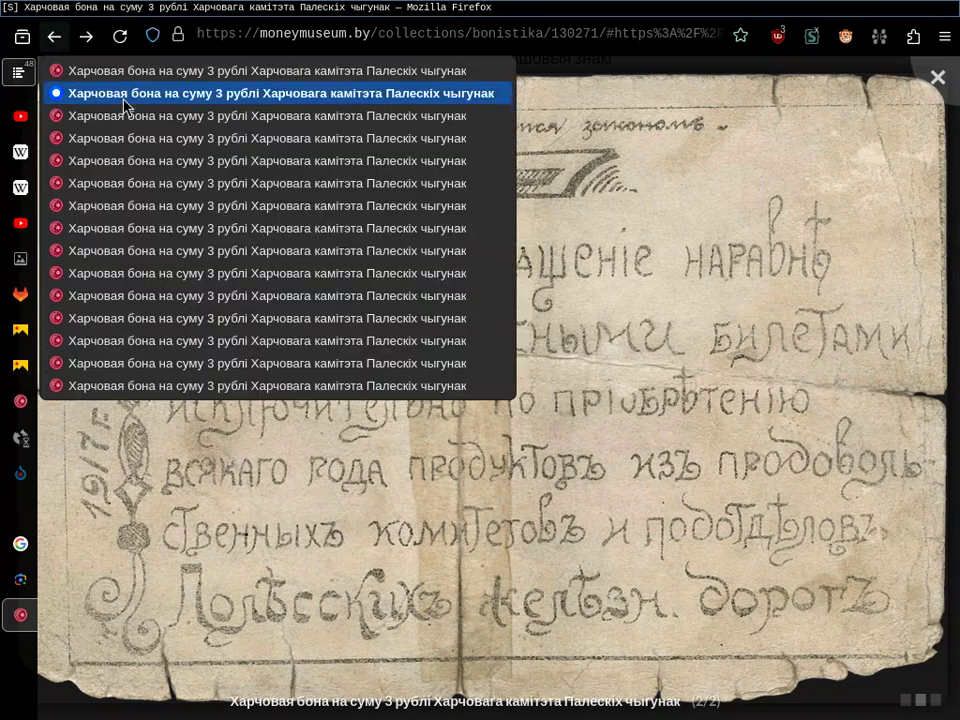
left_click(154, 121)
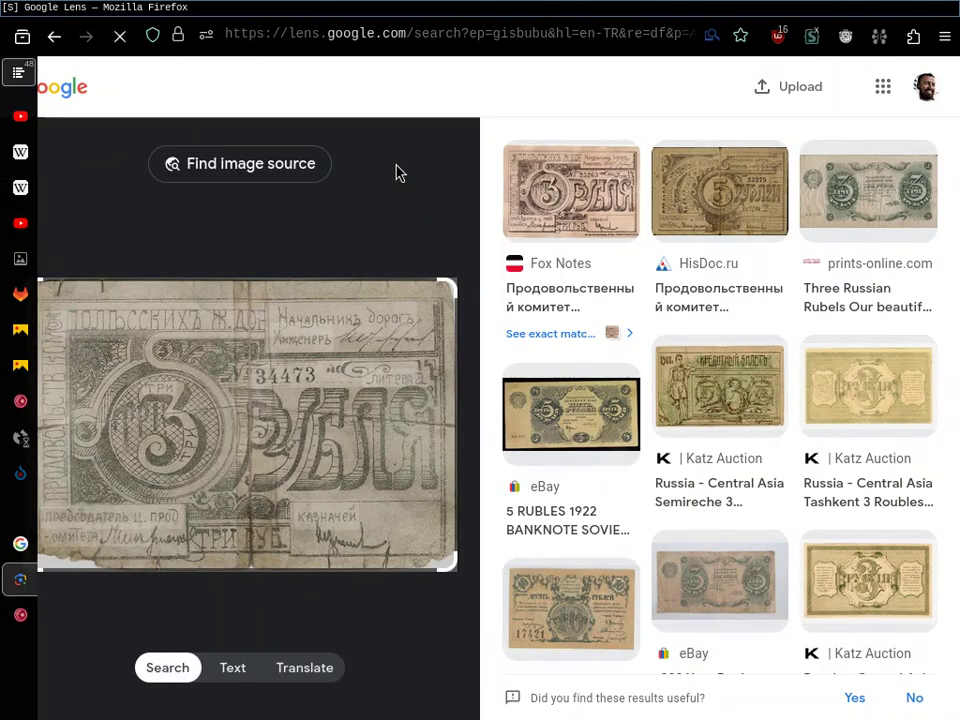
Close the Google Lens tab and the extra tab with the 3-rouble bond page
key("ctrl+w")
key("ctrl+Page_Up")
key("ctrl+Page_Up")
key("ctrl+Page_Up")
key("ctrl+Page_Up")
key("ctrl+Page_Down")
key("ctrl+Page_Up")
key("ctrl+Page_Up")
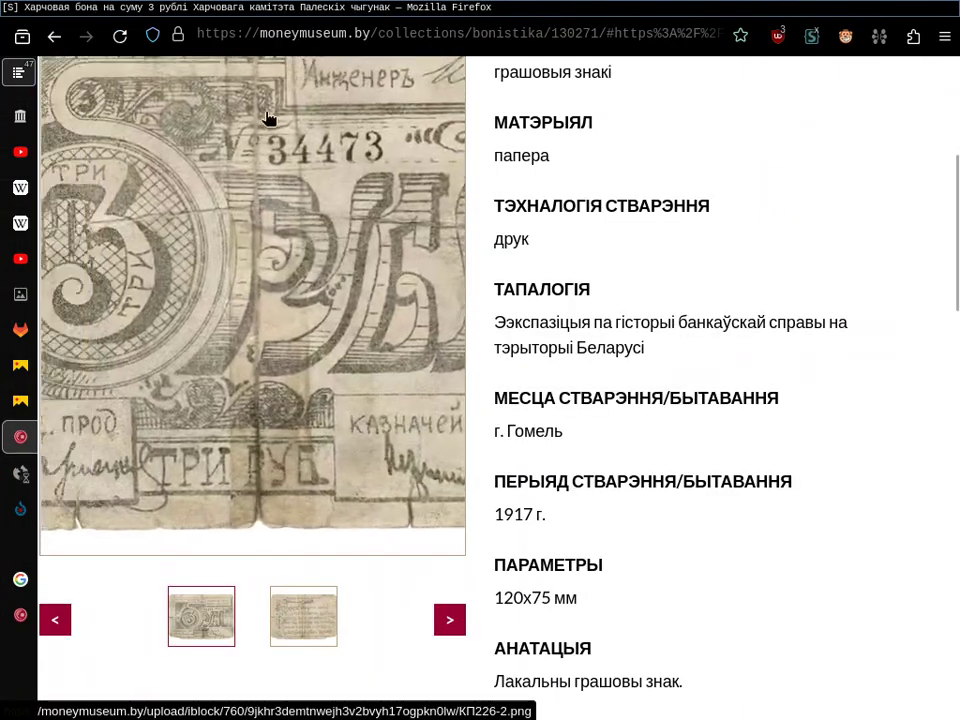
right_click(58, 40)
key("Escape")
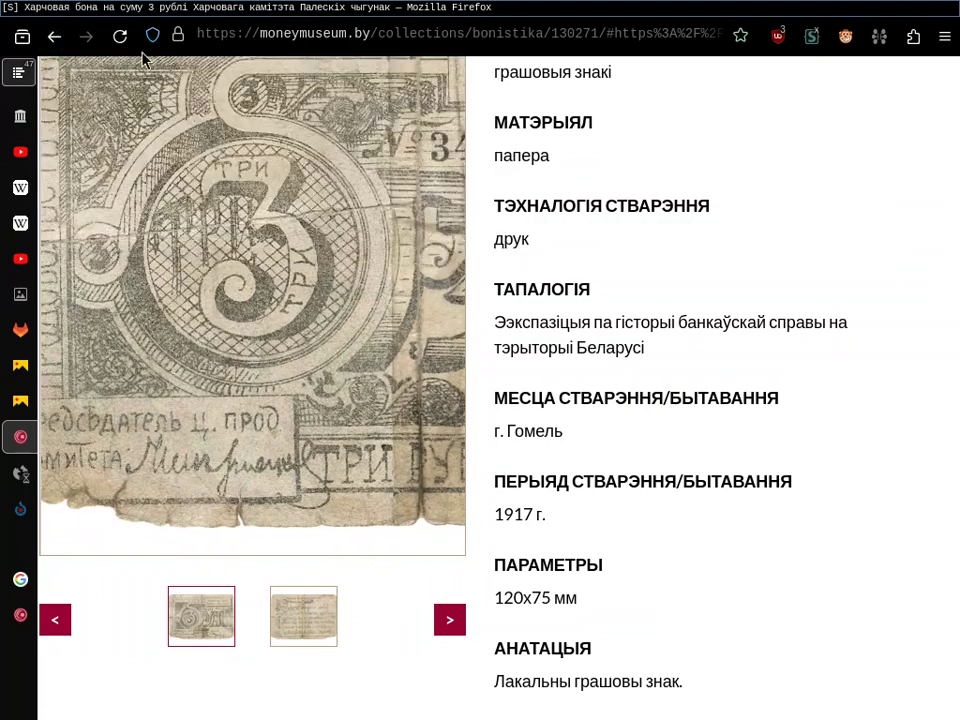
key("ctrl+w")
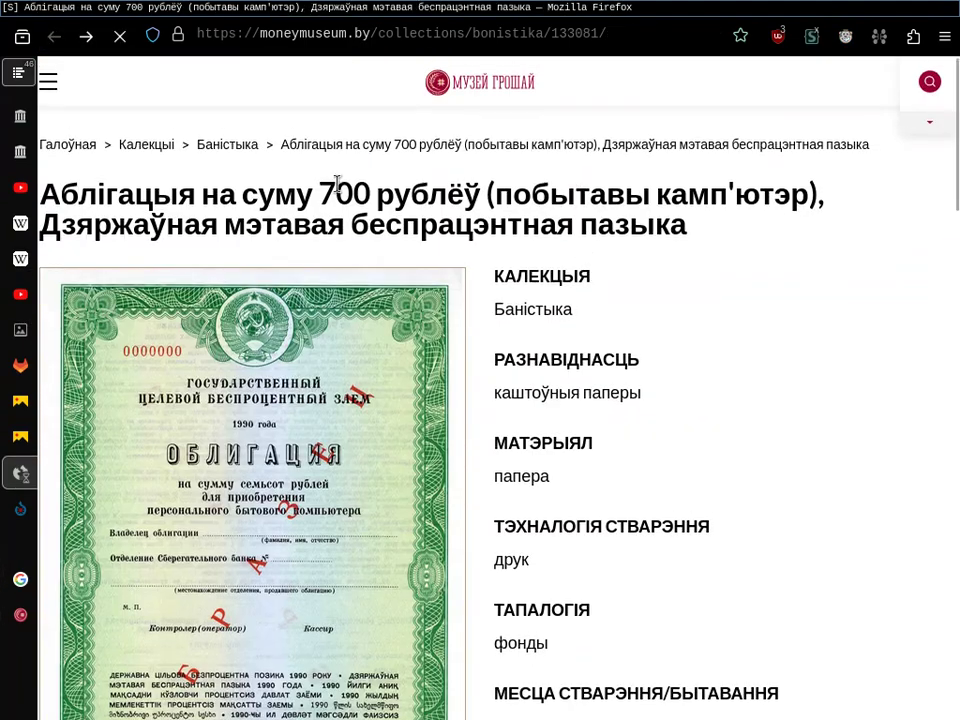
Open the museum's Баністыка collection and go to page 37 of its item list
left_click(245, 148)
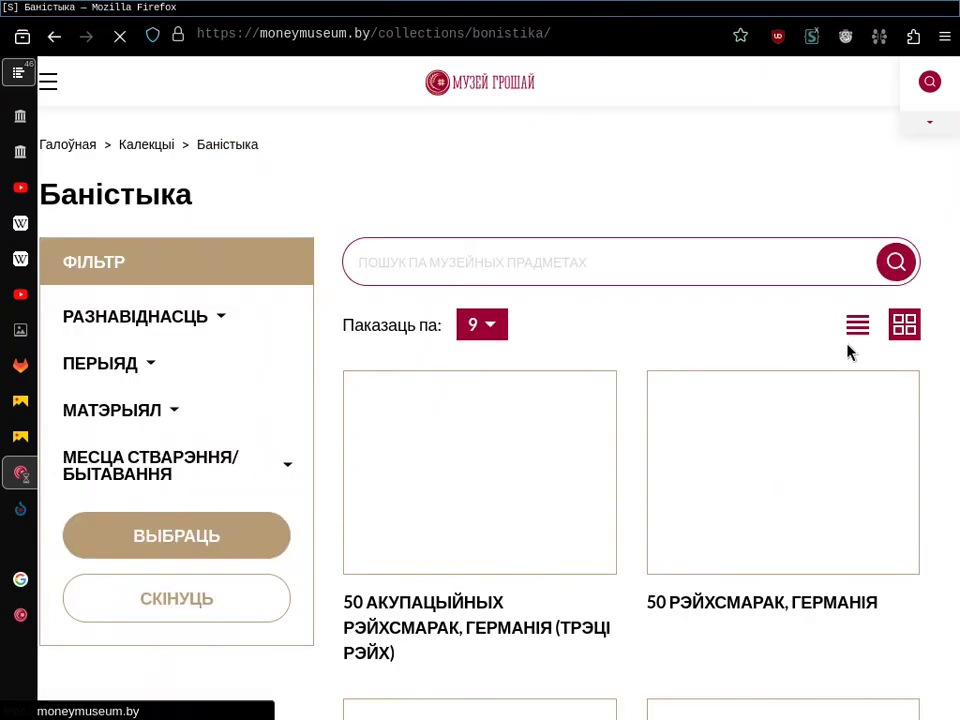
scroll(683, 292, "down", 10)
scroll(681, 287, "up", 10)
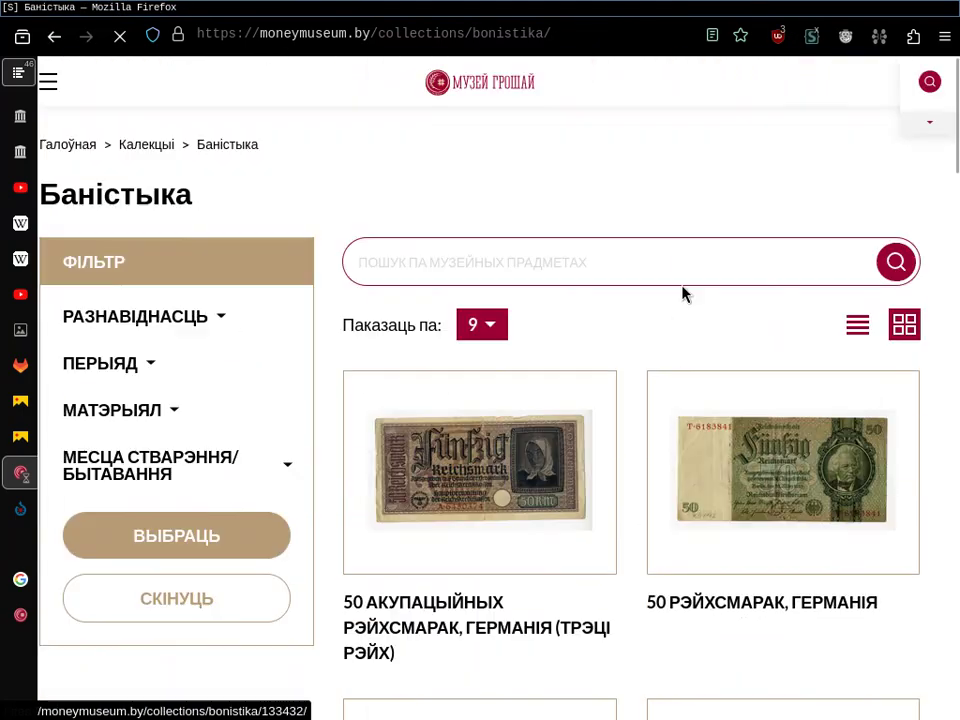
scroll(670, 320, "down", 10)
scroll(671, 317, "up", 2)
scroll(671, 317, "down", 3)
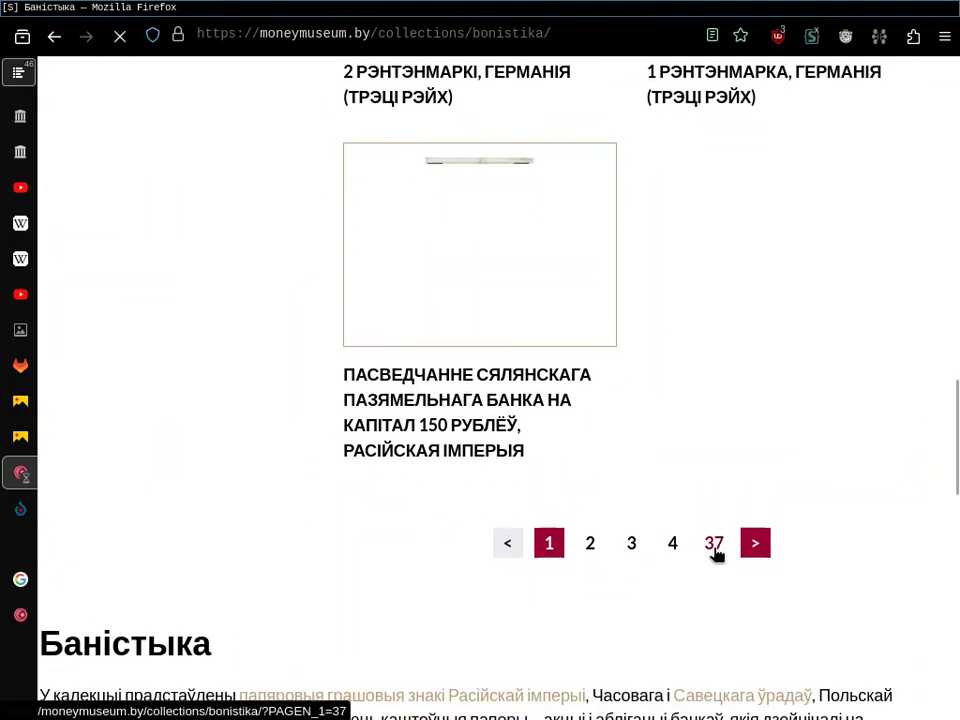
left_click(714, 545)
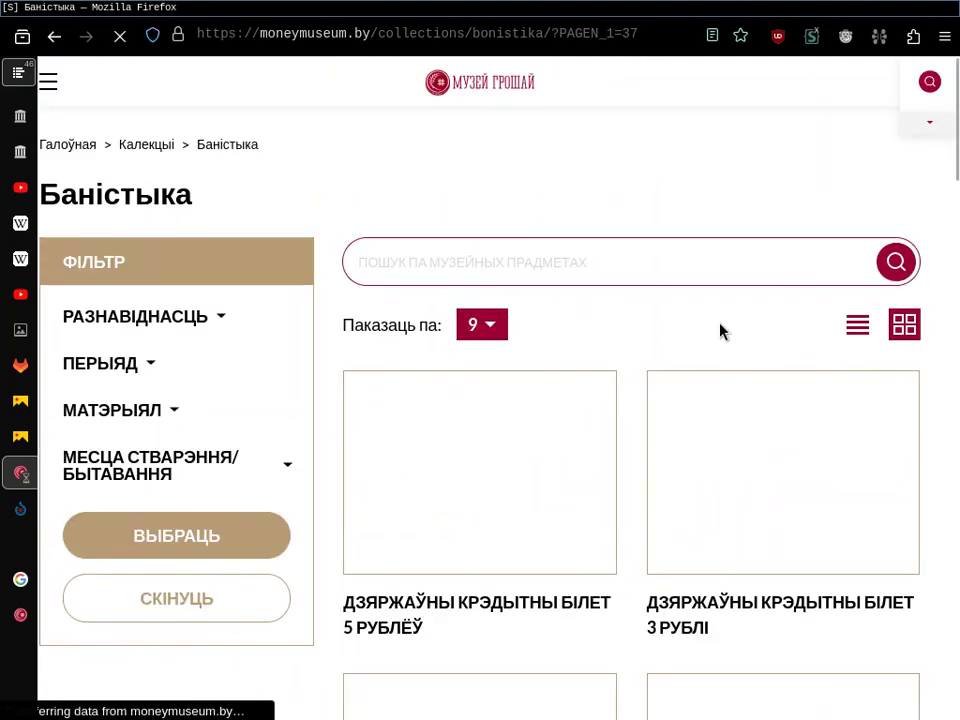
Open page 34 of the Баністыка item list, look through it and move on to page 33
scroll(722, 330, "down", 10)
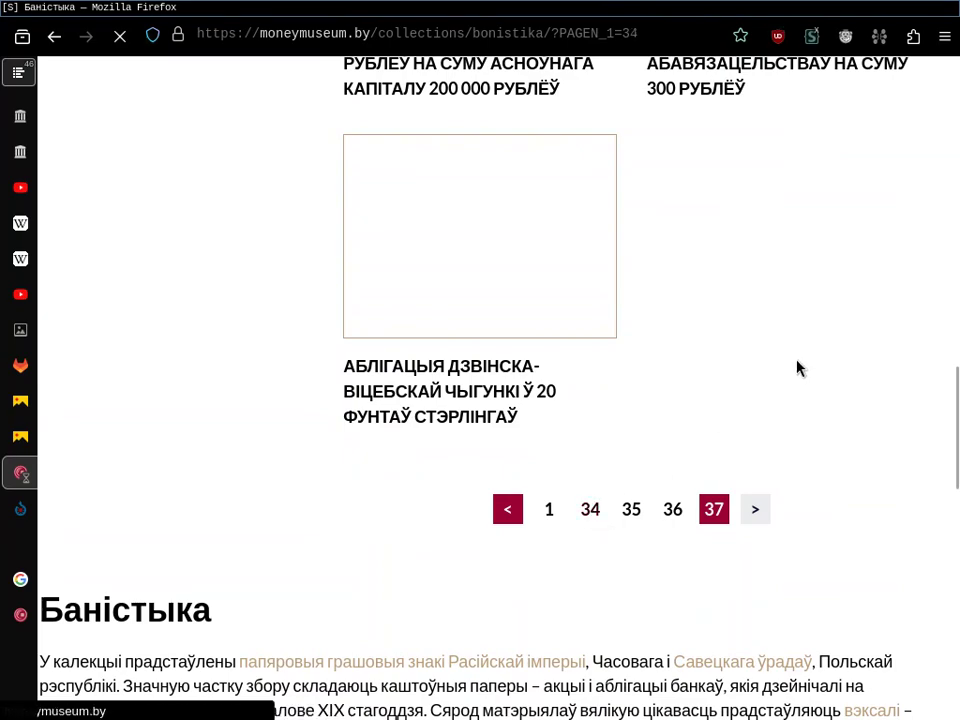
scroll(617, 356, "down", 10)
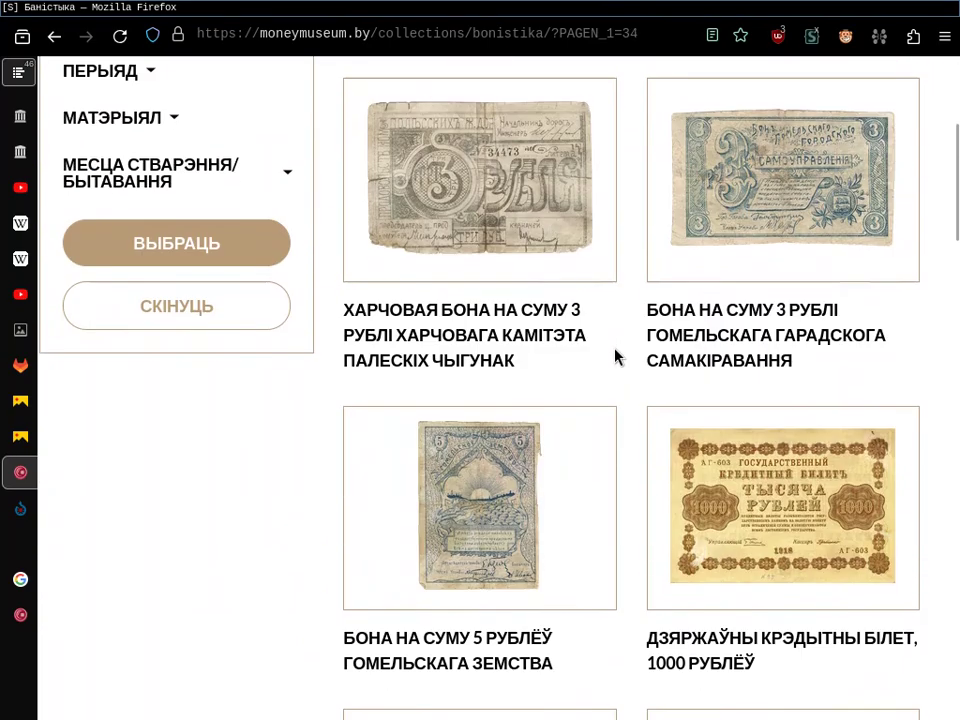
scroll(617, 356, "down", 5)
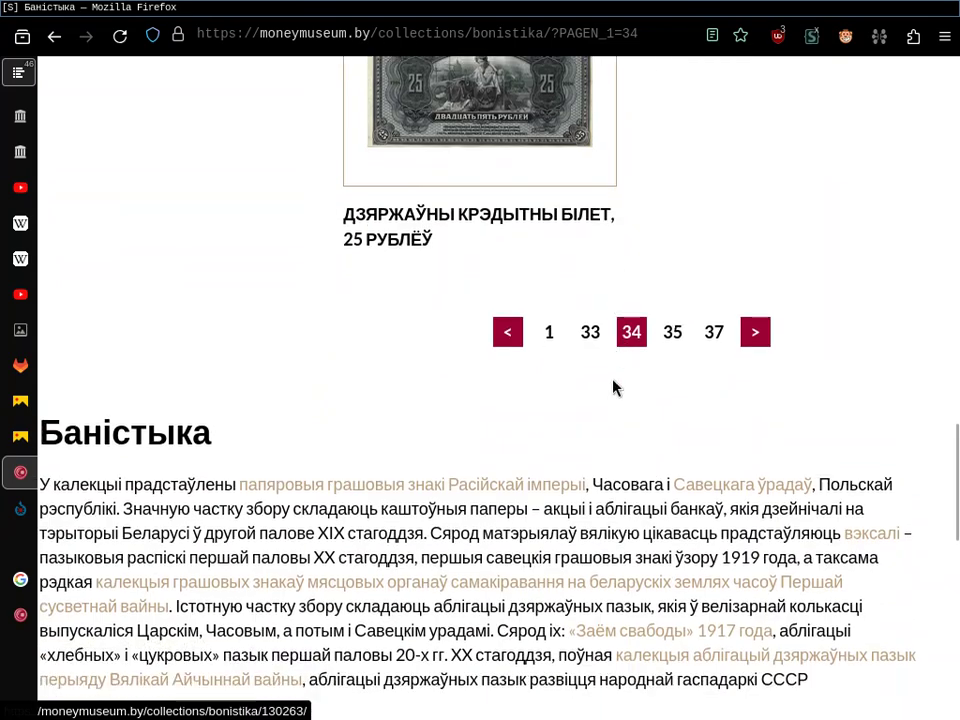
left_click(598, 336)
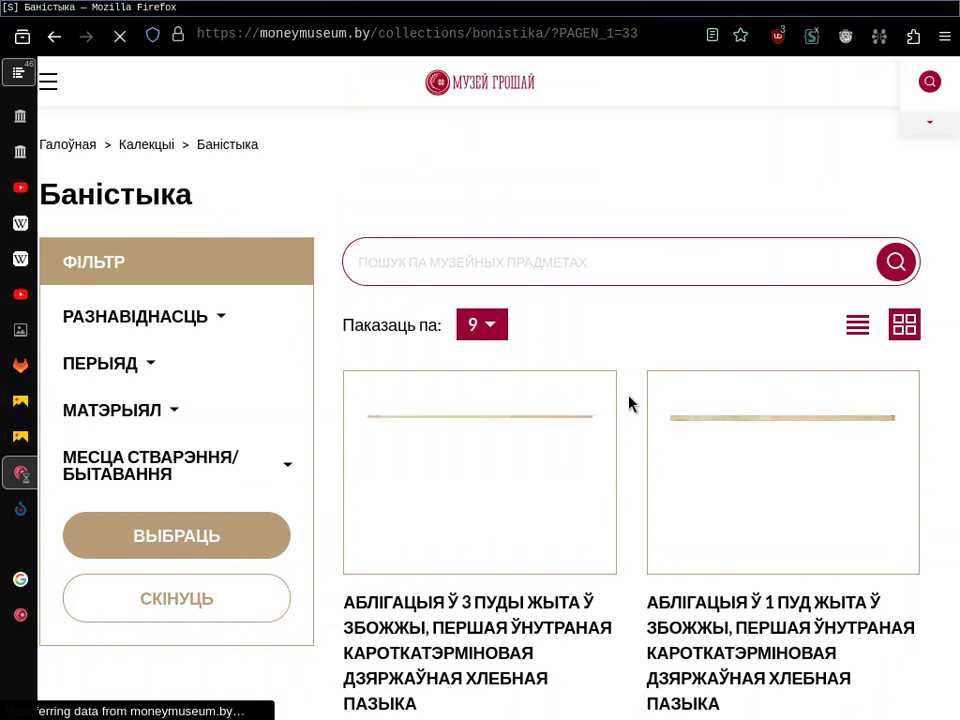
Look through the items on page 33 of the Баністыка list and open page 32
scroll(629, 403, "down", 10)
scroll(629, 403, "up", 5)
scroll(629, 403, "up", 2)
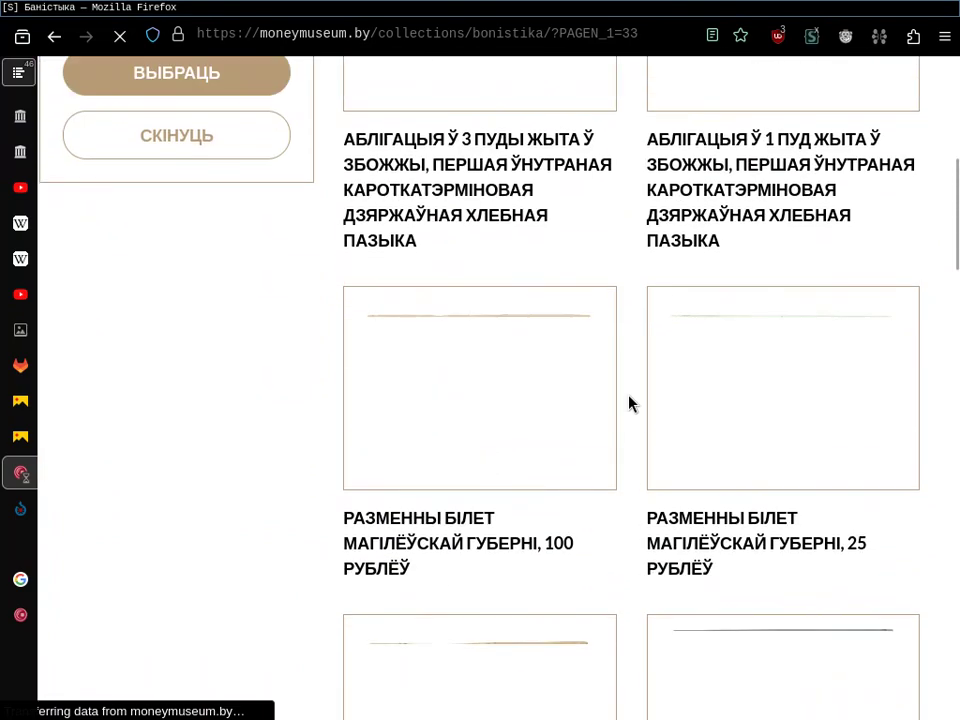
scroll(629, 403, "up", 4)
scroll(629, 403, "down", 10)
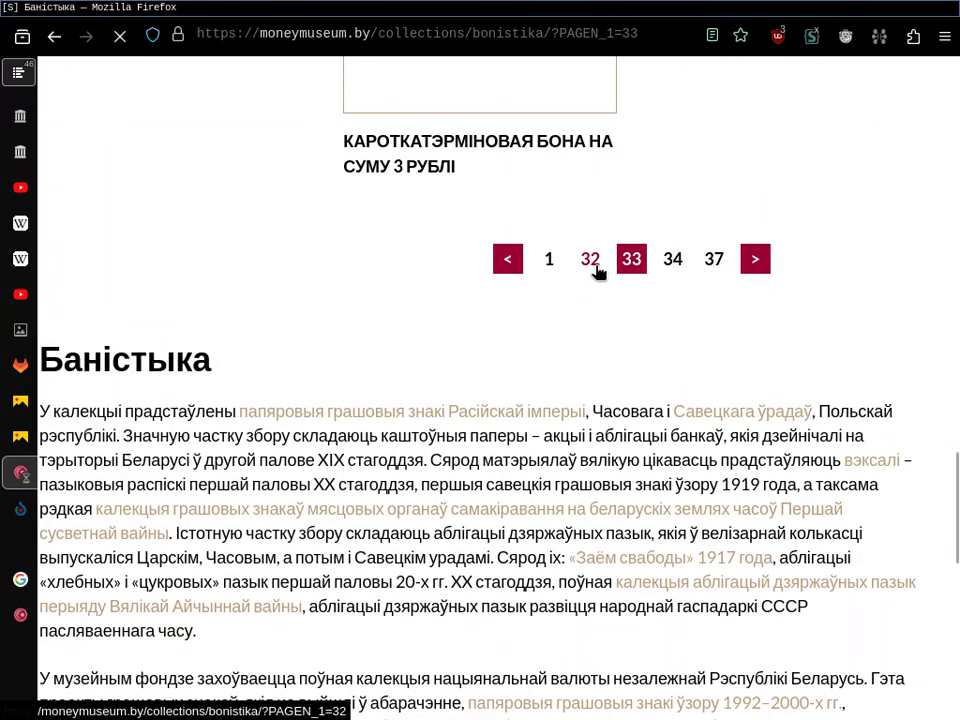
left_click(595, 268)
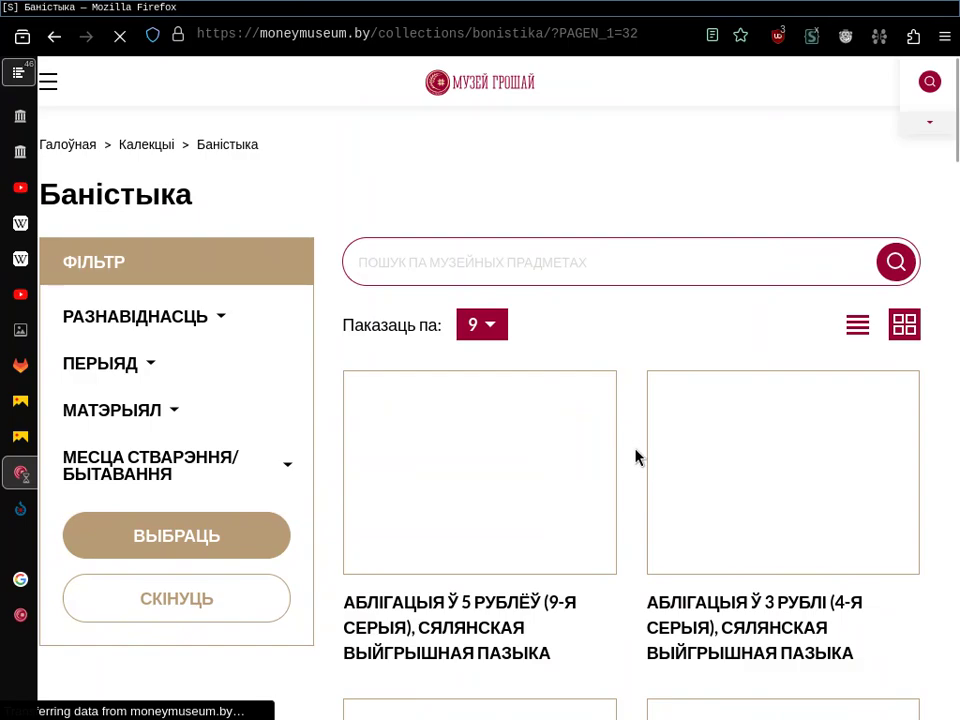
Examine the bond items and their thumbnails on page 32 of the Баністыка list
scroll(635, 457, "down", 8)
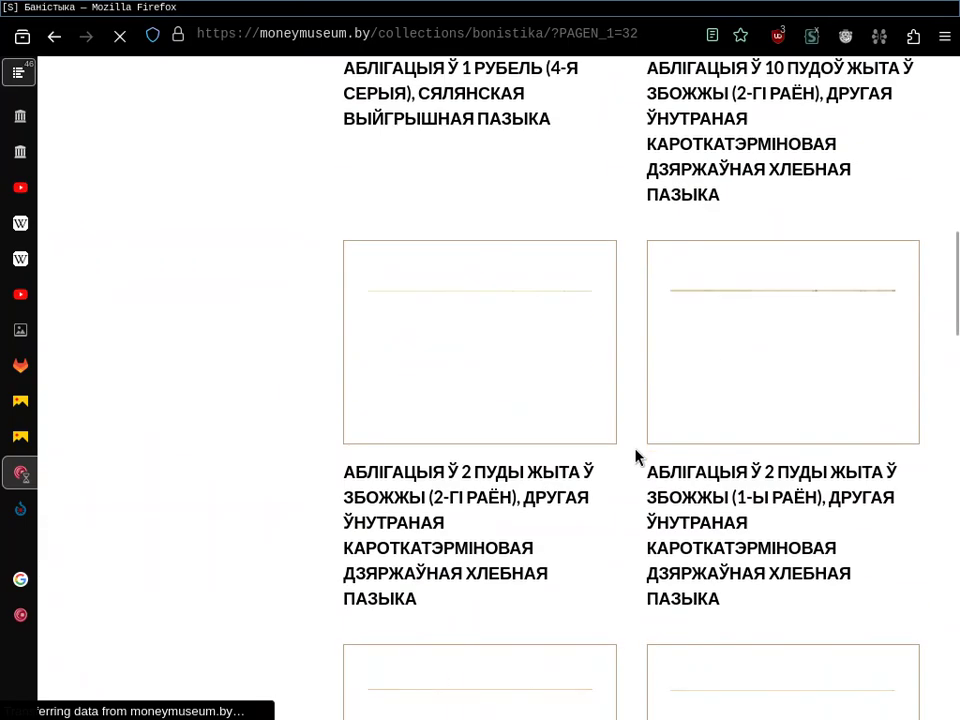
scroll(635, 457, "down", 7)
scroll(635, 457, "up", 12)
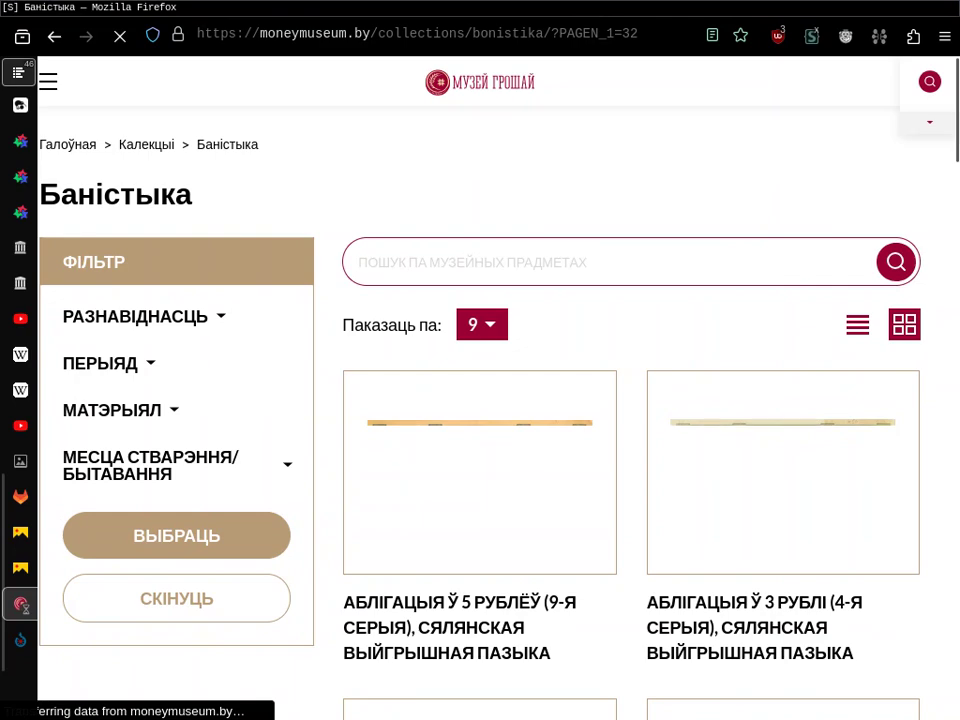
mouse_move(345, 381)
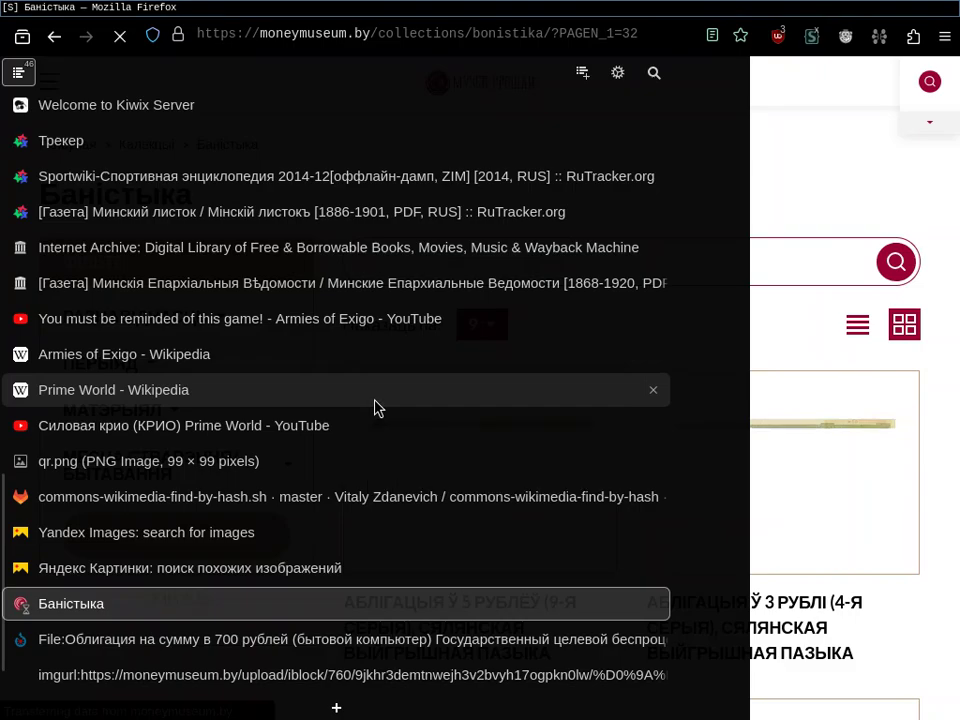
scroll(771, 409, "down", 15)
scroll(771, 410, "up", 5)
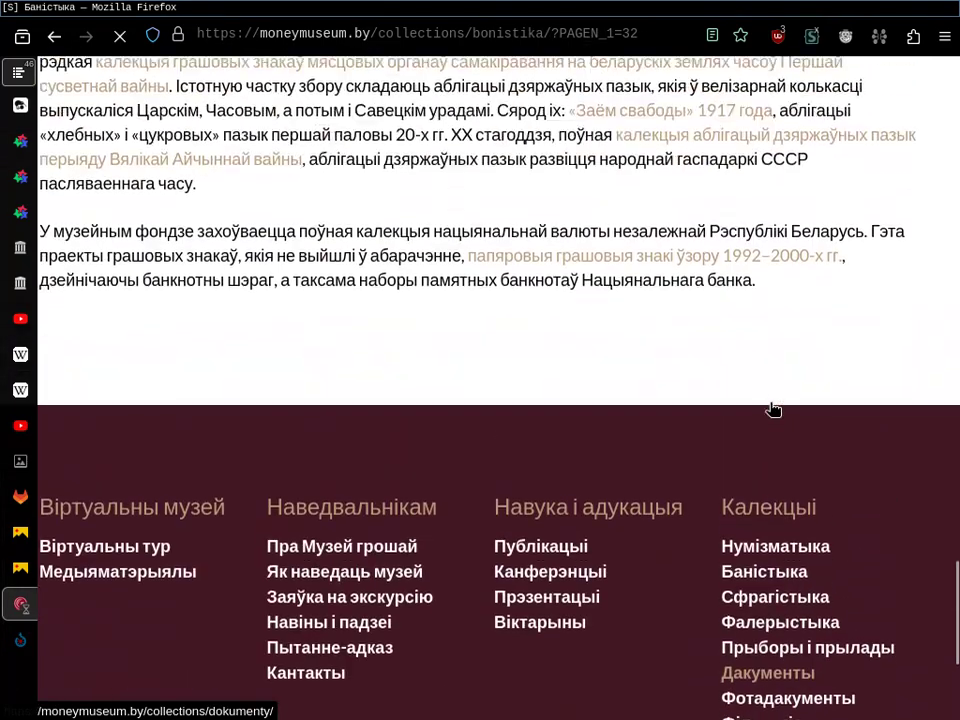
scroll(770, 409, "up", 7)
scroll(769, 409, "down", 2)
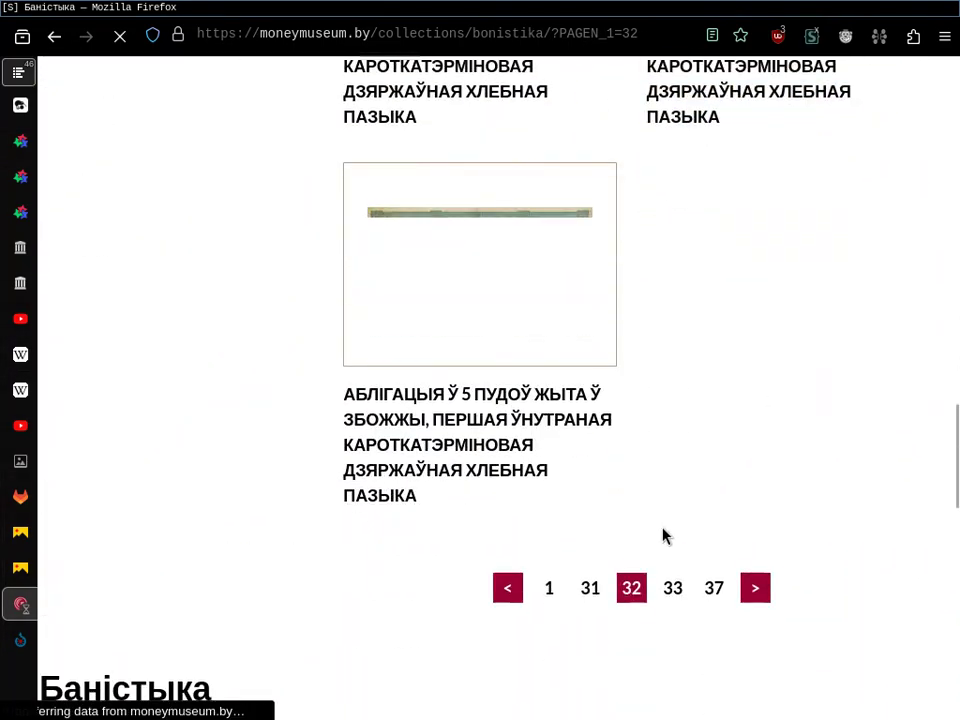
Open page 34 of the Баністыка list in a new tab by reusing the current address, and look through its banknotes
key("ctrl+l")
key("ctrl+c")
key("ctrl+t")
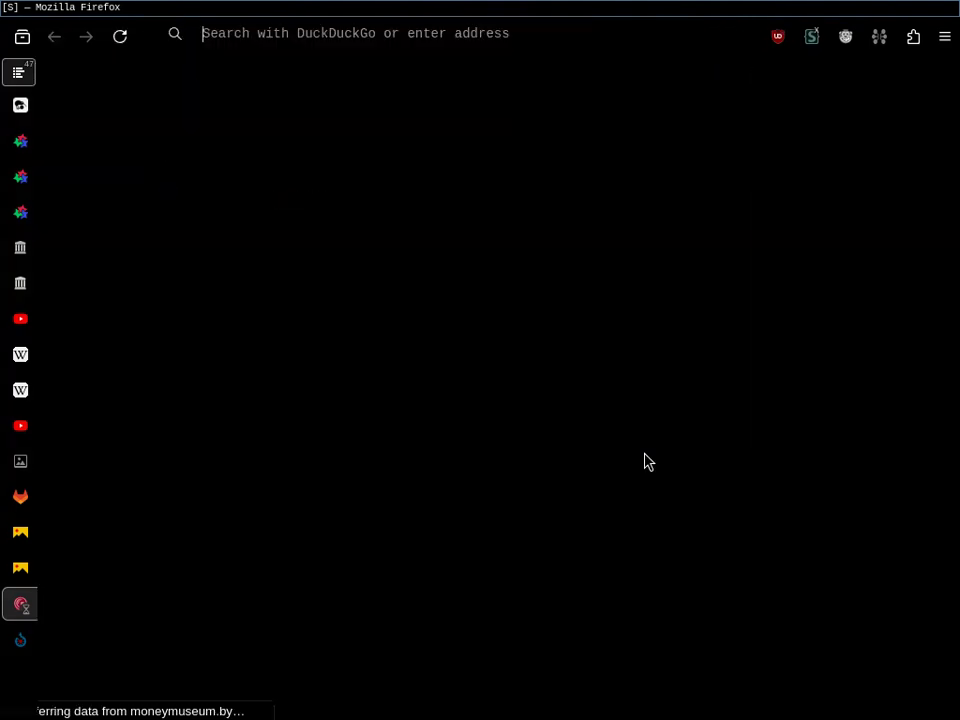
key("ctrl+v")
key("BackSpace")
type("4")
key("Return")
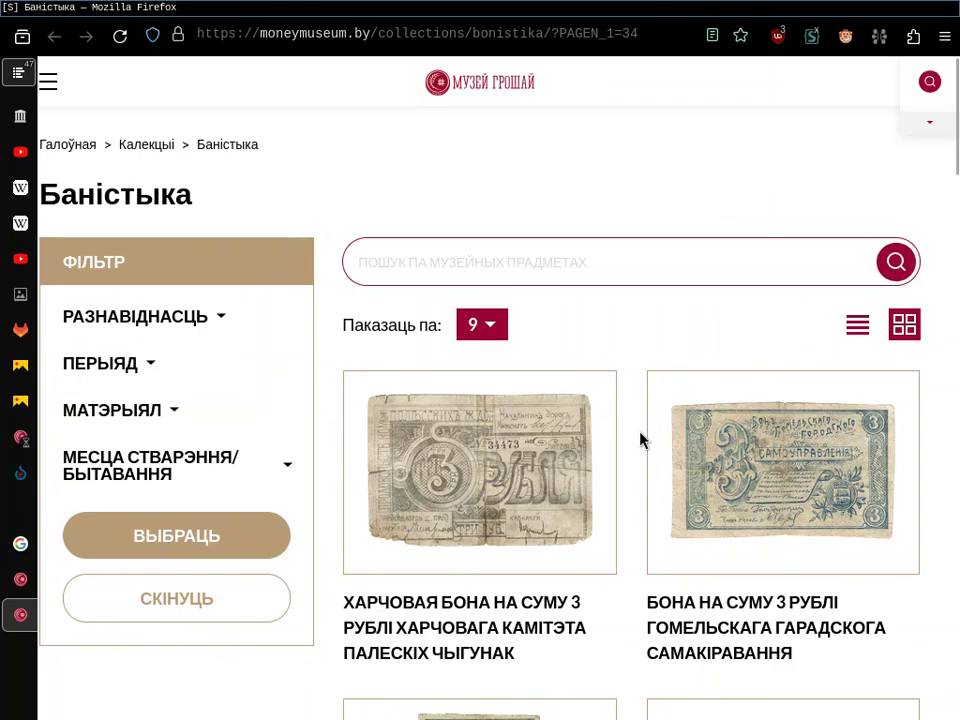
scroll(640, 440, "down", 3)
scroll(640, 440, "down", 4)
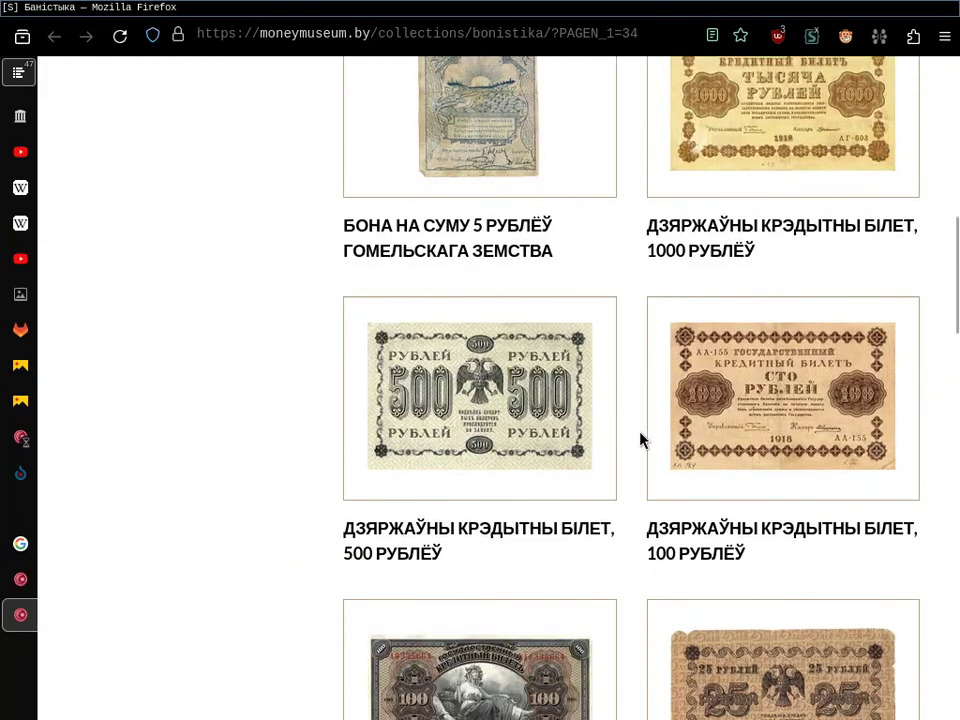
scroll(640, 440, "up", 8)
scroll(640, 440, "down", 10)
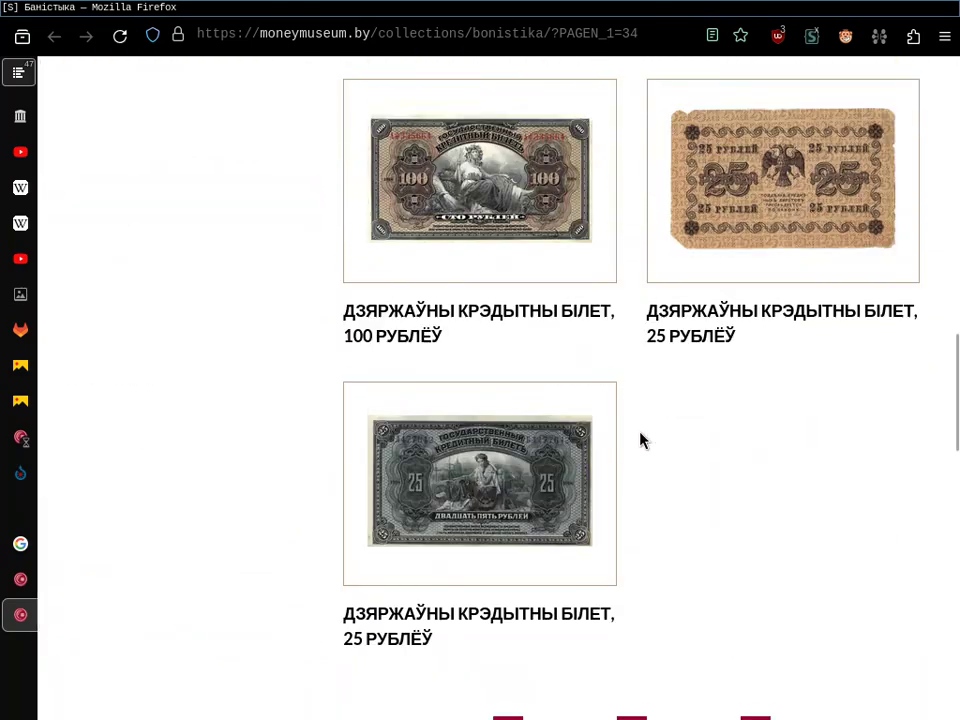
scroll(640, 440, "up", 3)
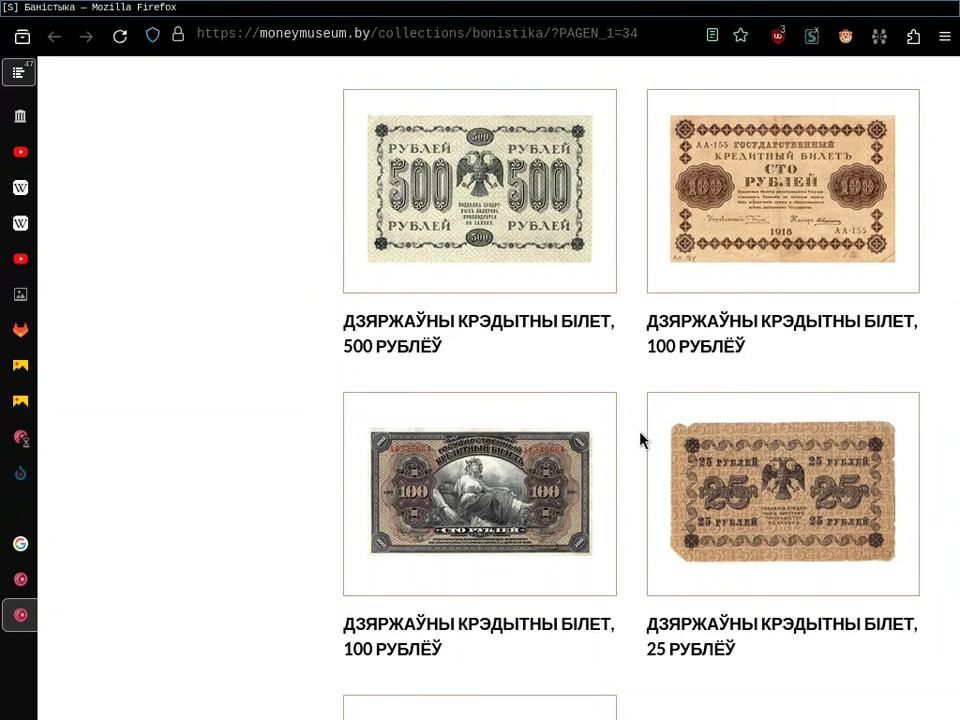
Enable the Violentmonkey script that shows links to uploaded files in Wikimedia Commons for moneymuseum.by, and reload the page
left_click(812, 38)
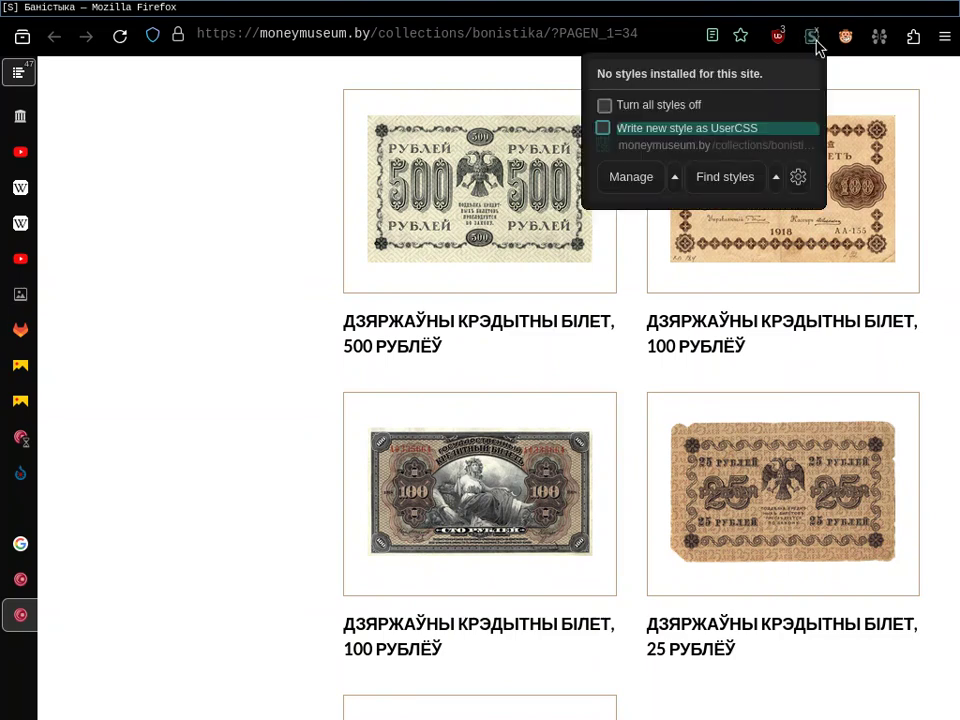
left_click(846, 40)
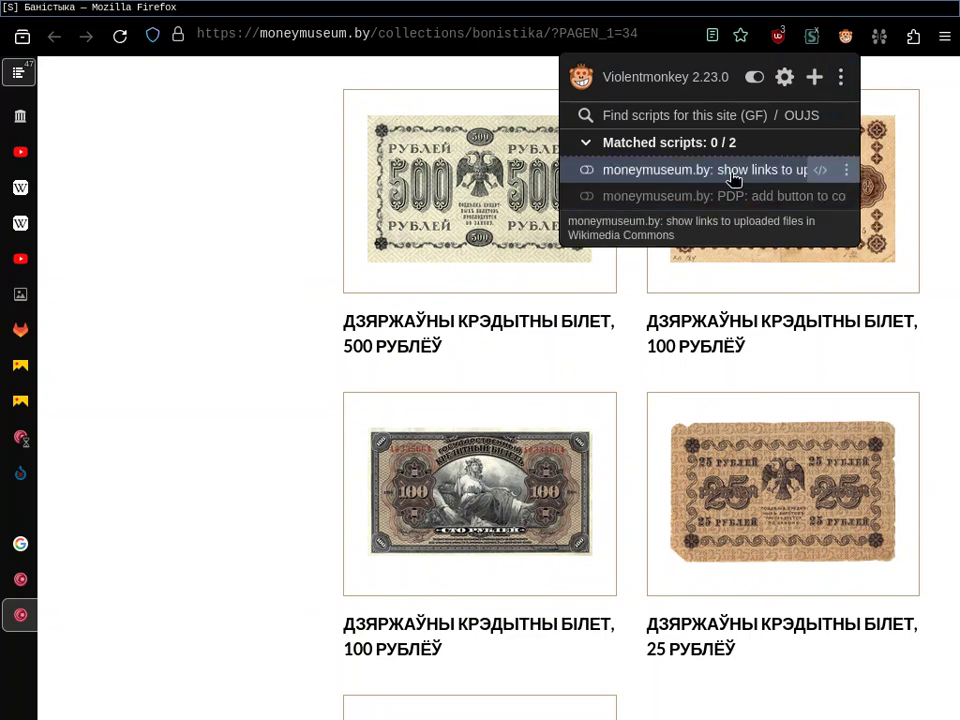
left_click(587, 171)
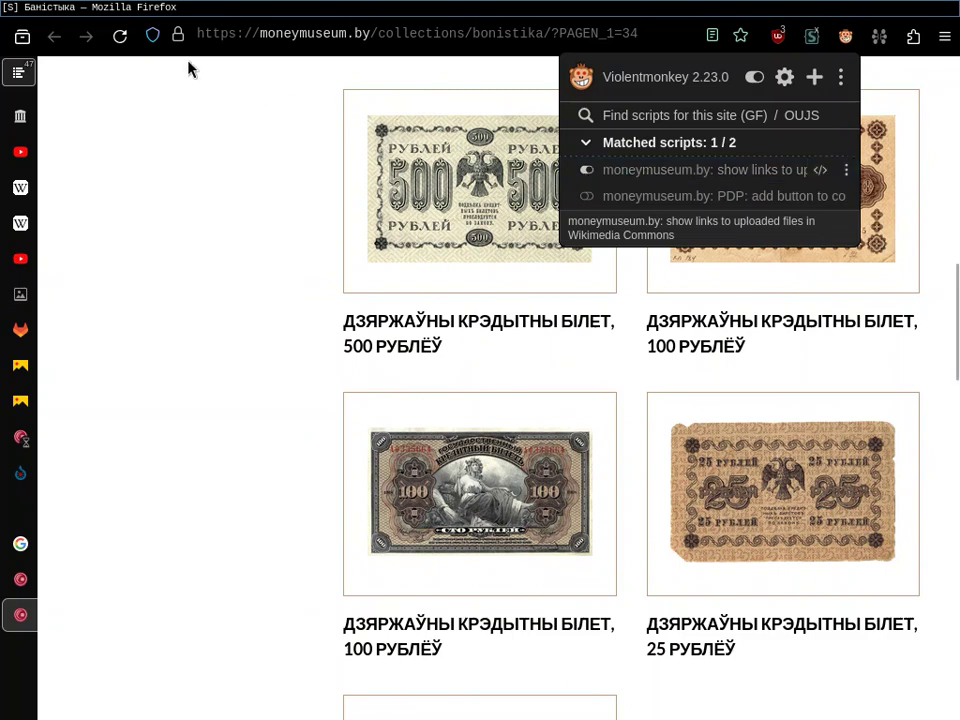
left_click(122, 44)
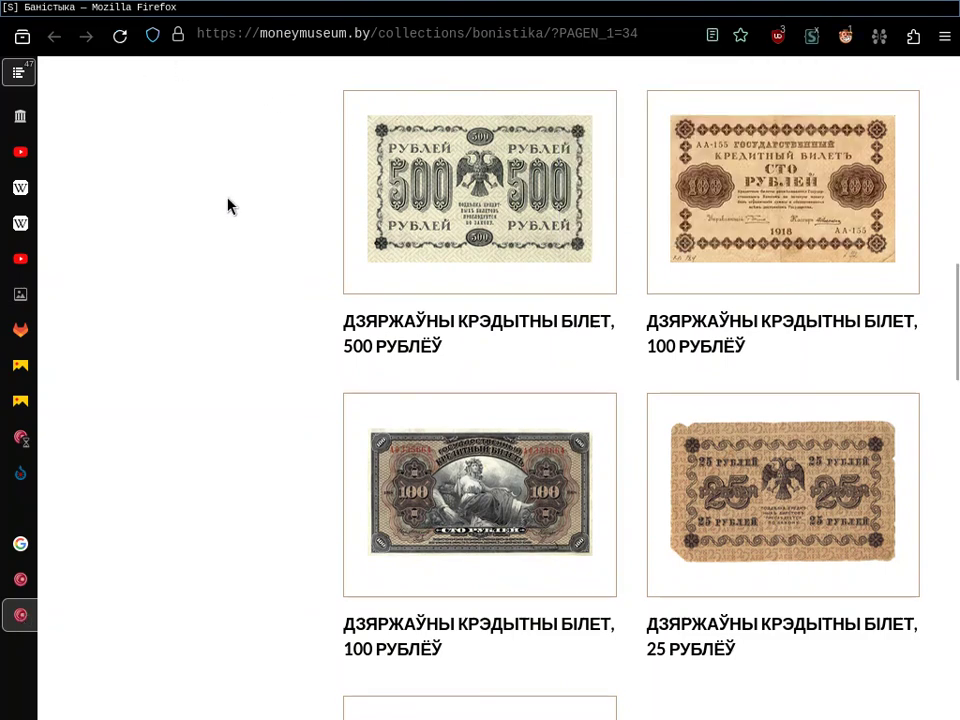
Look over the reloaded banknote list for links to uploaded Wikimedia Commons files
scroll(252, 222, "up", 7)
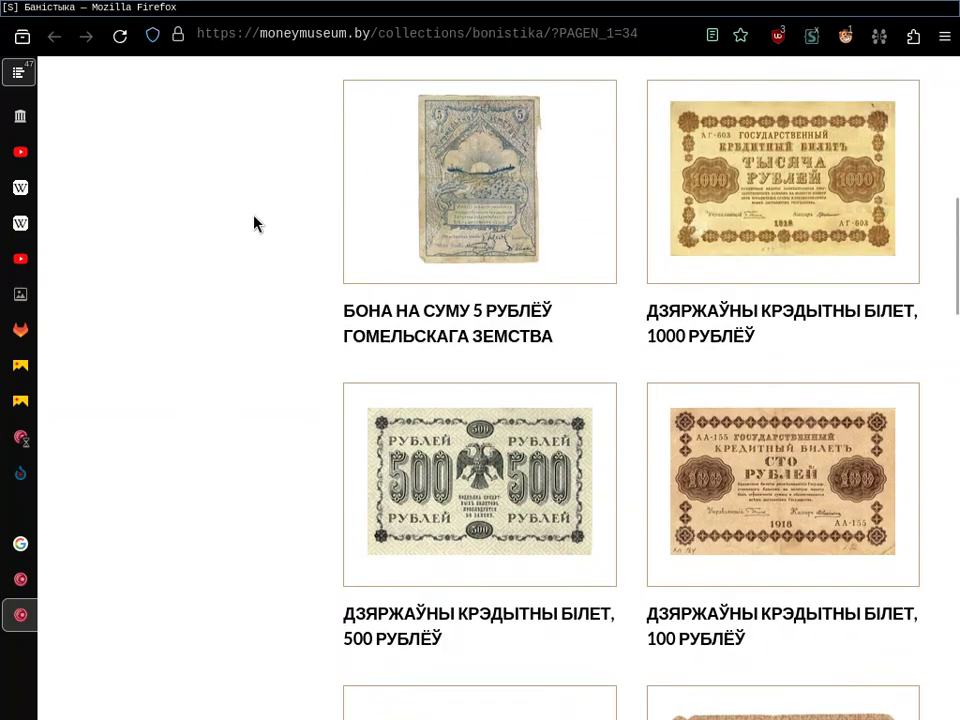
scroll(252, 222, "down", 2)
scroll(254, 222, "down", 4)
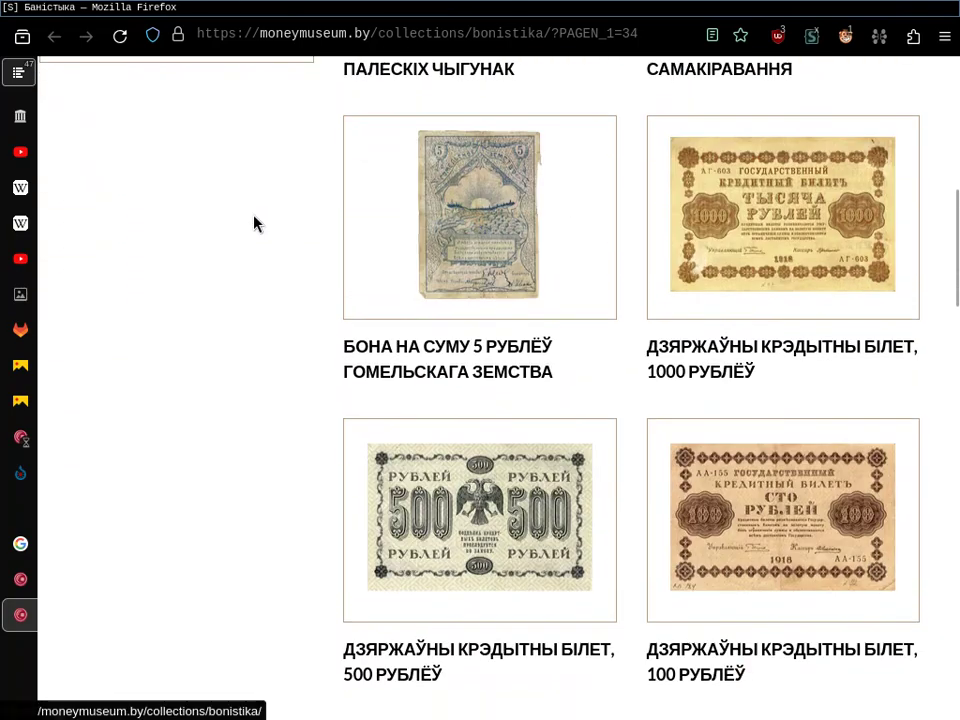
scroll(258, 225, "down", 7)
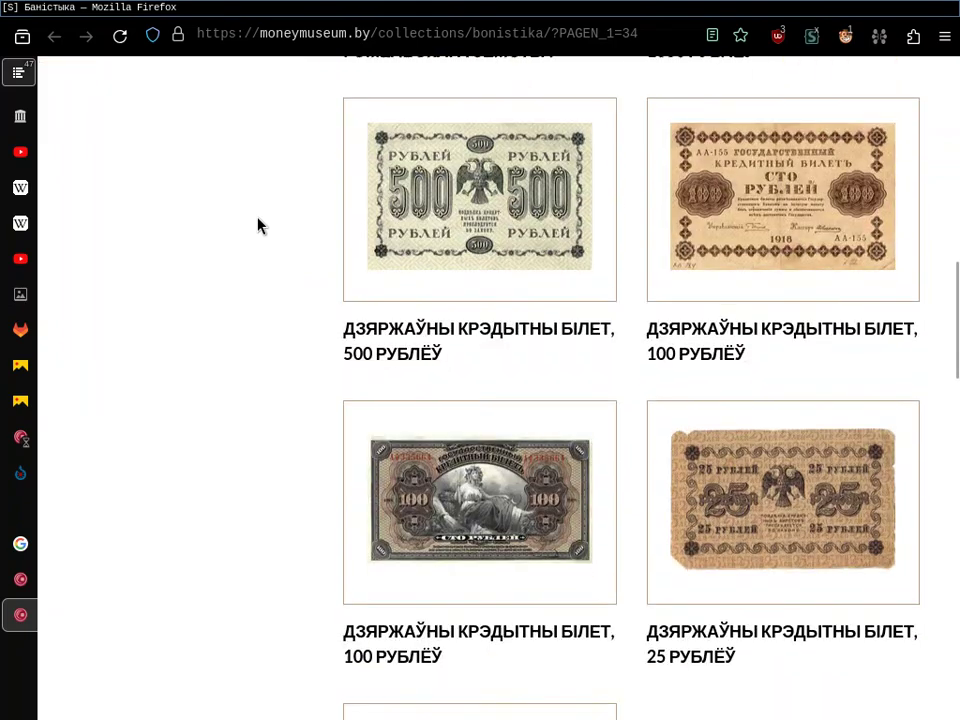
scroll(258, 225, "up", 2)
scroll(258, 225, "up", 1)
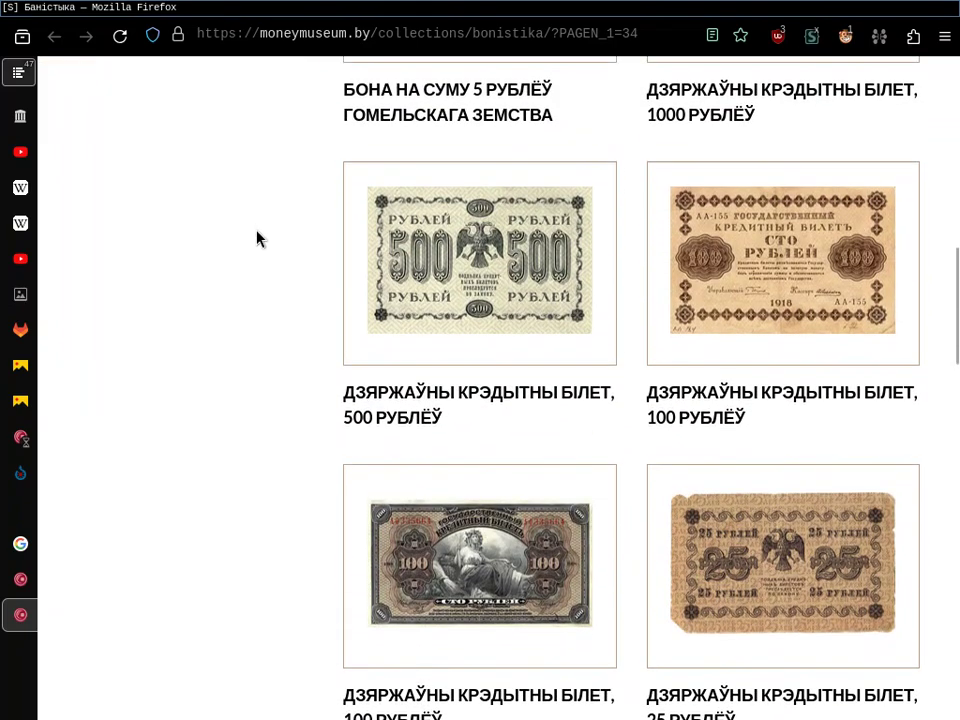
Open the developer tools, reload the page while viewing the console, and show its network requests
right_click(257, 238)
key("q")
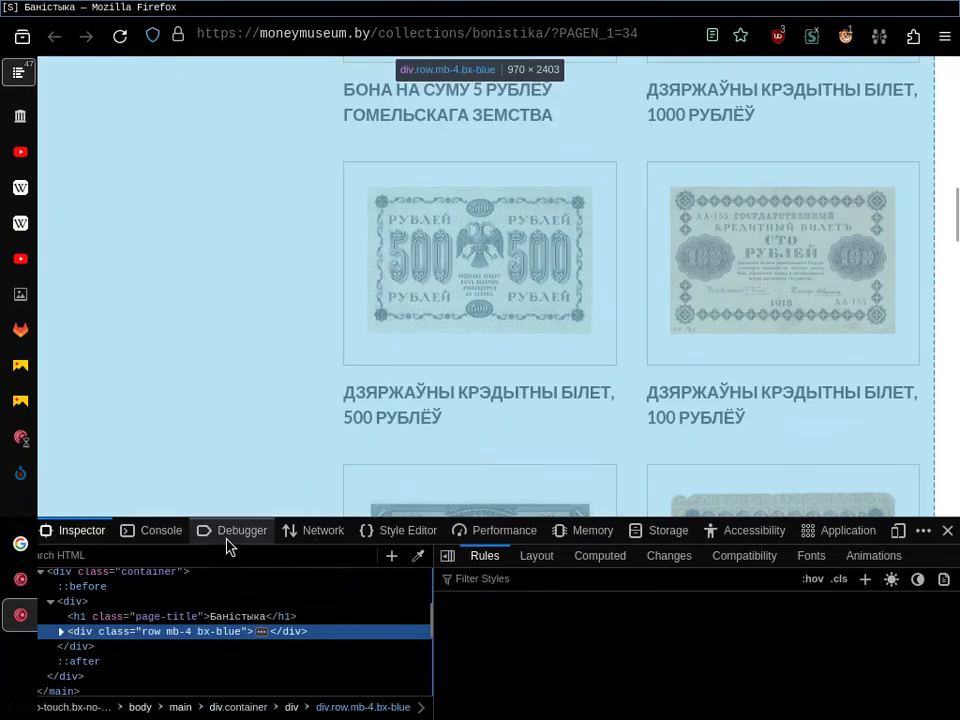
left_click(318, 538)
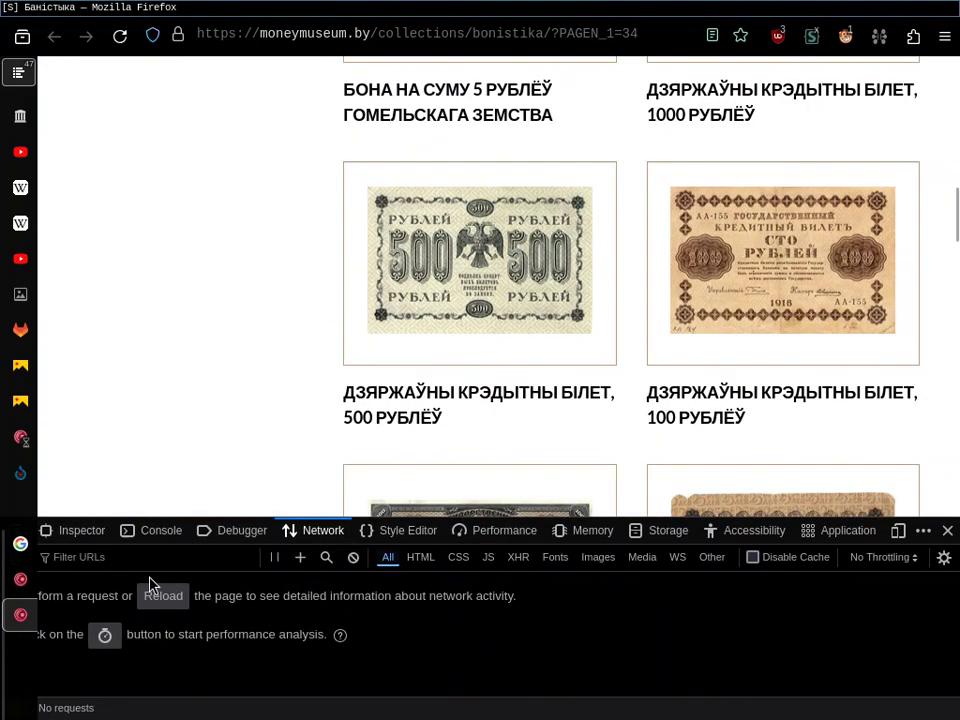
left_click(158, 532)
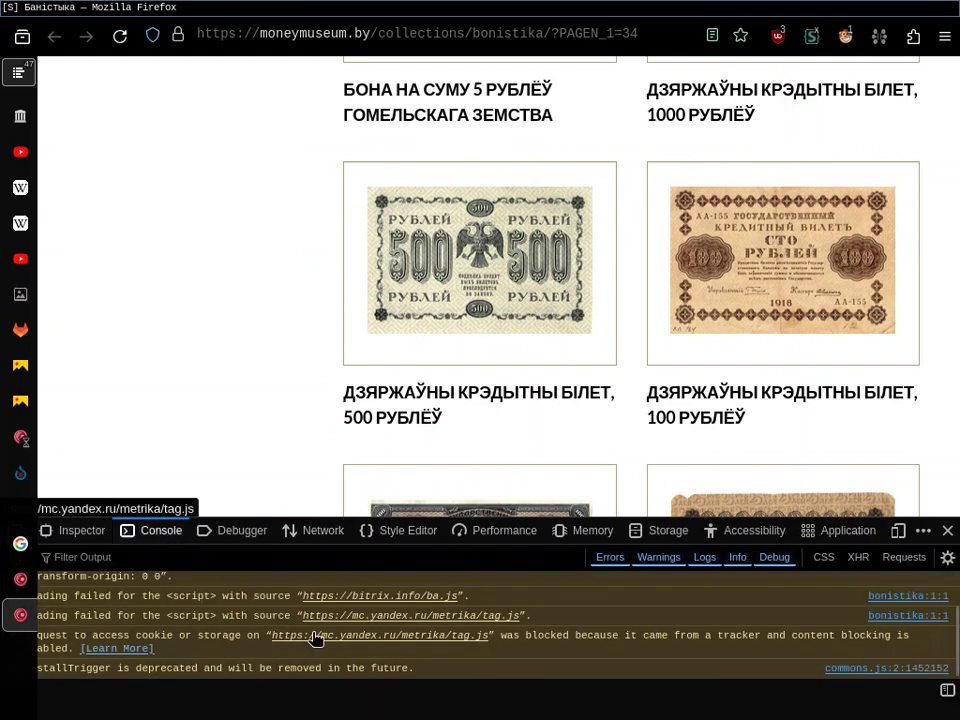
left_click(128, 42)
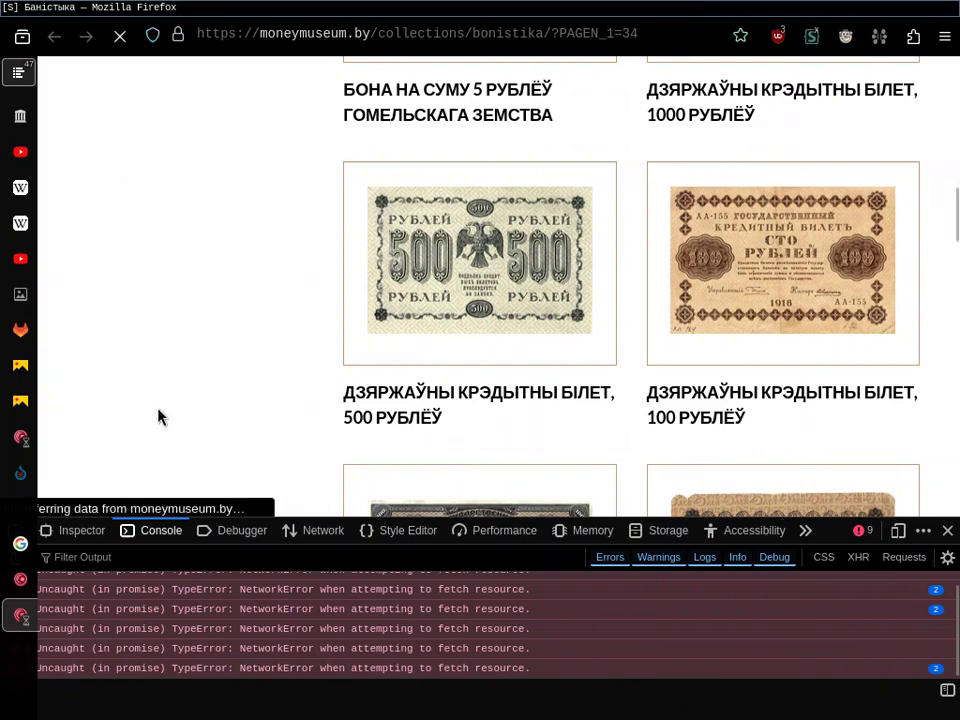
left_click(319, 538)
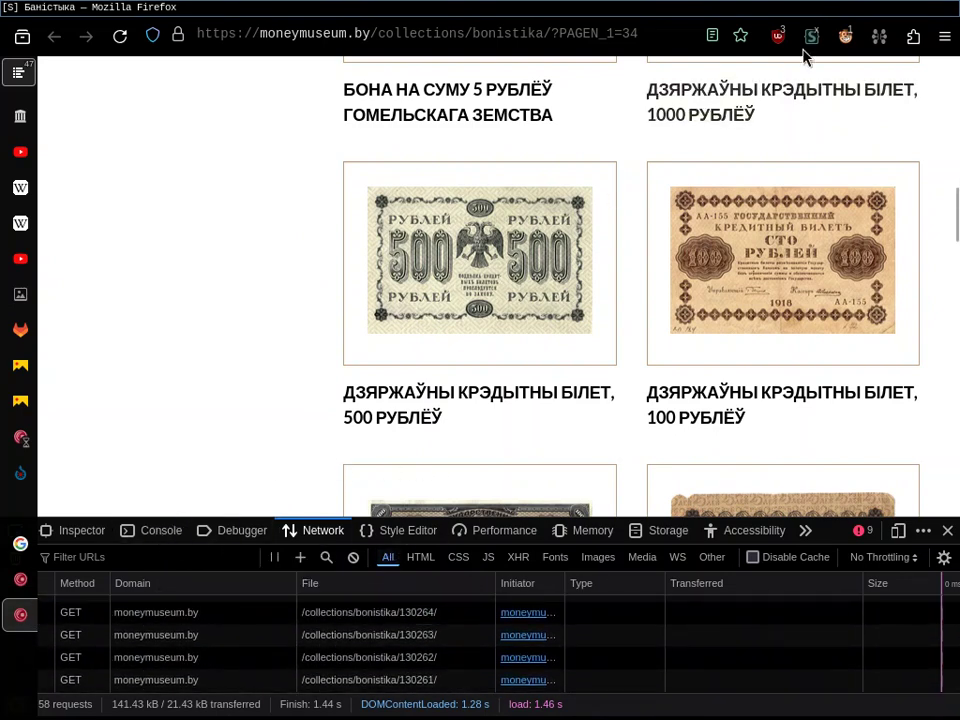
Check the userscripts matched by Violentmonkey for this site and look through the page's network requests
left_click(846, 38)
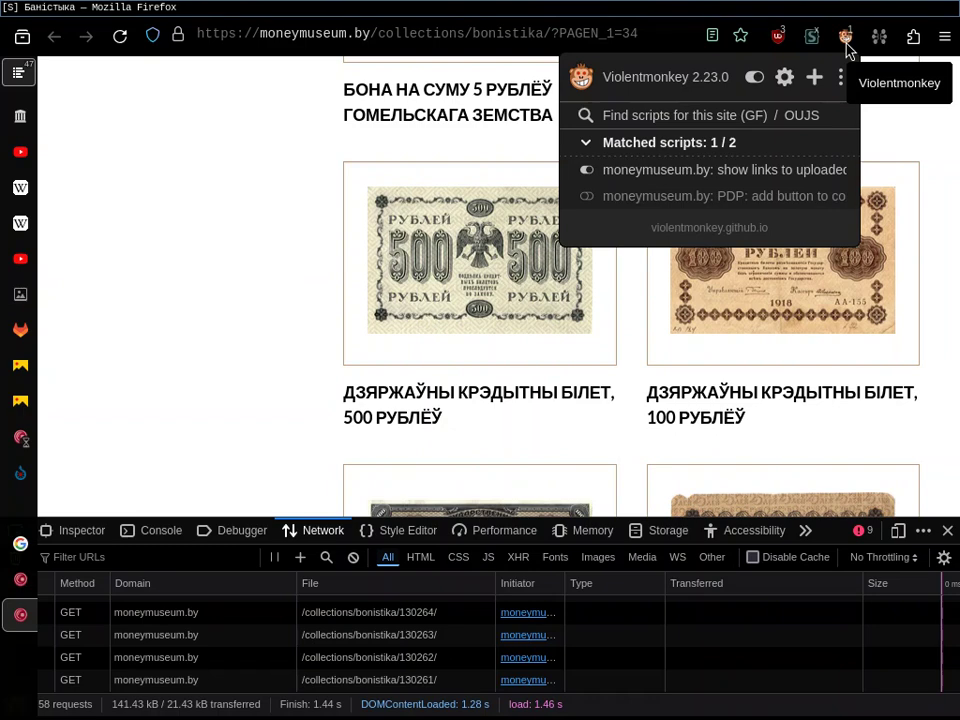
key("Escape")
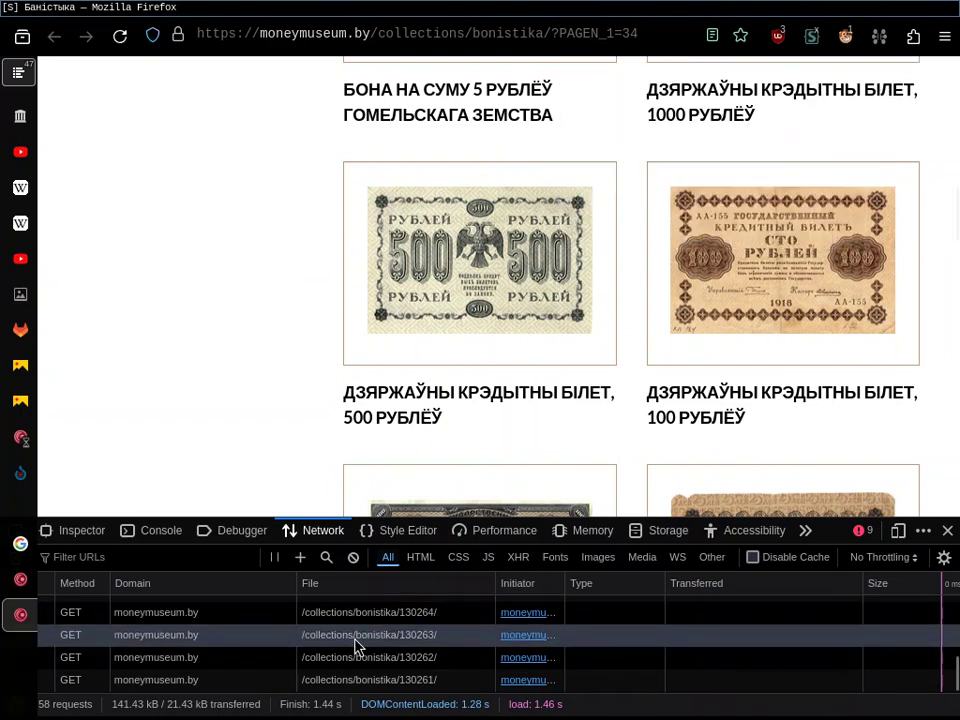
scroll(355, 647, "down", 15)
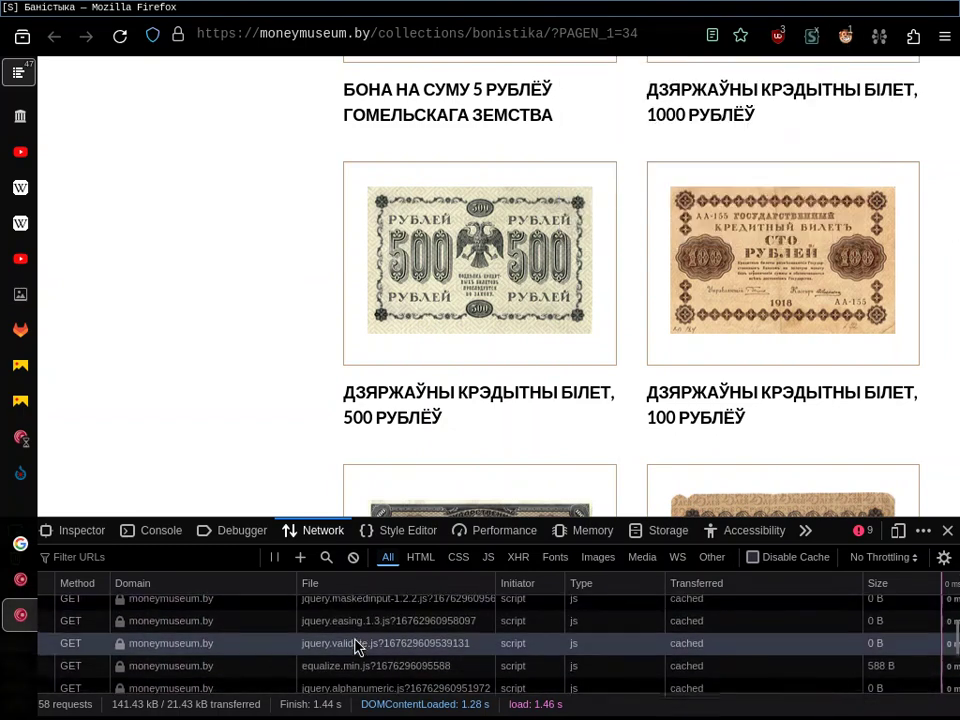
scroll(355, 647, "up", 15)
Try filtering the network requests by "post" and clear the filter
left_click(147, 562)
type("post")
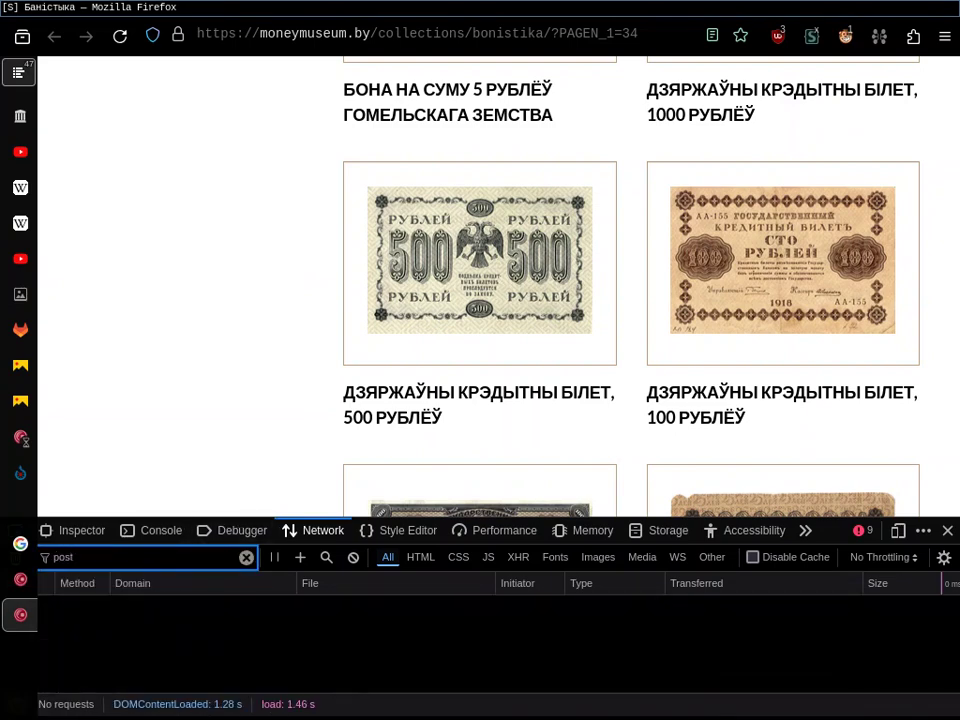
key("BackSpace")
key("BackSpace")
key("BackSpace")
key("BackSpace")
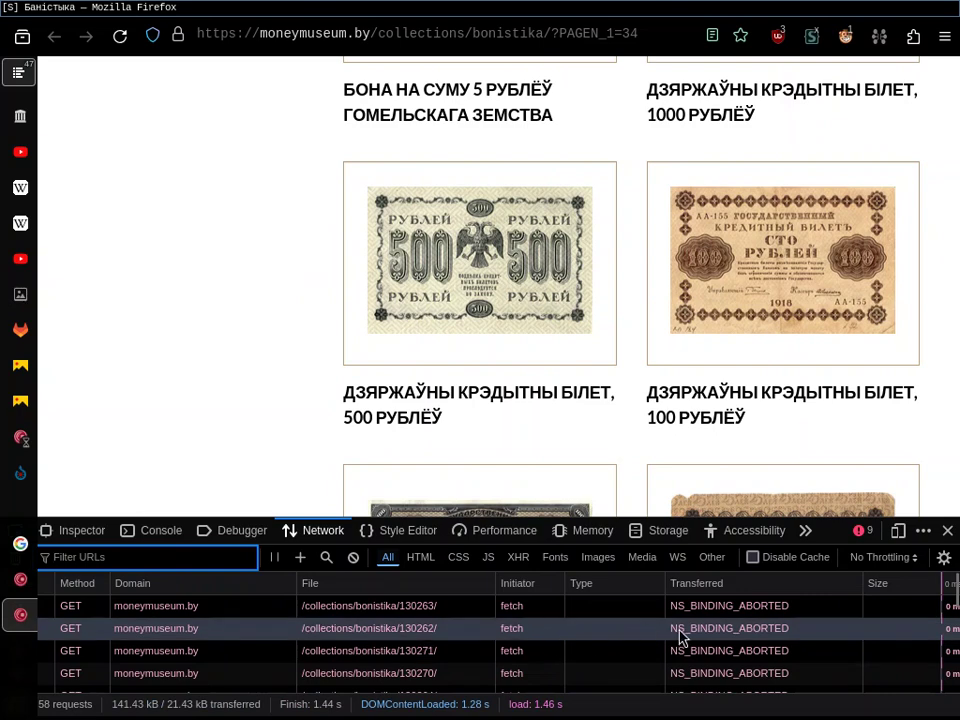
Disable uBlock on moneymuseum.by, then reload the banknote list and look through its network requests
left_click(778, 37)
left_click(674, 142)
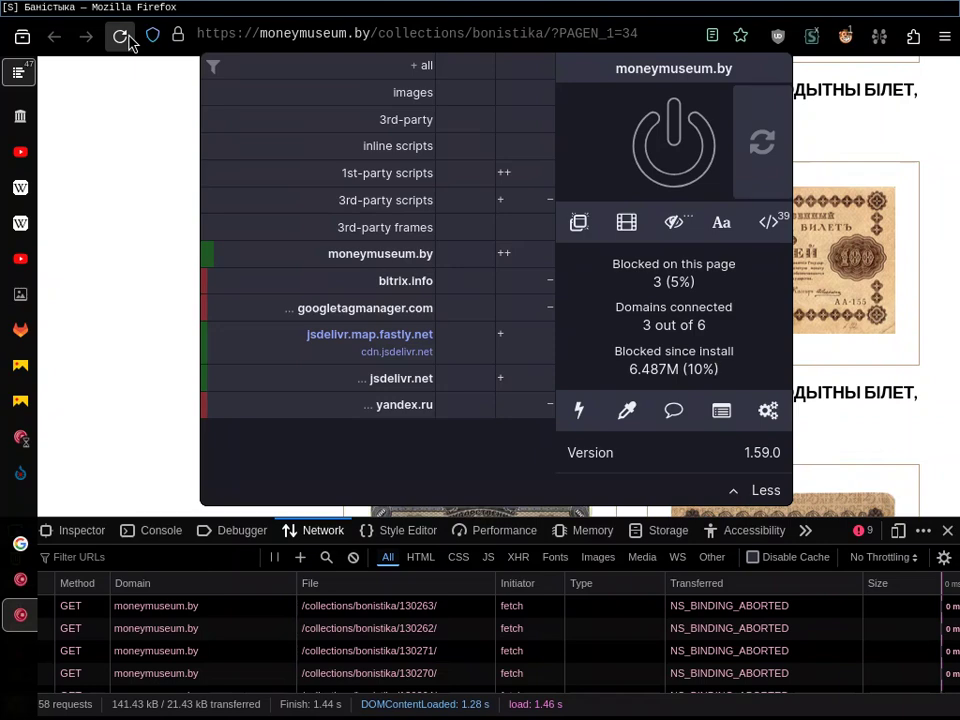
left_click(127, 40)
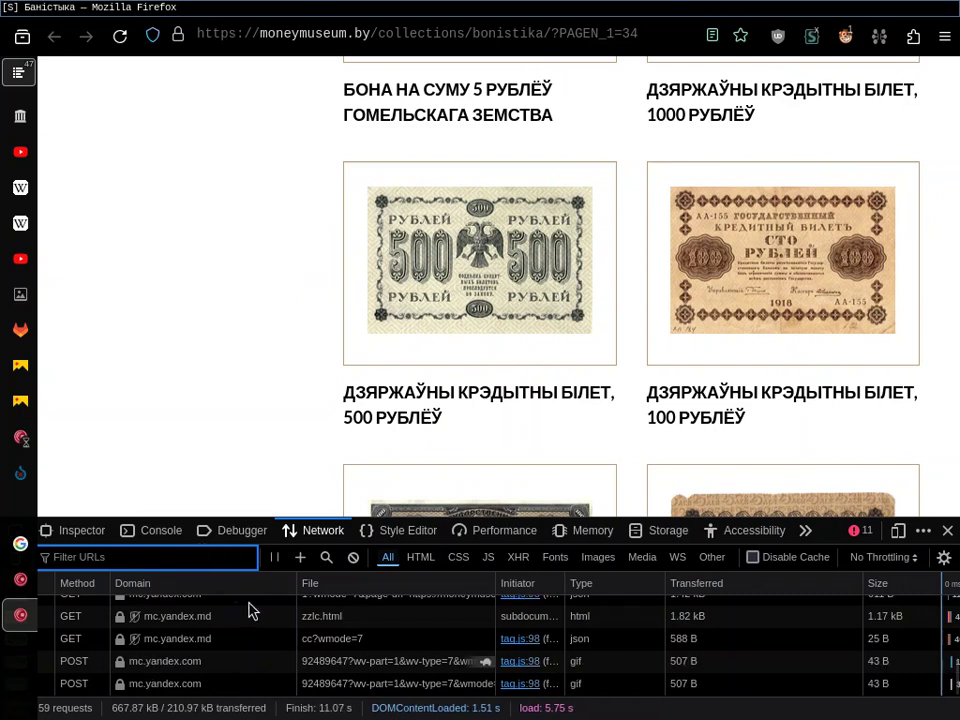
scroll(282, 631, "up", 3)
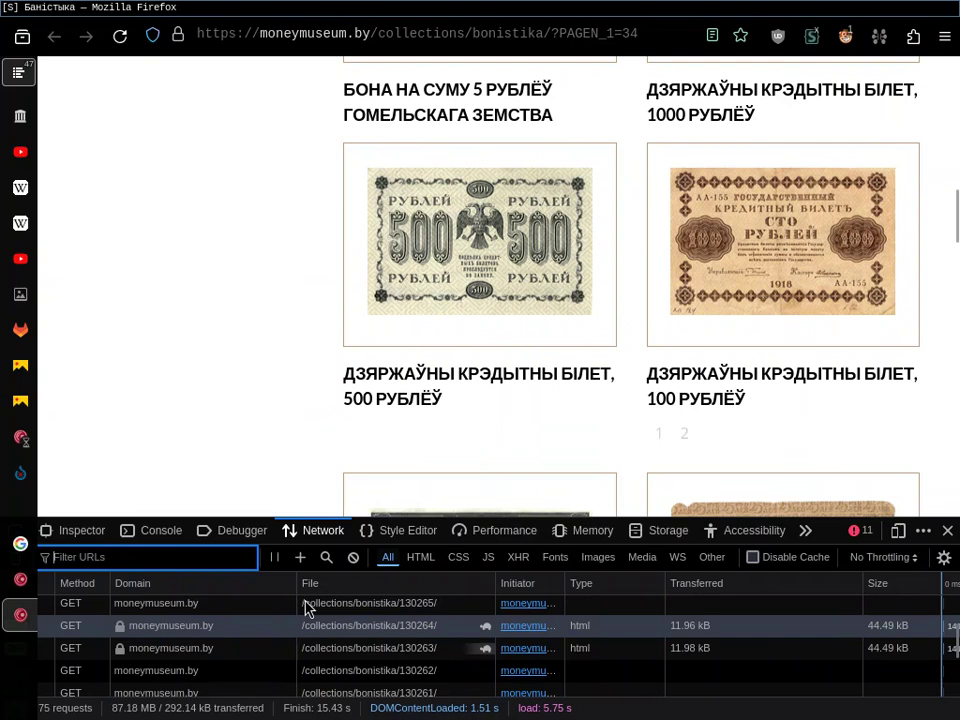
scroll(336, 643, "up", 3)
scroll(338, 647, "down", 10)
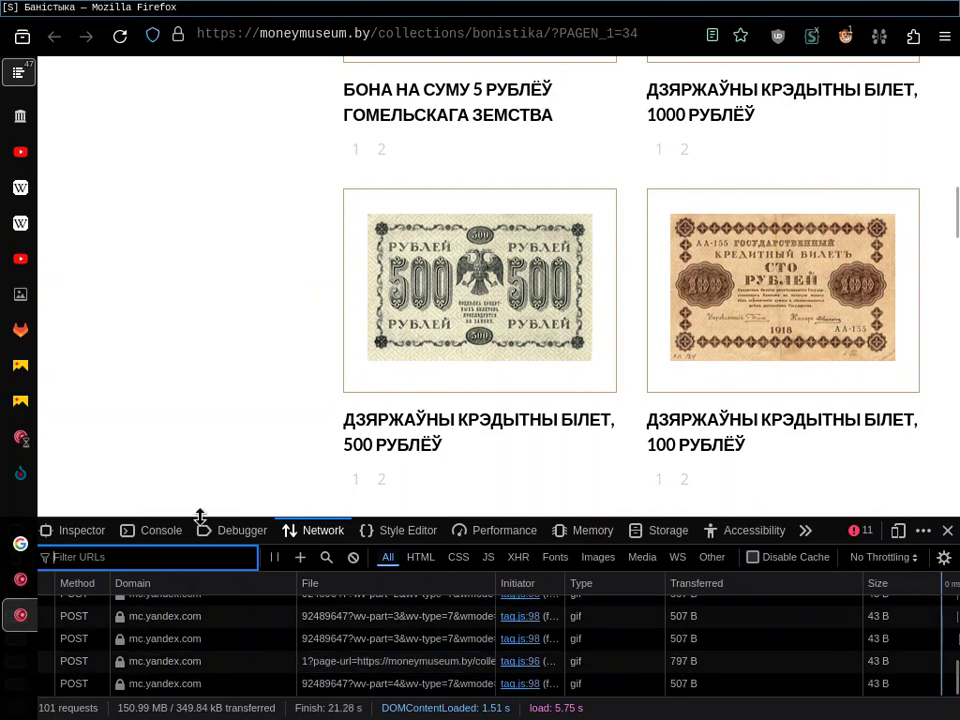
type("post")
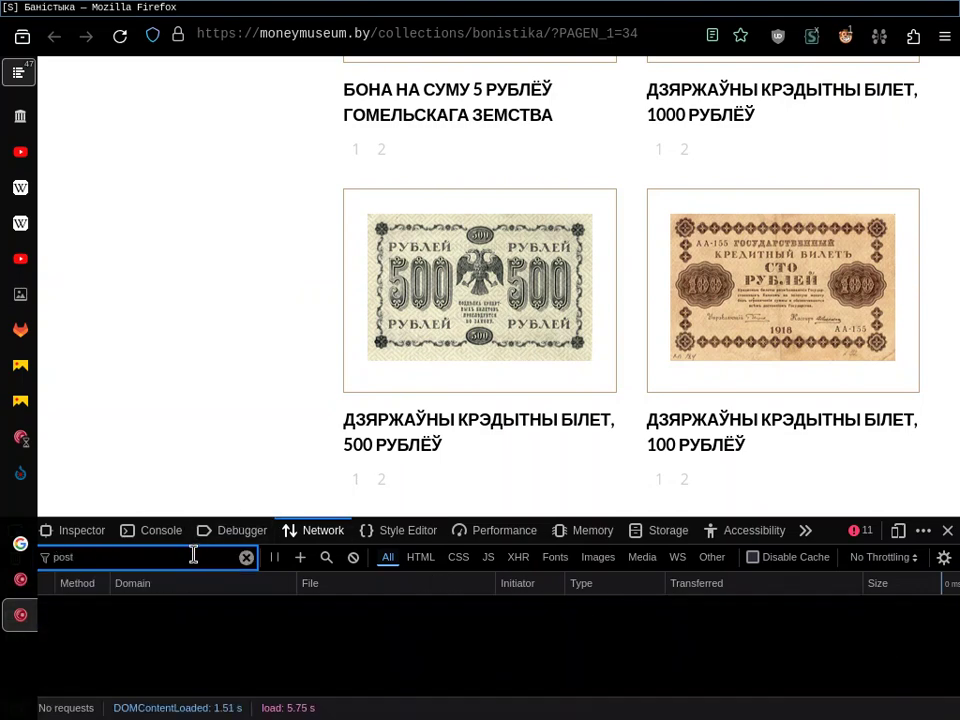
key("BackSpace")
key("BackSpace")
key("BackSpace")
key("BackSpace")
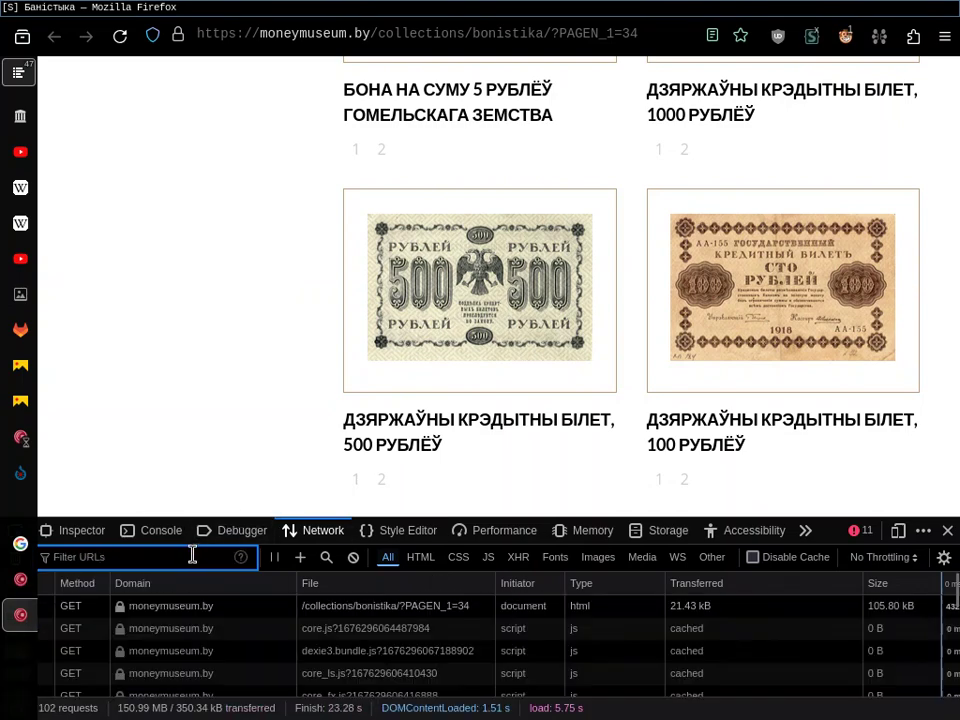
Filter the network requests by "api" and inspect the SHA-1 hash in a commons.wikimedia.org request's URL
type("api")
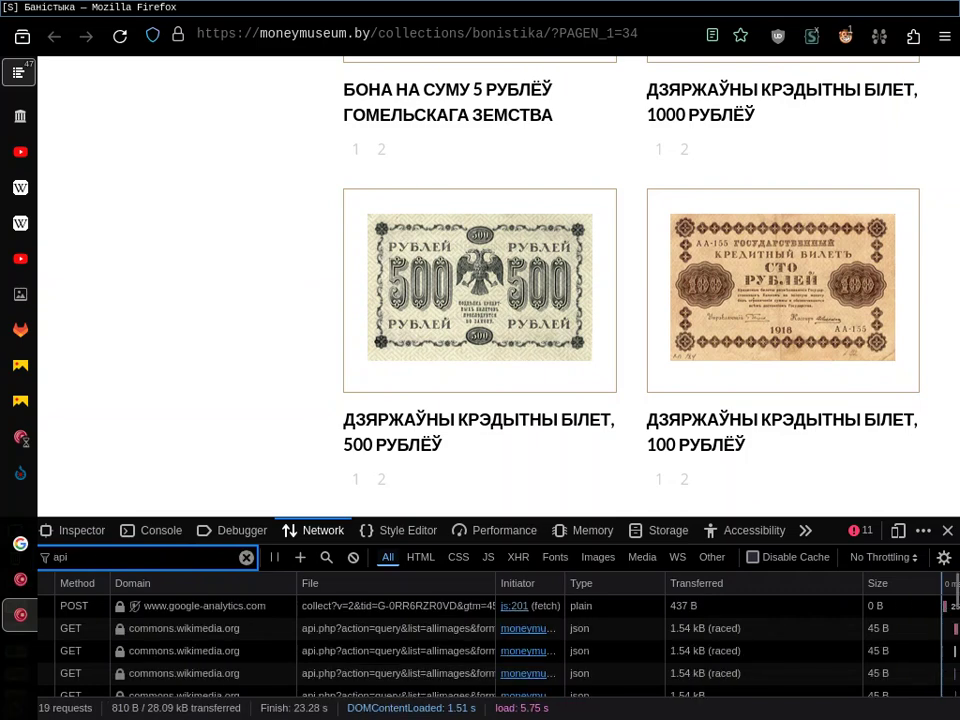
left_click(193, 648)
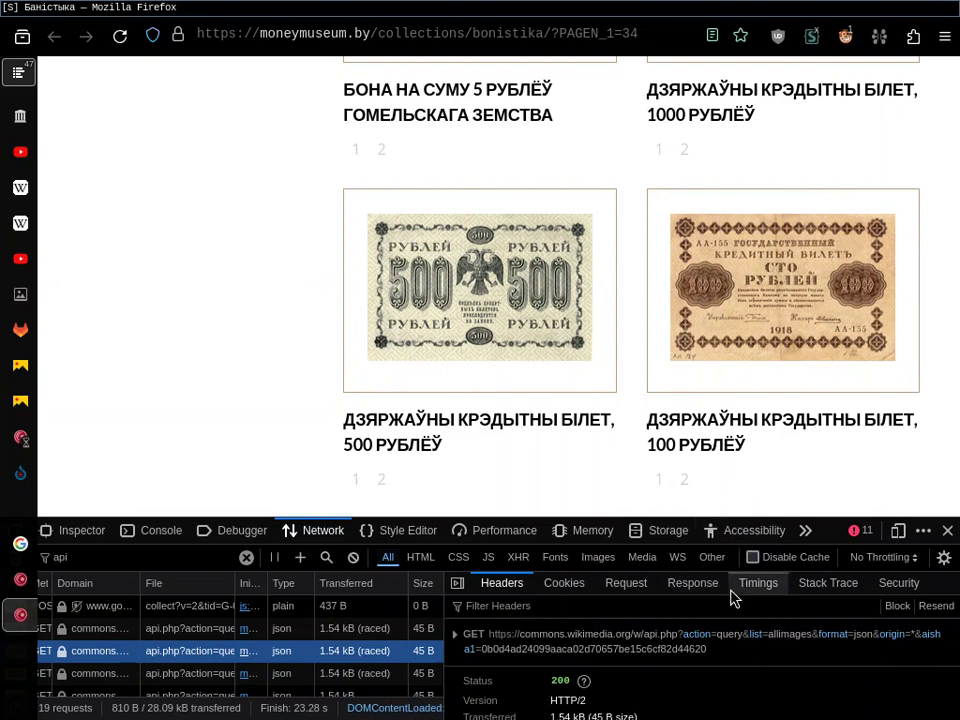
left_click(640, 584)
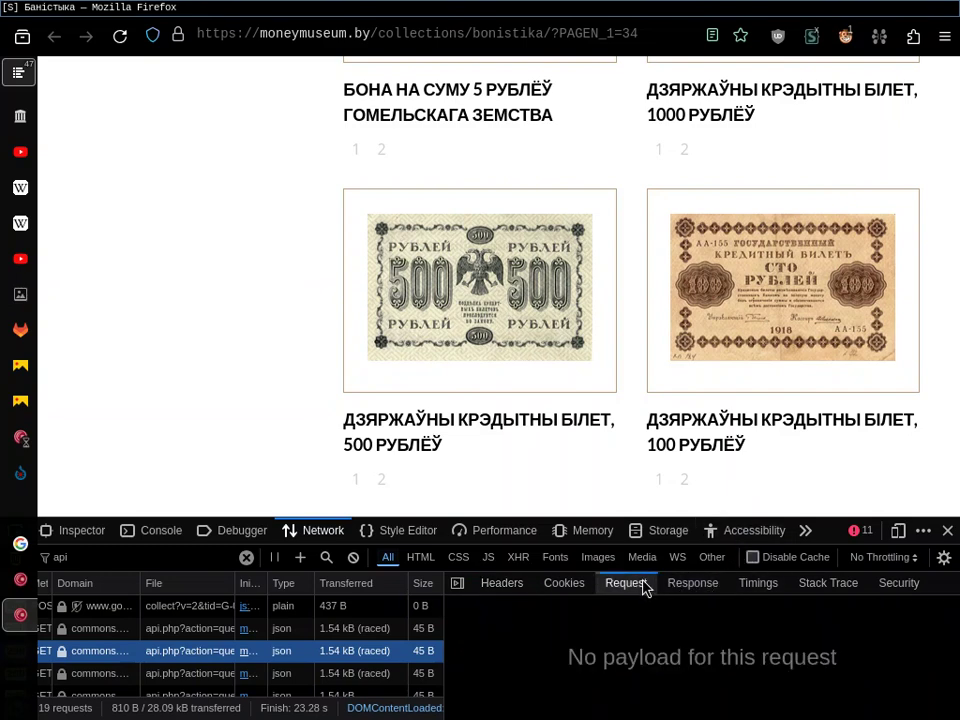
left_click(504, 584)
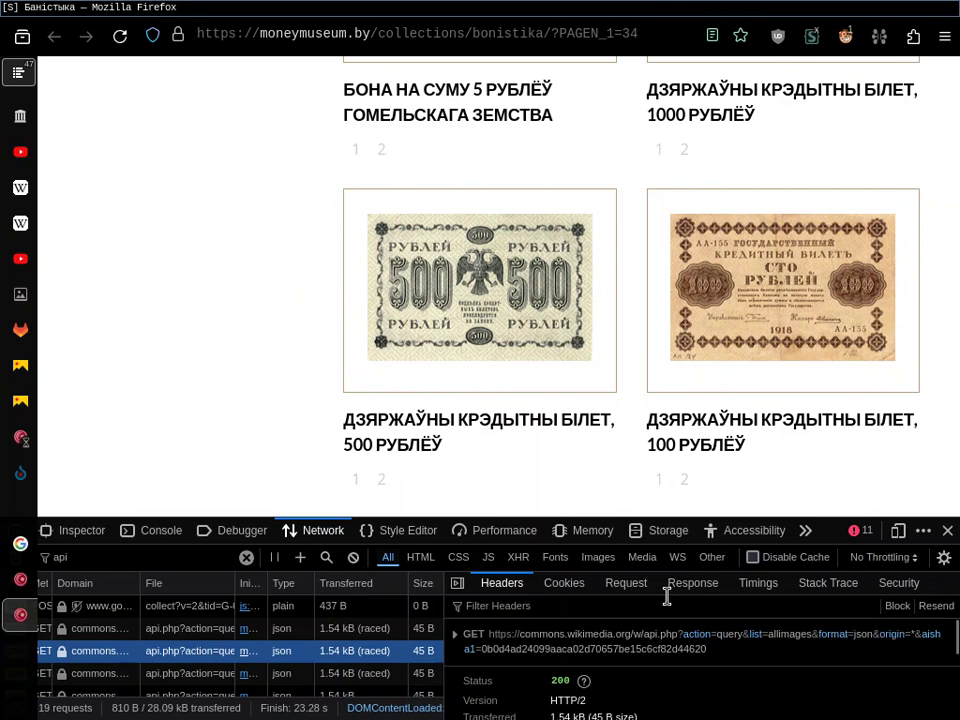
double_click(496, 651)
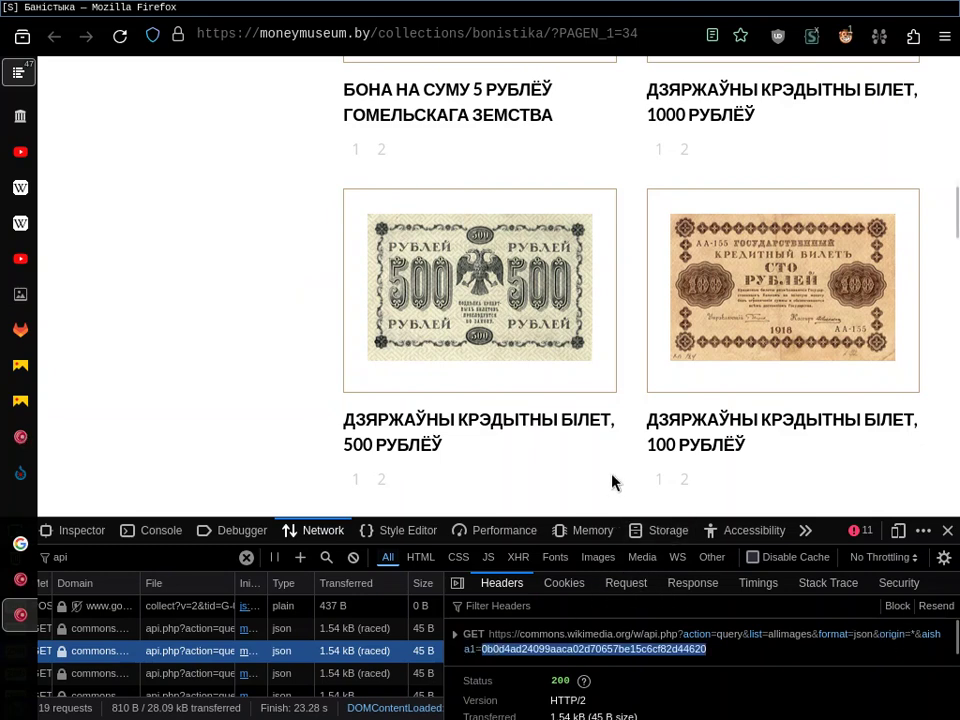
Close the developer tools and check the numbered image markers under each banknote on collection page 34
scroll(627, 387, "up", 3)
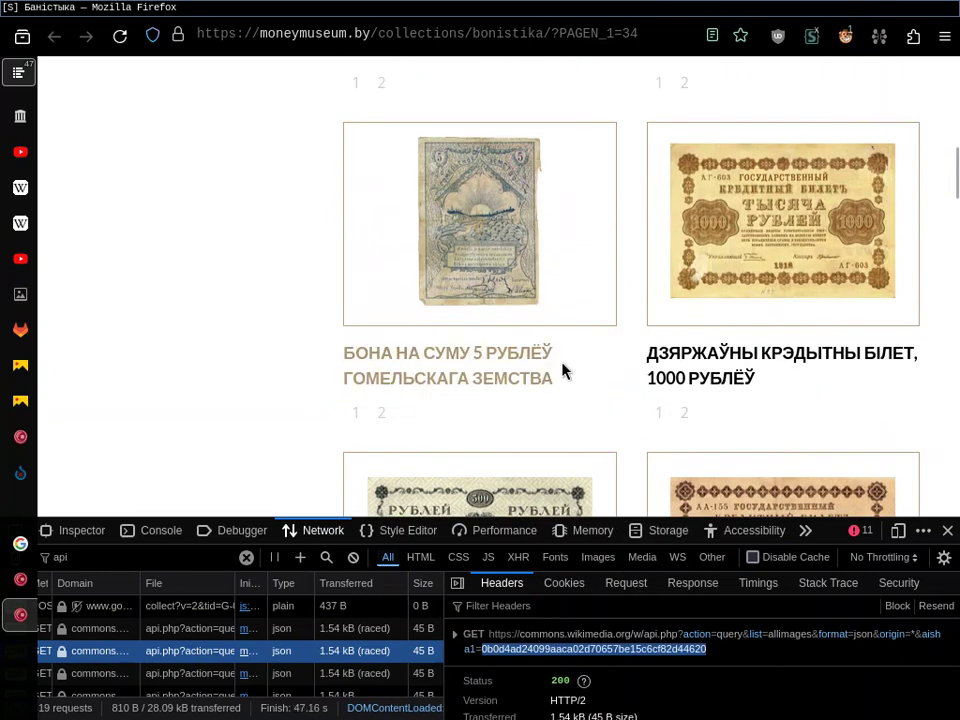
left_click(943, 536)
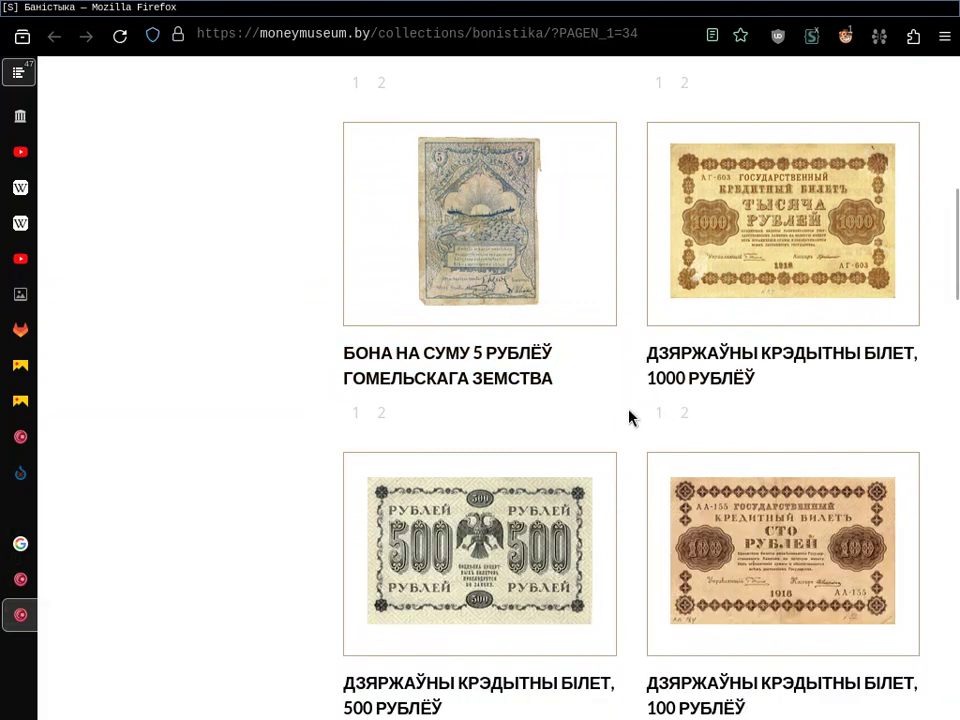
scroll(628, 416, "up", 3)
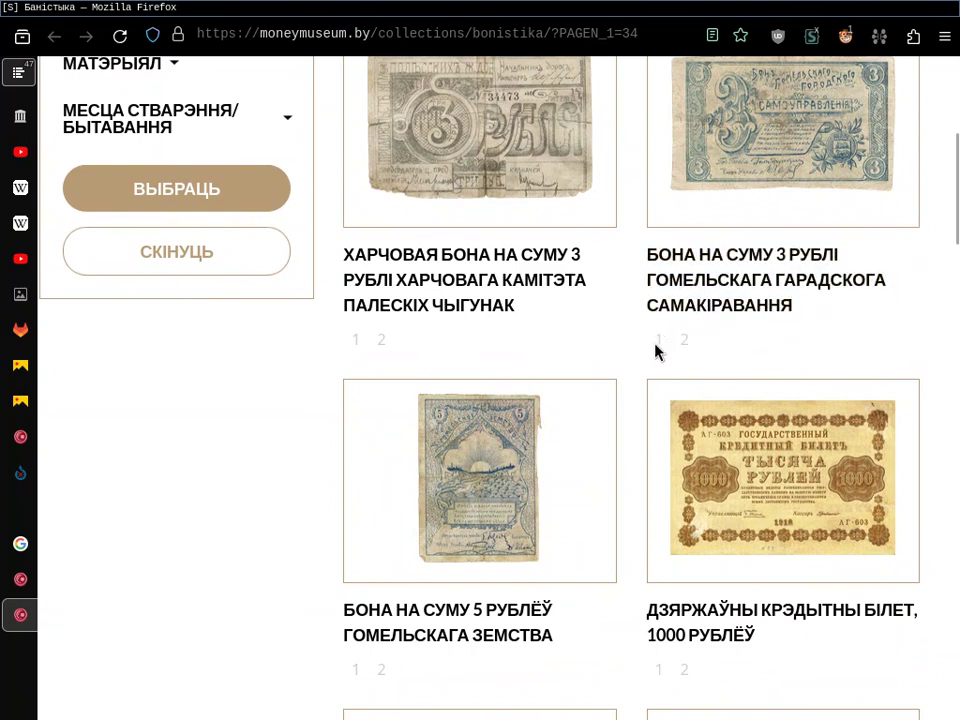
scroll(636, 349, "up", 4)
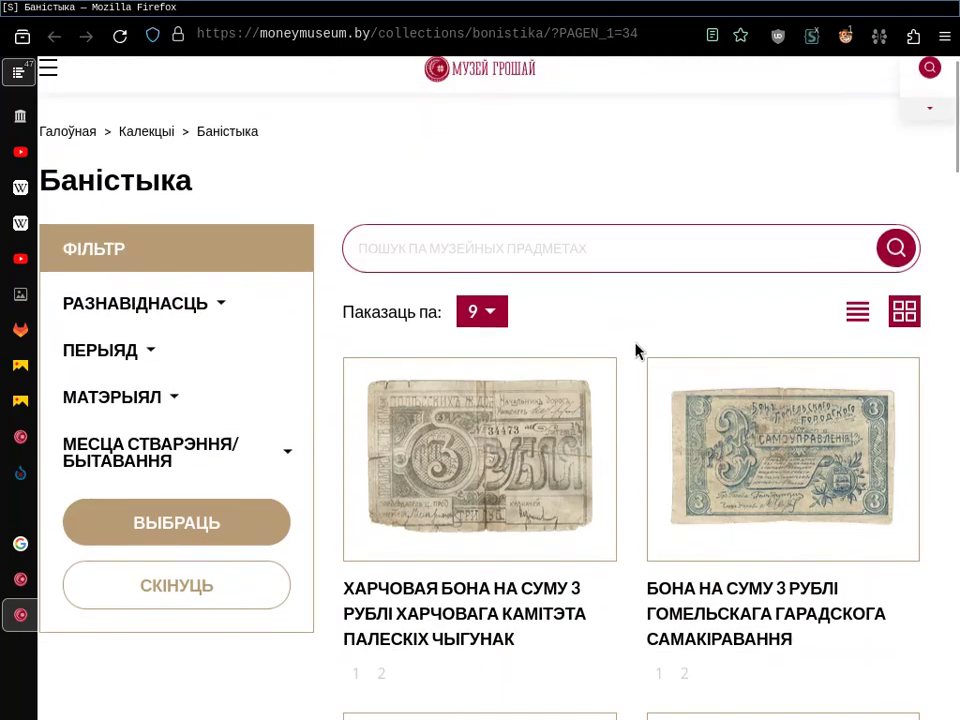
scroll(636, 349, "down", 10)
scroll(636, 349, "down", 1)
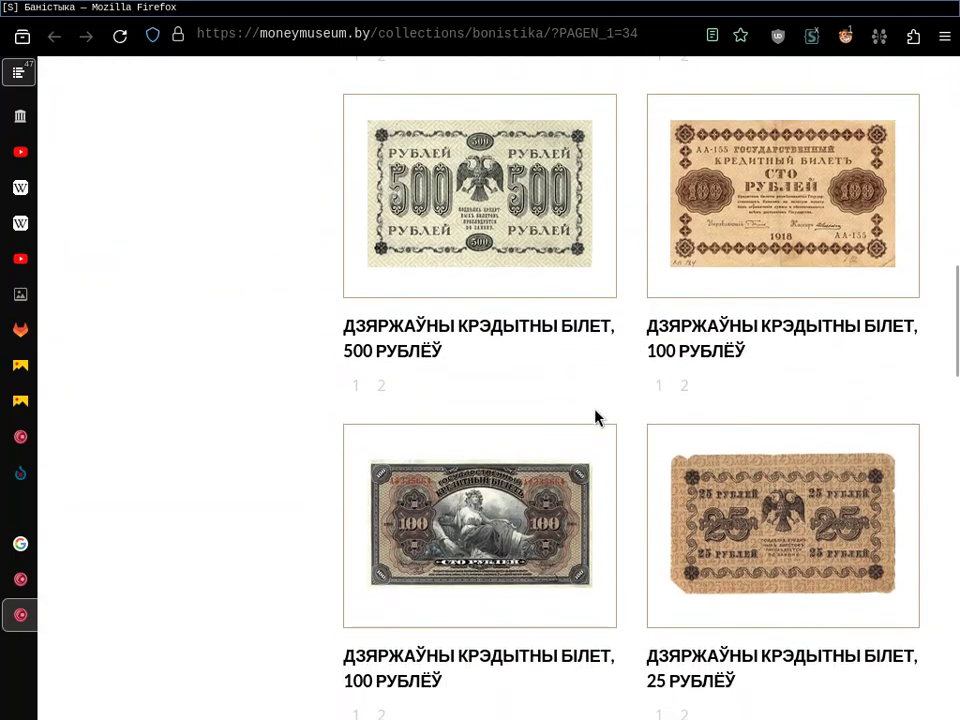
scroll(628, 472, "down", 5)
scroll(647, 336, "down", 5)
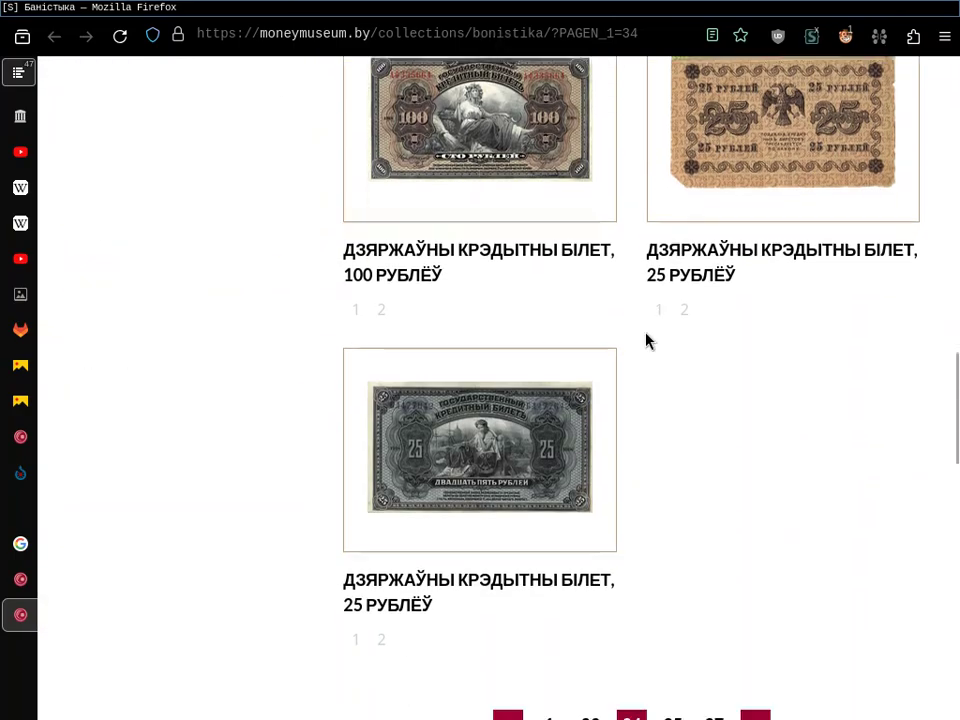
scroll(646, 341, "up", 1)
Switch to the tab with collection page 32 and check the image markers under each bond
key("ctrl+Tab")
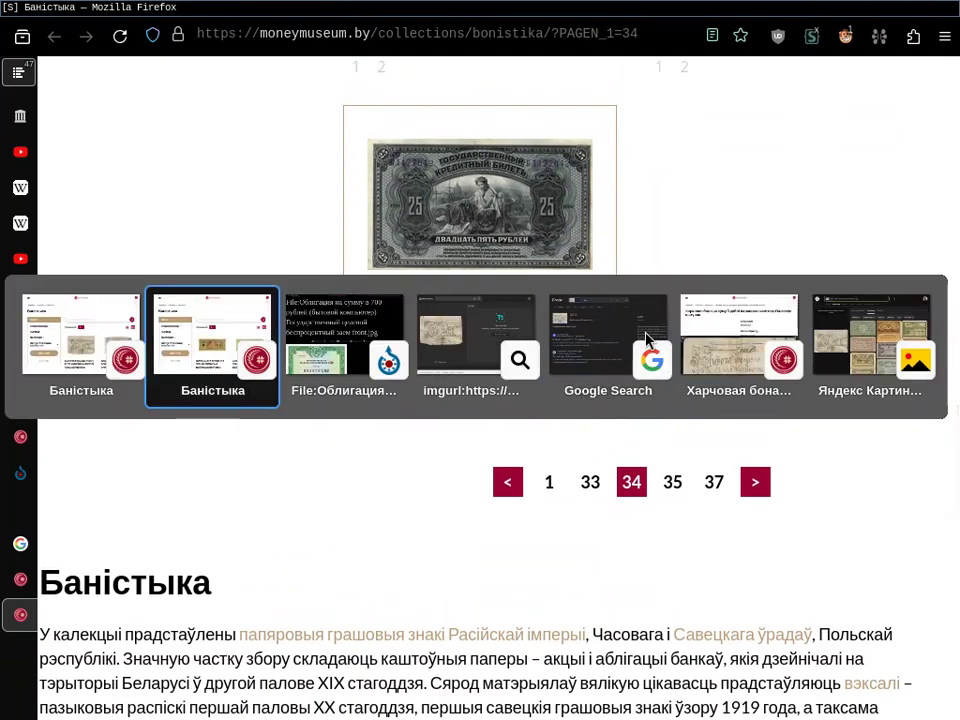
scroll(662, 345, "up", 5)
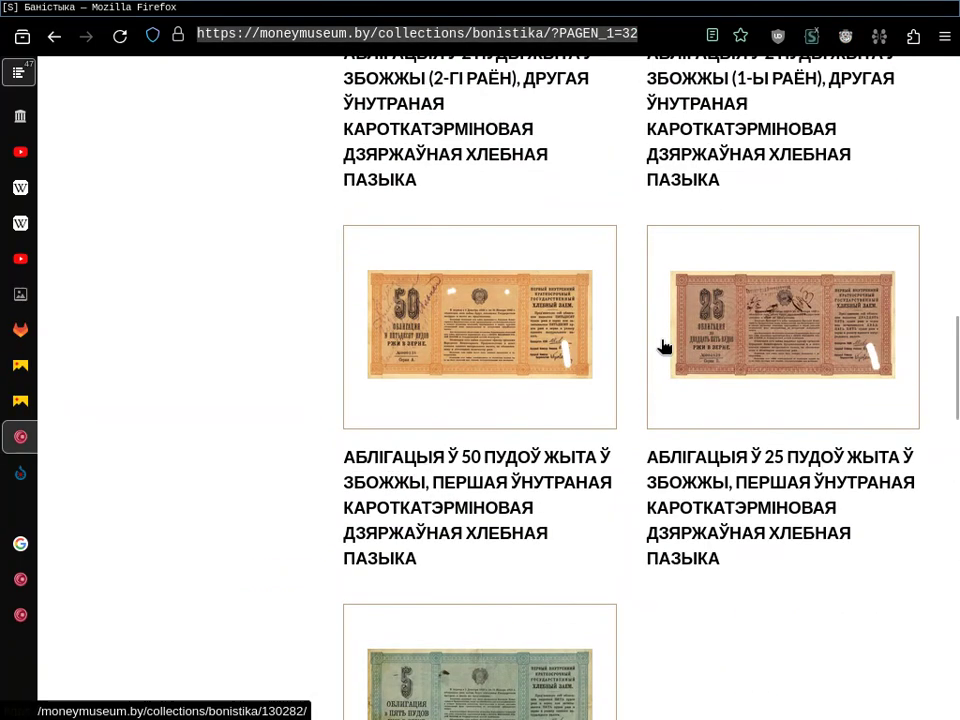
left_click(660, 345)
scroll(628, 328, "up", 4)
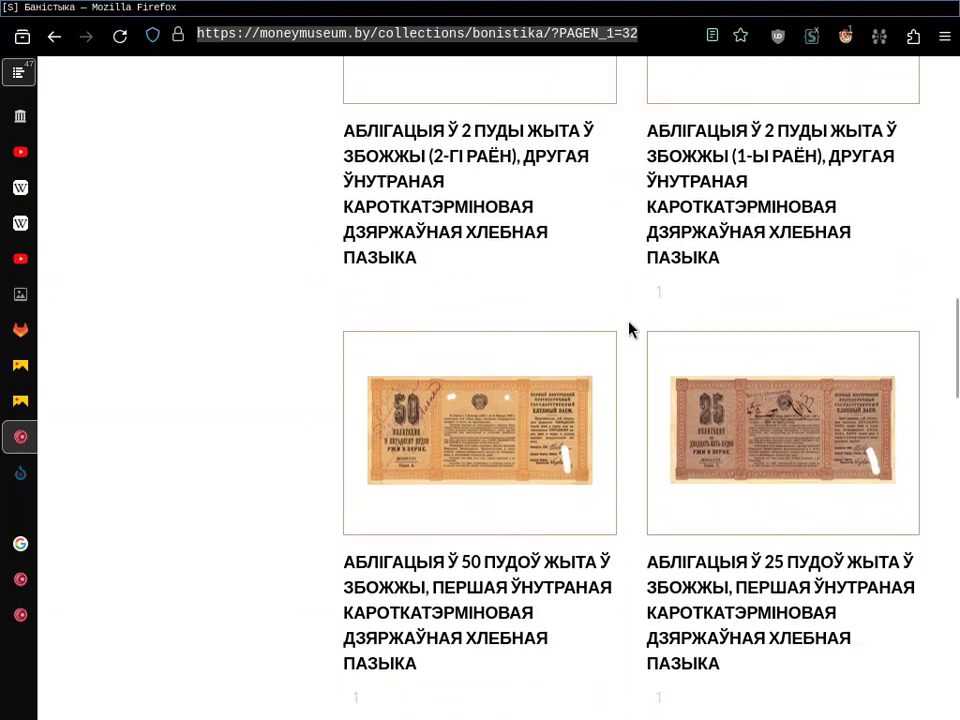
scroll(628, 328, "down", 4)
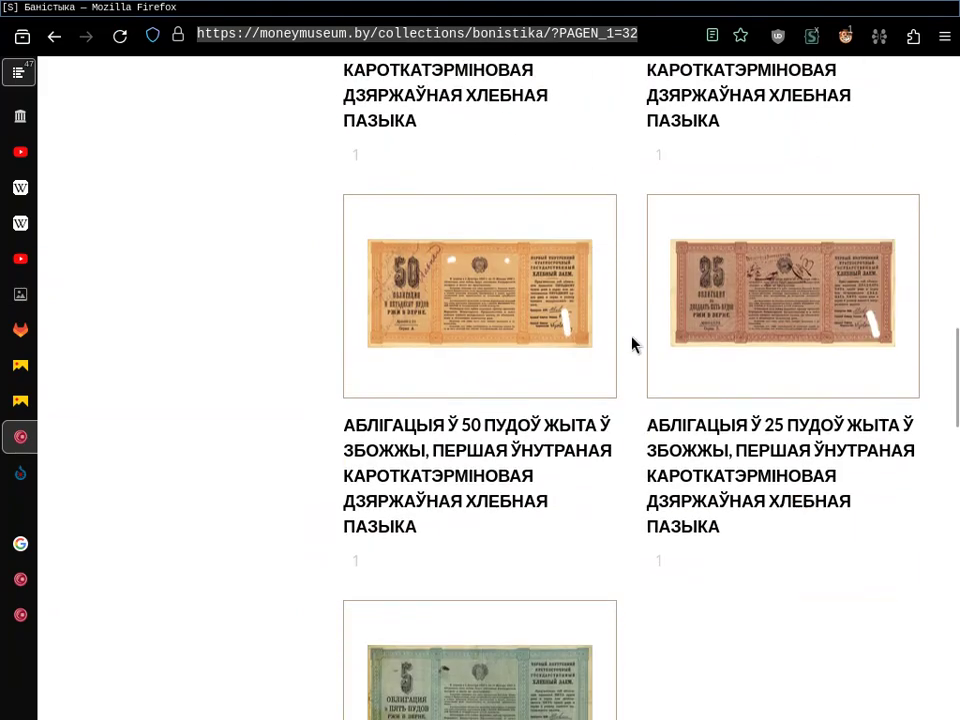
scroll(662, 619, "down", 3)
scroll(660, 618, "up", 7)
scroll(660, 619, "up", 5)
scroll(660, 619, "up", 3)
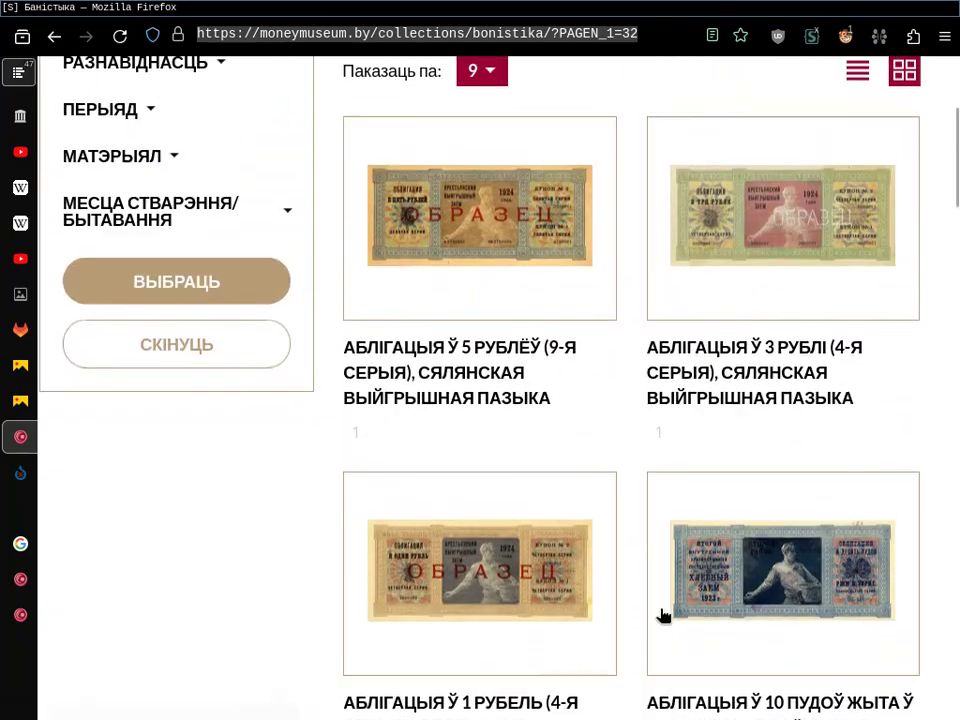
scroll(660, 615, "up", 2)
scroll(662, 615, "down", 7)
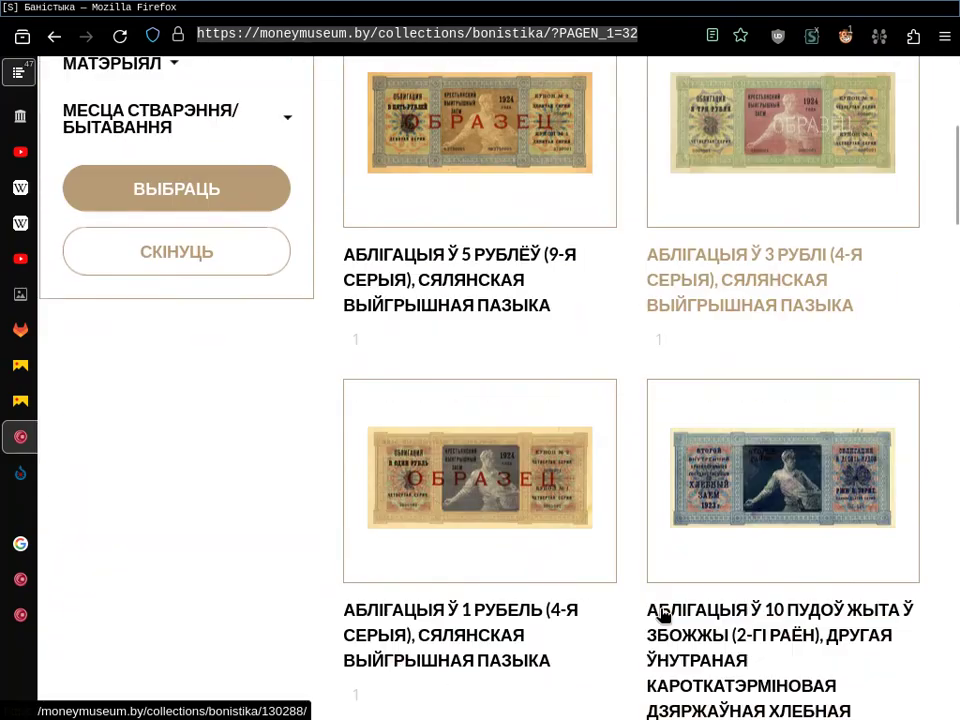
scroll(660, 614, "down", 12)
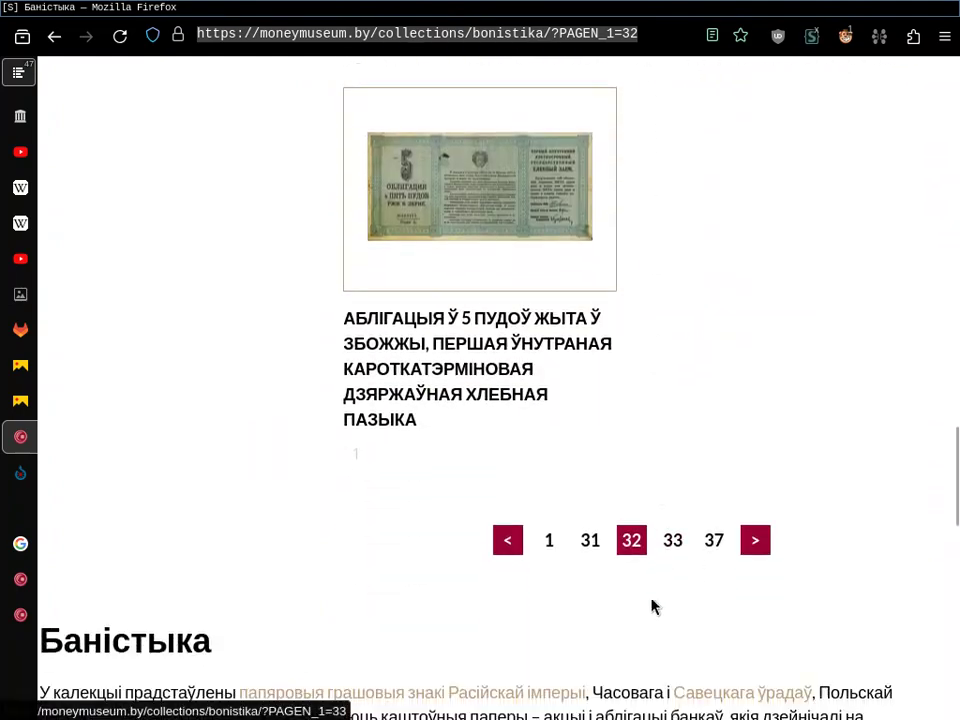
Go to collection page 31 and look over its items while they load
left_click(589, 545)
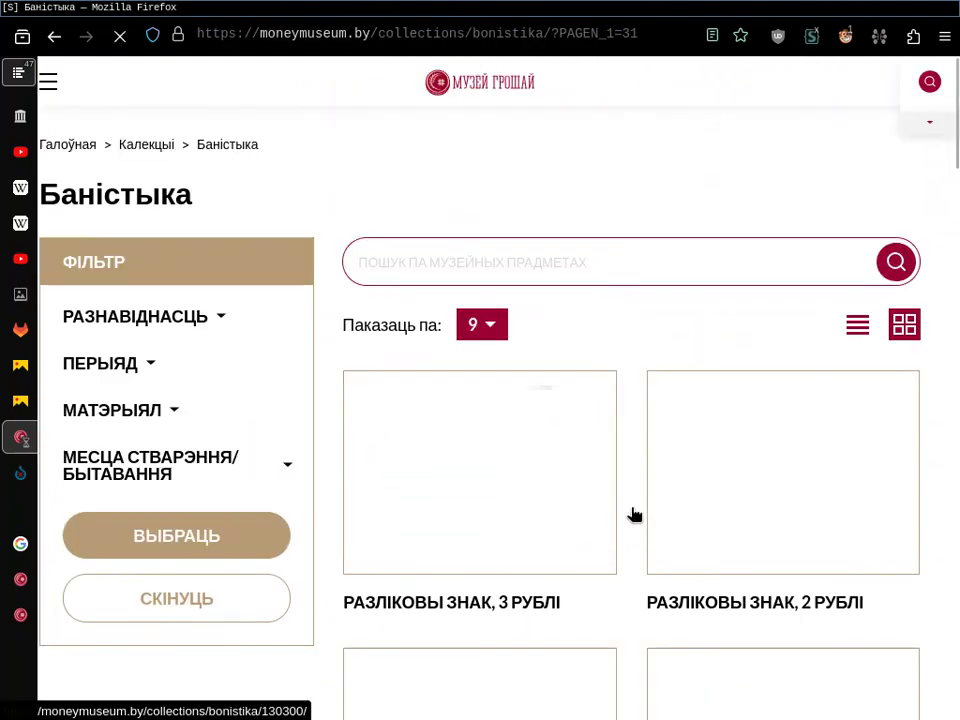
scroll(636, 450, "down", 4)
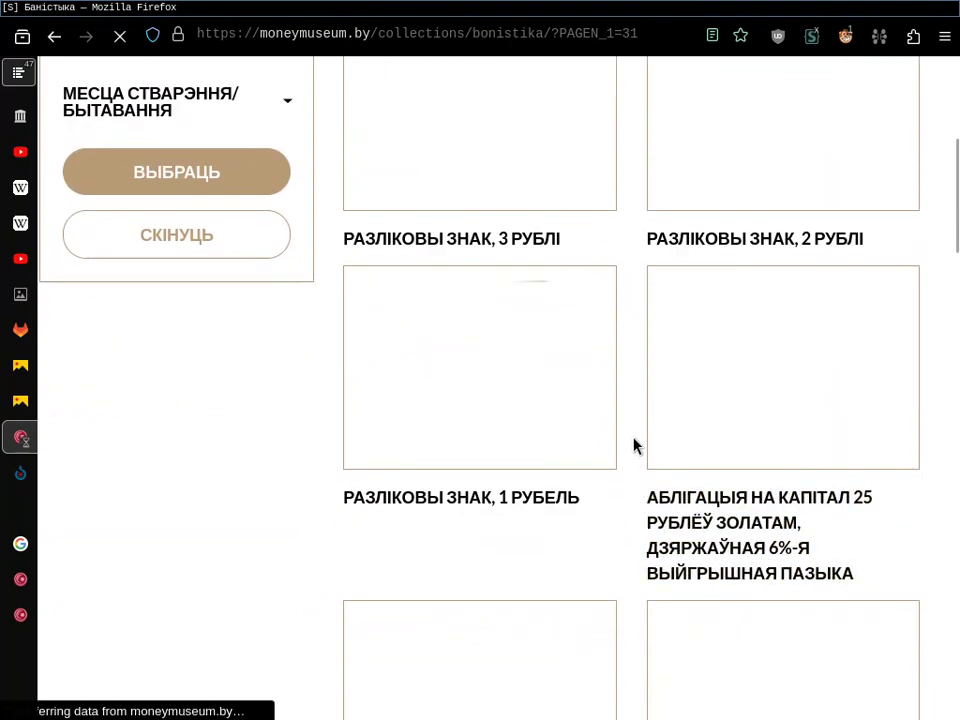
scroll(634, 446, "down", 4)
scroll(634, 446, "down", 8)
scroll(634, 446, "up", 10)
scroll(634, 446, "up", 5)
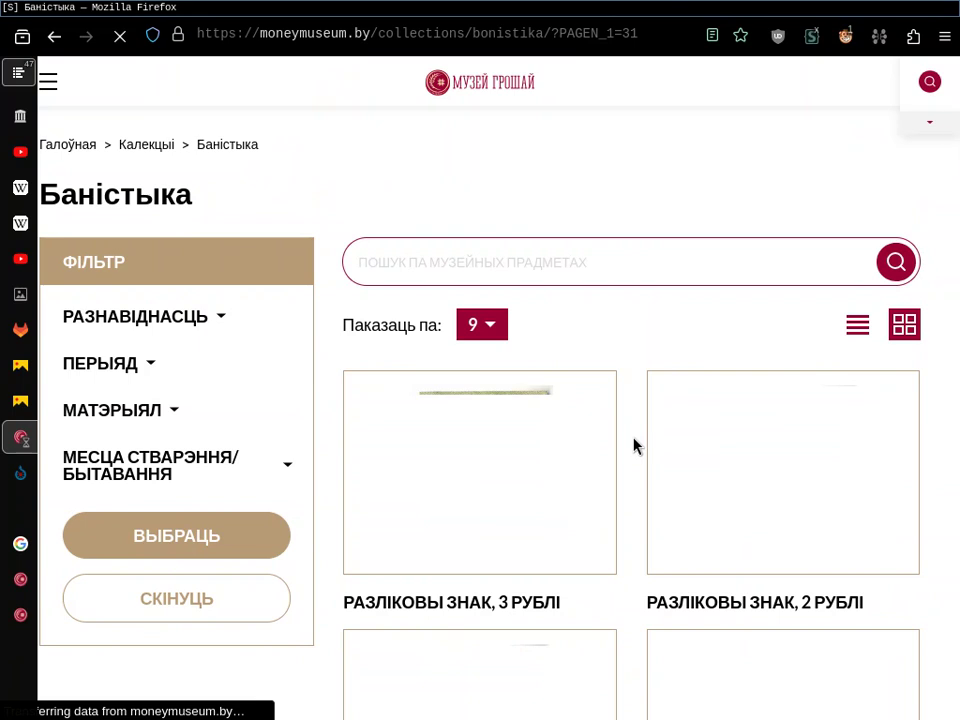
Return to the page 34 tab and open the Violentmonkey script that shows links to files uploaded to Wikimedia Commons
key("ctrl+Tab")
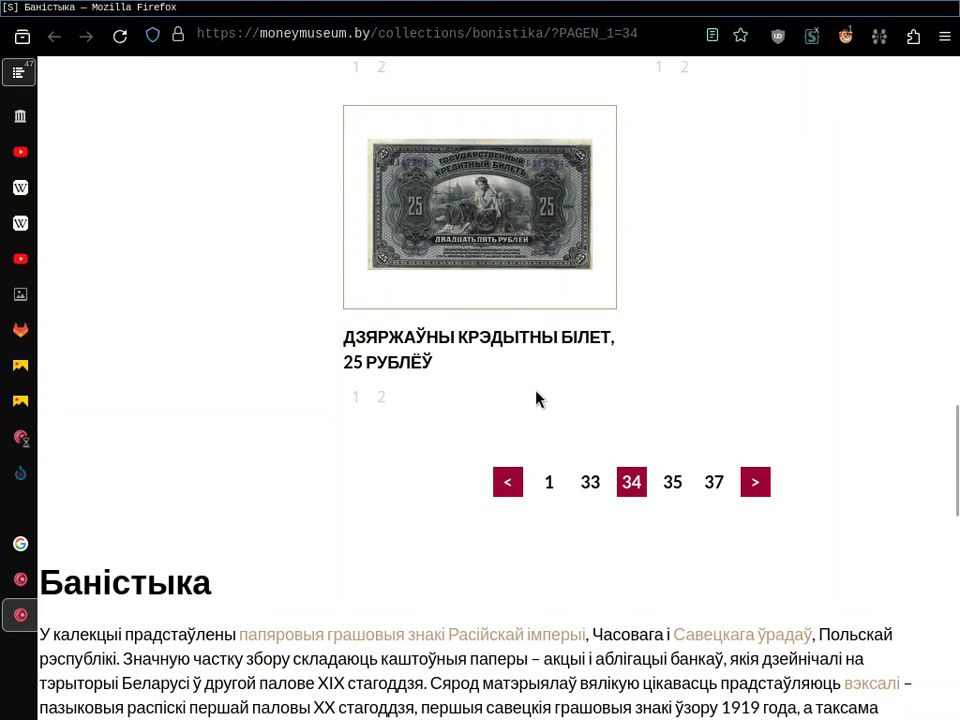
left_click(846, 38)
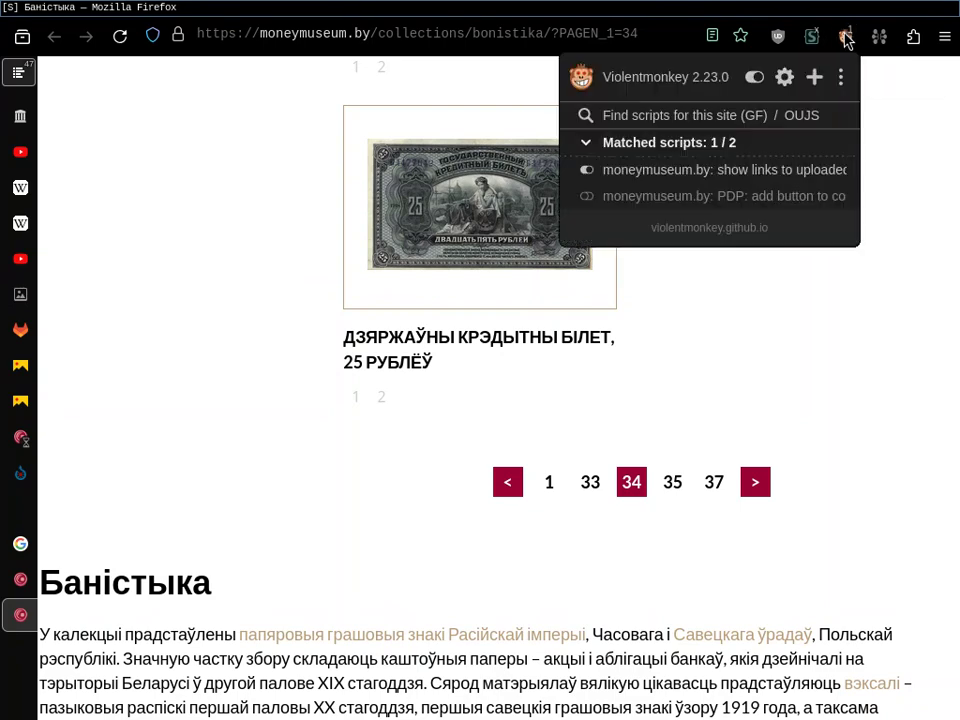
left_click(822, 172)
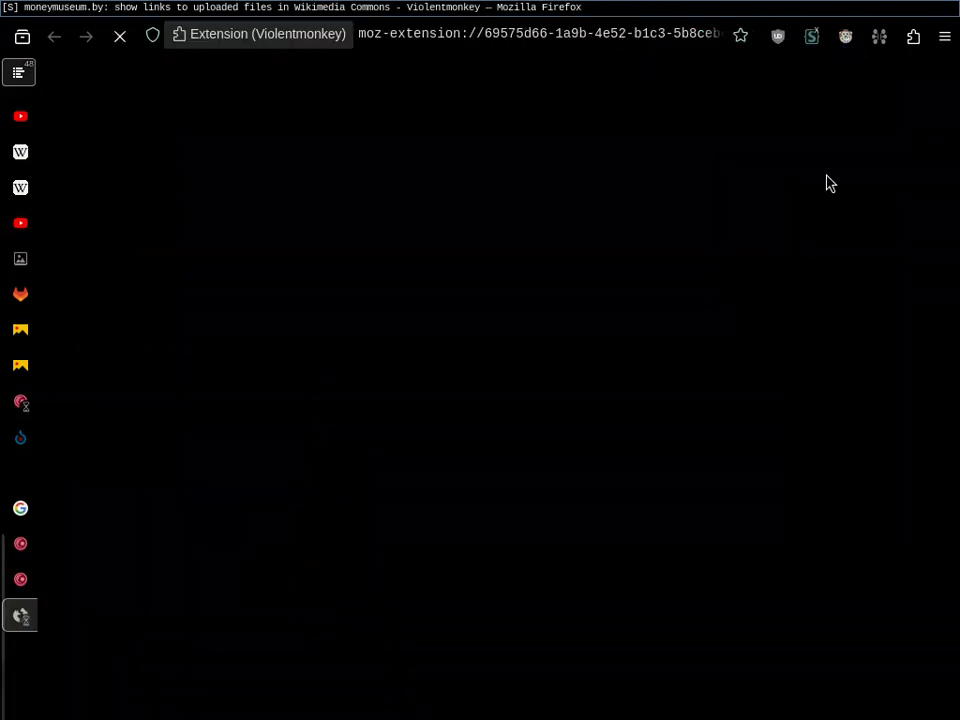
Examine the userscript's code, including the Commons API request and the SHA-1 calculation in the sha1ByURL function
scroll(740, 300, "down", 1)
scroll(768, 300, "down", 2)
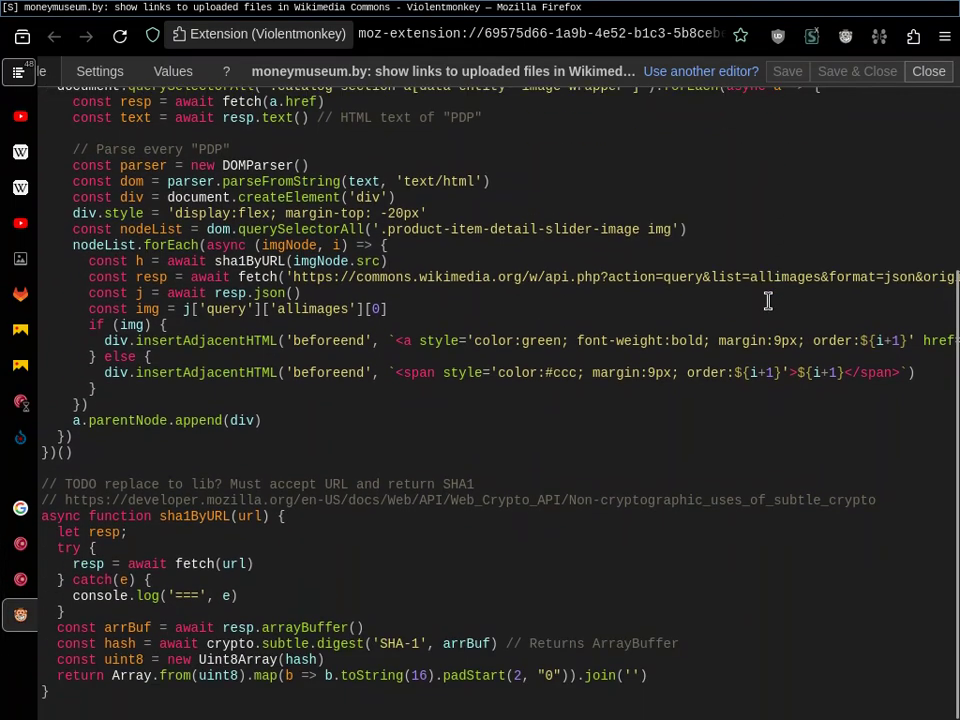
scroll(768, 300, "up", 5)
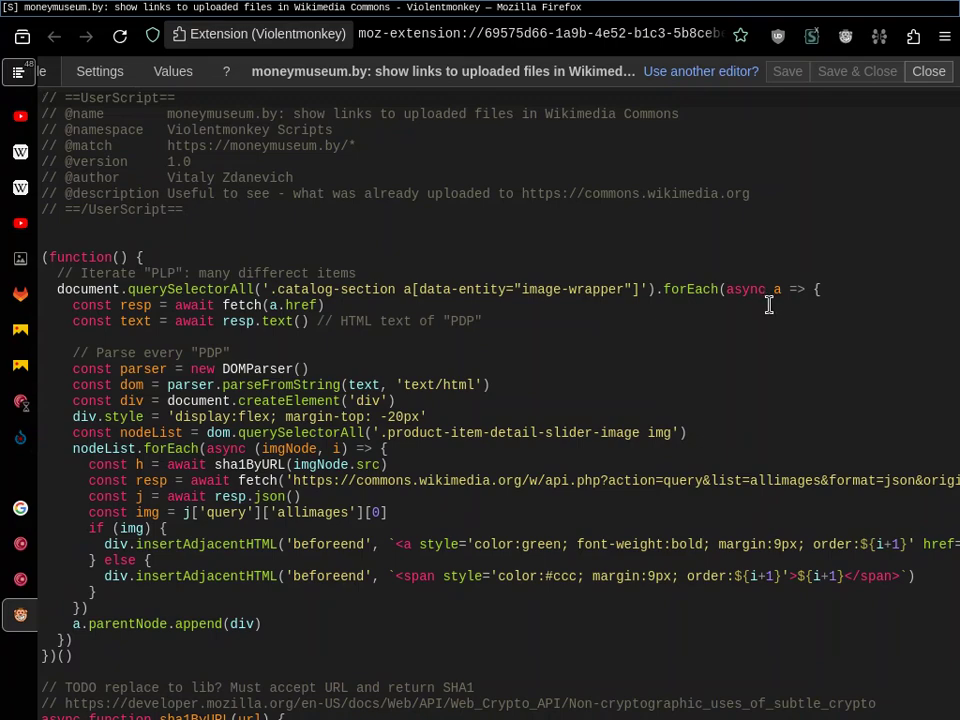
scroll(778, 345, "down", 5)
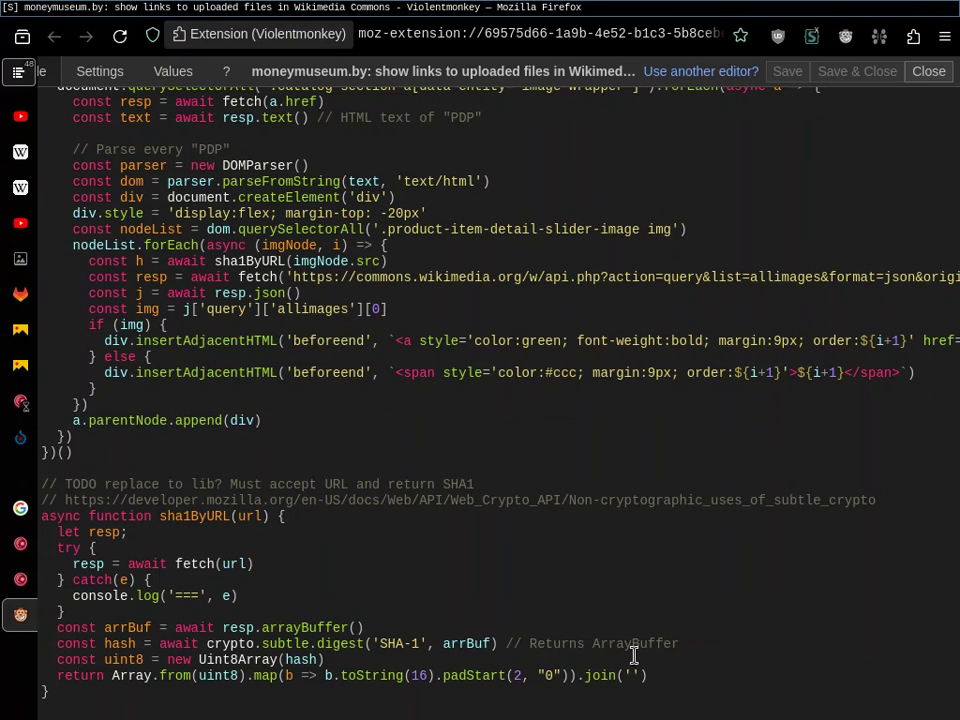
left_click_drag(648, 676, 86, 605)
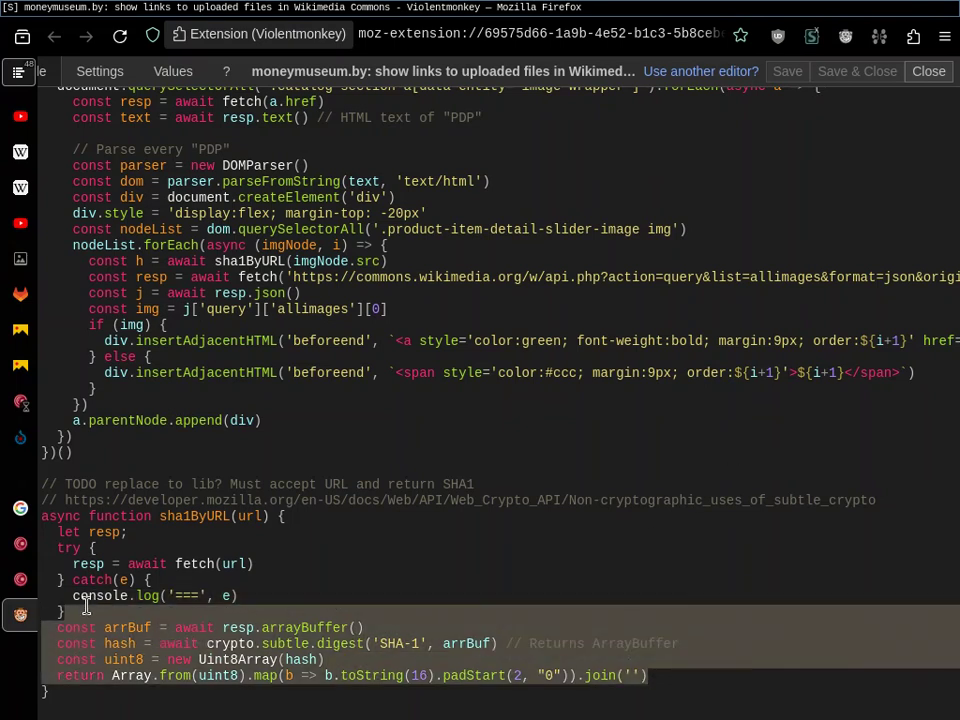
left_click(300, 615)
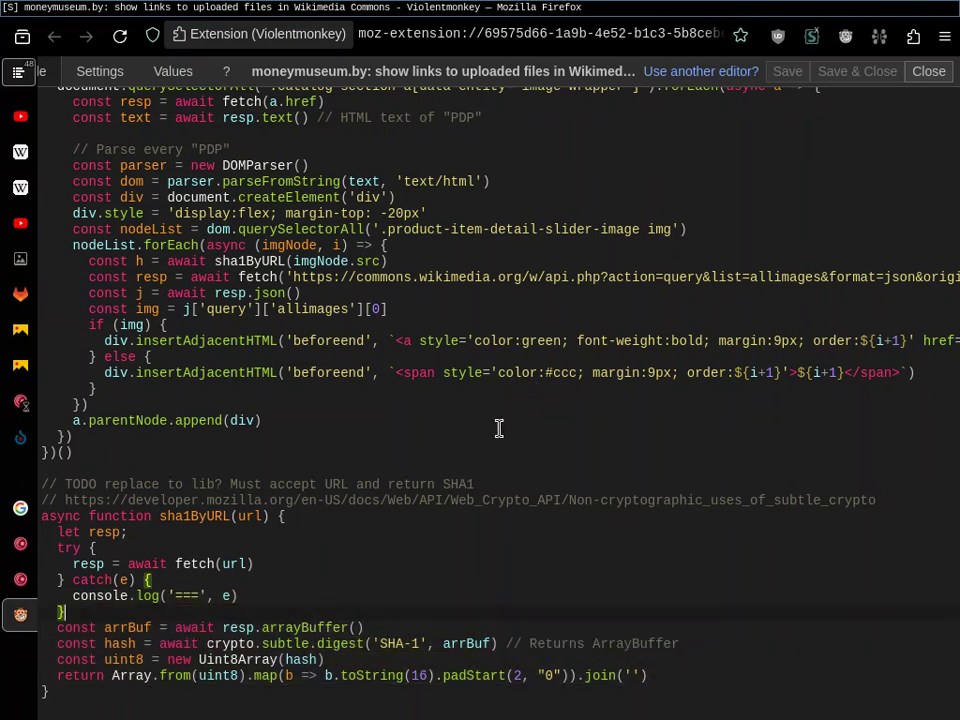
Examine the userscript branches that insert a green link for a matched Commons image and a #ccc span otherwise
scroll(490, 430, "up", 2)
scroll(484, 437, "up", 2)
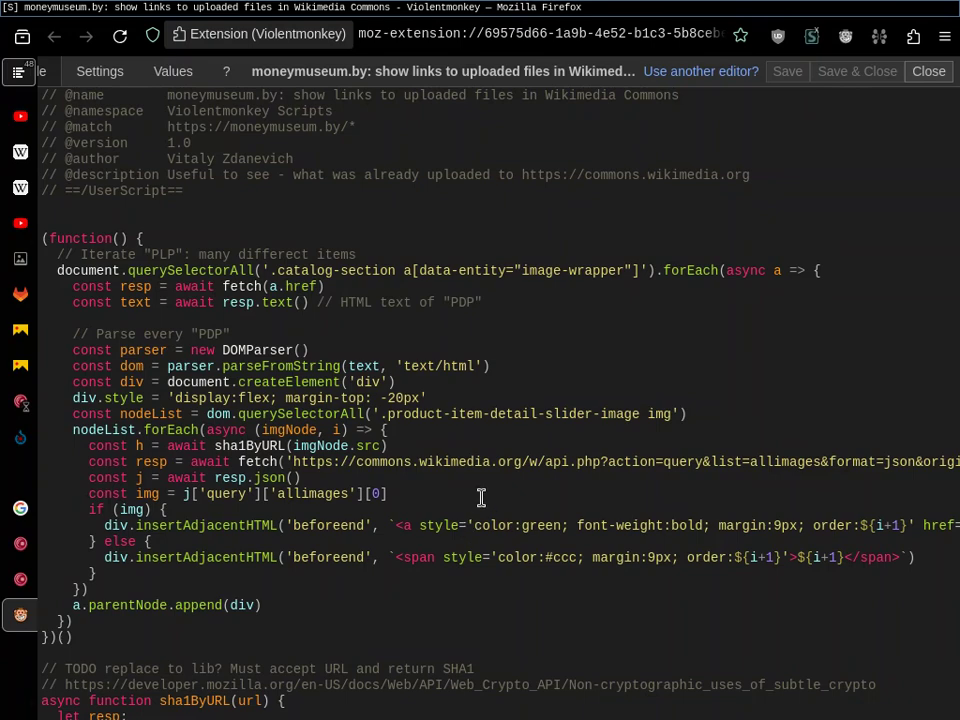
left_click(493, 526)
scroll(493, 526, "up", 1)
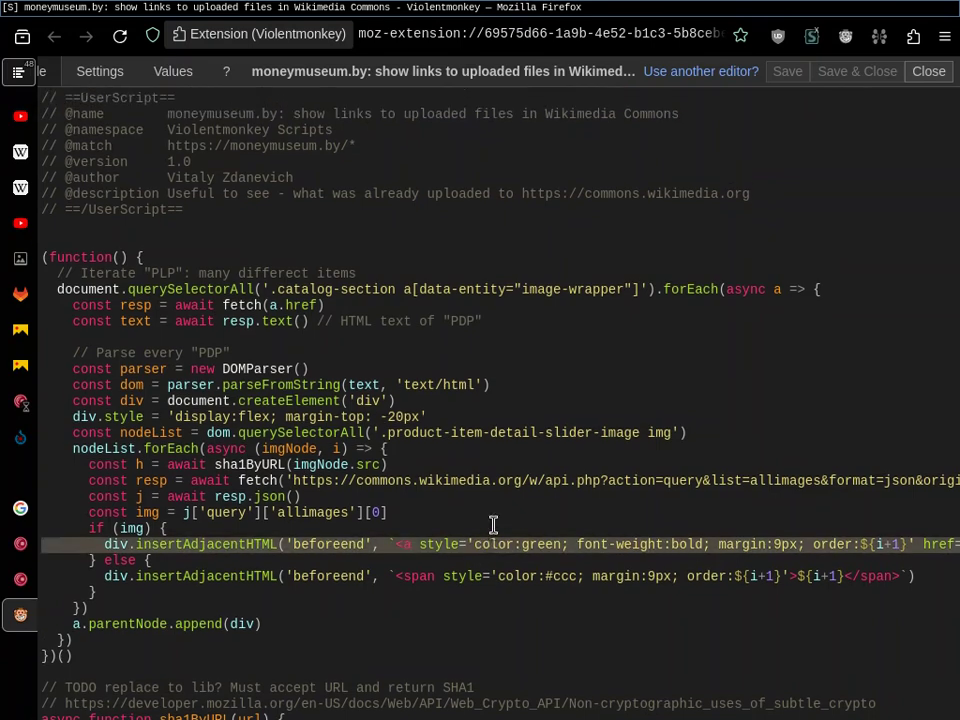
scroll(493, 526, "right", 5)
scroll(493, 526, "down", 2)
scroll(493, 526, "up", 1)
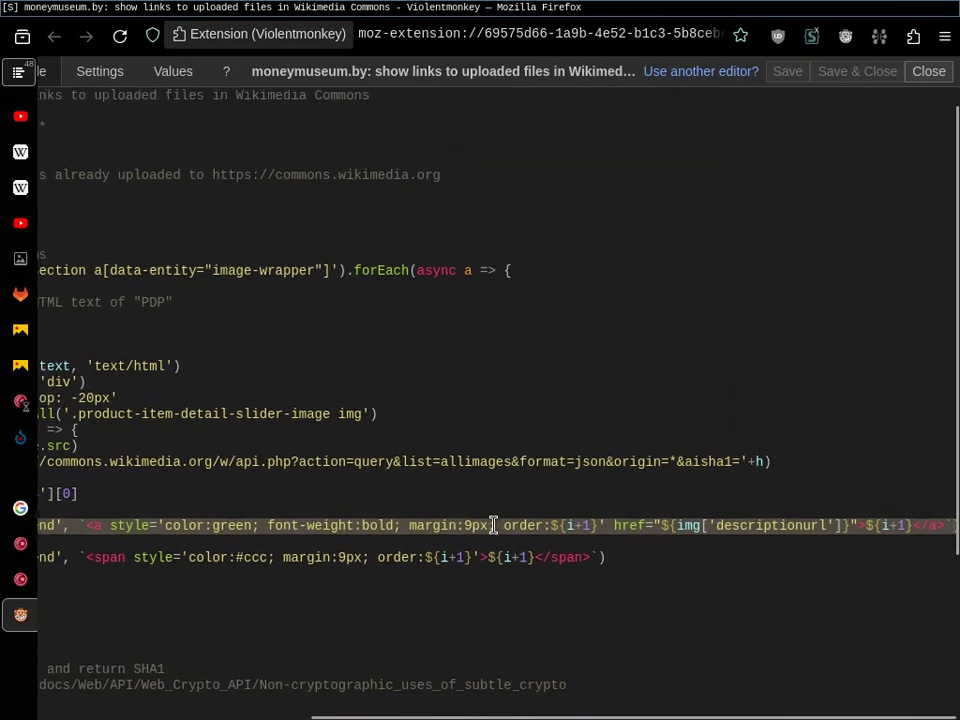
scroll(493, 526, "left", 5)
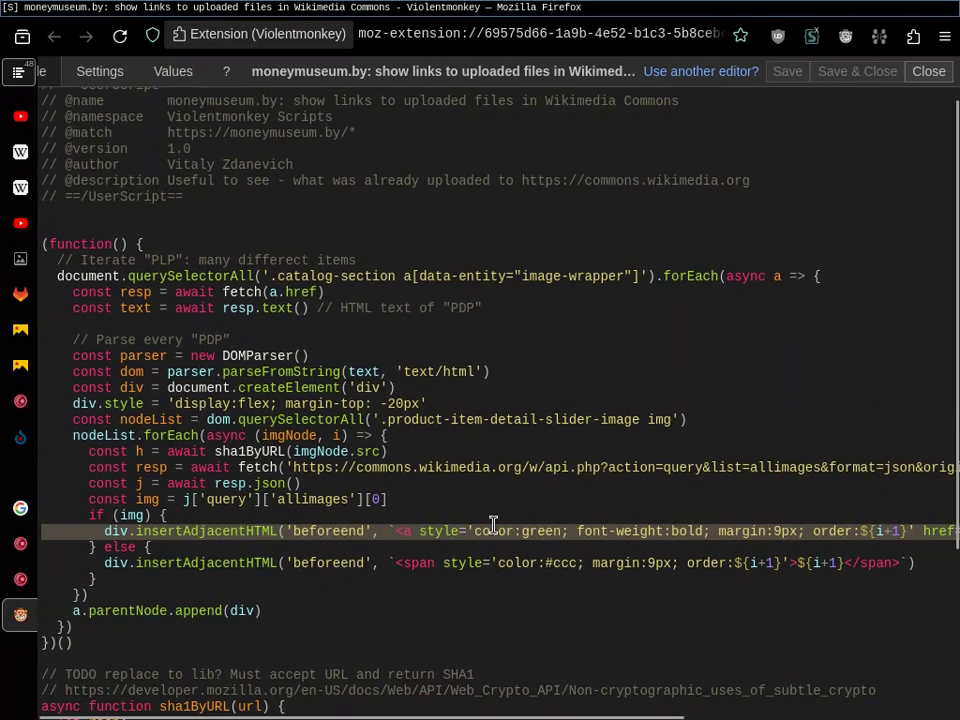
double_click(409, 531)
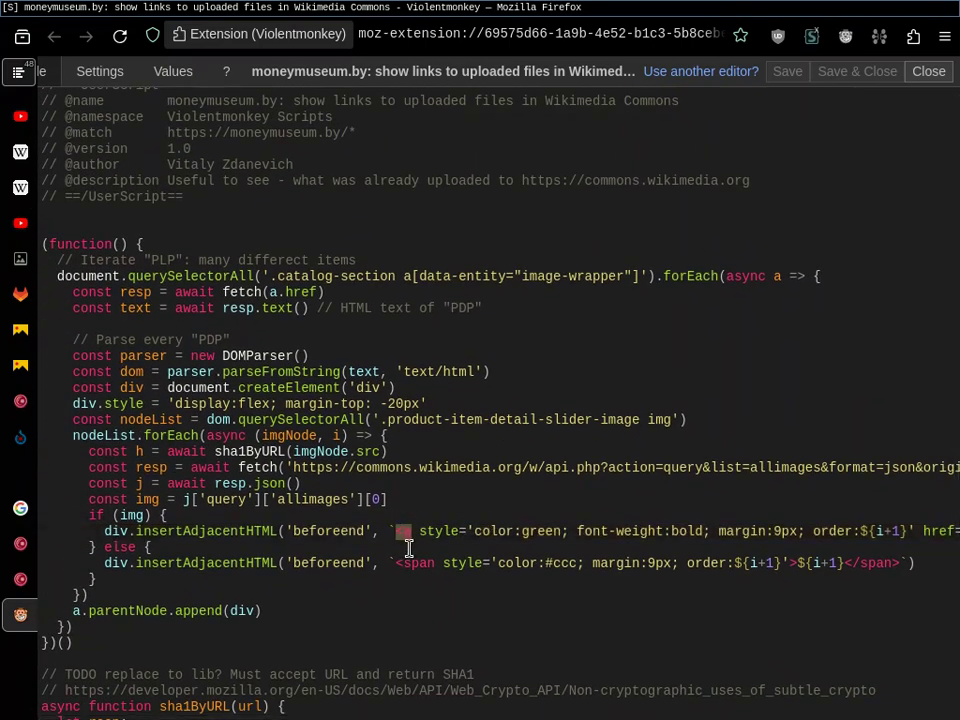
left_click(414, 566)
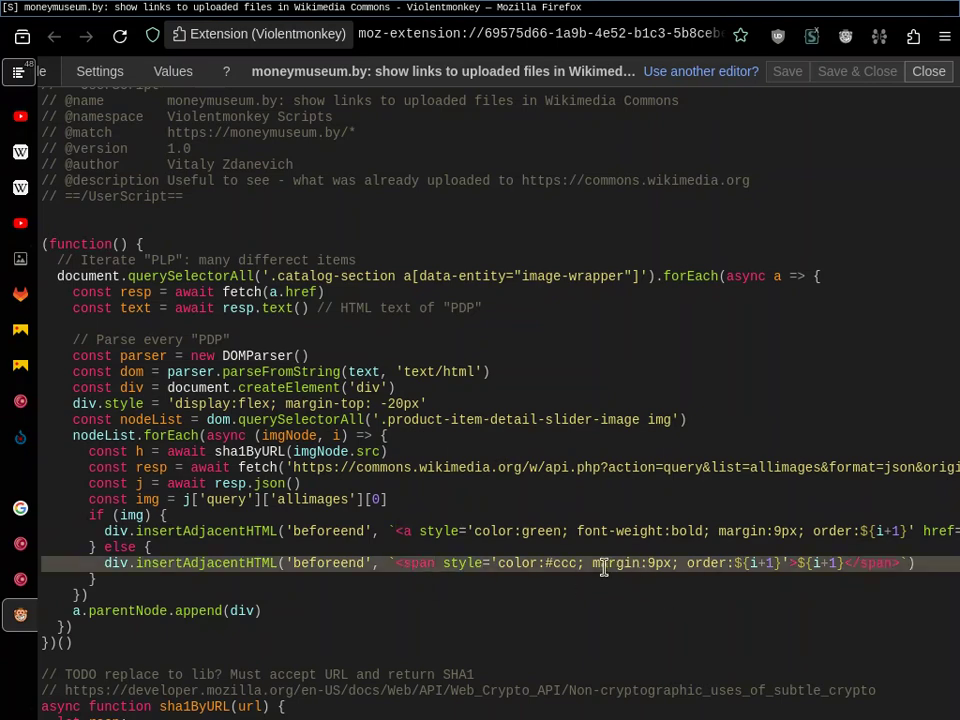
double_click(556, 564)
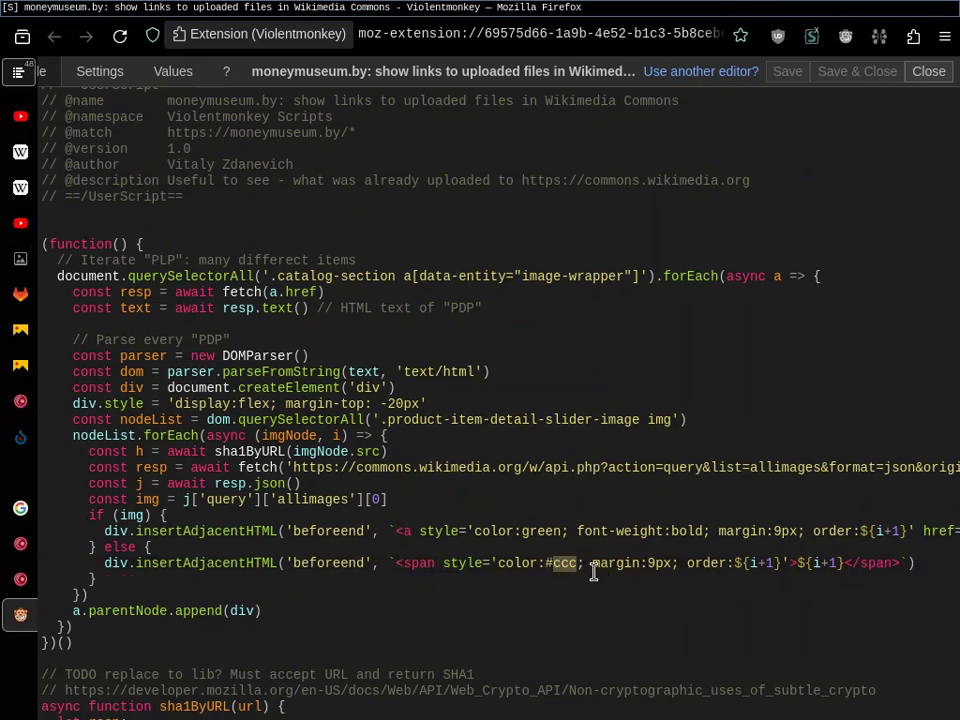
Review the remaining userscript code from the sha1ByURL function back up to the metadata header
scroll(626, 577, "down", 4)
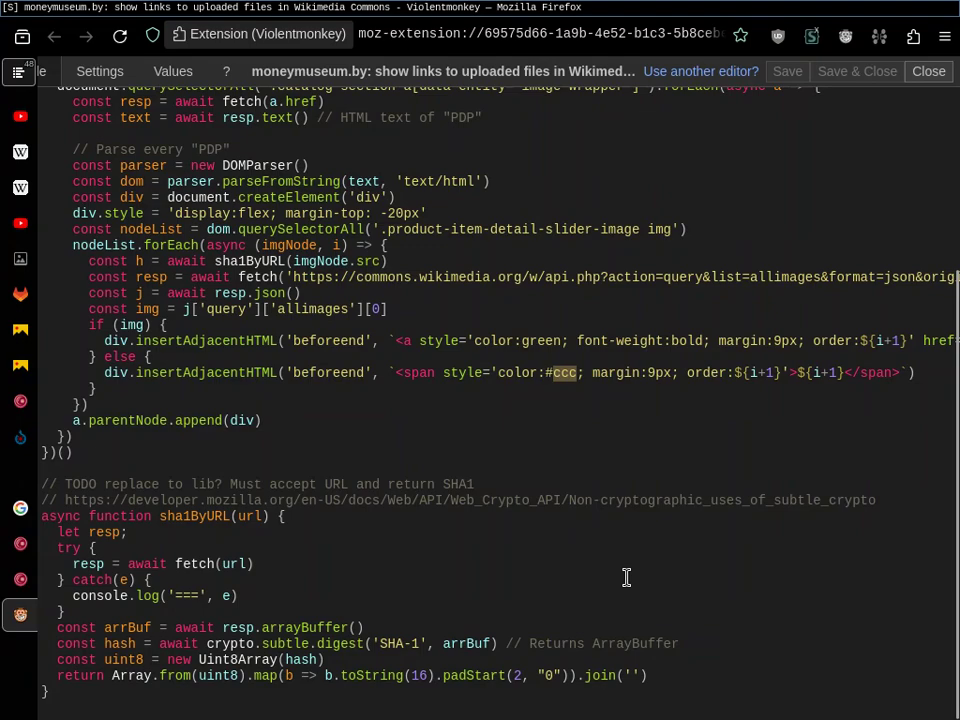
scroll(626, 577, "right", 2)
scroll(626, 577, "left", 2)
scroll(626, 577, "up", 4)
scroll(626, 577, "down", 1)
scroll(626, 577, "up", 1)
scroll(626, 577, "up", 2)
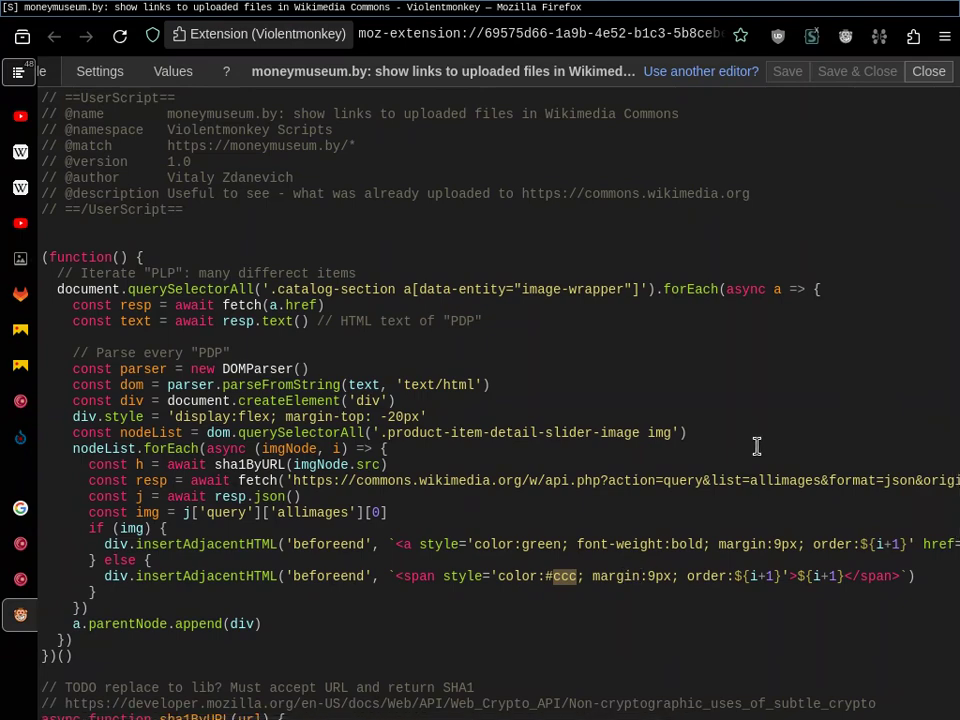
scroll(757, 446, "down", 1)
scroll(775, 446, "up", 1)
Switch to the tab with collection page 34 and look over the image markers under its banknotes
key("ctrl+Page_Up")
scroll(798, 456, "up", 3)
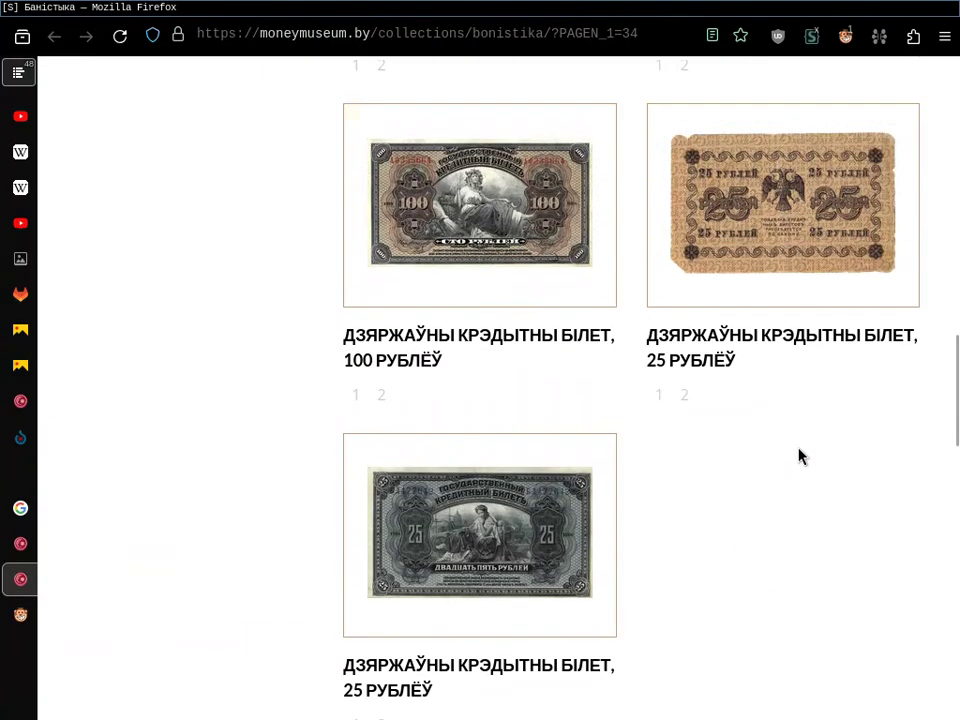
scroll(798, 456, "down", 3)
Switch to the tab with collection page 31 and look through its items while they load
key("ctrl+Tab")
key("ctrl+Tab")
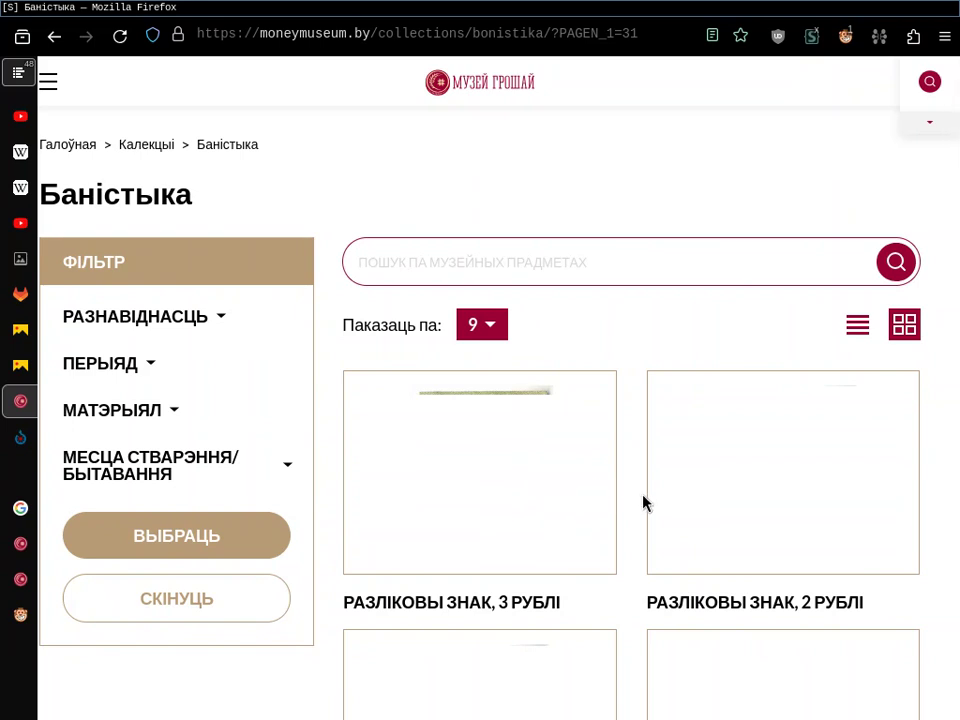
scroll(643, 503, "down", 3)
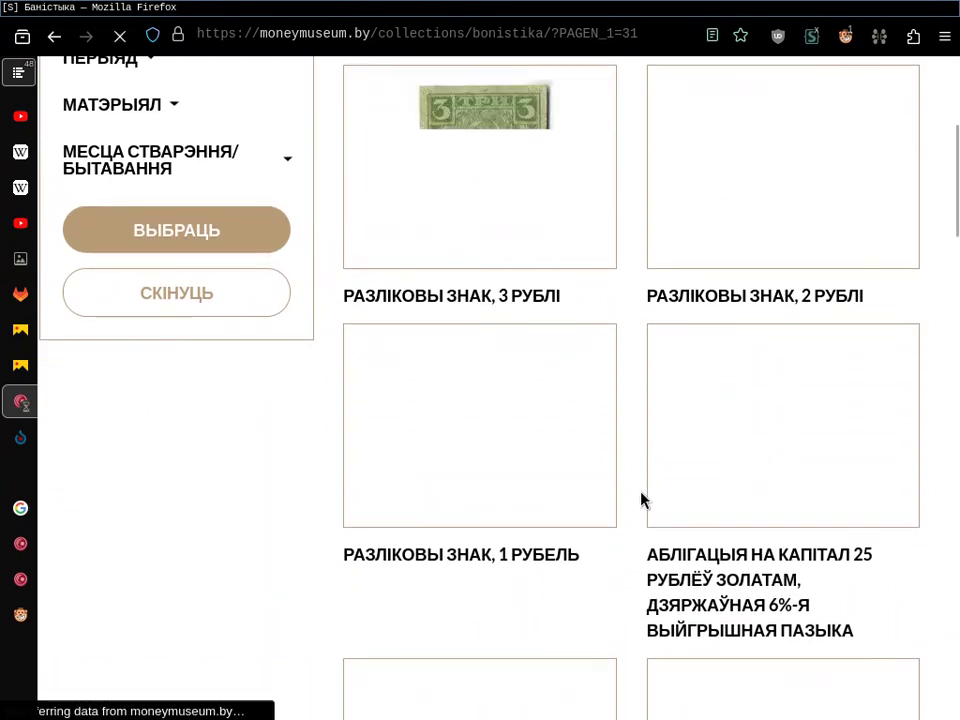
scroll(641, 498, "down", 4)
scroll(641, 498, "down", 12)
scroll(641, 498, "up", 10)
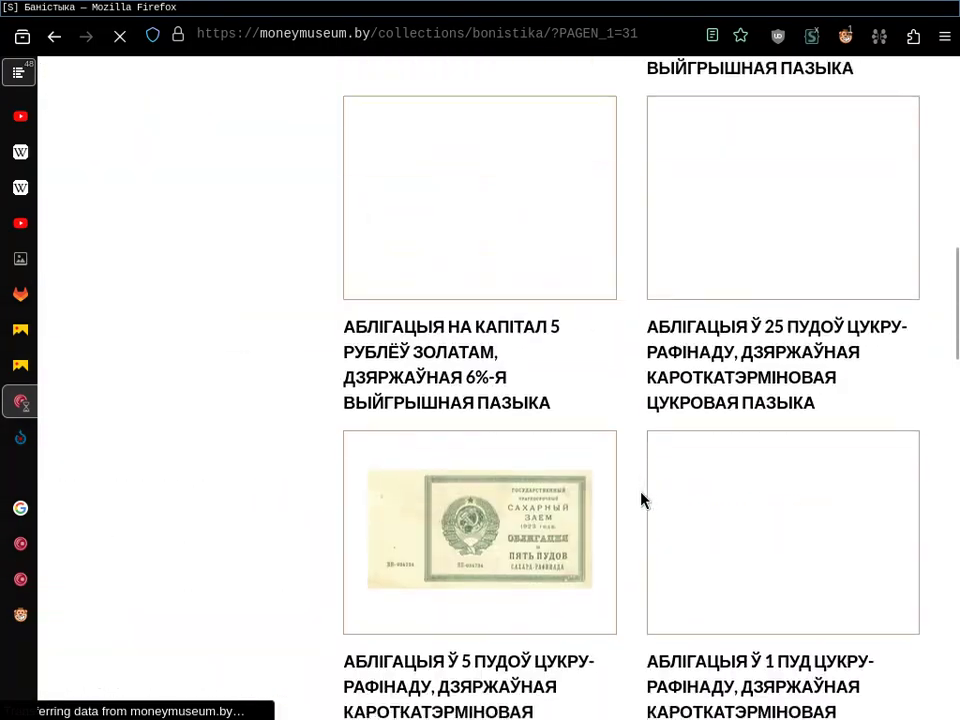
scroll(641, 498, "down", 1)
scroll(641, 498, "up", 7)
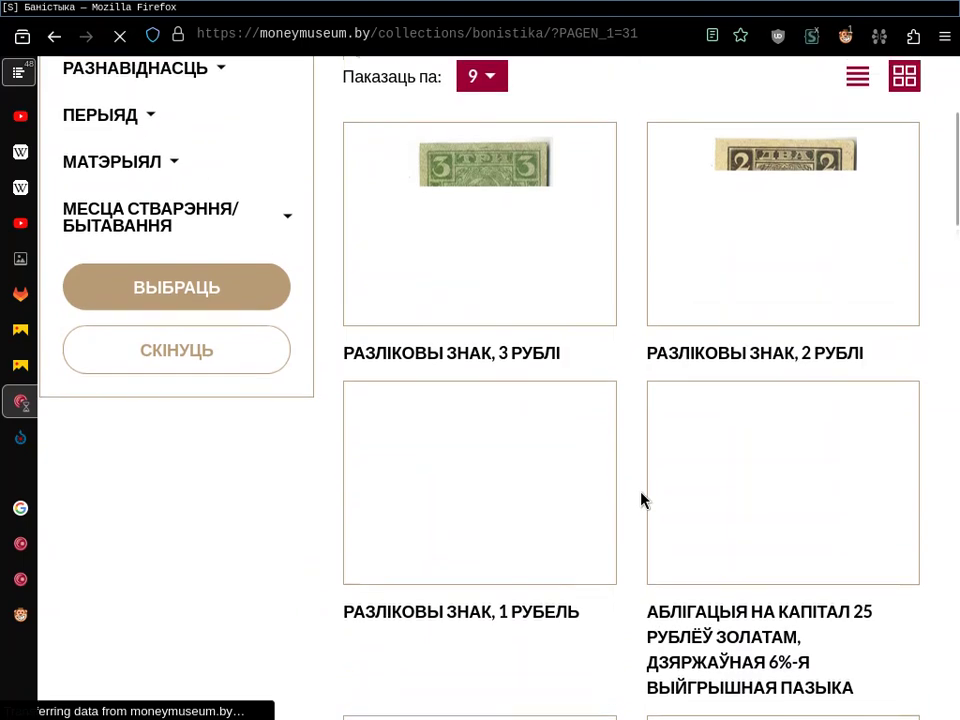
scroll(641, 498, "up", 2)
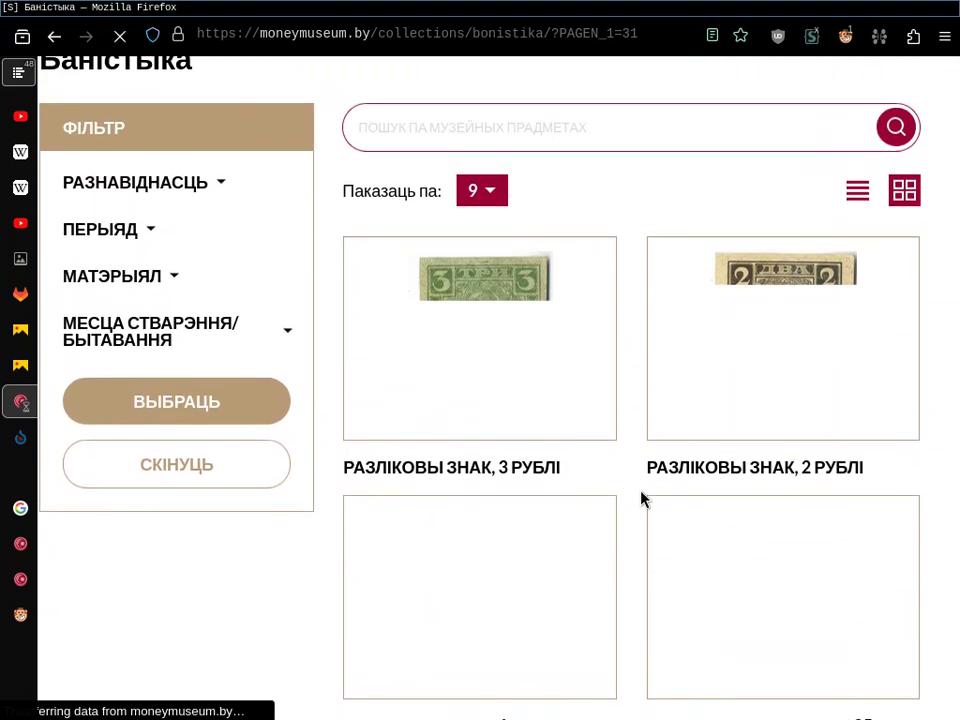
Close the Bing and Google image search tabs
key("ctrl+Tab")
key("ctrl+Tab")
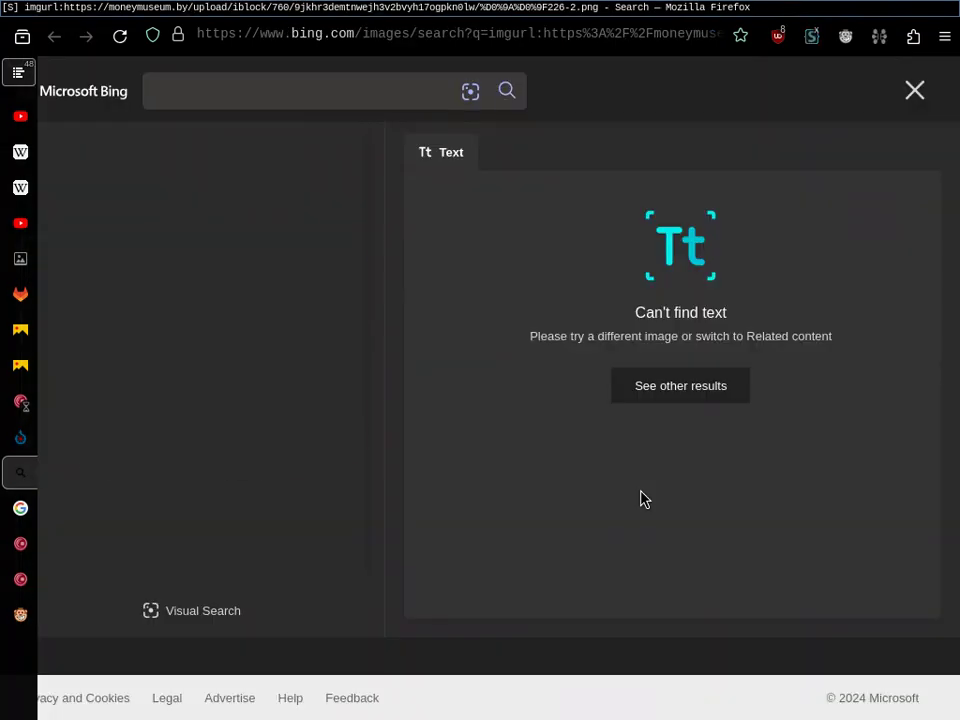
key("ctrl+Tab")
key("ctrl+shift+Tab")
key("ctrl+Tab")
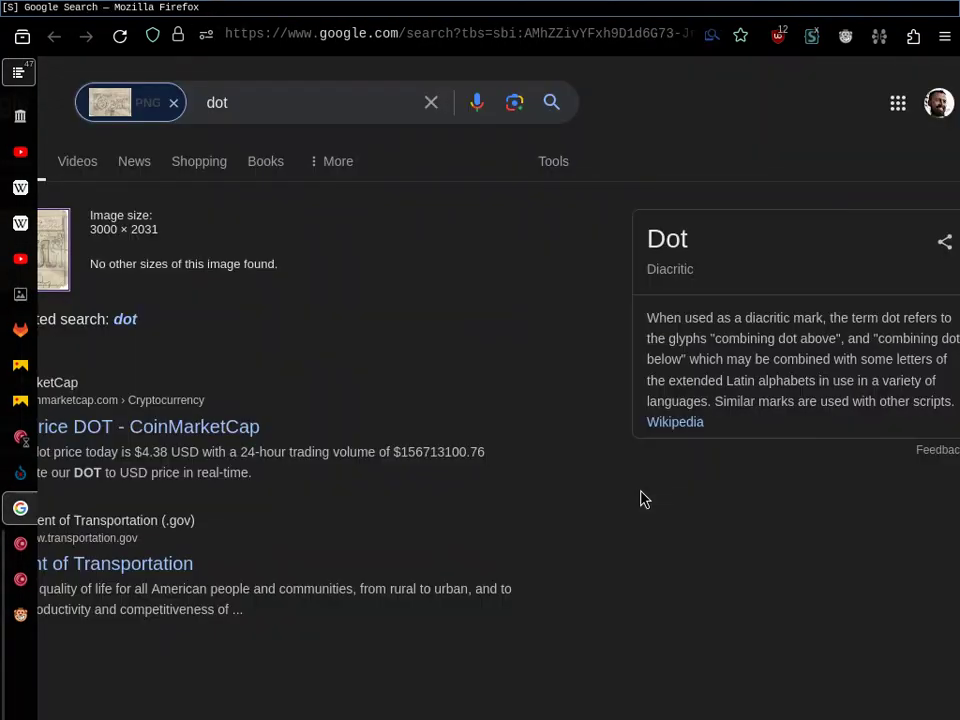
key("ctrl+Tab")
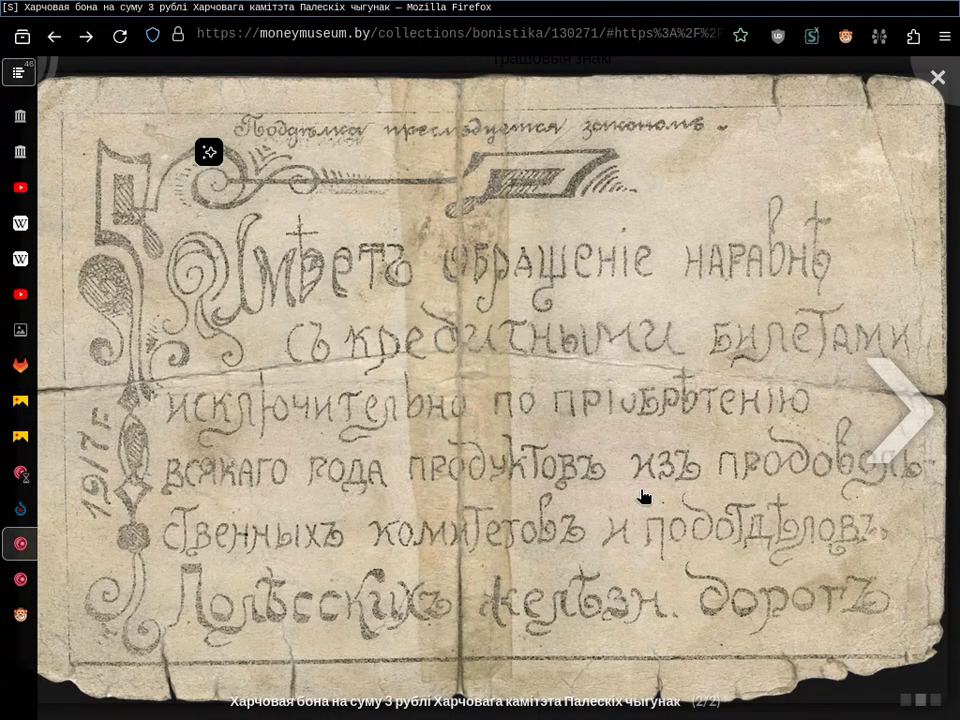
Return to the collection page 34 tab and view the first items in its list
key("ctrl+Tab")
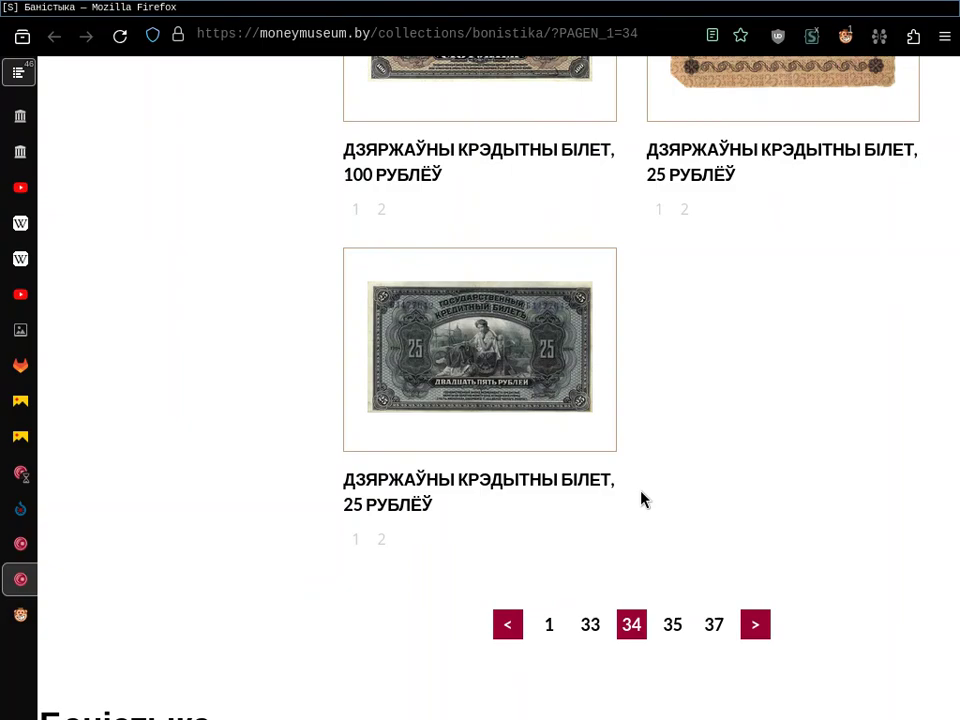
scroll(641, 498, "up", 15)
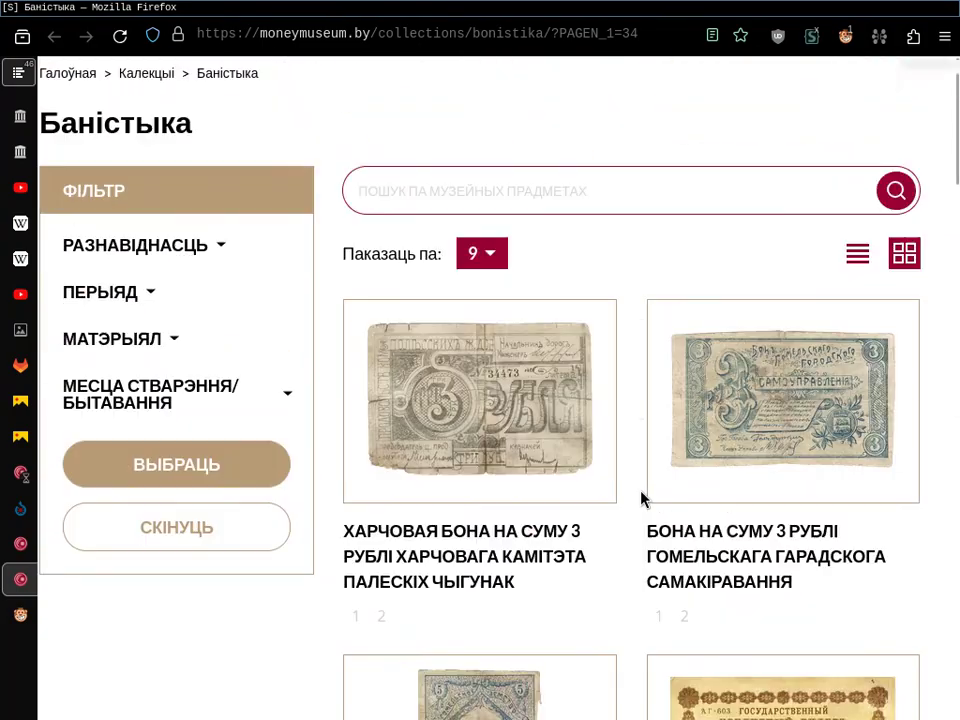
key("ctrl+Tab")
key("ctrl+Tab")
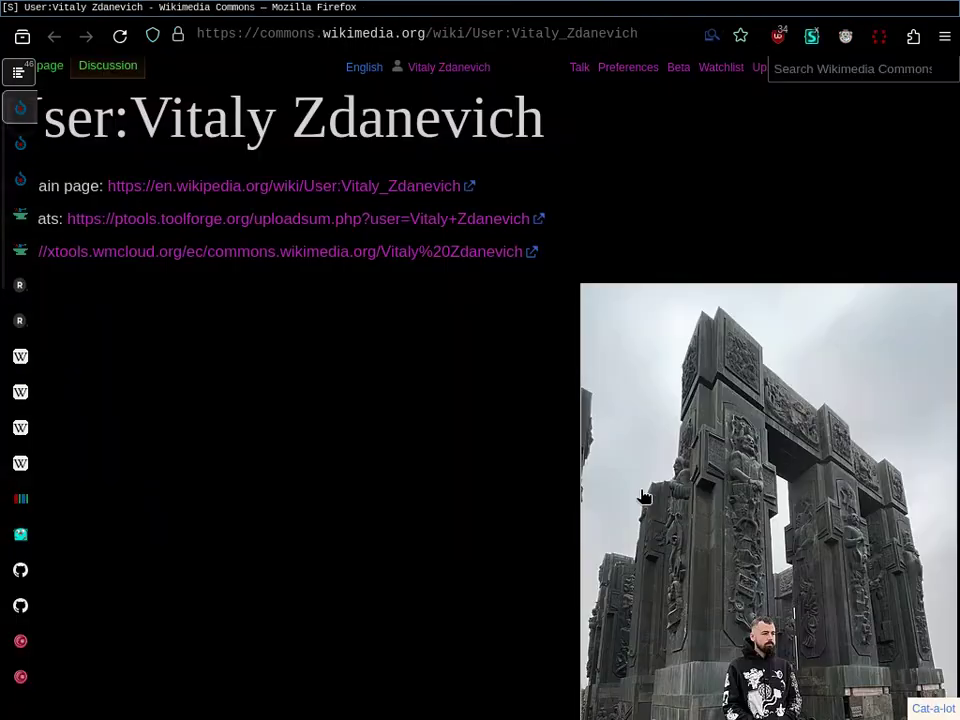
key("ctrl+shift+Tab")
key("ctrl+shift+Tab")
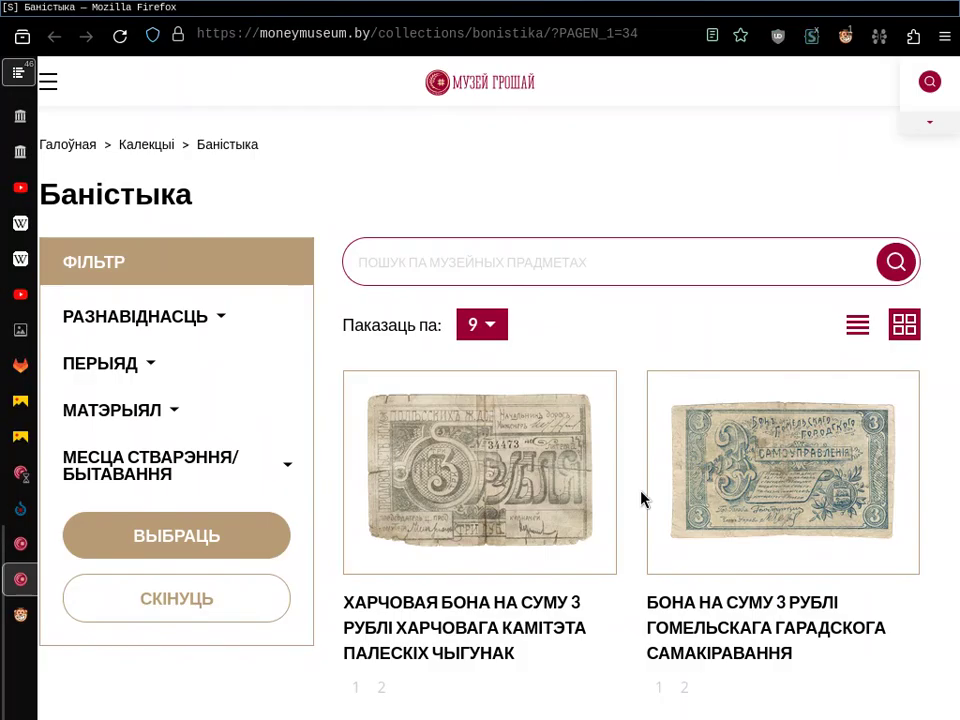
Switch to the Wikimedia Commons file page of the 700-rouble bond and view its title
key("ctrl+shift+Tab")
key("ctrl+shift+Tab")
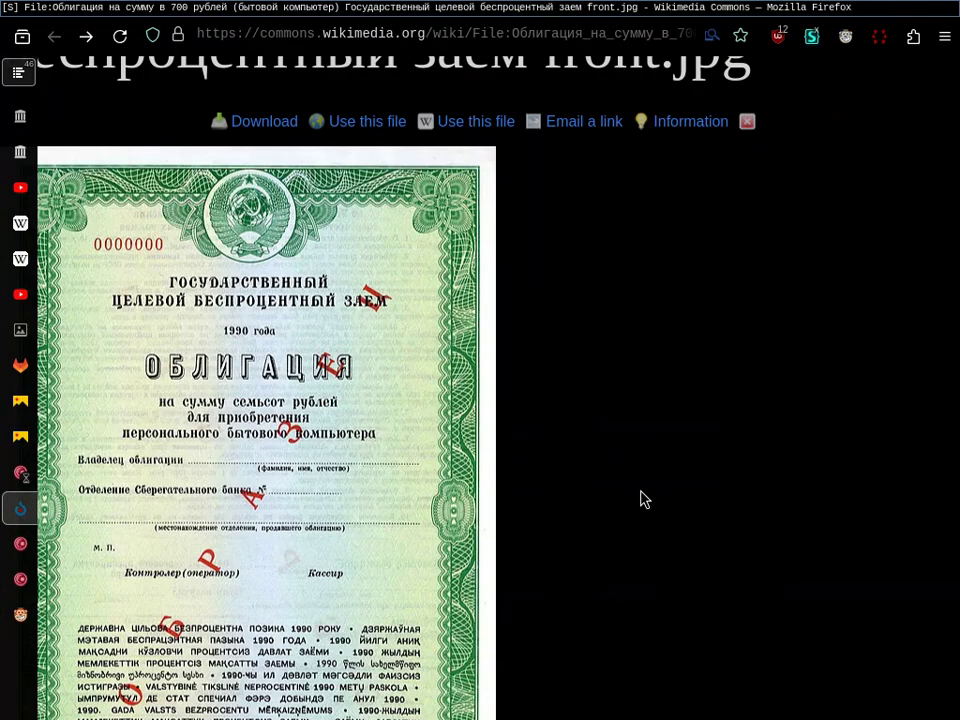
scroll(650, 470, "up", 3)
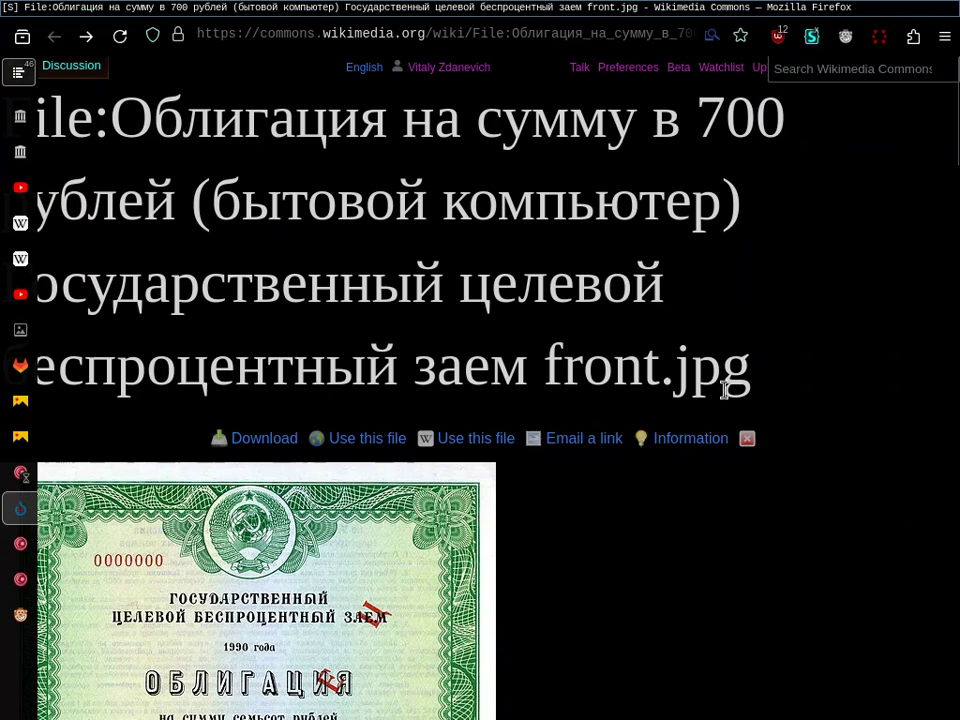
key("alt+Tab")
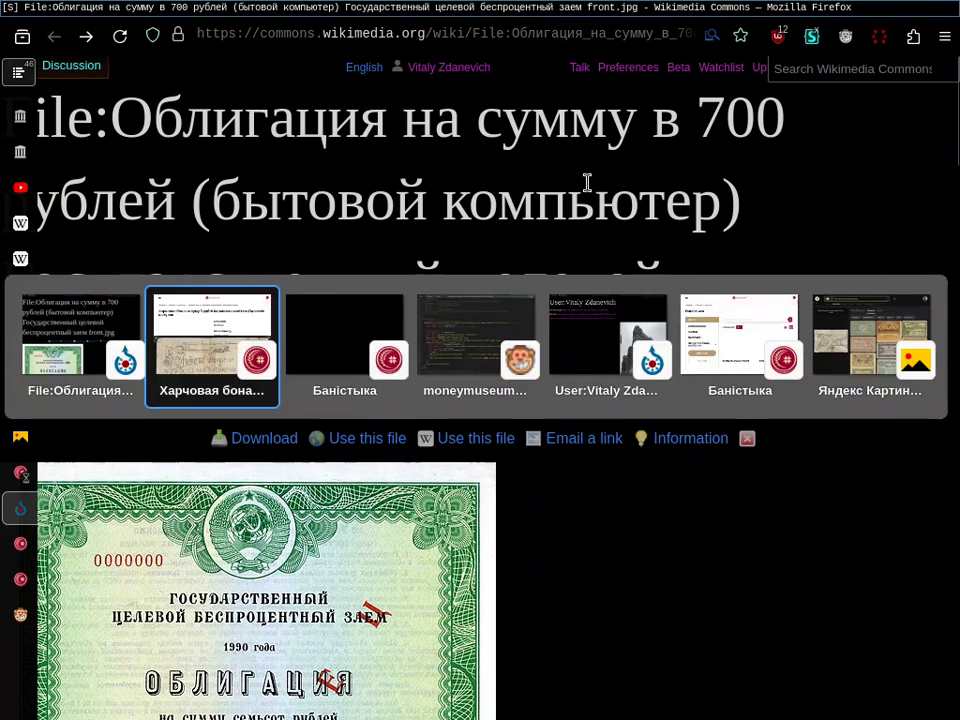
key("Escape")
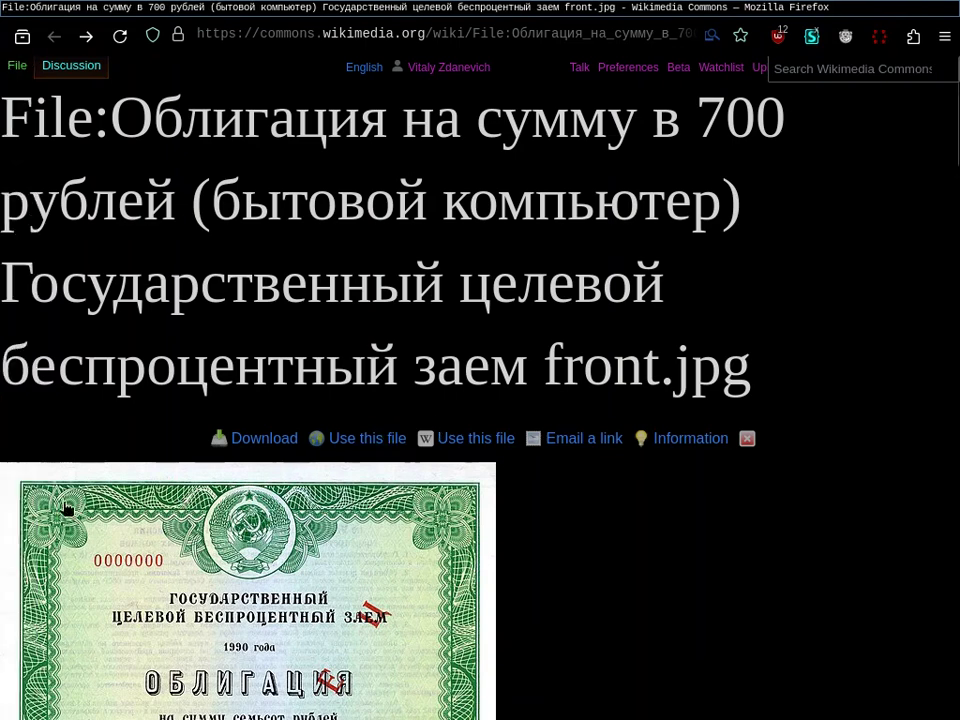
Switch back to the Violentmonkey tab with the script that shows links to uploaded Commons files
mouse_move(30, 508)
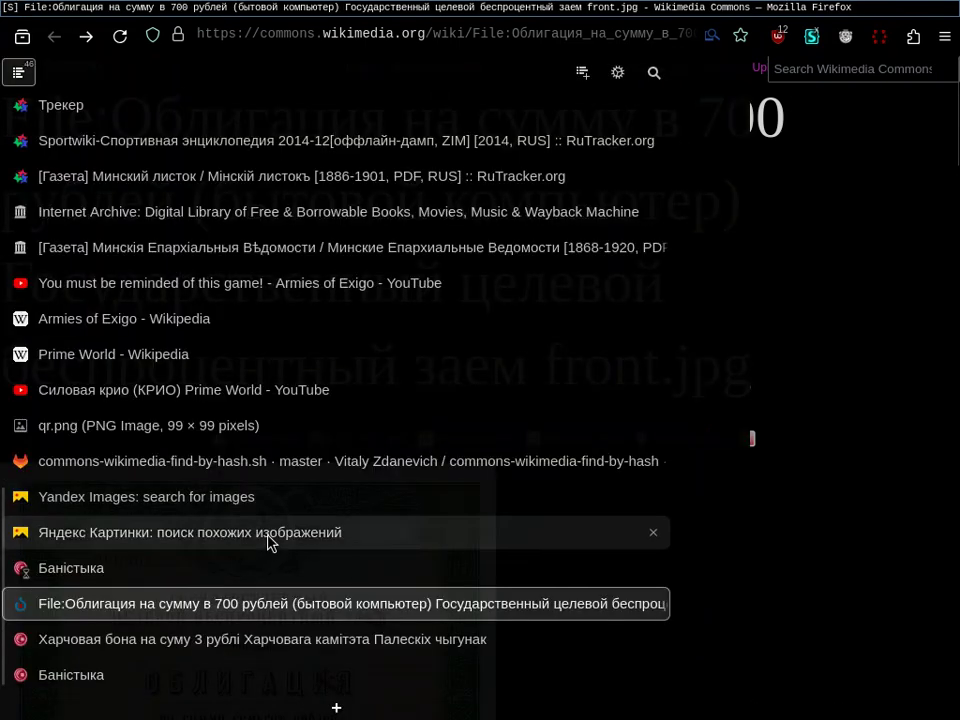
scroll(270, 542, "down", 3)
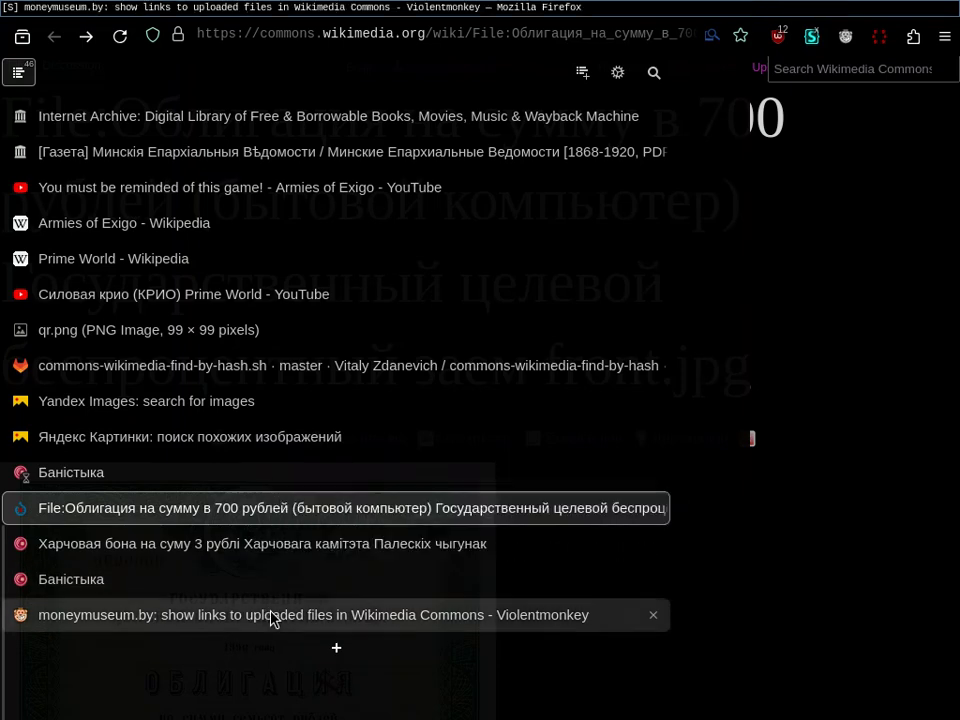
left_click(271, 617)
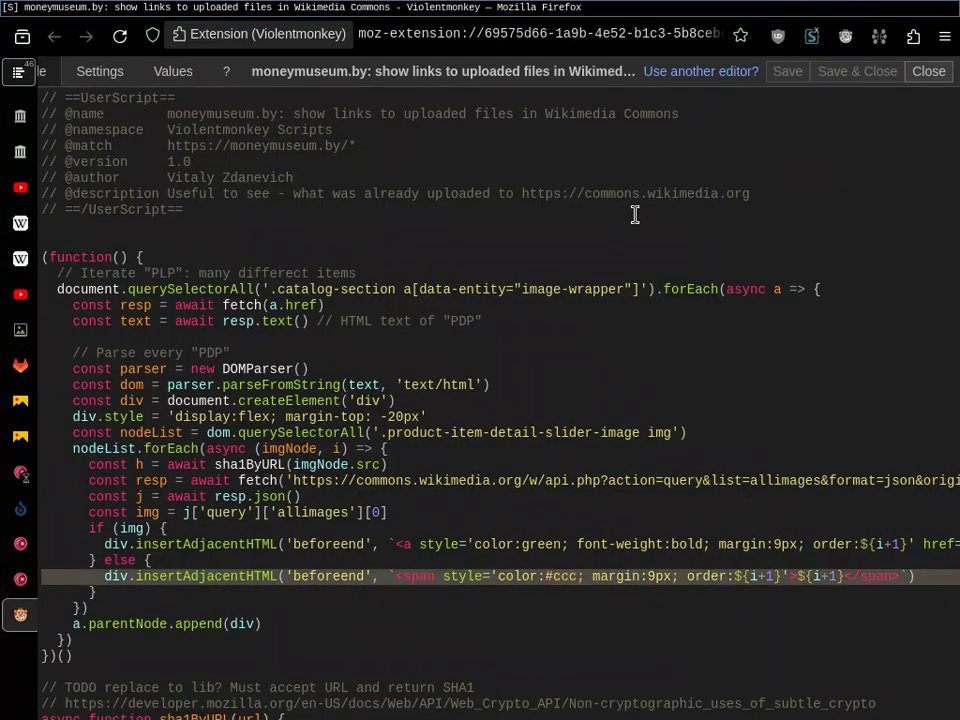
Search the browser's bookmarks for upload pages with the address query "*uploa"
left_click(584, 24)
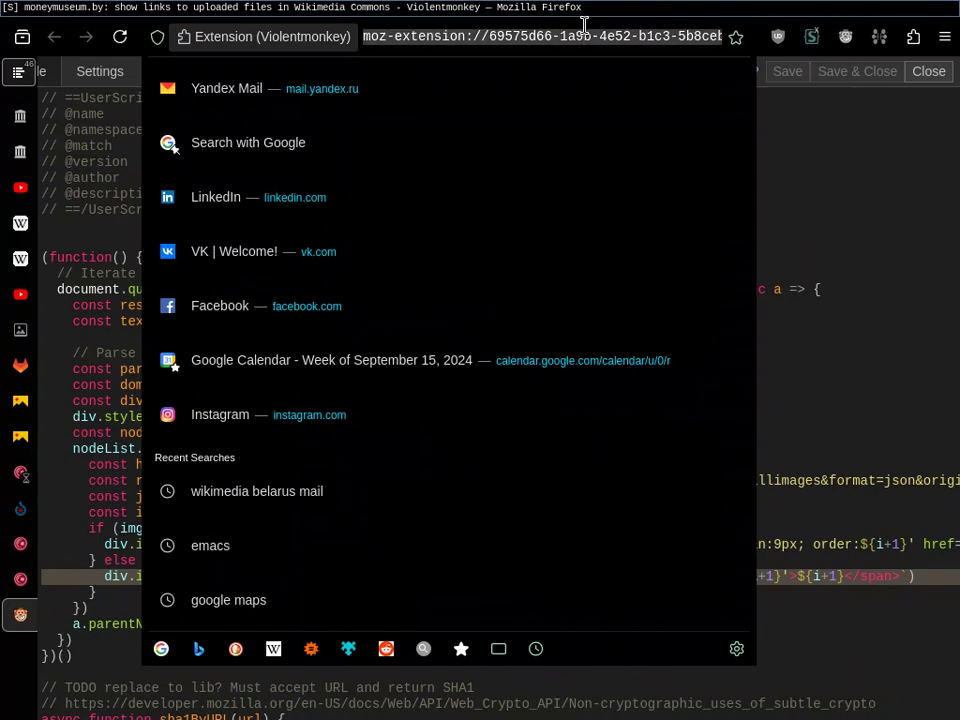
type("*")
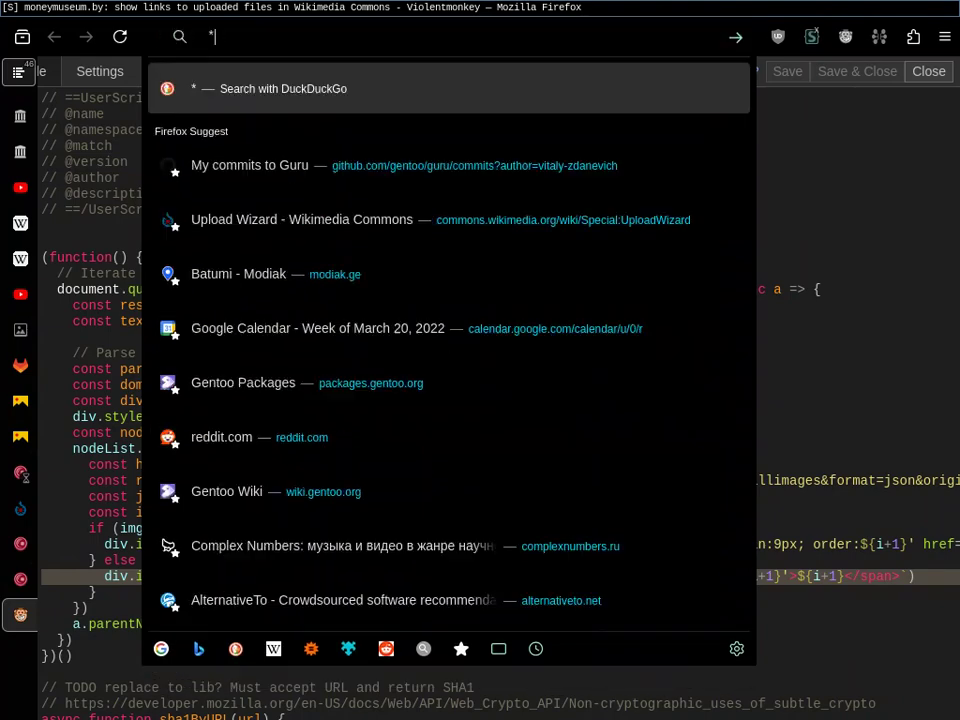
type("uploa")
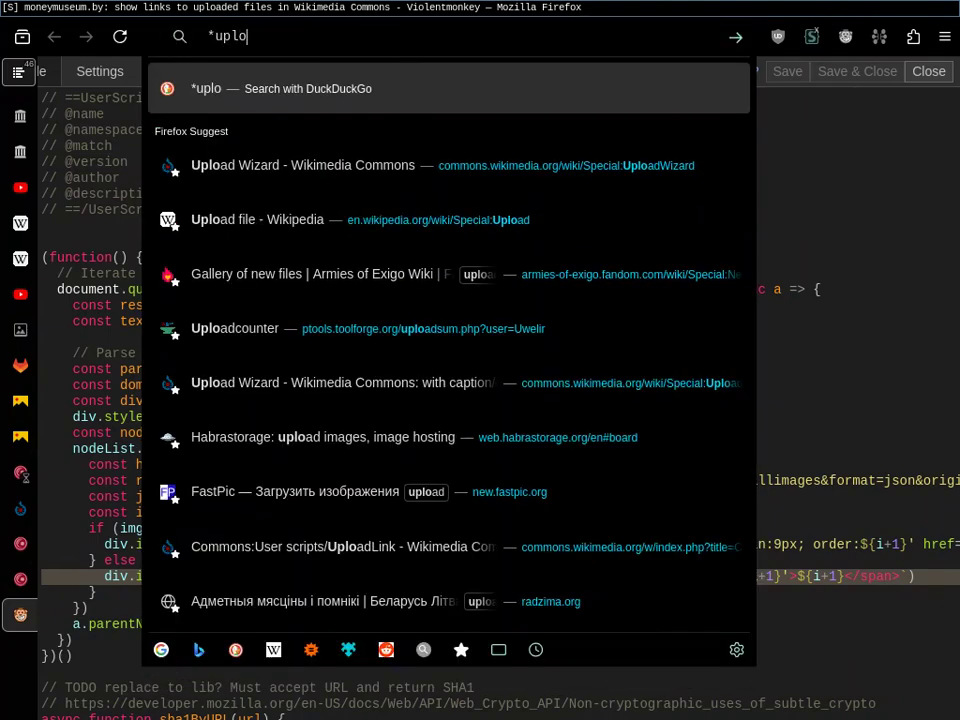
key("Left")
key("Left")
key("Left")
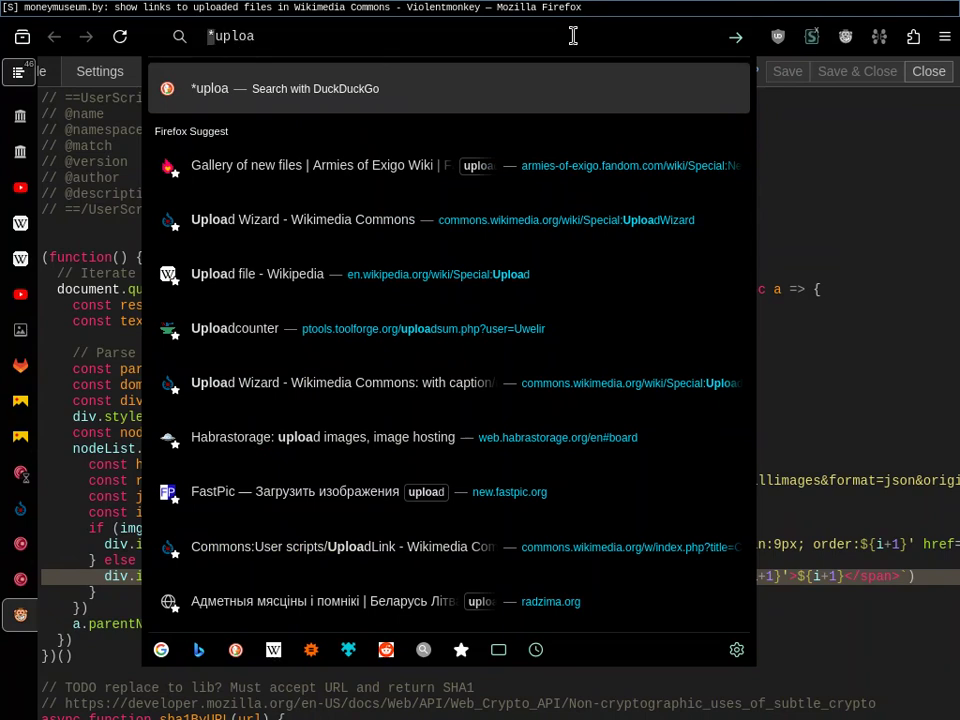
Search the browser's history for upload pages with the address query "^uploa"
key("Right")
key("Right")
key("Right")
key("BackSpace")
type("^")
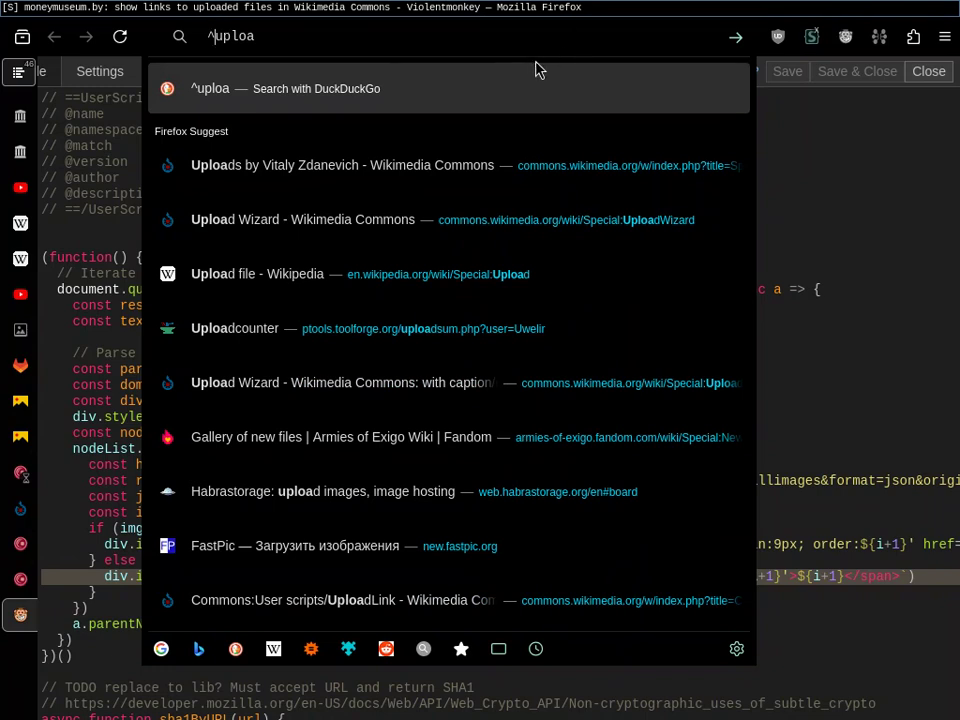
Search the open tabs with the address query "%upload" and switch to the Wikimedia Commons Upload Wizard tab
double_click(473, 48)
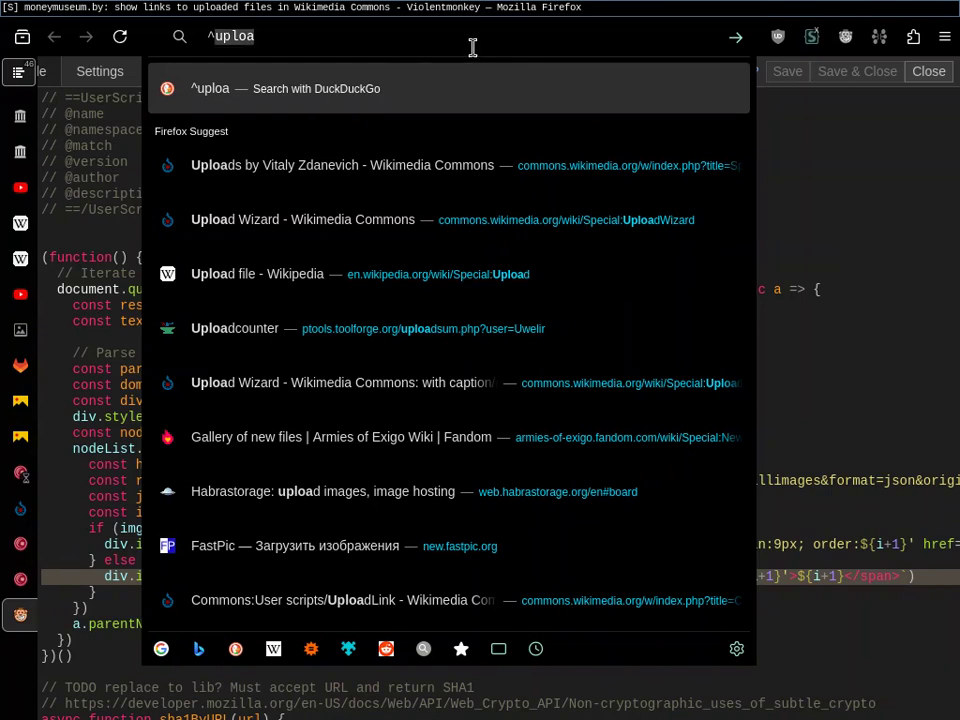
key("Left")
key("BackSpace")
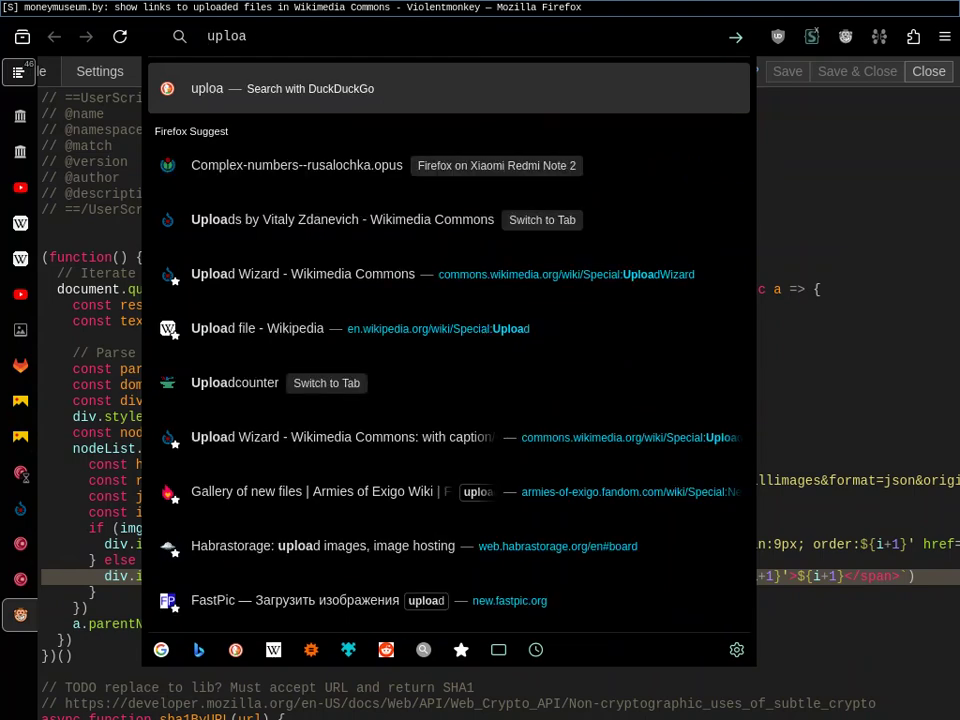
type("%")
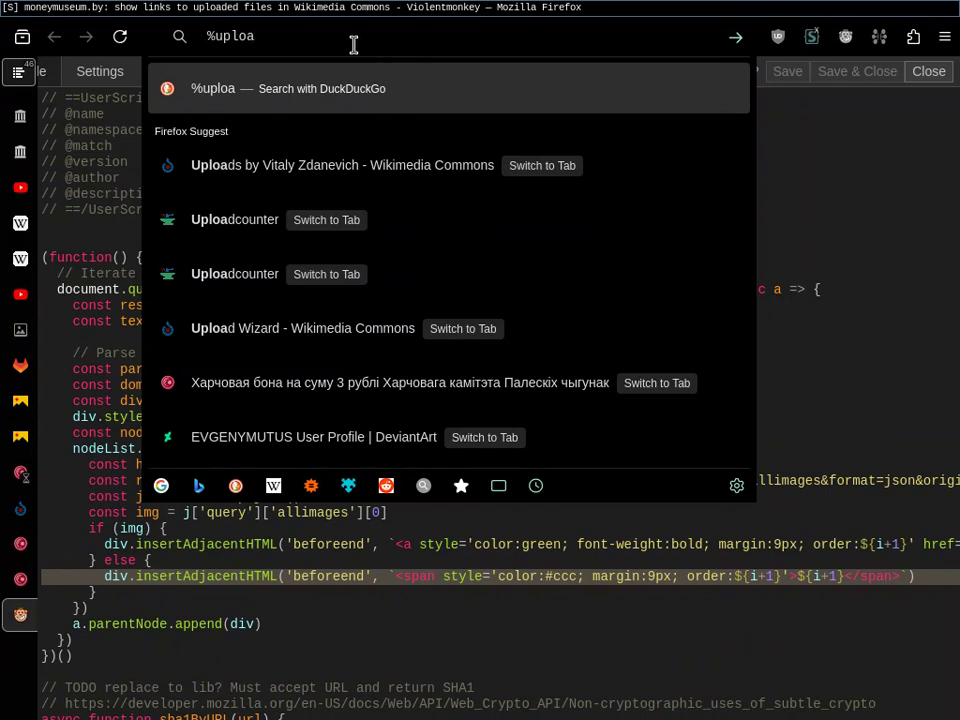
type("d")
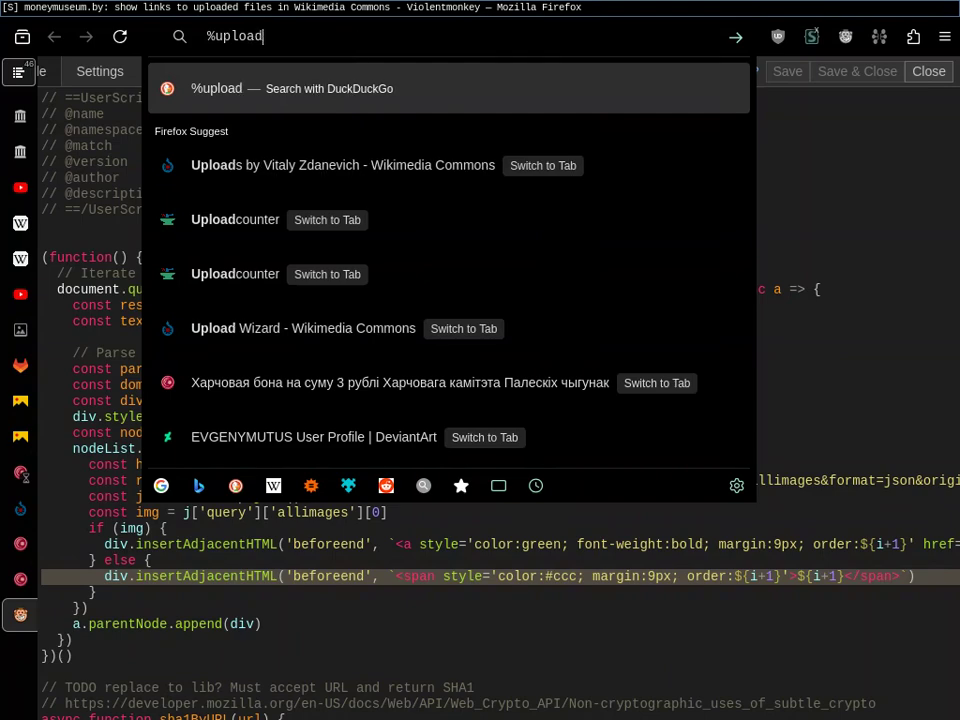
left_click(310, 327)
Examine the caption and categories parameters in the Upload Wizard's address, highlighting the values "TODO caption" and "Museum of National Bank of the Republic of Belarus: bonds"
mouse_move(582, 36)
left_mouse_down()
mouse_move(710, 30)
mouse_move(574, 40)
mouse_move(238, 19)
mouse_move(191, 28)
mouse_move(246, 34)
left_mouse_up()
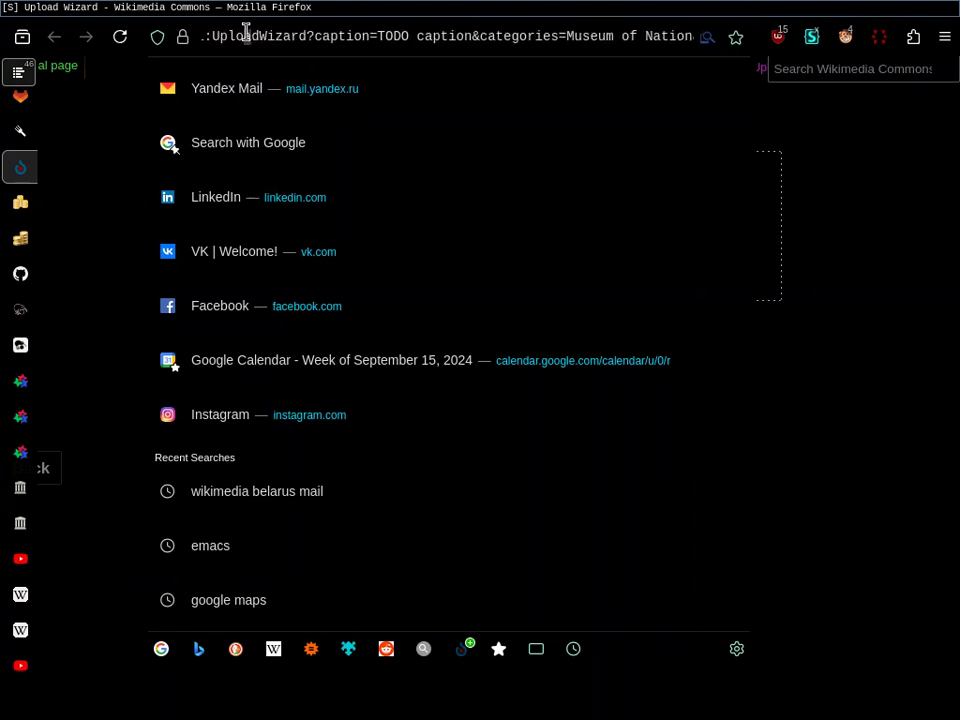
double_click(322, 36)
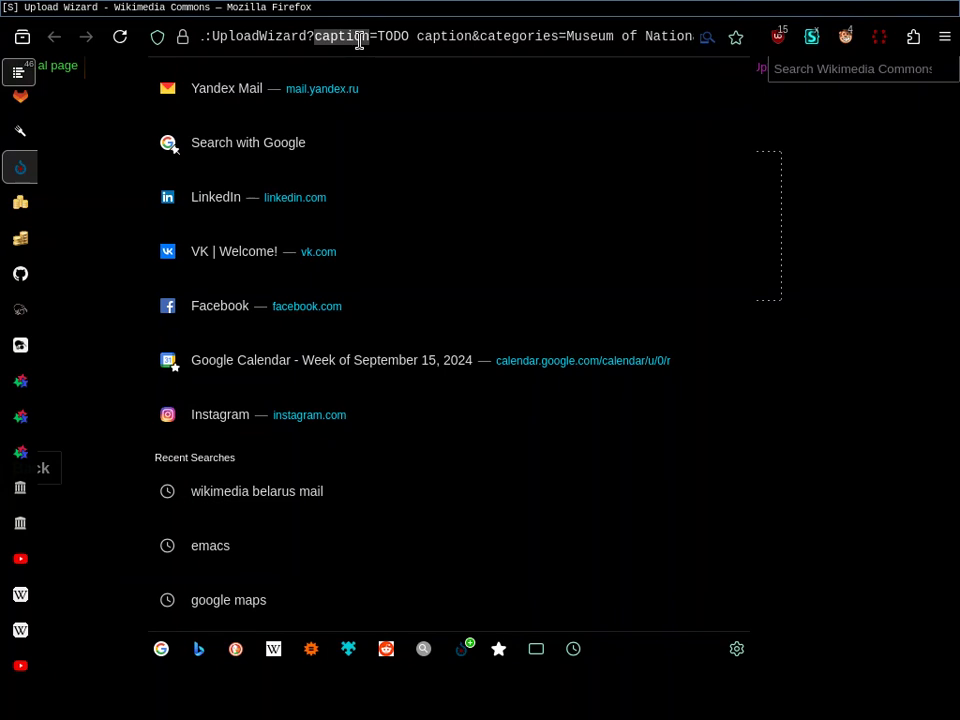
left_click_drag(378, 36, 473, 43)
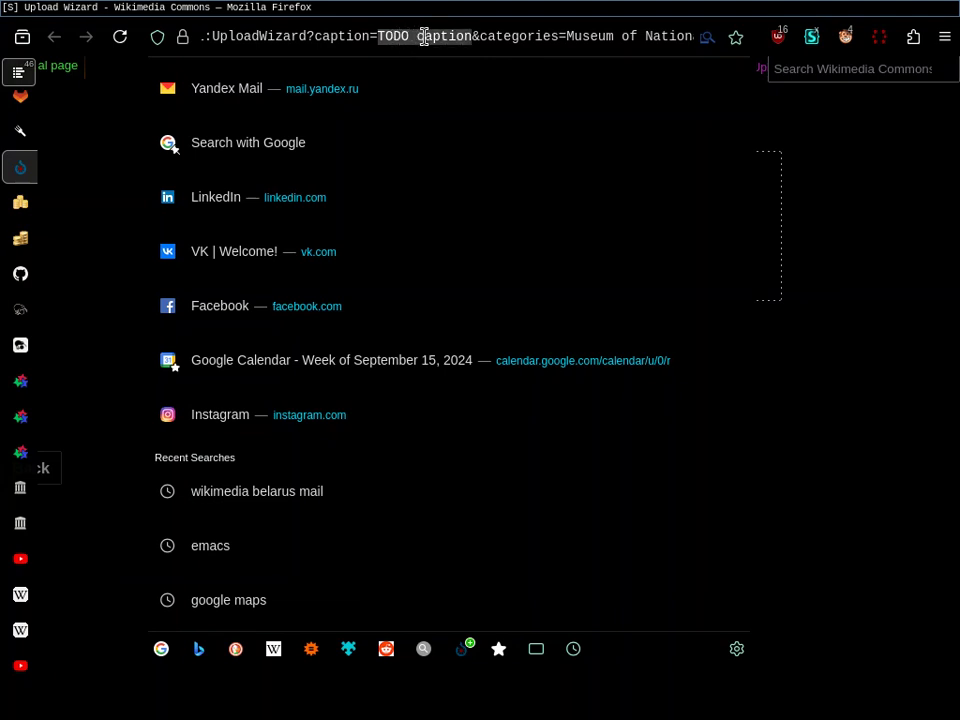
left_click_drag(565, 44, 700, 50)
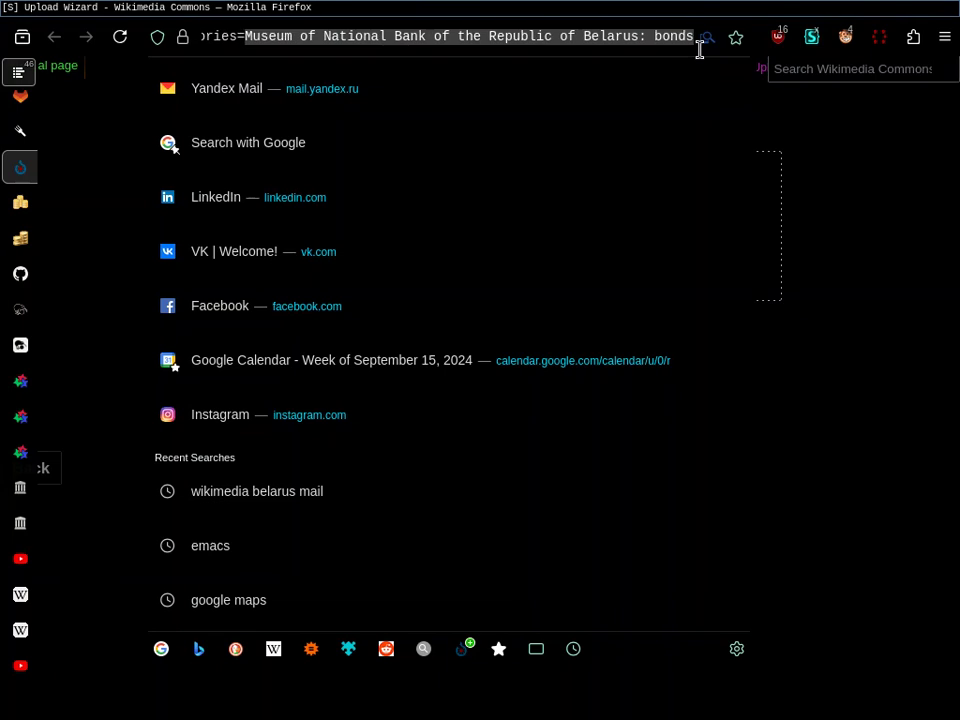
left_click(905, 254)
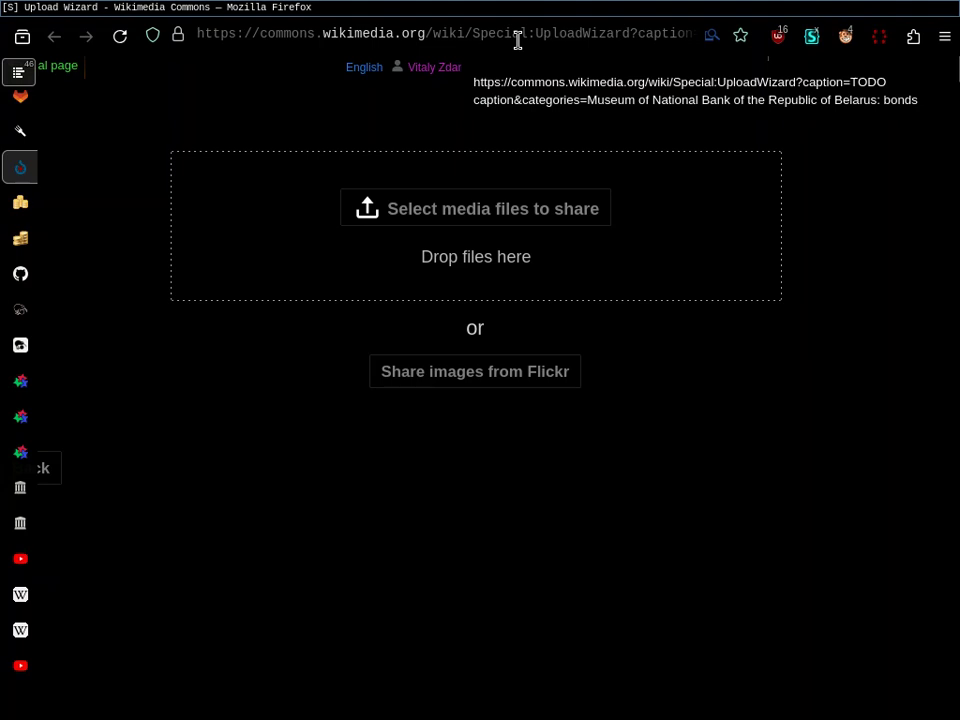
Upload the back and front PNG images of the 3-rouble bond КП226-2 from the Desktop folder
left_click(463, 211)
left_click(305, 99)
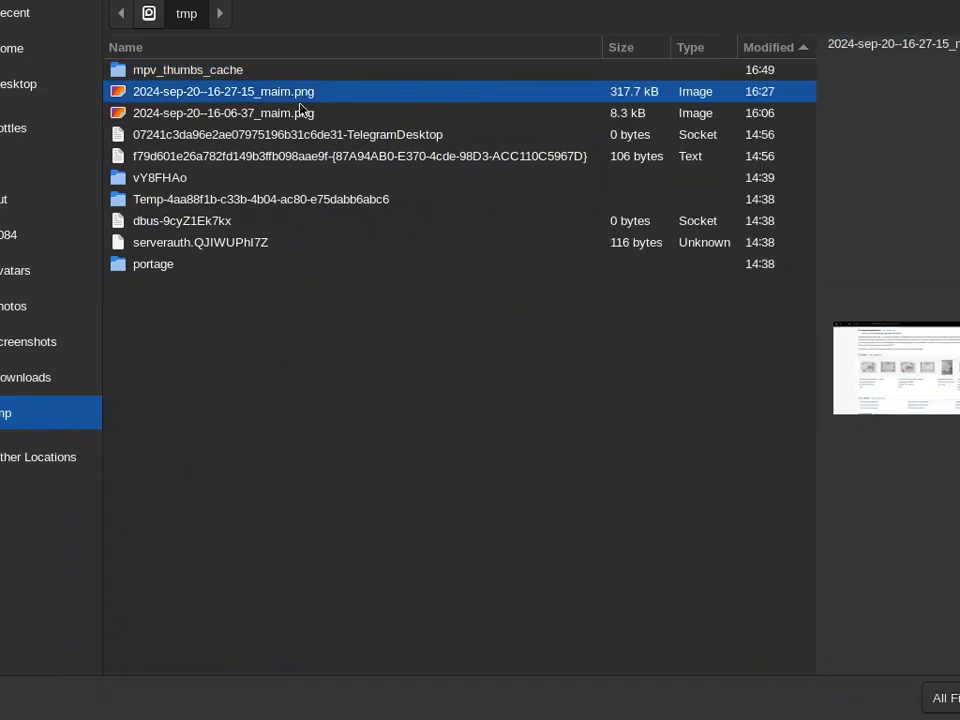
left_click(291, 114)
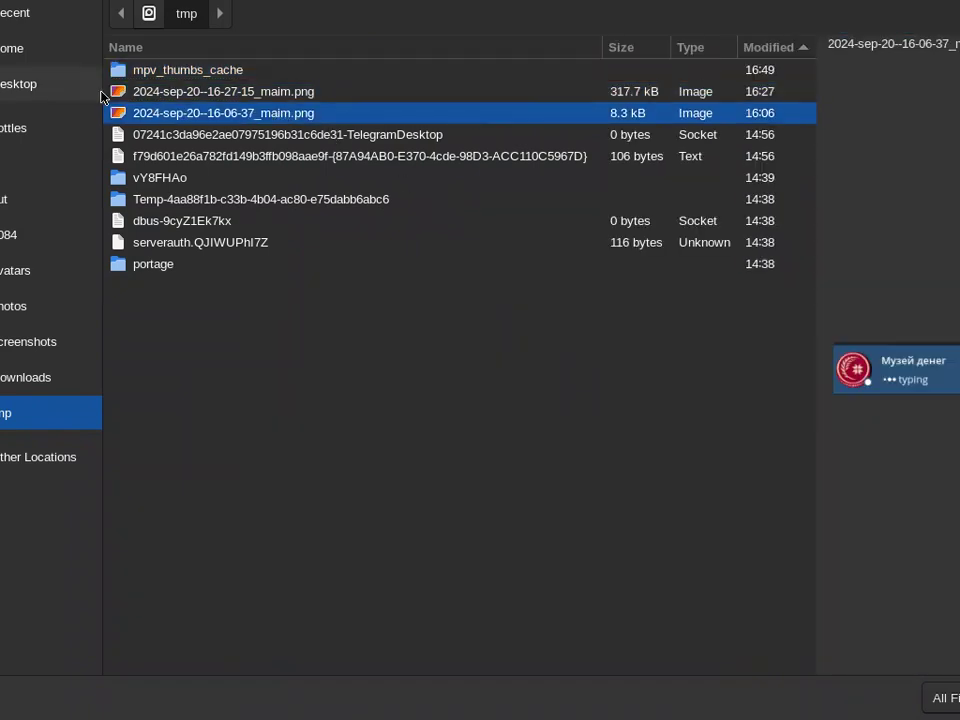
left_click(15, 86)
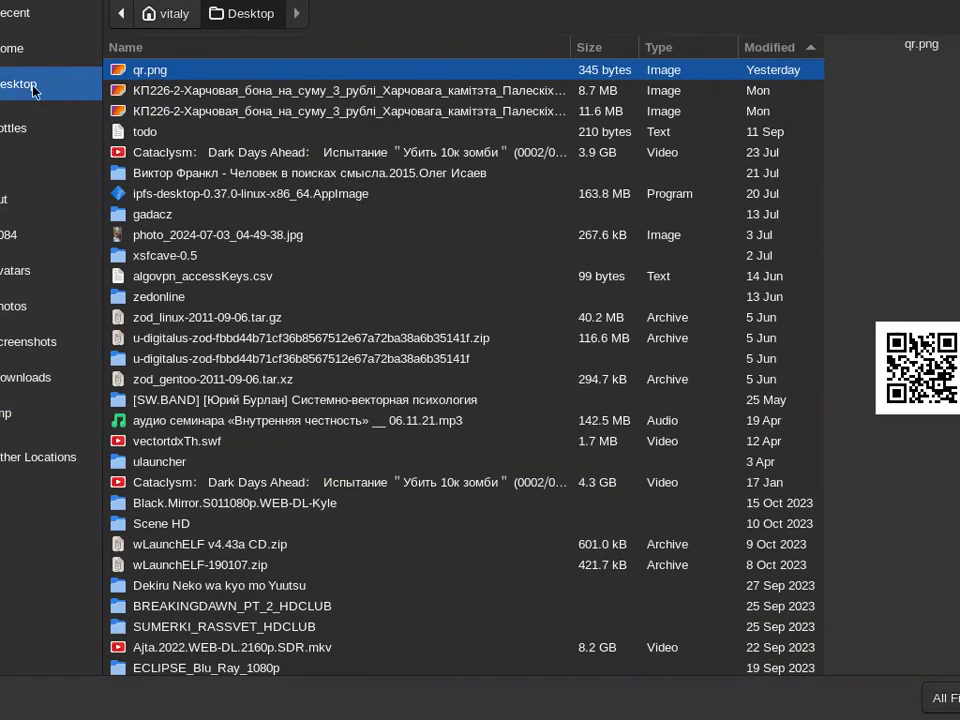
left_click(174, 108)
left_click(174, 99)
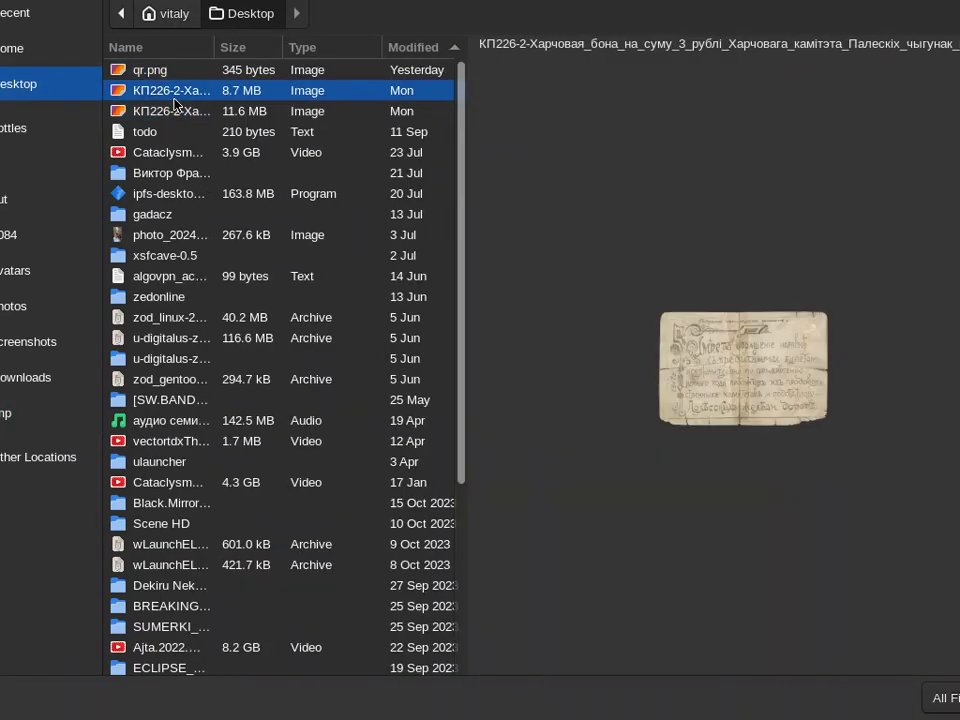
key("shift+Down")
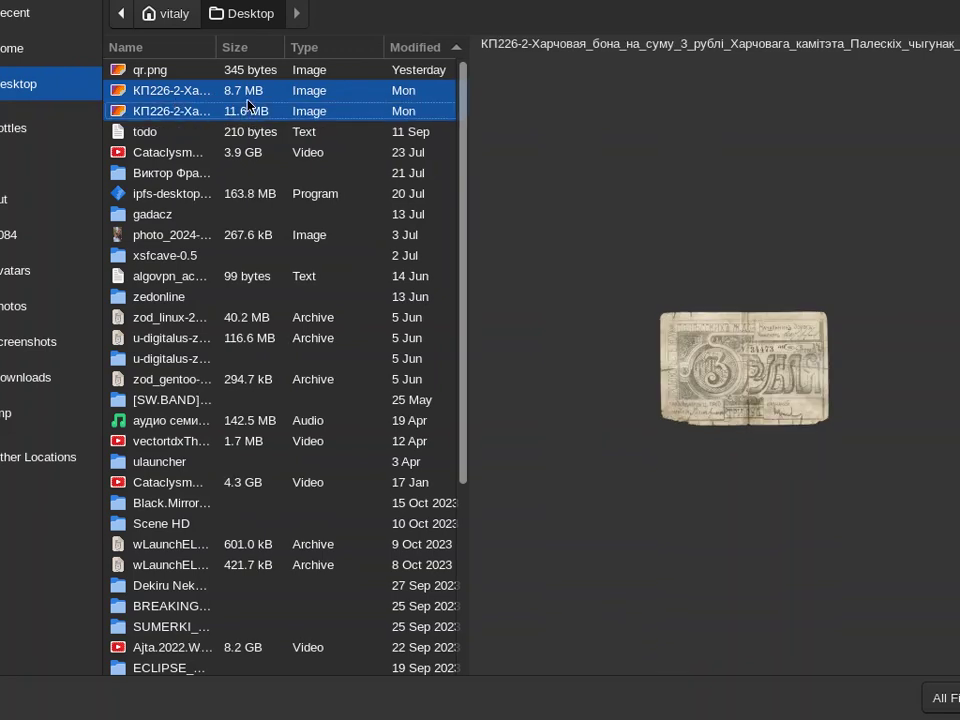
key("Return")
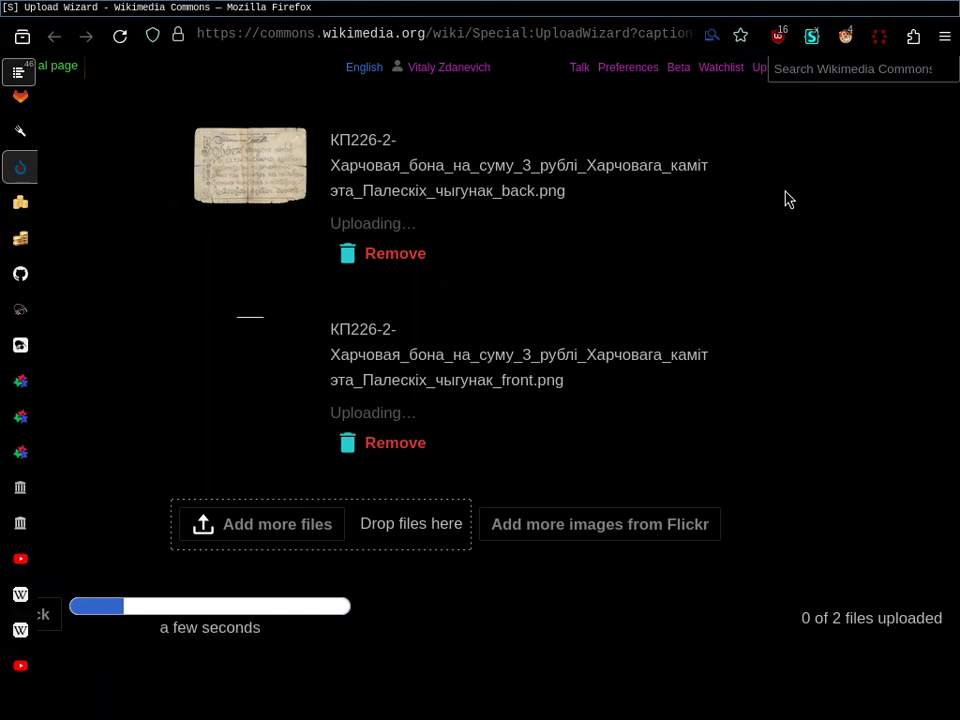
Turn off the "Wikipedia and sister projects: black, minimal" style and view the Upload Wizard's default layout
left_click(806, 40)
left_click(694, 90)
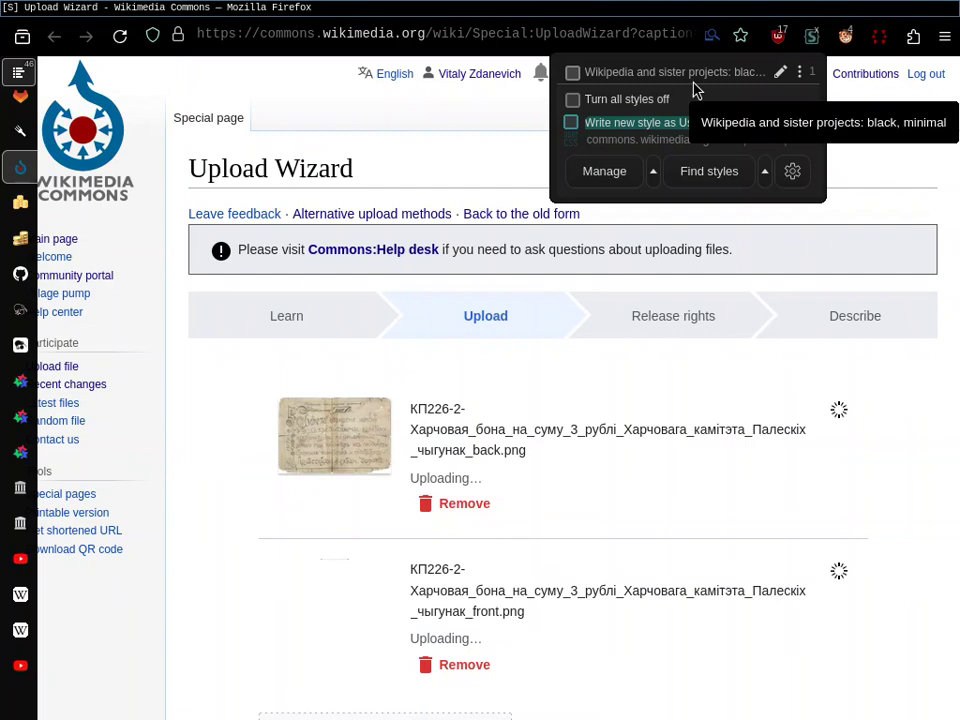
left_click(864, 154)
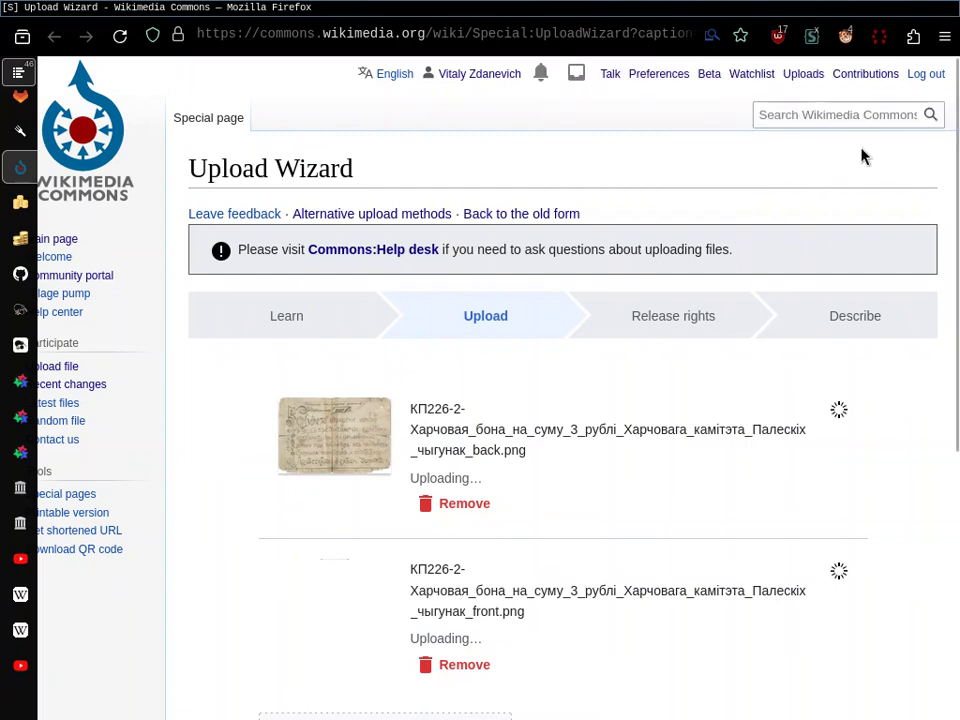
scroll(864, 154, "down", 4)
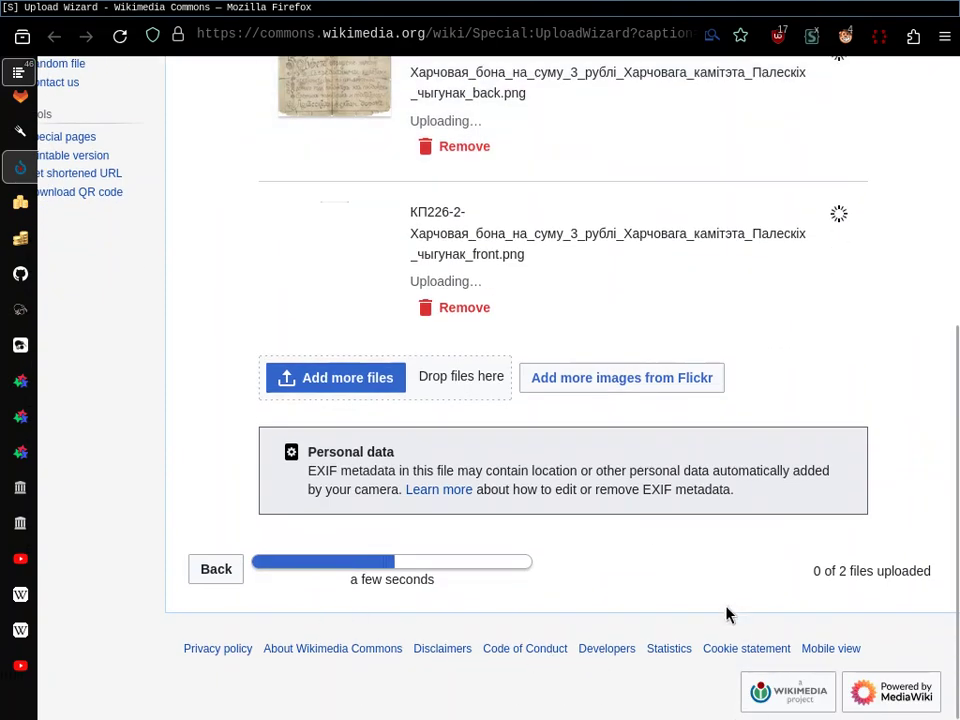
scroll(435, 572, "up", 3)
scroll(632, 611, "down", 3)
scroll(578, 522, "up", 8)
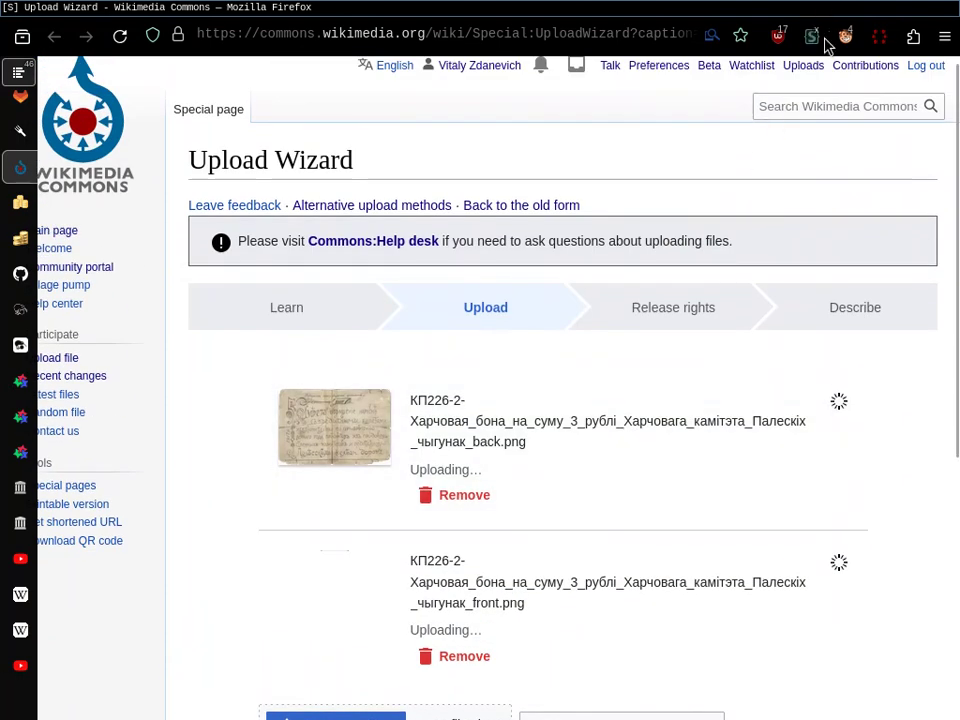
Toggle the "Wikipedia and sister projects: black, minimal" style to compare both looks, leaving it enabled
left_click(811, 38)
left_click(718, 75)
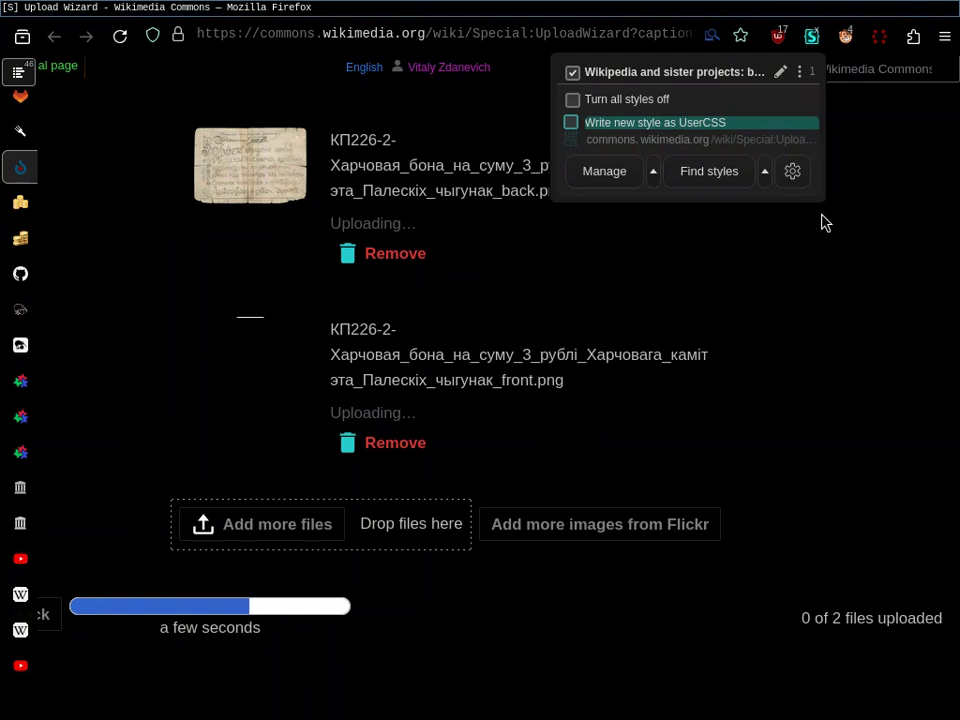
left_click(664, 76)
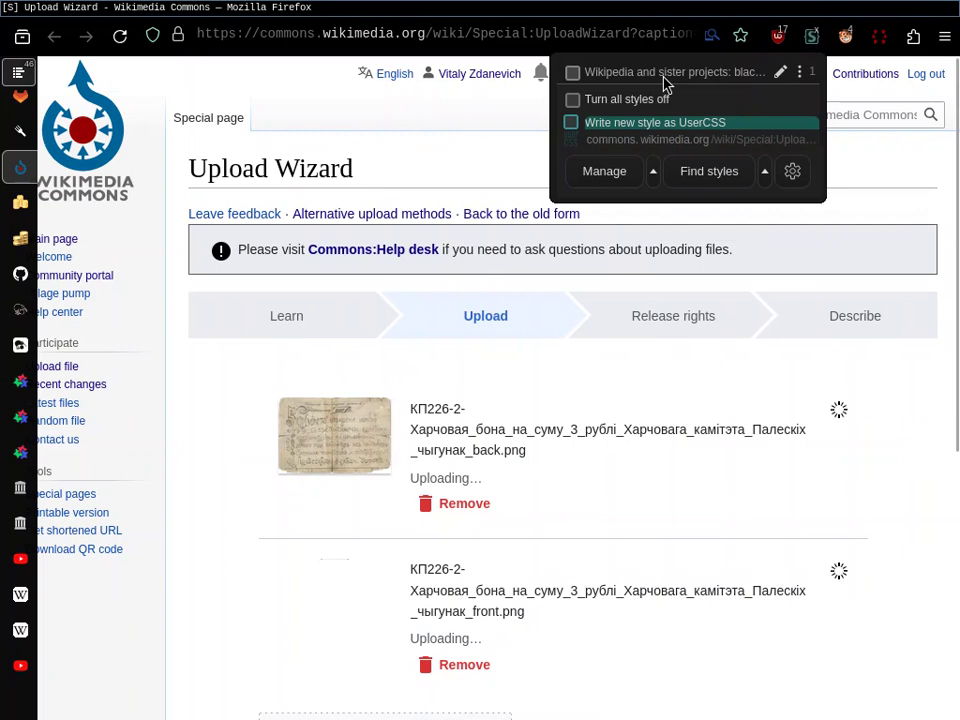
left_click(662, 77)
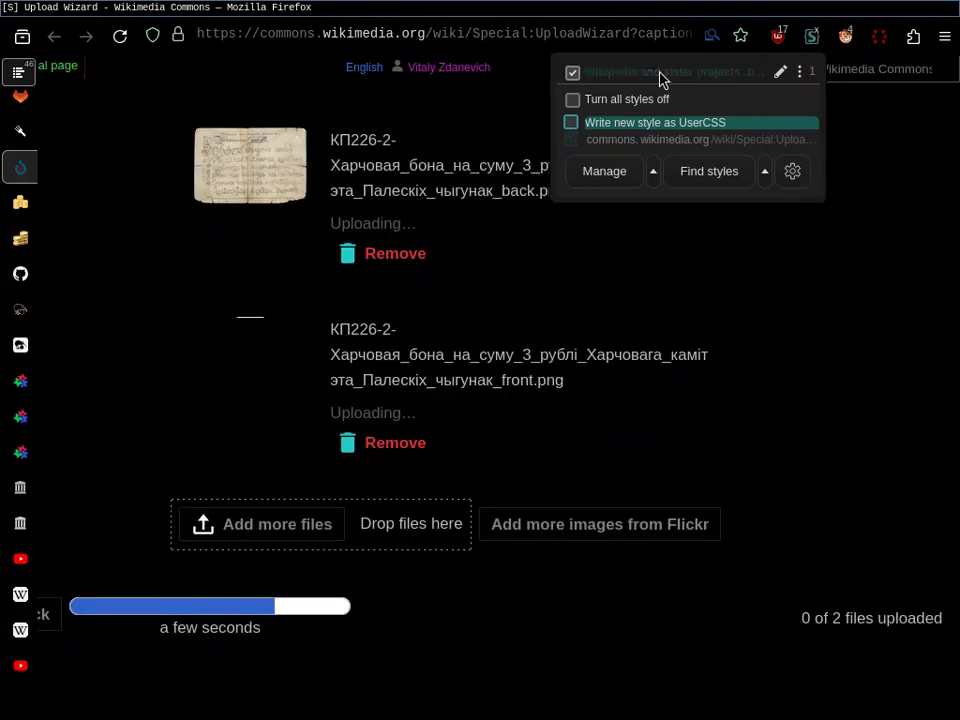
left_click(876, 322)
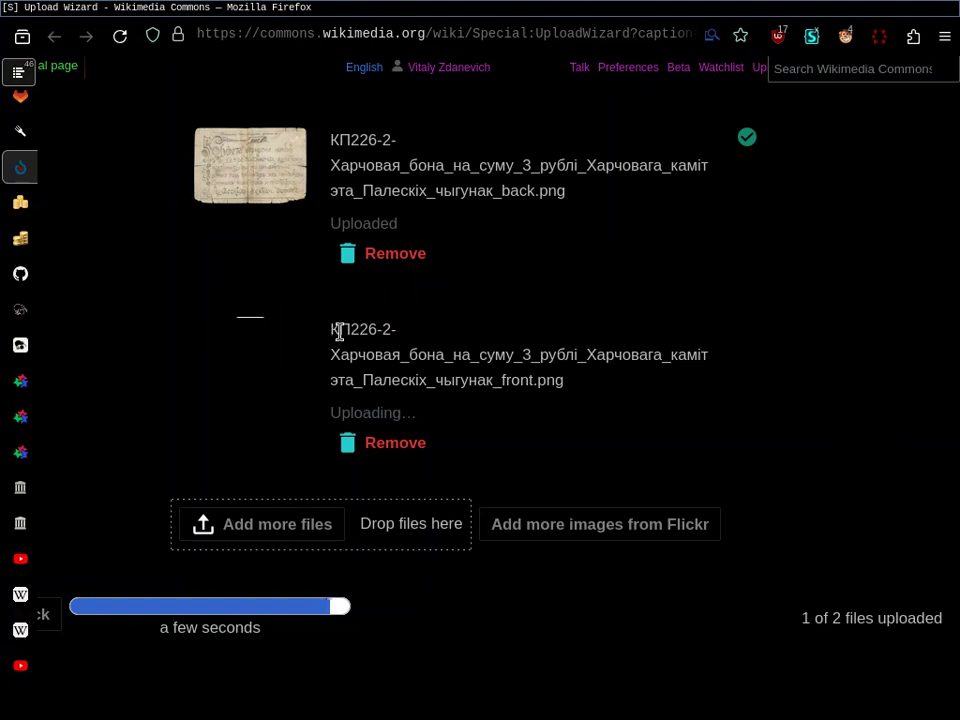
Highlight the КП226-2- prefix in the front image's file name and return to the 3-rouble bond's museum page, checking its matched userscripts
left_click_drag(330, 338, 407, 345)
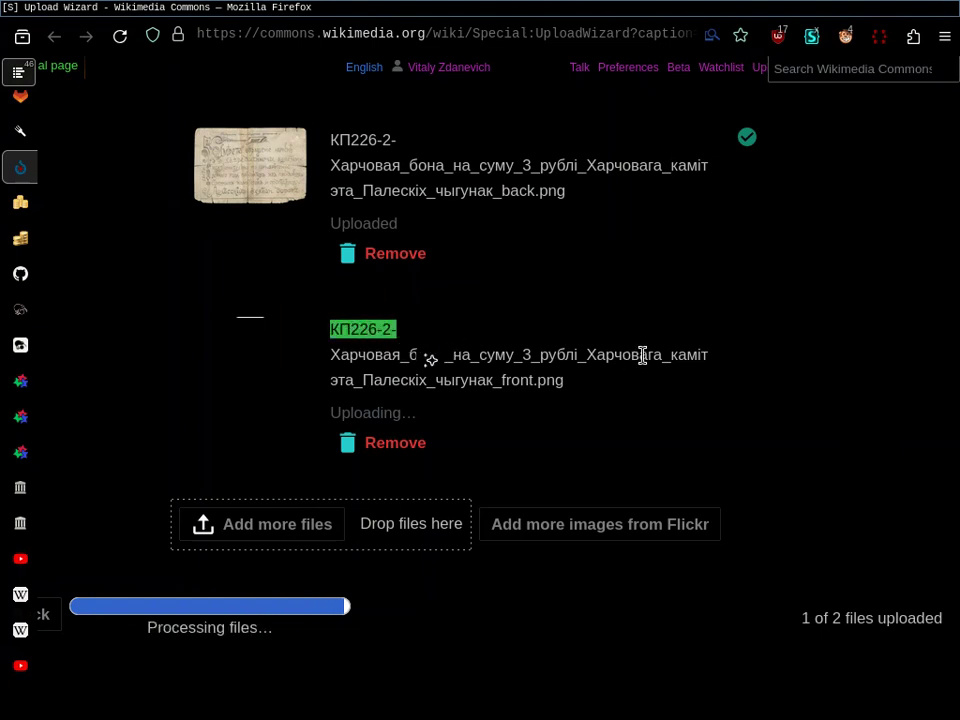
key("alt+Tab")
key("Tab")
key("alt+Tab")
key("Escape")
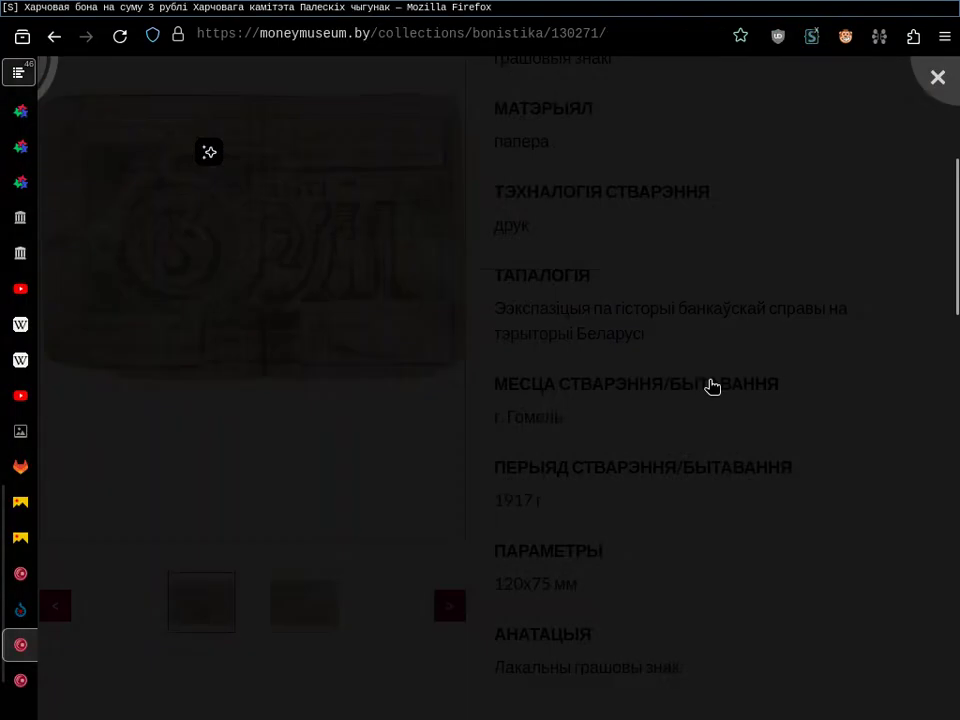
scroll(766, 190, "up", 4)
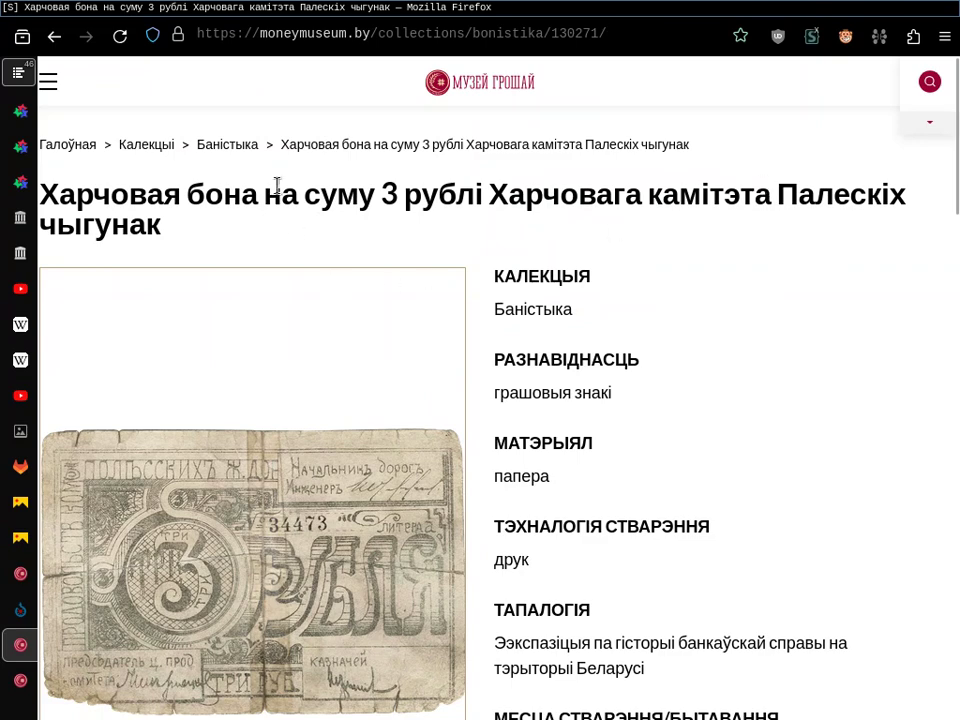
left_click(845, 37)
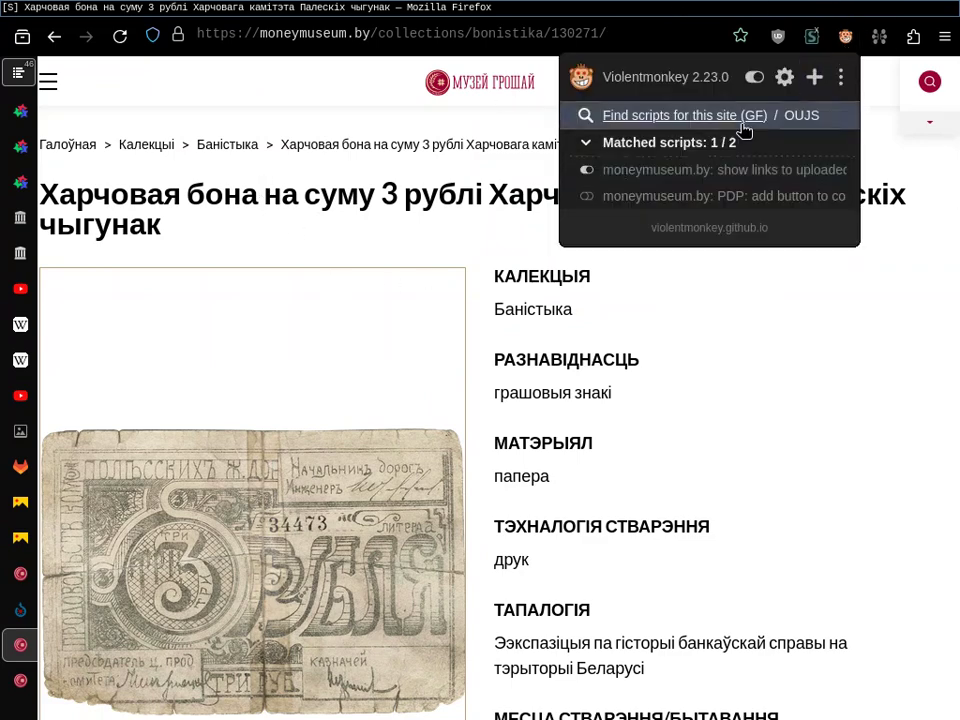
left_click(694, 311)
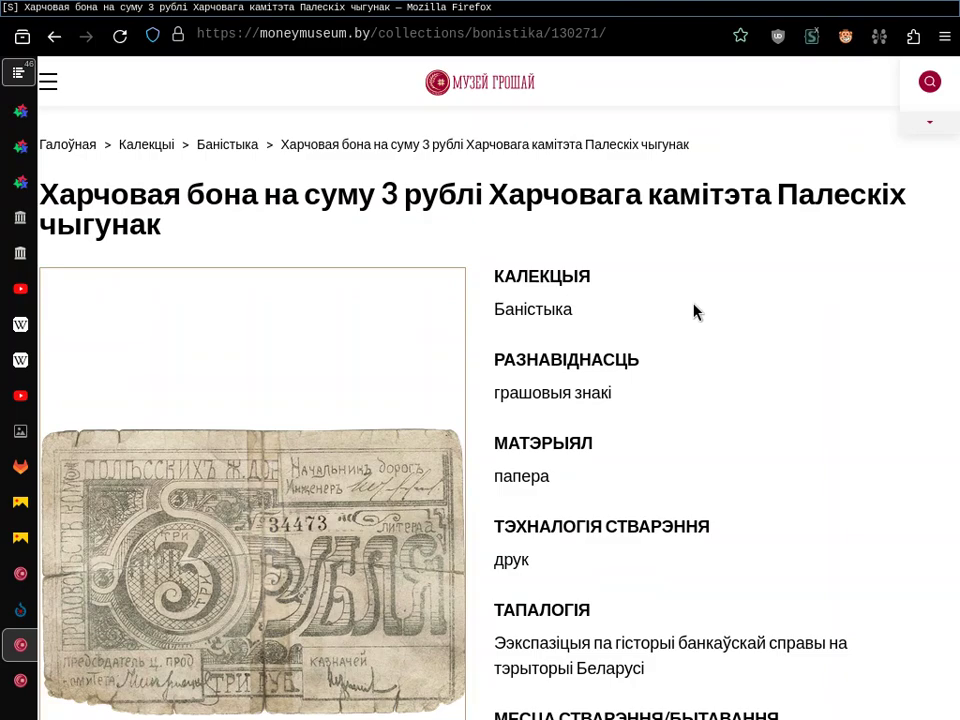
Open the bond's full-size image, check the suggested name КП226-2.png in the save dialog, and close both without saving
left_click(298, 416)
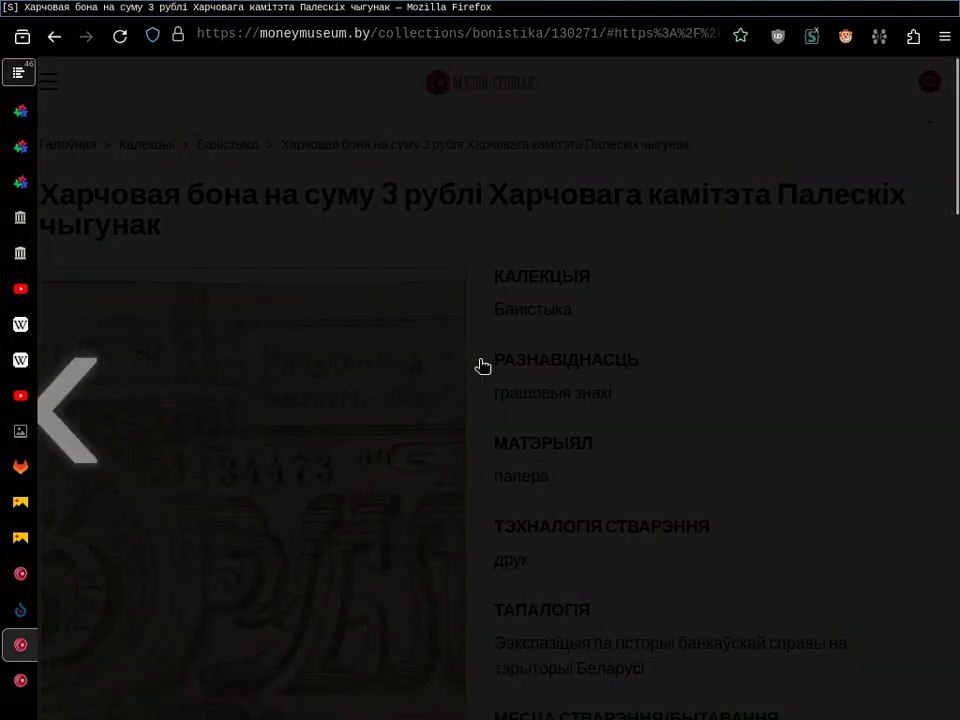
key("ctrl+s")
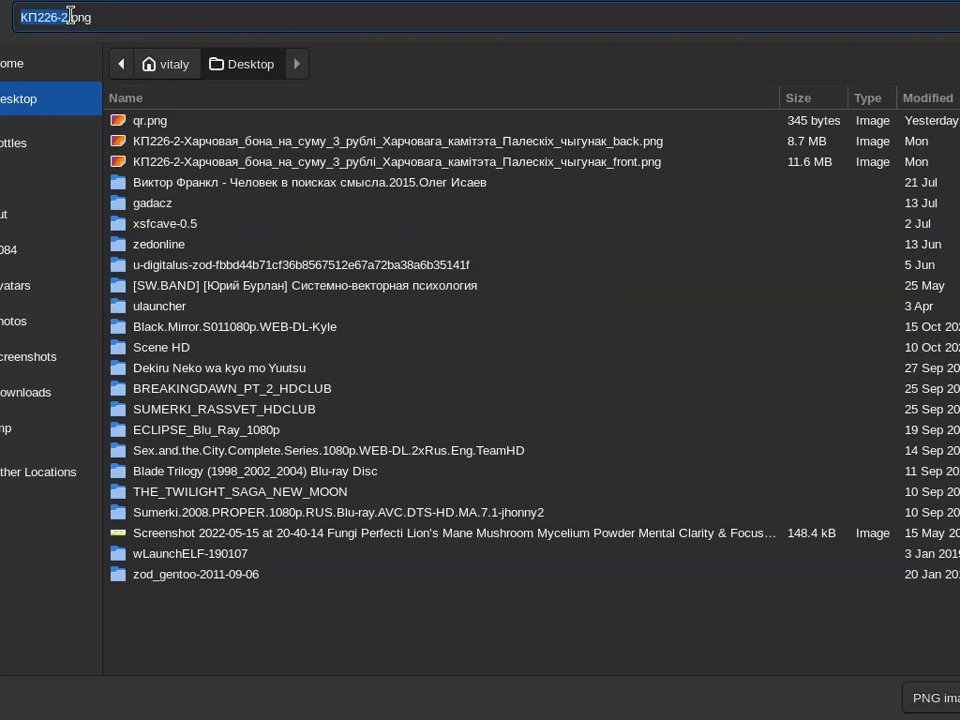
left_click_drag(70, 14, 60, 14)
key("Escape")
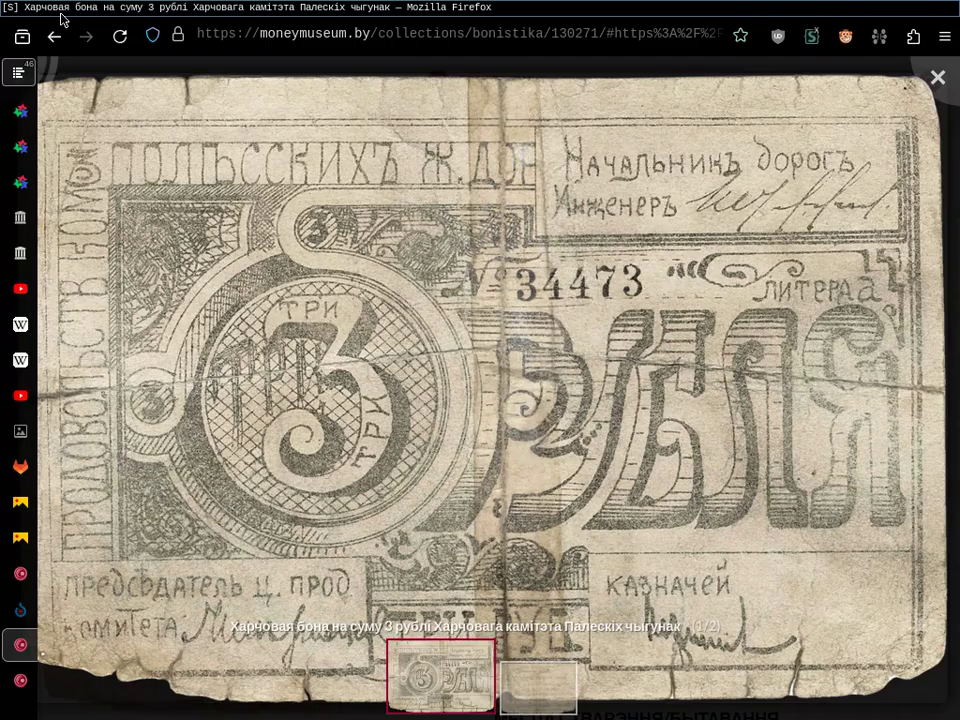
key("Escape")
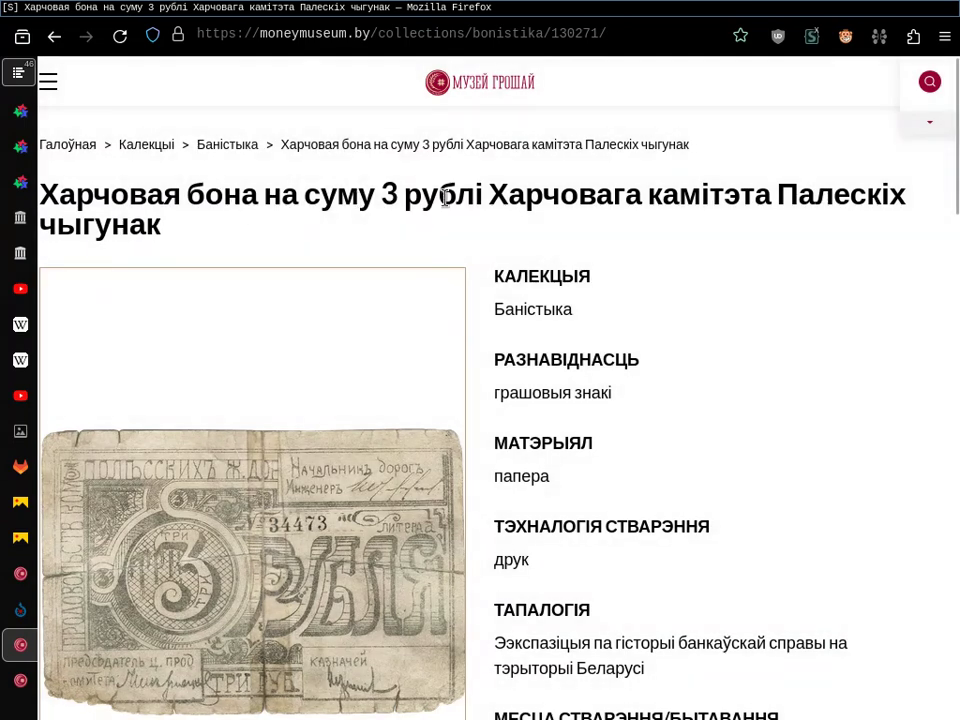
Enable the moneymuseum.by PDP userscript that adds a copy button to the item page
left_click(846, 37)
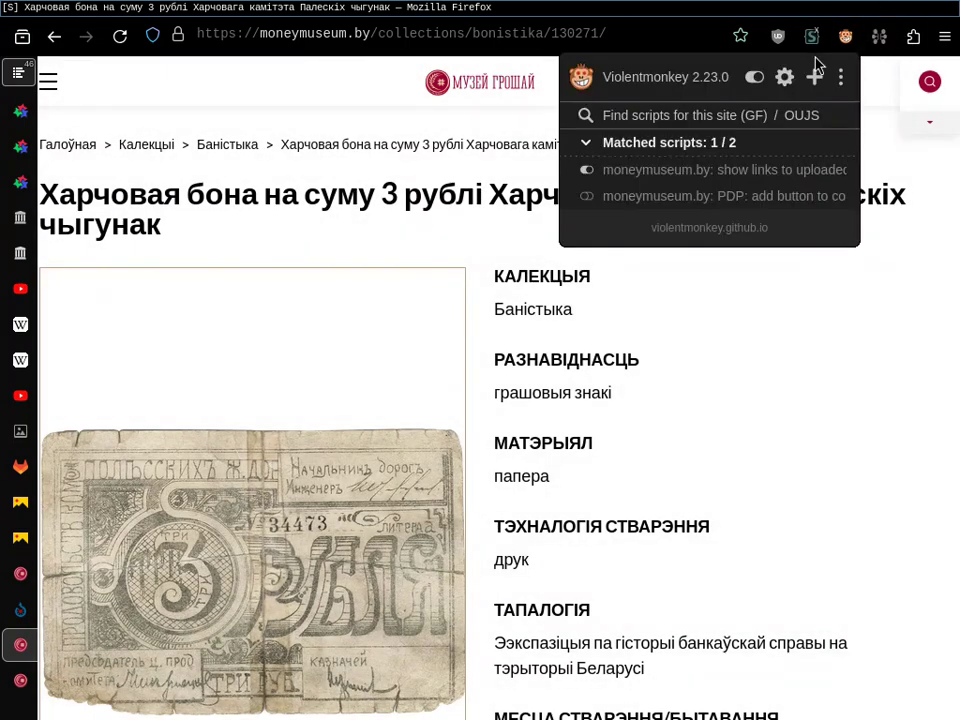
left_click(590, 197)
left_click(503, 238)
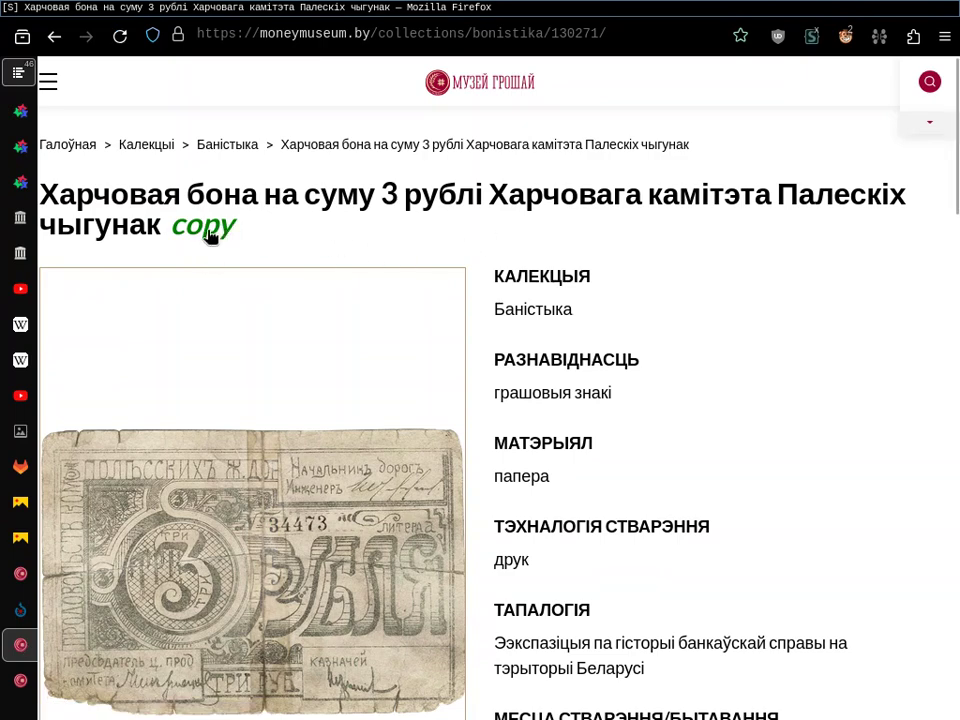
Paste the bond's copied title with underscores into the museum page's address bar without running a search
left_click(480, 40)
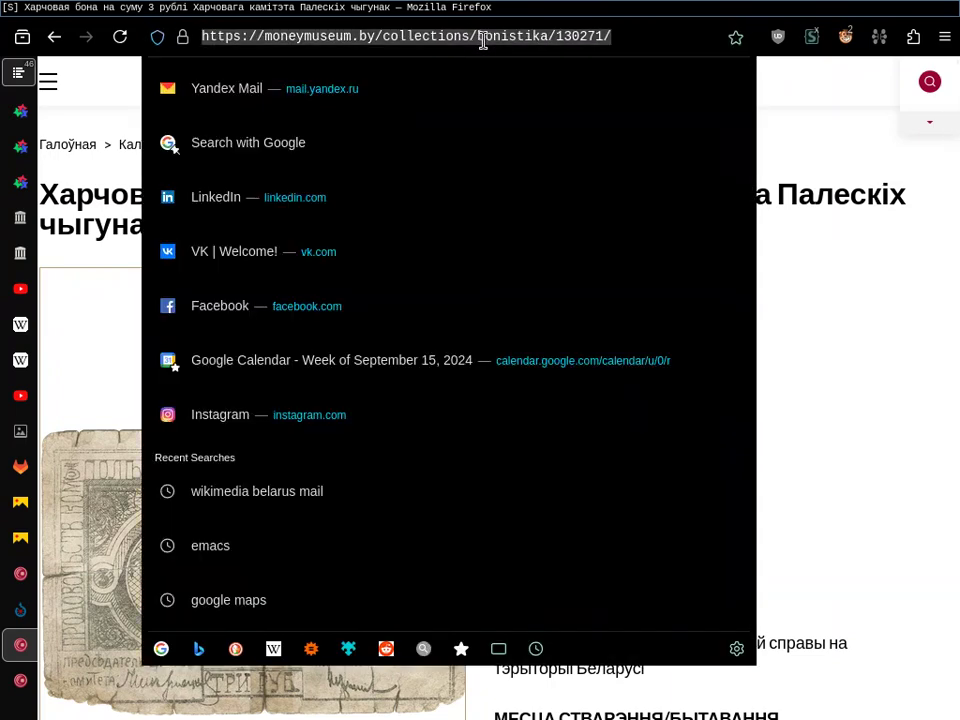
type("Харчовая_бона_на_суму_3_рублі_Харчовага_камітэта_Палескіх_чыгунак")
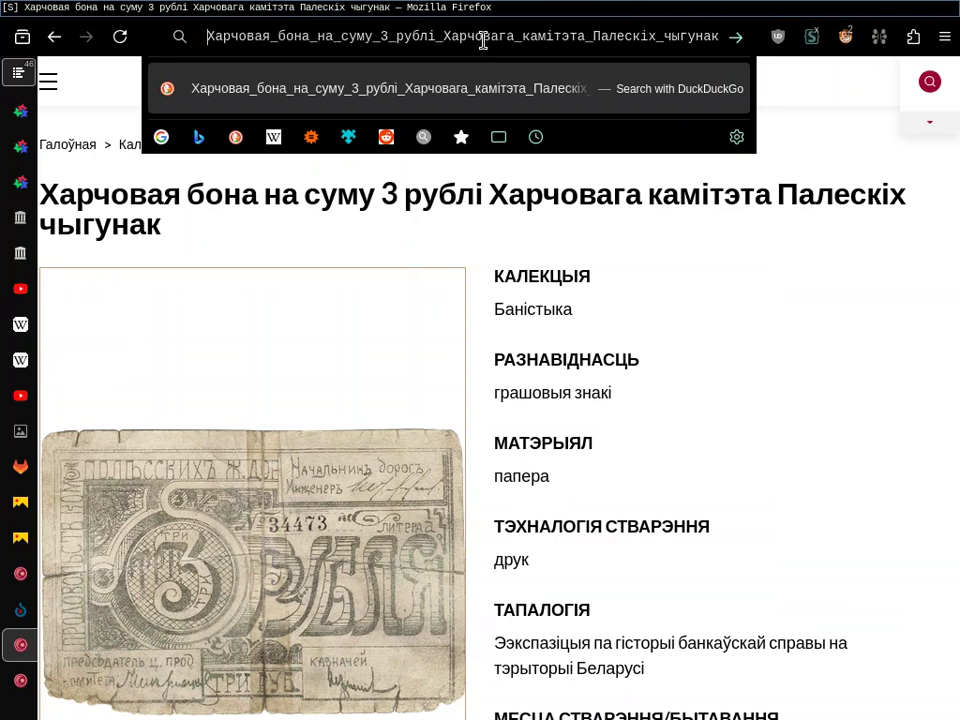
key("Escape")
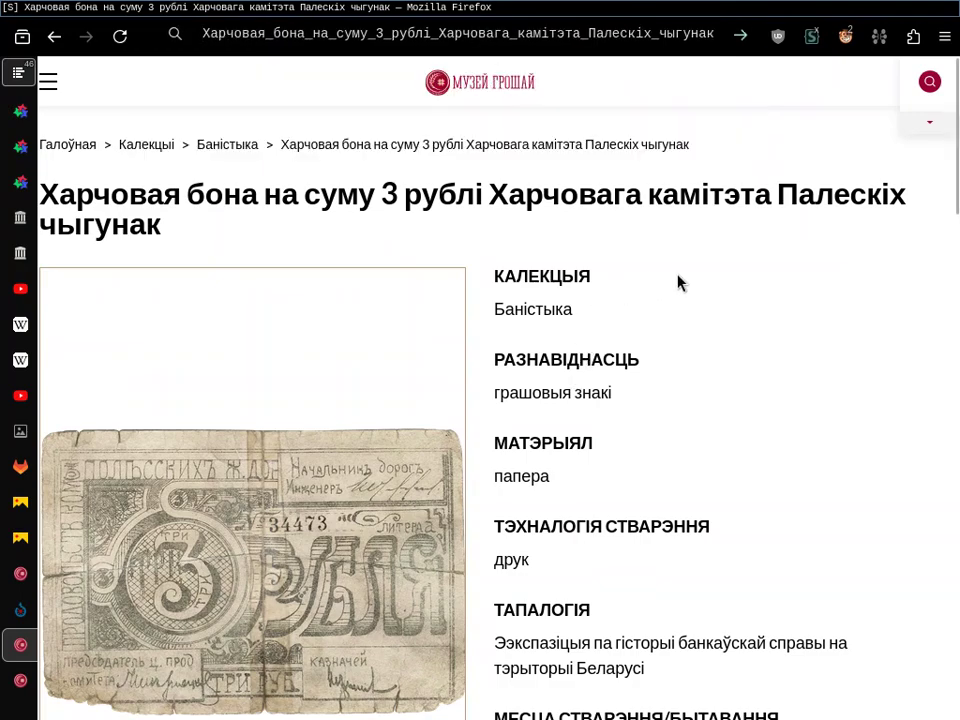
Continue the Upload Wizard to the release rights stage, and toggle the "Wikipedia and sister projects: black, minimal" style off and back on
key("alt+Tab")
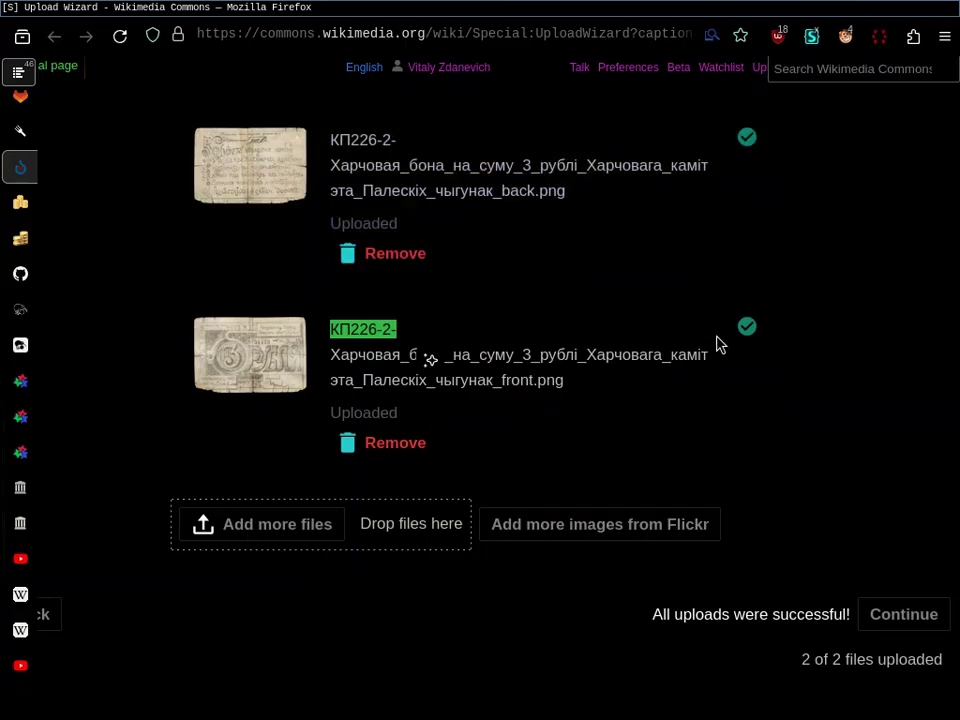
left_click(915, 620)
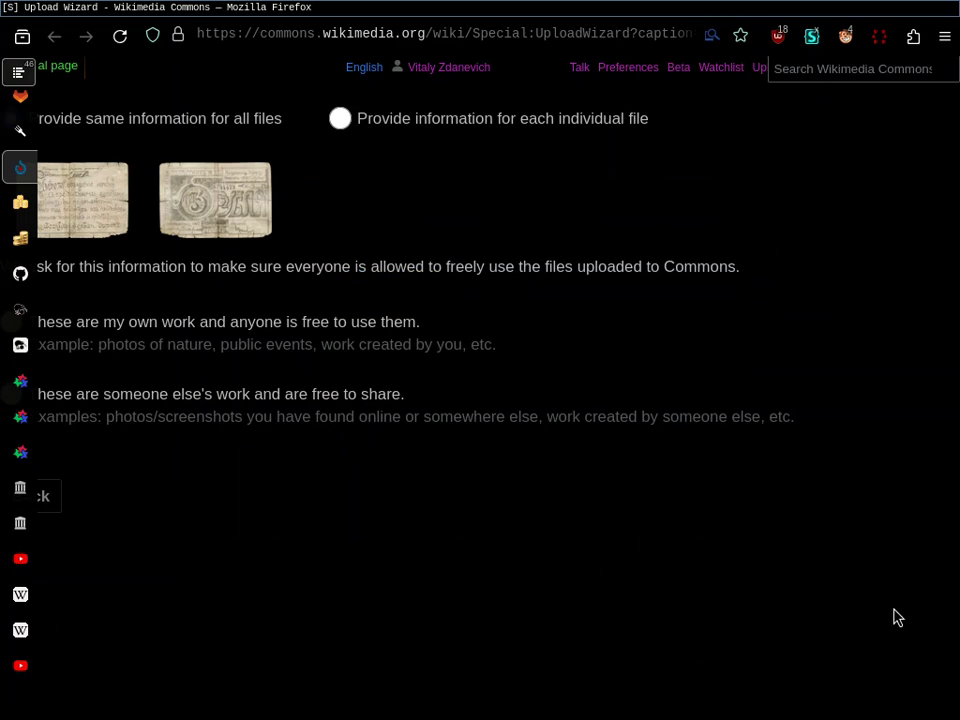
left_click(811, 37)
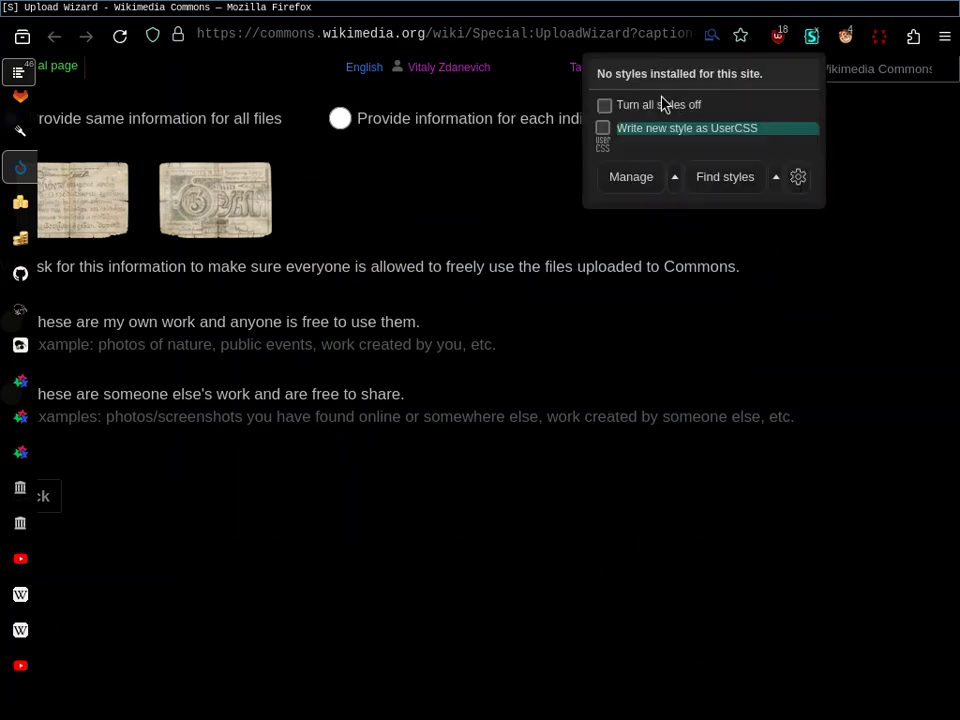
left_click(634, 77)
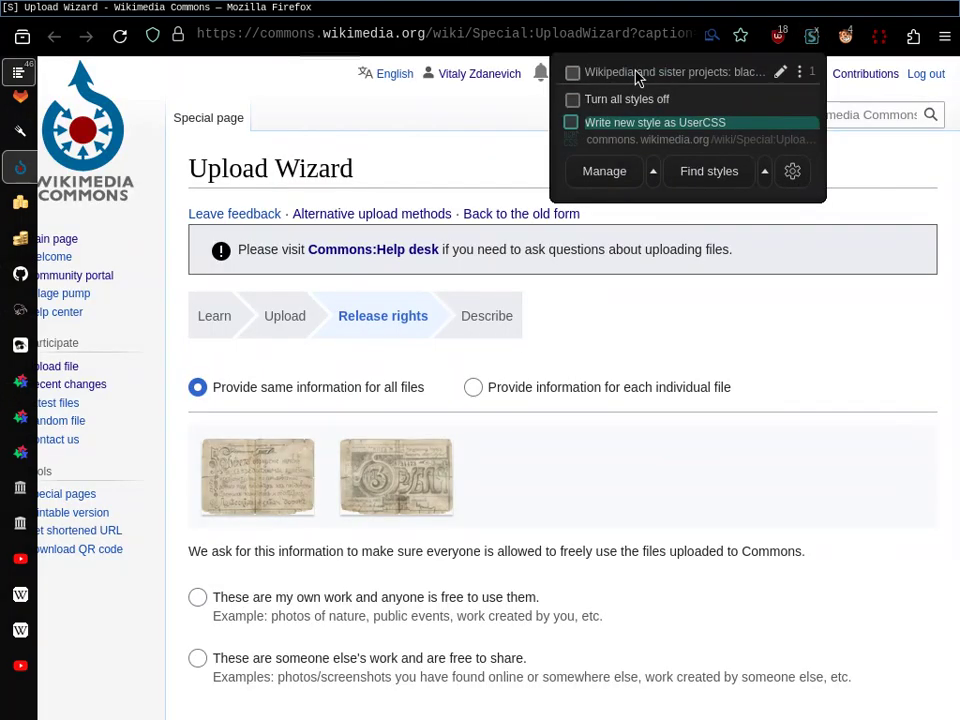
left_click(634, 77)
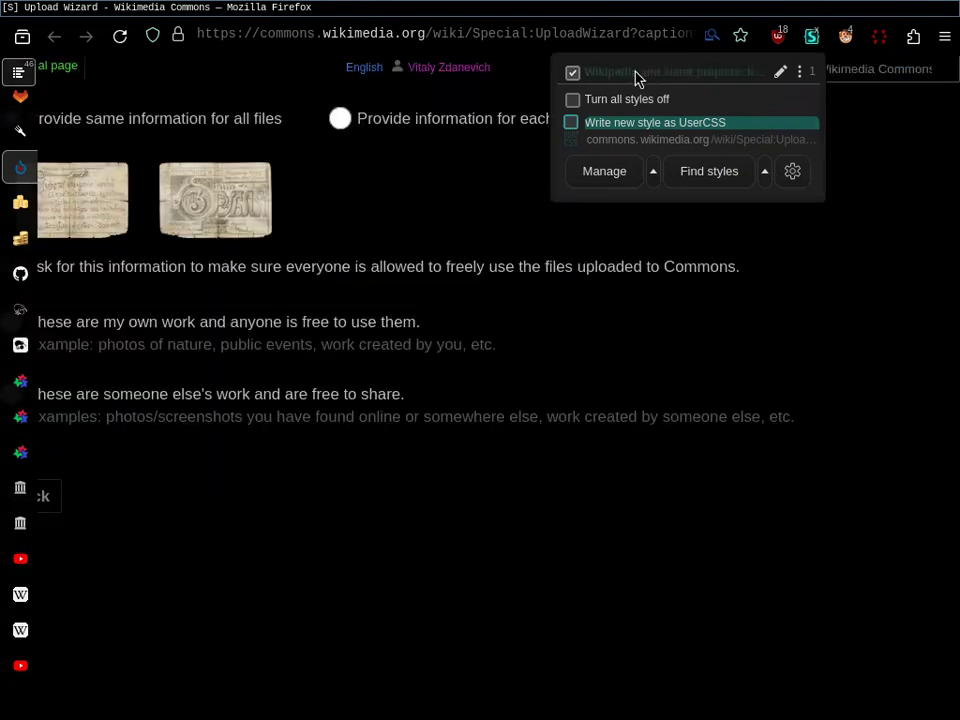
Declare both bond images as someone else's work that is free to share
left_click(329, 415)
left_click(322, 406)
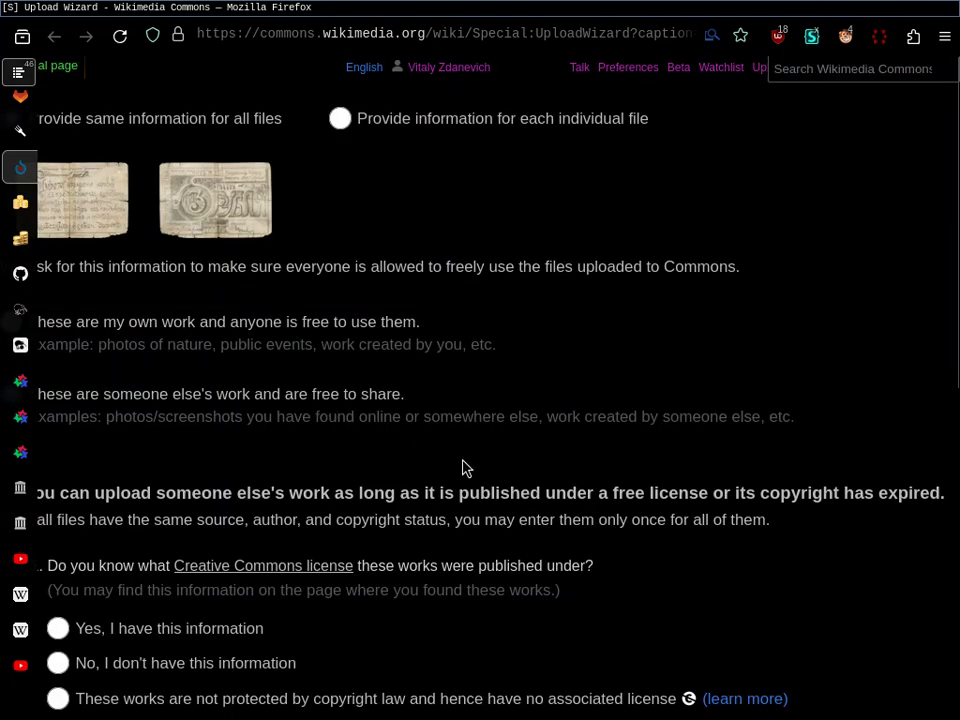
scroll(463, 468, "down", 1)
Consult the bond's museum page and choose to enter a different license in wikitext format for both images
key("ctrl+Tab")
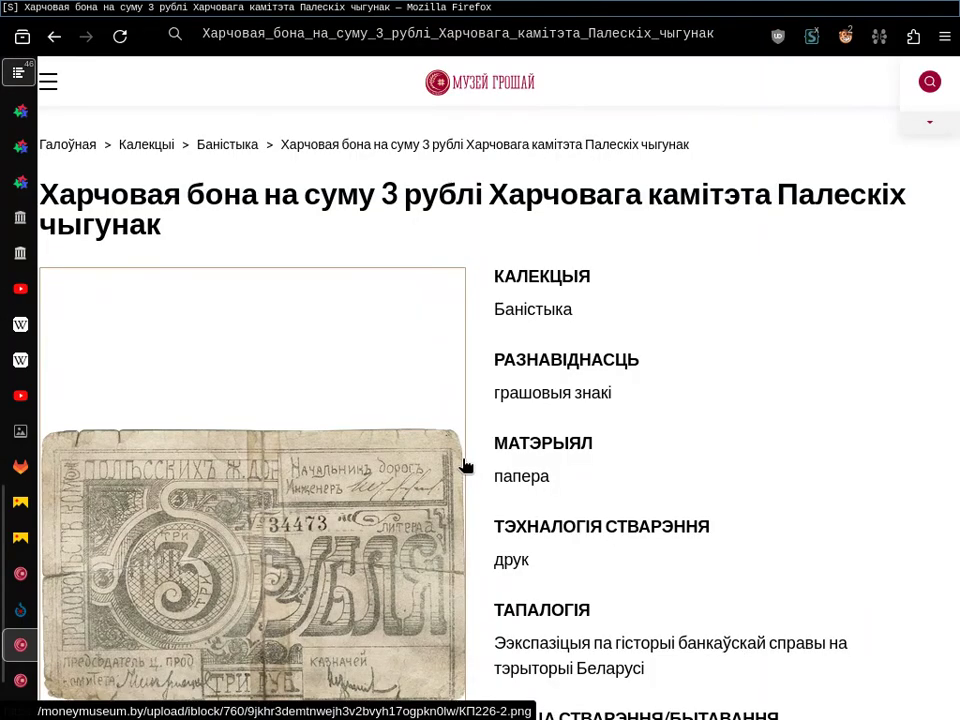
key("ctrl+shift+Tab")
key("ctrl+Tab")
scroll(506, 334, "down", 1)
key("ctrl+shift+Tab")
key("ctrl+Tab")
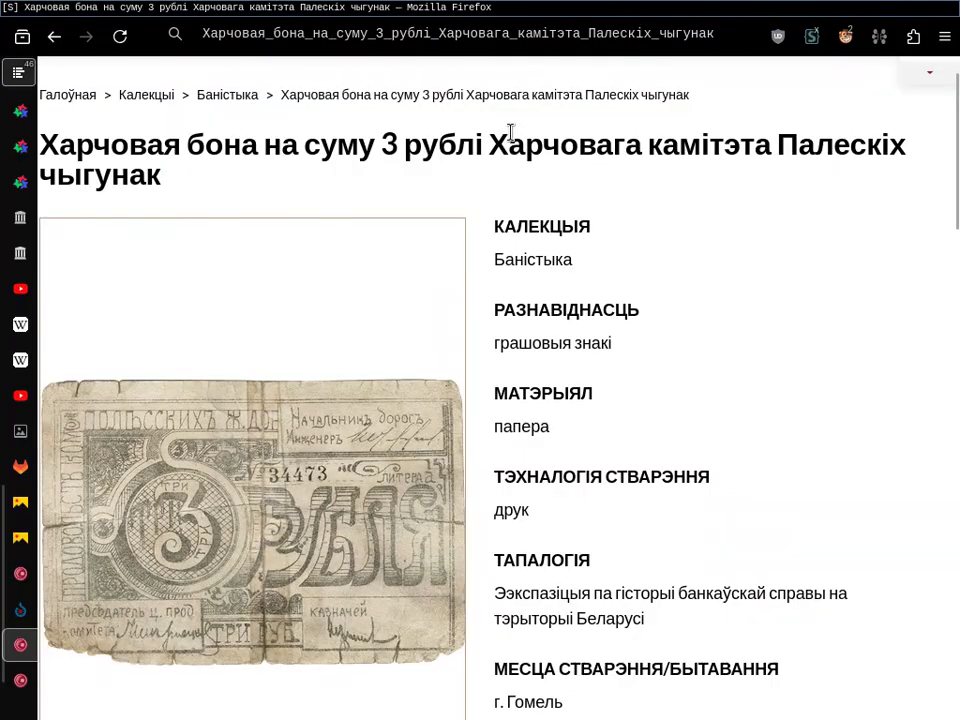
key("ctrl+l")
key("ctrl+shift+Tab")
scroll(540, 460, "down", 4)
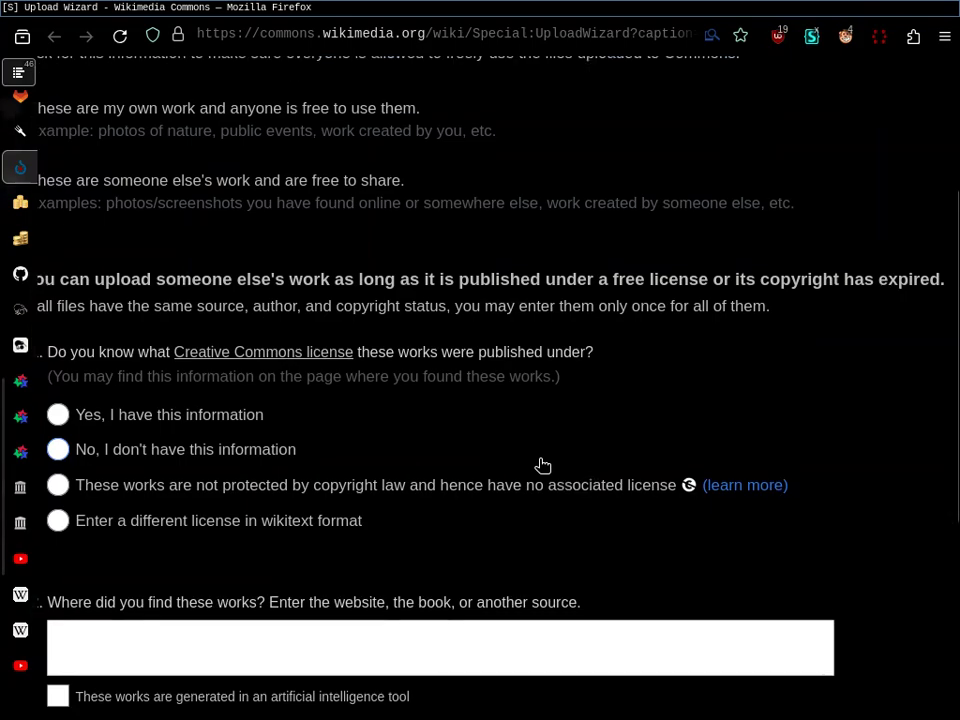
left_click(240, 500)
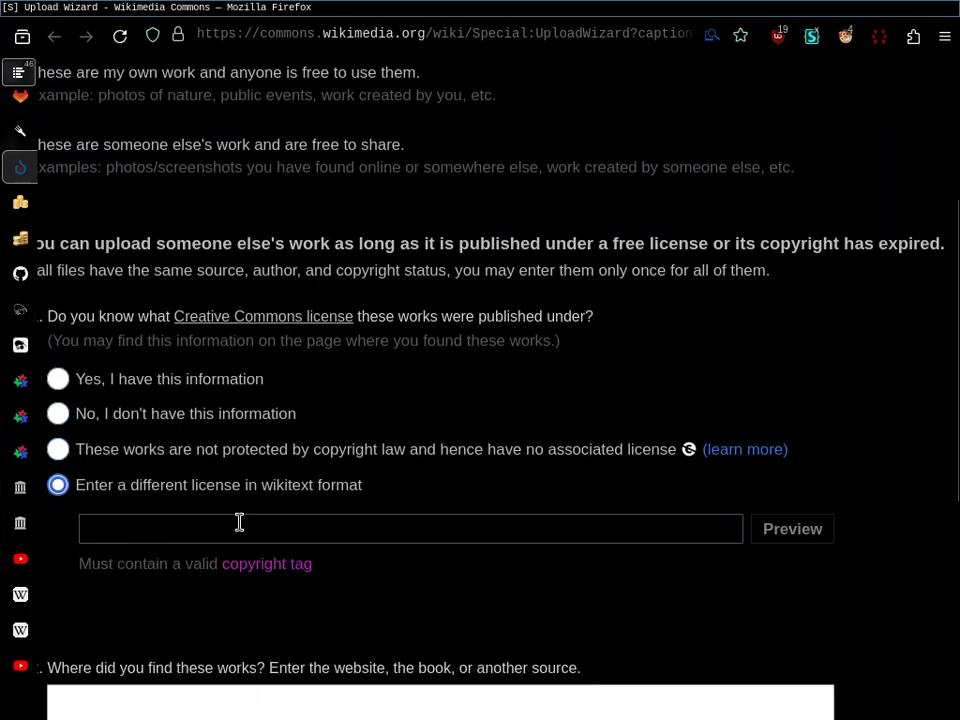
Check the period of creation listed on the 3-rouble bond's museum page
key("ctrl+Tab")
key("ctrl+l")
scroll(508, 568, "down", 5)
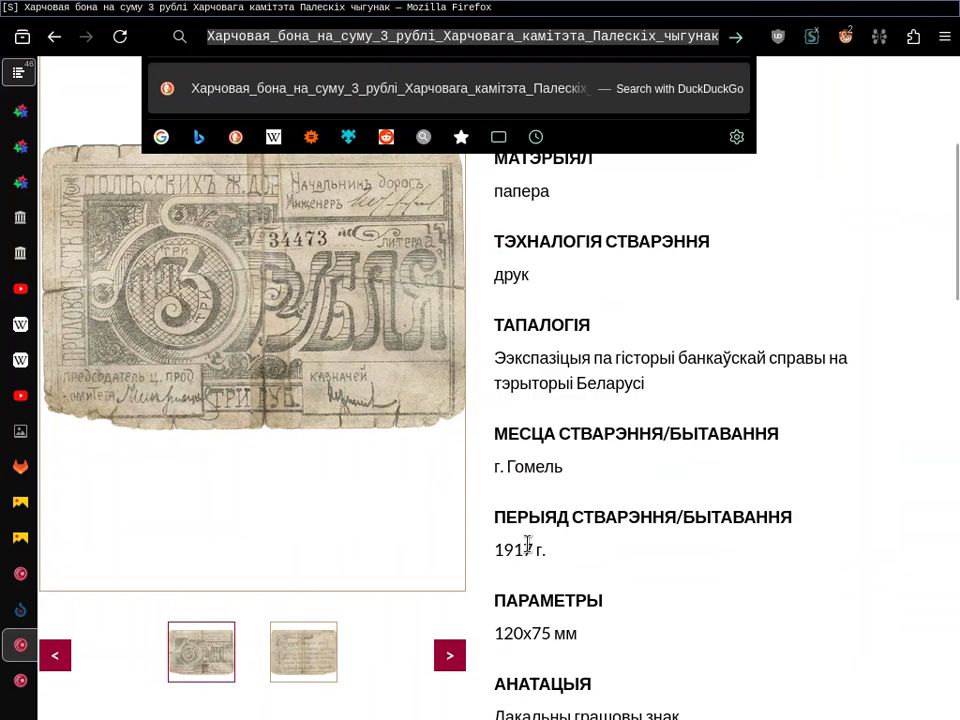
key("ctrl+shift+Tab")
Try to create a new clipping from the empty wikitext license field
left_click(429, 538)
right_click(430, 538)
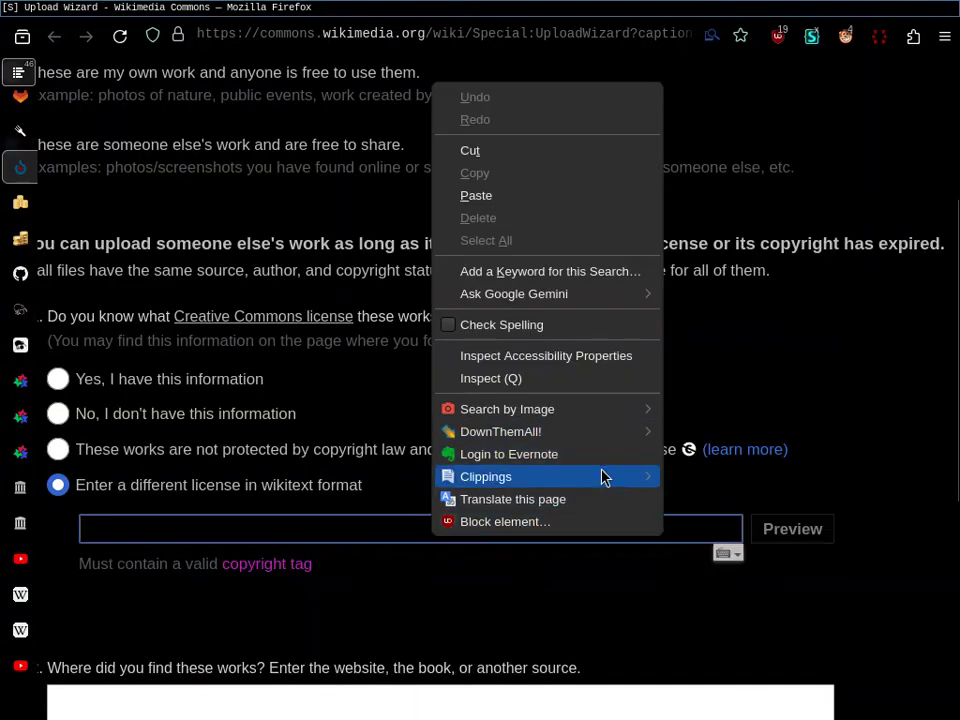
mouse_move(606, 476)
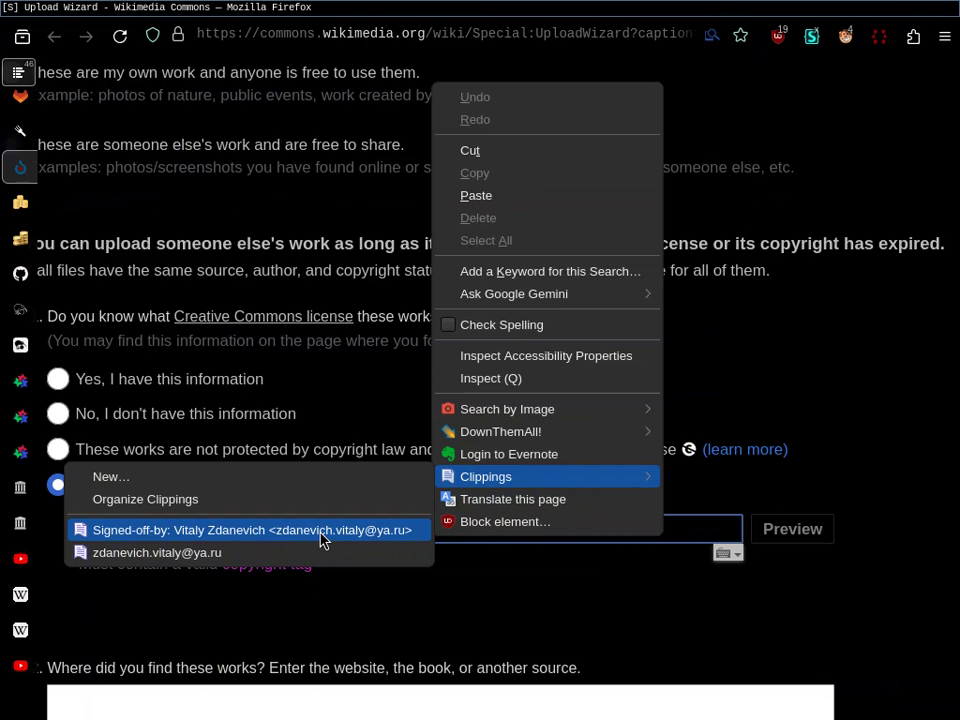
left_click(270, 478)
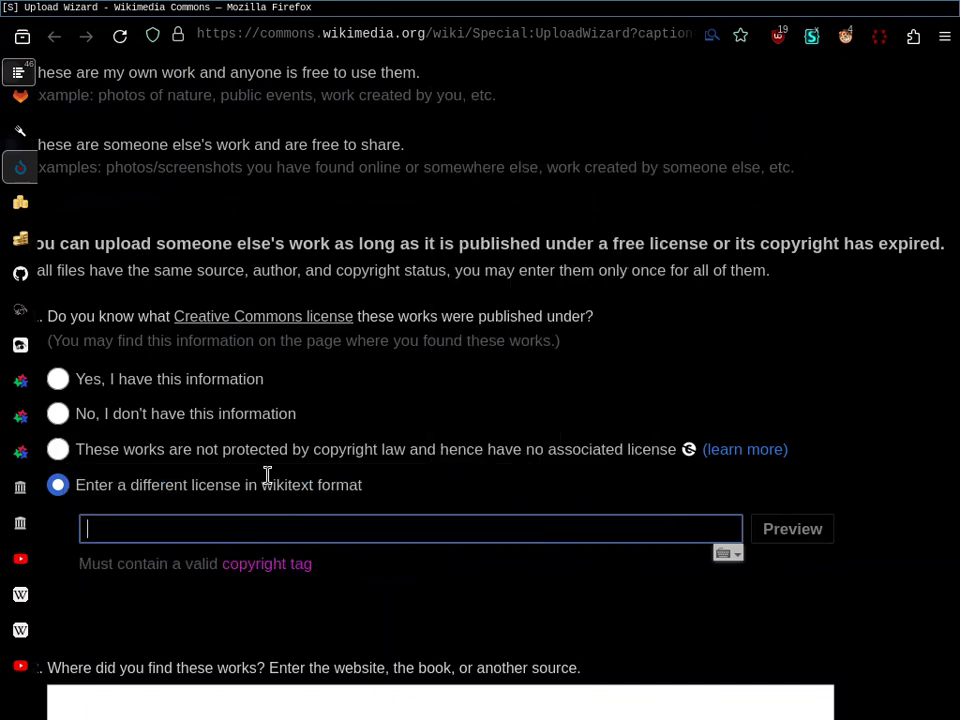
Enter the sample text sdlkfjslkdfjslkdflkdsaf in the license field and save it as a new clipping
left_click(321, 523)
type("sdlkfjslkdfjslkdflkdsaf")
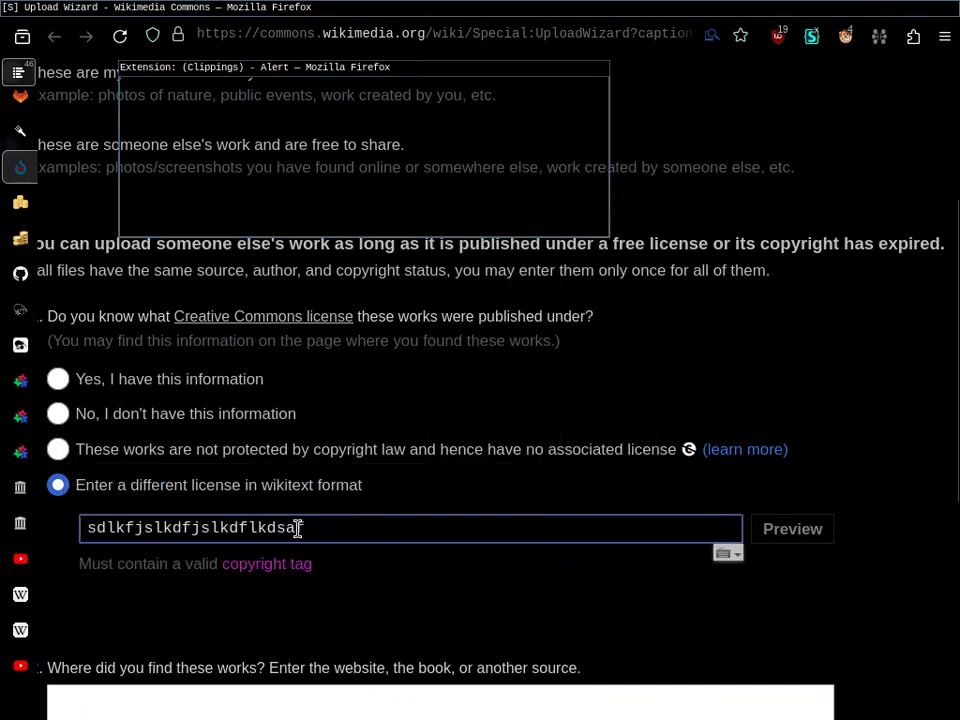
key("ctrl+a")
right_click(289, 523)
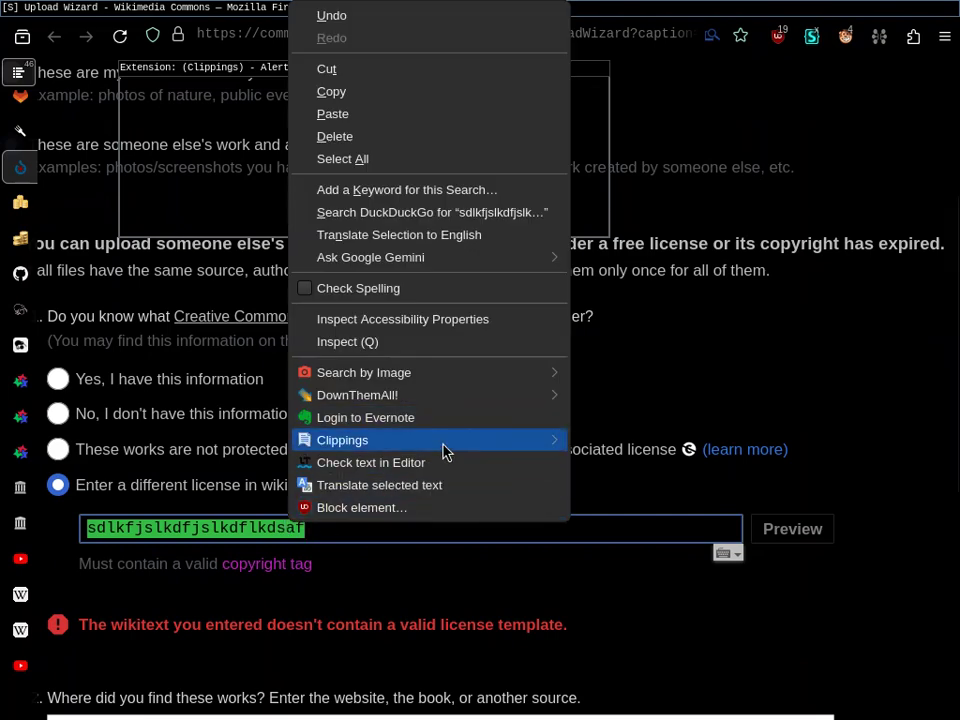
mouse_move(443, 450)
left_click(654, 446)
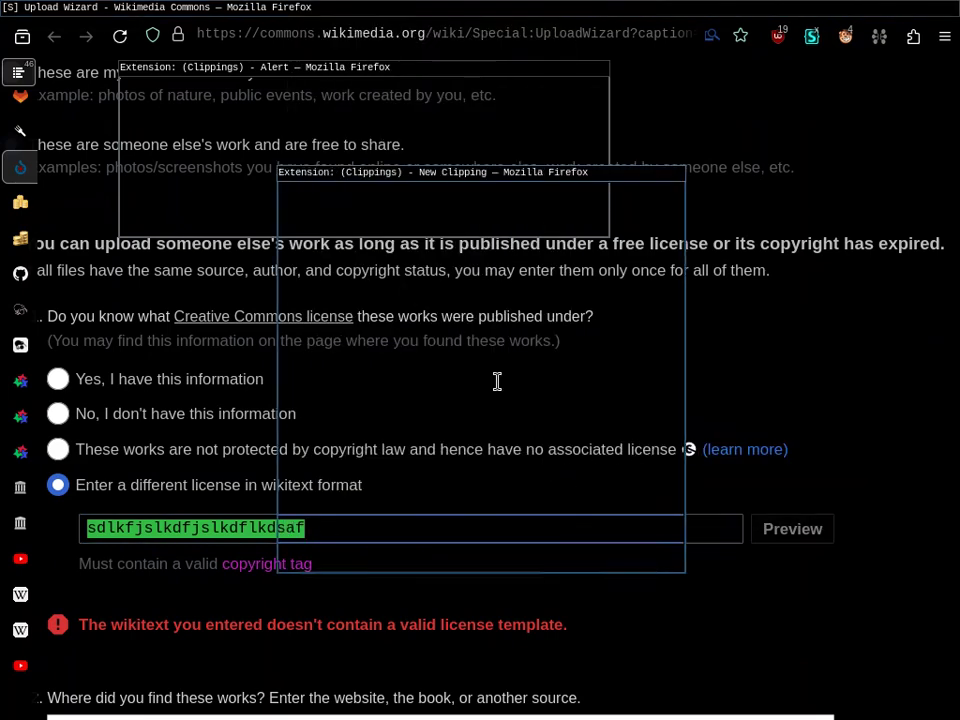
left_click_drag(459, 180, 503, 182)
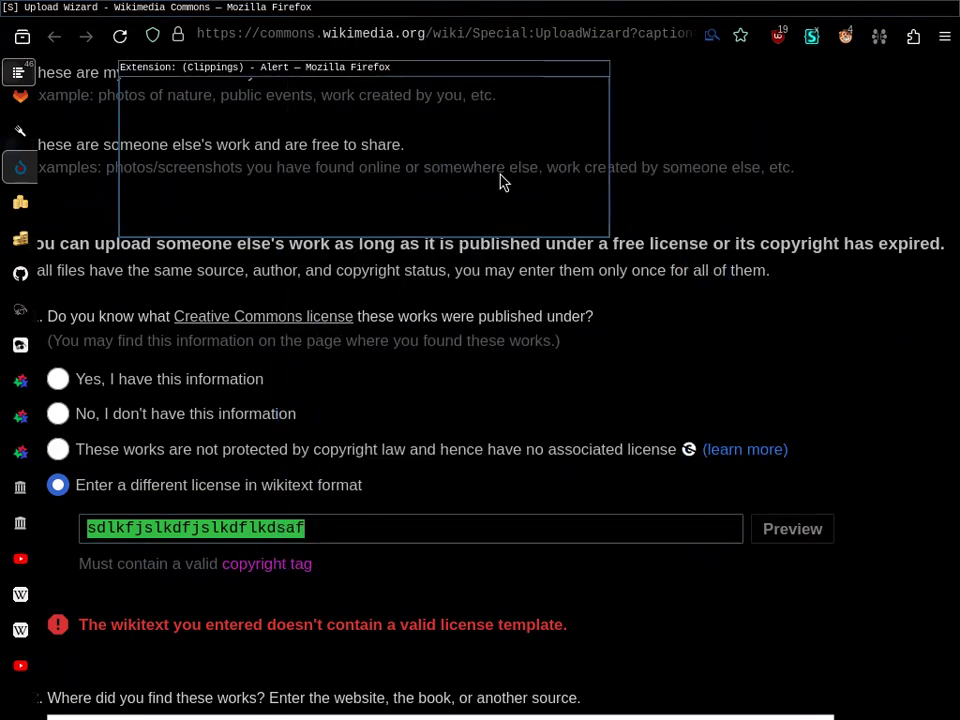
key("BackSpace")
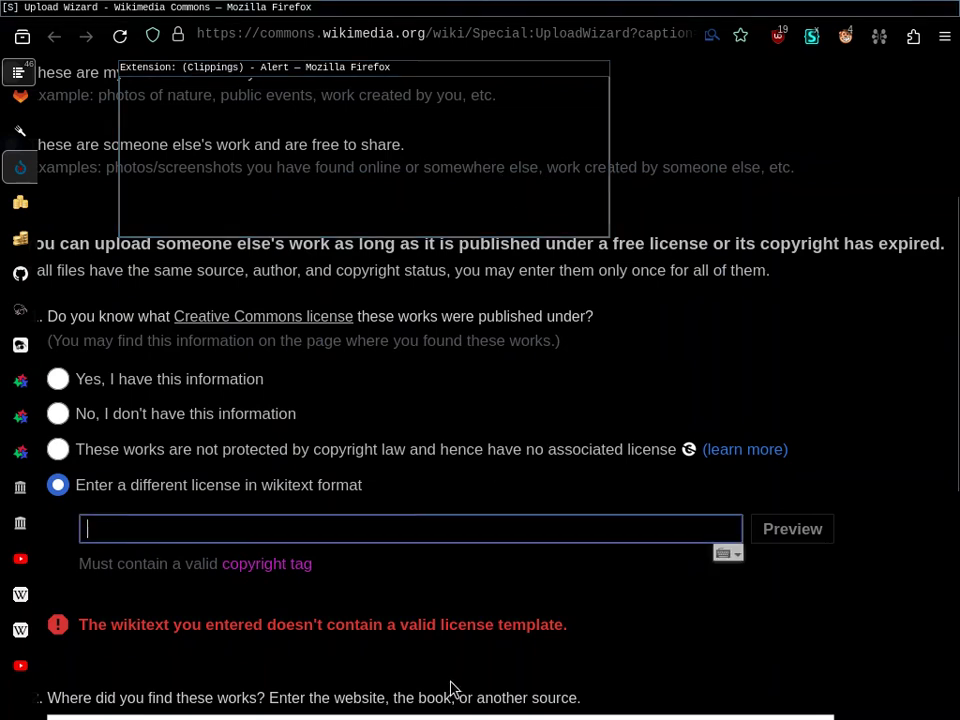
right_click(426, 527)
mouse_move(537, 470)
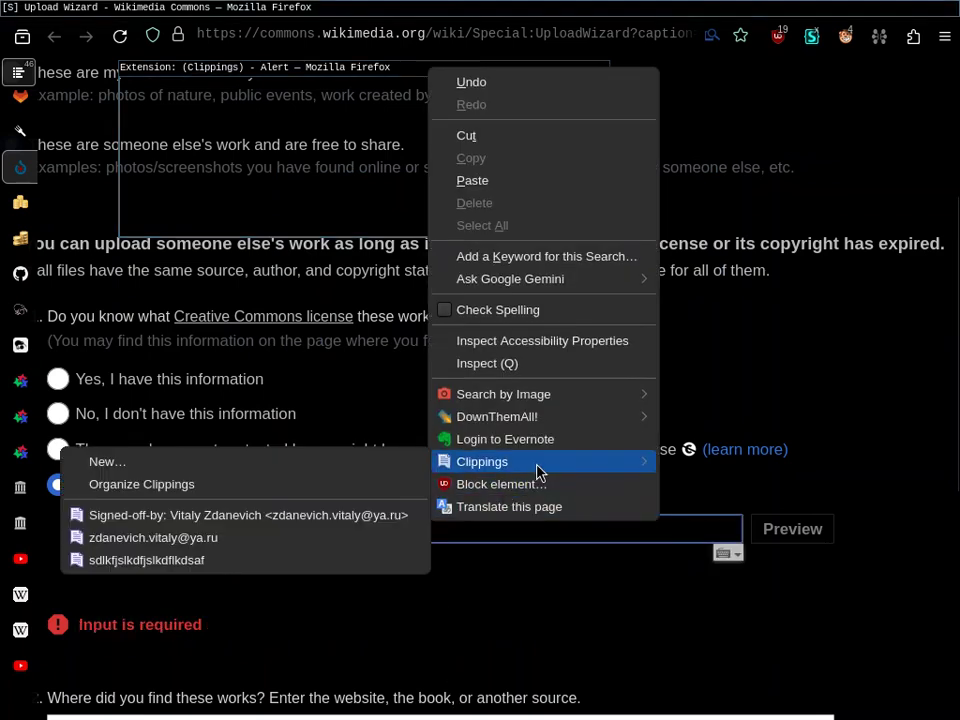
left_click(265, 561)
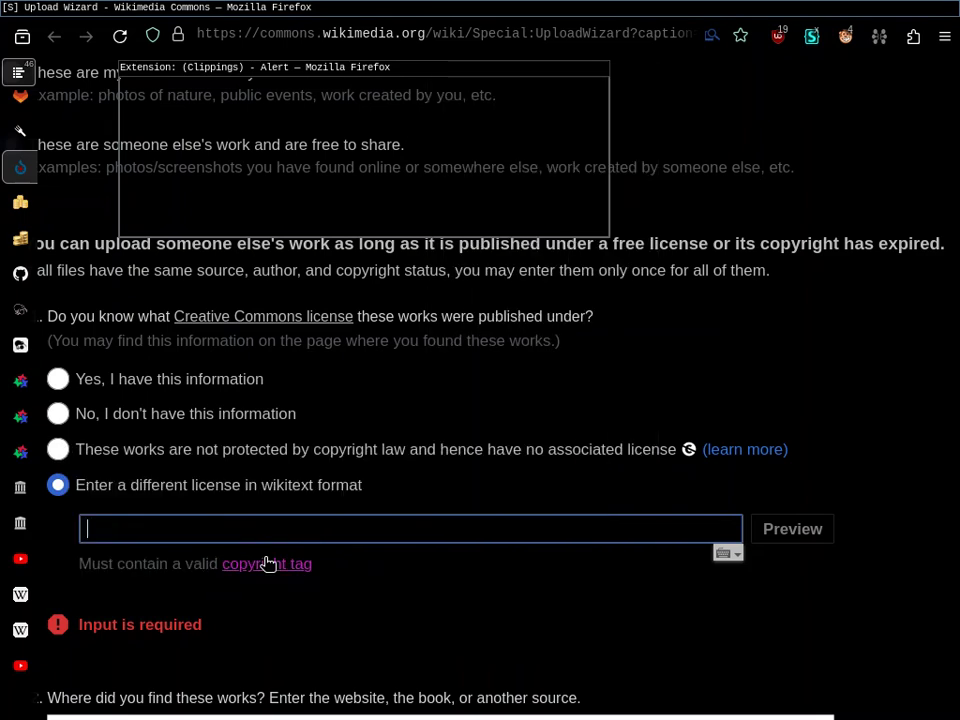
key("ctrl+a")
key("BackSpace")
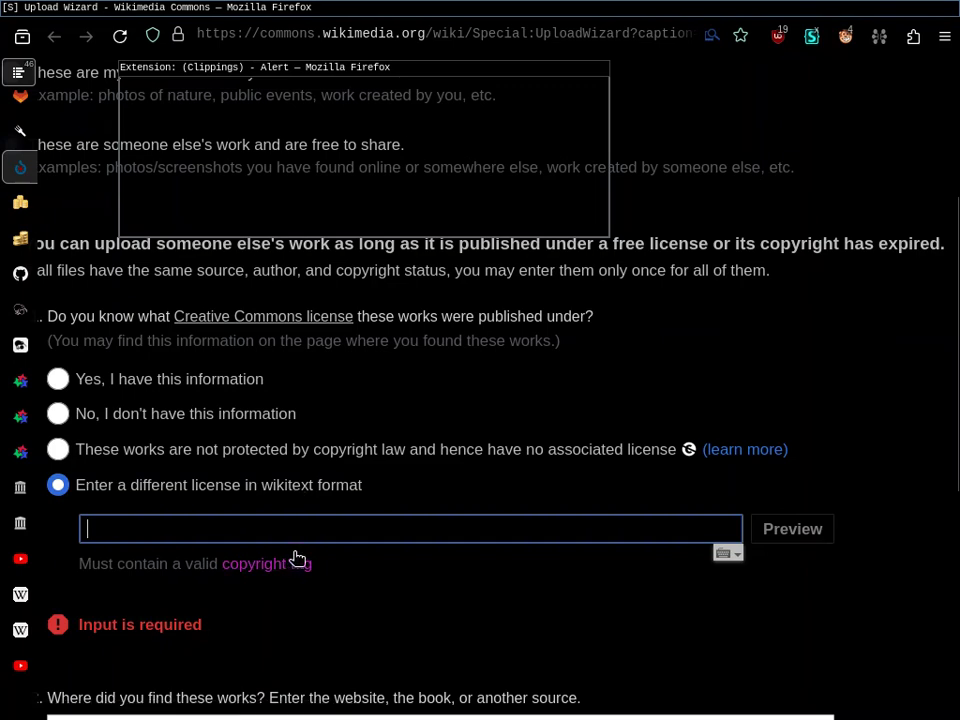
Mark the works as not protected by copyright law because the author has been deceased for more than 70 years
key("ctrl+Tab")
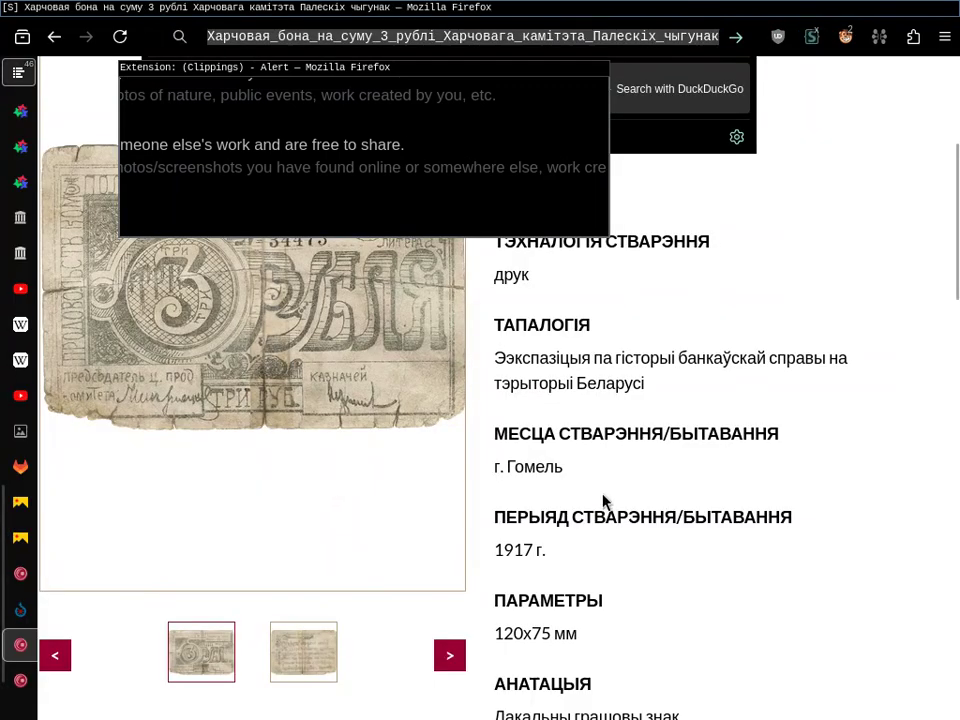
key("ctrl+Tab")
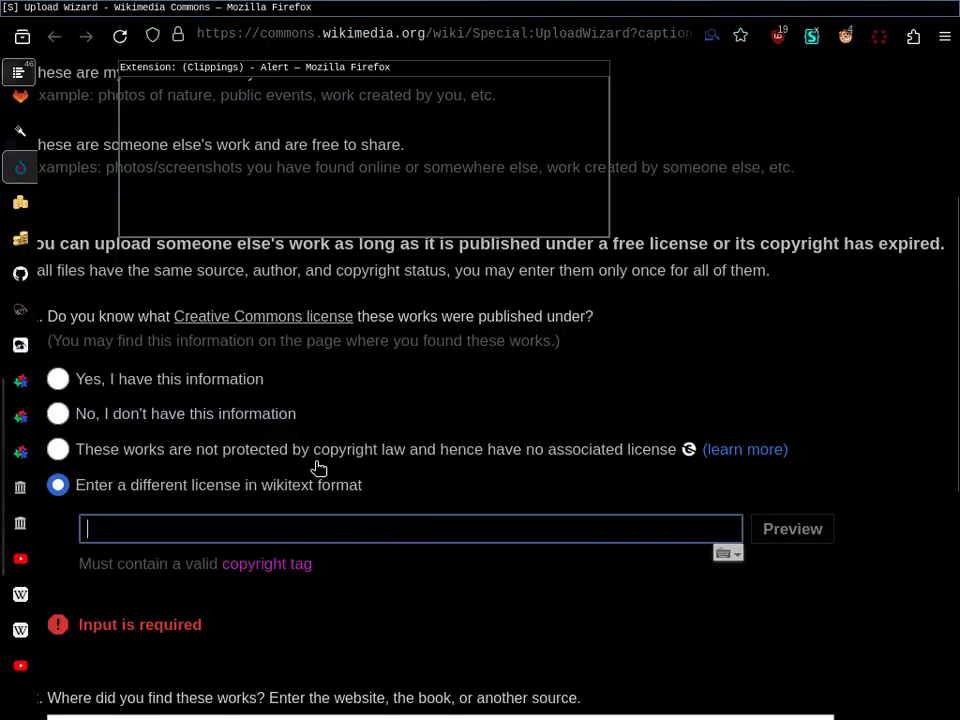
left_click(204, 457)
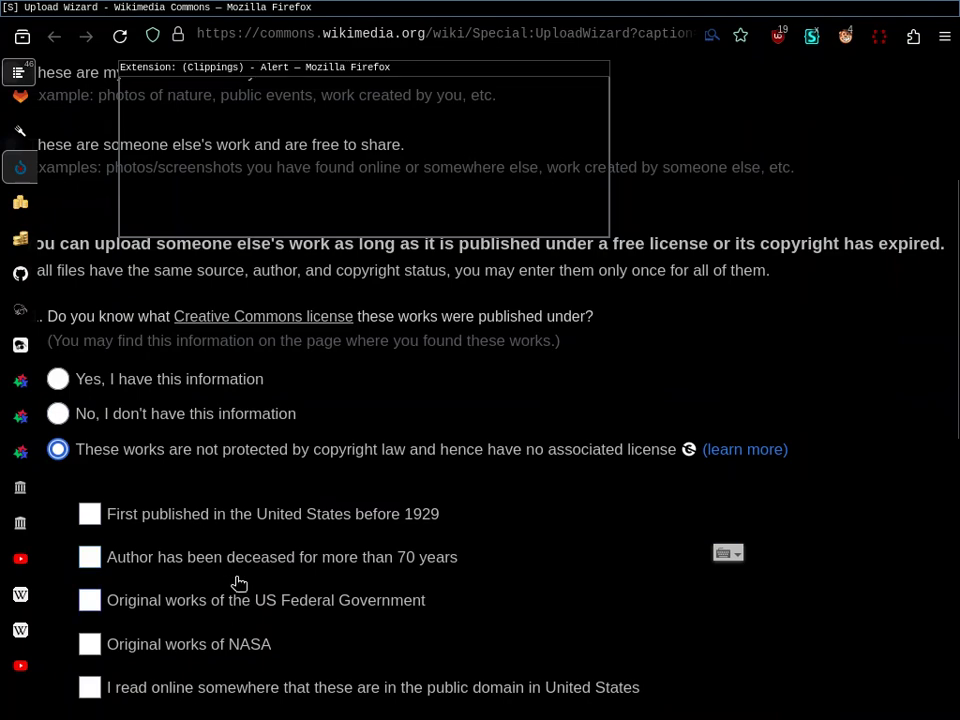
scroll(265, 565, "down", 1)
scroll(268, 563, "up", 1)
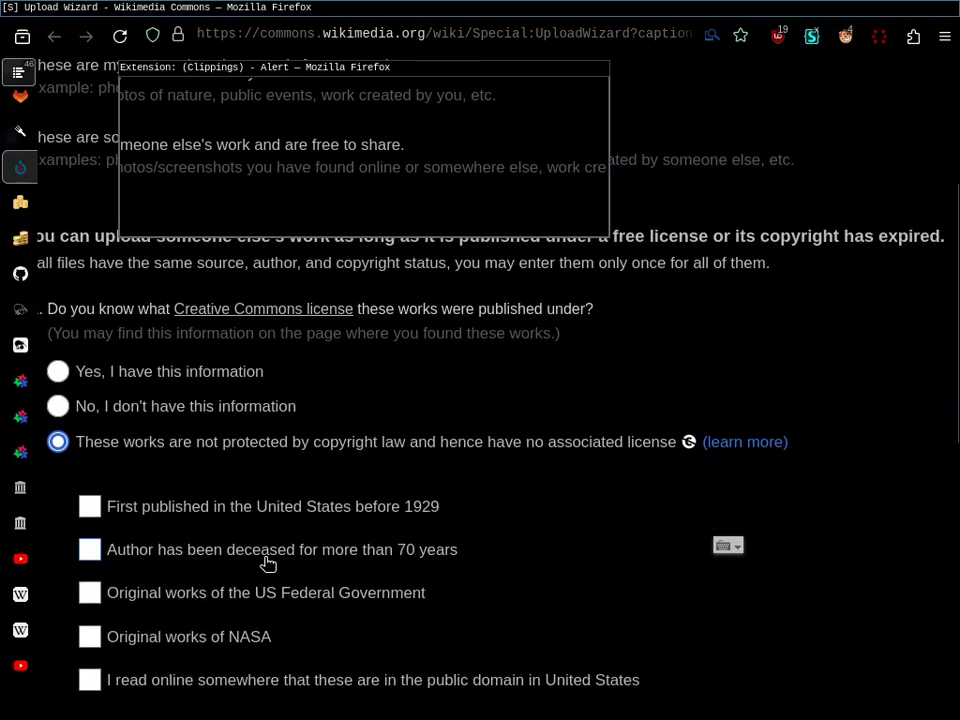
left_click(268, 560)
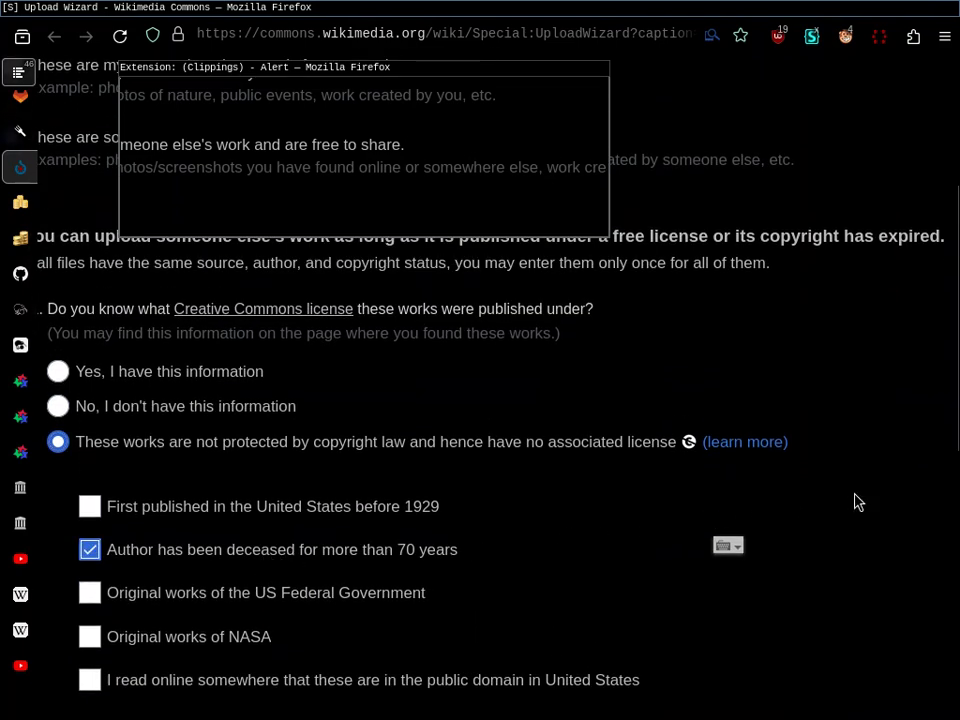
Copy the underscored bond title from the museum page's address bar and paste it as the source of the works
scroll(855, 502, "down", 1)
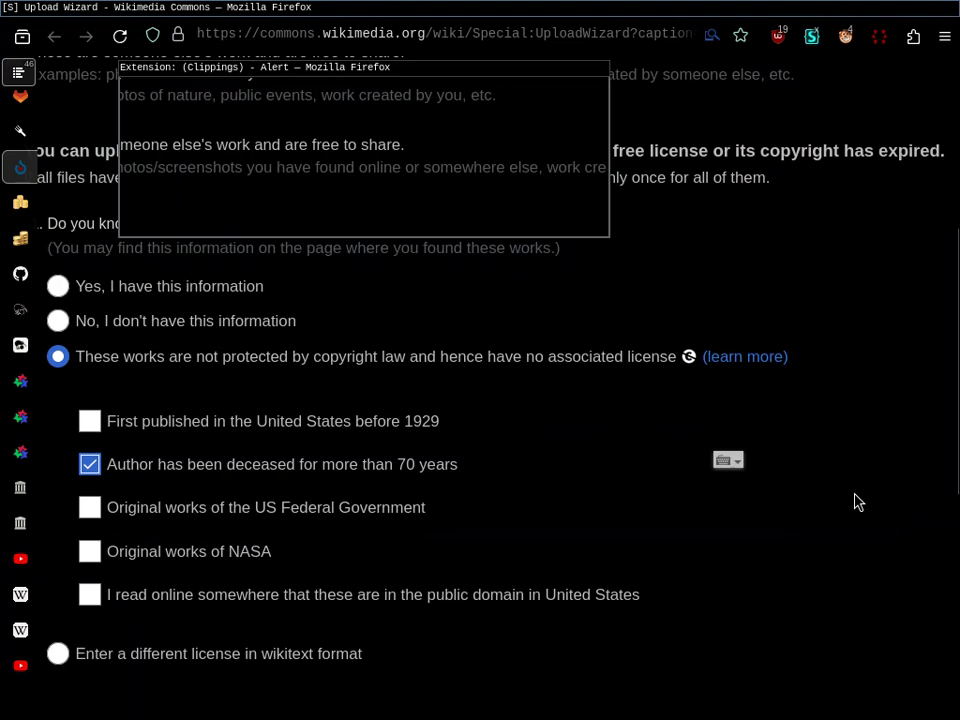
scroll(646, 490, "down", 5)
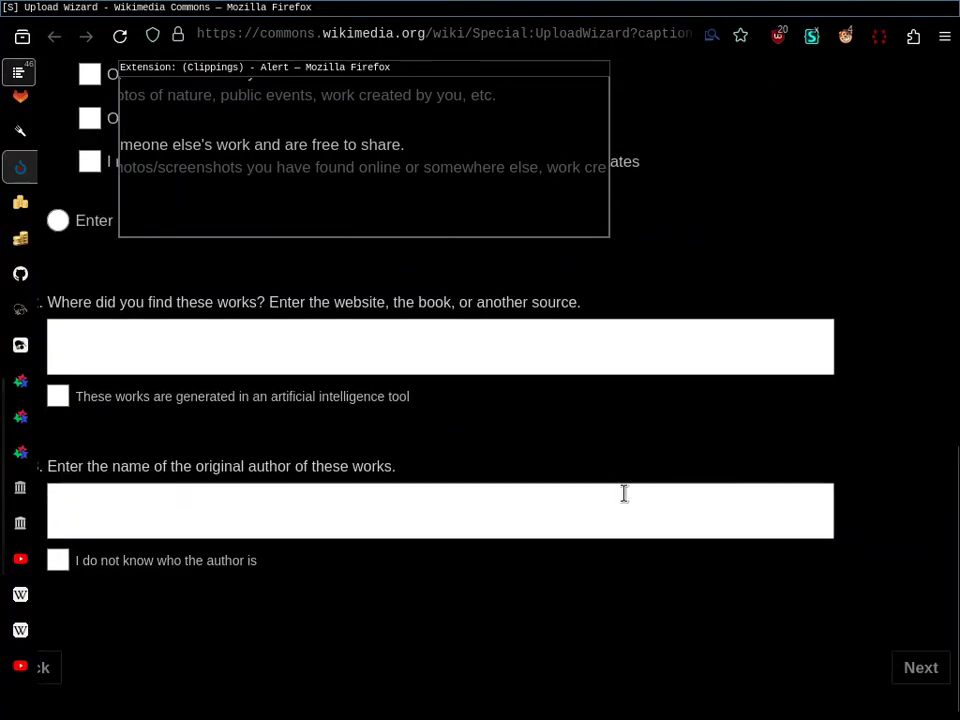
key("ctrl+Tab")
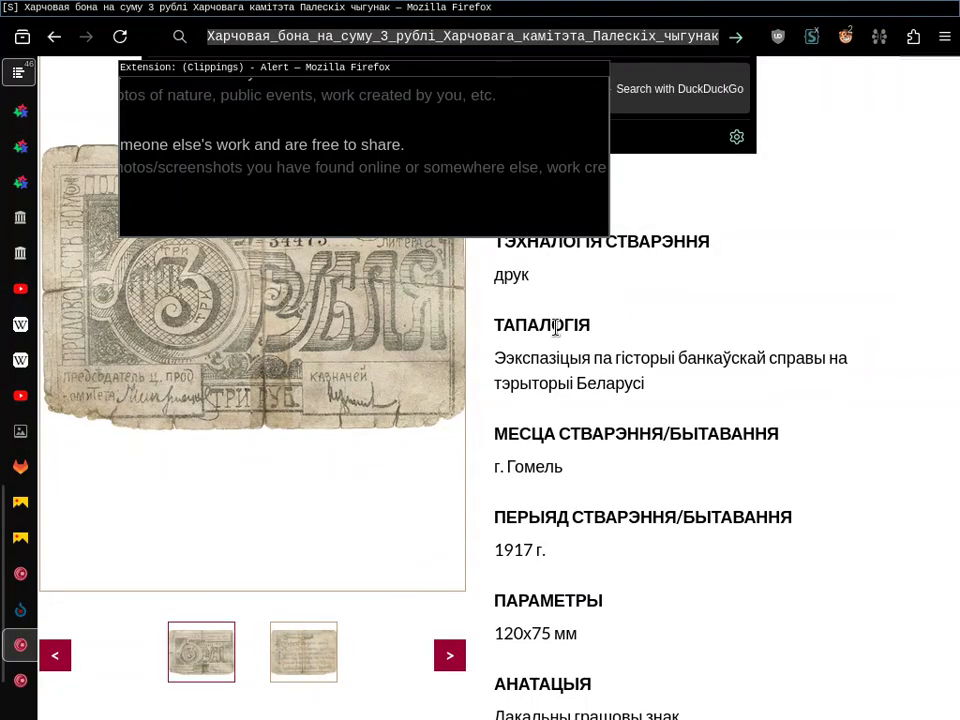
key("ctrl+c")
key("ctrl+shift+Tab")
left_click(440, 366)
key("ctrl+v")
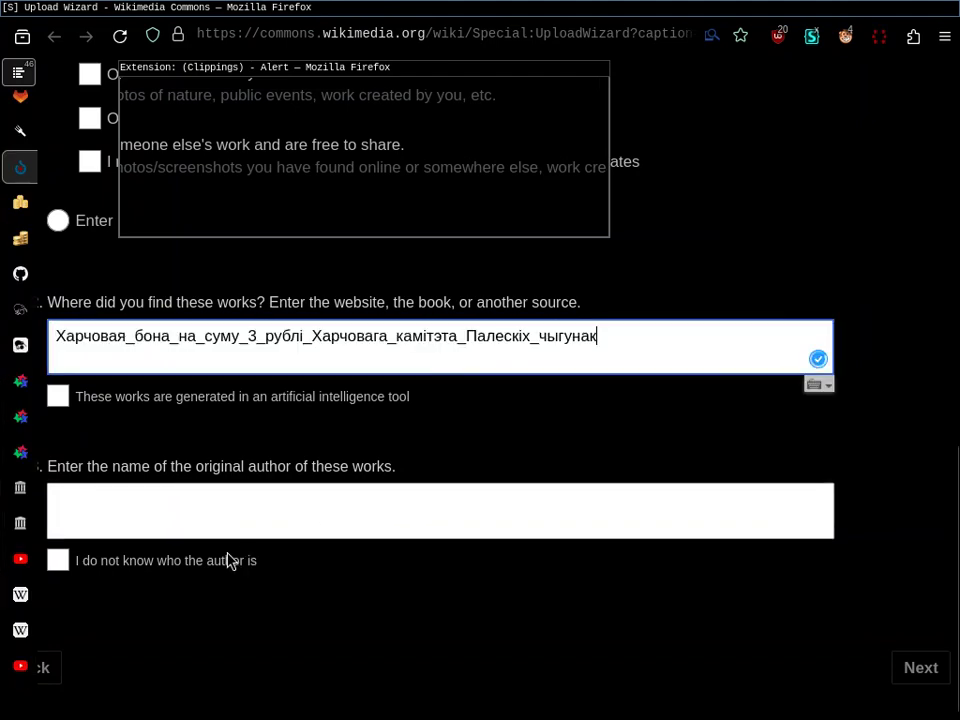
scroll(321, 499, "up", 4)
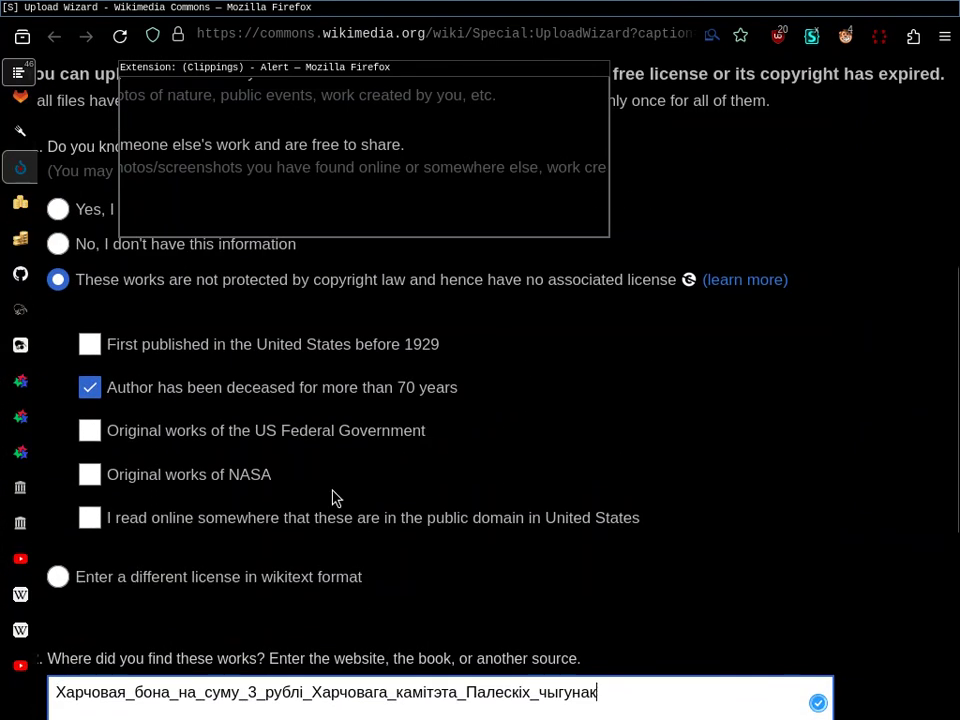
Mark the original author of the works as unknown and continue to the Describe stage of the upload
scroll(335, 497, "up", 1)
key("ctrl+Tab")
key("ctrl+shift+Tab")
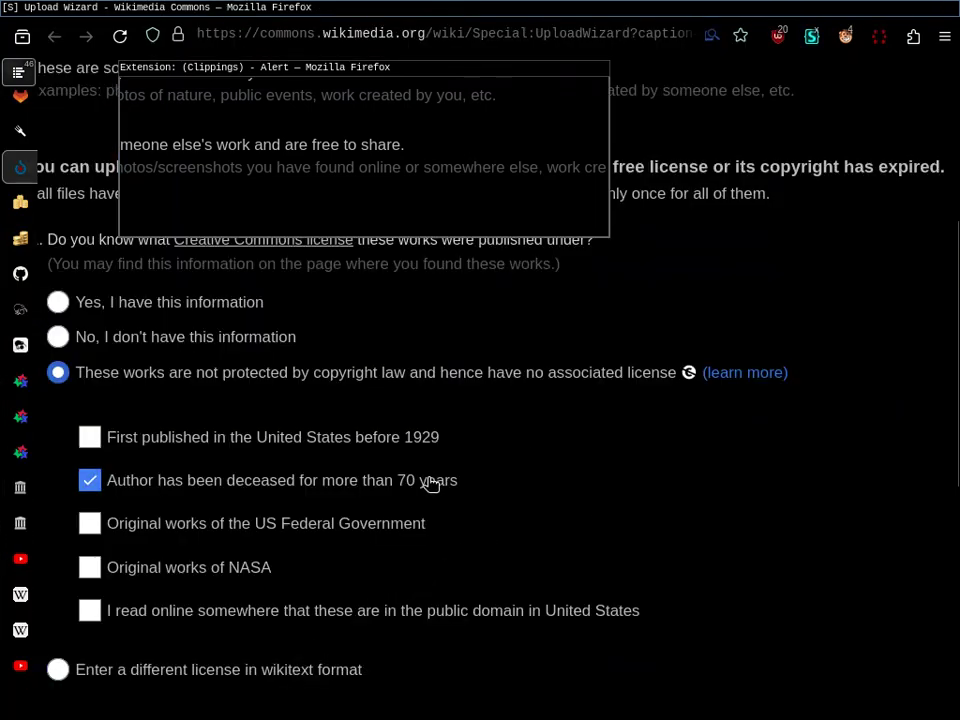
key("ctrl+Tab")
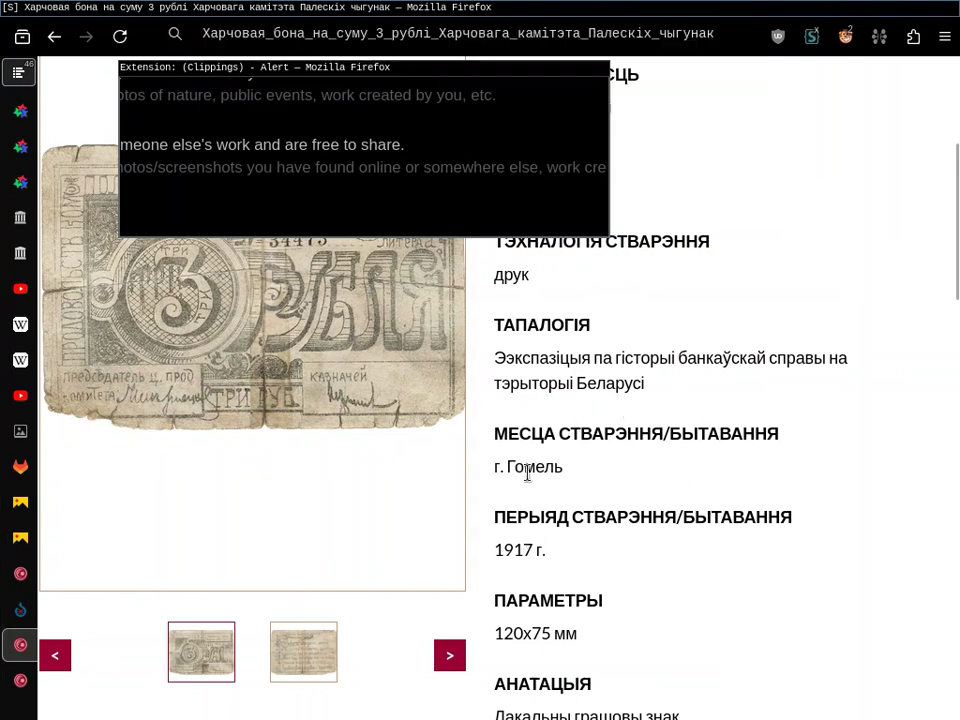
key("ctrl+w")
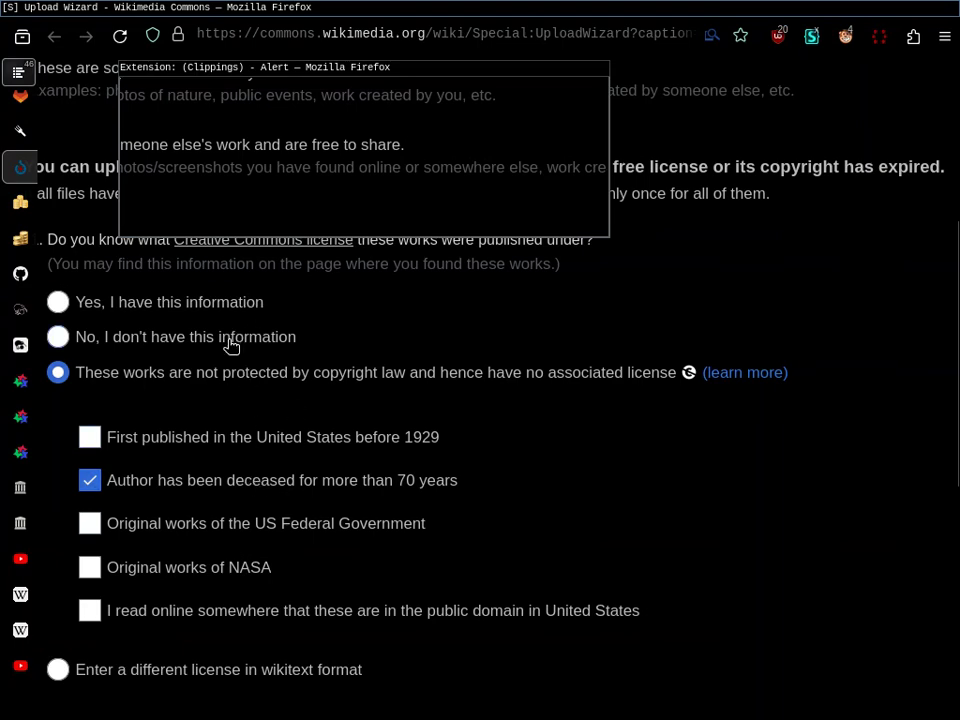
scroll(222, 319, "up", 3)
scroll(222, 319, "down", 1)
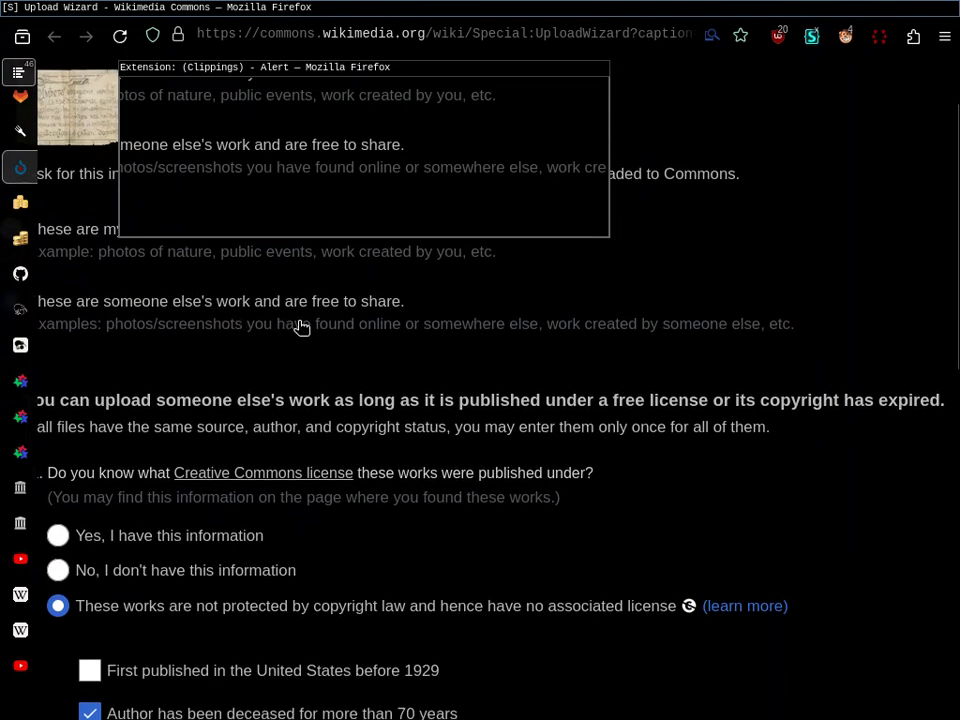
scroll(301, 327, "down", 7)
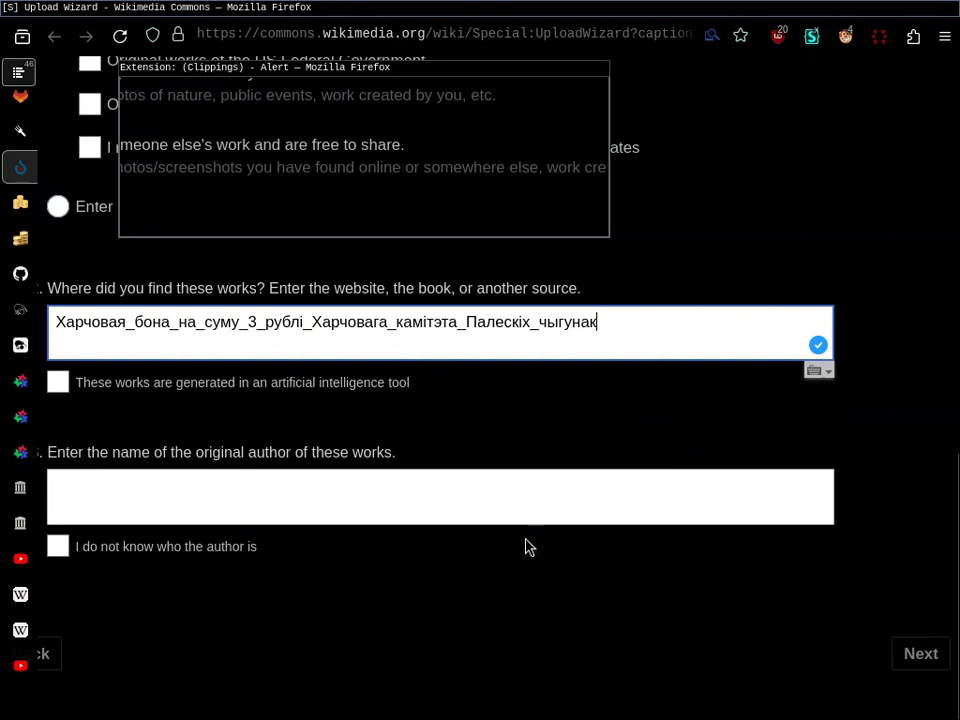
left_click(226, 548)
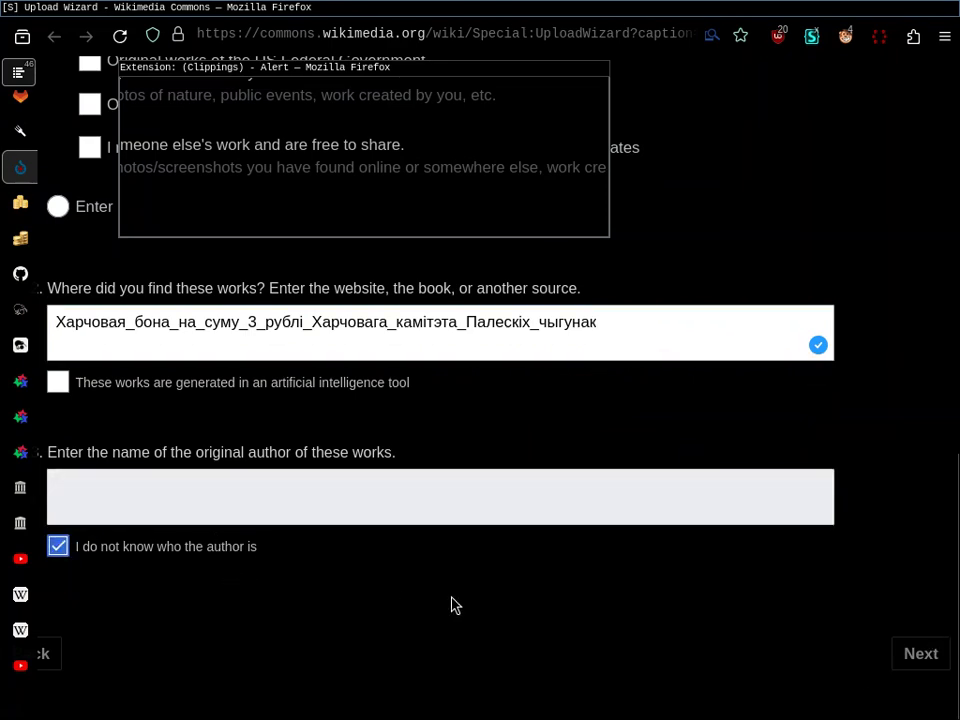
left_click(915, 656)
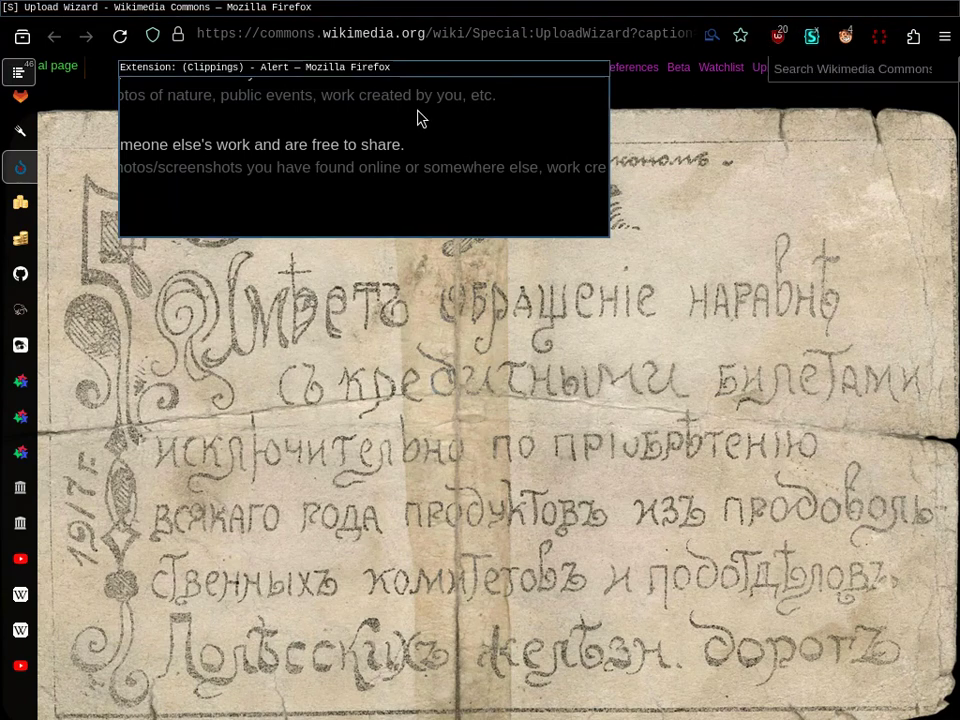
Move the Clippings alert window aside and turn off the black style for Wikipedia and sister projects
left_click_drag(436, 70, 457, 108)
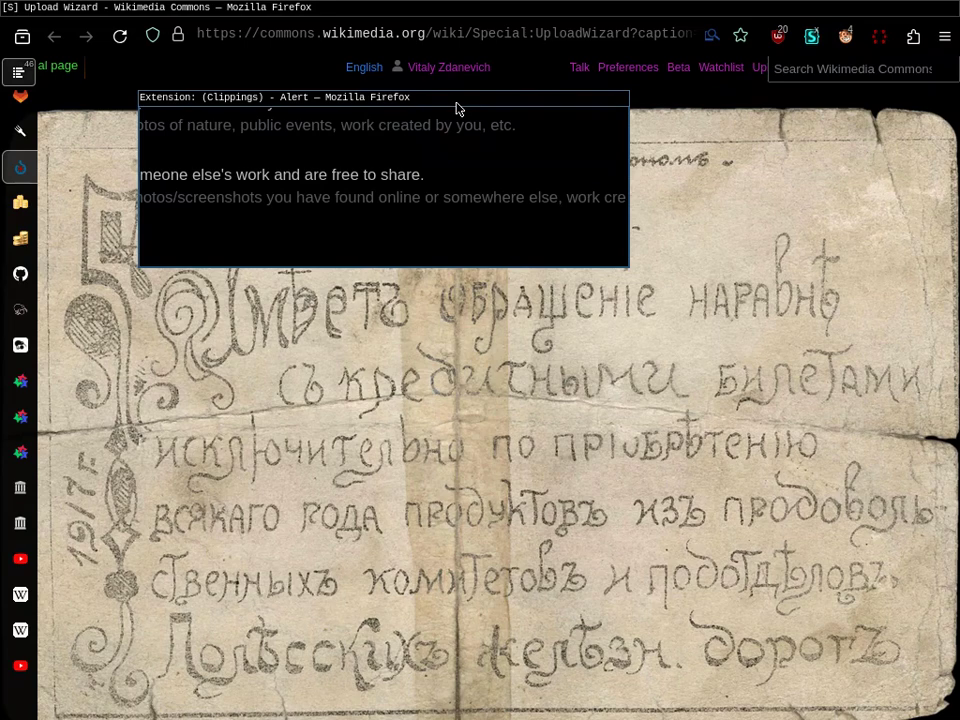
left_click(813, 38)
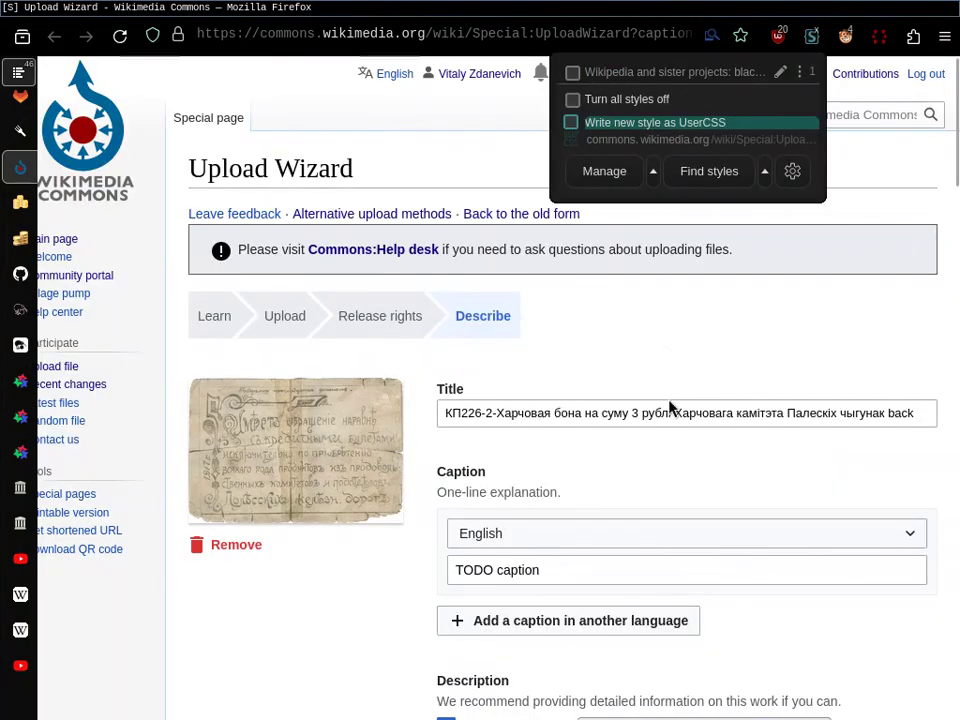
left_click(683, 375)
Examine the back and front upload entries in the default page layout, including their thumbnails, titles, captions, dates and categories
scroll(683, 375, "down", 2)
scroll(683, 375, "up", 2)
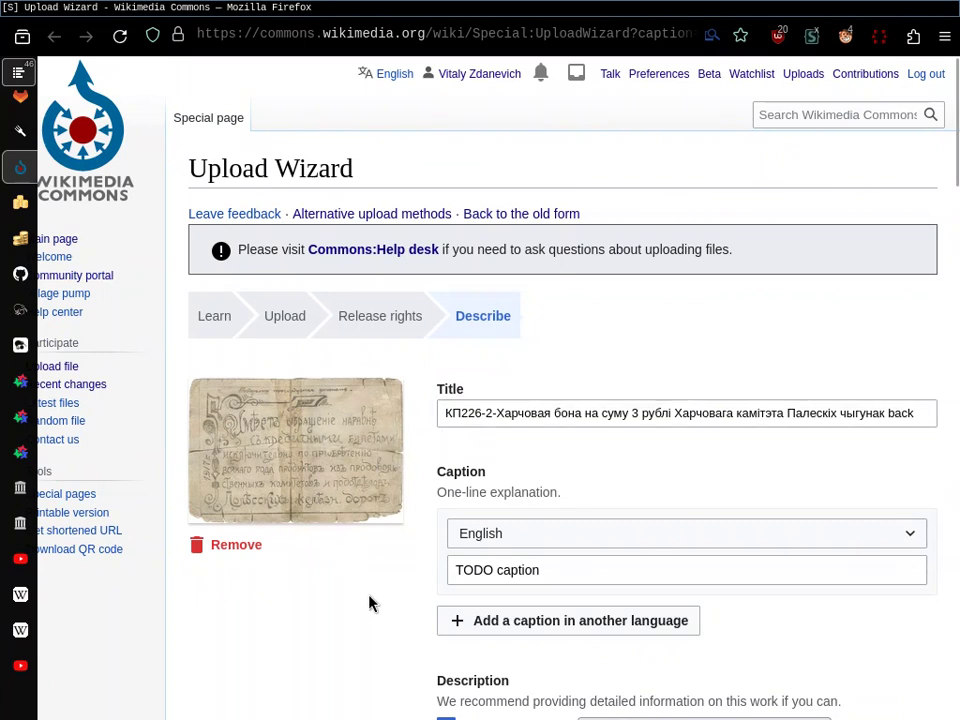
scroll(369, 603, "down", 9)
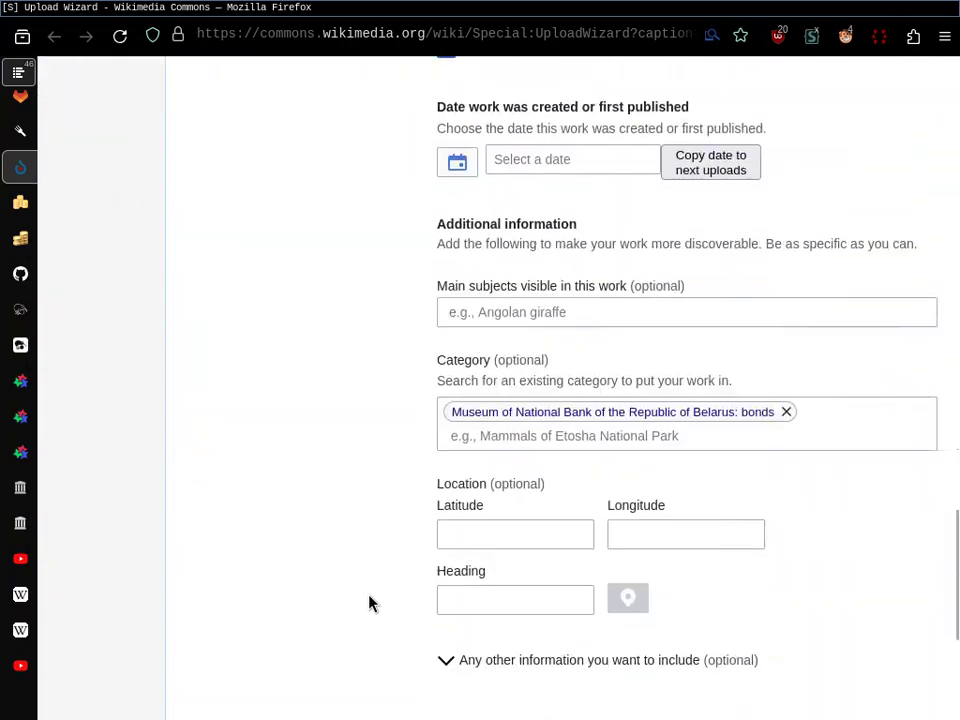
scroll(369, 603, "down", 7)
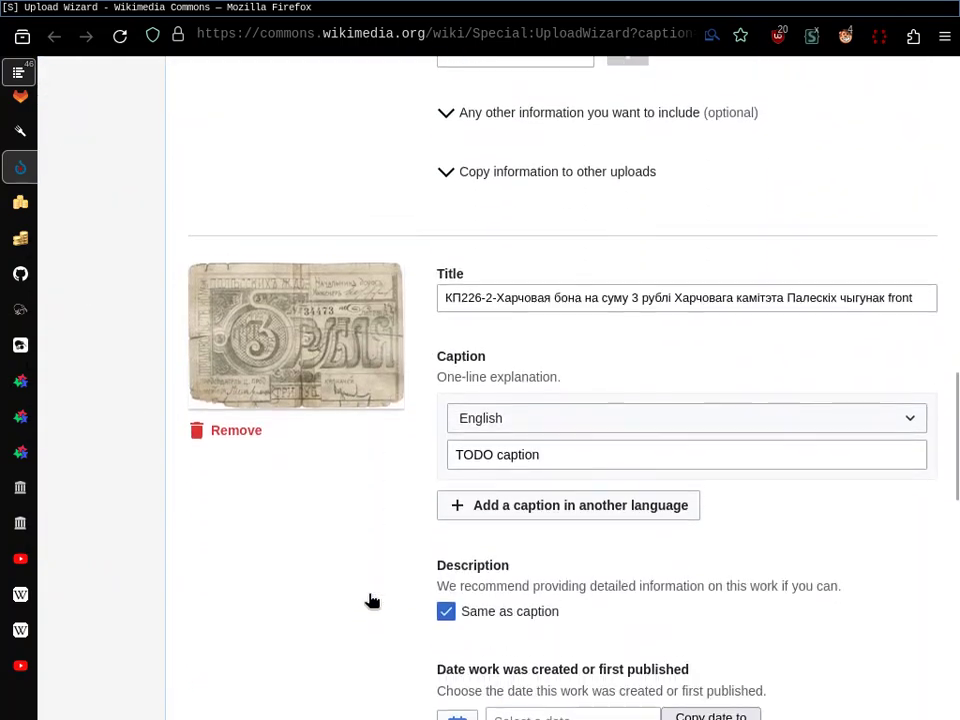
scroll(387, 392, "down", 3)
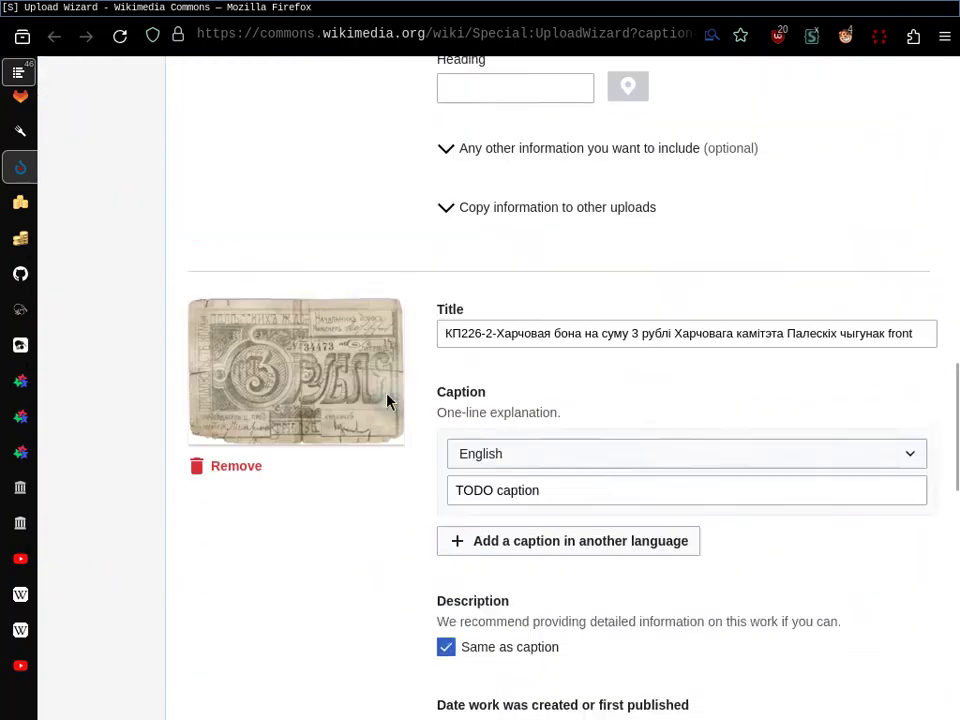
scroll(387, 392, "up", 8)
scroll(387, 392, "down", 2)
scroll(350, 530, "up", 12)
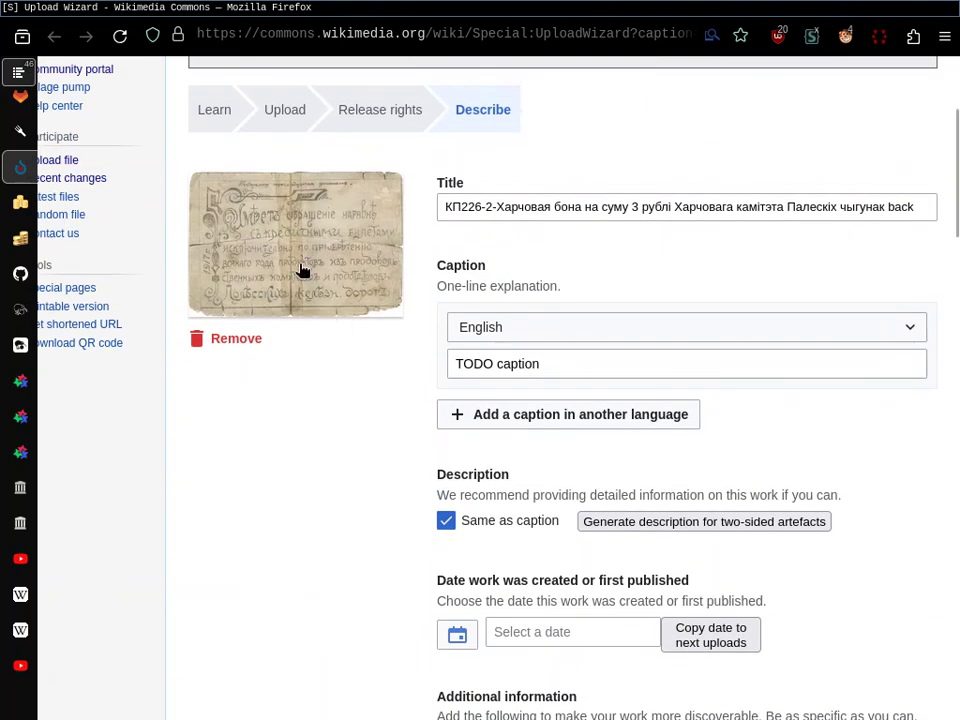
scroll(315, 510, "down", 9)
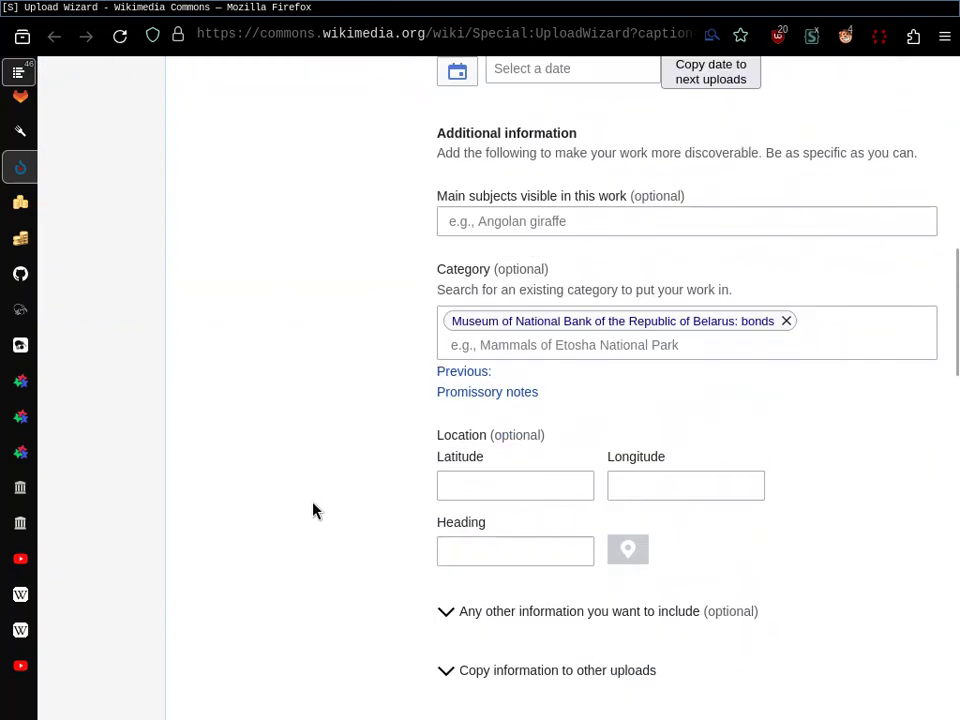
scroll(313, 510, "down", 3)
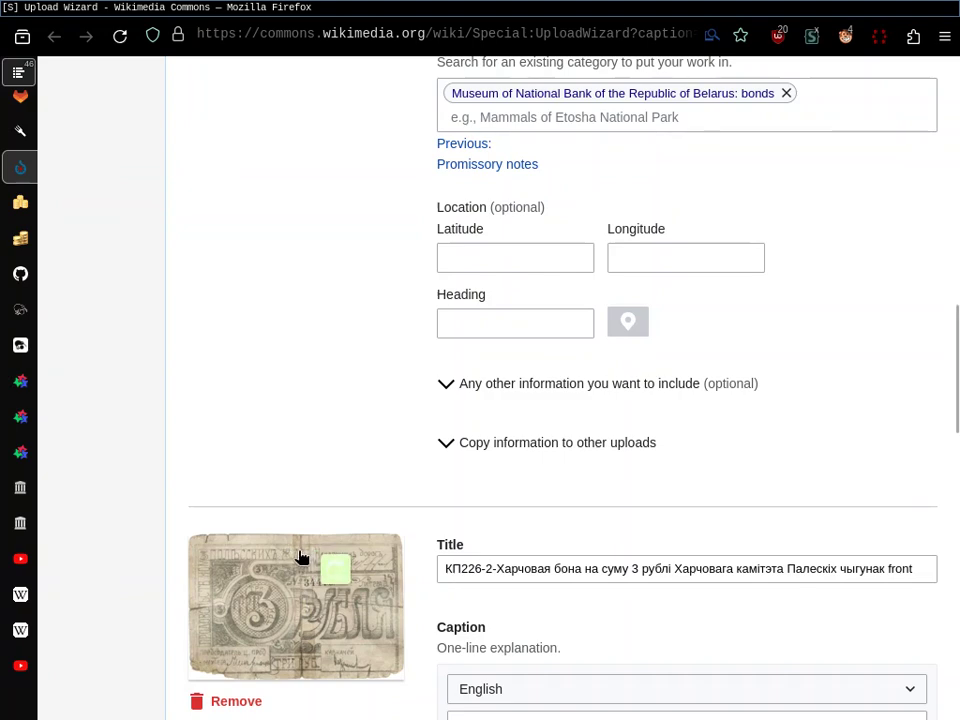
key("Home")
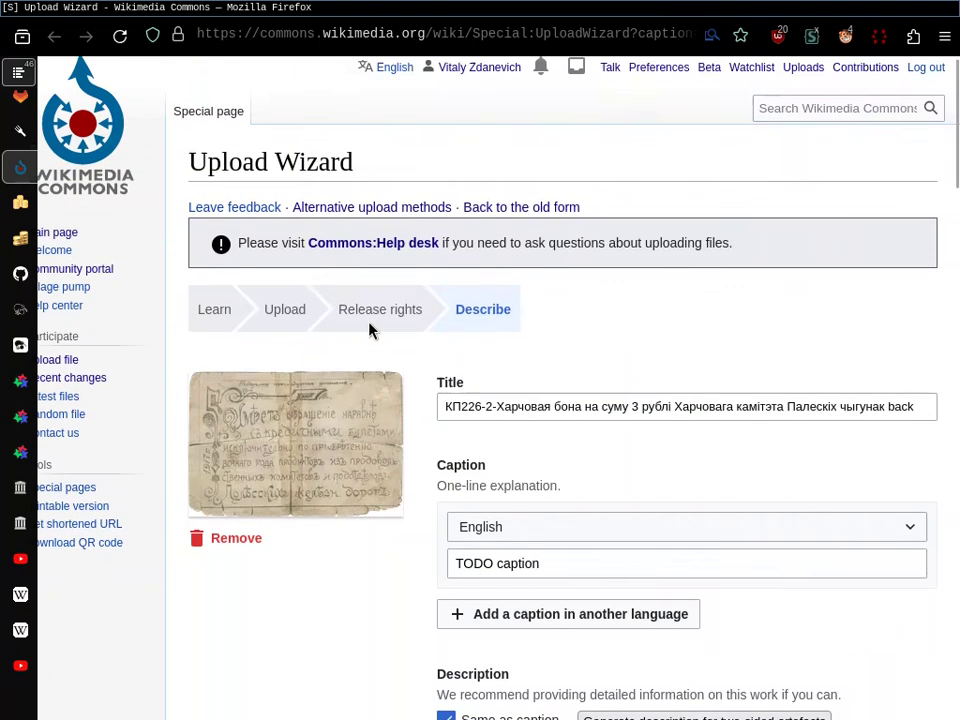
Turn the black style for Wikipedia and sister projects back on and show the page in full screen
left_click(814, 40)
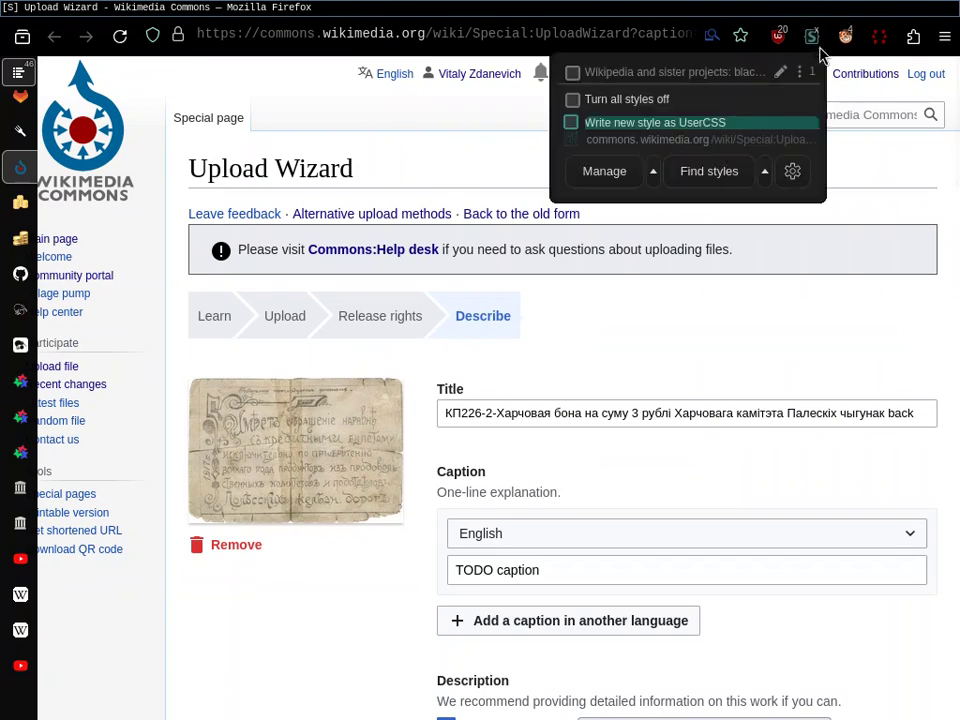
left_click(709, 81)
left_click(925, 107)
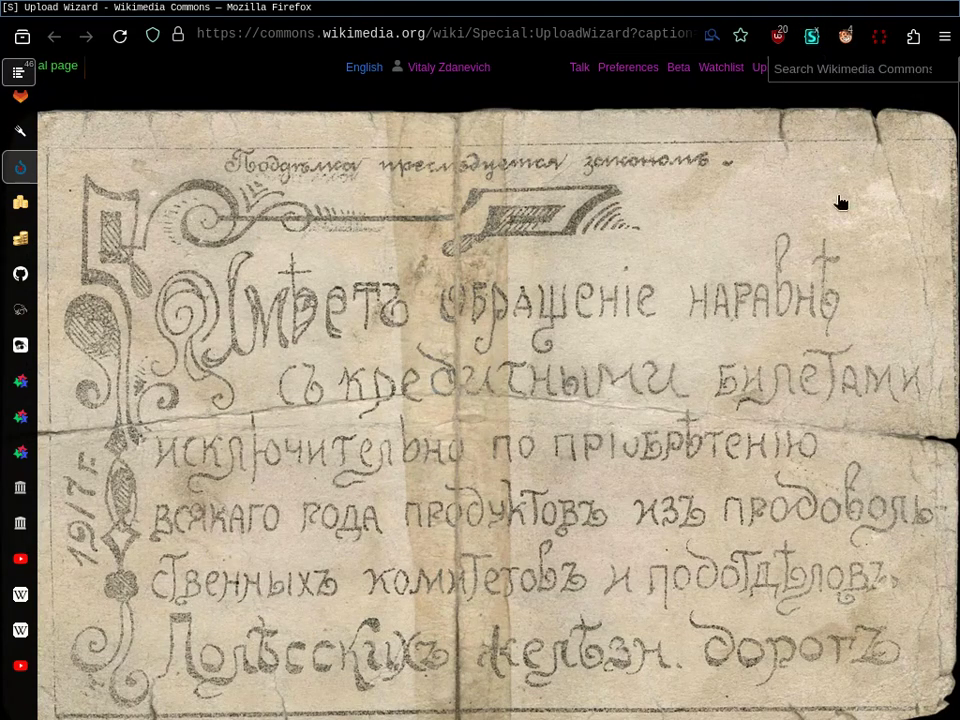
key("F11")
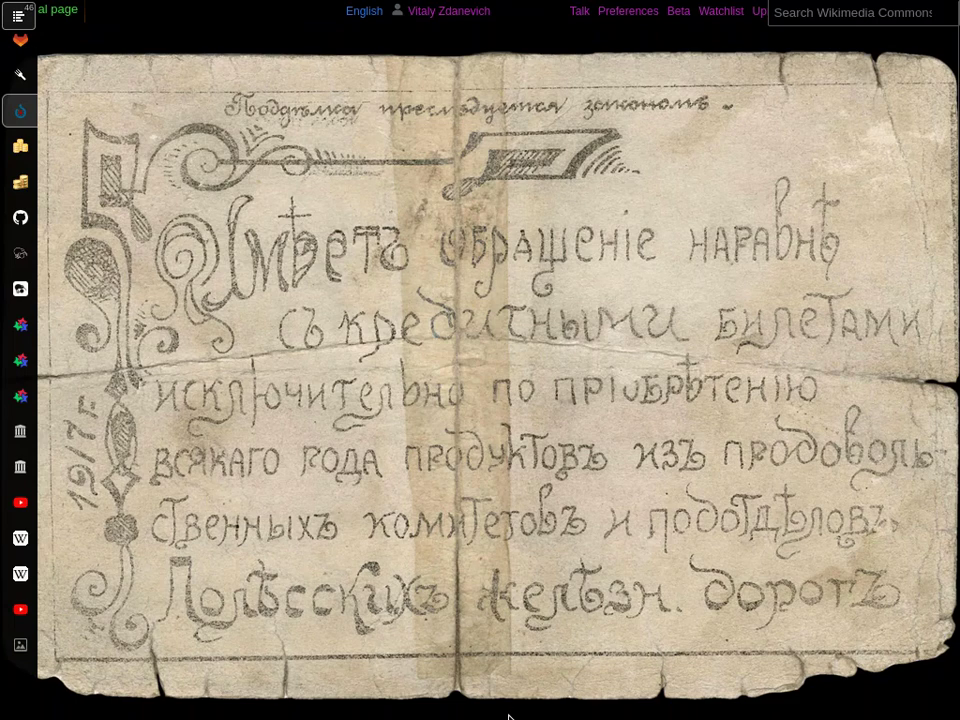
Examine the enlarged back side of the bond together with its title, caption, description, date and category fields
scroll(508, 717, "down", 5)
scroll(508, 717, "up", 1)
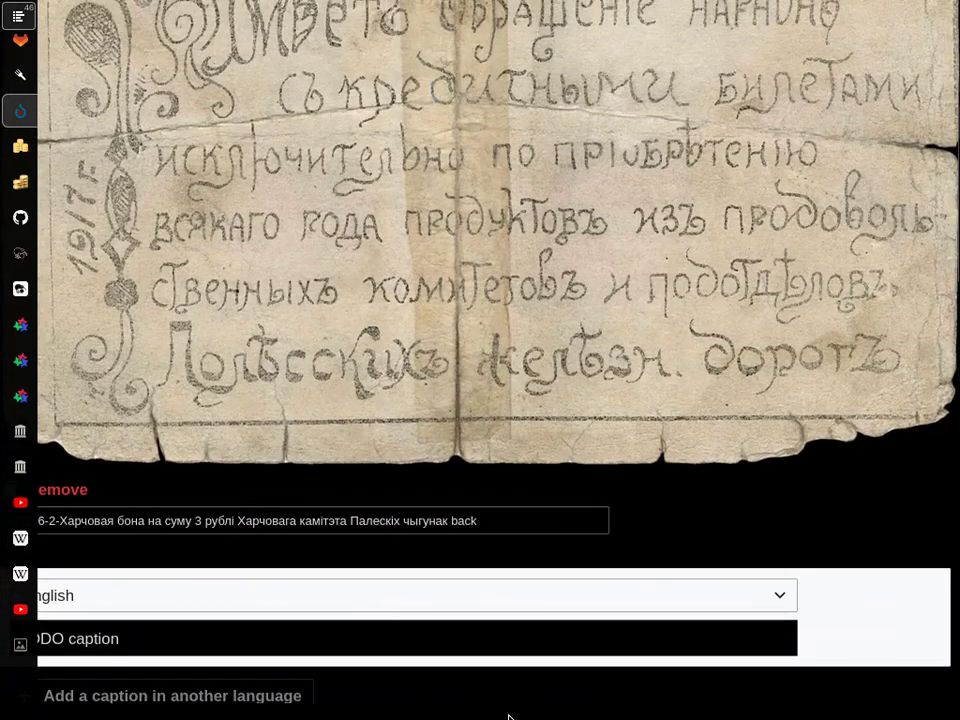
scroll(508, 717, "up", 3)
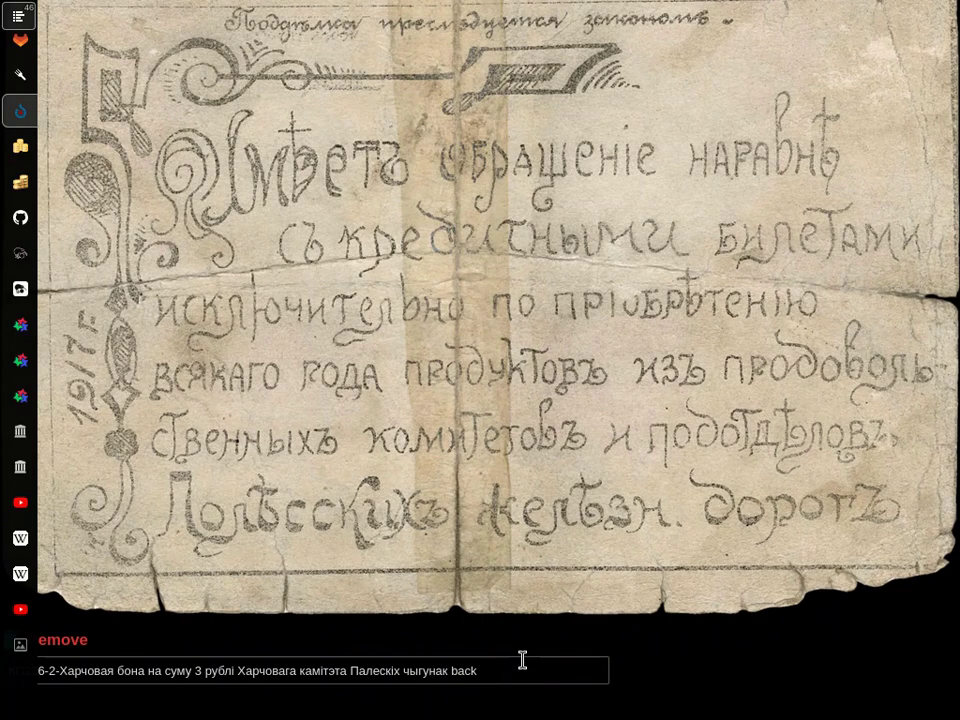
scroll(522, 660, "down", 4)
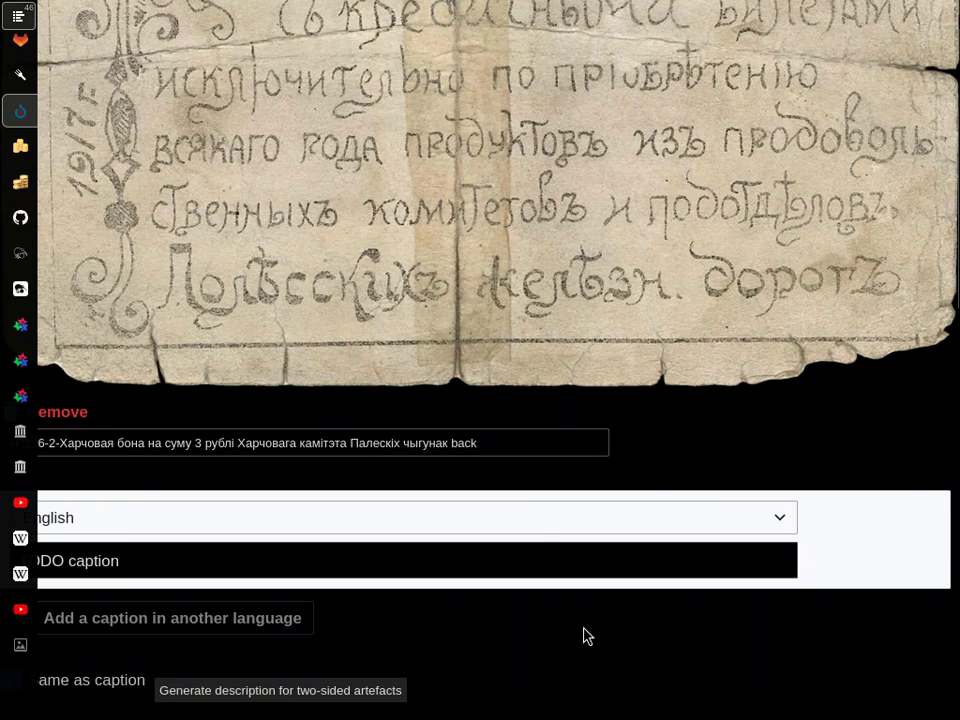
scroll(586, 633, "up", 4)
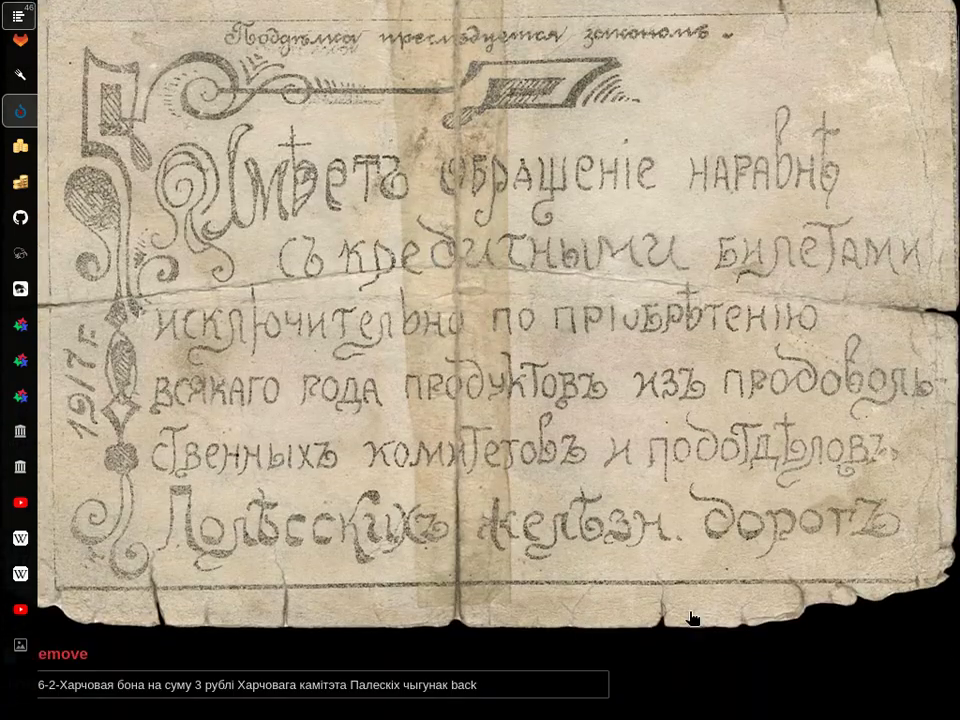
scroll(690, 619, "up", 2)
scroll(771, 647, "down", 1)
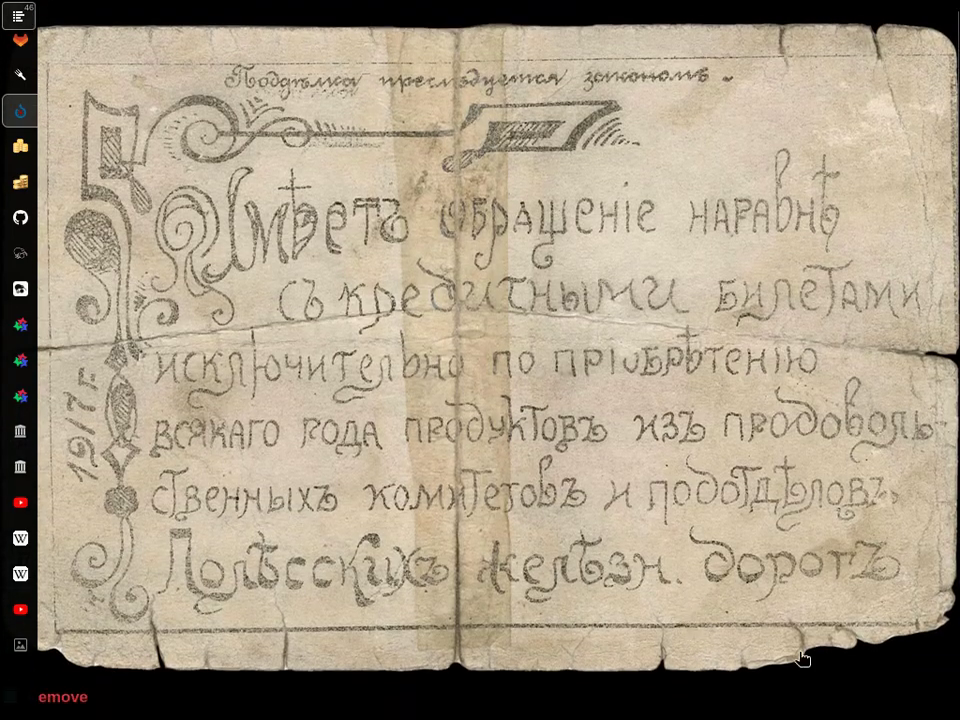
scroll(884, 685, "down", 10)
scroll(884, 685, "up", 3)
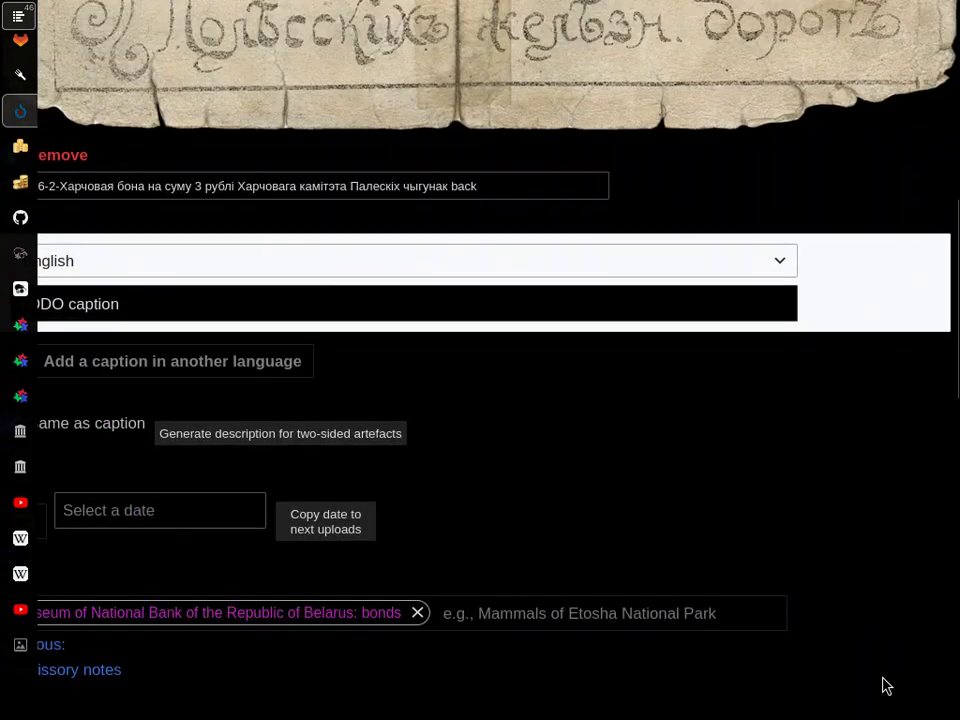
Copy the year 1917 from the bond's museum page and paste it as the creation date of the back-side upload
key("alt+Tab")
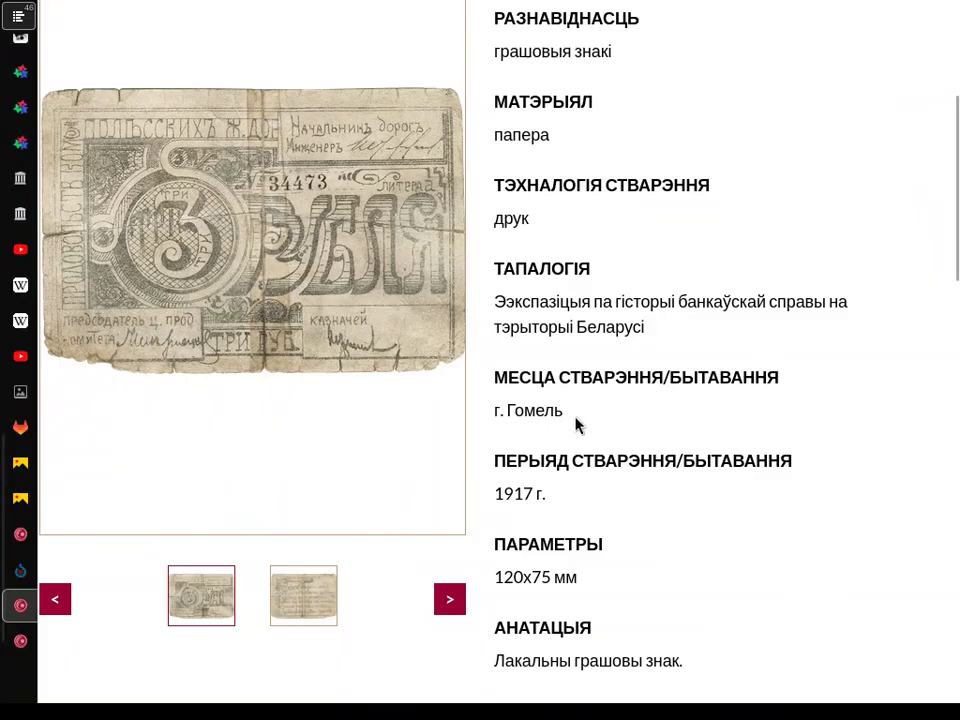
double_click(521, 491)
key("ctrl+c")
key("alt+Tab")
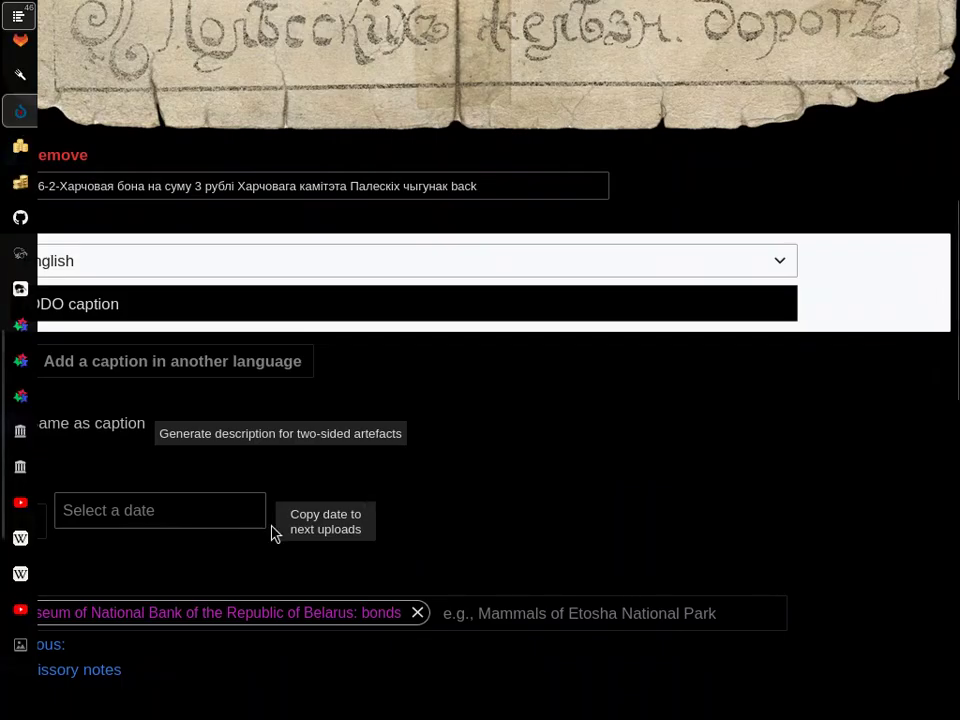
left_click(246, 516)
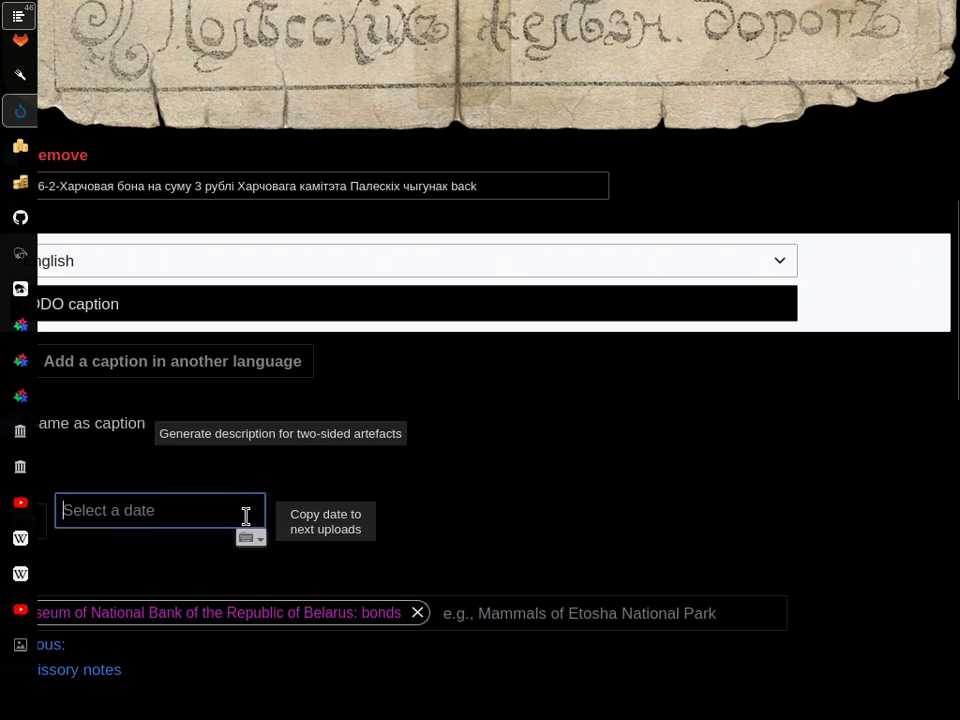
key("ctrl+v")
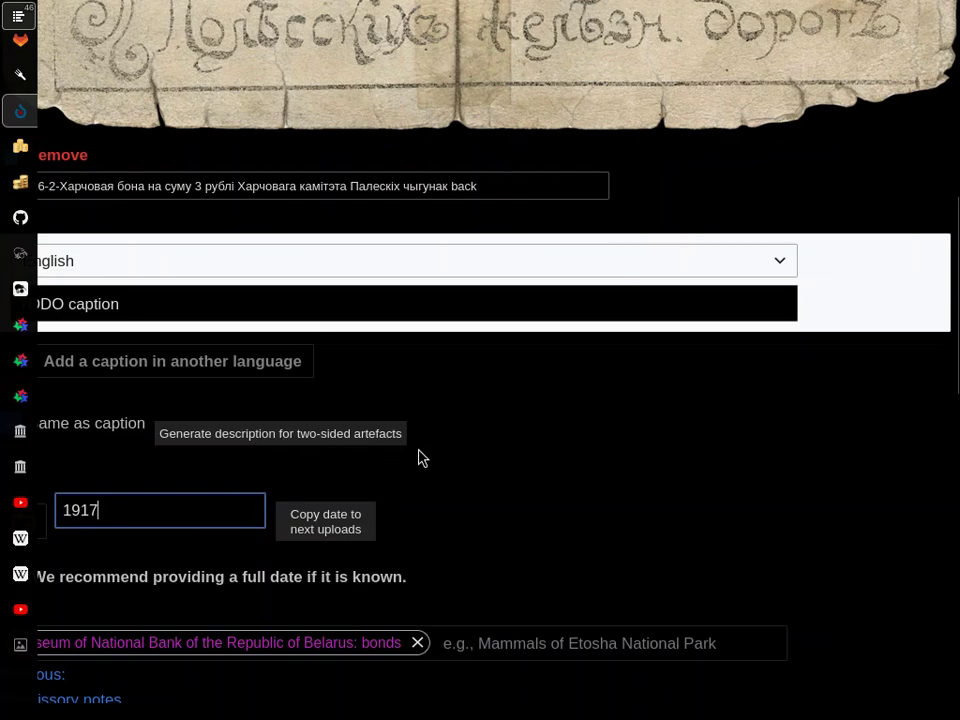
Generate the description for two-sided artefacts, linking the back-side upload to the front image file
scroll(435, 458, "up", 8)
scroll(435, 457, "down", 4)
scroll(435, 457, "up", 5)
scroll(435, 457, "down", 4)
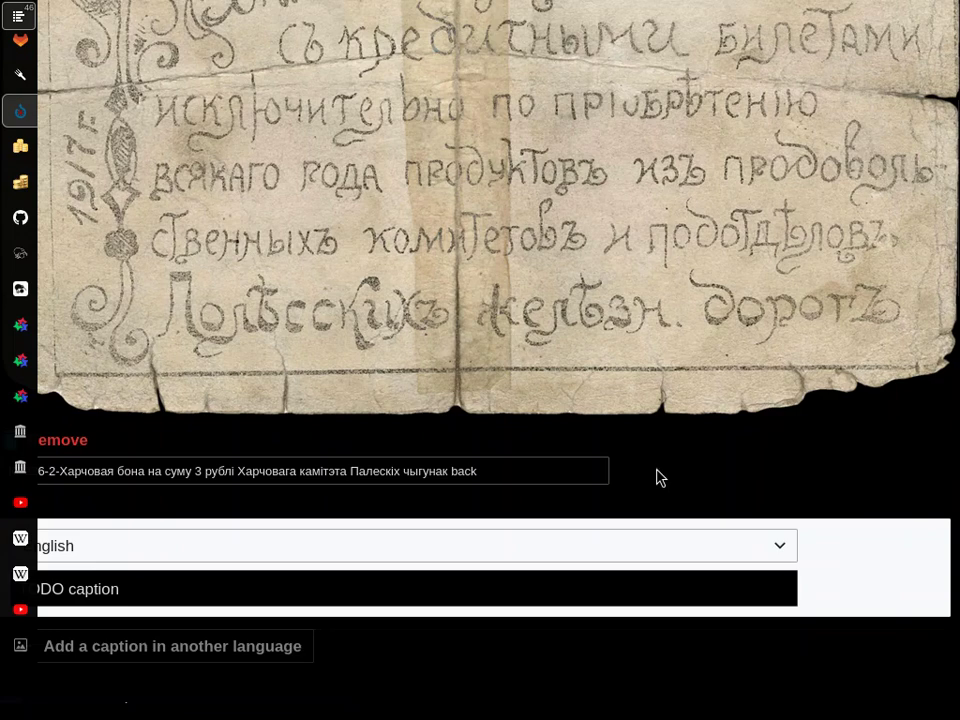
scroll(656, 476, "down", 5)
scroll(659, 479, "up", 2)
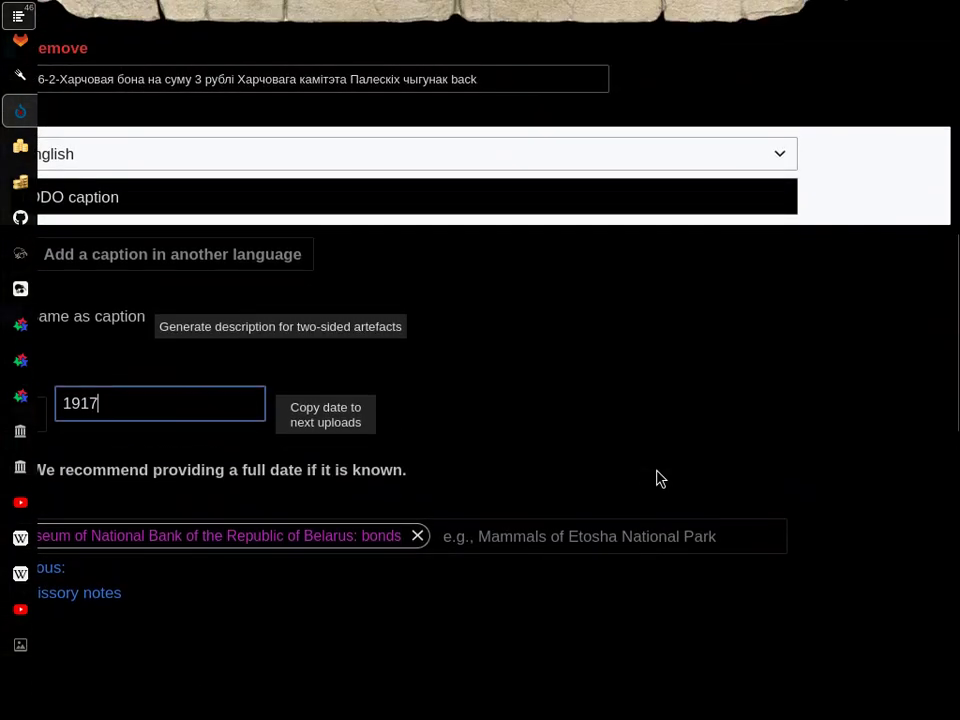
left_click(367, 342)
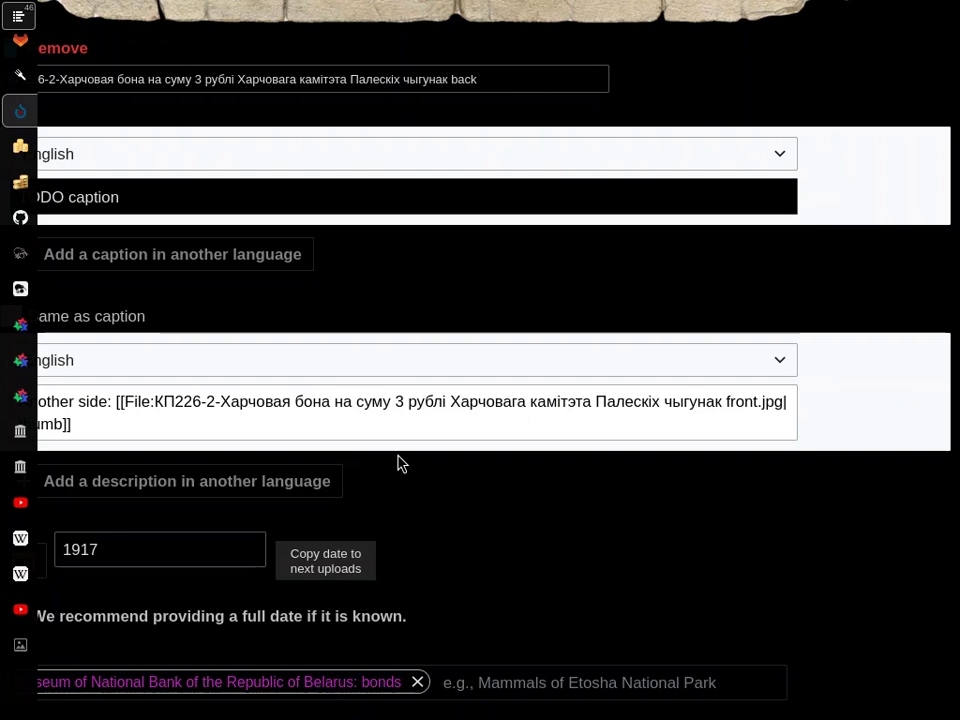
Review the front-side upload's thumbnail, title, caption and description
scroll(612, 533, "down", 3)
left_click(537, 512)
left_click(616, 454)
scroll(616, 454, "down", 5)
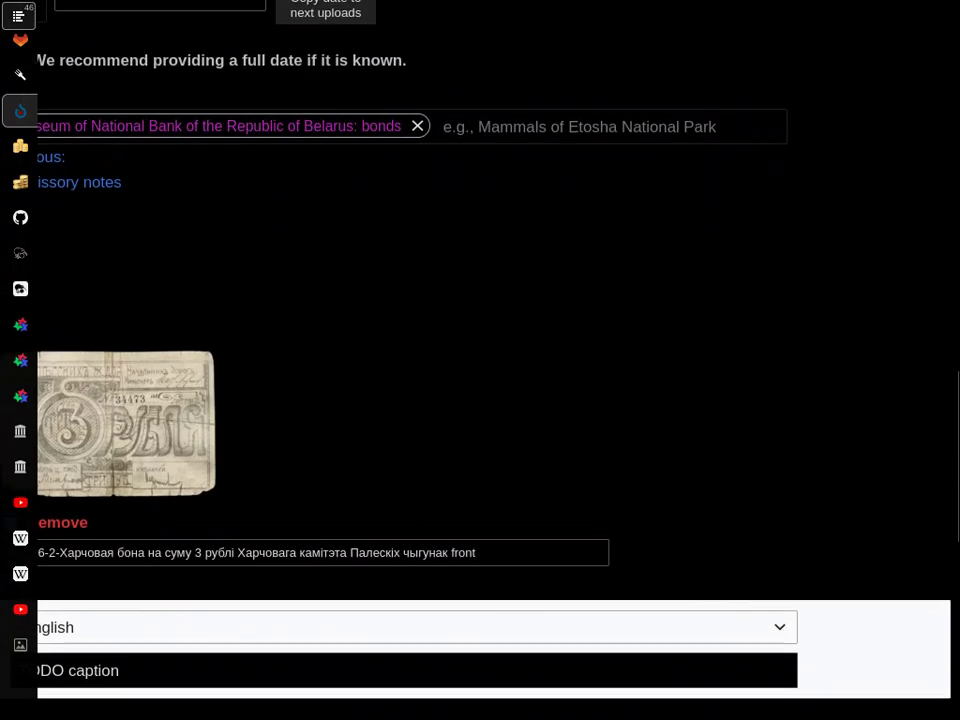
scroll(653, 484, "down", 8)
scroll(653, 484, "up", 5)
scroll(650, 484, "up", 1)
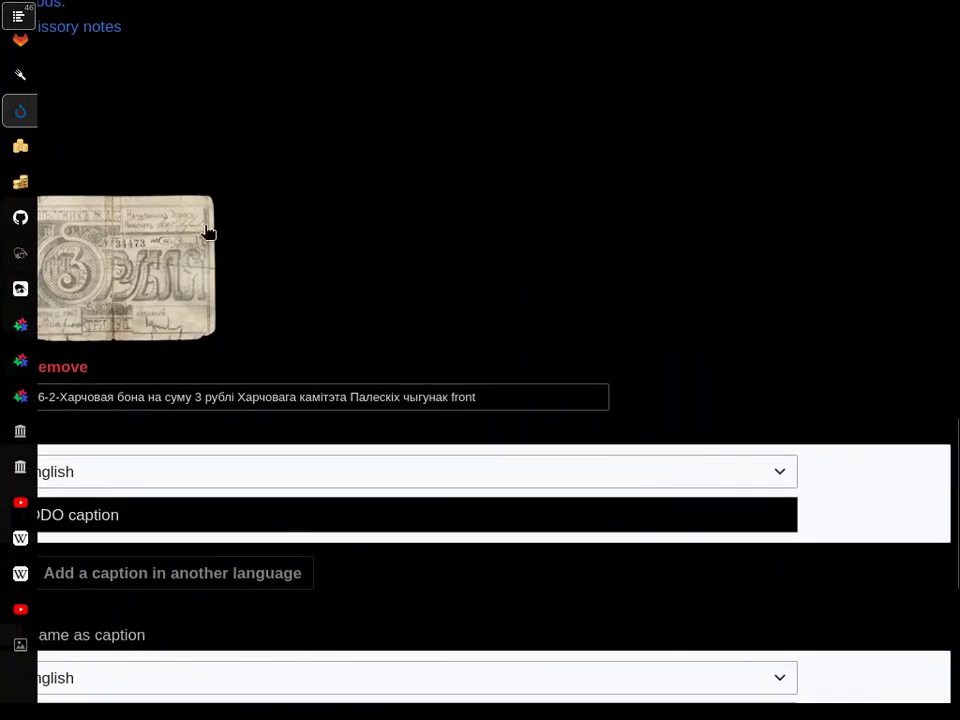
Try to publish the front and back bond uploads
scroll(840, 352, "up", 5)
scroll(840, 352, "down", 4)
scroll(840, 352, "down", 5)
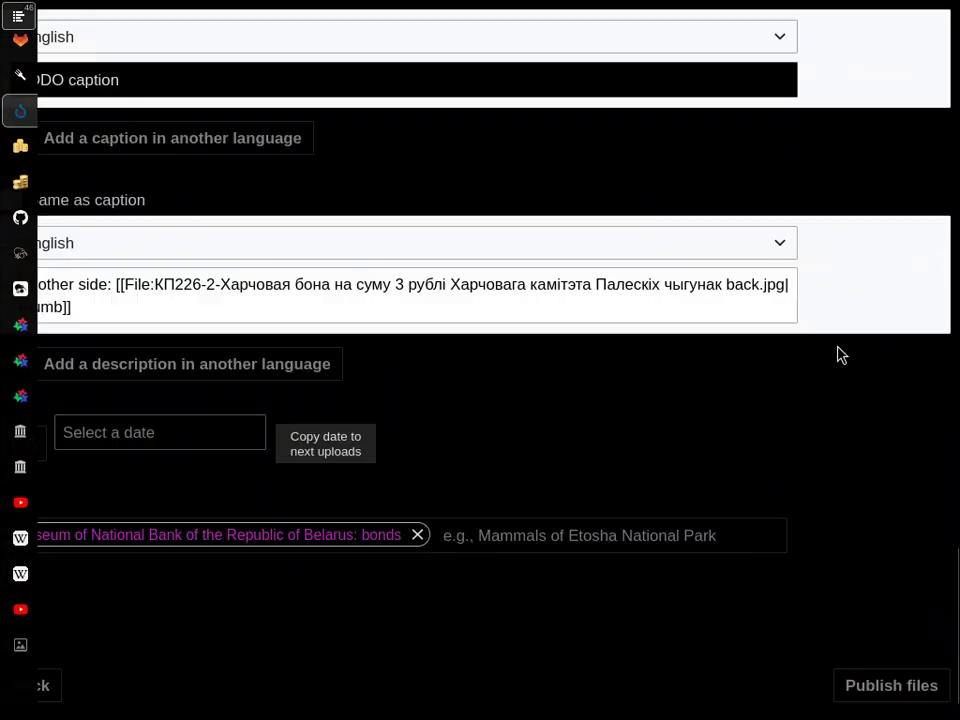
left_click(857, 692)
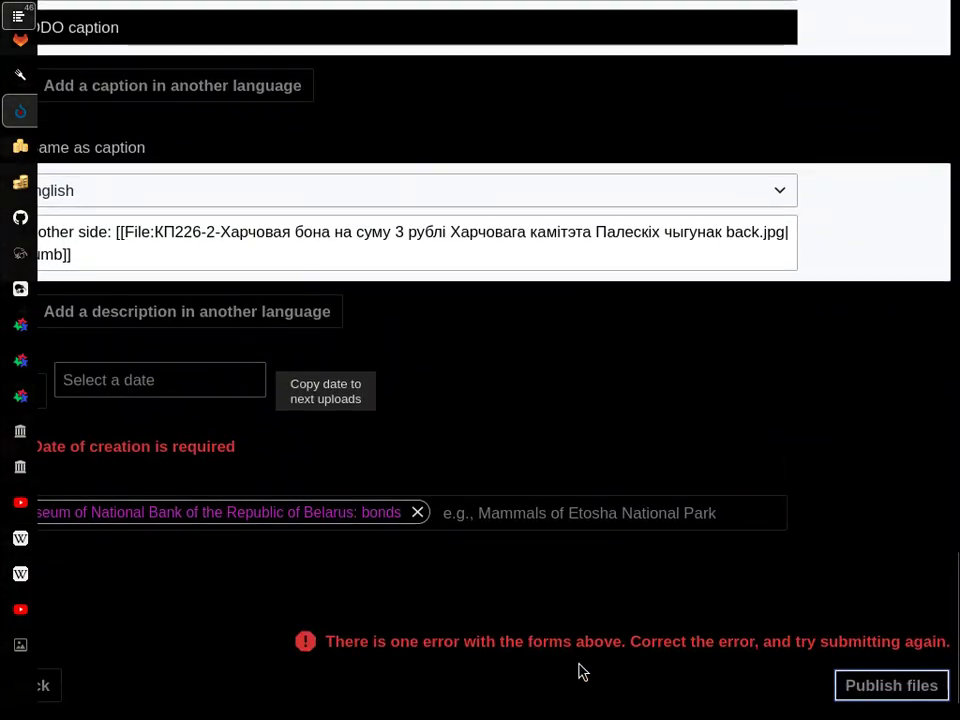
Set the front-side upload's creation date to 1917 and publish the files
left_click(240, 389)
key("ctrl+v")
key("ctrl+a")
key("BackSpace")
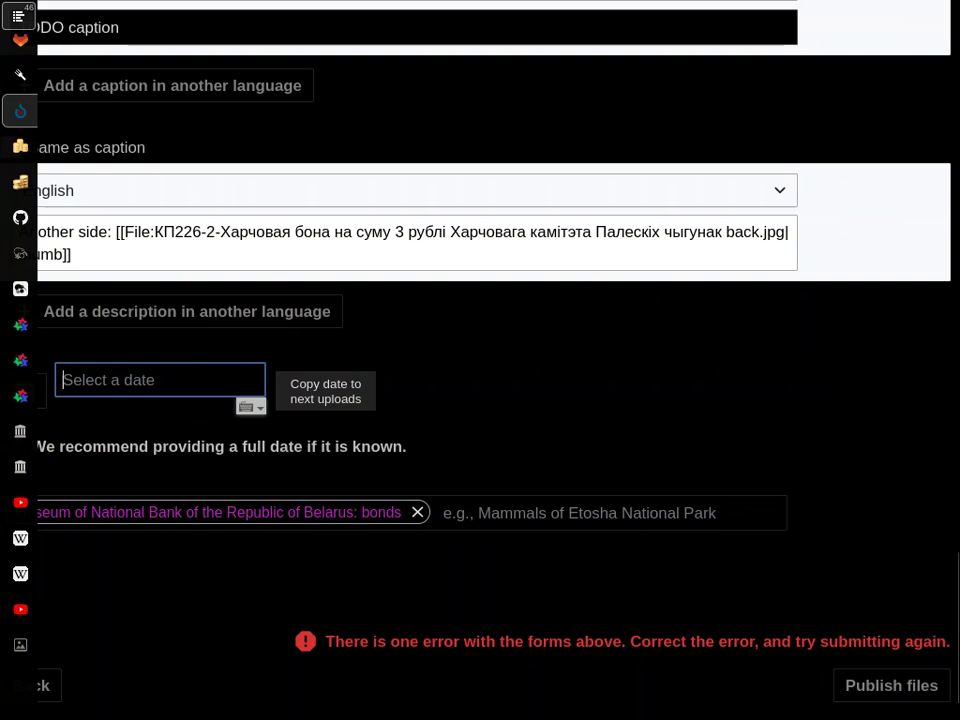
type("1917")
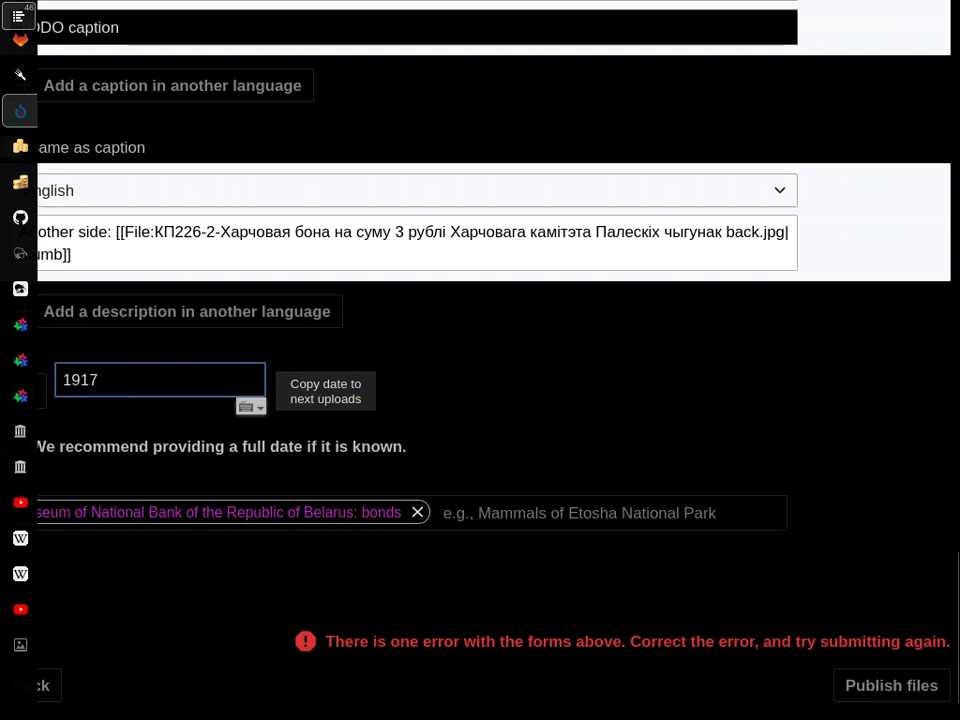
left_click(913, 688)
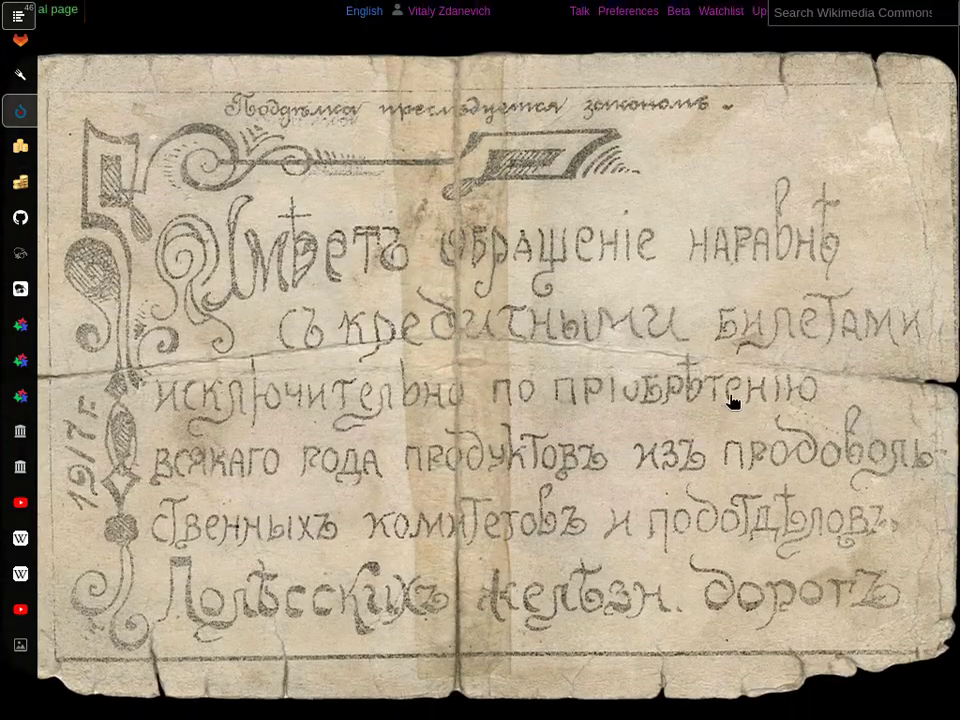
Look over the wizard's final page with the published files and check which Violentmonkey userscripts match it
scroll(735, 402, "down", 6)
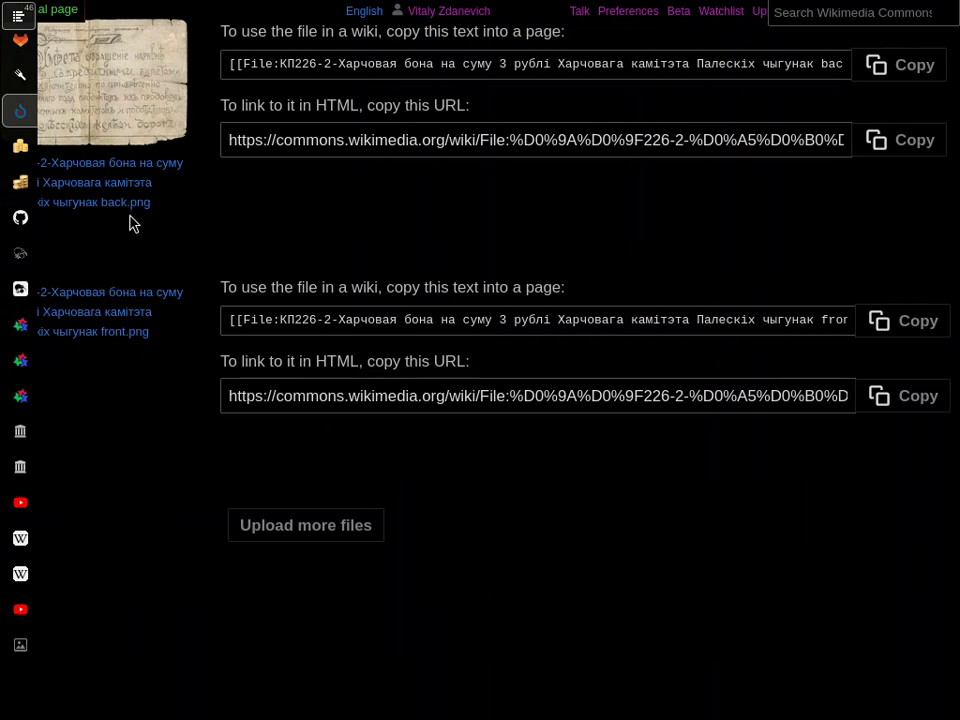
mouse_move(739, 36)
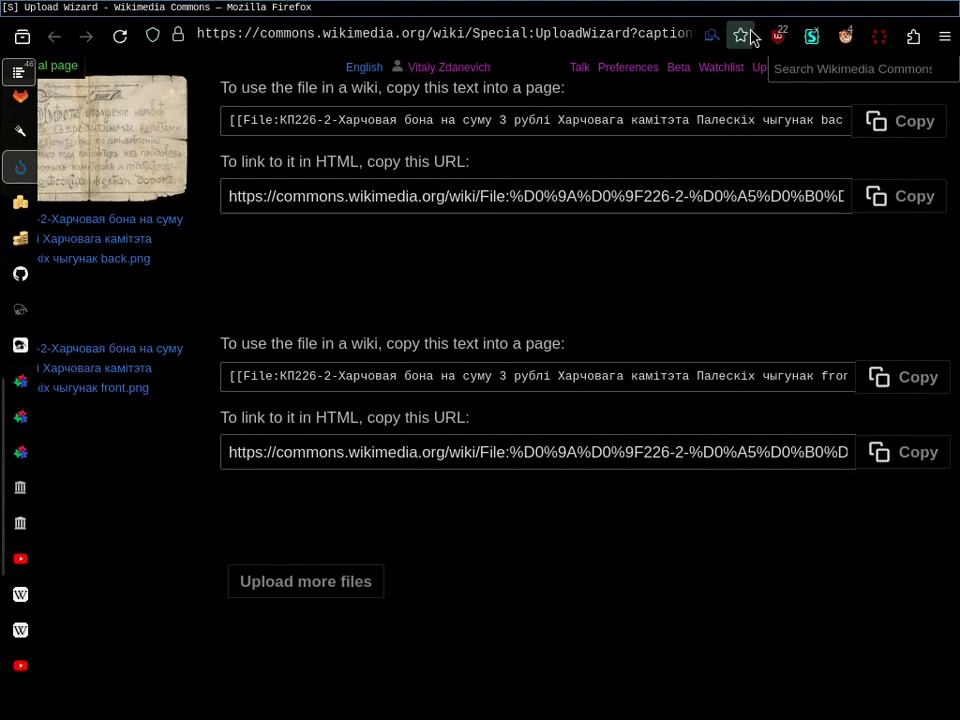
left_click(845, 38)
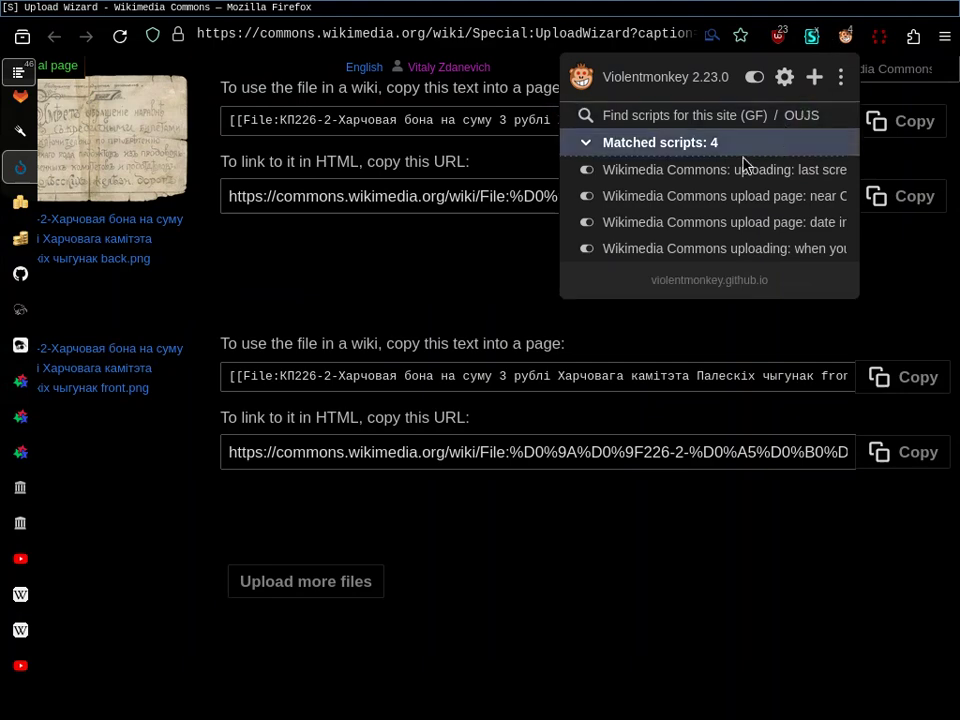
left_click(480, 298)
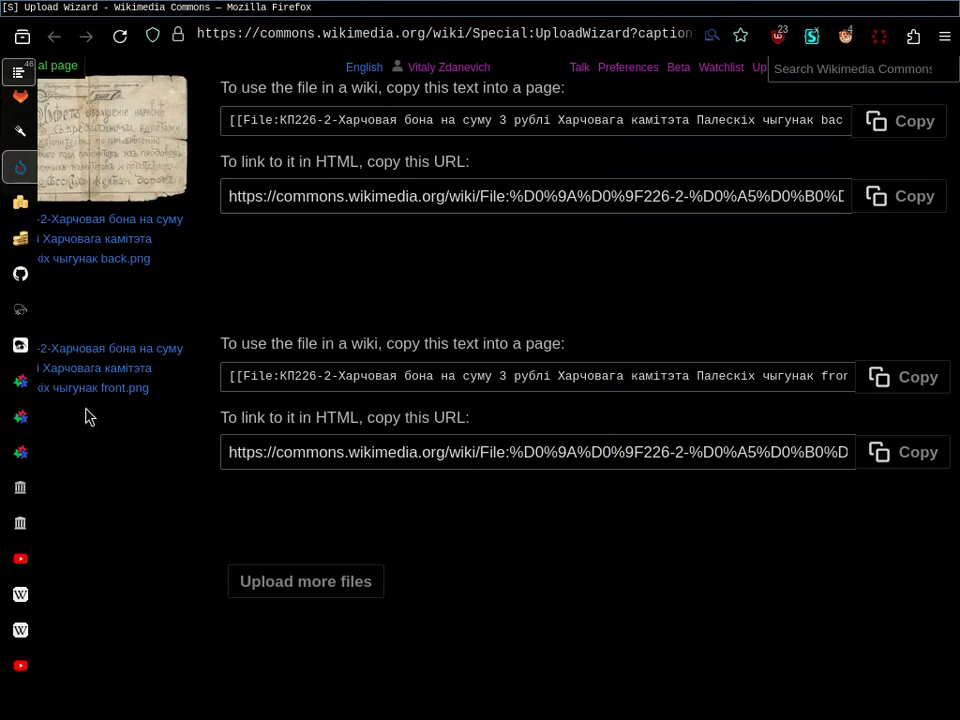
Open the published back-side file's page and review its captions, description, date and source
left_click(90, 268)
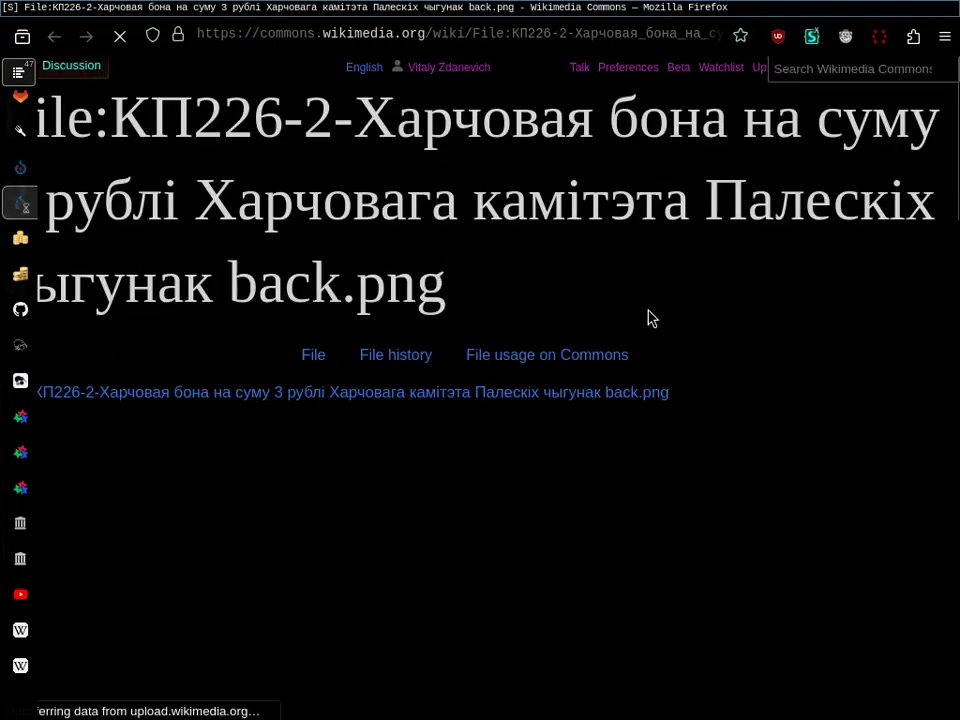
scroll(649, 317, "down", 10)
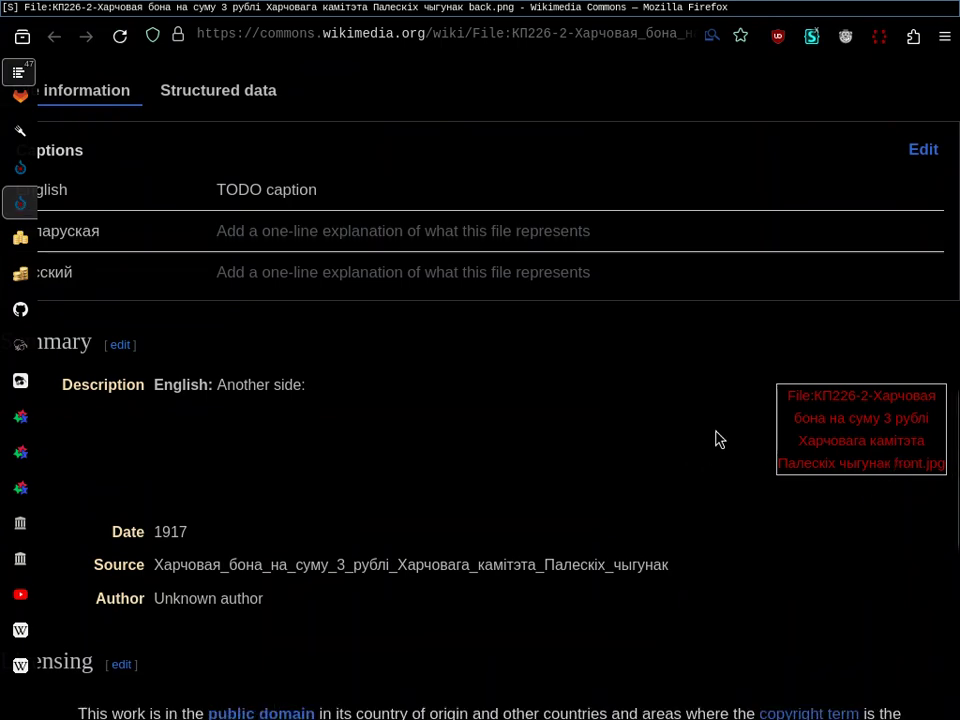
key("Home")
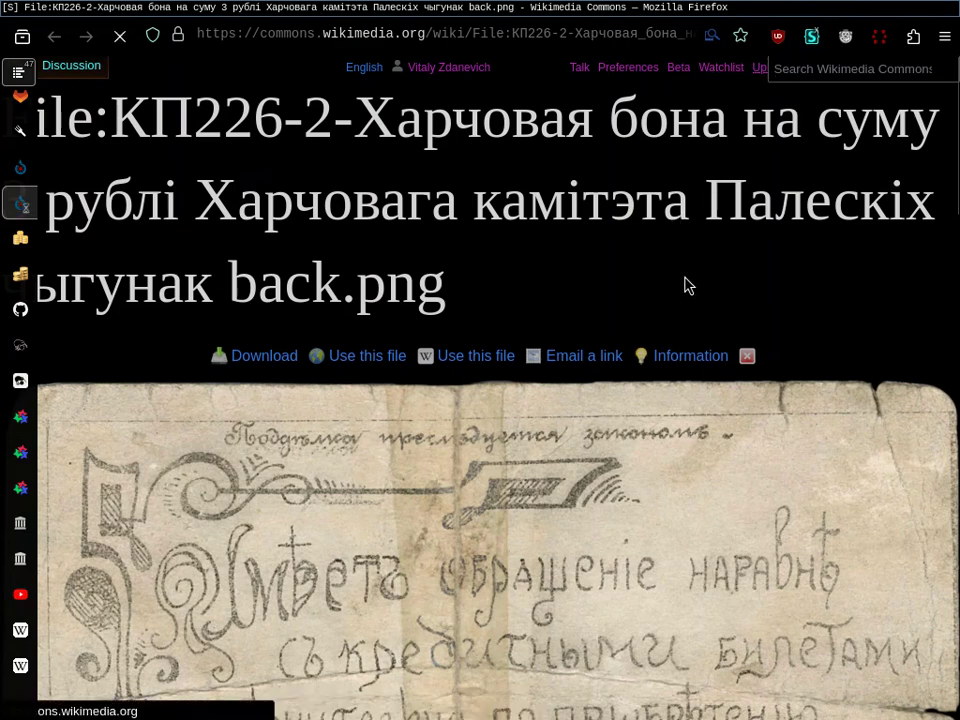
On the account's uploads list, enable the Violentmonkey userscript that adds categories to the files page
left_click(845, 38)
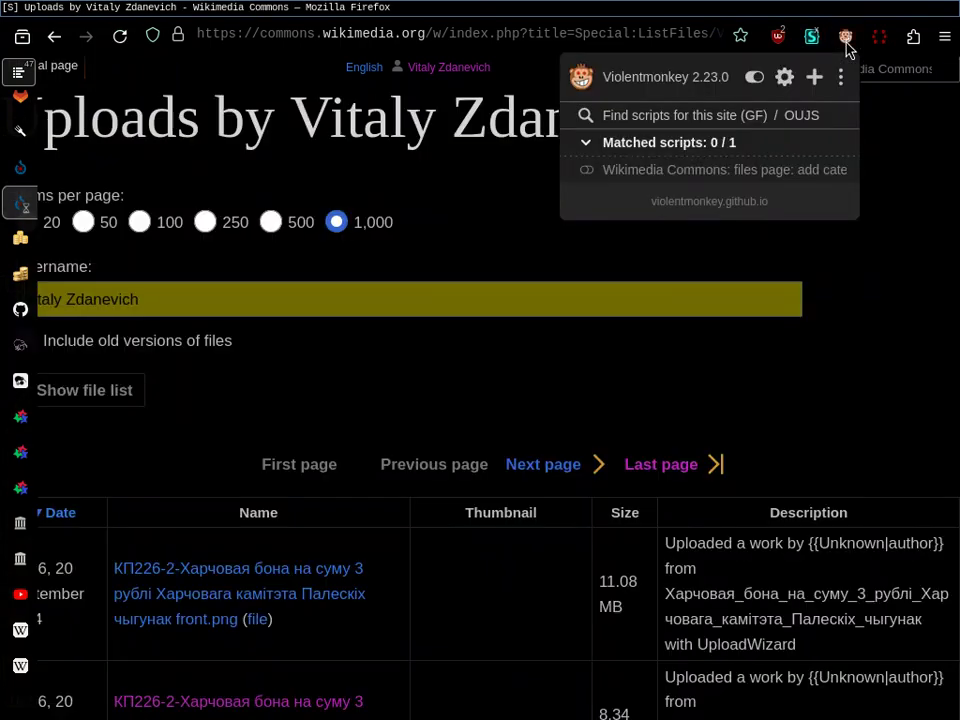
left_click(587, 171)
left_click(476, 204)
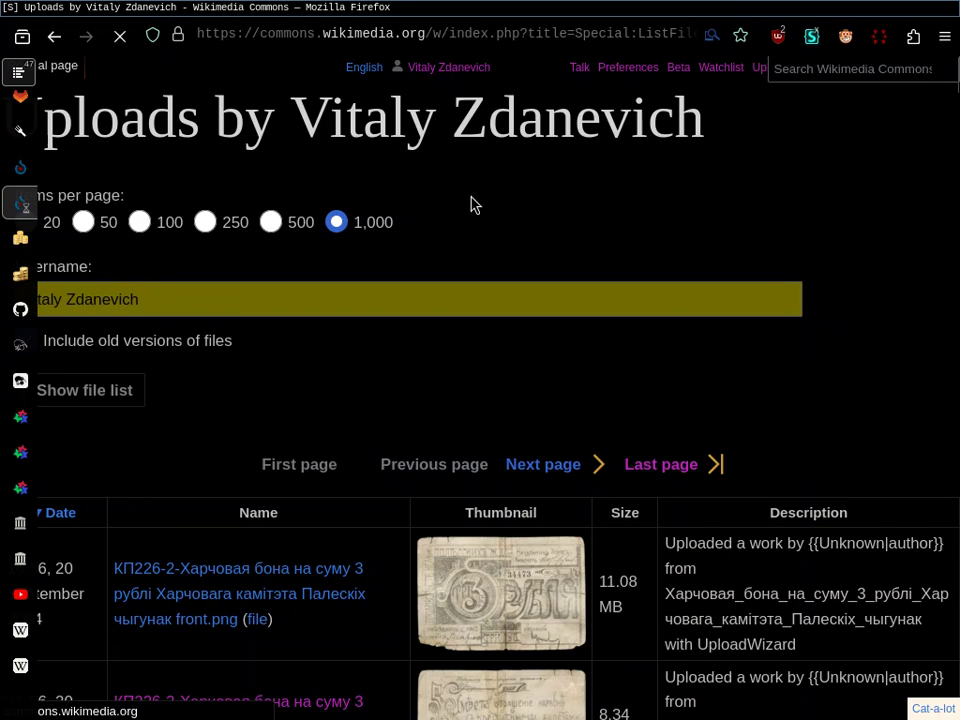
Examine the uploads list for the categories under each file name, from the bonds down to the Gomismta photos
scroll(476, 242, "down", 3)
scroll(476, 241, "down", 1)
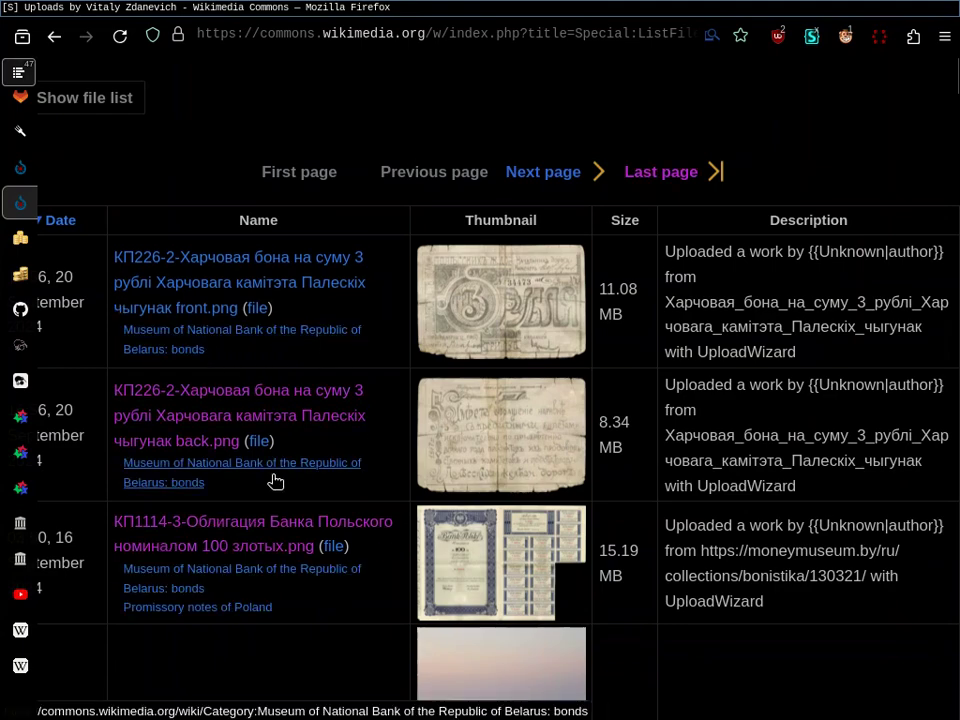
scroll(275, 483, "down", 6)
scroll(275, 483, "up", 5)
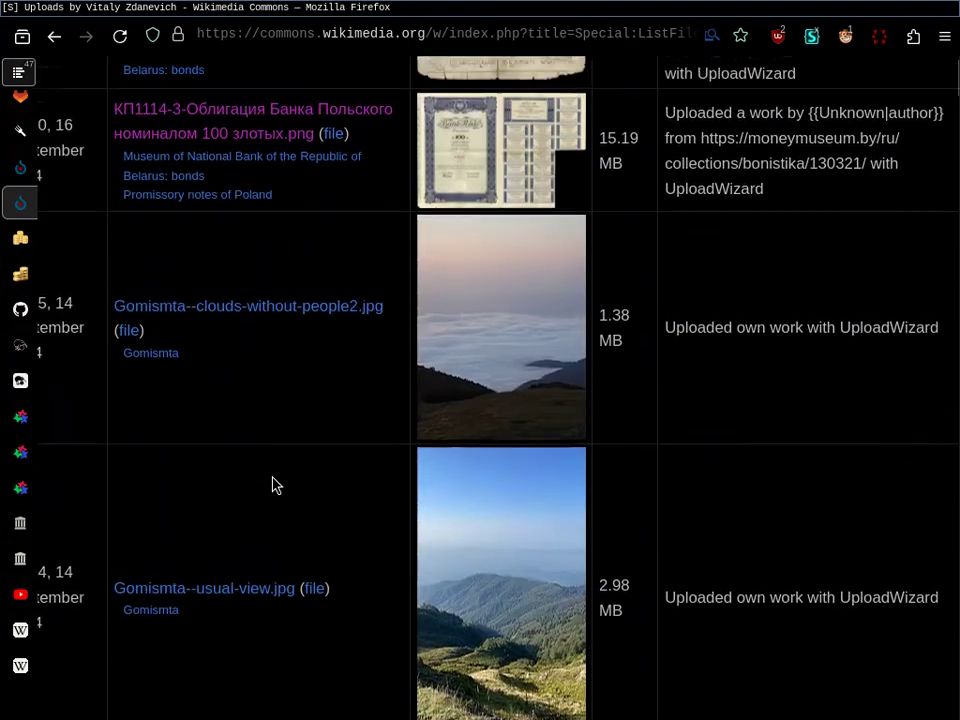
scroll(275, 483, "down", 10)
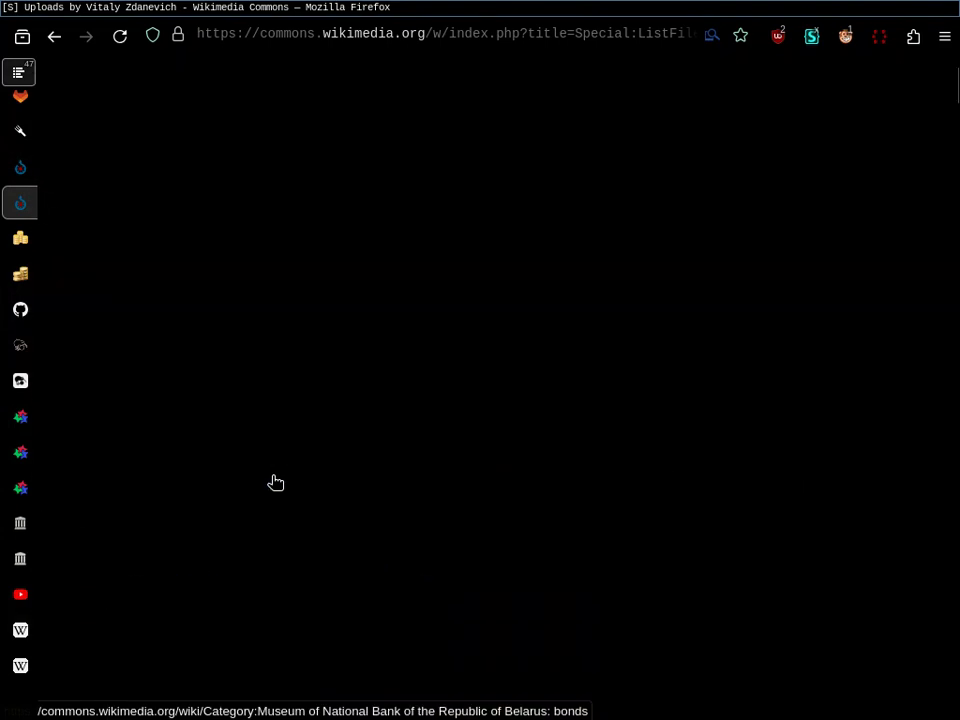
scroll(275, 483, "down", 10)
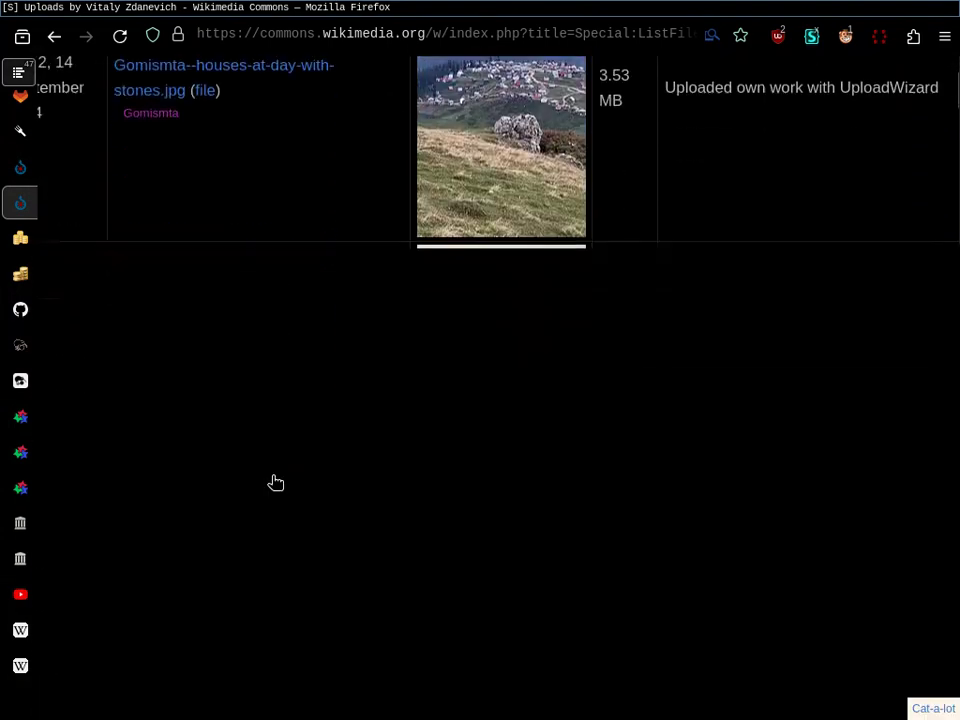
scroll(275, 483, "down", 8)
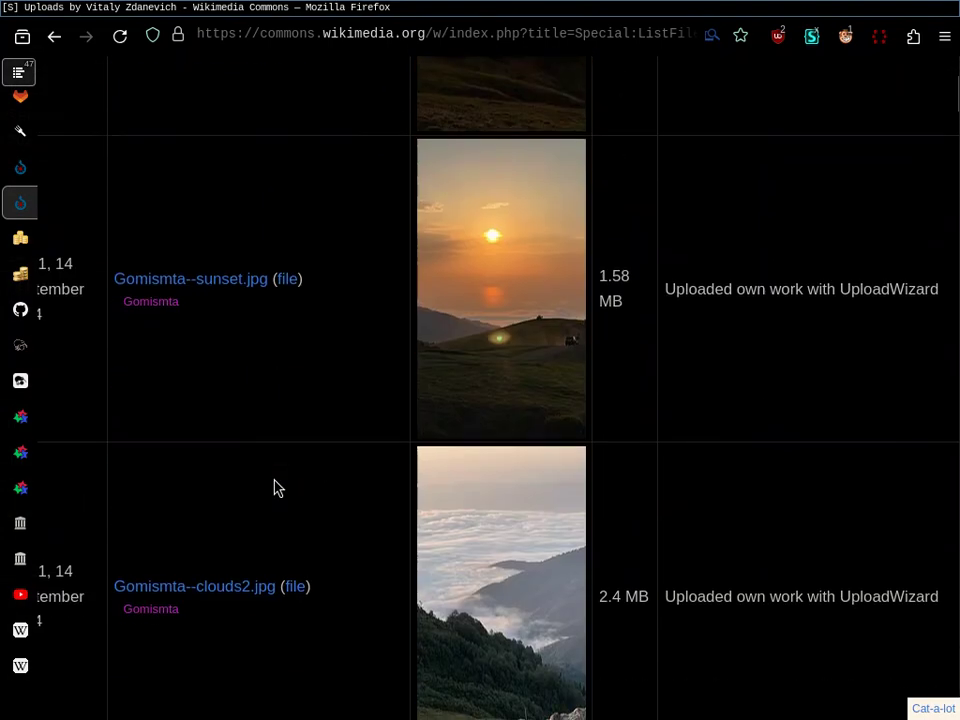
Switch to the openzim/zimit repository on GitHub and read its description
key("ctrl+Page_Down")
key("ctrl+Page_Down")
key("ctrl+Page_Up")
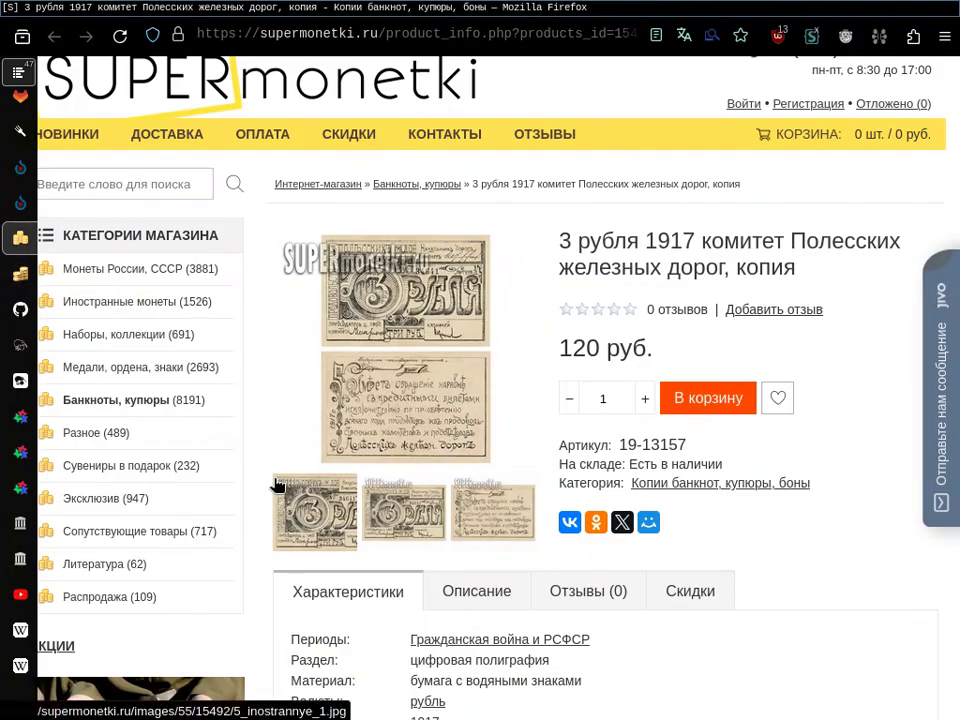
key("ctrl+Page_Down")
key("ctrl+Page_Down")
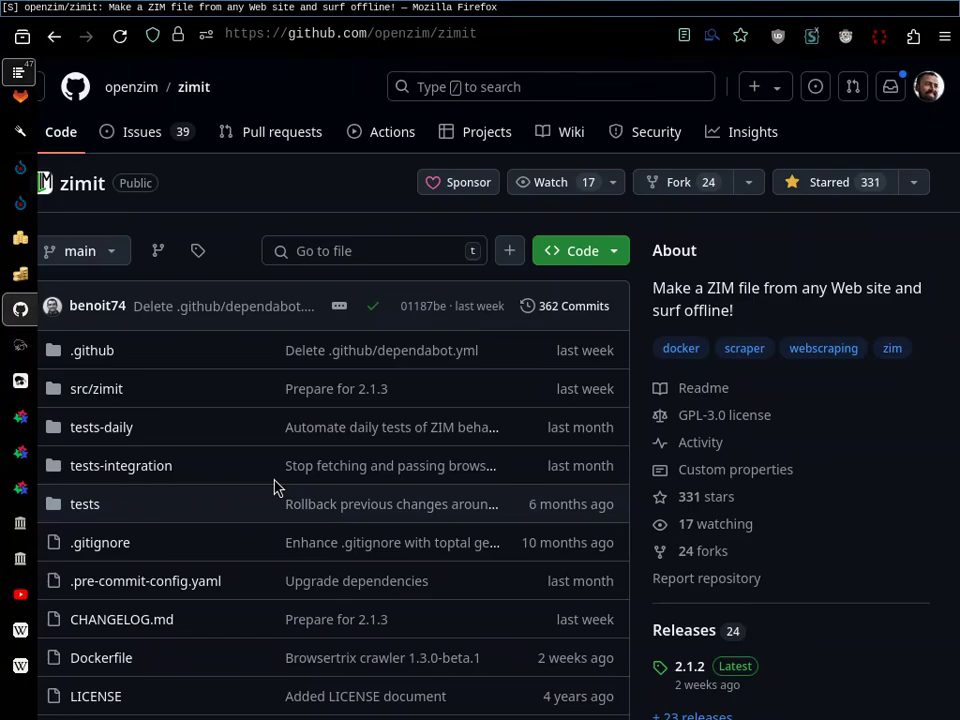
key("ctrl+Page_Down")
key("ctrl+Page_Up")
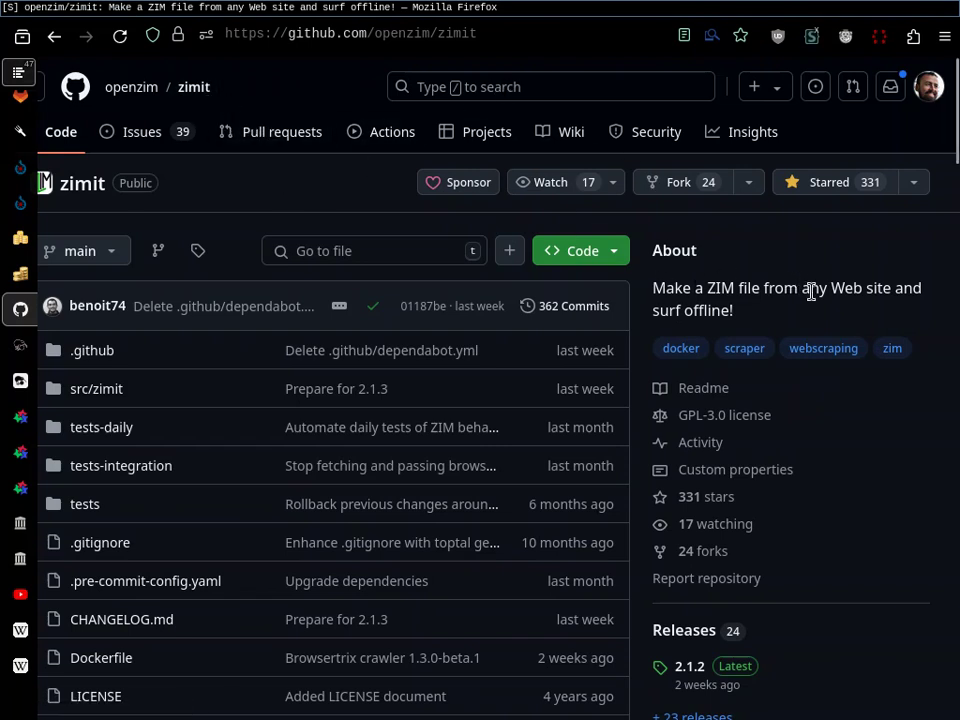
Switch to Kiwix's "Zim It Up!" page and read its introduction to Zimit
key("ctrl+Tab")
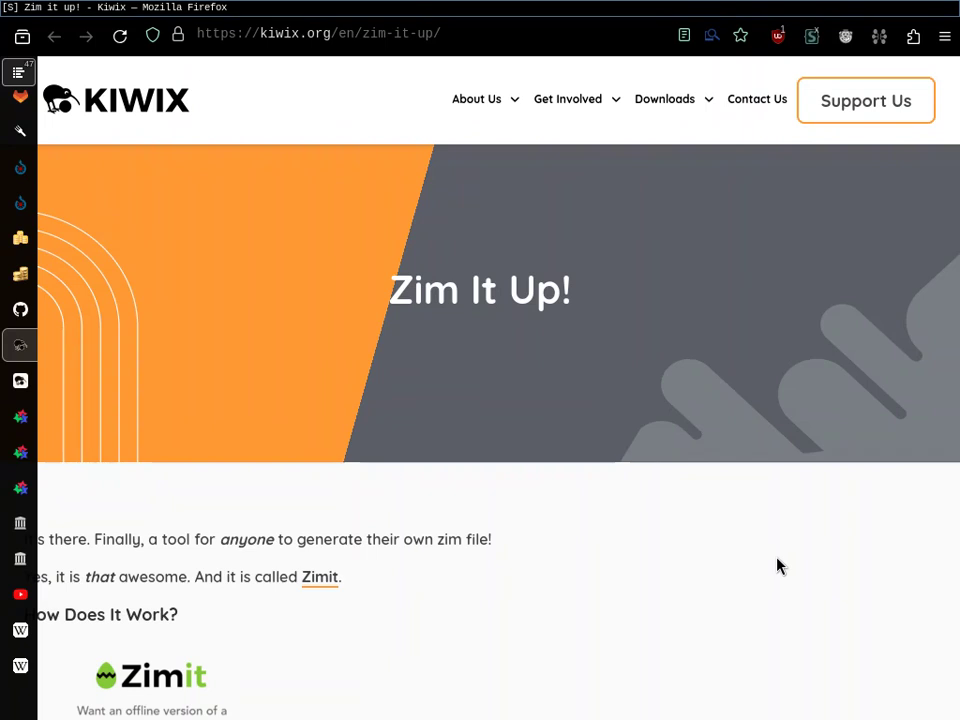
scroll(763, 531, "down", 2)
scroll(763, 532, "up", 2)
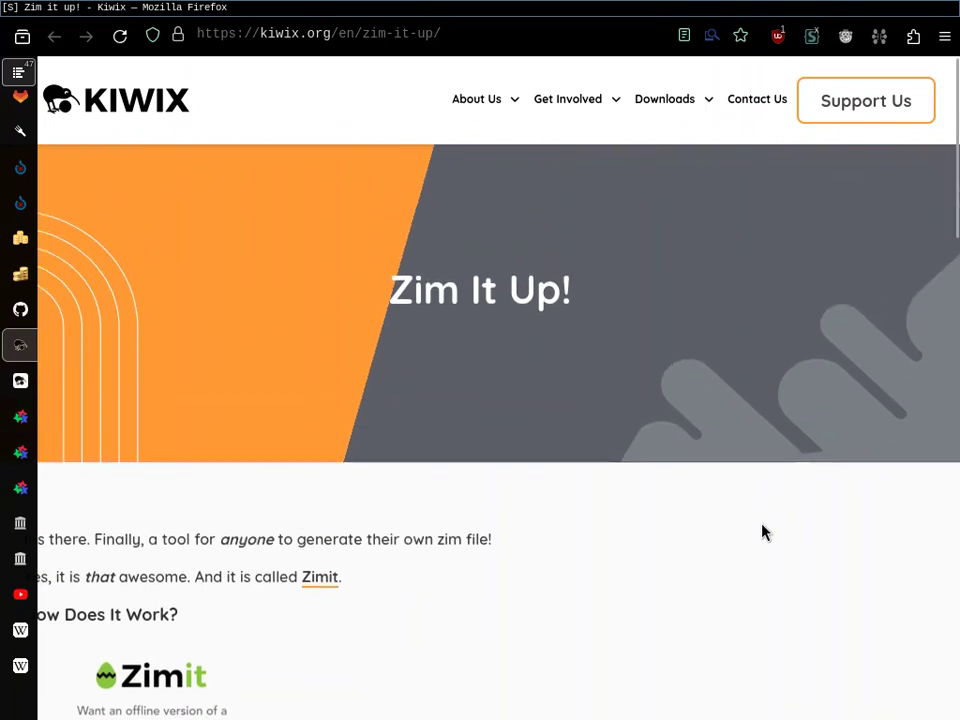
Switch to the Kiwix library and browse its English offline books, including Wikipedia, Bitcoin Wiki and Gentoo Wiki
key("ctrl+Tab")
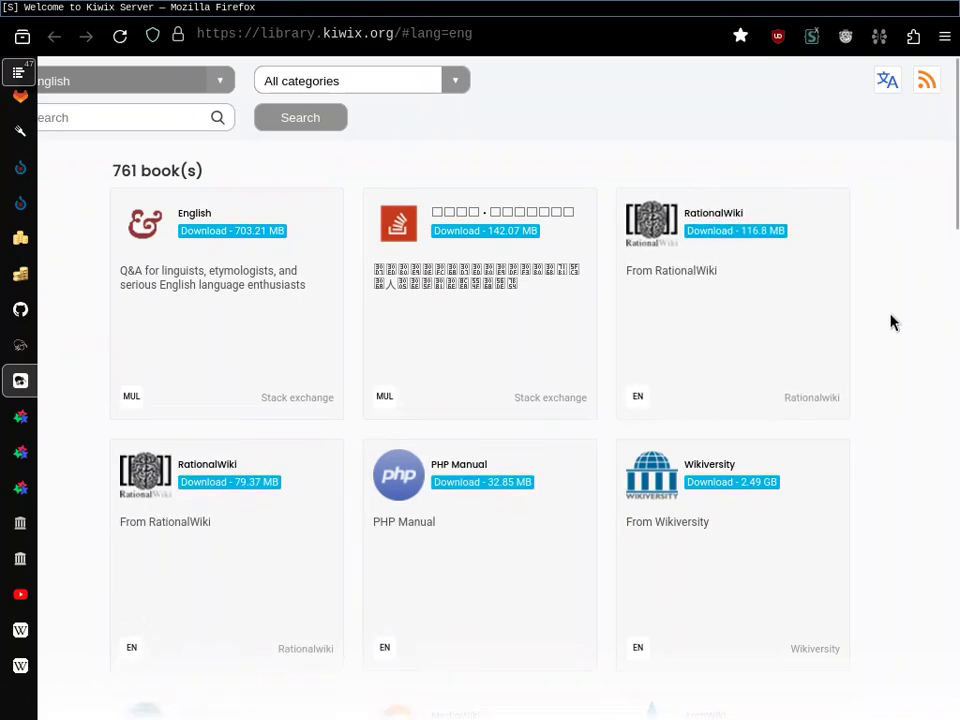
scroll(891, 322, "down", 10)
scroll(889, 321, "up", 1)
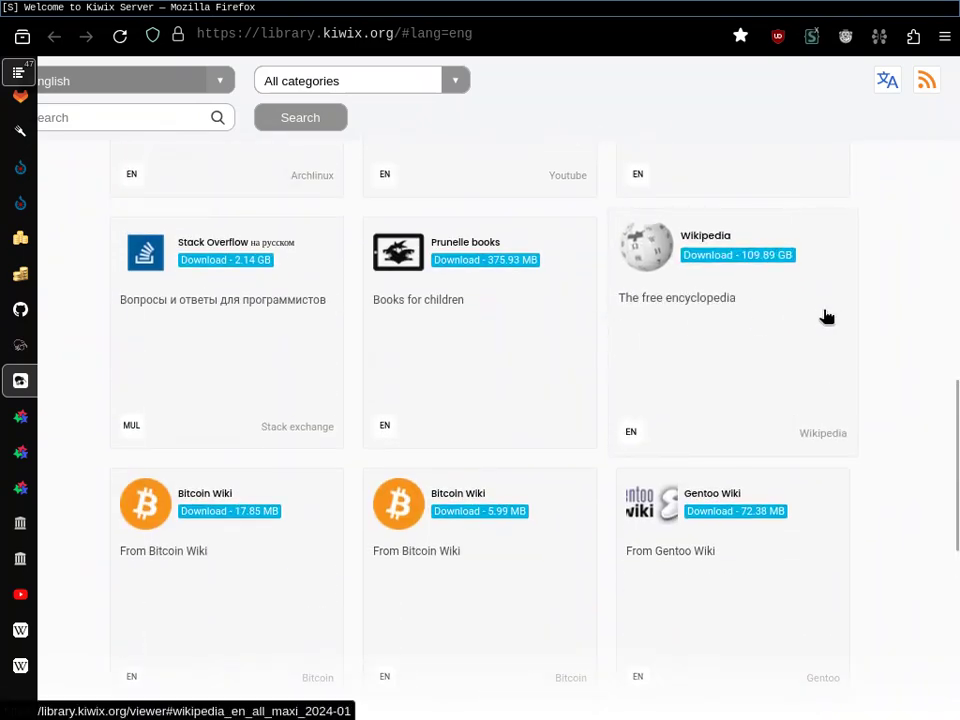
scroll(870, 336, "down", 3)
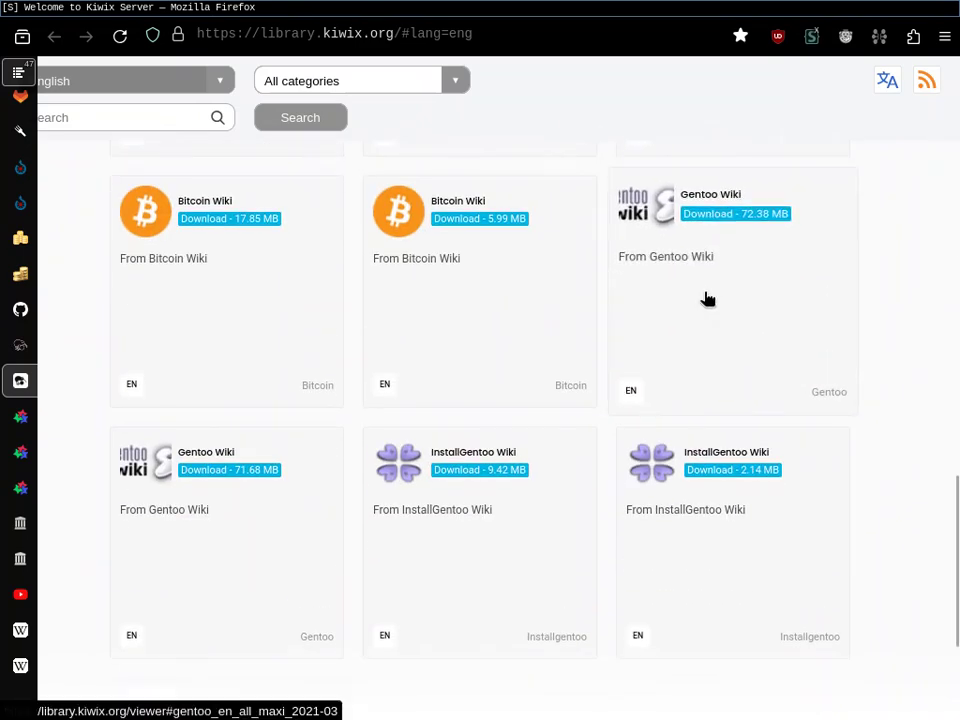
scroll(887, 311, "down", 3)
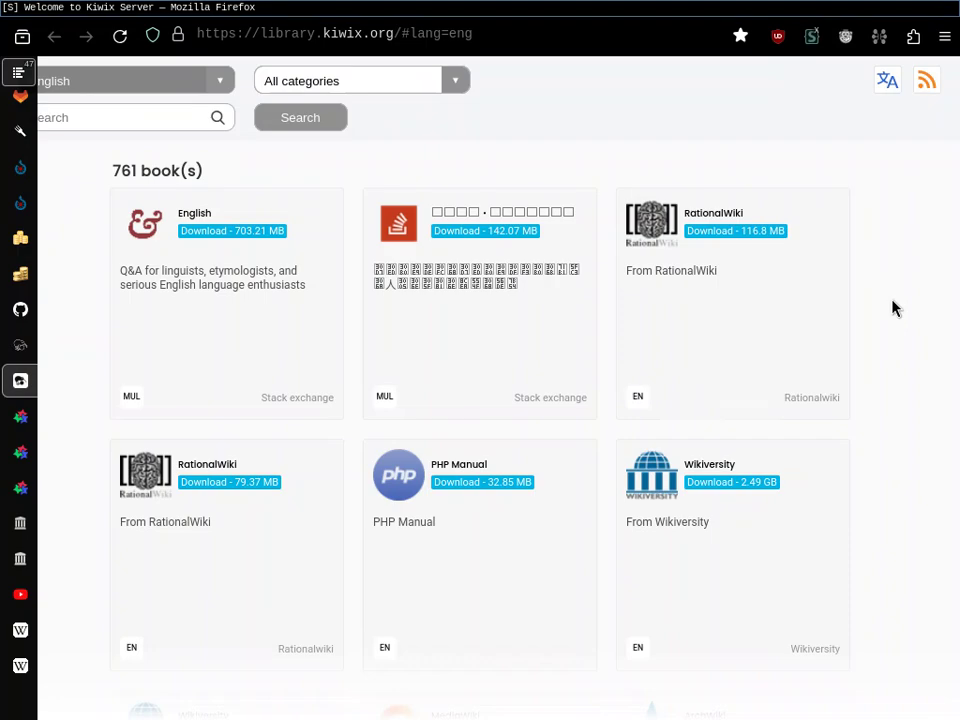
Switch to the RuTracker search for "zim" and review the listed offline wiki dumps
key("ctrl+Tab")
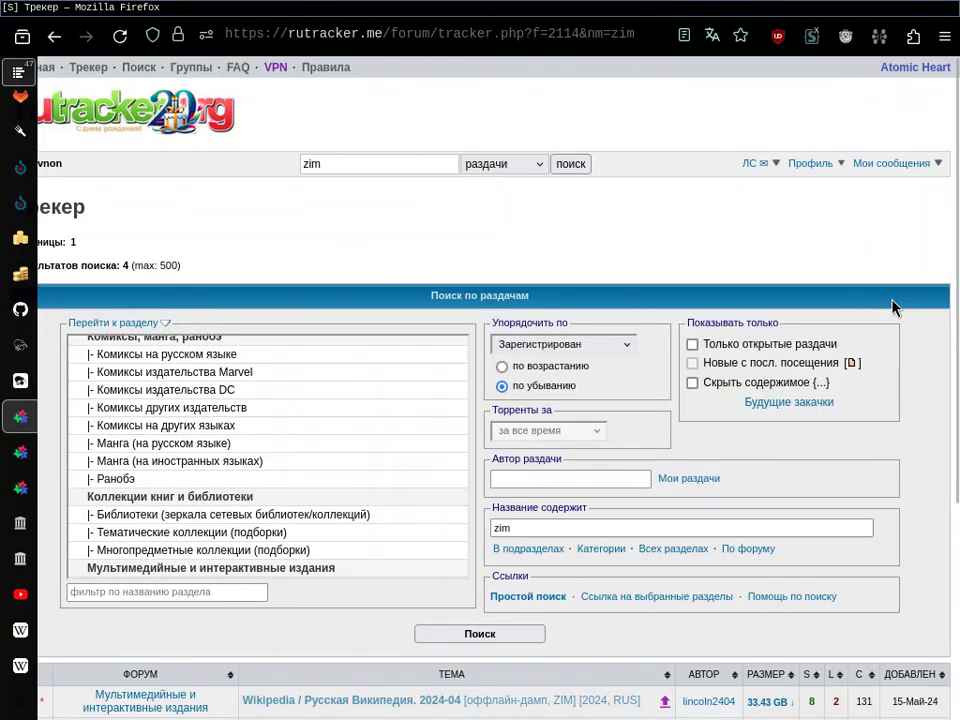
scroll(917, 356, "down", 3)
scroll(917, 356, "up", 3)
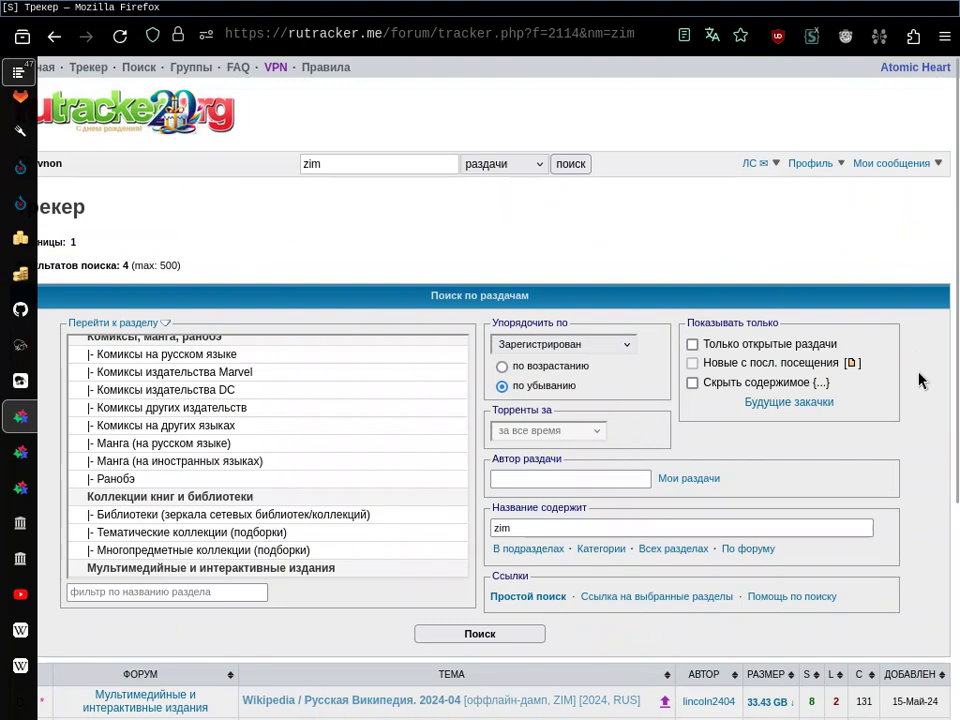
scroll(920, 382, "down", 3)
scroll(920, 382, "up", 2)
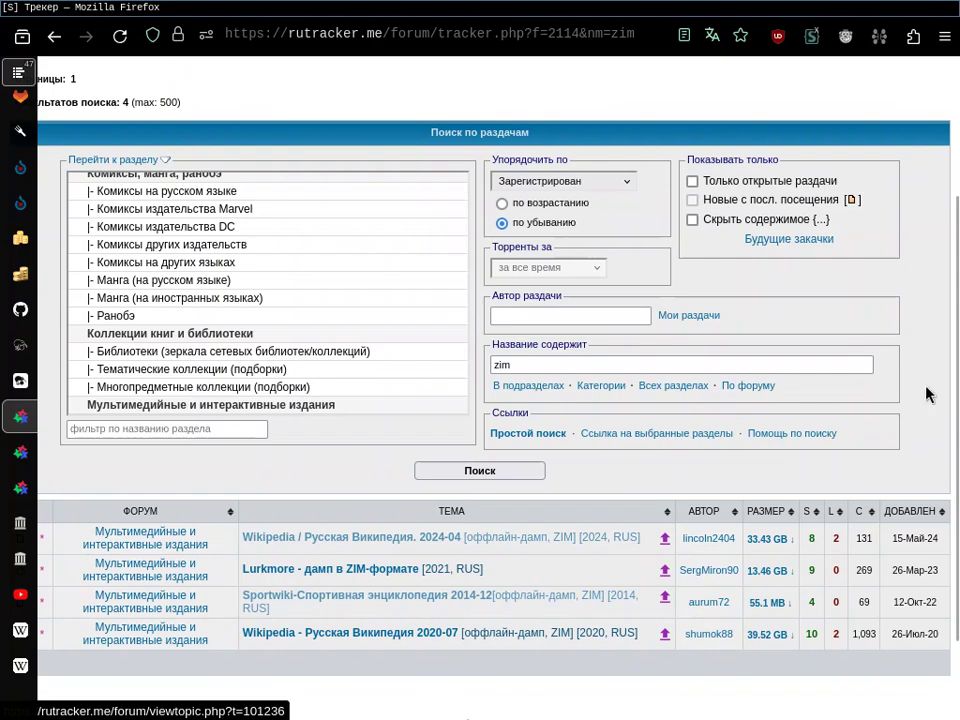
scroll(897, 374, "up", 2)
scroll(897, 374, "down", 2)
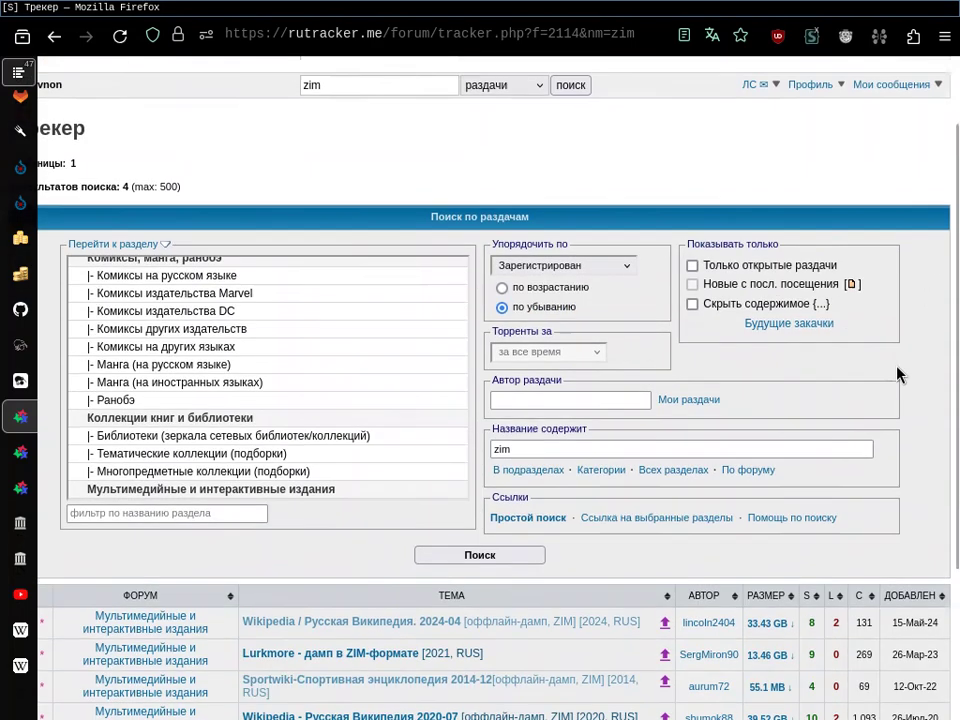
scroll(913, 449, "up", 1)
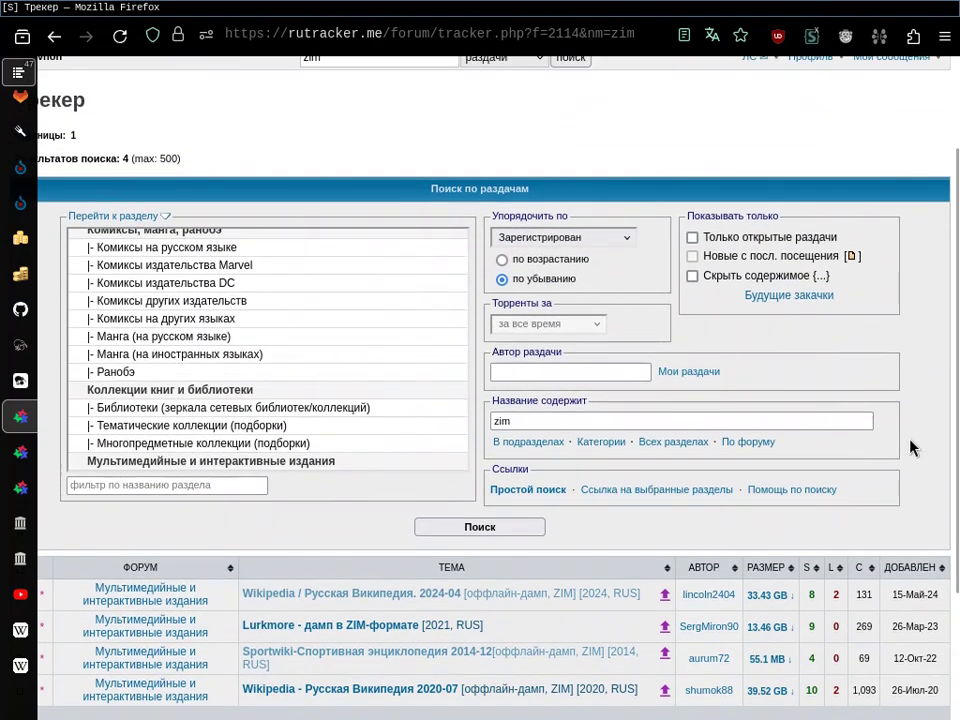
Review the RuTracker topics for the Sportwiki offline ZIM dump and the Минский листок newspaper scans
key("ctrl+Tab")
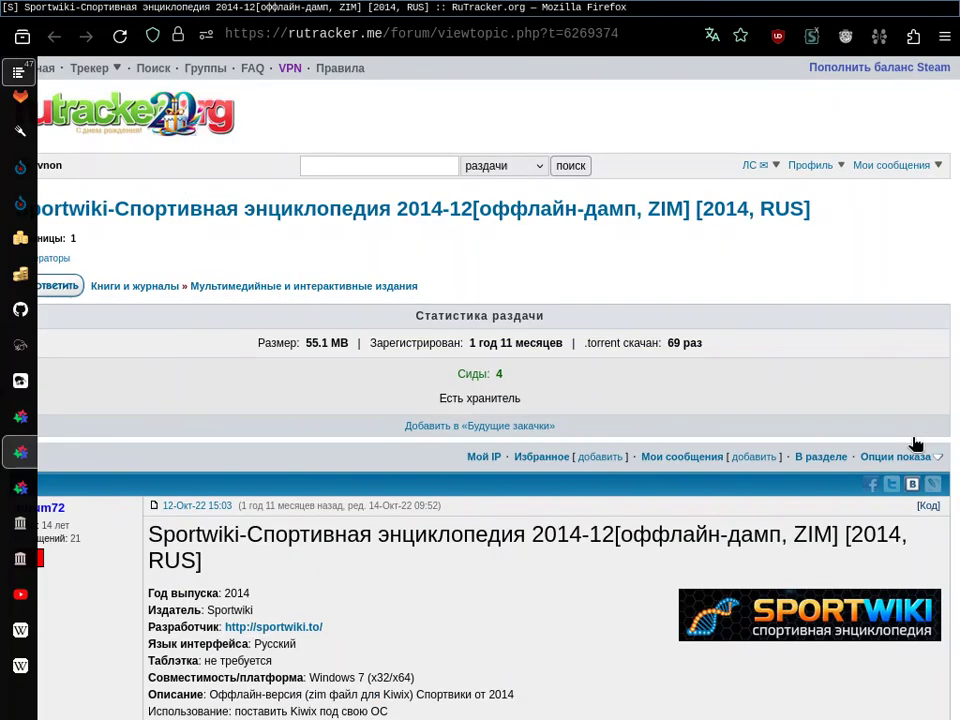
scroll(608, 564, "down", 3)
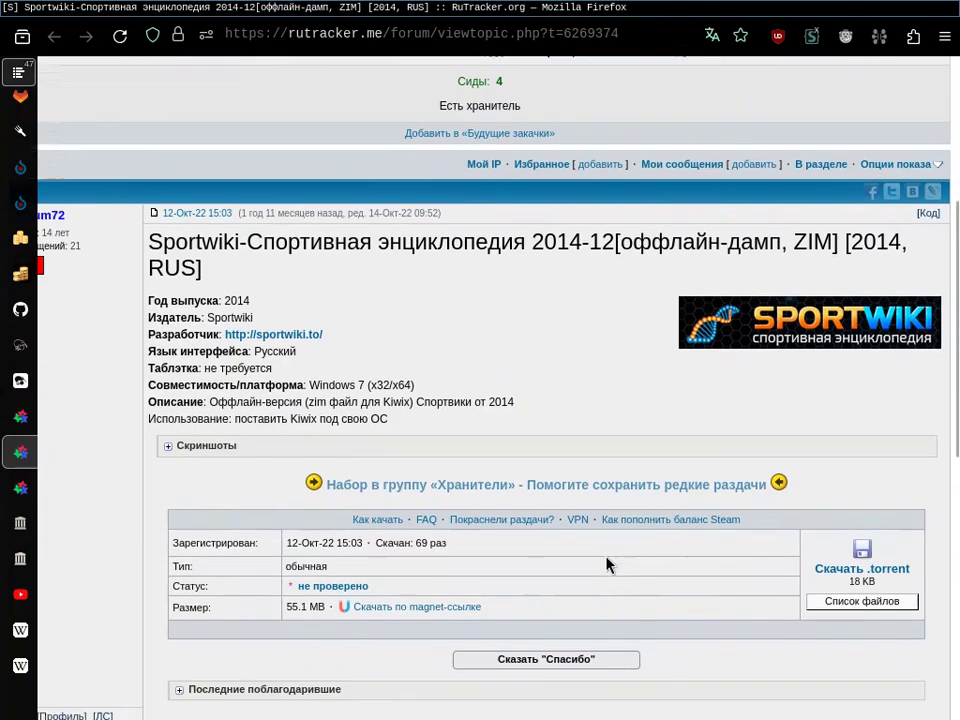
key("ctrl+Tab")
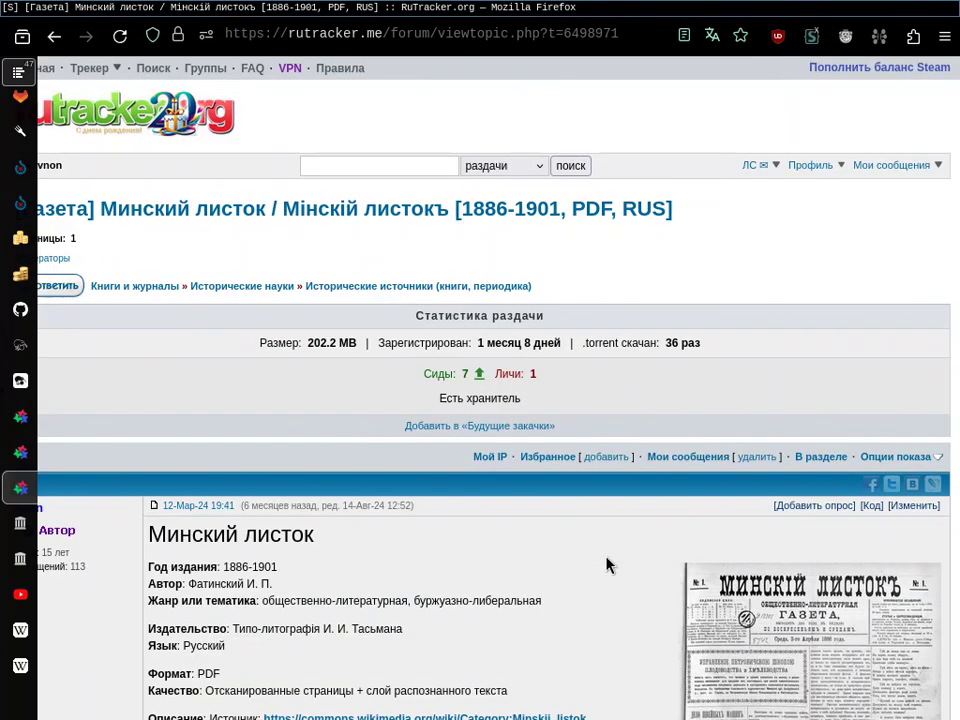
scroll(608, 566, "down", 2)
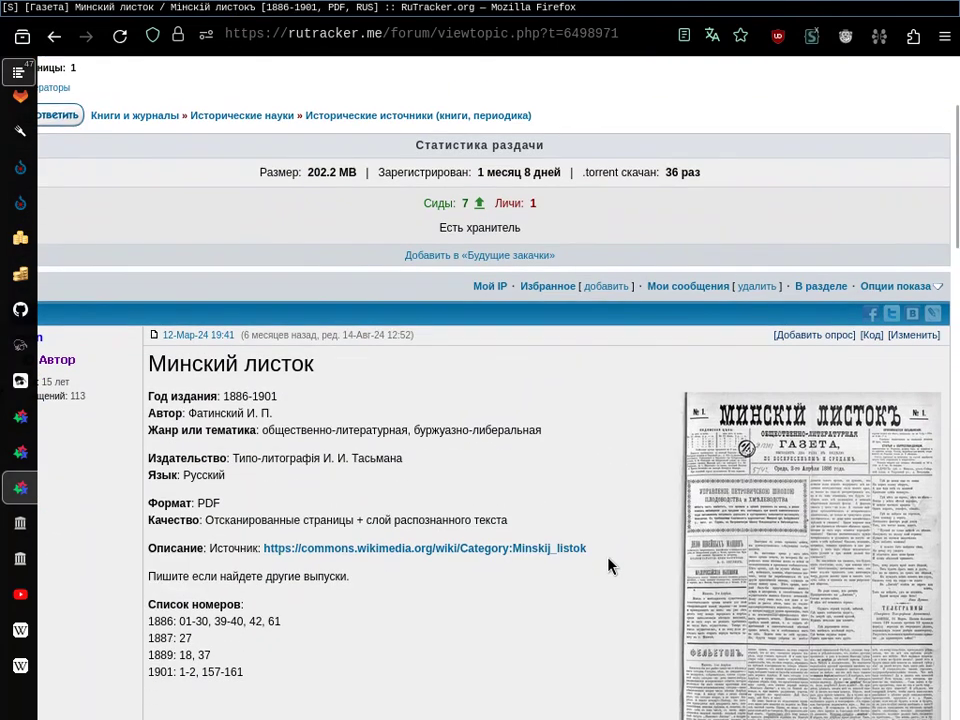
scroll(608, 566, "down", 1)
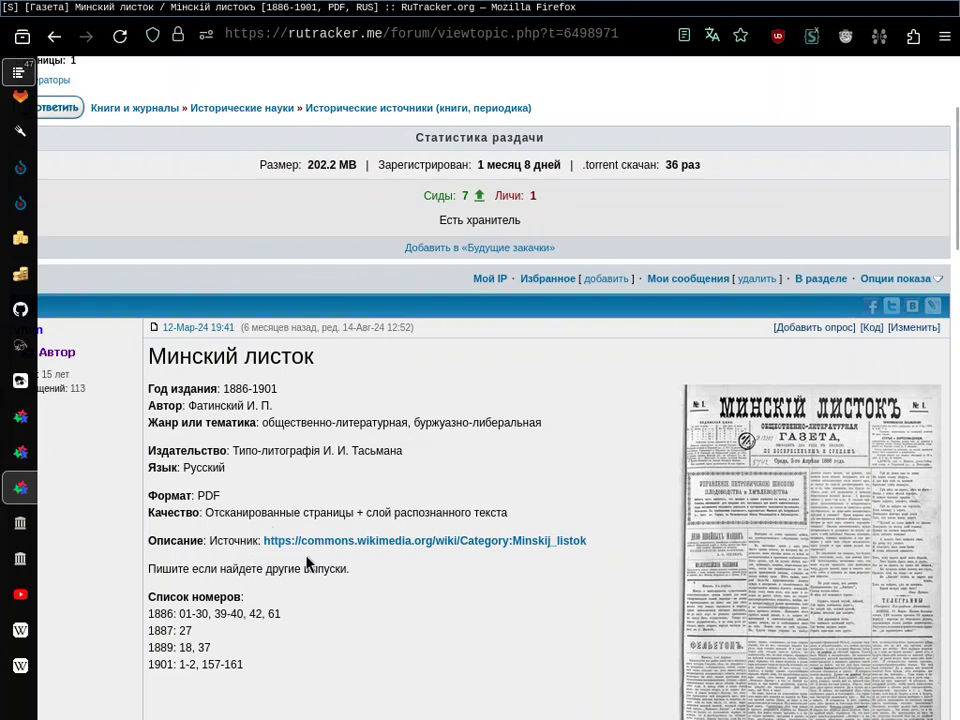
scroll(489, 589, "down", 4)
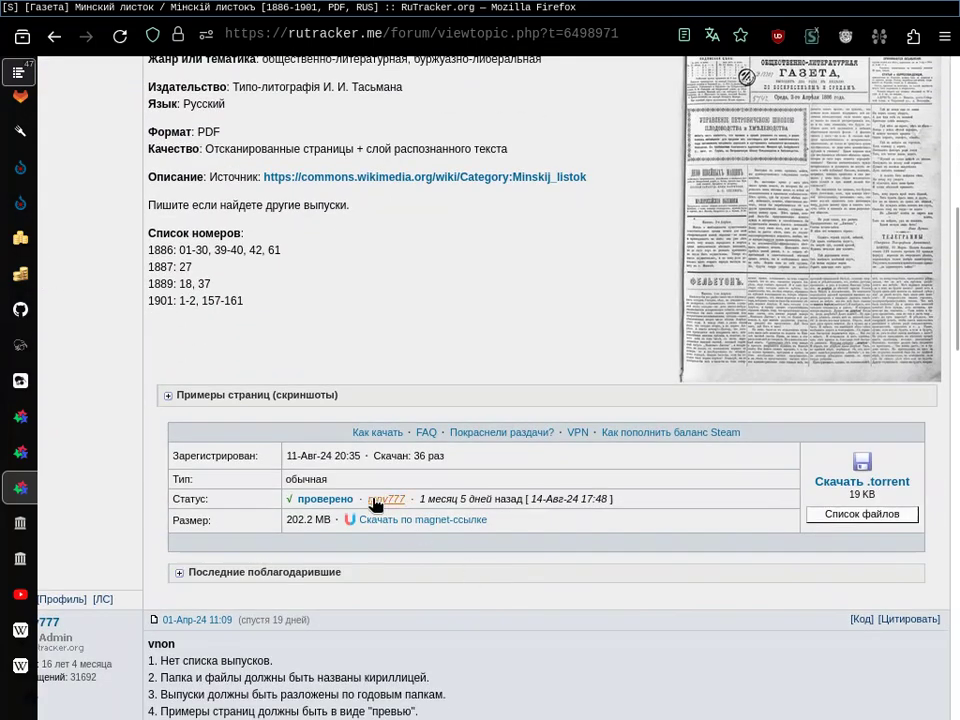
Switch to the Internet Archive profile page and browse its uploaded newspapers, music and game manuals
key("ctrl+Tab")
mouse_move(431, 500)
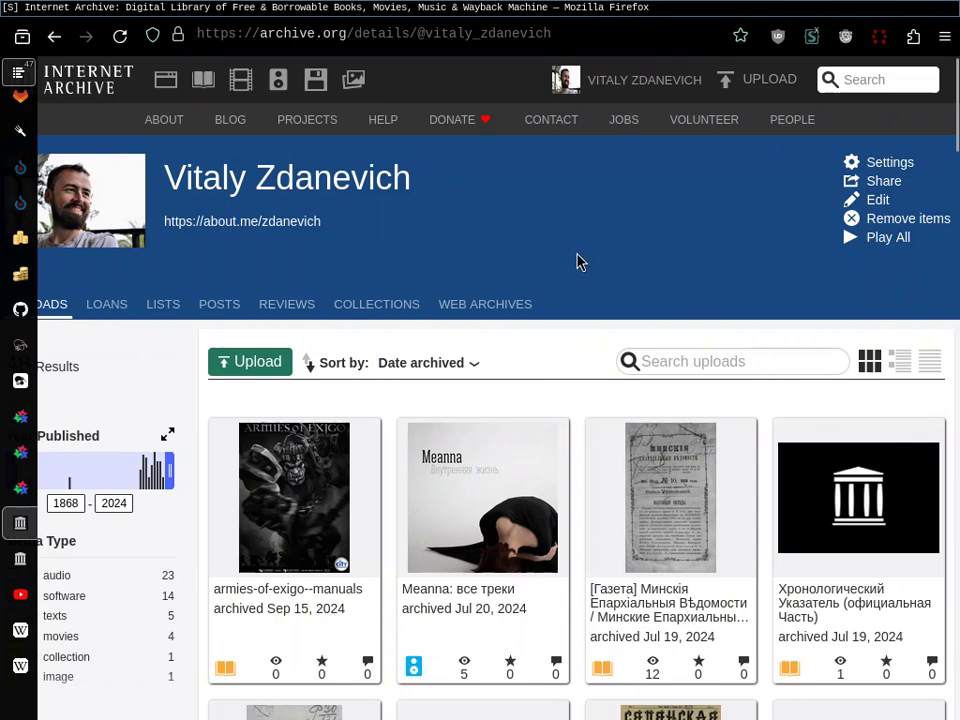
scroll(578, 262, "down", 3)
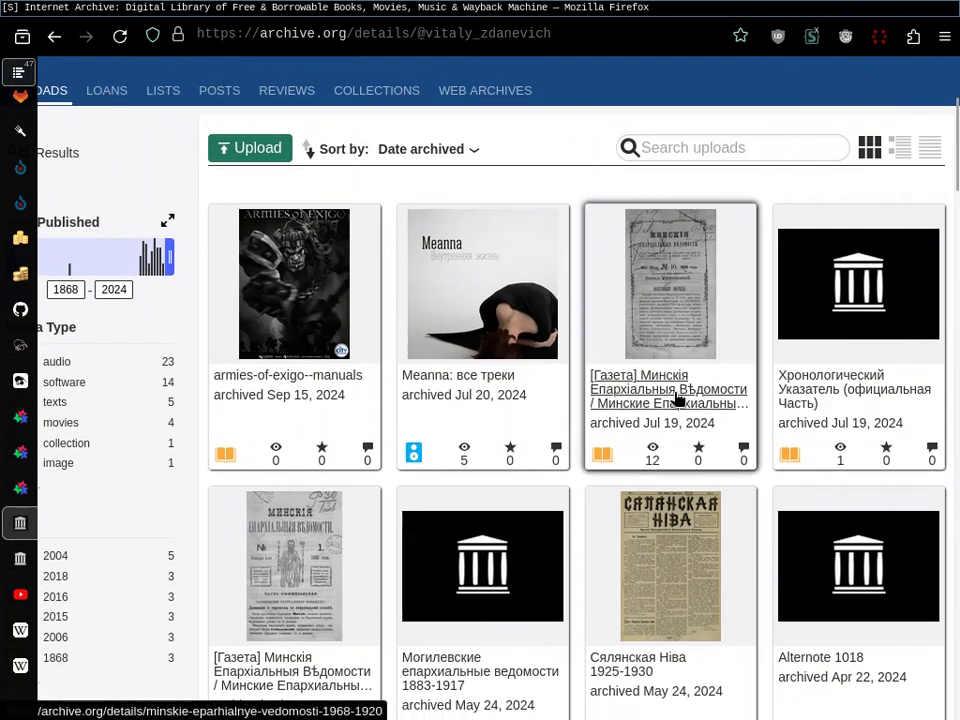
mouse_move(677, 400)
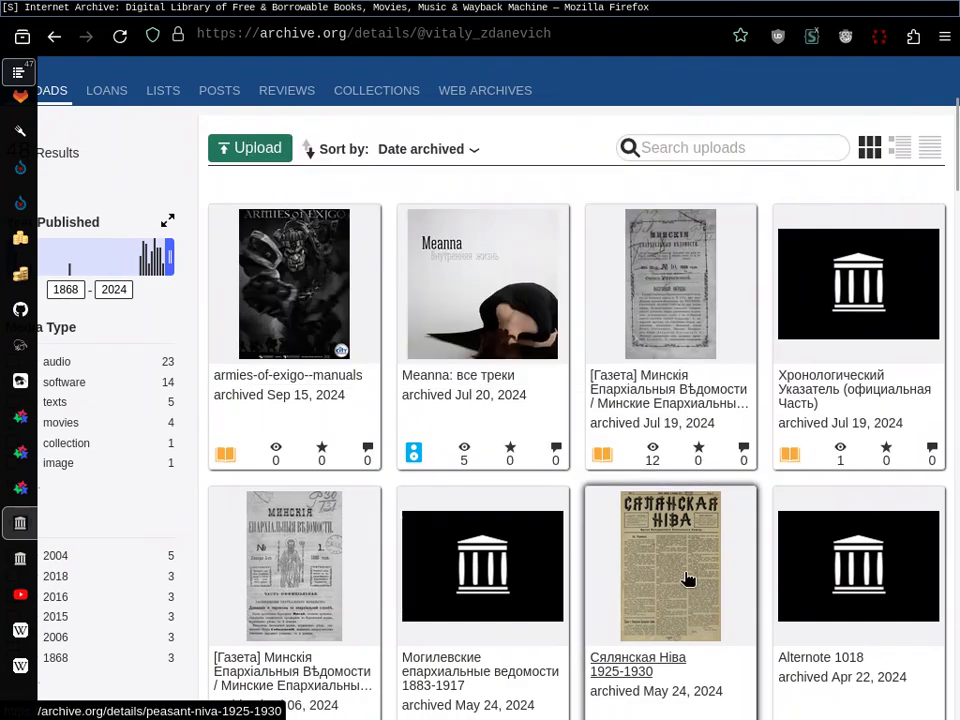
scroll(690, 579, "down", 5)
scroll(688, 579, "down", 3)
scroll(686, 579, "up", 12)
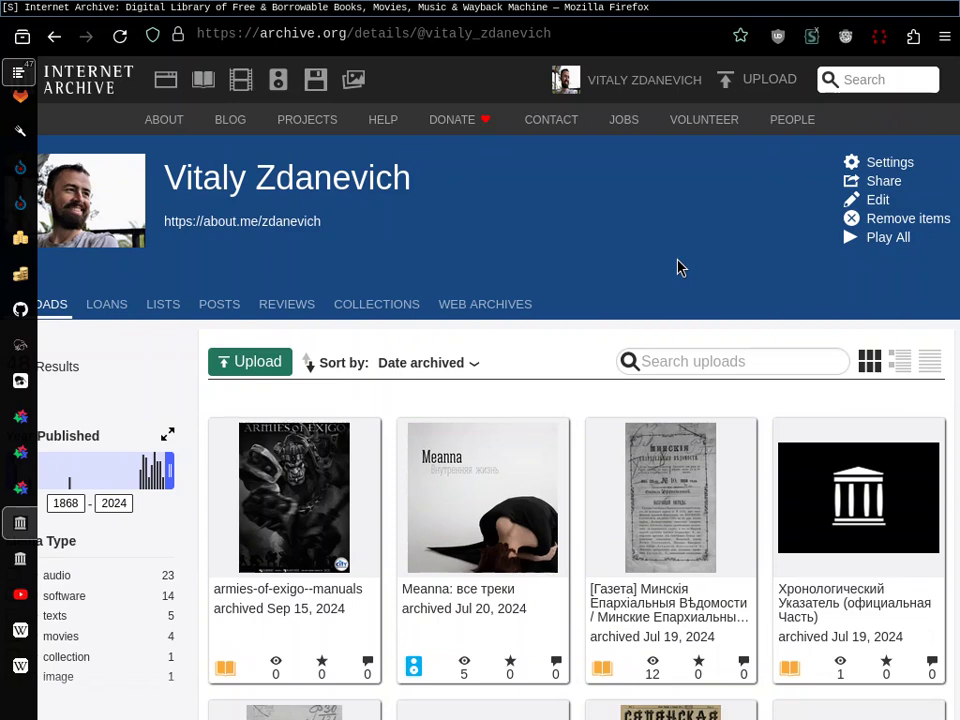
Switch to the Internet Archive item for Минские Епархиальные Ведомости and enlarge the front page of the 1868 No. 10 issue
key("ctrl+Tab")
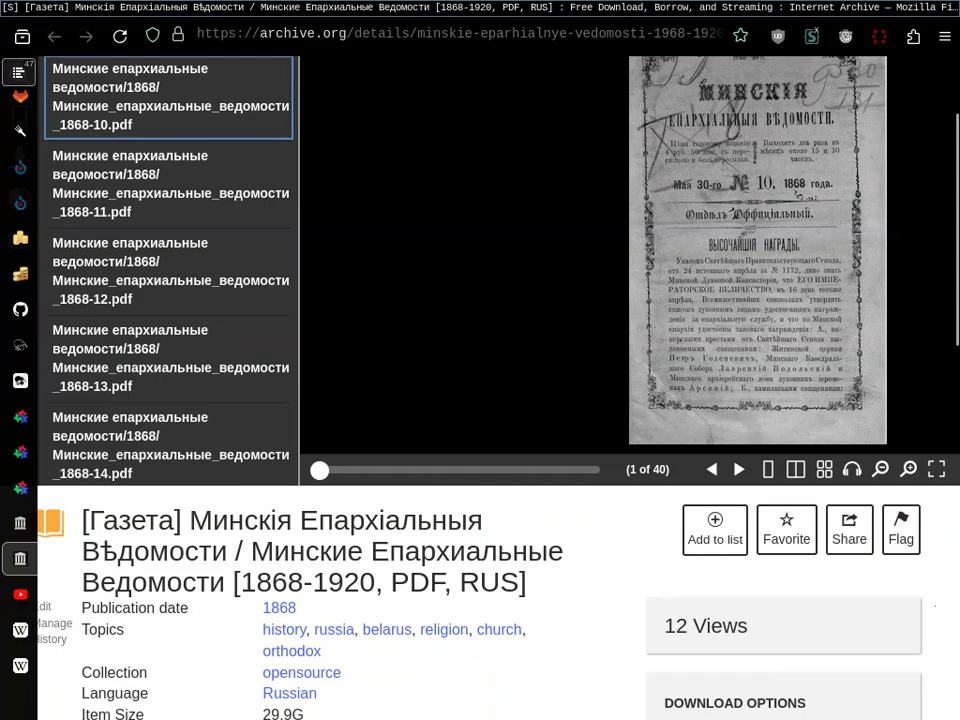
scroll(563, 681, "up", 2)
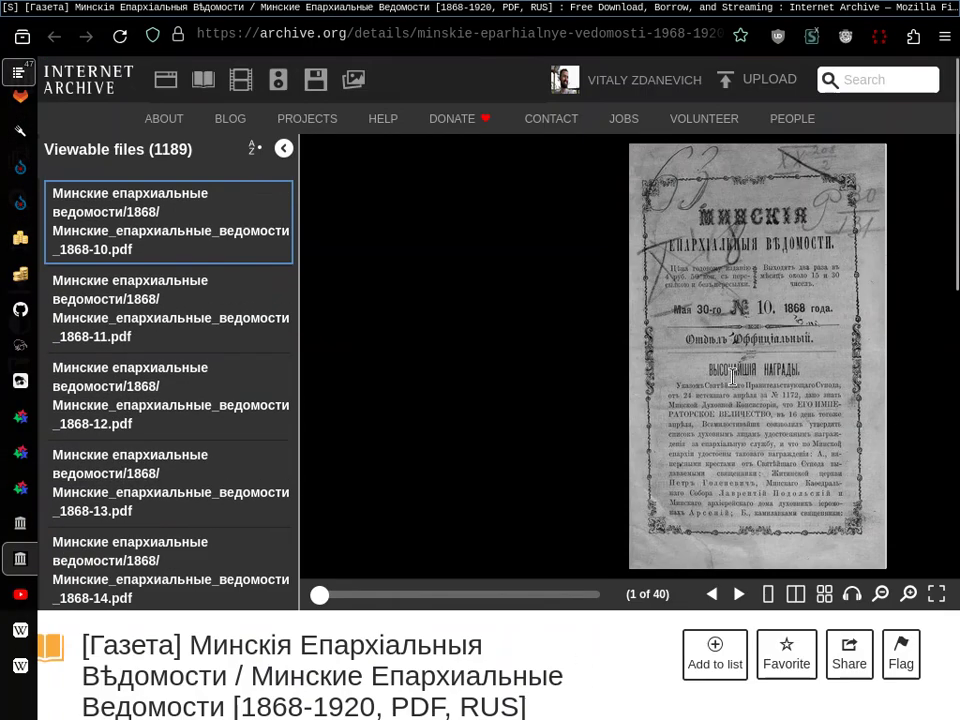
left_click(907, 592)
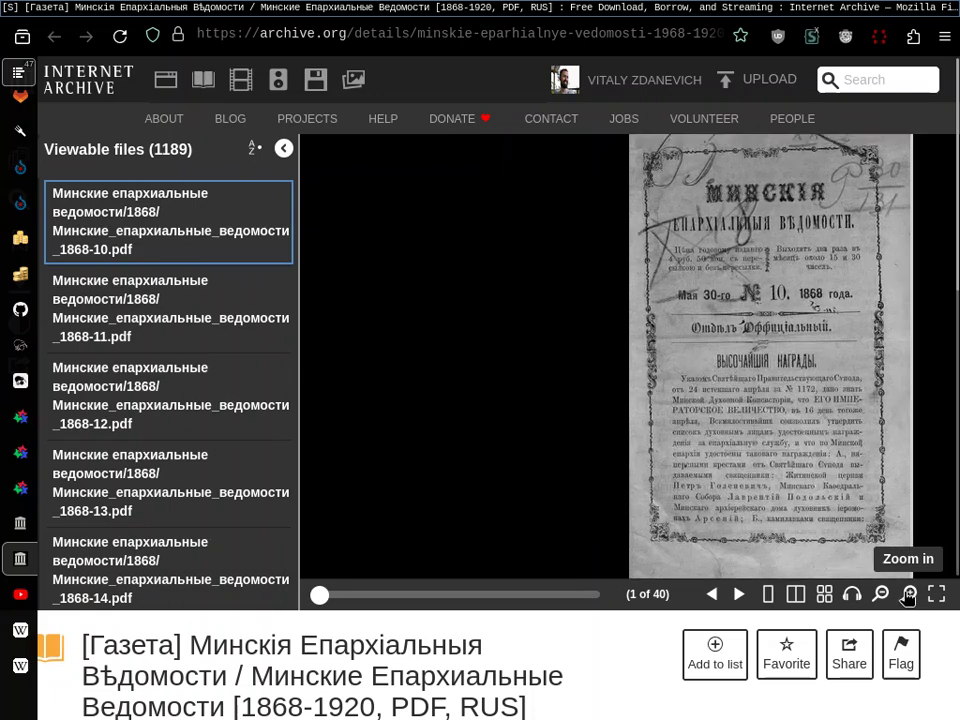
left_click(907, 592)
left_click(907, 592)
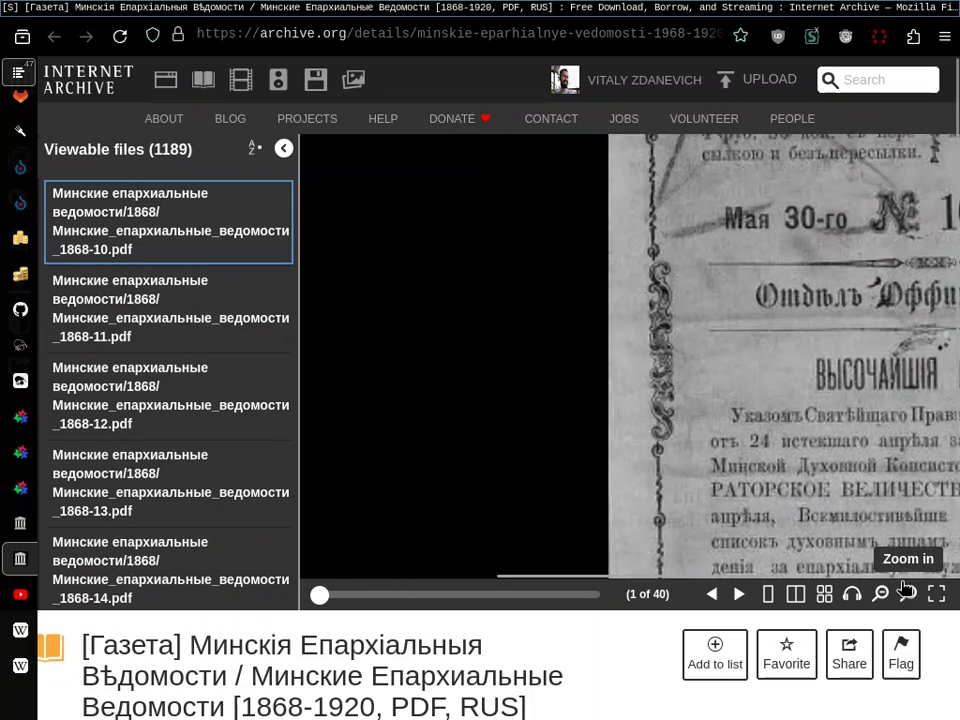
Try selecting the recognised text on the enlarged front page, bringing its full text column into view, and clear the selection
left_click_drag(866, 548, 810, 522)
left_click(781, 505)
scroll(778, 502, "right", 5)
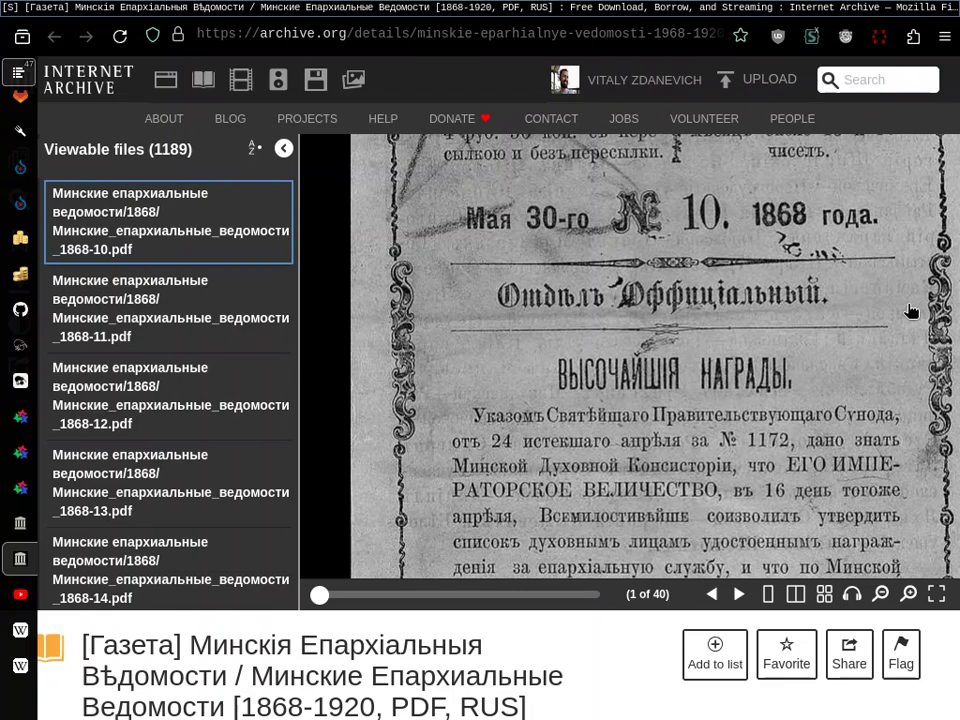
left_click_drag(608, 414, 781, 528)
left_click(781, 530)
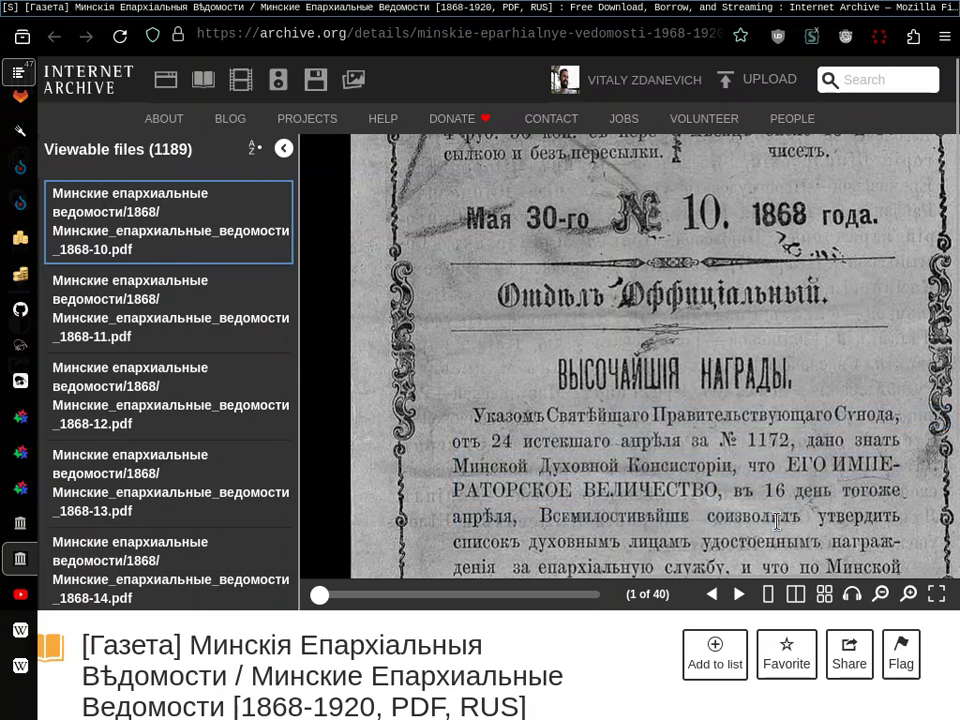
Switch to the Armies of Exigo video on YouTube and watch its gameplay
key("ctrl+Tab")
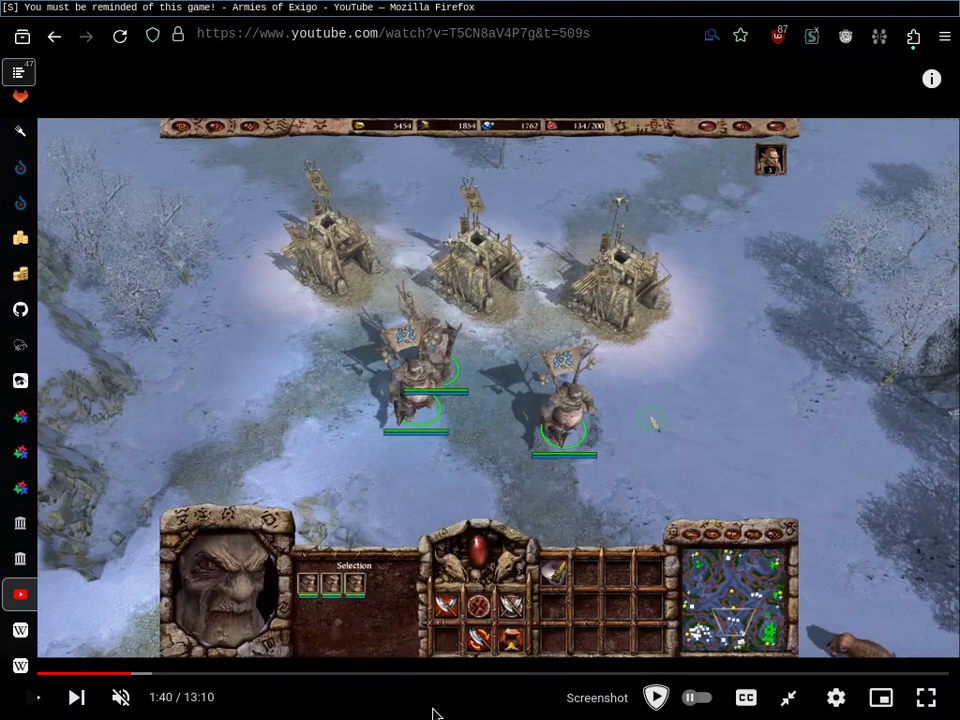
left_click(490, 618)
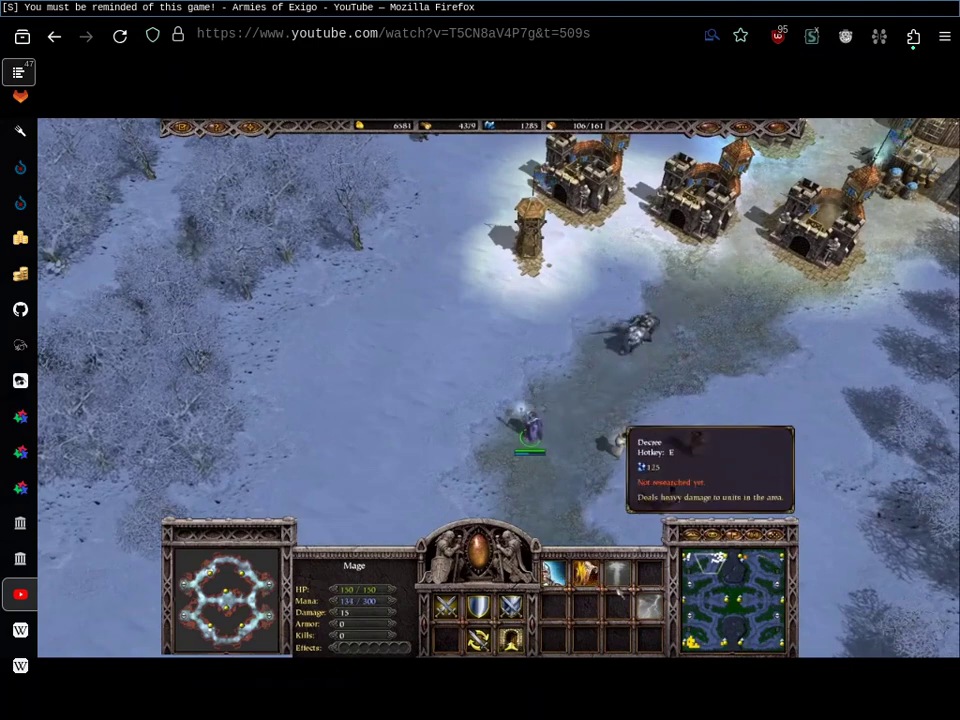
mouse_move(396, 712)
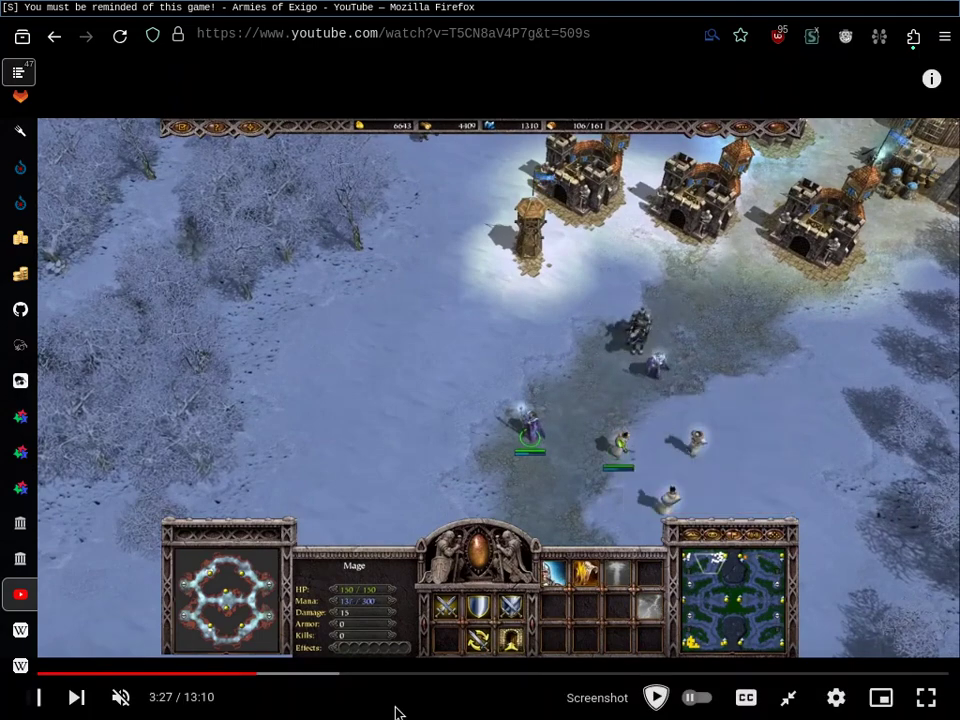
Switch to the Armies of Exigo article on English Wikipedia and look through it down to the references and categories
key("ctrl+Tab")
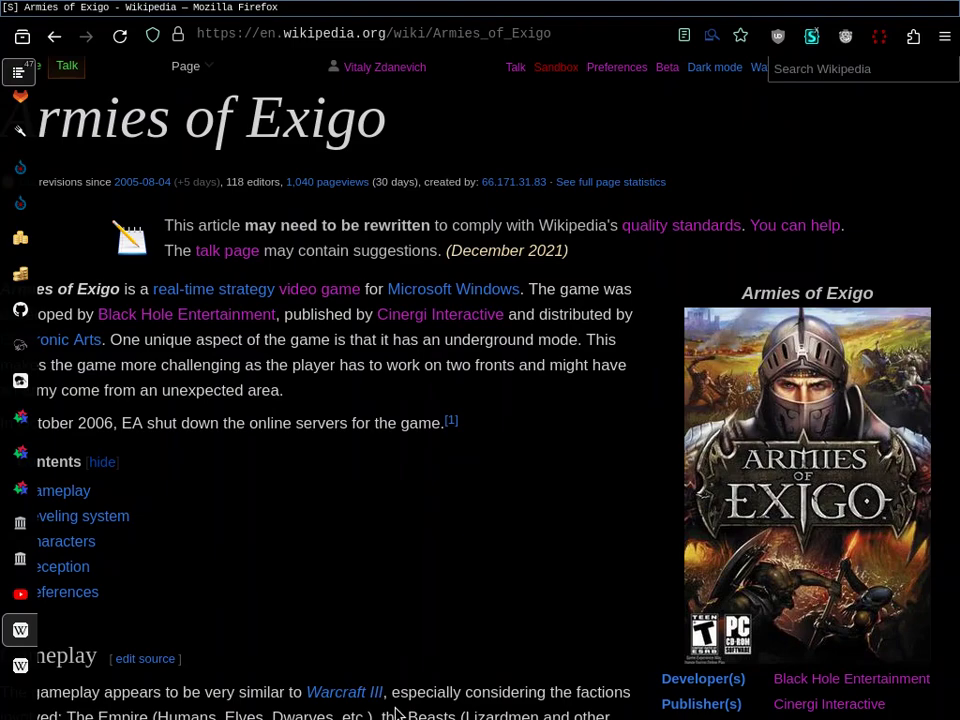
scroll(368, 712, "down", 15)
scroll(368, 712, "up", 1)
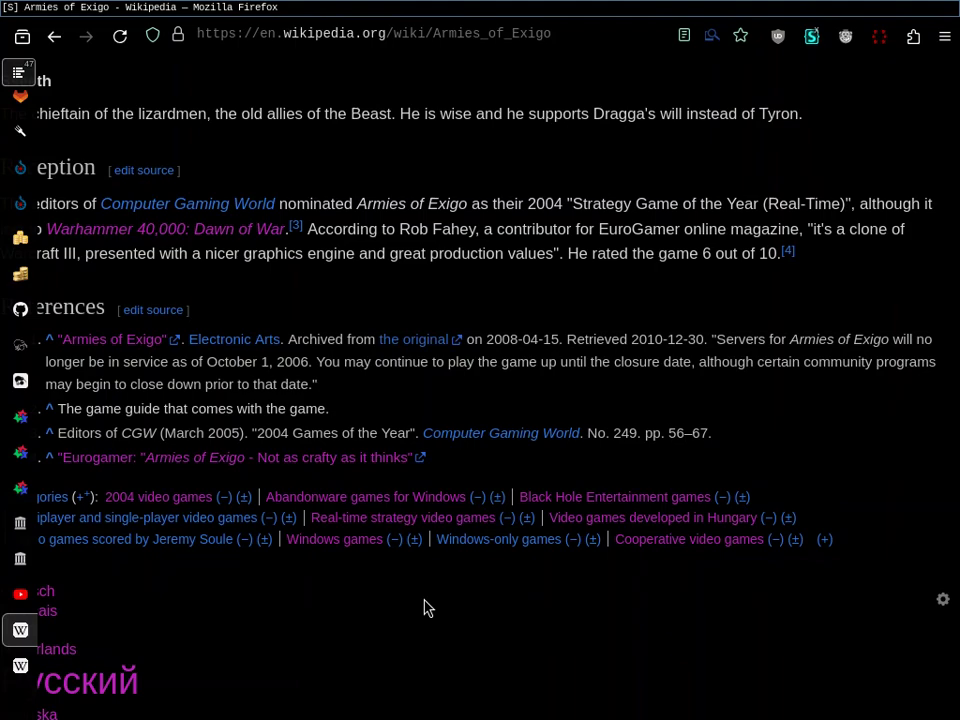
Switch to the Prime World video on YouTube and skip ahead to a later part of the match
key("ctrl+Tab")
key("ctrl+Tab")
key("ctrl+shift+Tab")
key("ctrl+Tab")
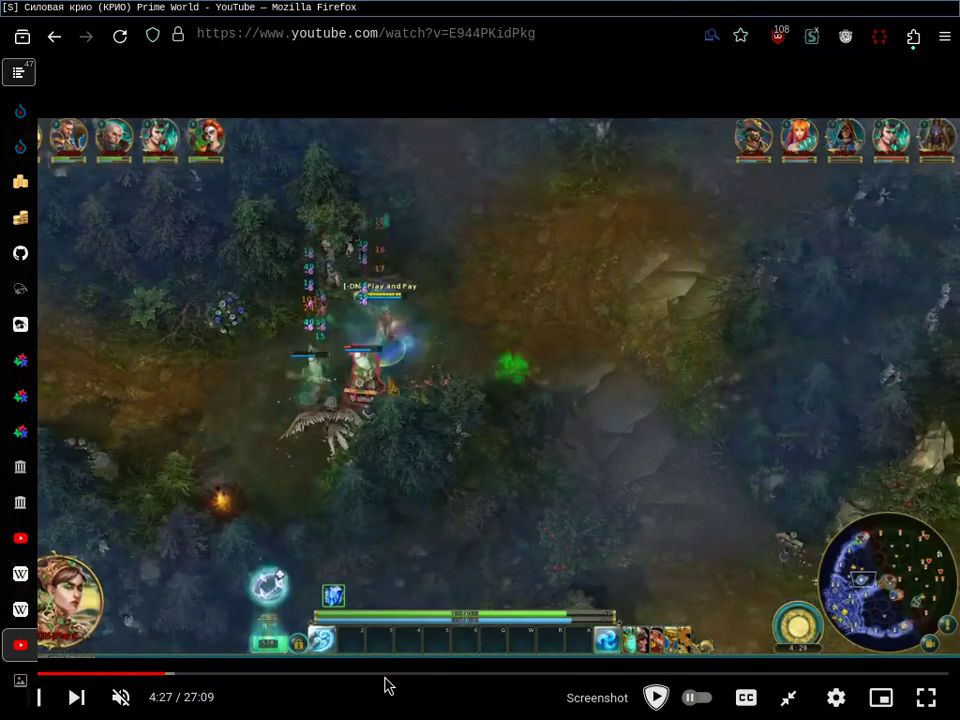
left_click(386, 673)
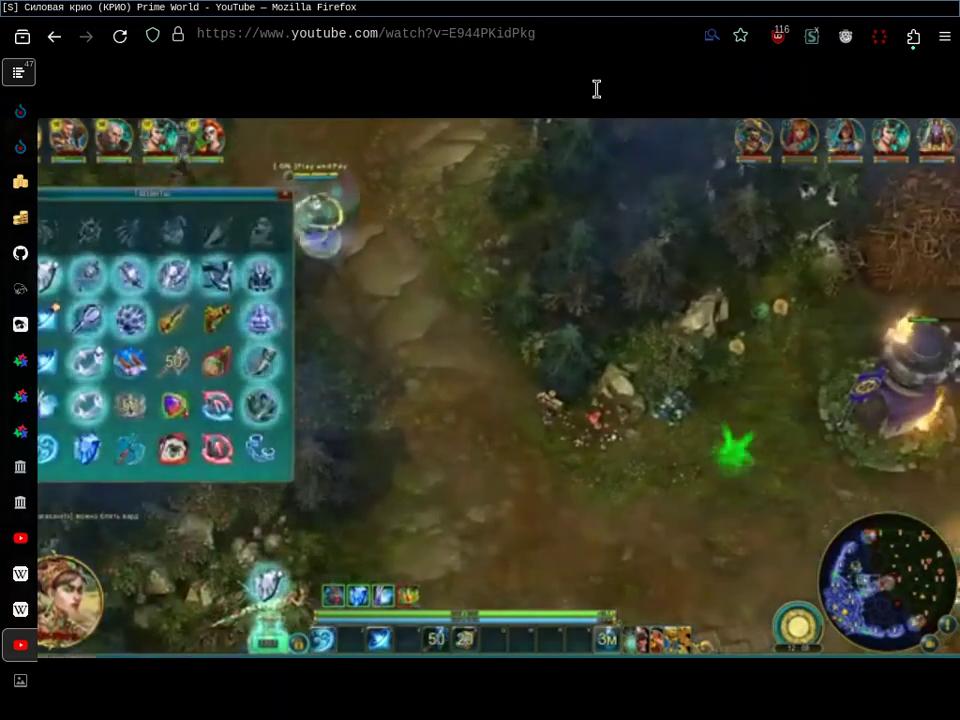
Open greasyfork.org in a new browser tab
key("ctrl+t")
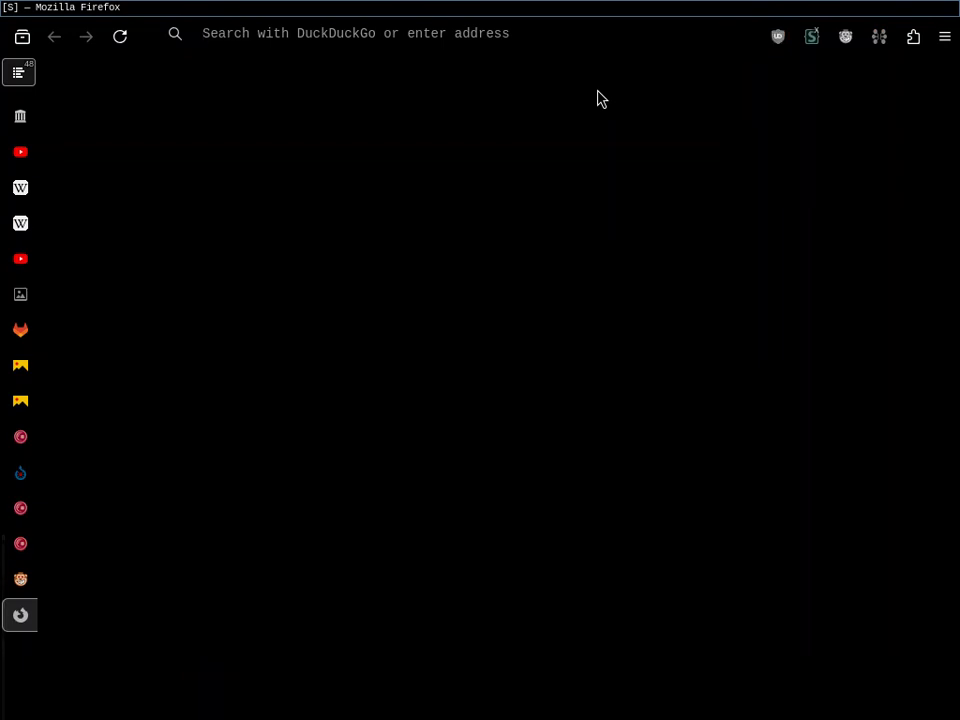
type("greasyfork.org")
key("Return")
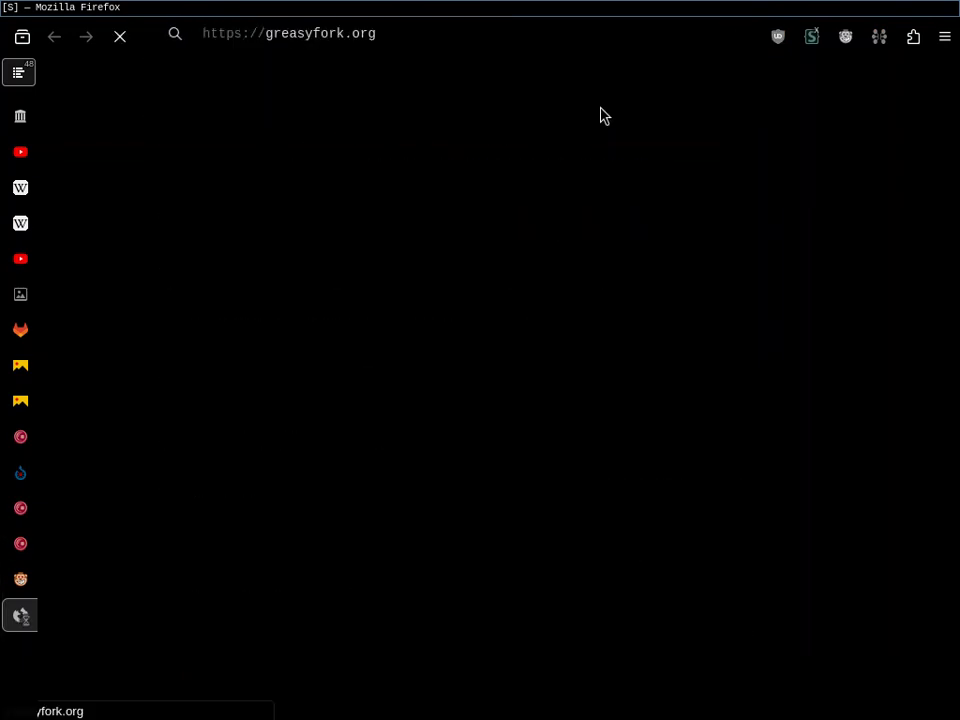